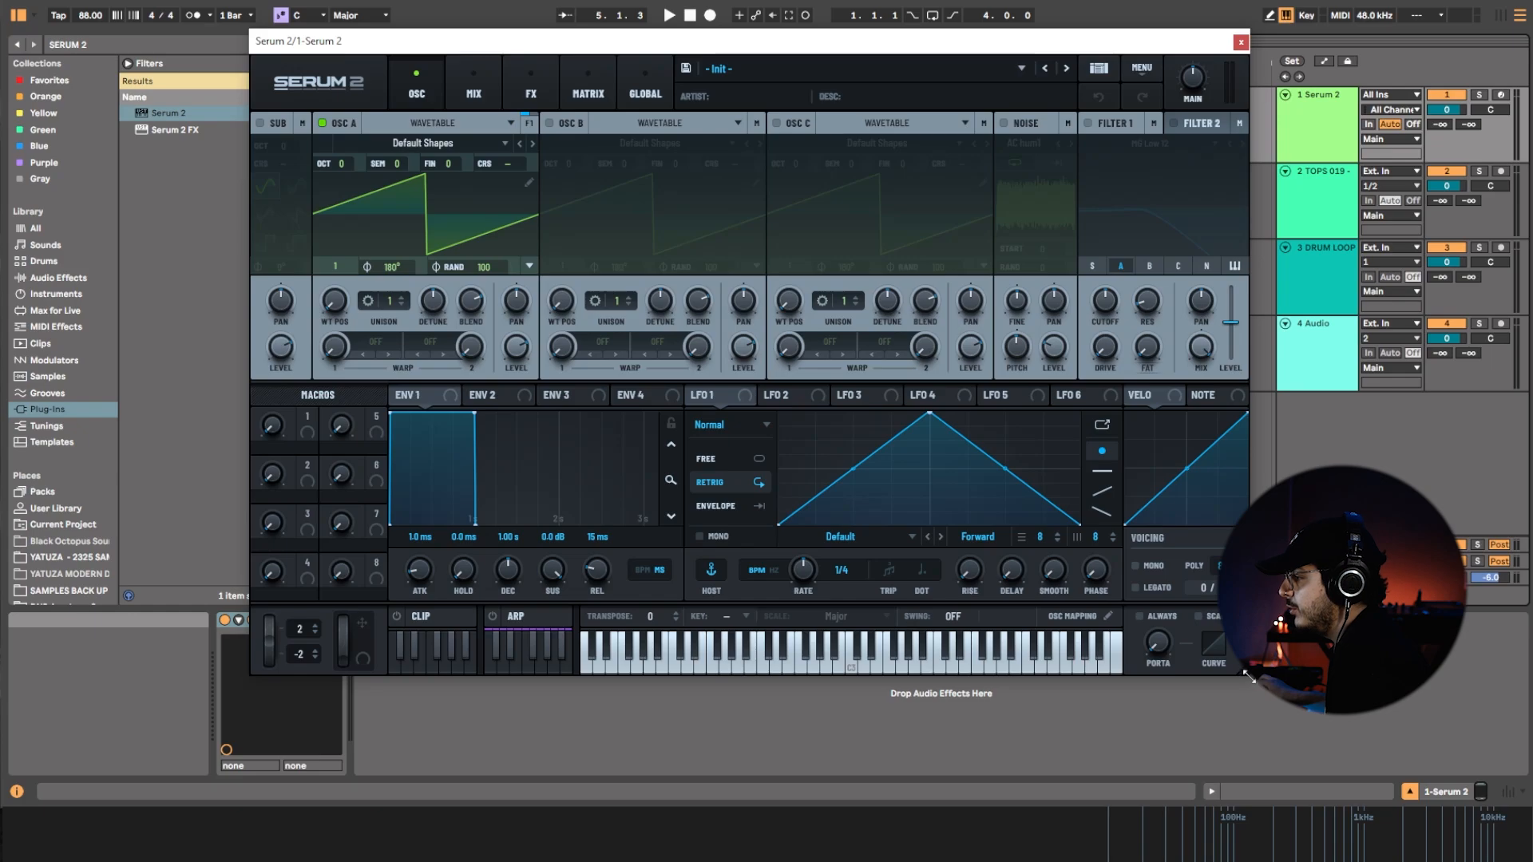
Enlarge and lower the Serum 2 window, and loop the arrangement from bar 1 to bar 5.
{"action": "left_click_drag", "start_coordinate": [1250, 677], "coordinate": [1284, 717]}
{"action": "left_click_drag", "start_coordinate": [950, 43], "coordinate": [936, 108]}
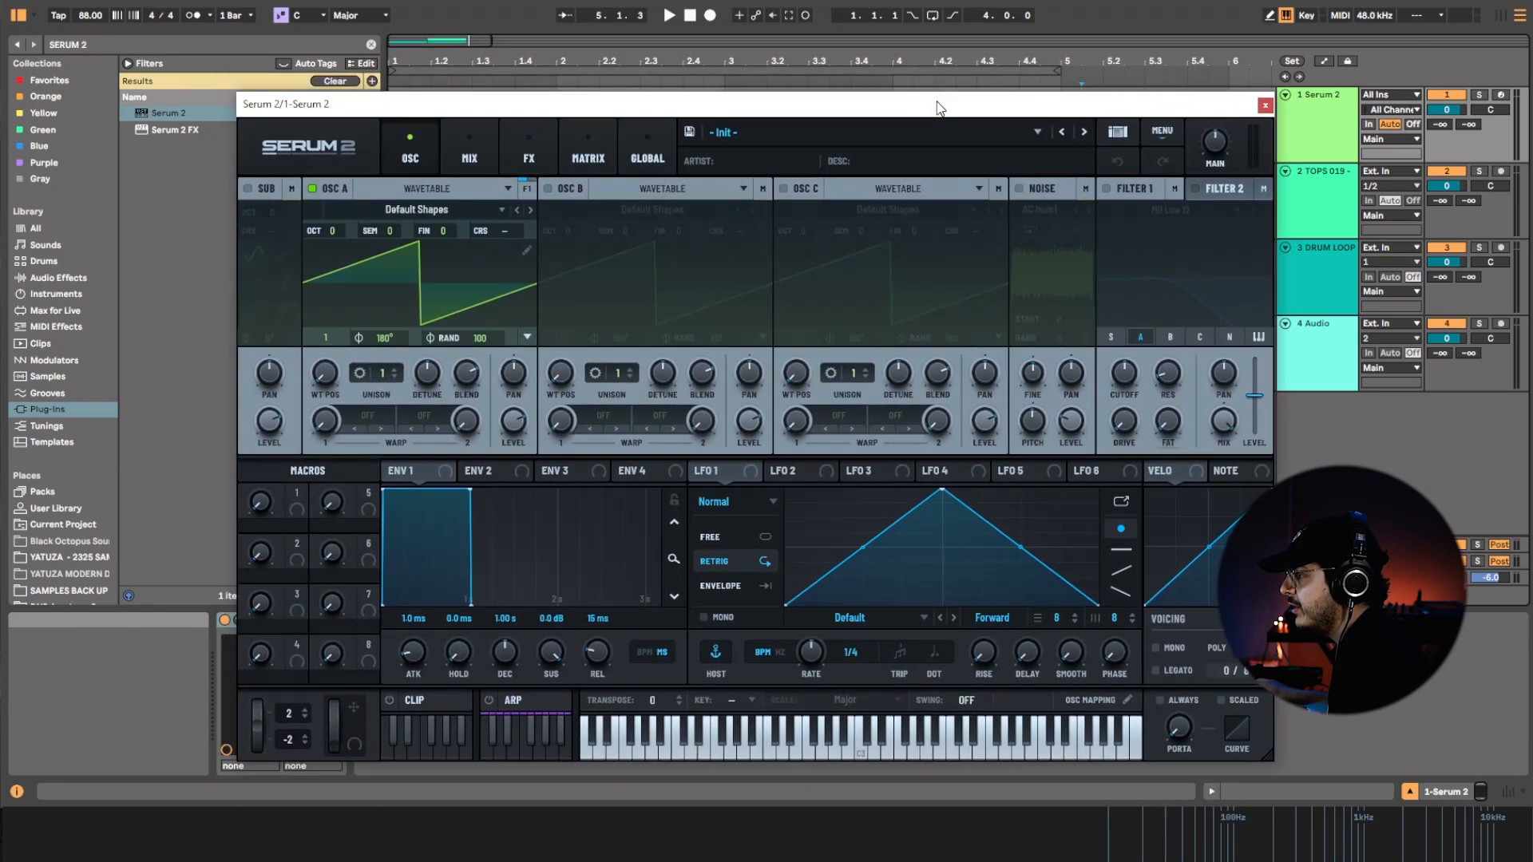
{"action": "left_click", "coordinate": [985, 69]}
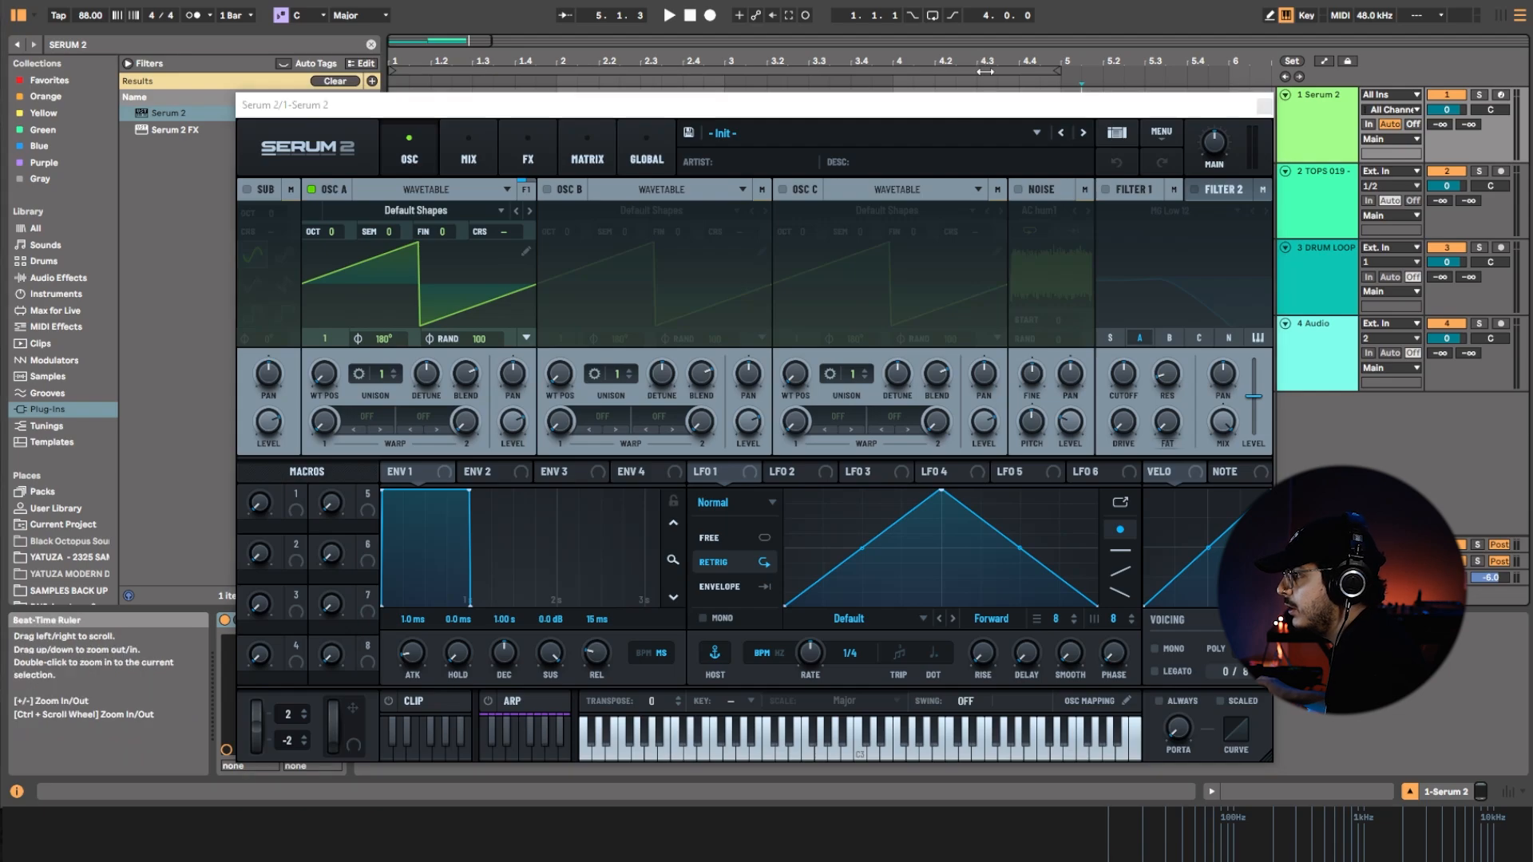
{"action": "left_click", "coordinate": [986, 71]}
{"action": "key", "text": "ctrl+l"}
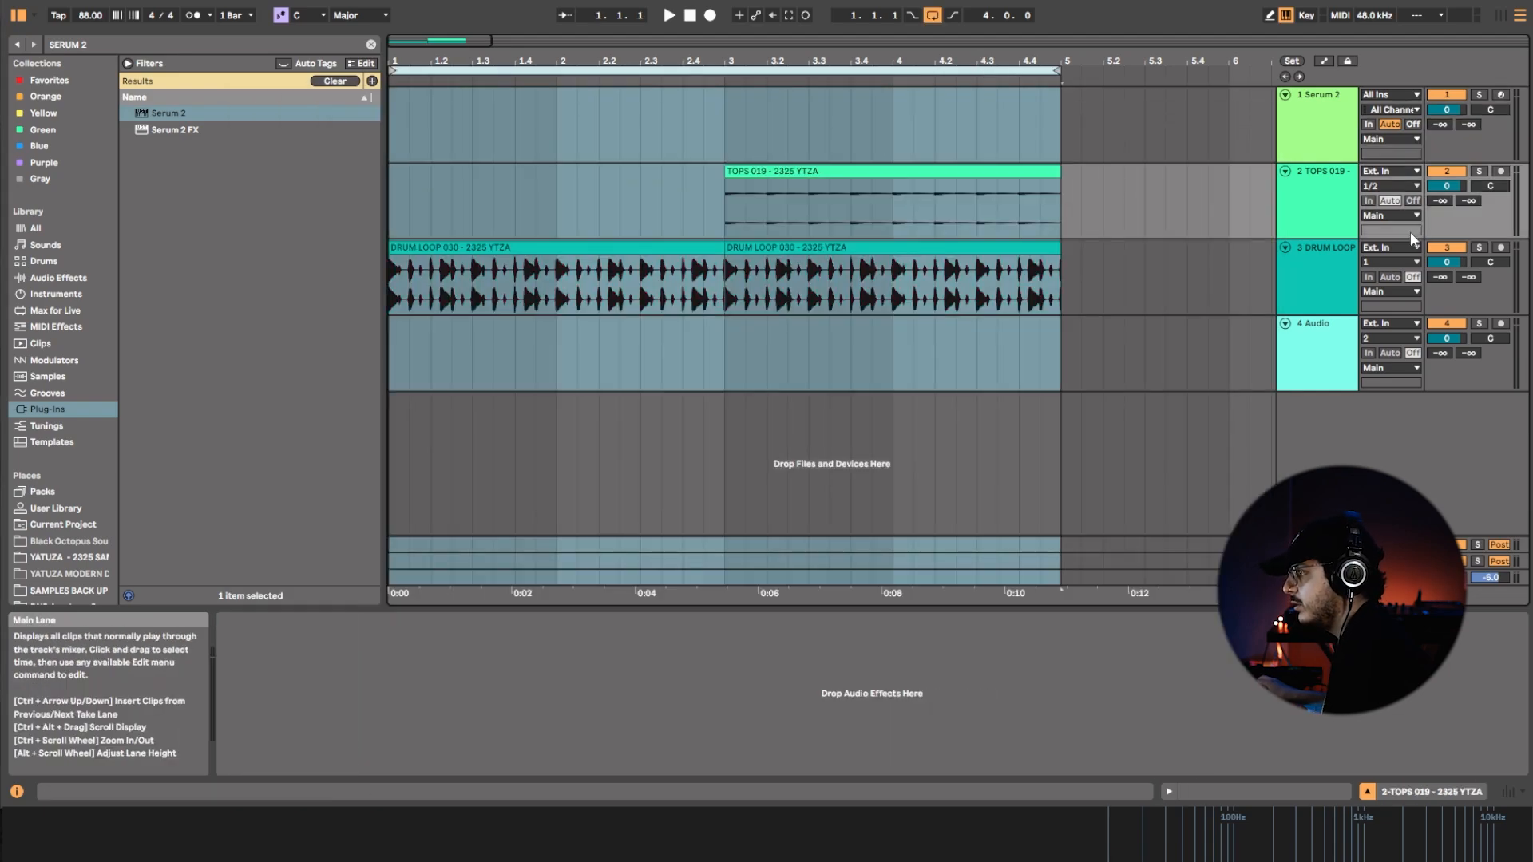
Check the tracks, return to the Serum 2 track, and briefly play the drum loop from the start.
{"action": "left_click", "coordinate": [1352, 218]}
{"action": "left_click", "coordinate": [1344, 298]}
{"action": "left_click", "coordinate": [1338, 368]}
{"action": "left_click", "coordinate": [1332, 132]}
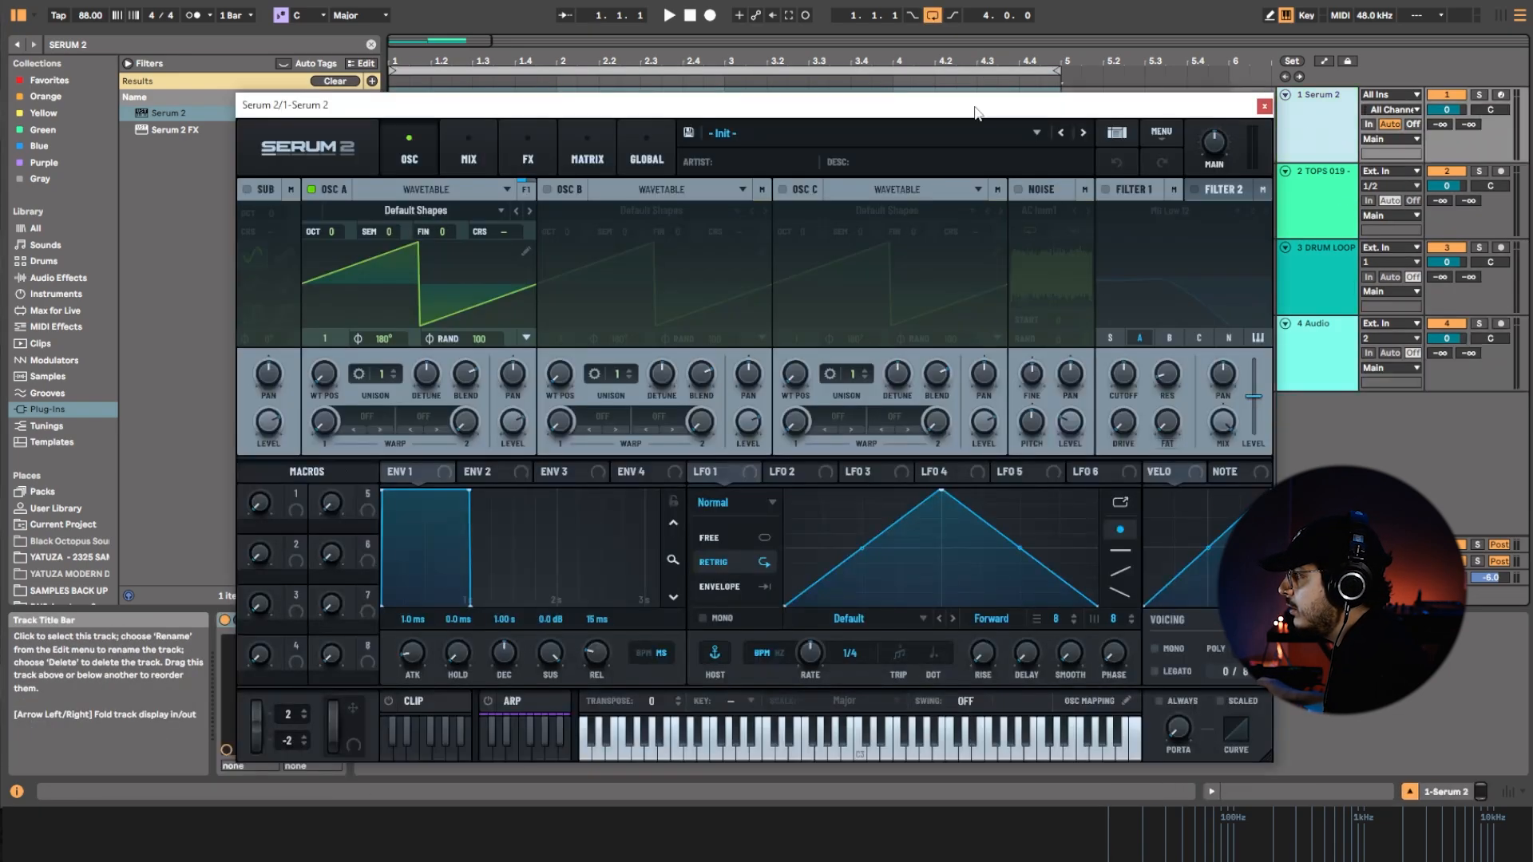
{"action": "left_click", "coordinate": [881, 69]}
{"action": "key", "text": "space"}
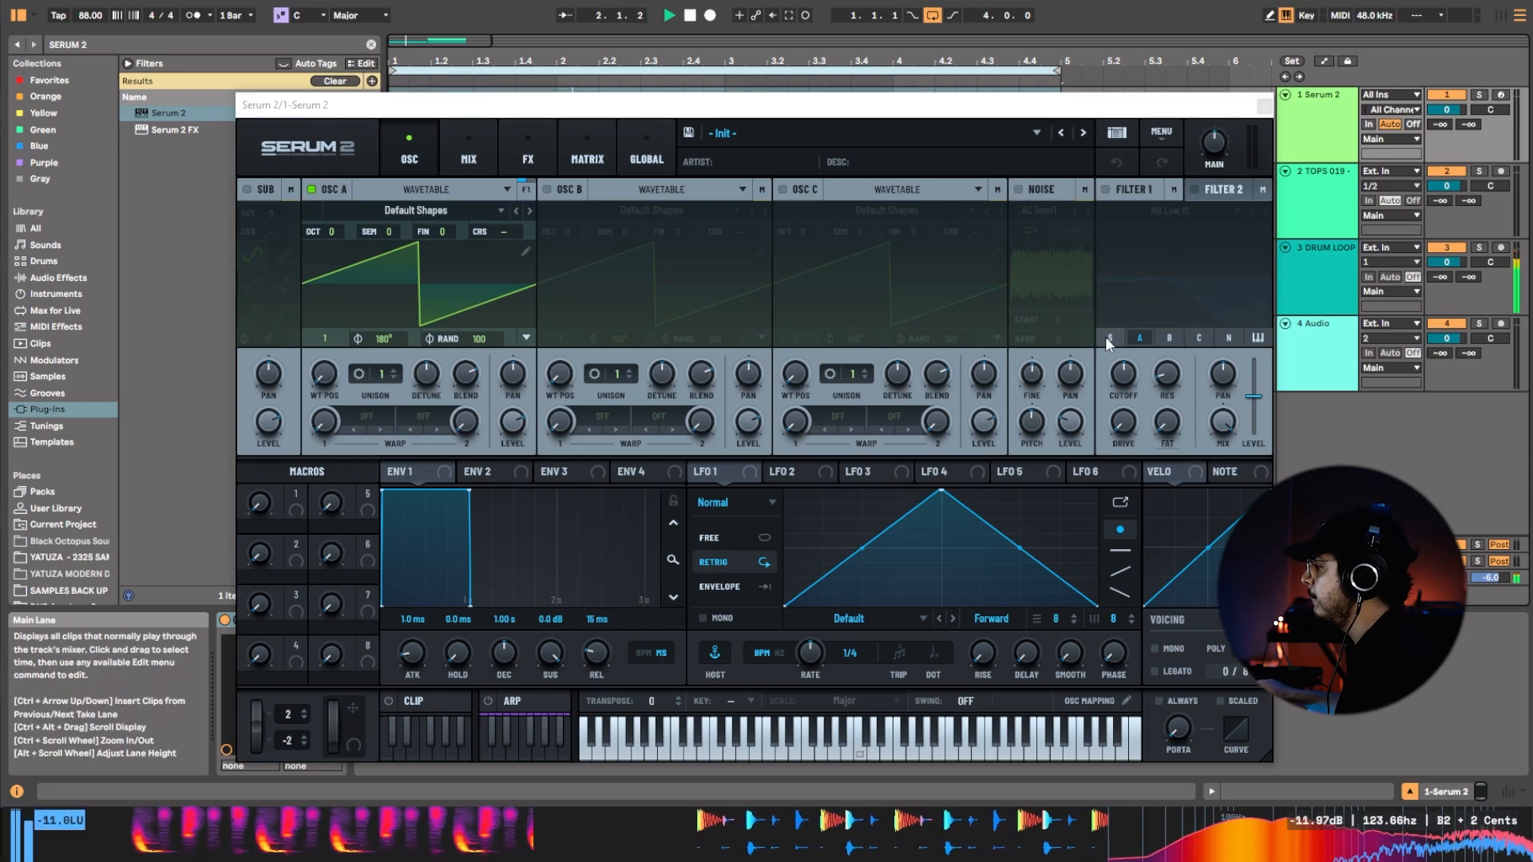
{"action": "key", "text": "space"}
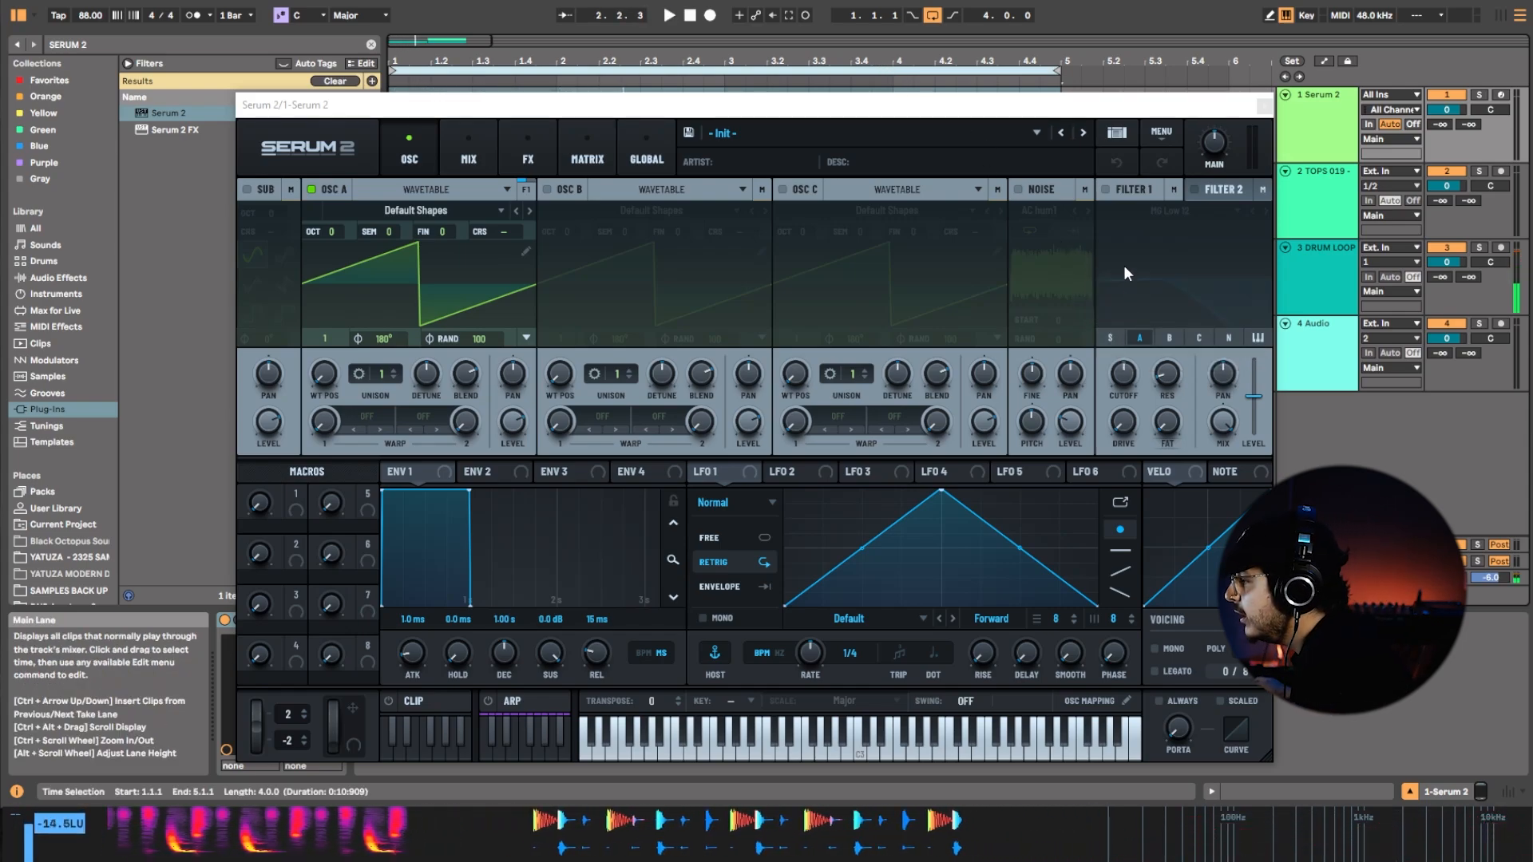
Arm the Serum 2 track, set the computer keyboard's octave range to C-2 to D-1, and audition the default sound.
{"action": "left_click", "coordinate": [1500, 95]}
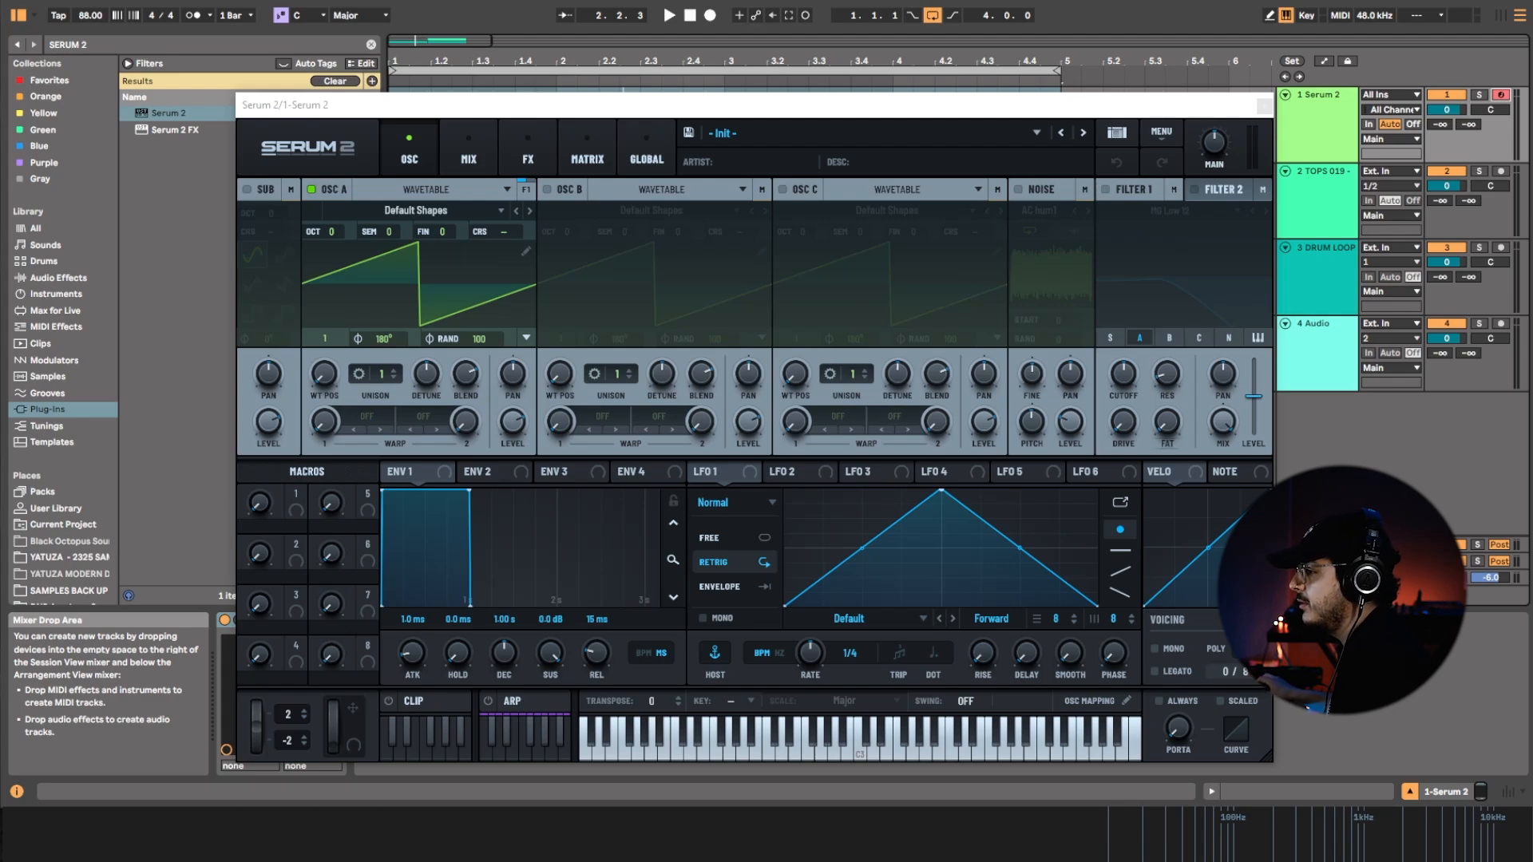
{"action": "key", "text": "x"}
{"action": "key", "text": "x"}
{"action": "key", "text": "e"}
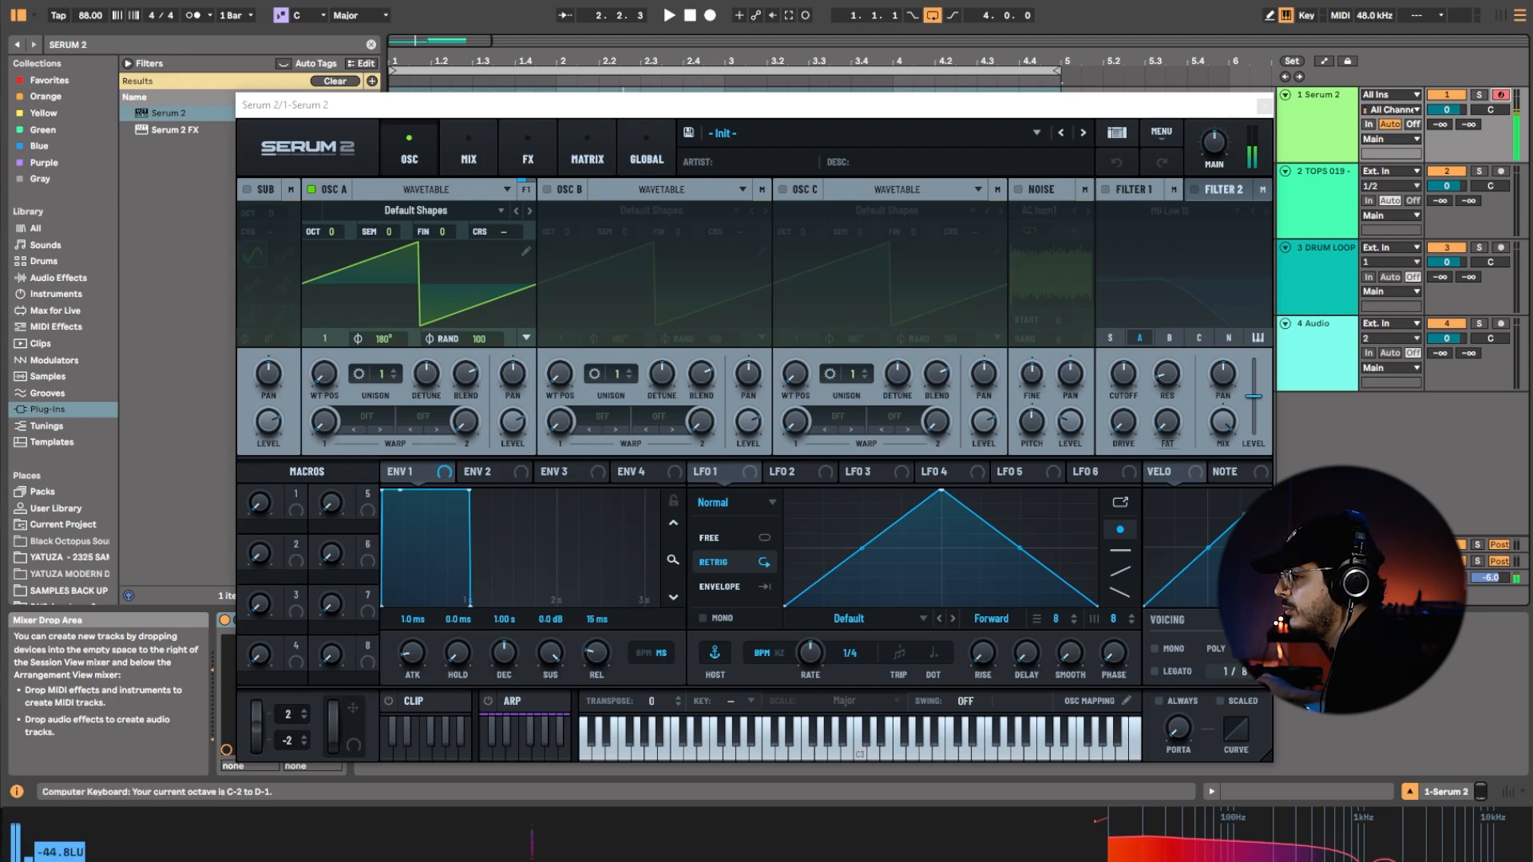
{"action": "key", "text": "e"}
{"action": "key", "text": "e"}
{"action": "key", "text": "e"}
{"action": "key", "text": "e"}
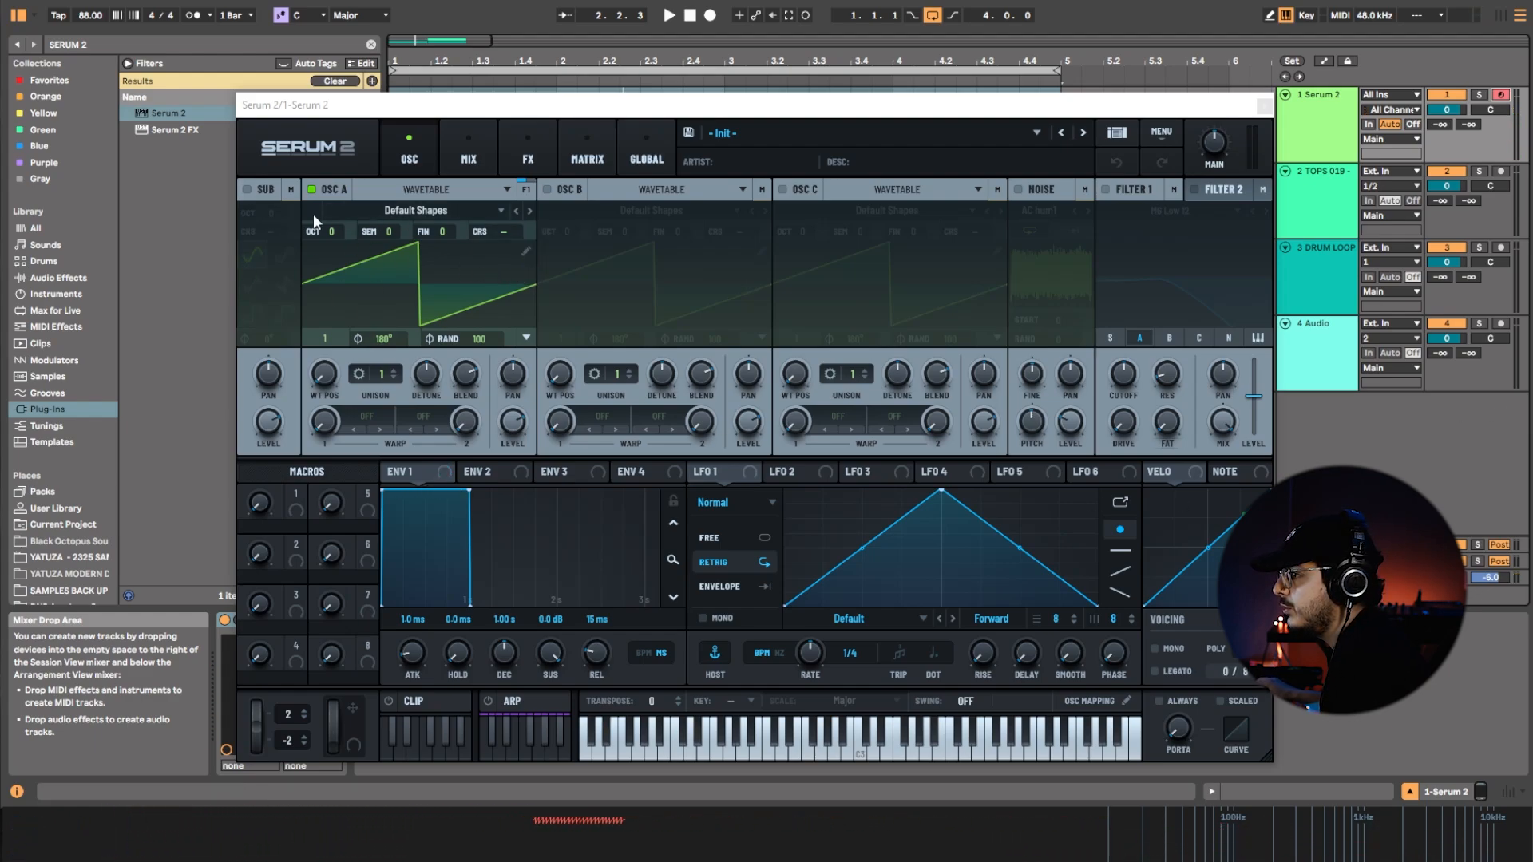
Keep oscillator A on Default Shapes and set its wavetable position to 4.
{"action": "left_click", "coordinate": [438, 202]}
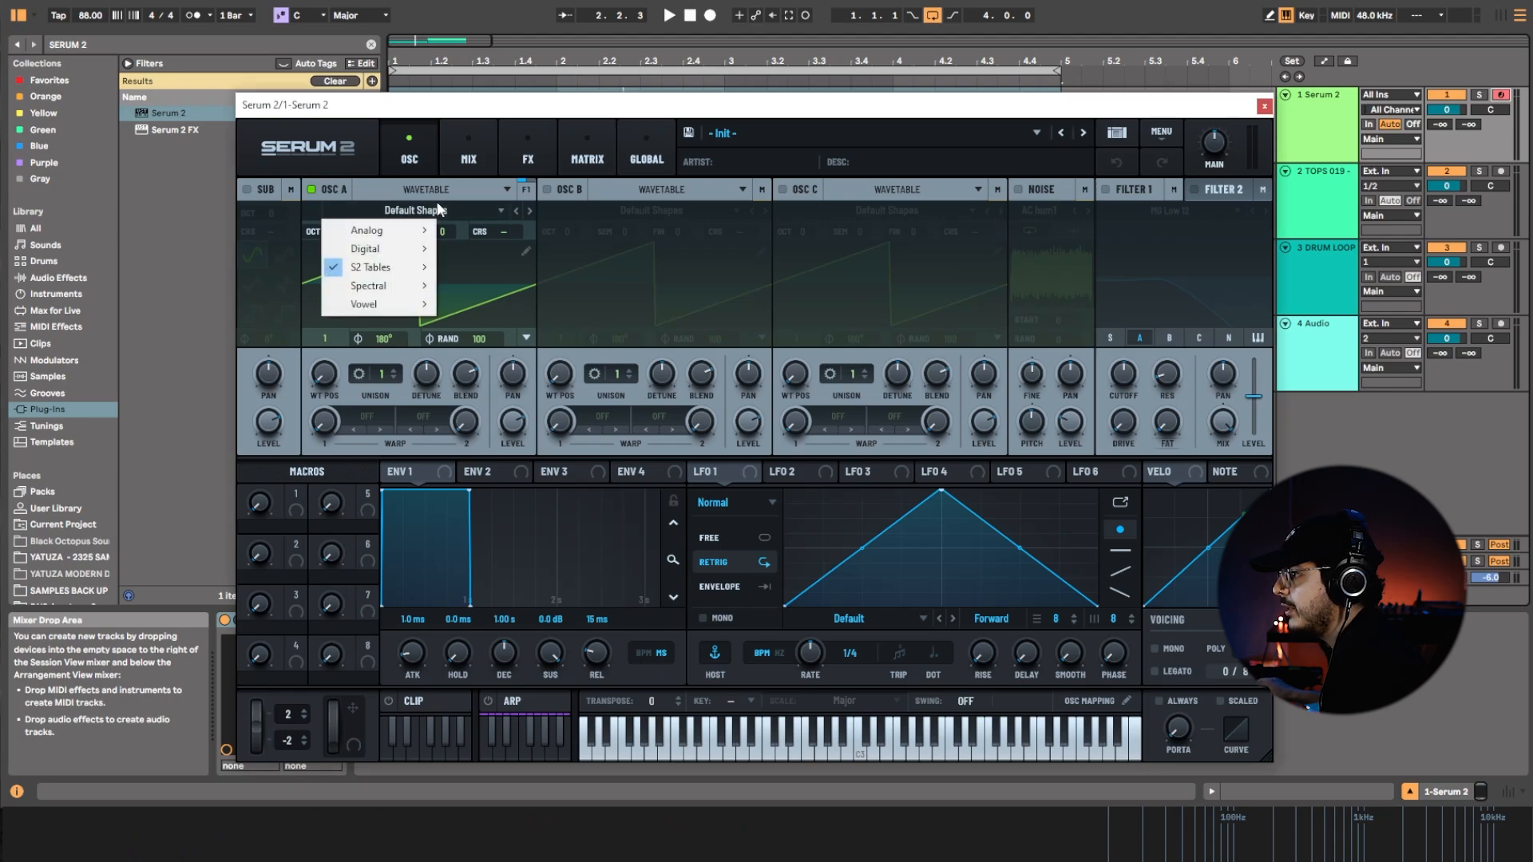
{"action": "left_click", "coordinate": [267, 388]}
{"action": "left_click_drag", "start_coordinate": [328, 382], "coordinate": [345, 328]}
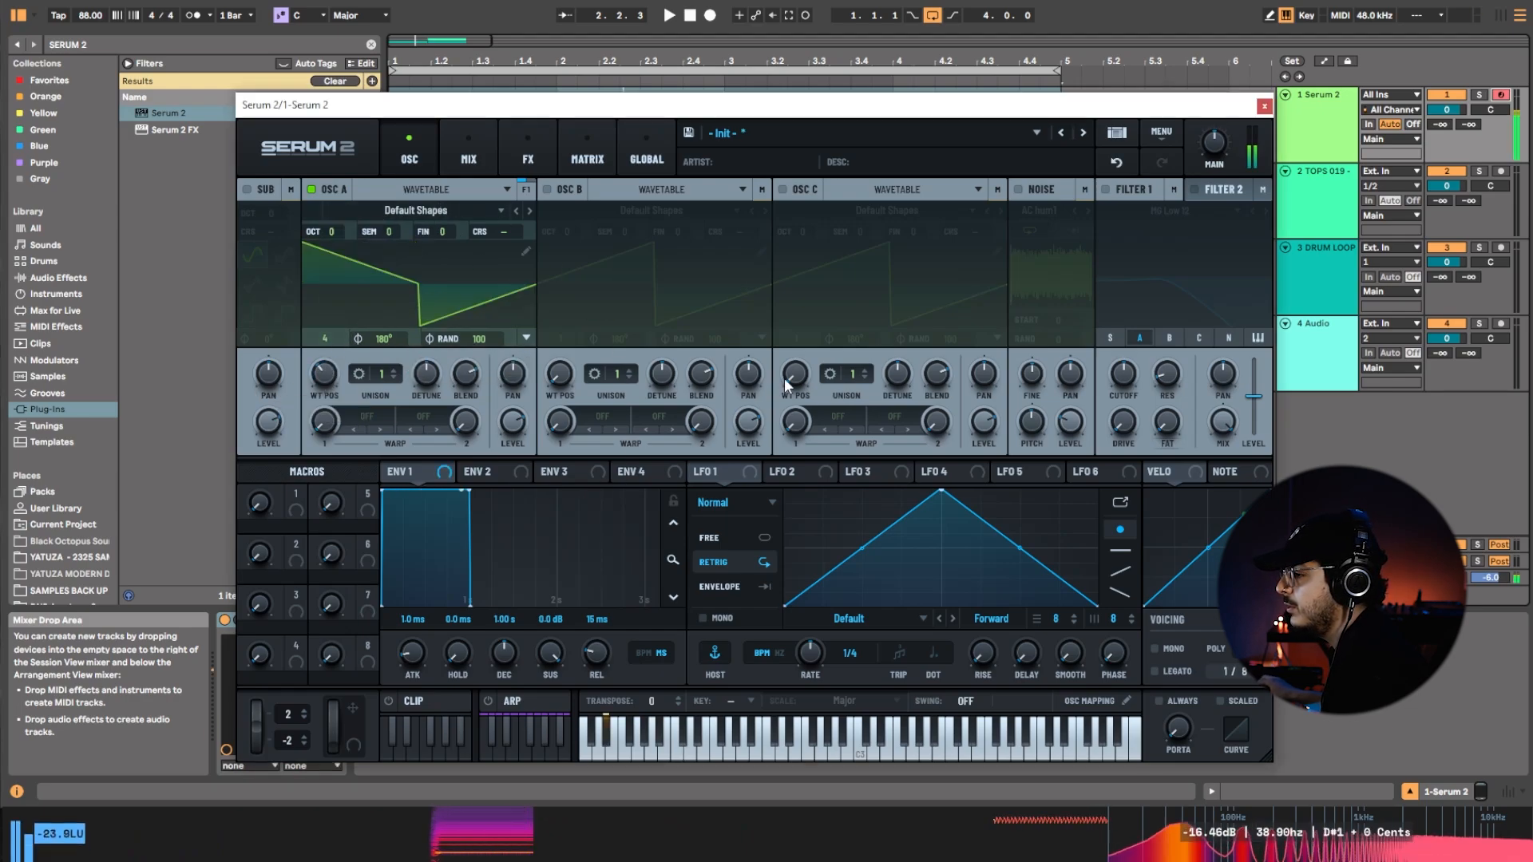
Turn on oscillator B and load the Dinosaurs wavetable from the S2 Tables Digital category.
{"action": "left_click", "coordinate": [548, 189]}
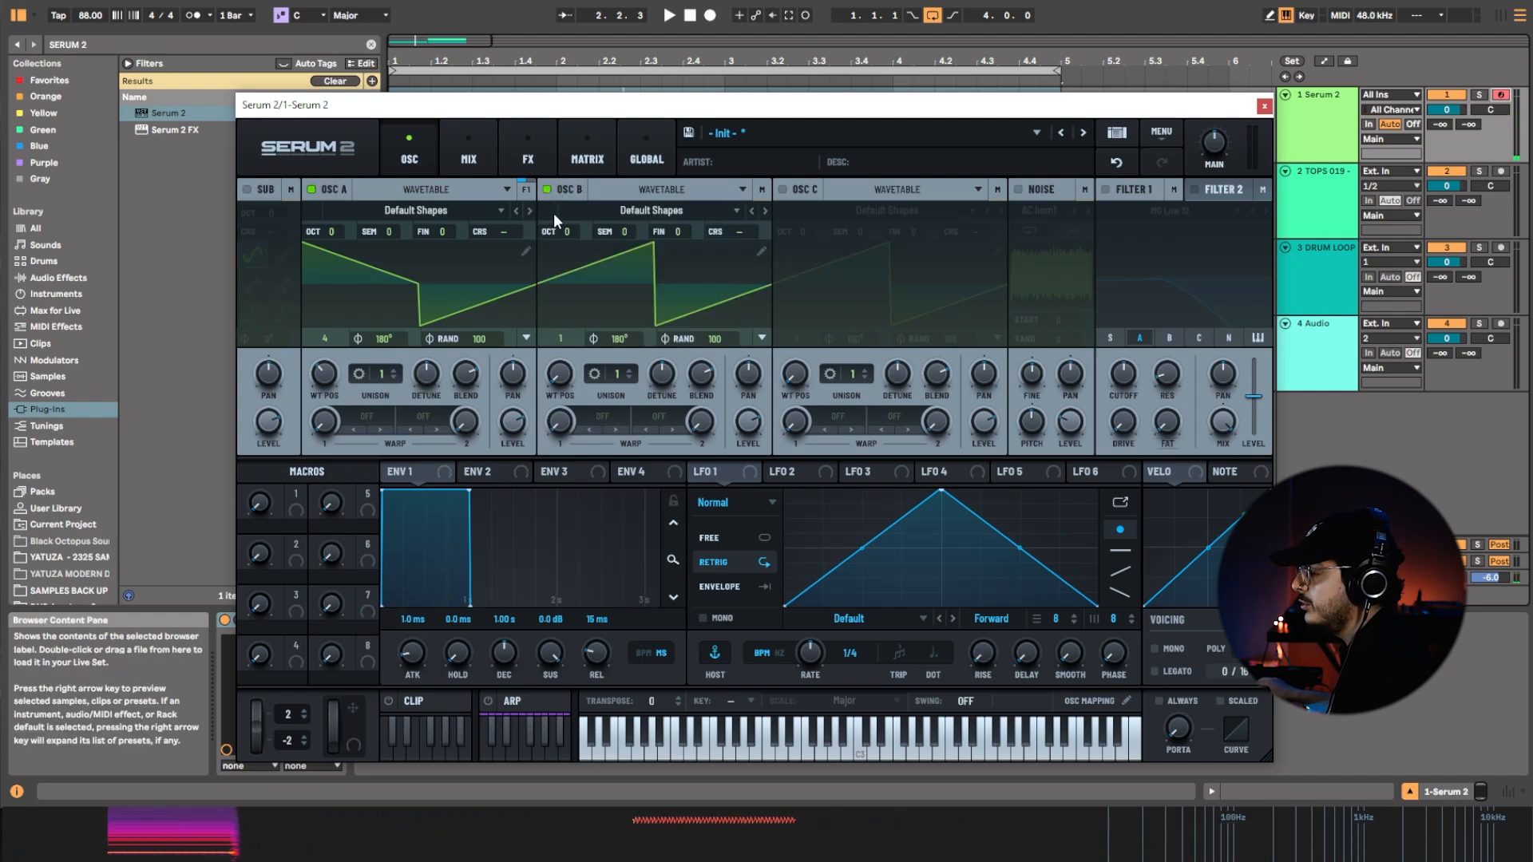
{"action": "left_click", "coordinate": [722, 212]}
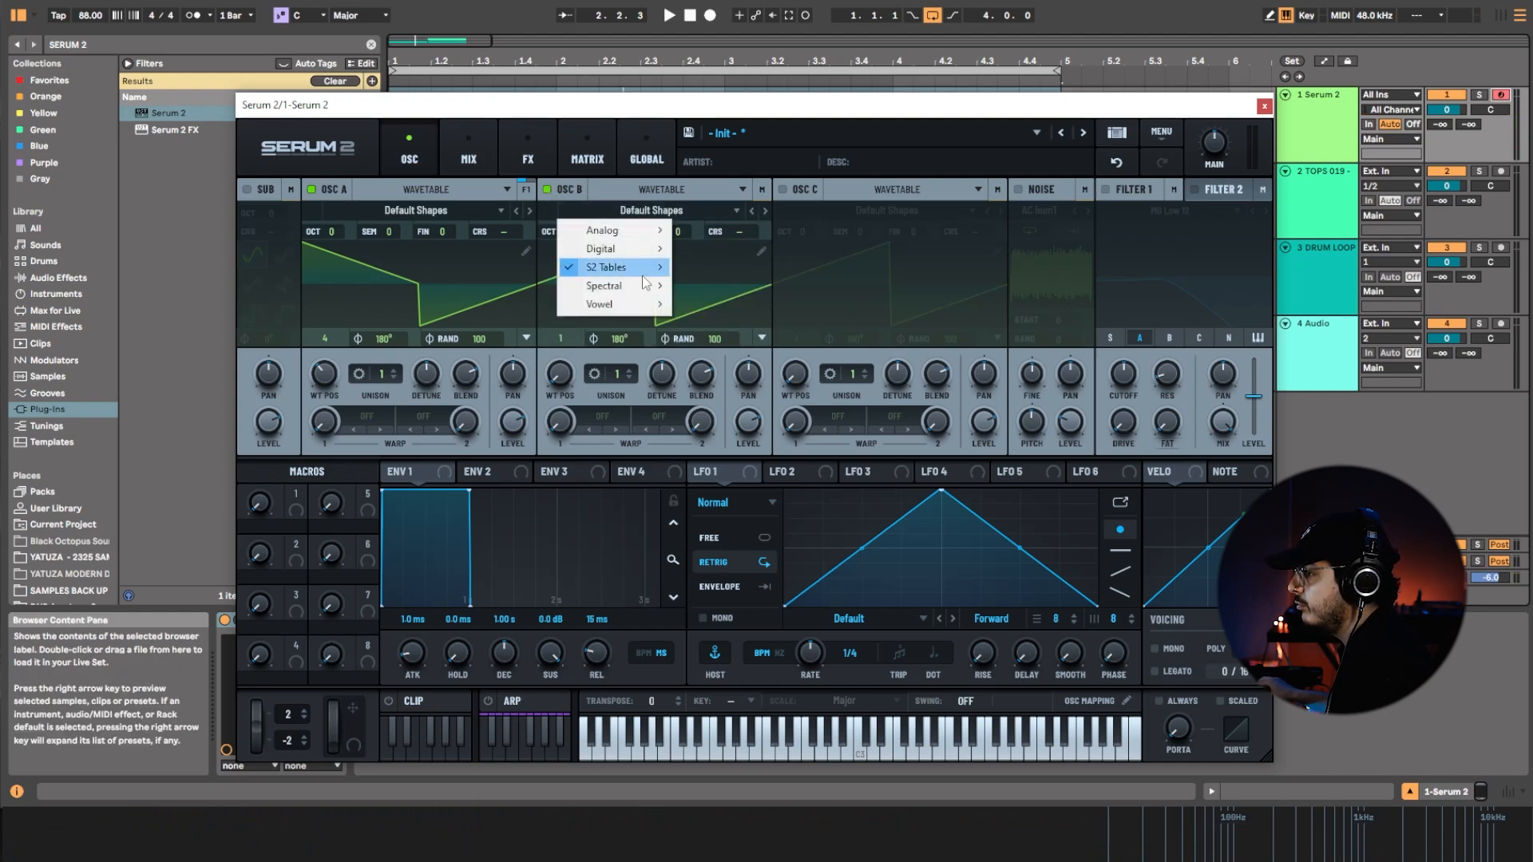
{"action": "mouse_move", "coordinate": [653, 279]}
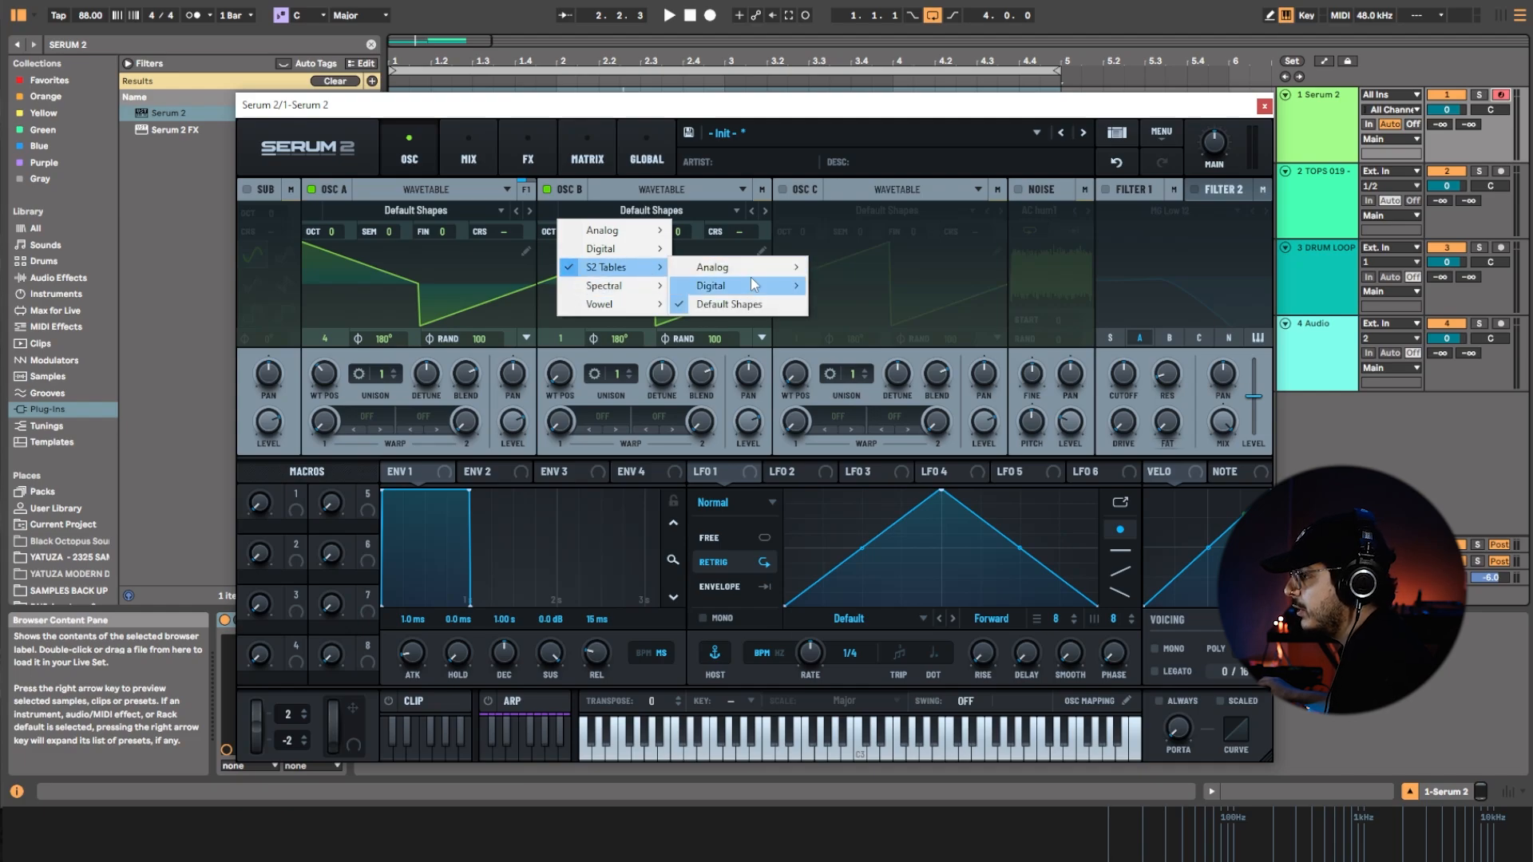
{"action": "mouse_move", "coordinate": [754, 284]}
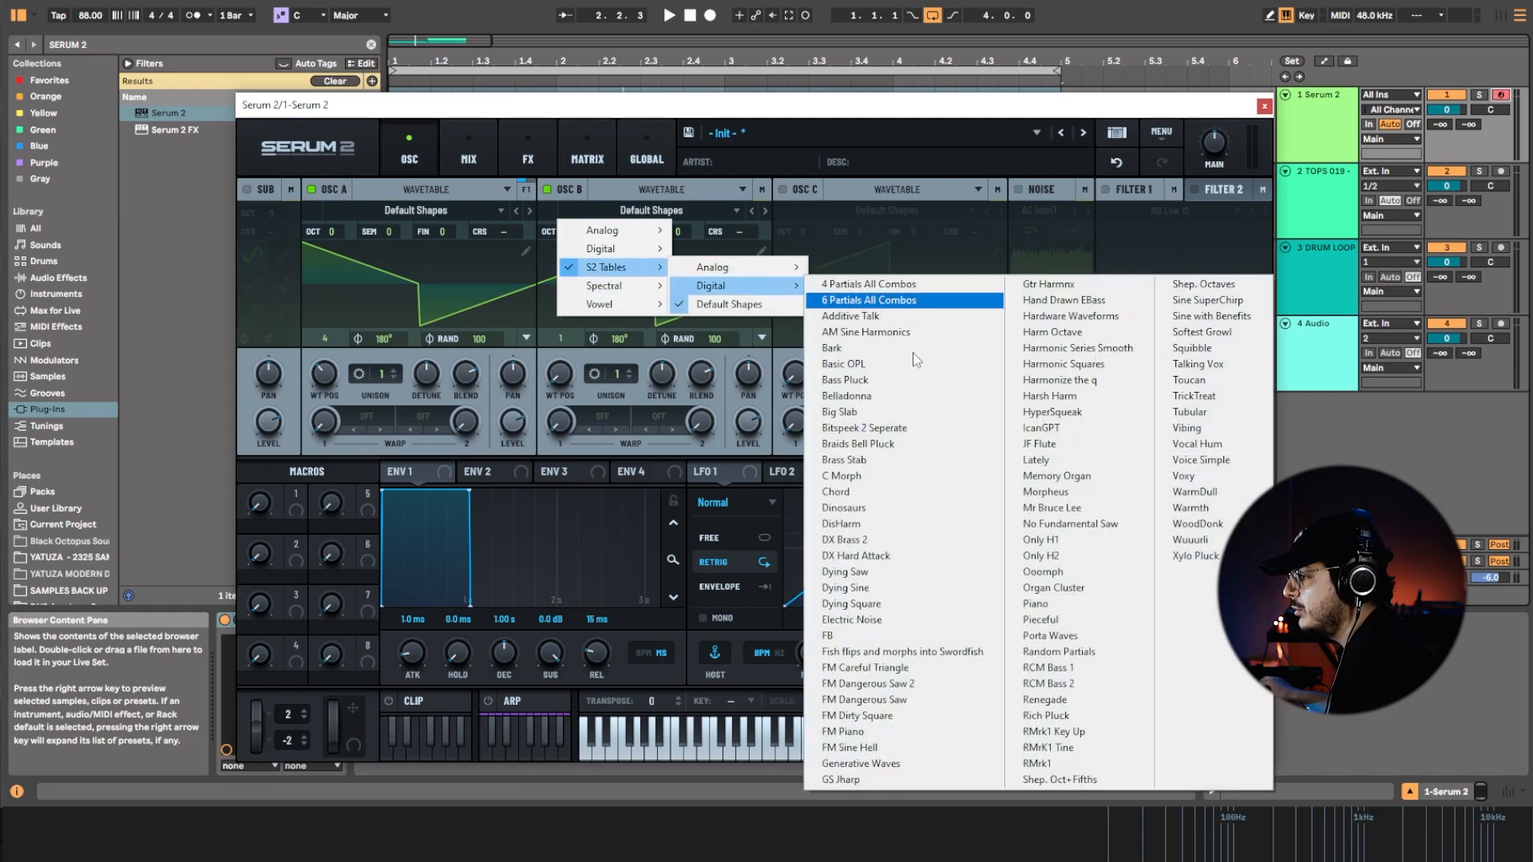
{"action": "left_click", "coordinate": [911, 509]}
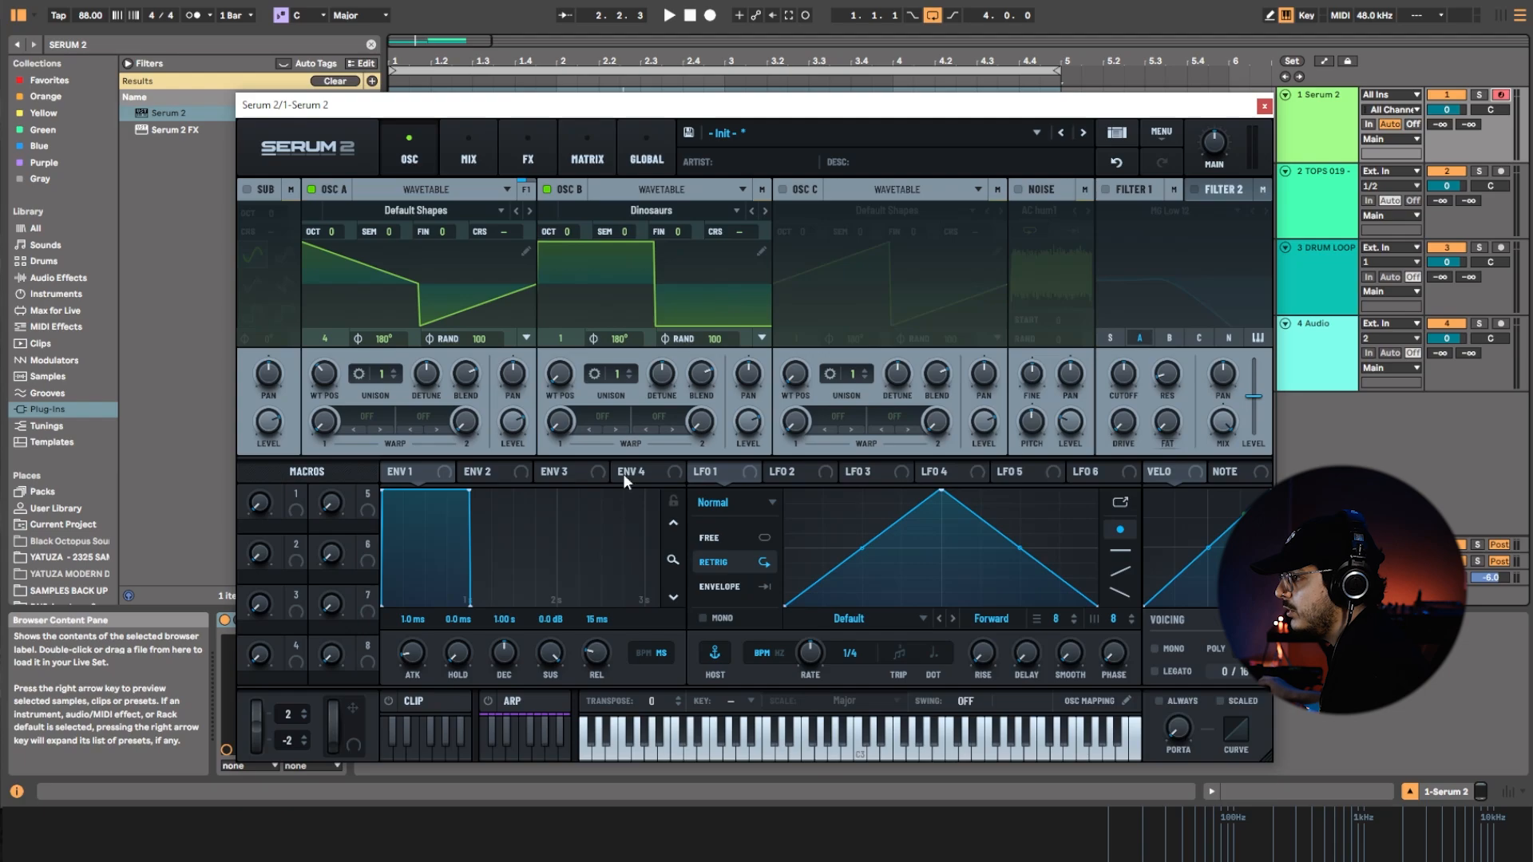
Enable Filter 1 and set oscillator B's unison to 2 voices.
{"action": "left_click", "coordinate": [1110, 193]}
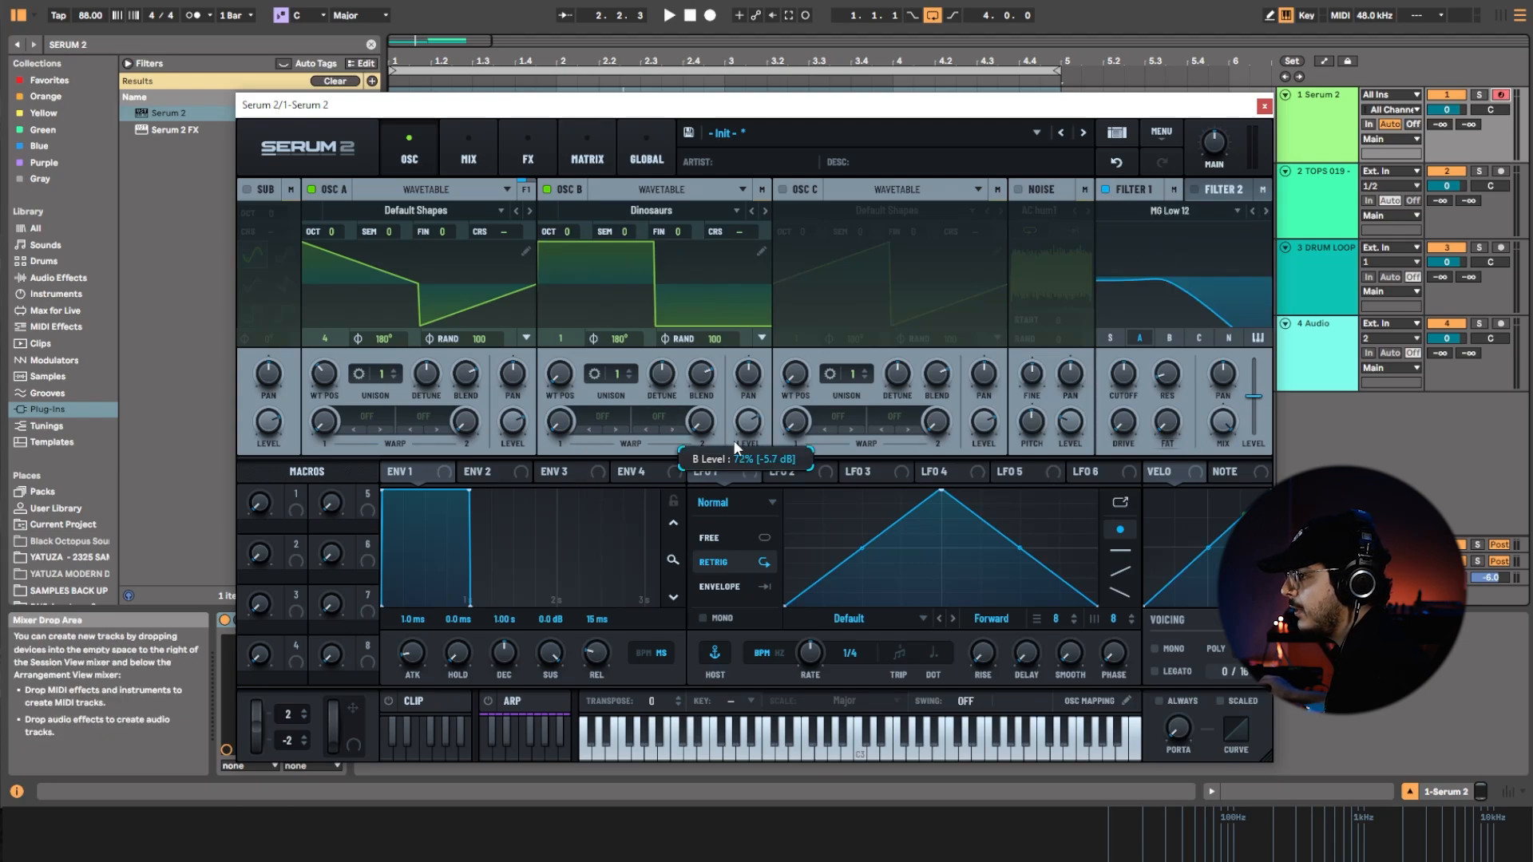
{"action": "left_click", "coordinate": [630, 369]}
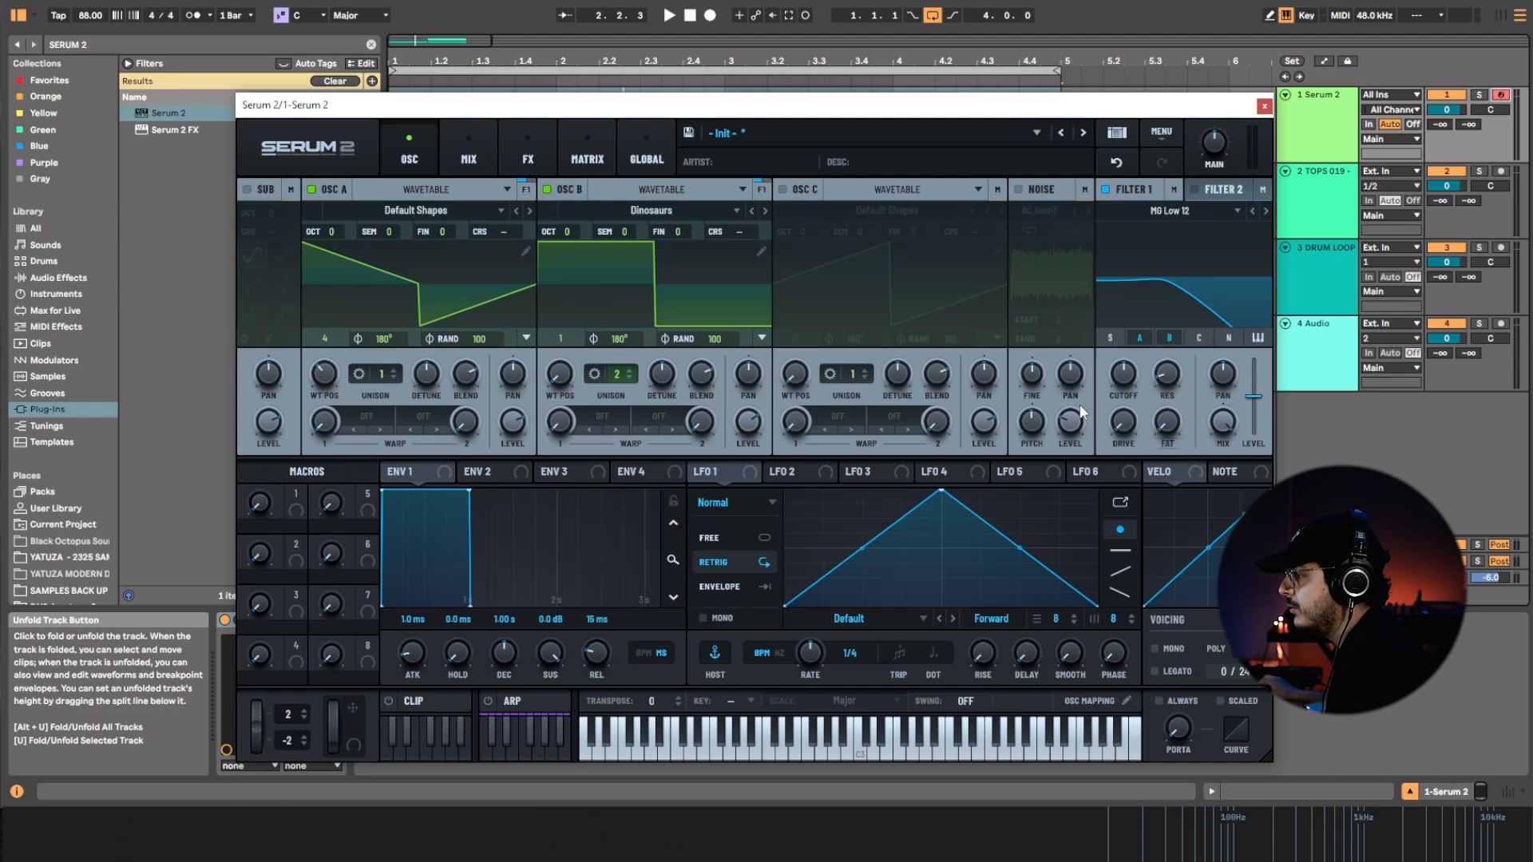
Remove oscillators A and B from Filter 1's routing and slightly lower the filter's cutoff.
{"action": "left_click", "coordinate": [1172, 339]}
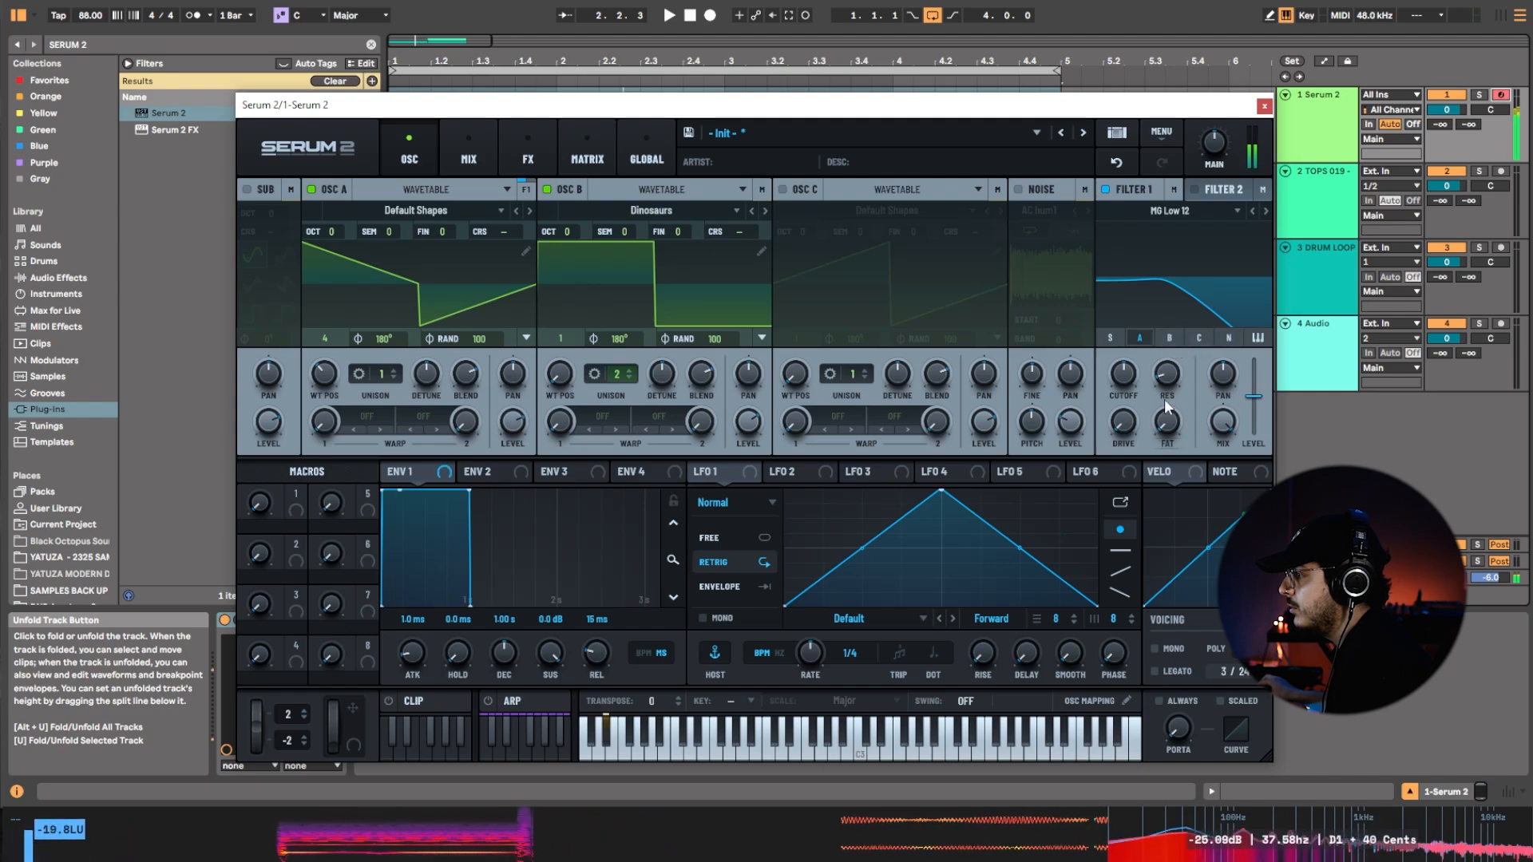
{"action": "left_click", "coordinate": [1144, 342]}
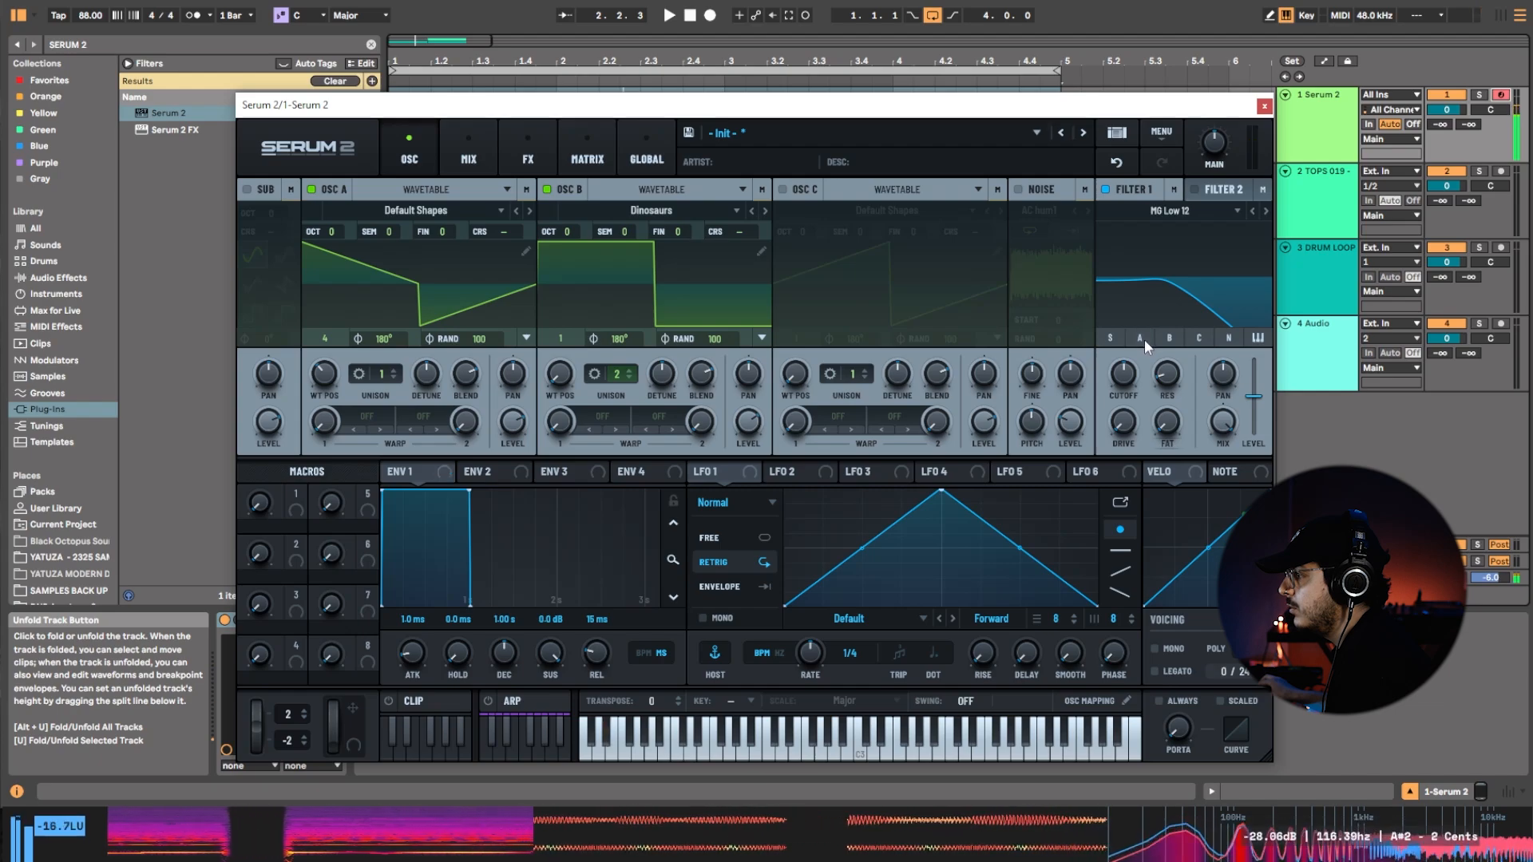
{"action": "mouse_move", "coordinate": [1120, 399]}
{"action": "left_mouse_down"}
{"action": "mouse_move", "coordinate": [1120, 414]}
{"action": "mouse_move", "coordinate": [1135, 396]}
{"action": "left_mouse_up"}
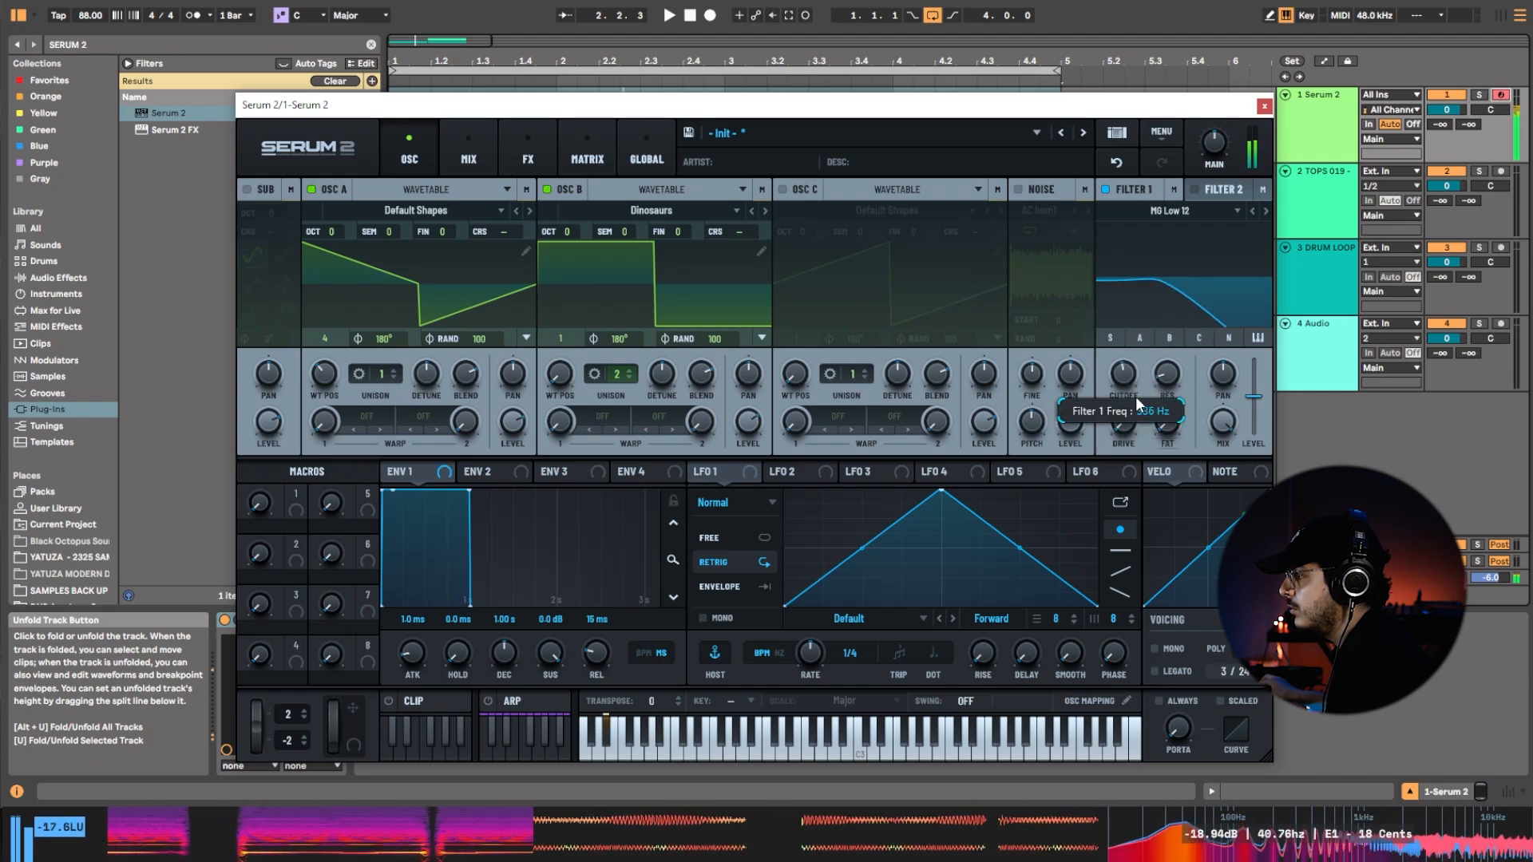
Enable Filter 2 as a High 12 filter for oscillator B and fine-tune its curve.
{"action": "left_click", "coordinate": [1196, 190]}
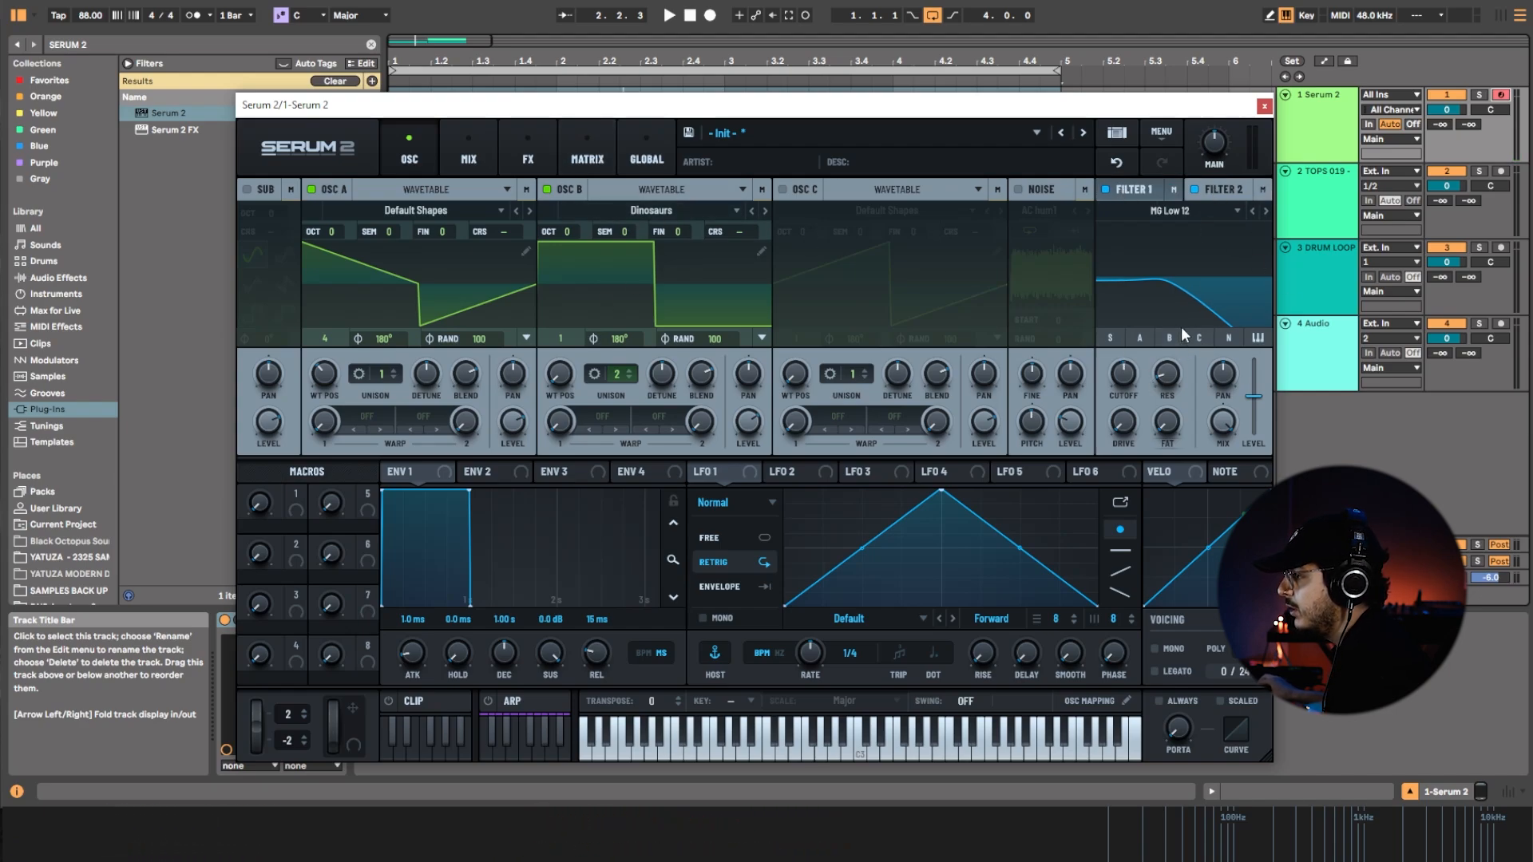
{"action": "left_click", "coordinate": [1265, 211]}
{"action": "left_click", "coordinate": [1265, 211]}
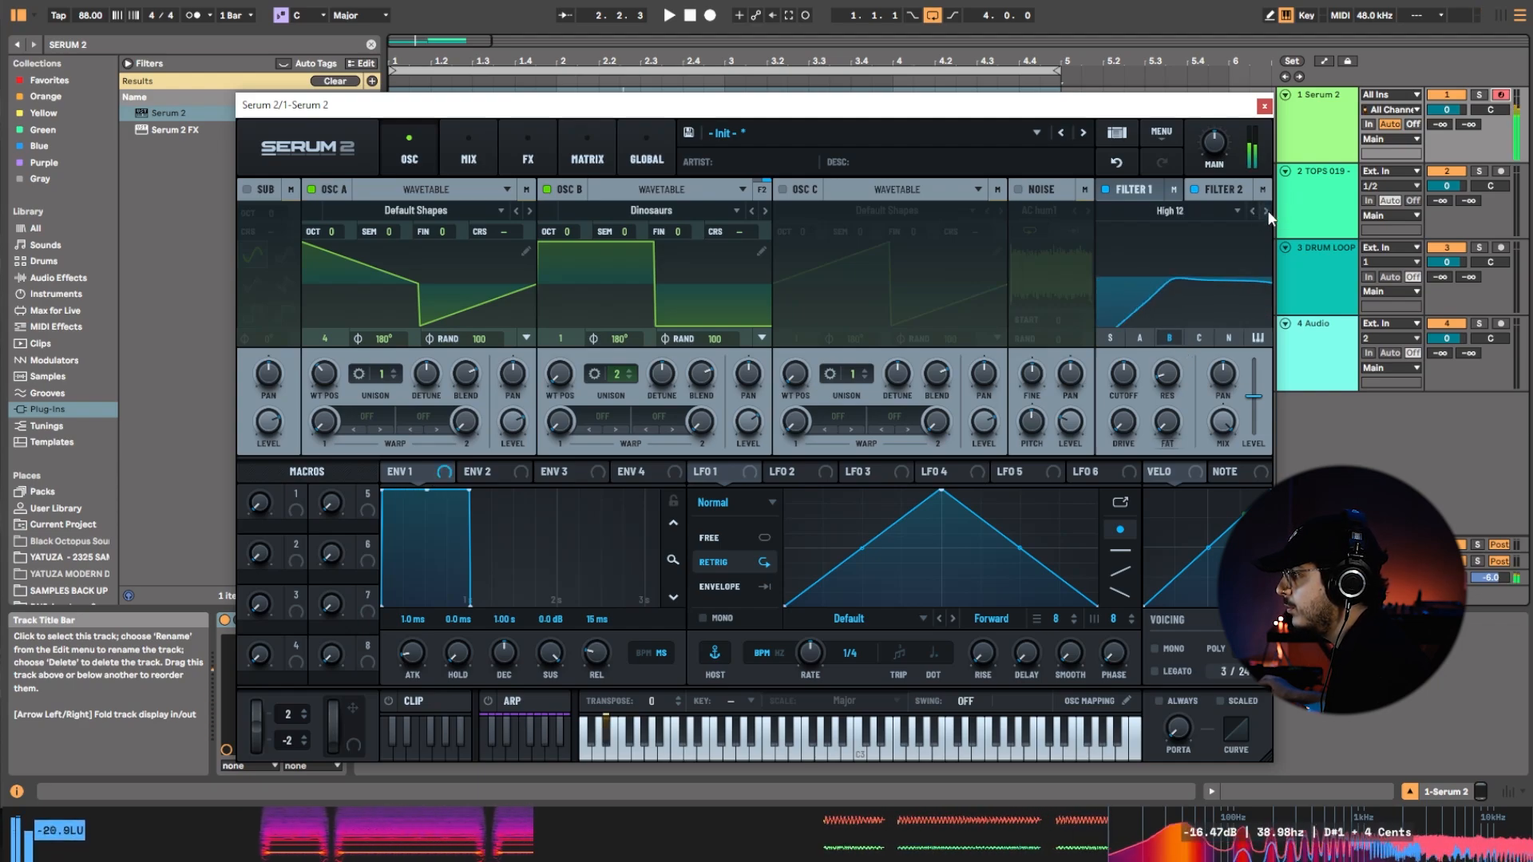
{"action": "left_click_drag", "start_coordinate": [1132, 423], "coordinate": [1132, 411]}
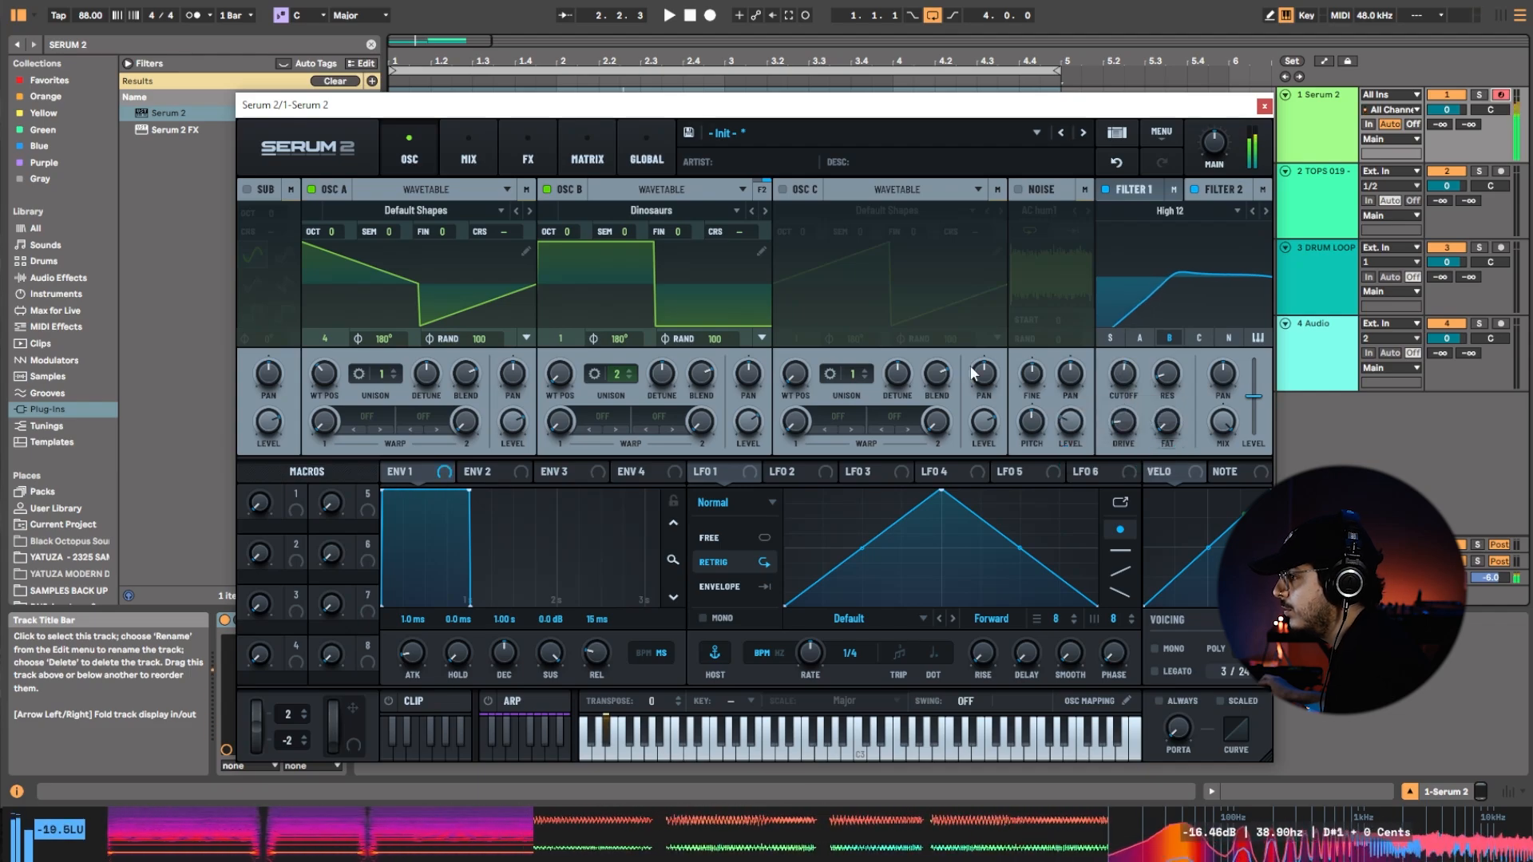
Remove the first harmonic (Bin 1) from oscillator B's Dinosaurs waveform in the wavetable editor.
{"action": "left_click", "coordinate": [761, 250]}
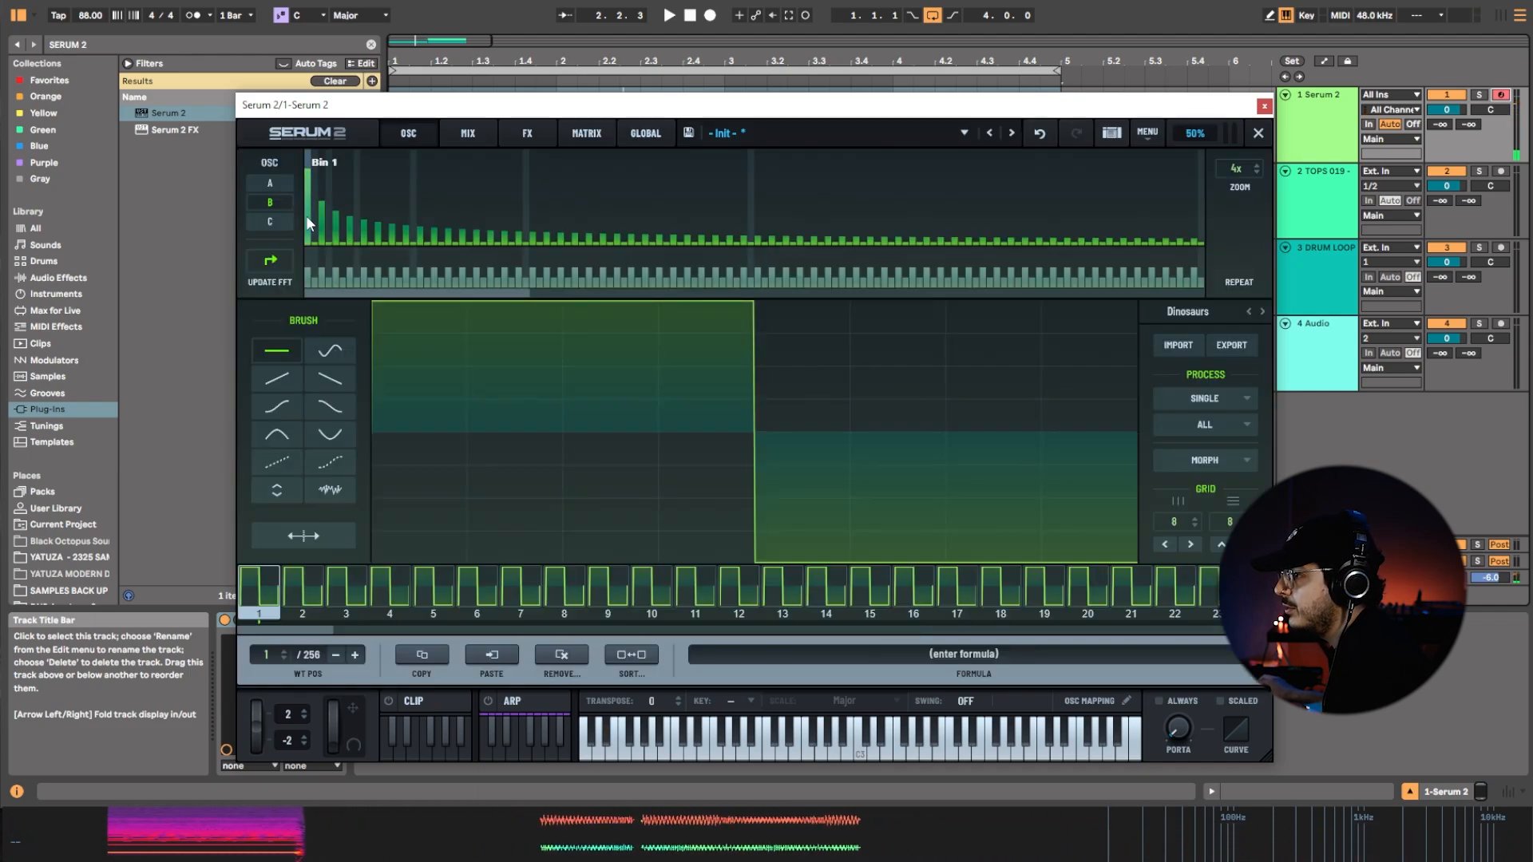
{"action": "left_click_drag", "start_coordinate": [308, 223], "coordinate": [295, 294]}
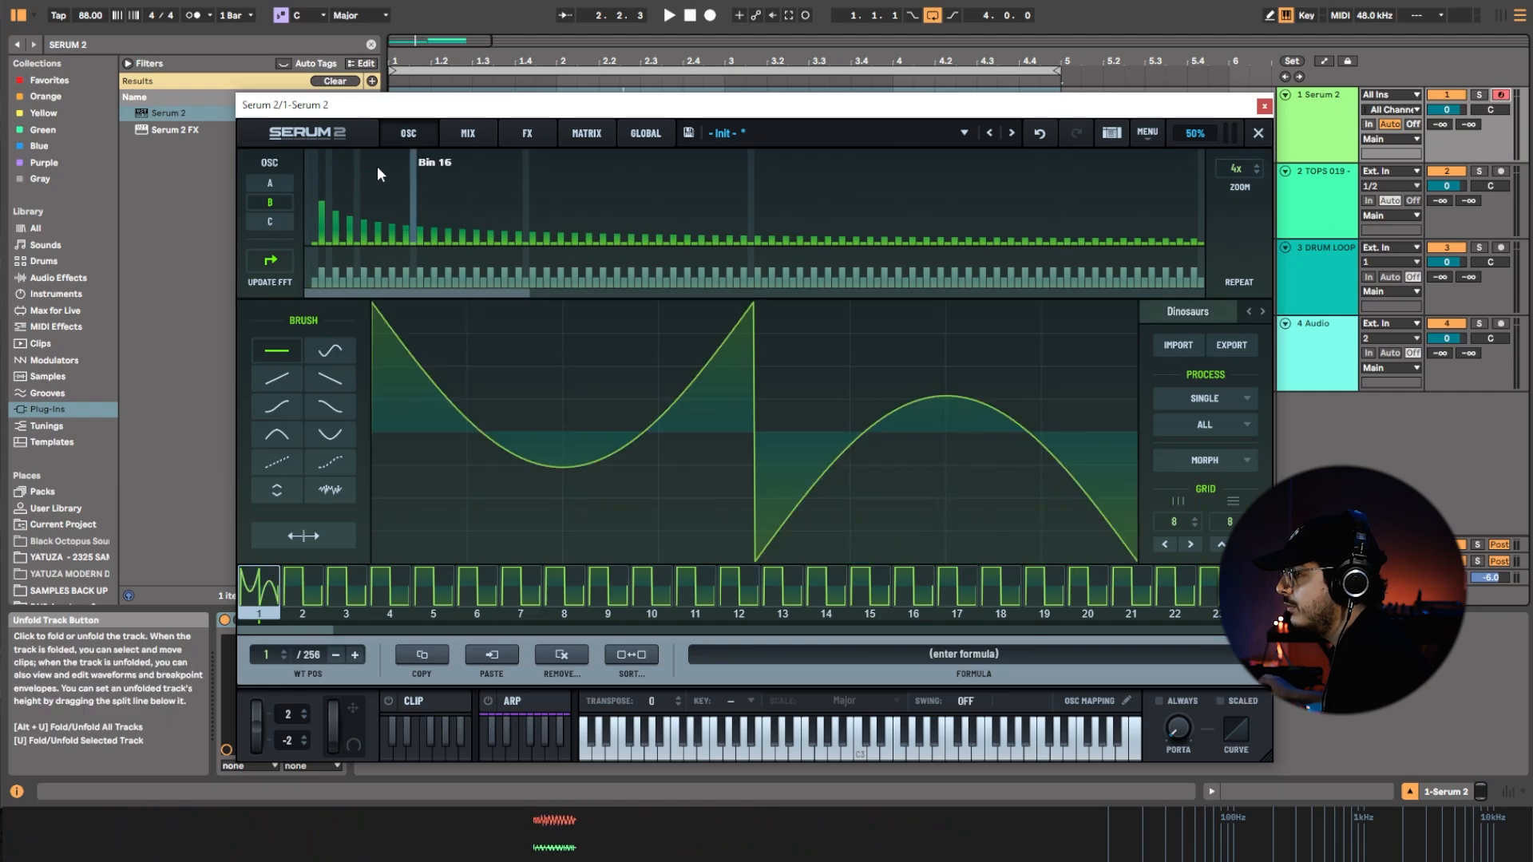
{"action": "left_click", "coordinate": [1259, 133]}
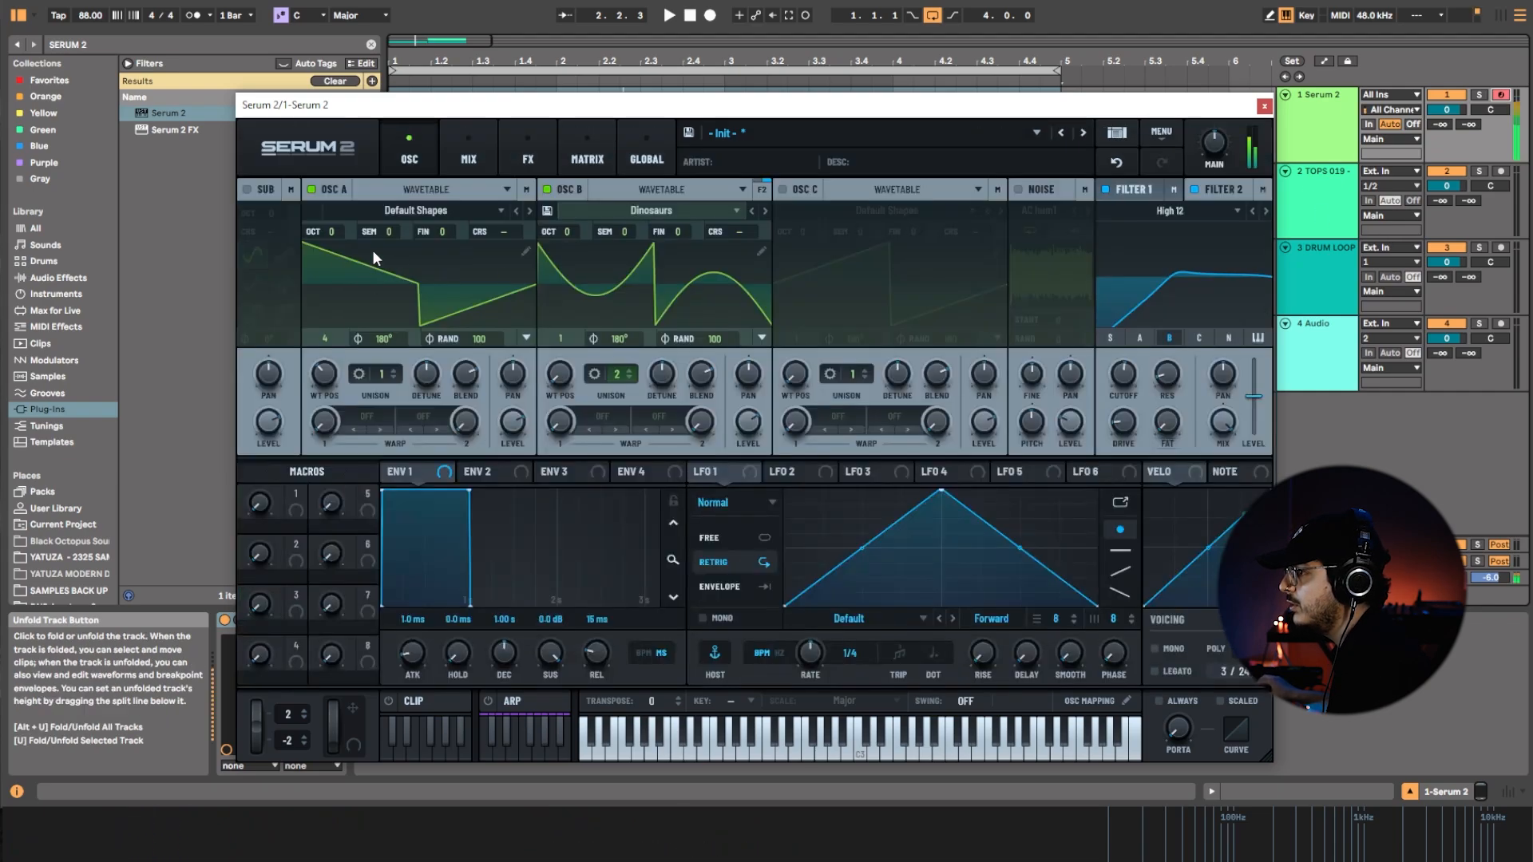
Compare the sound with oscillator B off and on, and set its unison to 3 voices.
{"action": "left_click", "coordinate": [547, 190]}
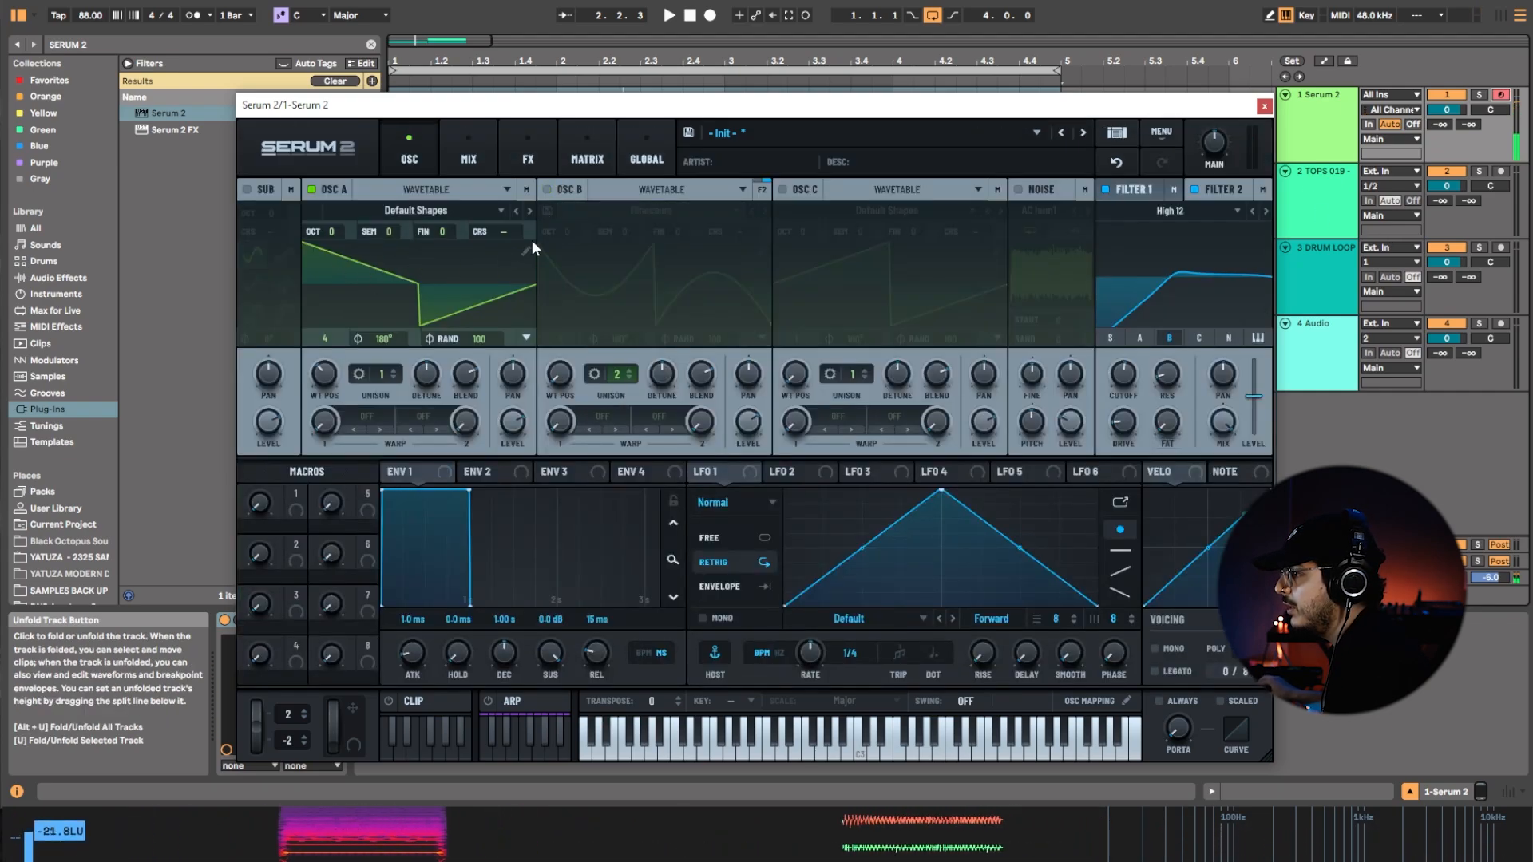
{"action": "left_click", "coordinate": [550, 190]}
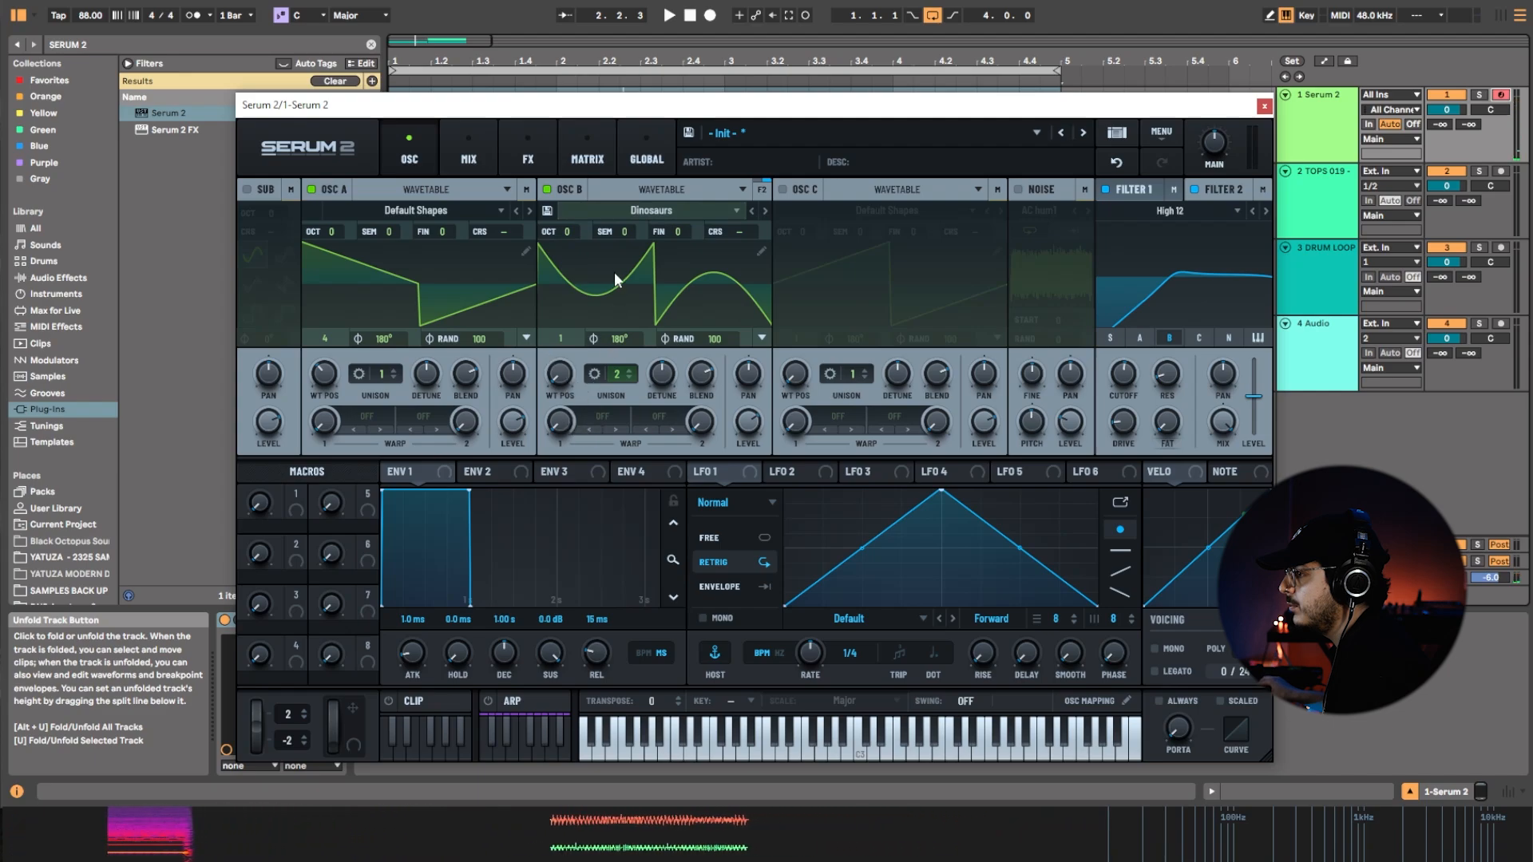
{"action": "mouse_move", "coordinate": [621, 374]}
{"action": "left_mouse_down"}
{"action": "mouse_move", "coordinate": [626, 354]}
{"action": "mouse_move", "coordinate": [622, 389]}
{"action": "mouse_move", "coordinate": [644, 338]}
{"action": "mouse_move", "coordinate": [635, 378]}
{"action": "left_mouse_up"}
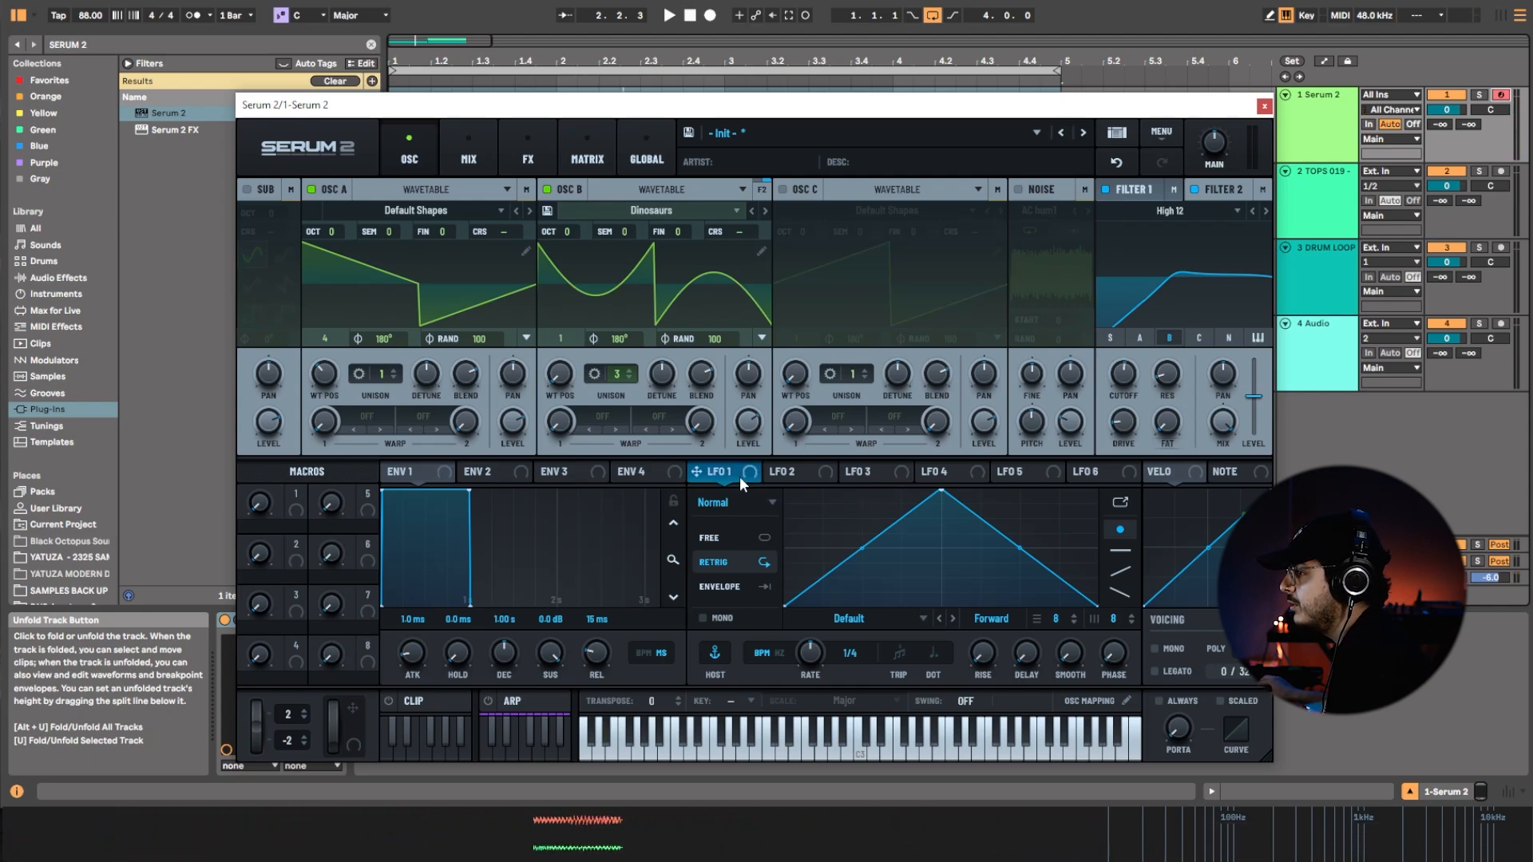
Assign LFO 1 to modulate the cutoff of Filter 2 and the cutoff of Filter 1.
{"action": "left_click_drag", "start_coordinate": [730, 473], "coordinate": [1125, 389]}
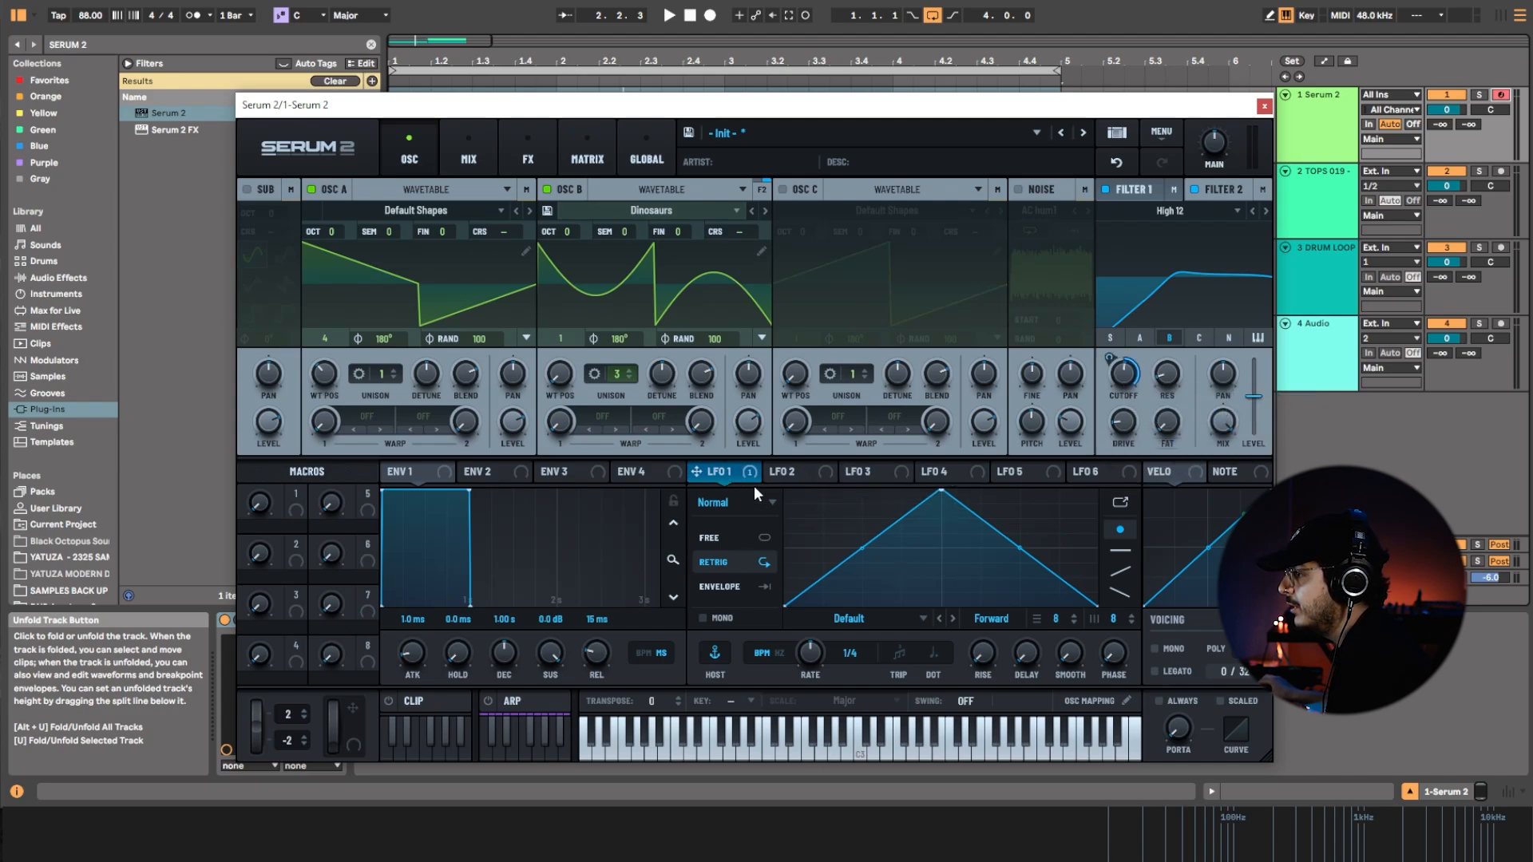
{"action": "left_click", "coordinate": [1133, 194]}
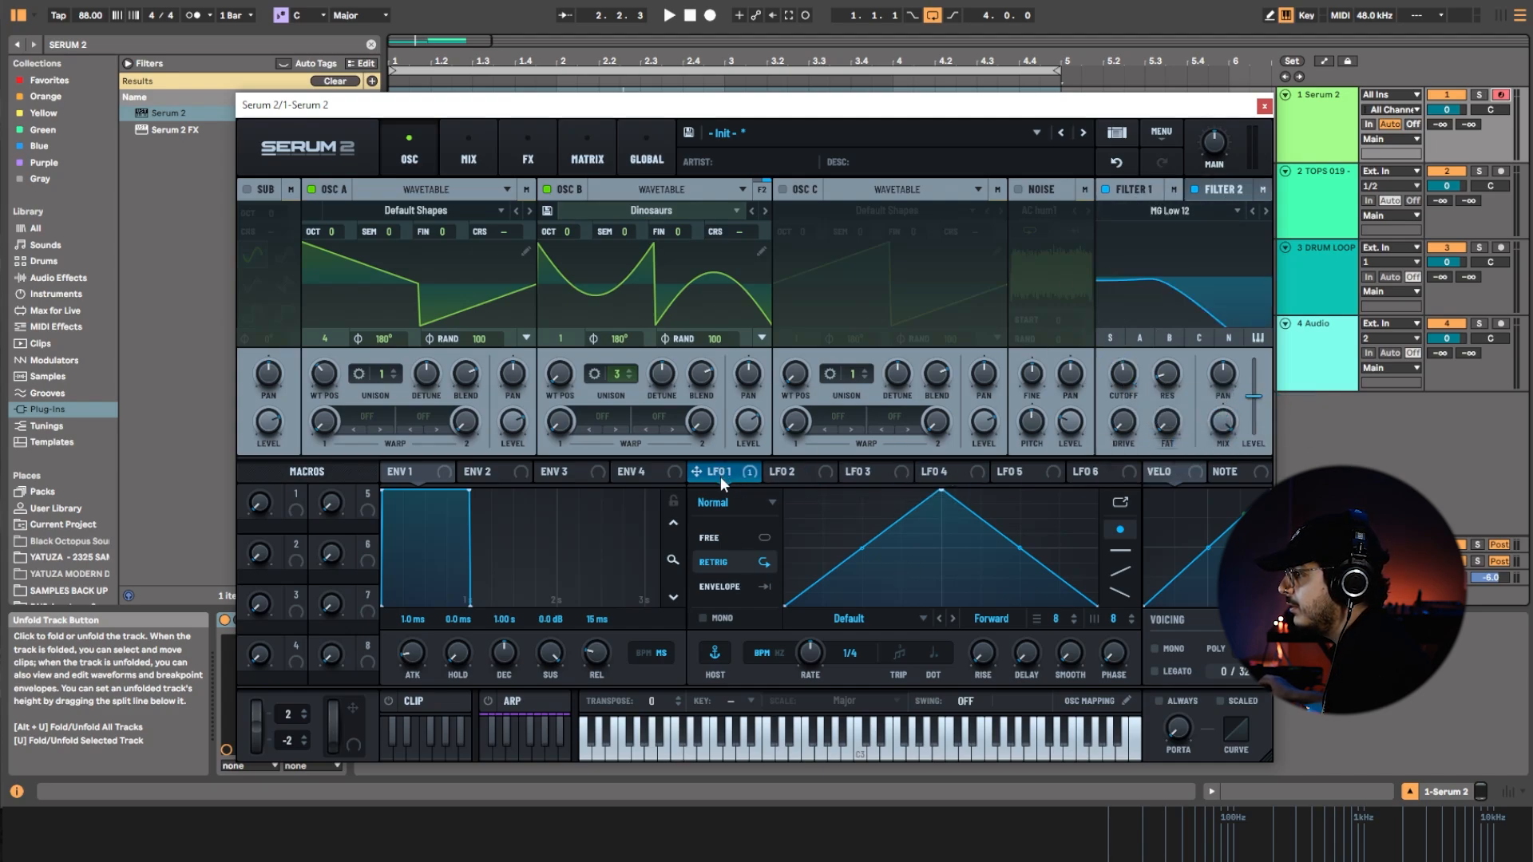
{"action": "left_click_drag", "start_coordinate": [1143, 408], "coordinate": [1258, 390]}
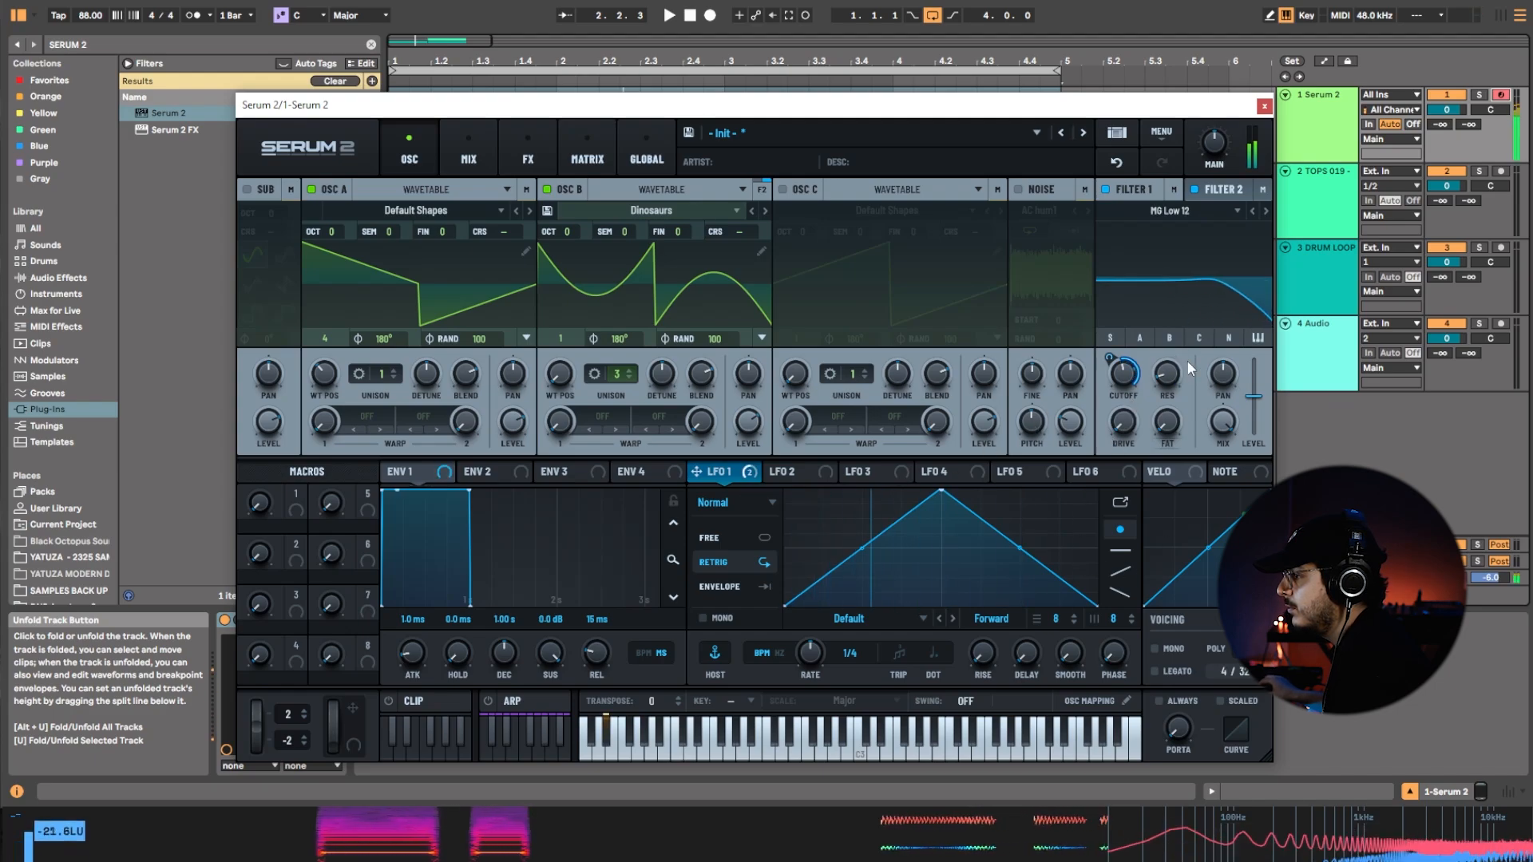
Lower Filter 1's cutoff and set its LFO 1 modulation amount to about 27%.
{"action": "left_click_drag", "start_coordinate": [1129, 385], "coordinate": [1138, 453]}
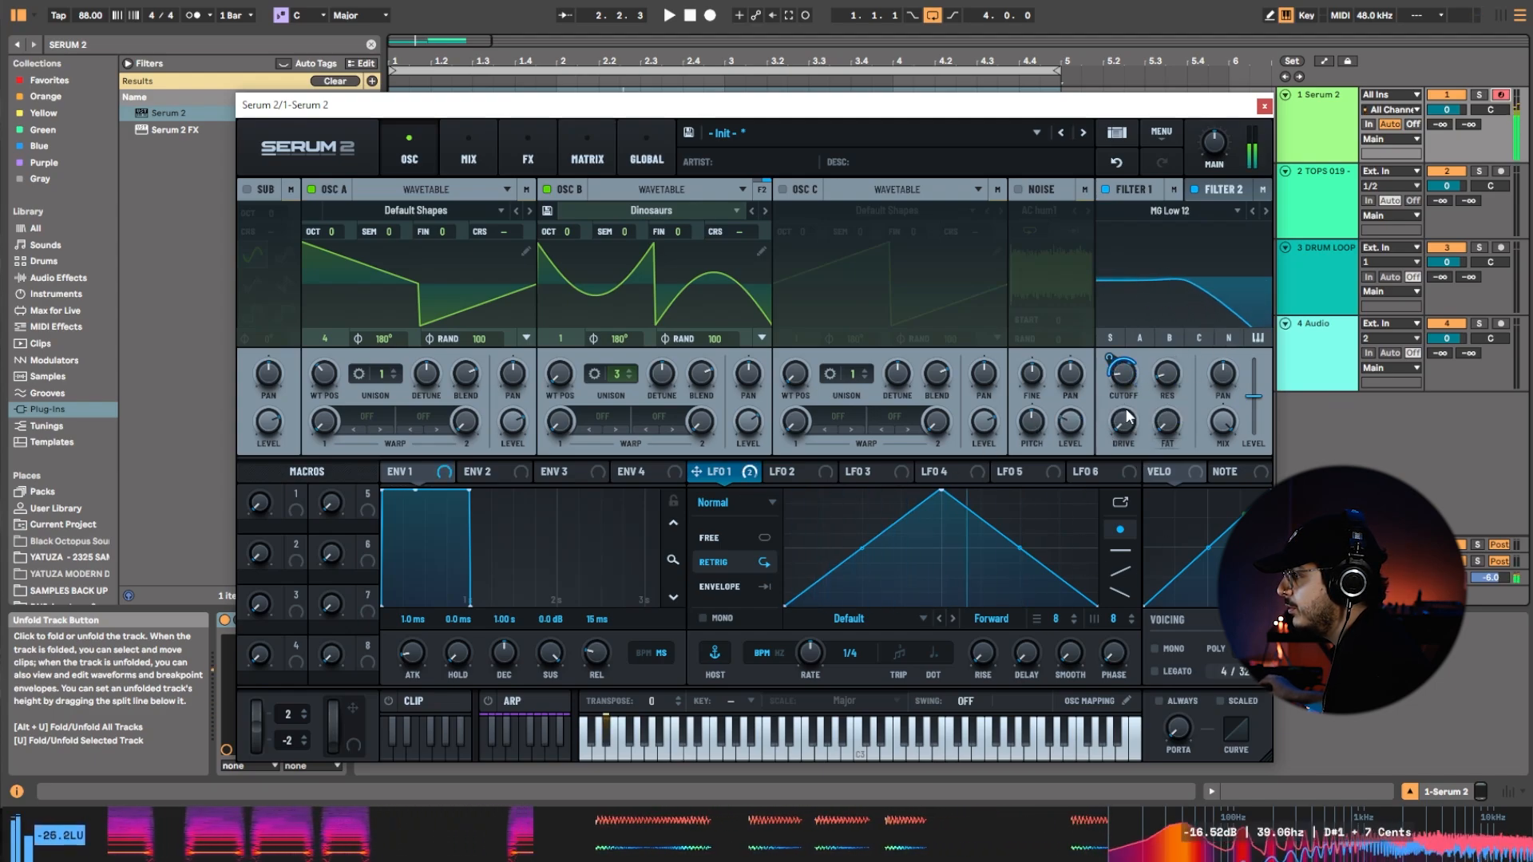
{"action": "left_click_drag", "start_coordinate": [1113, 360], "coordinate": [1111, 383]}
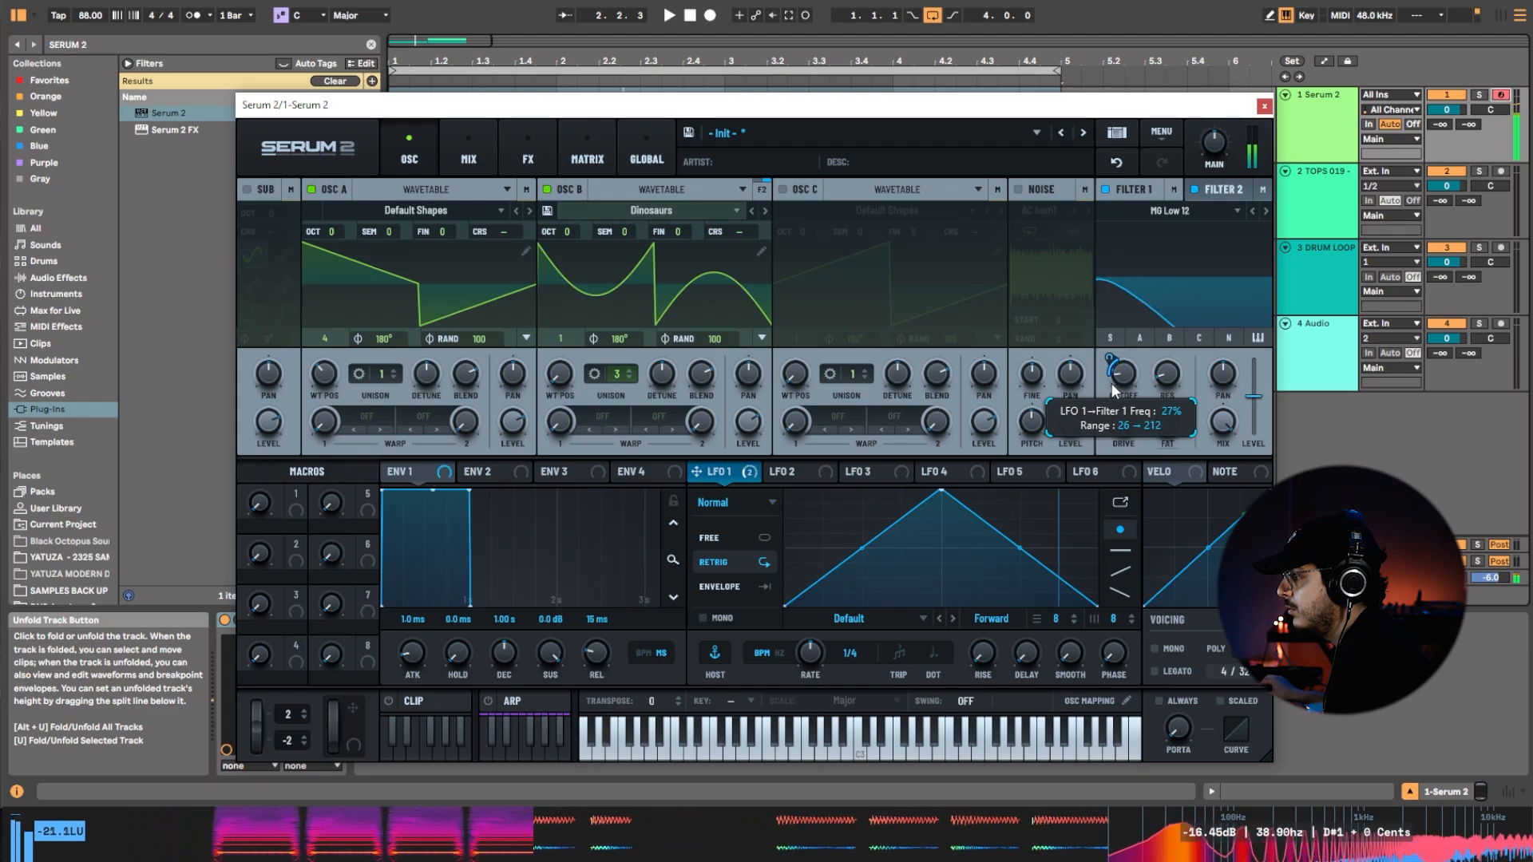
Enable the noise oscillator with the White noise type and assign LFO 1 to modulate its level.
{"action": "left_click", "coordinate": [1225, 198]}
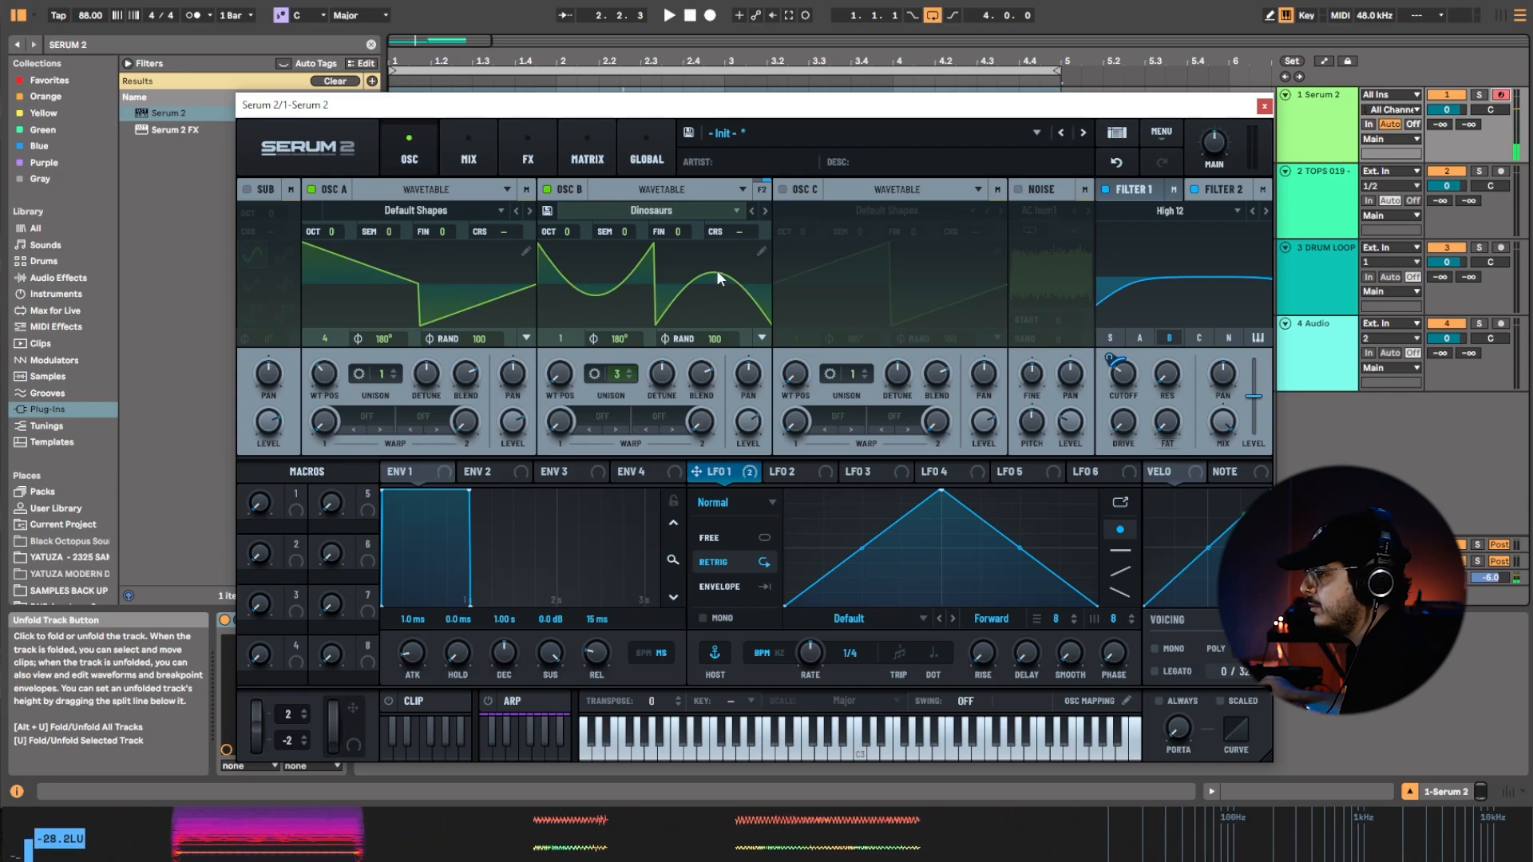
{"action": "left_click", "coordinate": [530, 161]}
{"action": "left_click", "coordinate": [408, 159]}
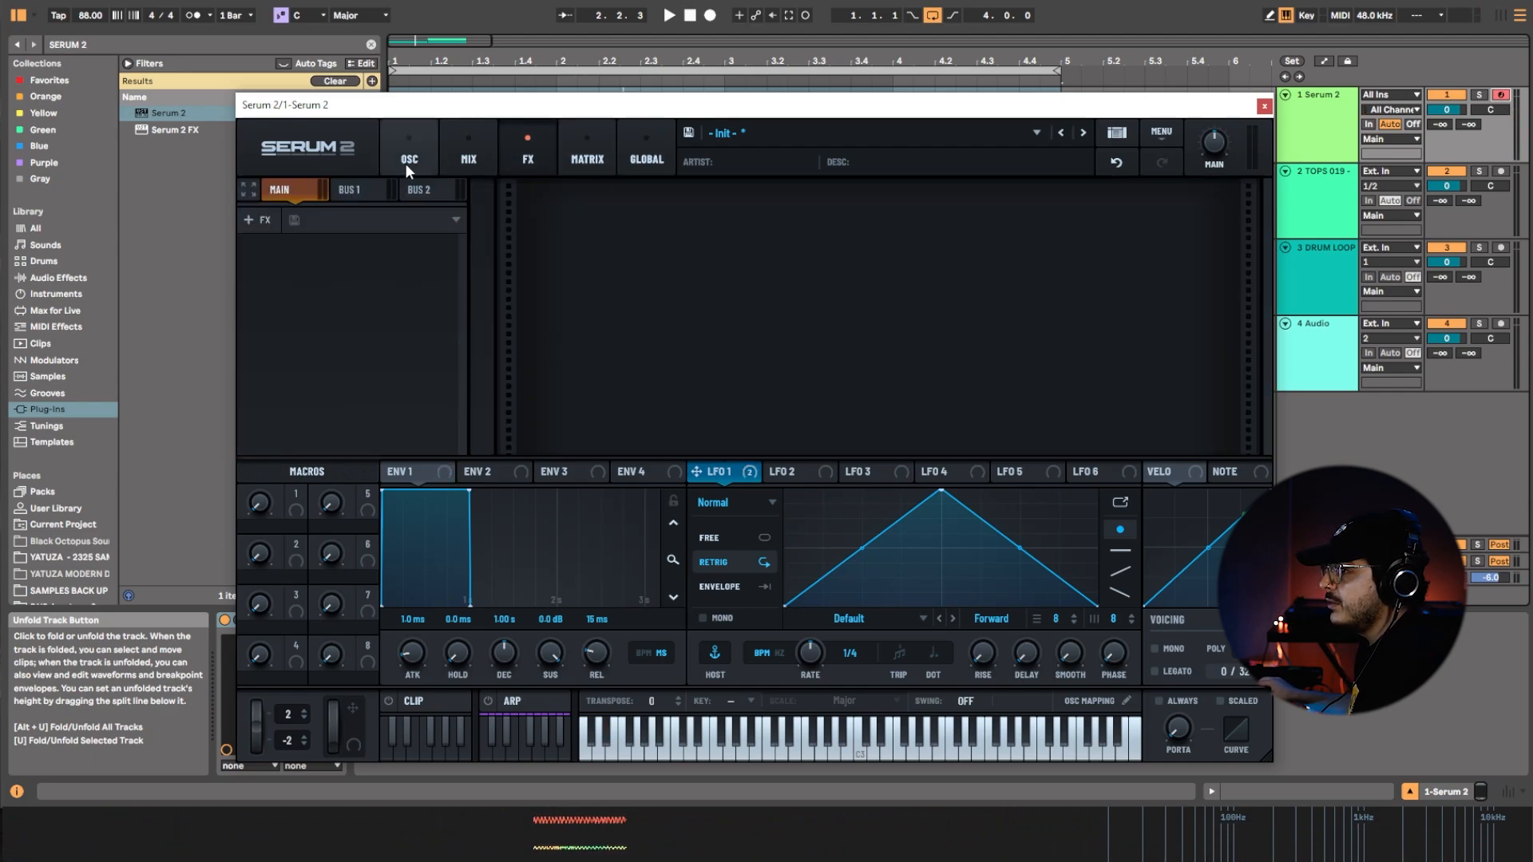
{"action": "left_click", "coordinate": [1019, 190]}
{"action": "left_click", "coordinate": [1039, 210]}
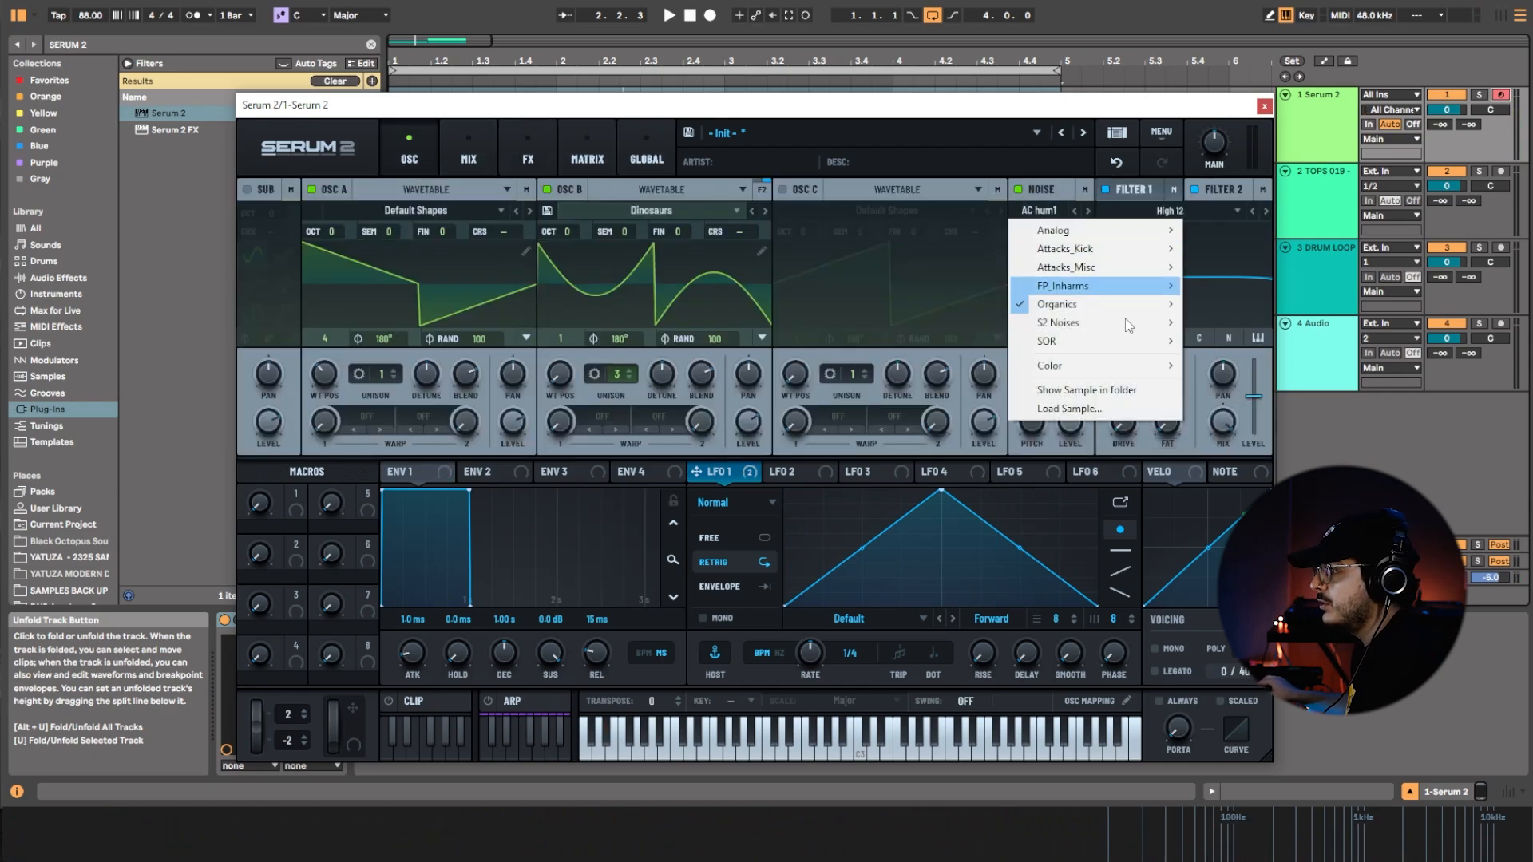
{"action": "mouse_move", "coordinate": [1140, 366]}
{"action": "left_click", "coordinate": [1203, 367]}
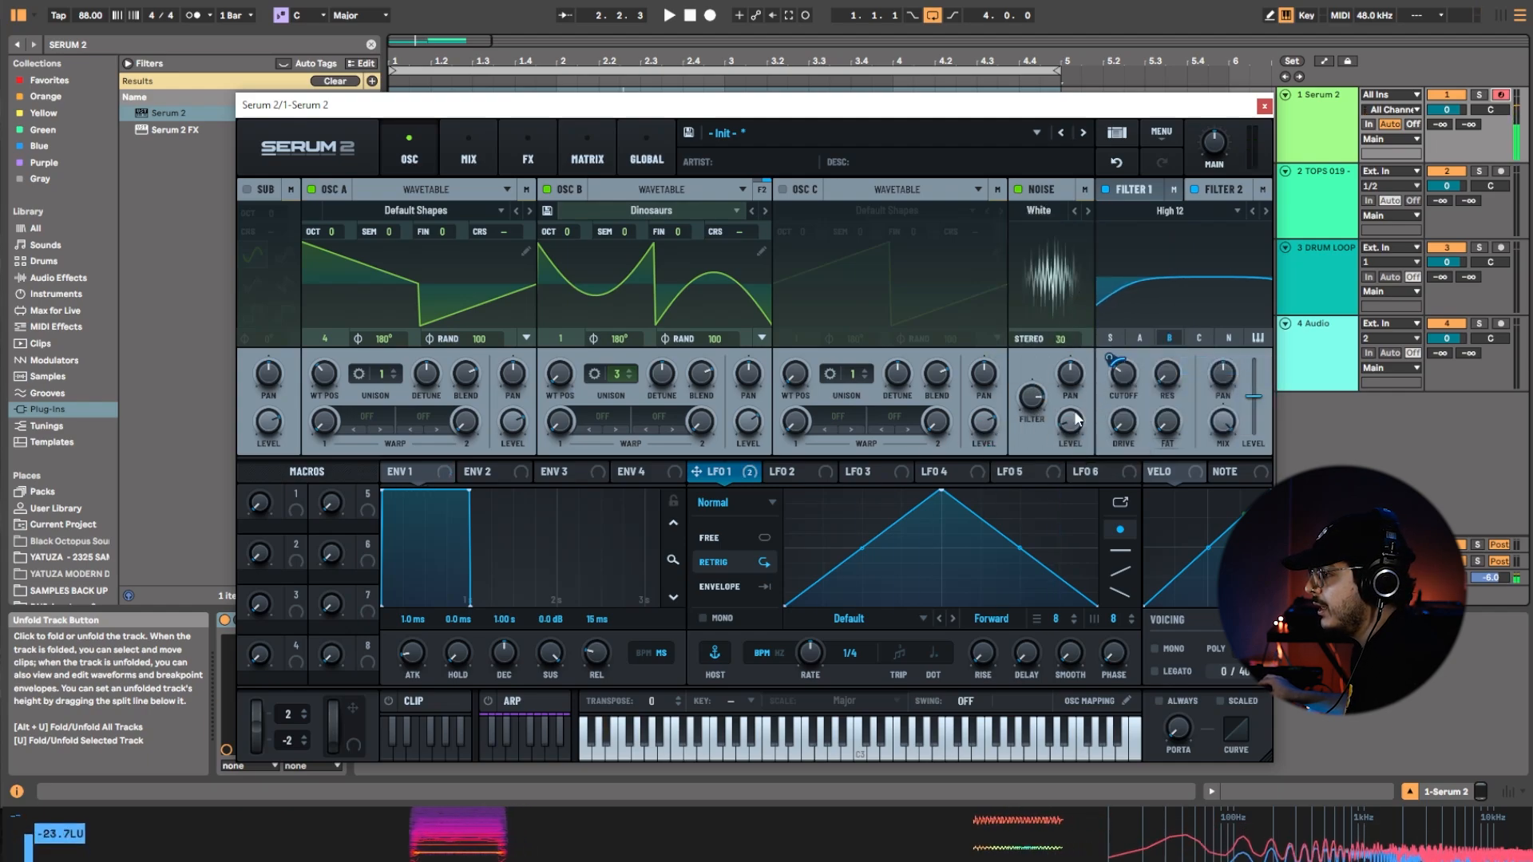
{"action": "left_click_drag", "start_coordinate": [697, 472], "coordinate": [1061, 425]}
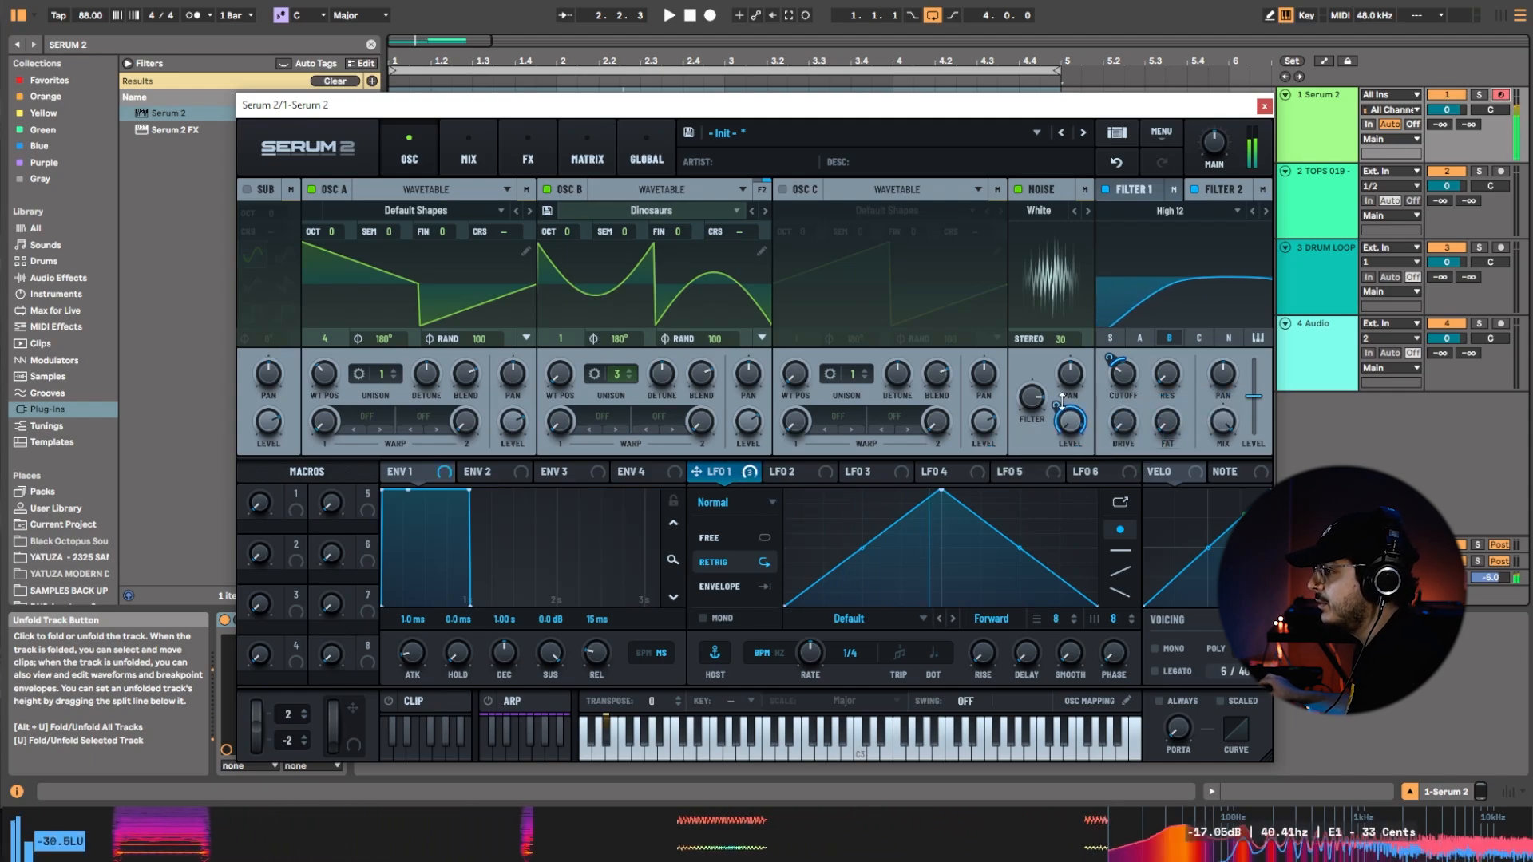
Add a Distortion module to the main effects bus and set its drive to about 63%.
{"action": "left_click", "coordinate": [587, 155]}
{"action": "left_click", "coordinate": [503, 134]}
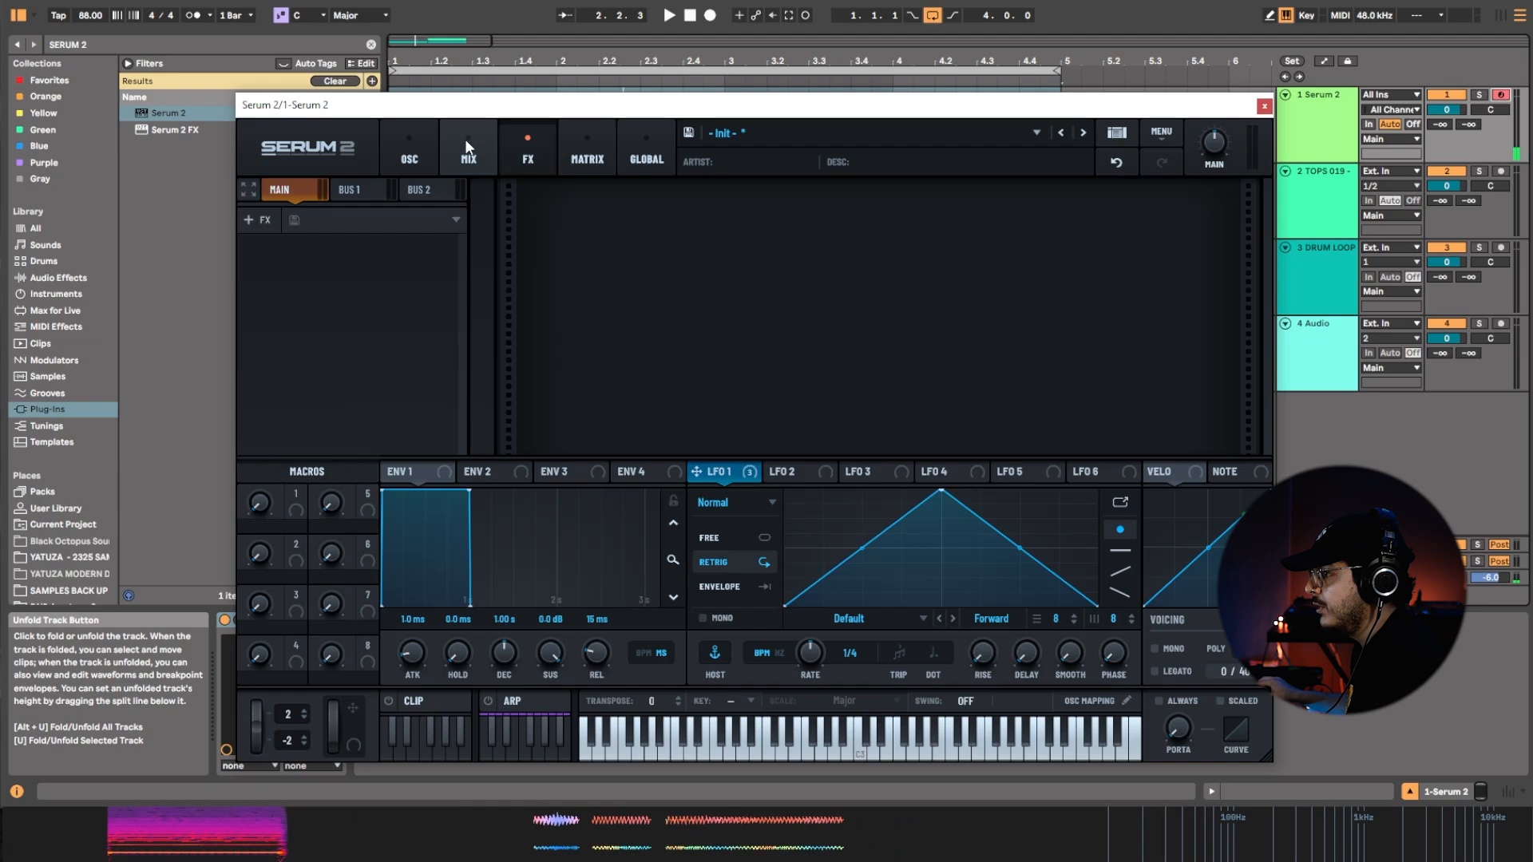
{"action": "right_click", "coordinate": [343, 281]}
{"action": "mouse_move", "coordinate": [415, 290]}
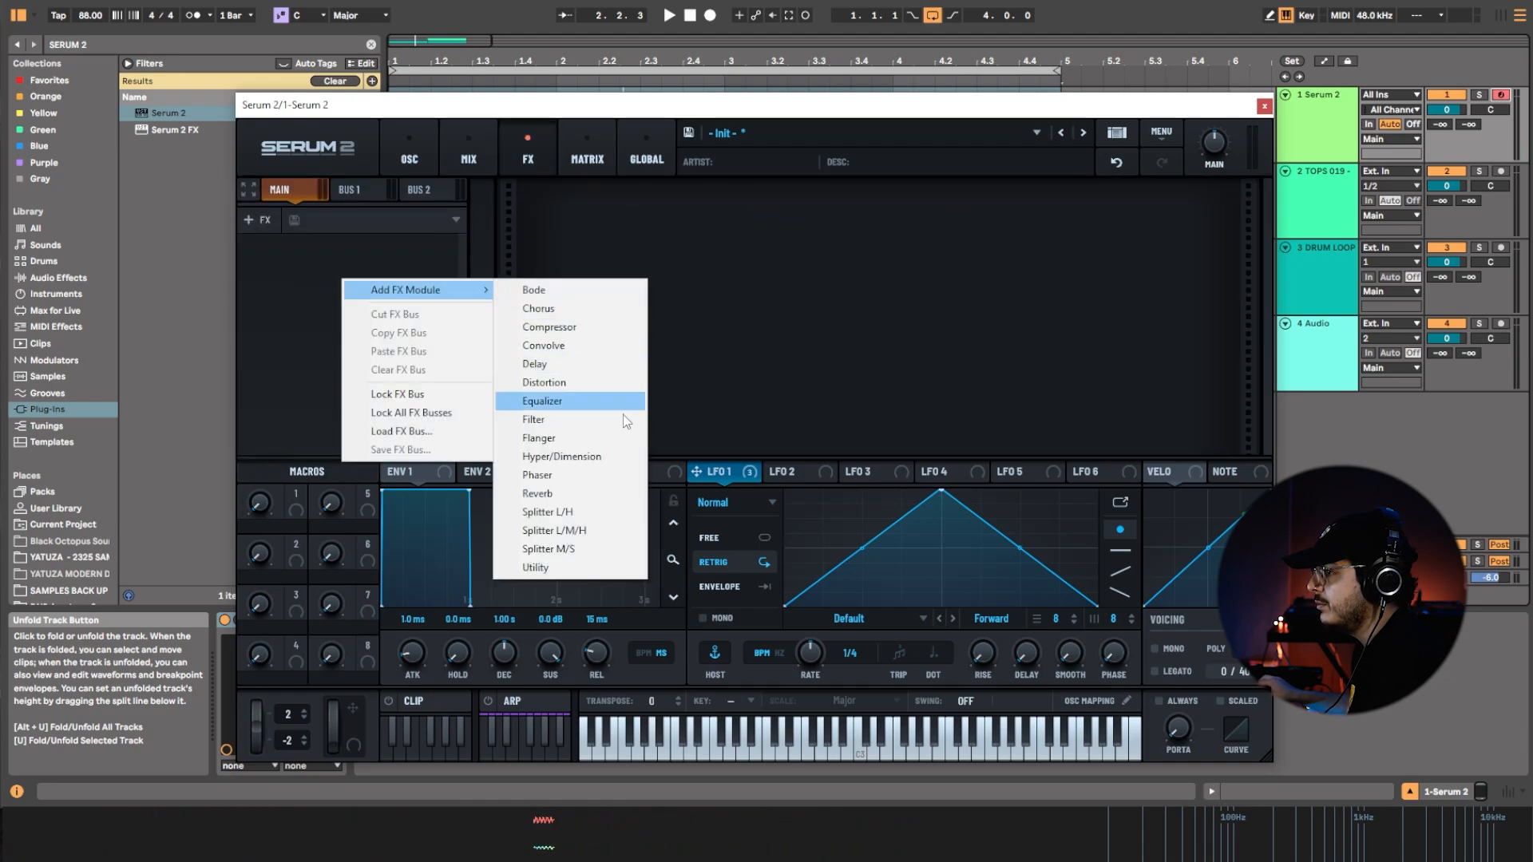
{"action": "left_click", "coordinate": [610, 383]}
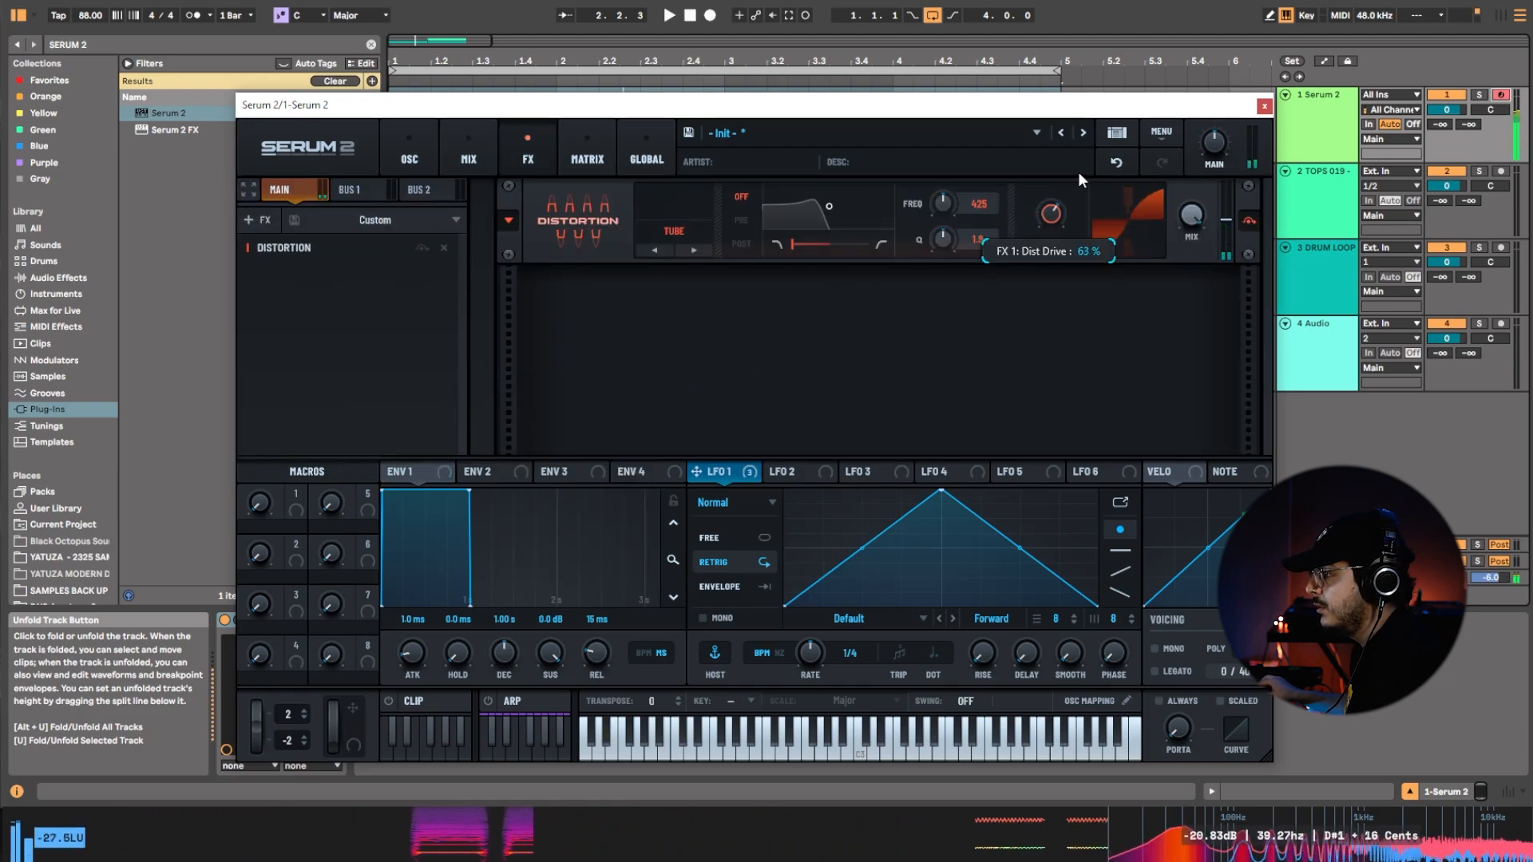
{"action": "mouse_move", "coordinate": [1084, 145]}
{"action": "left_mouse_down"}
{"action": "mouse_move", "coordinate": [1095, 127]}
{"action": "mouse_move", "coordinate": [1085, 144]}
{"action": "left_mouse_up"}
Add an Equalizer after the distortion, with its high band at 270 Hz and -6.5 dB gain modulated by LFO 1.
{"action": "right_click", "coordinate": [368, 318]}
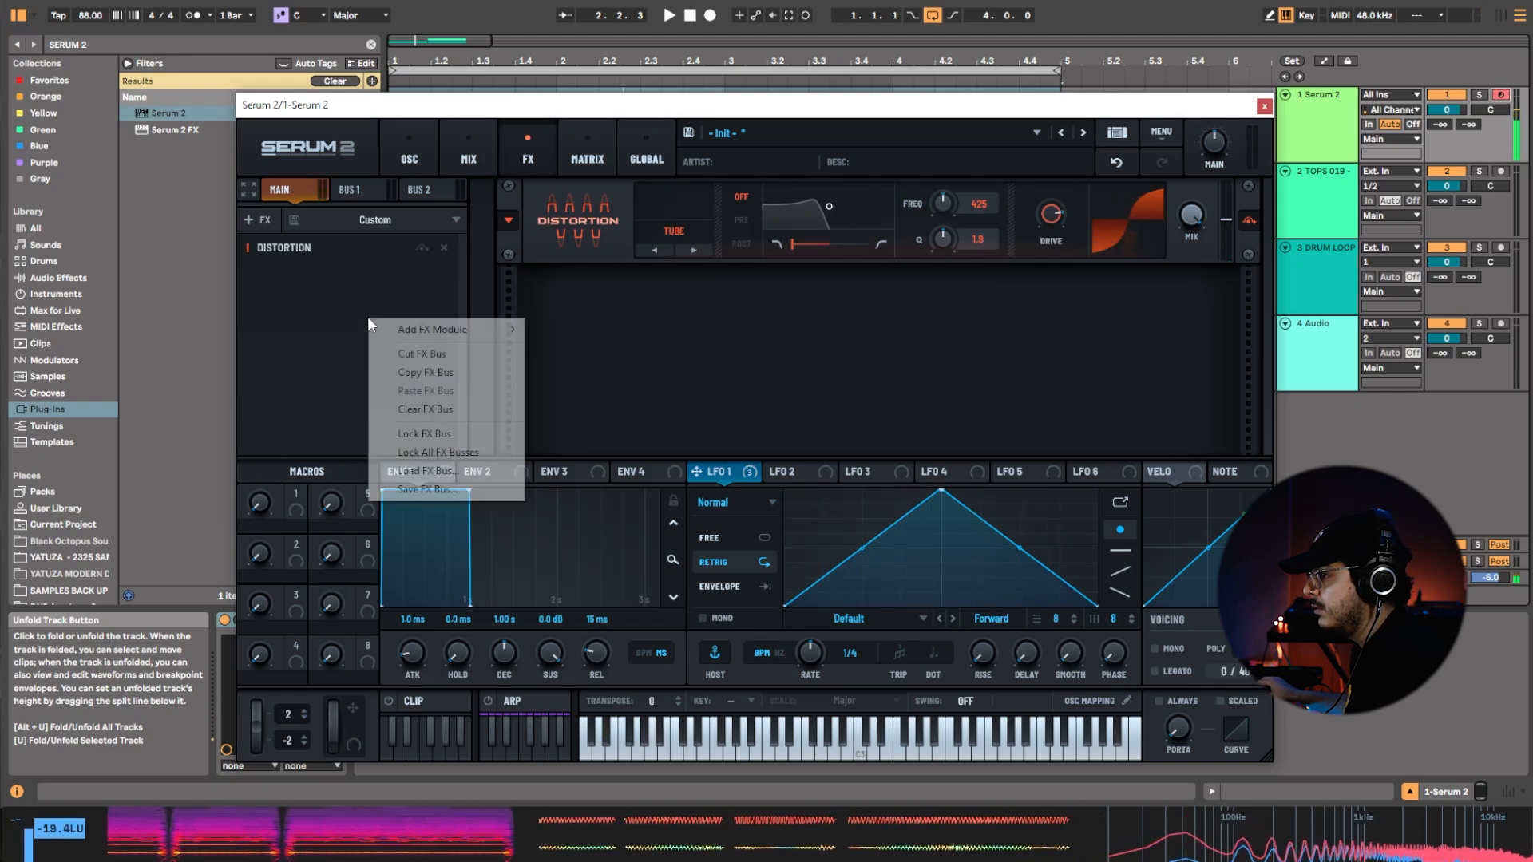
{"action": "mouse_move", "coordinate": [423, 330]}
{"action": "left_click", "coordinate": [607, 440]}
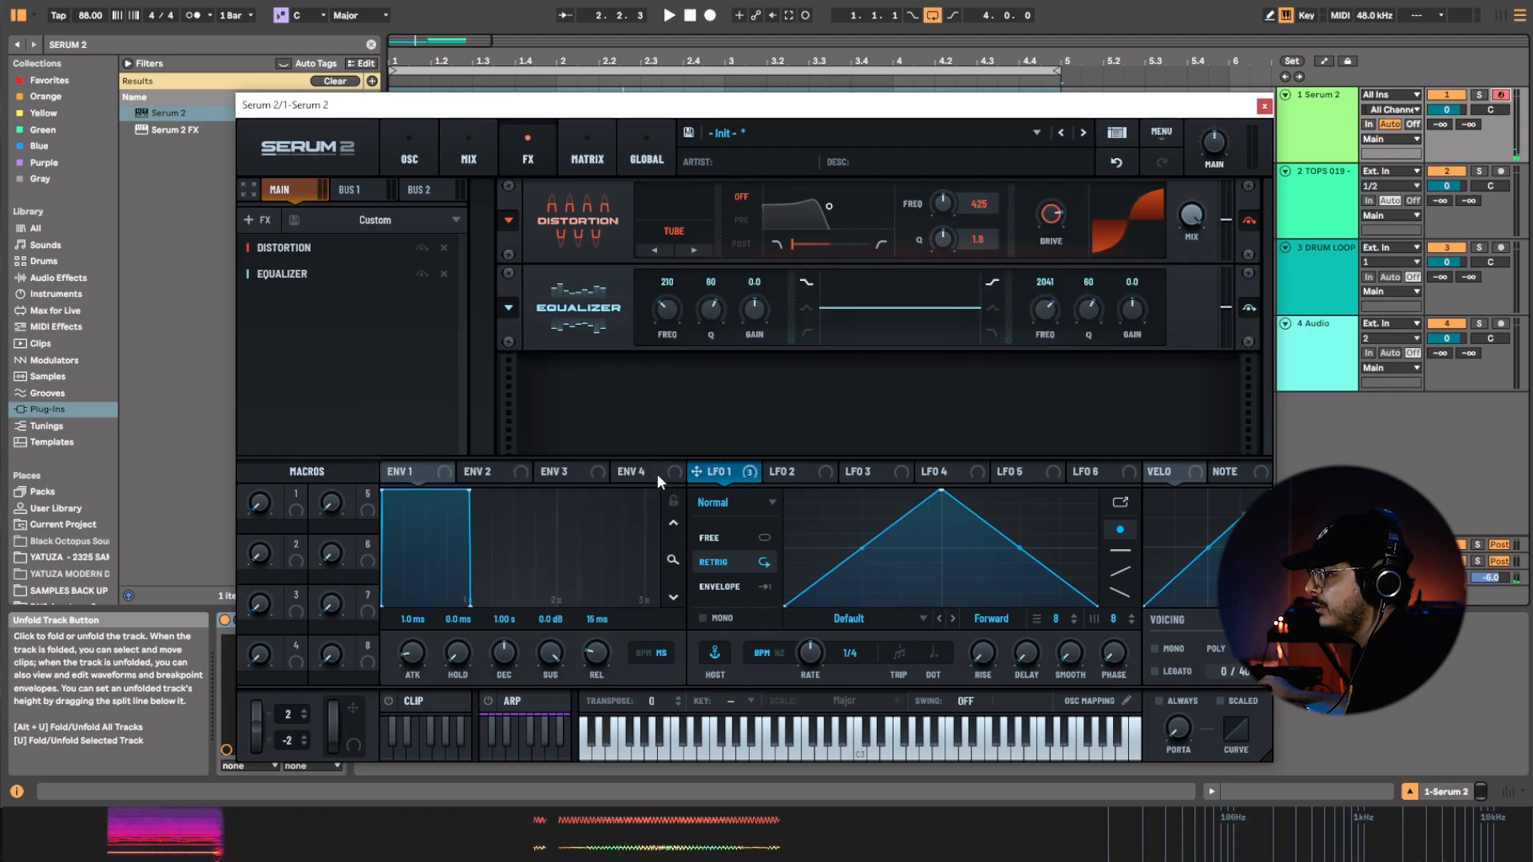
{"action": "left_click_drag", "start_coordinate": [1139, 318], "coordinate": [1133, 335]}
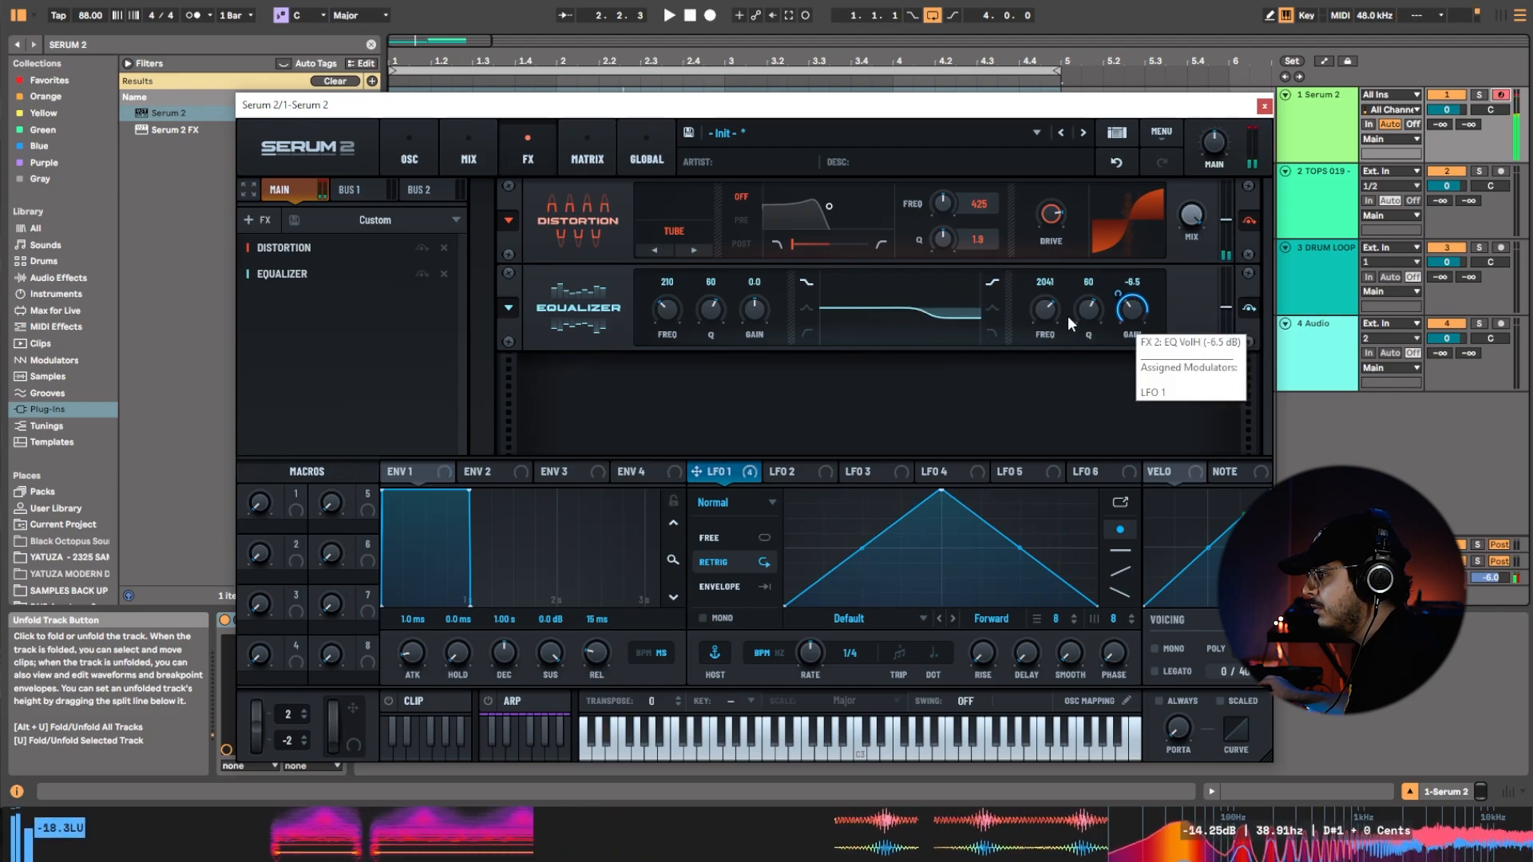
{"action": "left_click_drag", "start_coordinate": [1046, 309], "coordinate": [1061, 362]}
{"action": "mouse_move", "coordinate": [1057, 383]}
{"action": "left_mouse_down"}
{"action": "mouse_move", "coordinate": [1056, 404]}
{"action": "mouse_move", "coordinate": [1069, 391]}
{"action": "left_mouse_up"}
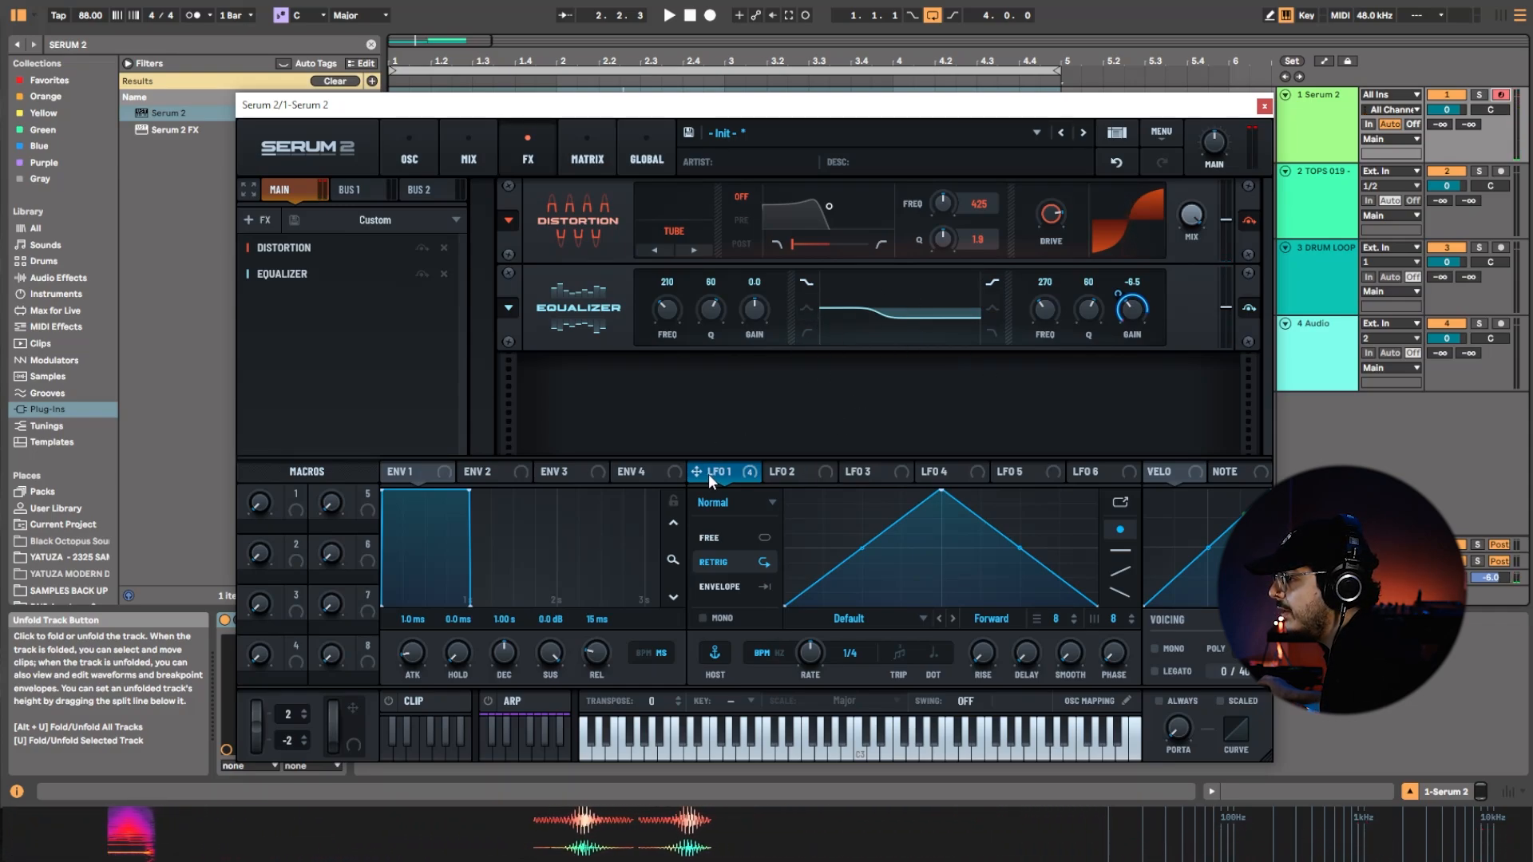
Make the equalizer's low band a peak at 280 Hz with Q 63 and 10.8 dB gain, modulating that gain with LFO 1.
{"action": "left_click_drag", "start_coordinate": [703, 472], "coordinate": [755, 310]}
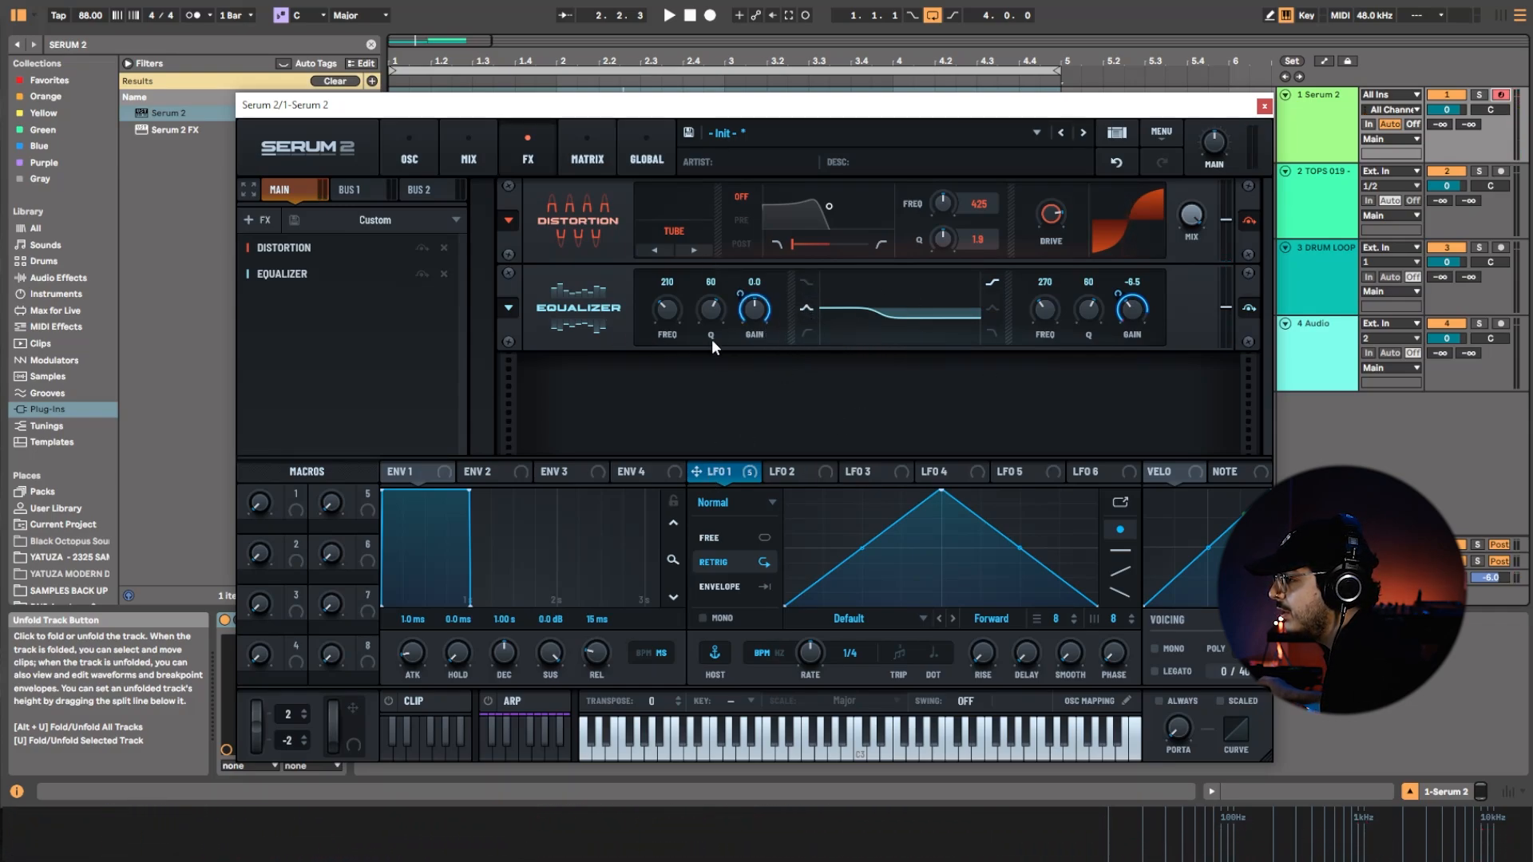
{"action": "left_click", "coordinate": [807, 306]}
{"action": "left_click_drag", "start_coordinate": [678, 314], "coordinate": [795, 270]}
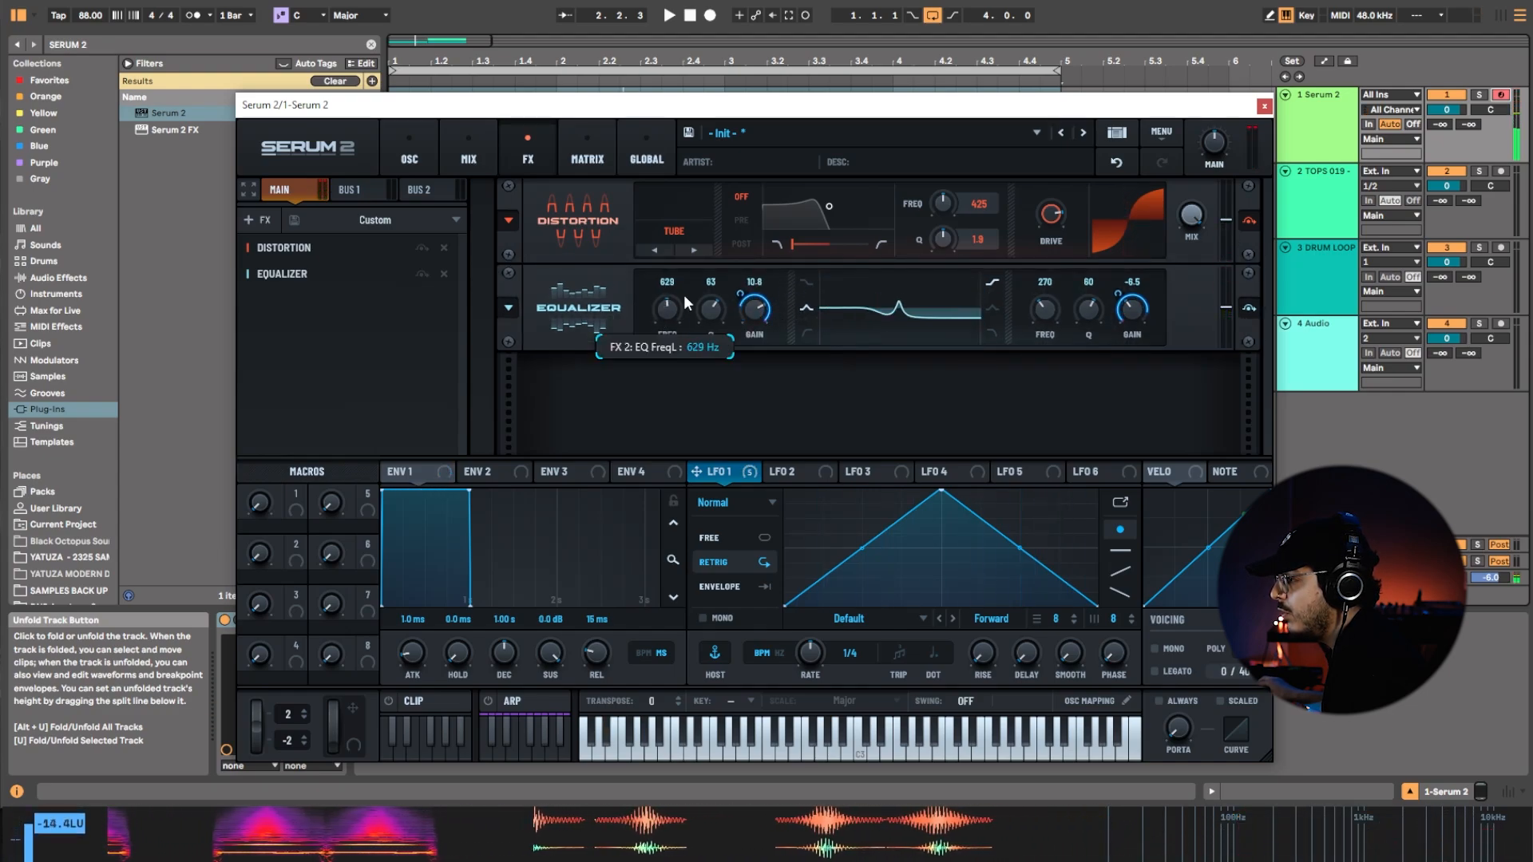
{"action": "left_click_drag", "start_coordinate": [680, 328], "coordinate": [723, 346]}
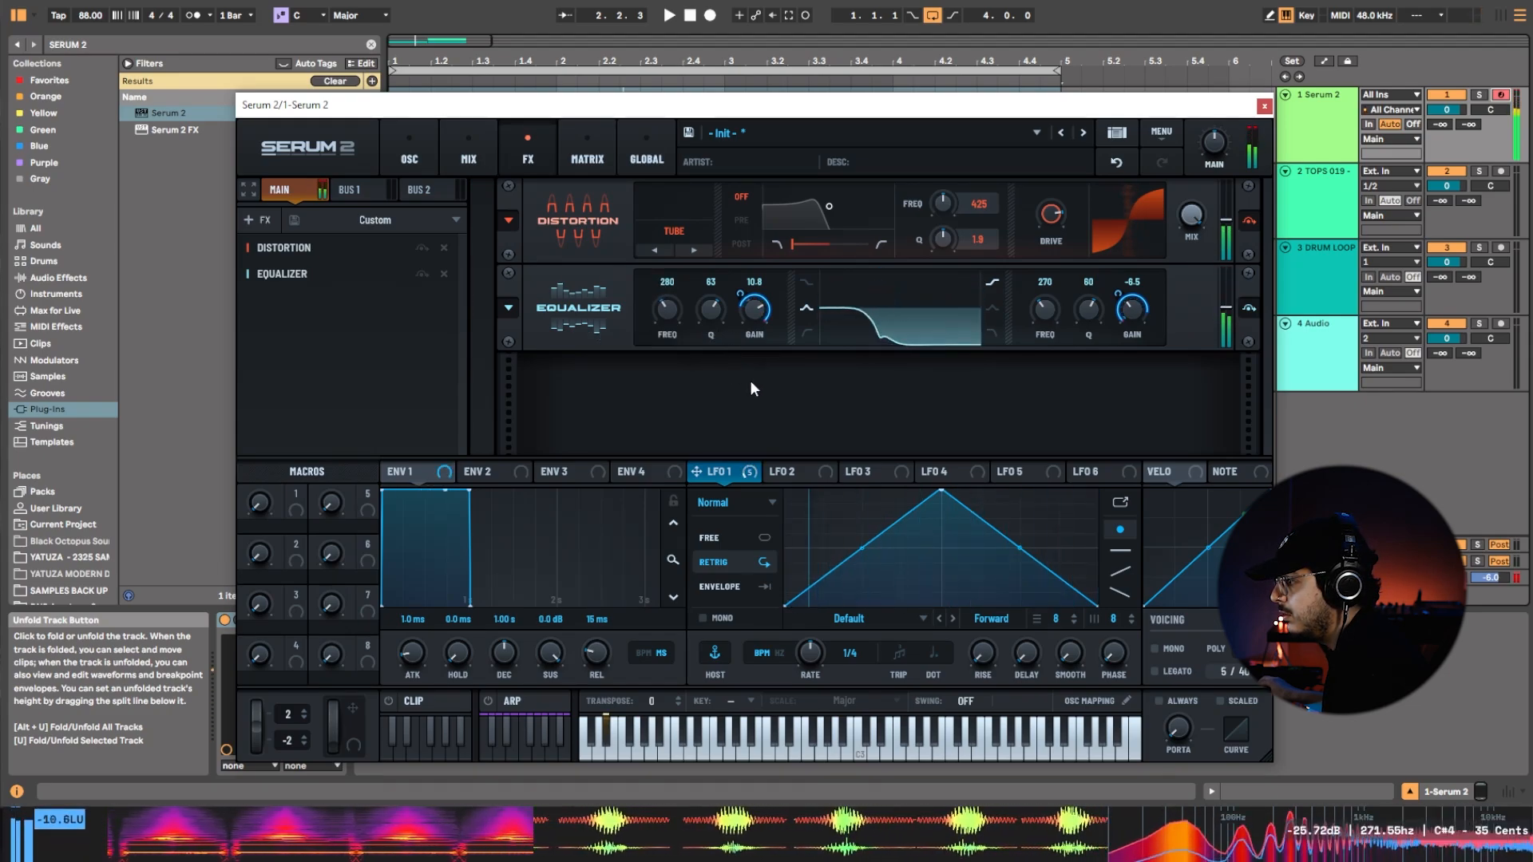
Add an MG Low 6 Filter effect with about 21% drive and a cutoff of about 68 Hz modulated by LFO 1.
{"action": "right_click", "coordinate": [352, 344]}
{"action": "mouse_move", "coordinate": [423, 355]}
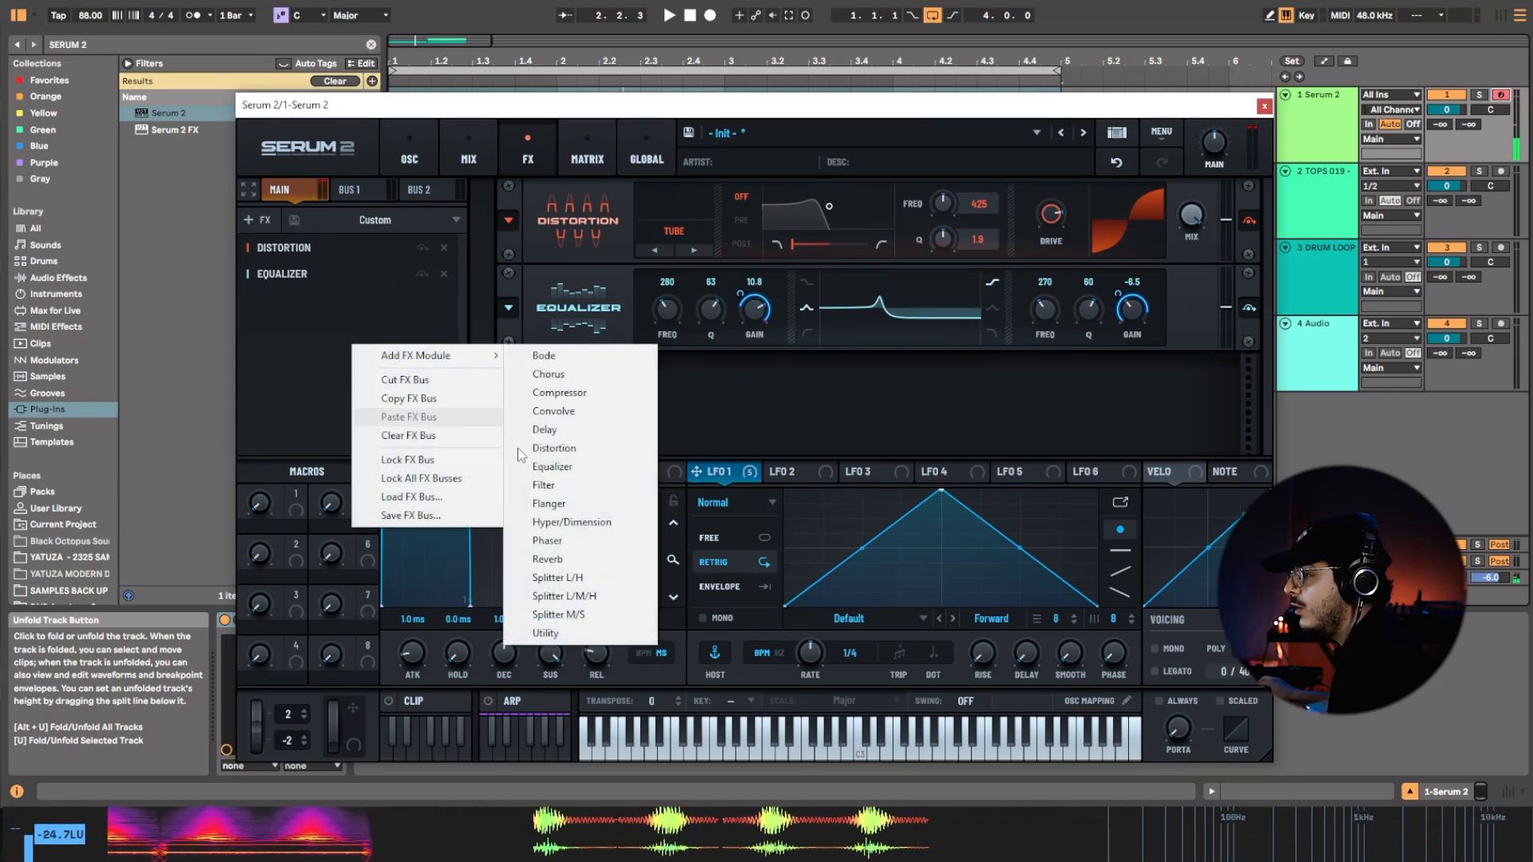
{"action": "left_click", "coordinate": [551, 485]}
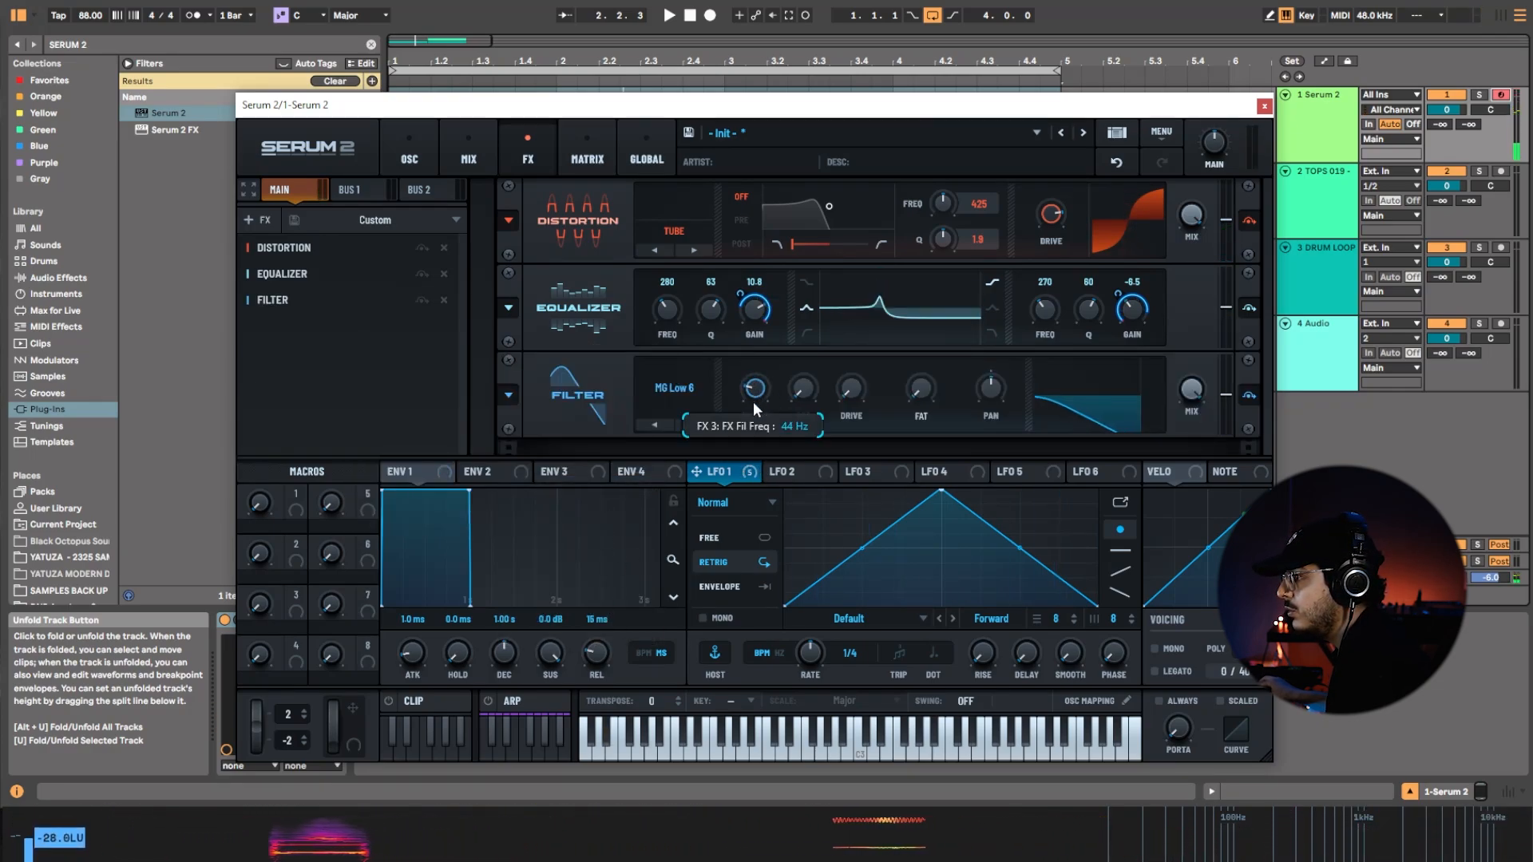
{"action": "left_click_drag", "start_coordinate": [696, 472], "coordinate": [743, 407]}
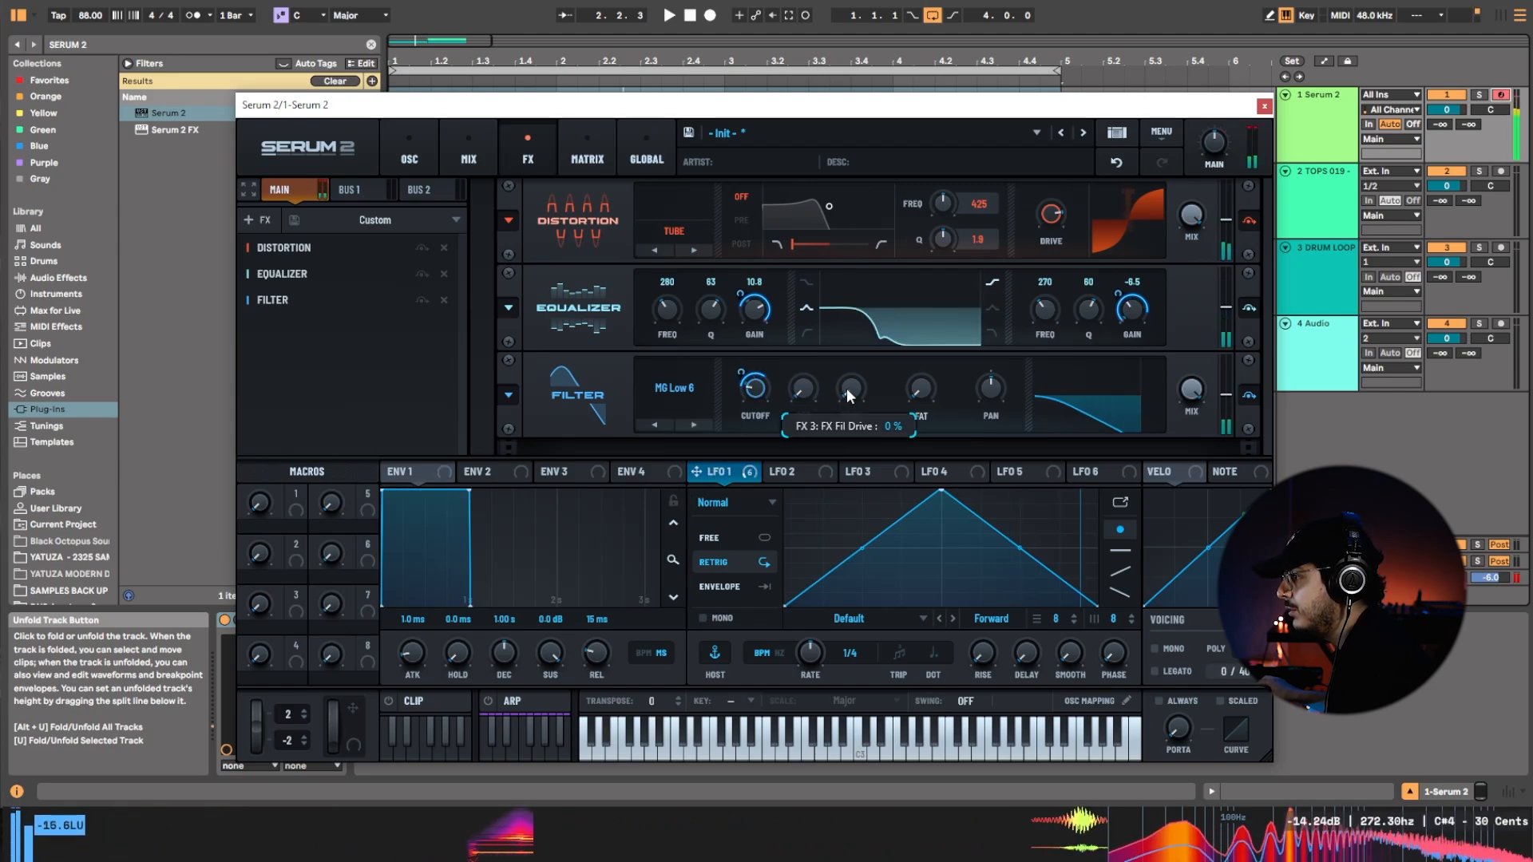
{"action": "left_click_drag", "start_coordinate": [855, 385], "coordinate": [856, 372]}
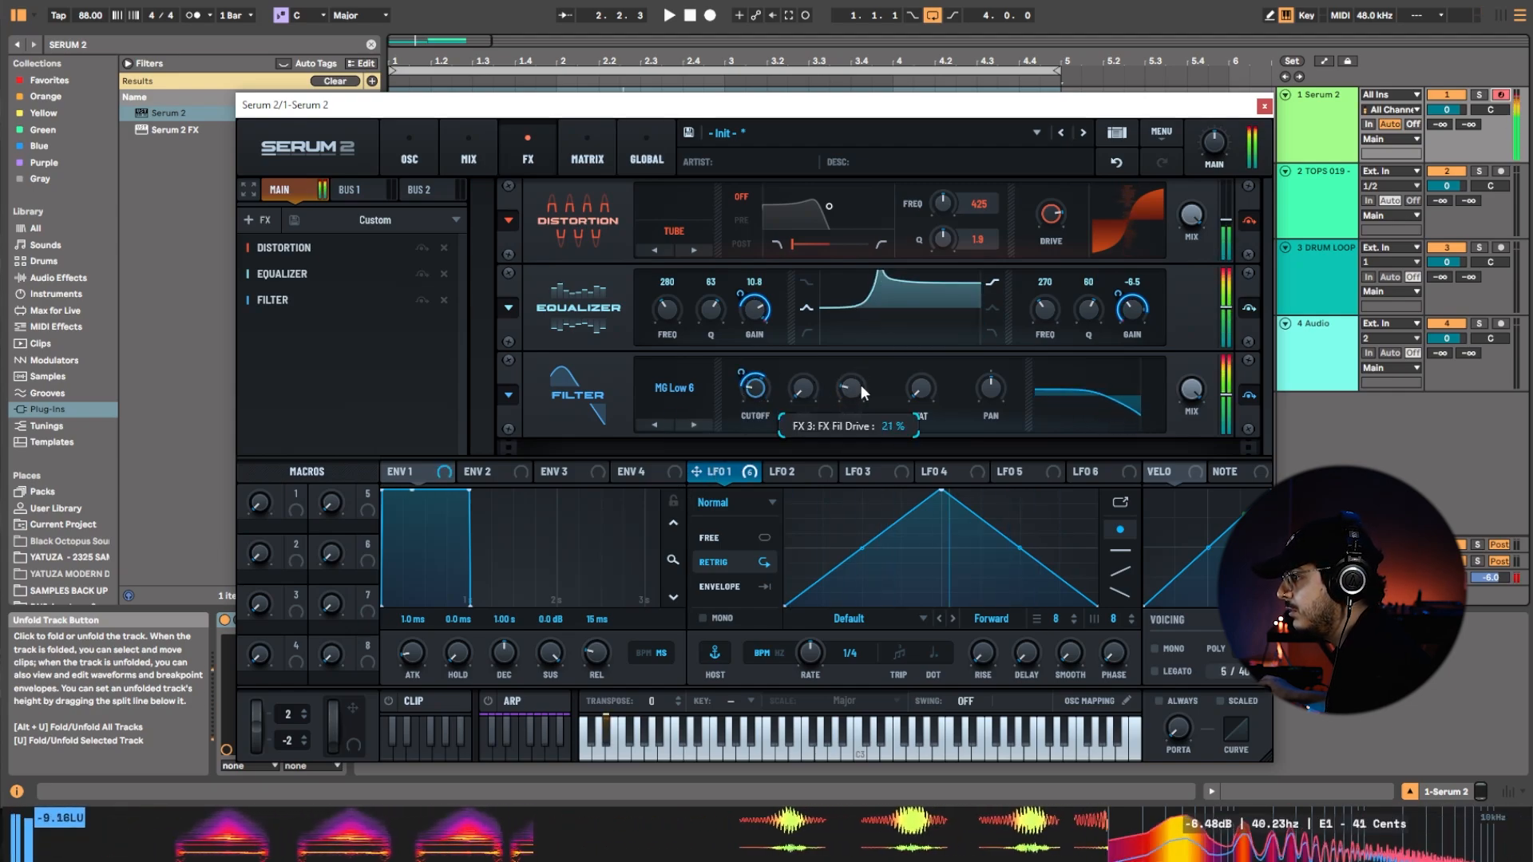
{"action": "left_click_drag", "start_coordinate": [744, 372], "coordinate": [748, 380]}
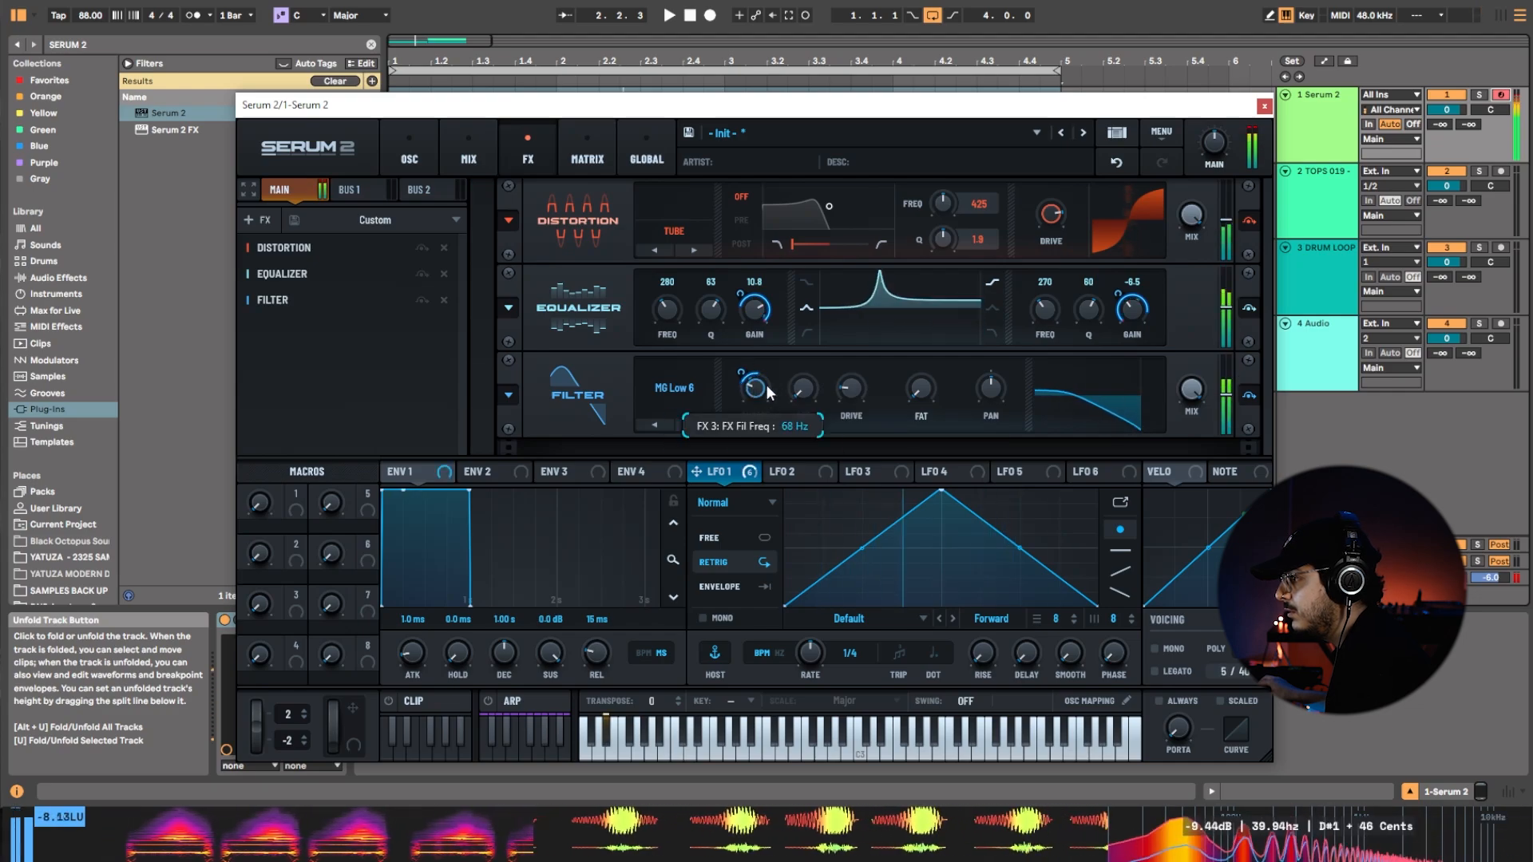
Add a Compressor in multiband mode with its threshold at about -9.3 dB and gain at about 5.6 dB.
{"action": "right_click", "coordinate": [318, 373]}
{"action": "mouse_move", "coordinate": [371, 390]}
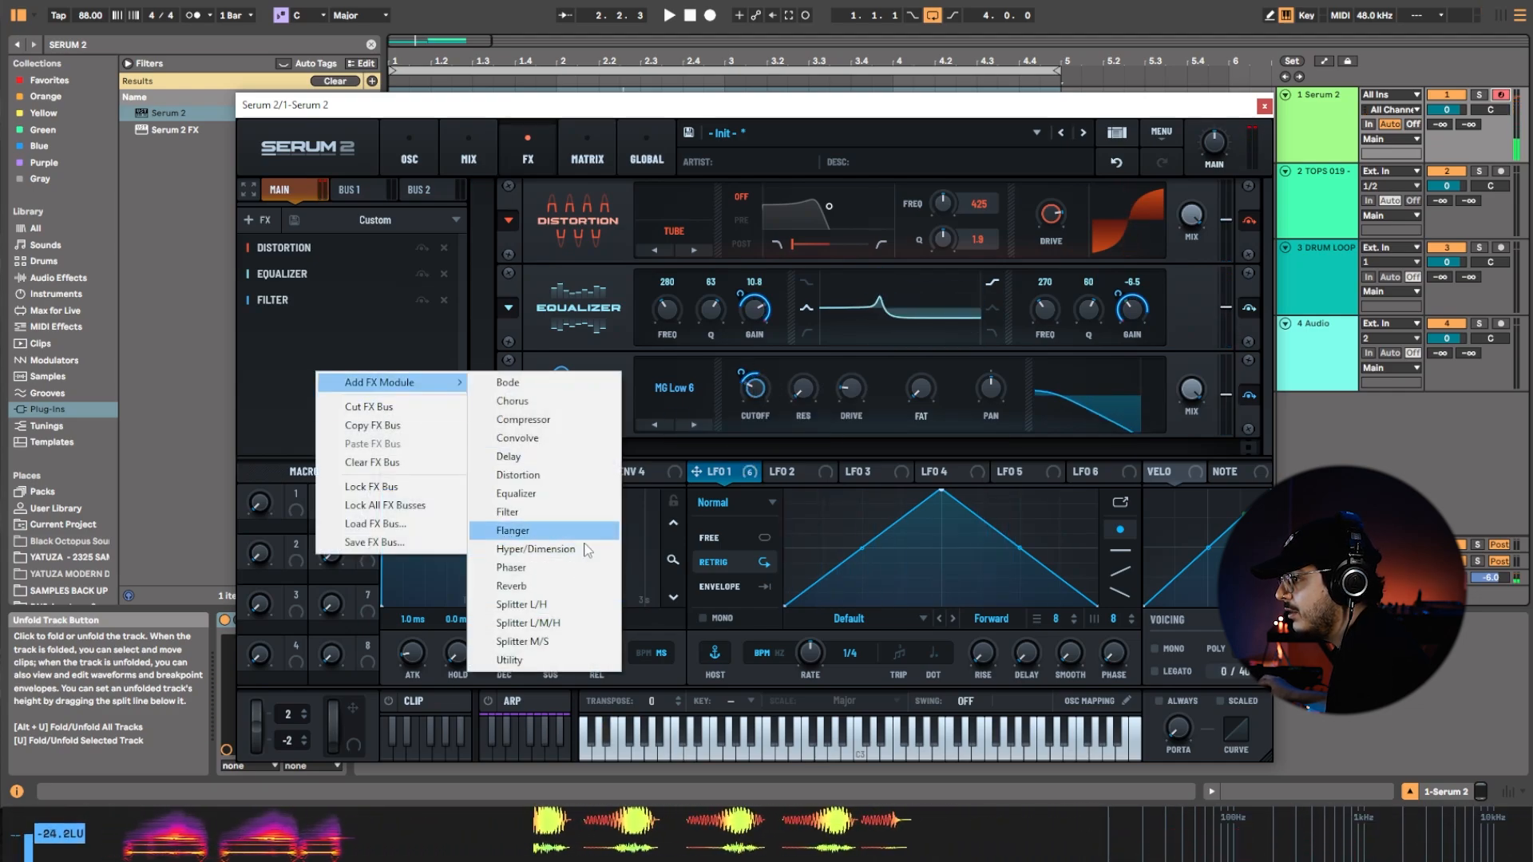
{"action": "left_click", "coordinate": [613, 420]}
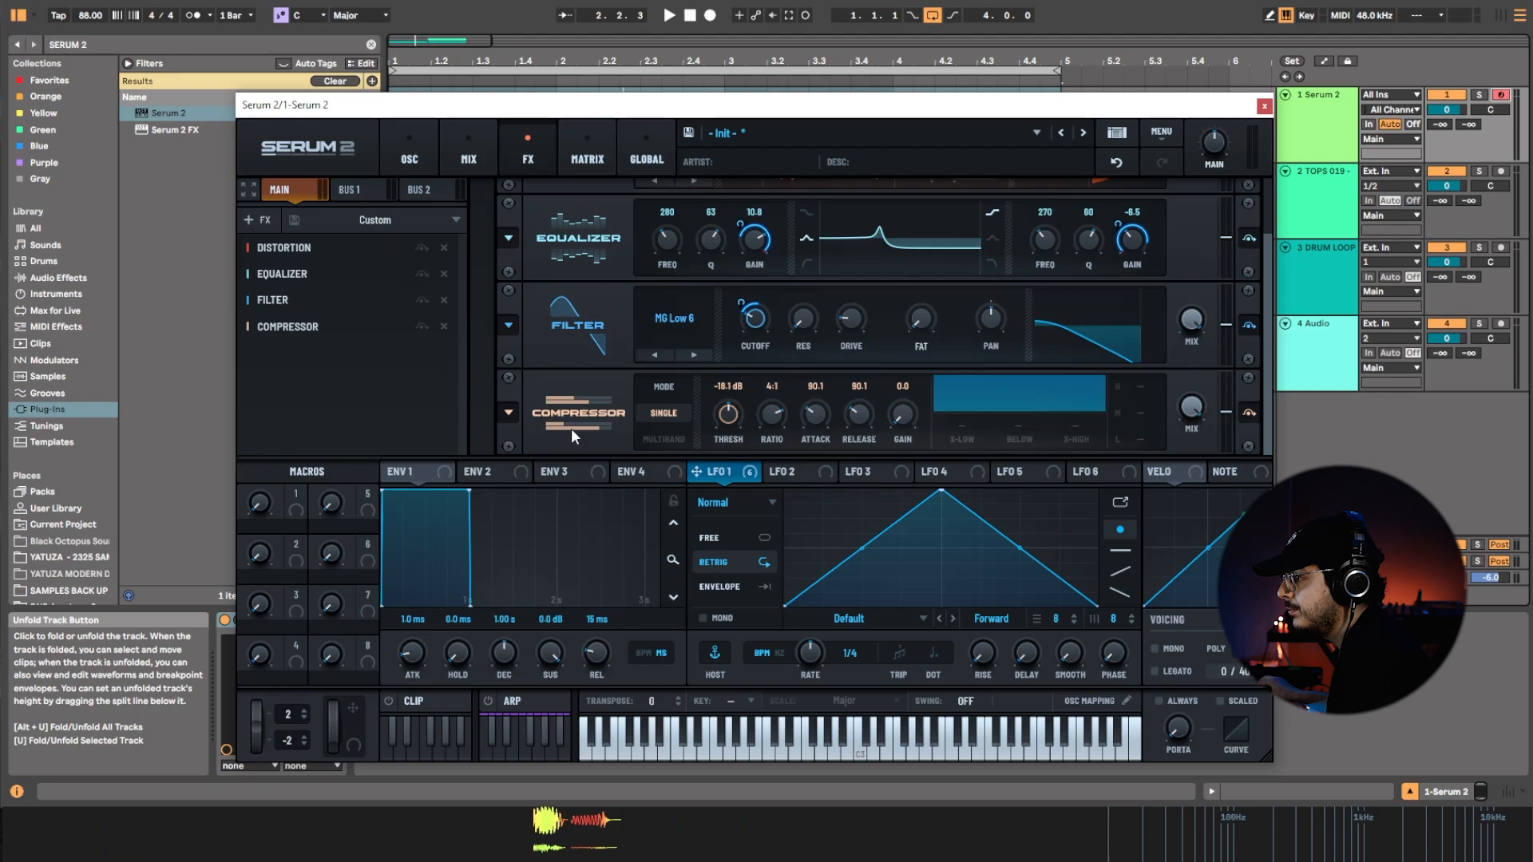
{"action": "left_click", "coordinate": [663, 439]}
{"action": "left_click_drag", "start_coordinate": [716, 429], "coordinate": [757, 411]}
{"action": "left_click_drag", "start_coordinate": [911, 430], "coordinate": [917, 387]}
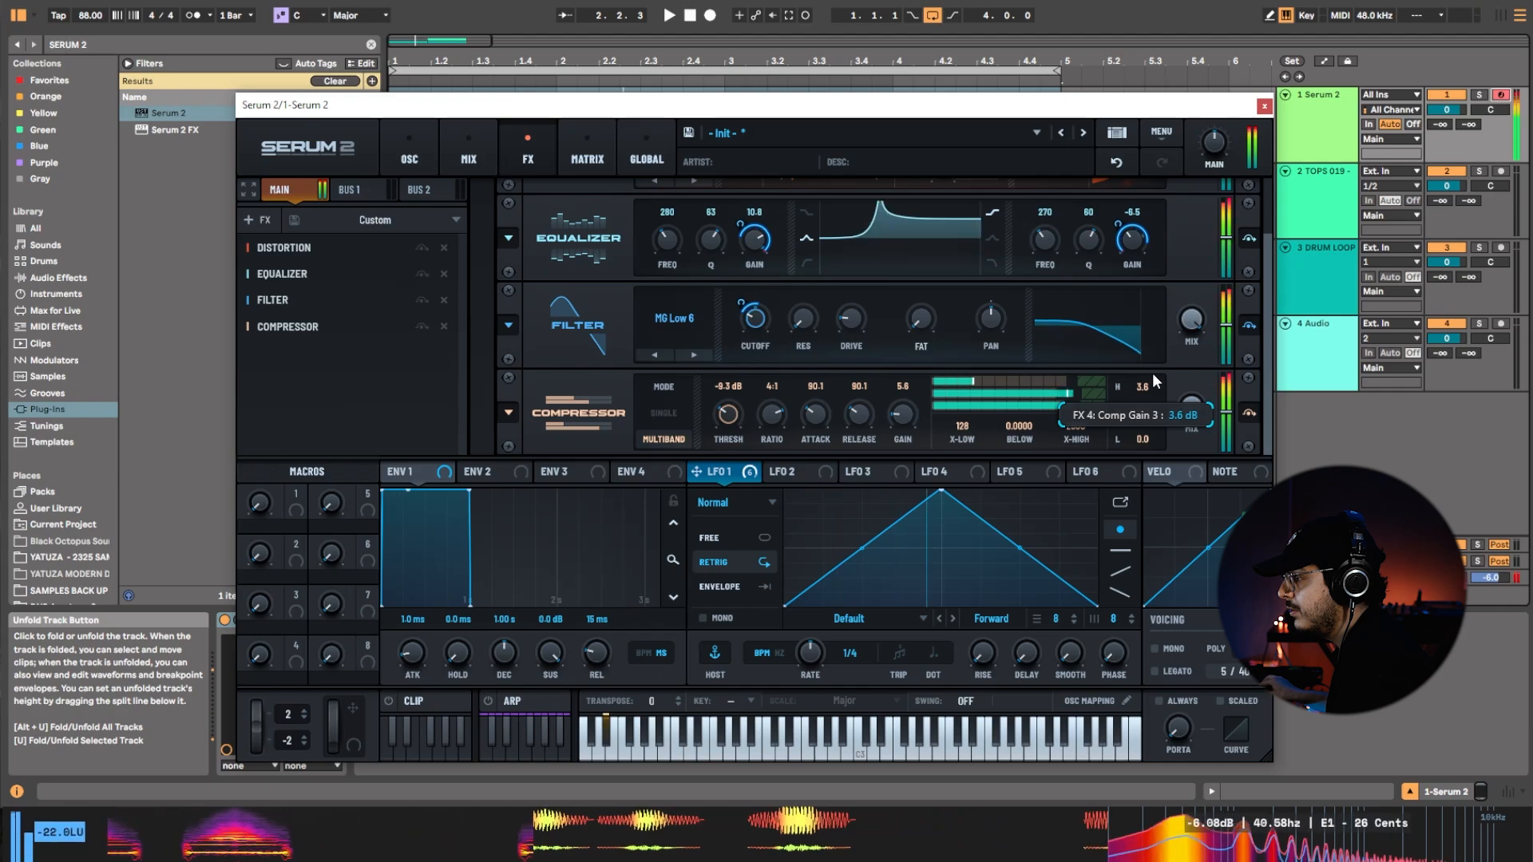
Set the compressor's high, mid and low band gains to 3.1, 1.1 and -1.8 dB, with threshold about -8.0 dB and overall gain 5.4 dB.
{"action": "left_click_drag", "start_coordinate": [1152, 372], "coordinate": [1145, 429]}
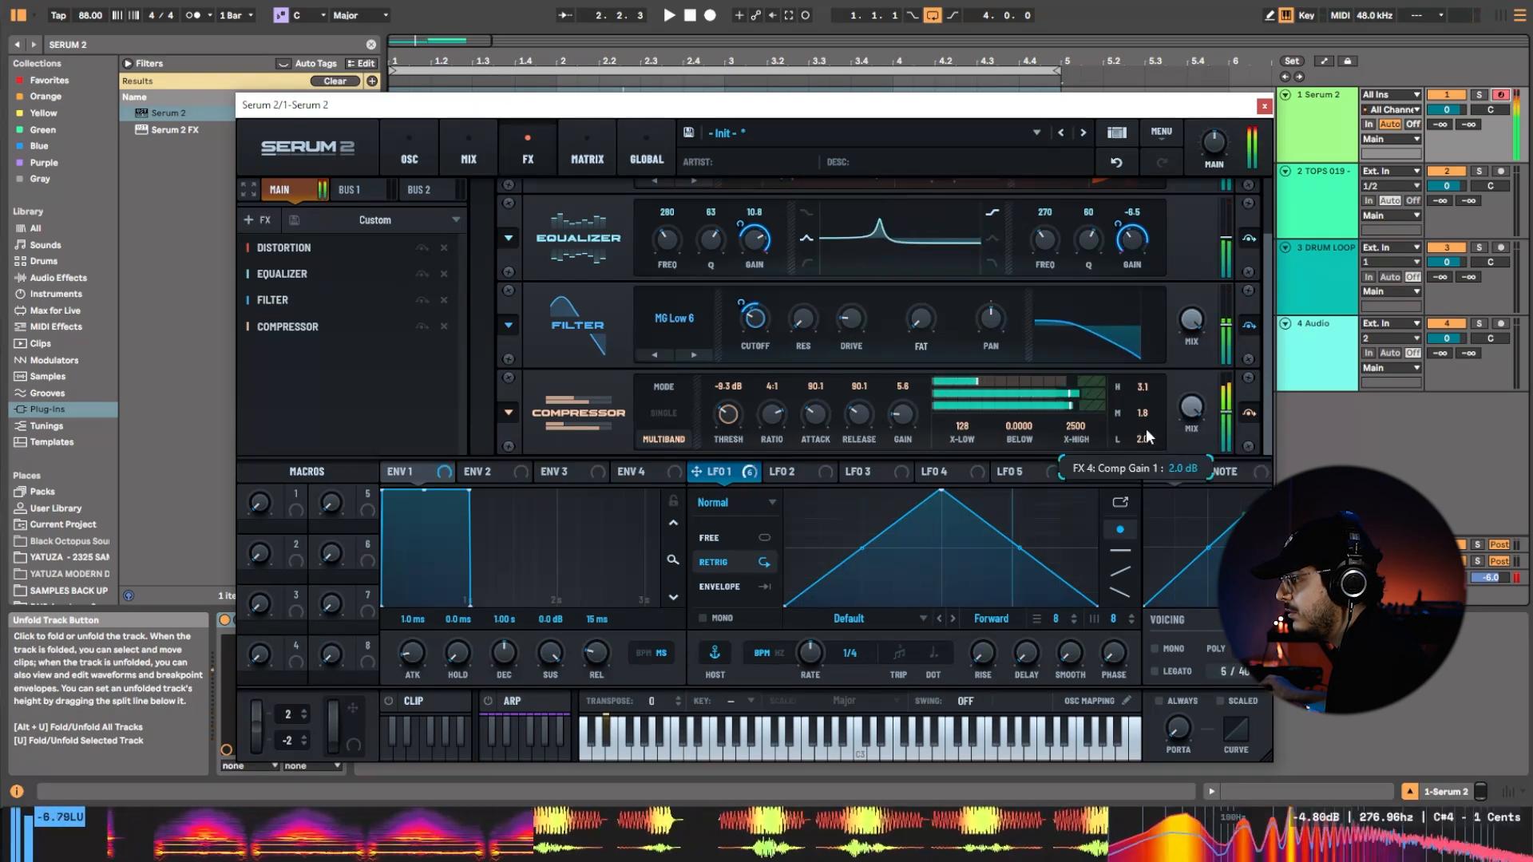
{"action": "mouse_move", "coordinate": [902, 430]}
{"action": "left_mouse_down"}
{"action": "mouse_move", "coordinate": [902, 398]}
{"action": "mouse_move", "coordinate": [904, 427]}
{"action": "left_mouse_up"}
{"action": "left_click_drag", "start_coordinate": [725, 417], "coordinate": [724, 423]}
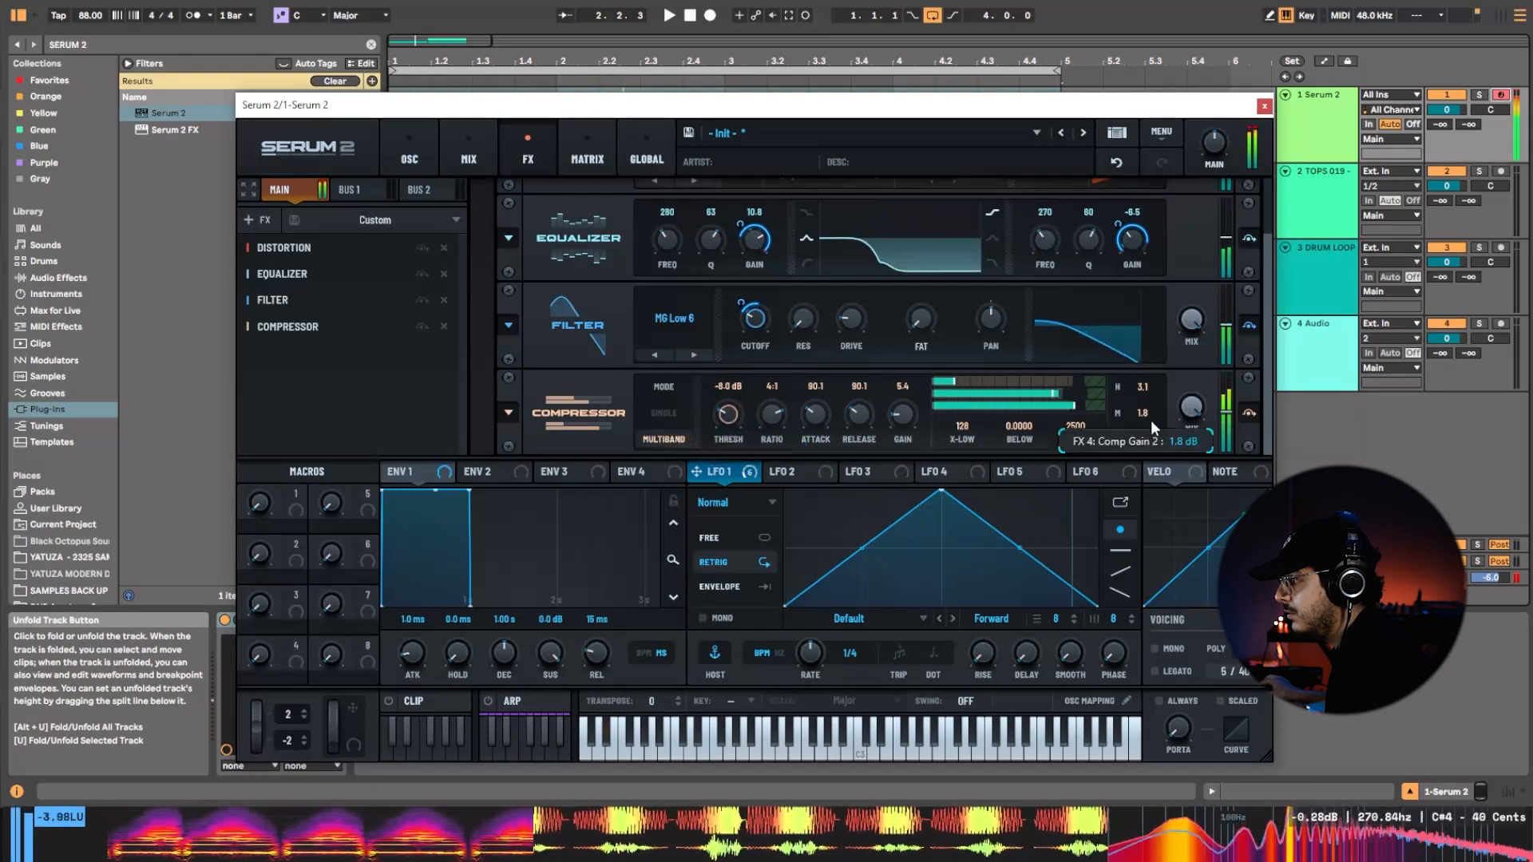
{"action": "mouse_move", "coordinate": [1148, 426]}
{"action": "left_mouse_down"}
{"action": "mouse_move", "coordinate": [1149, 411]}
{"action": "mouse_move", "coordinate": [1145, 450]}
{"action": "left_mouse_up"}
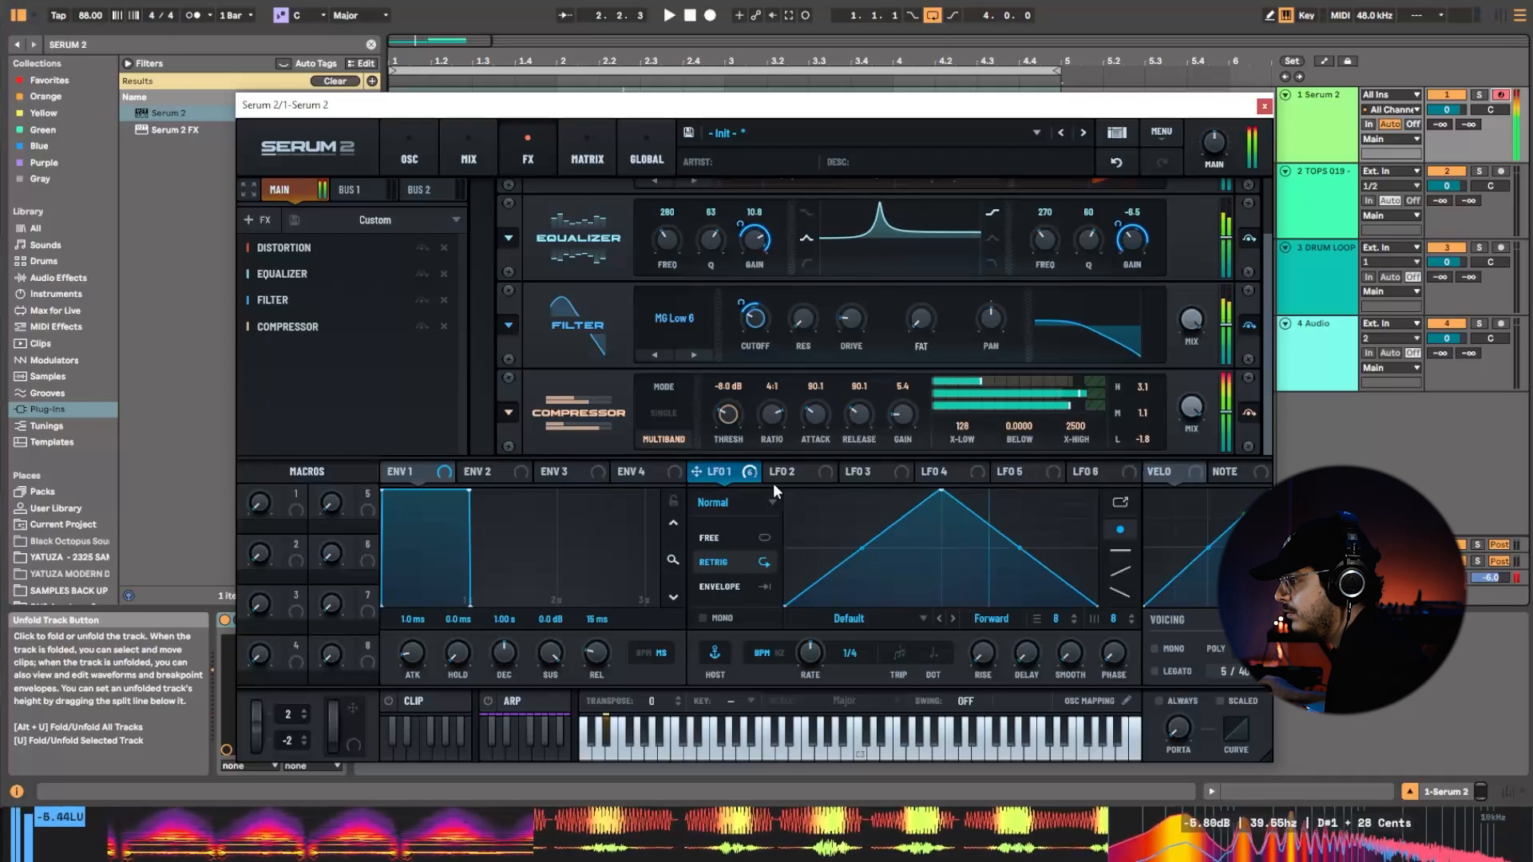
Set the equalizer's high band gain to -11.8 dB and its low band peak to 305 Hz, Q 65 and 6.3 dB.
{"action": "left_click_drag", "start_coordinate": [1123, 248], "coordinate": [1144, 271]}
{"action": "left_click_drag", "start_coordinate": [747, 251], "coordinate": [777, 286]}
{"action": "left_click_drag", "start_coordinate": [667, 242], "coordinate": [759, 255]}
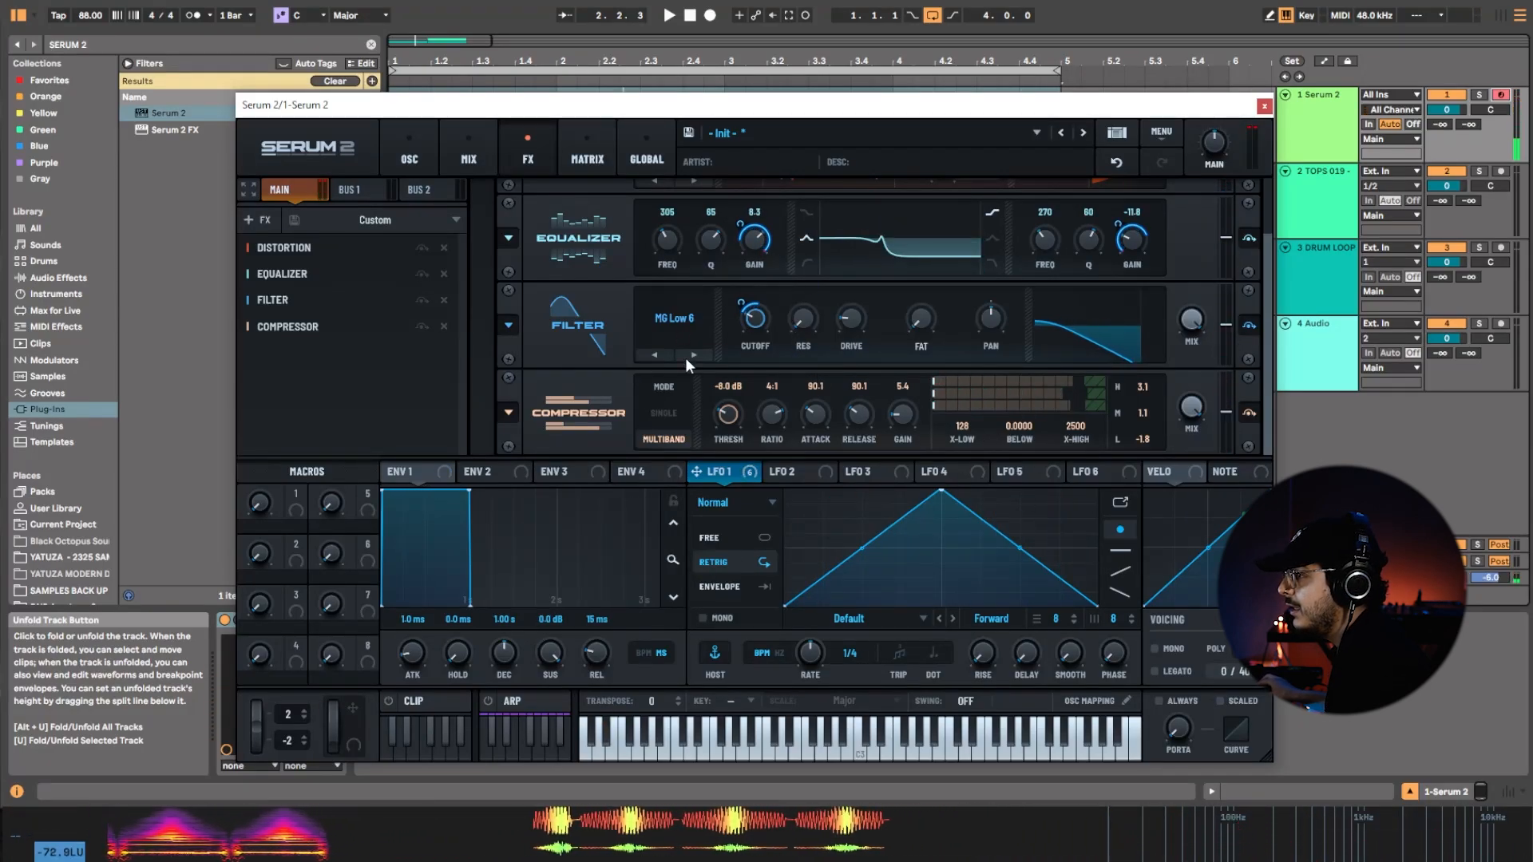
Switch LFO 1 to the Chaos: Lorenz type, try faster rates, and set its rate to 1/4.
{"action": "left_click", "coordinate": [768, 503]}
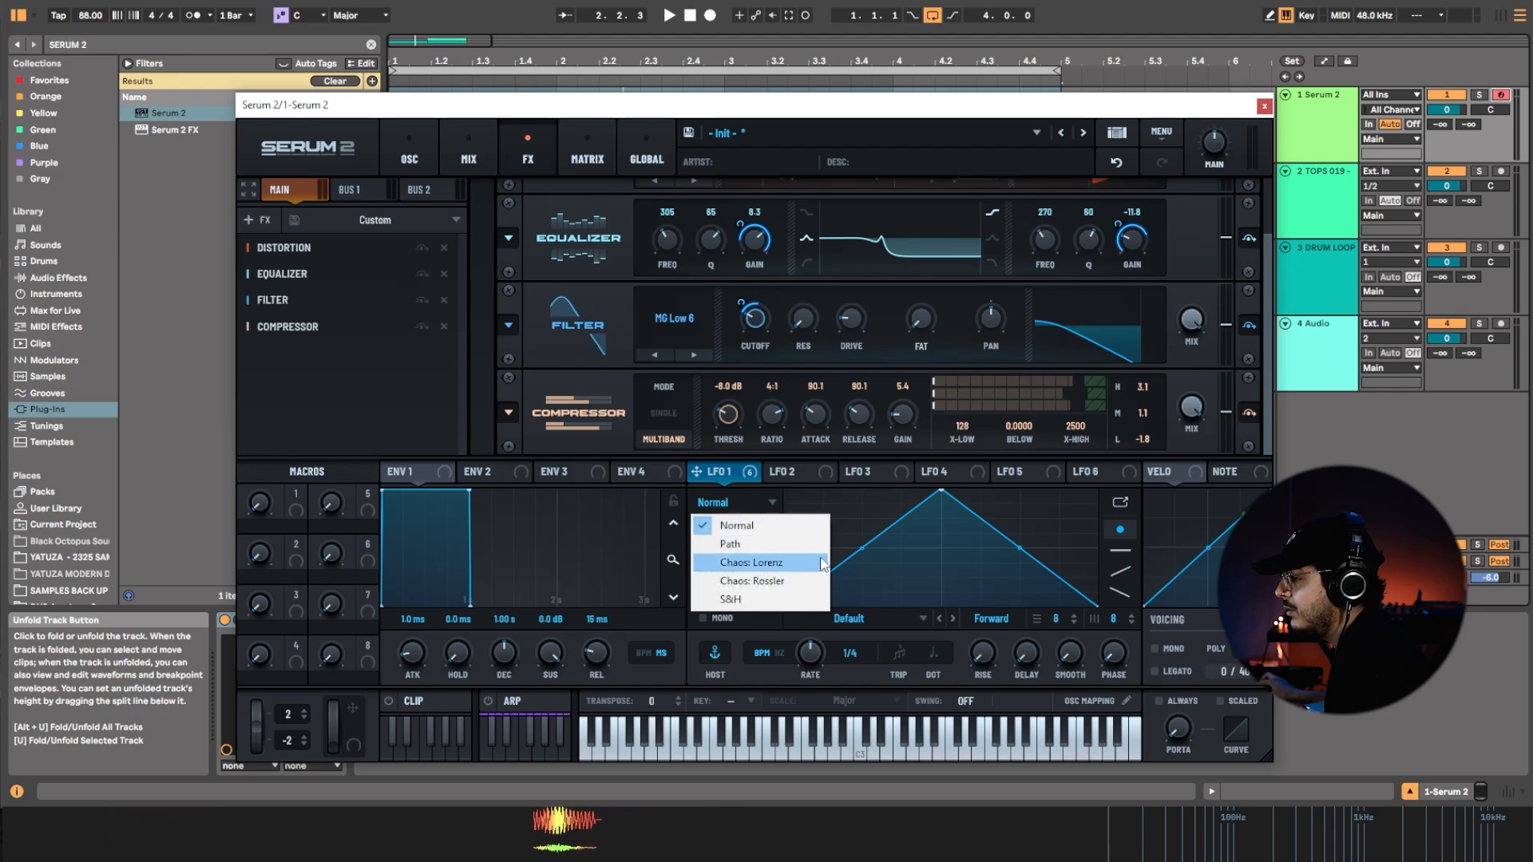
{"action": "left_click", "coordinate": [793, 567]}
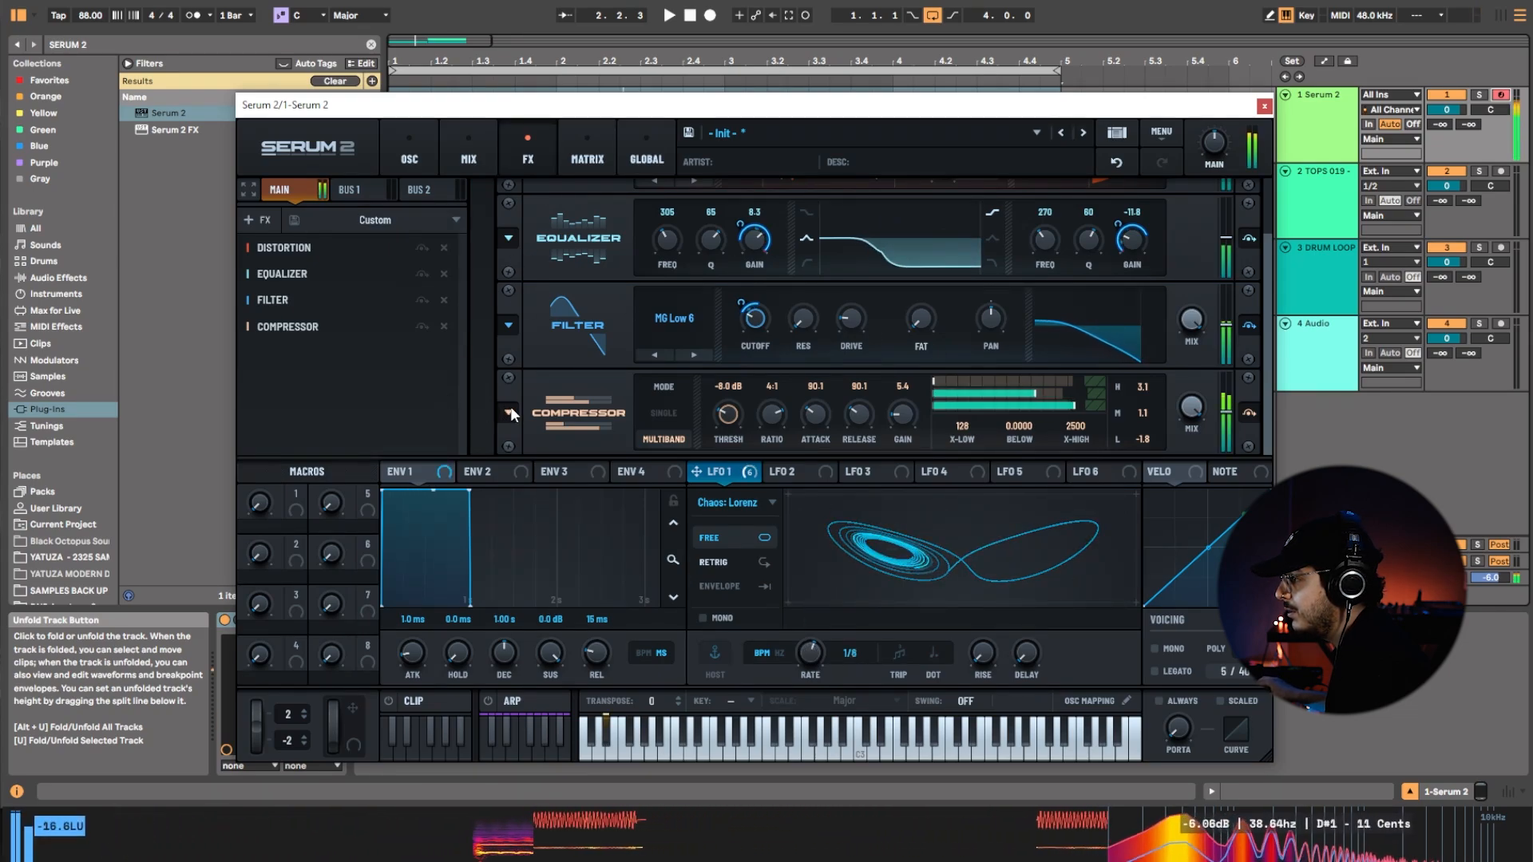
{"action": "scroll", "coordinate": [821, 662], "scroll_direction": "up", "scroll_amount": 1}
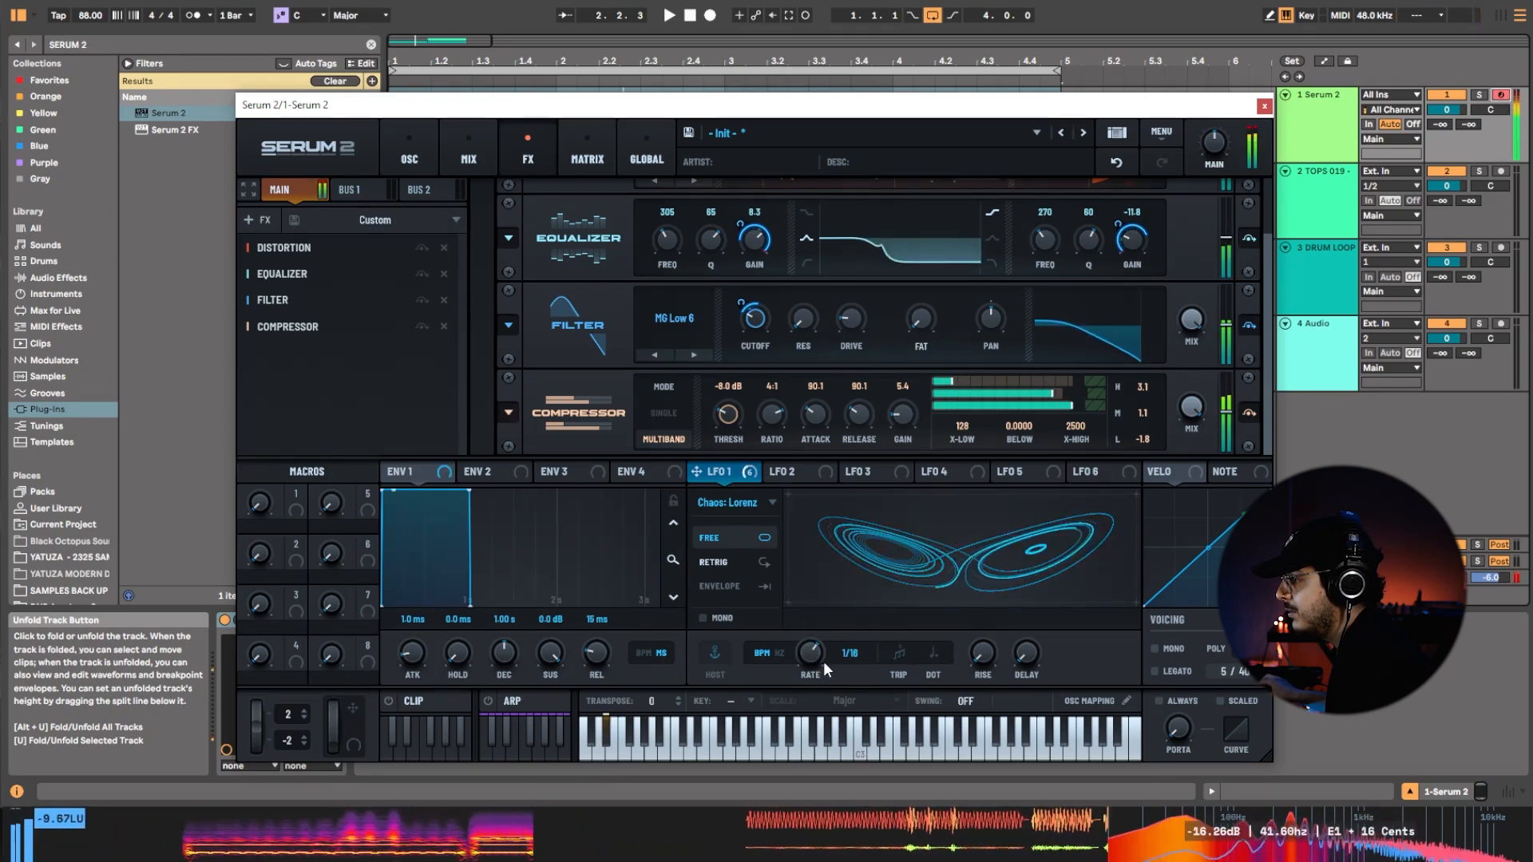
{"action": "left_click_drag", "start_coordinate": [807, 658], "coordinate": [807, 665]}
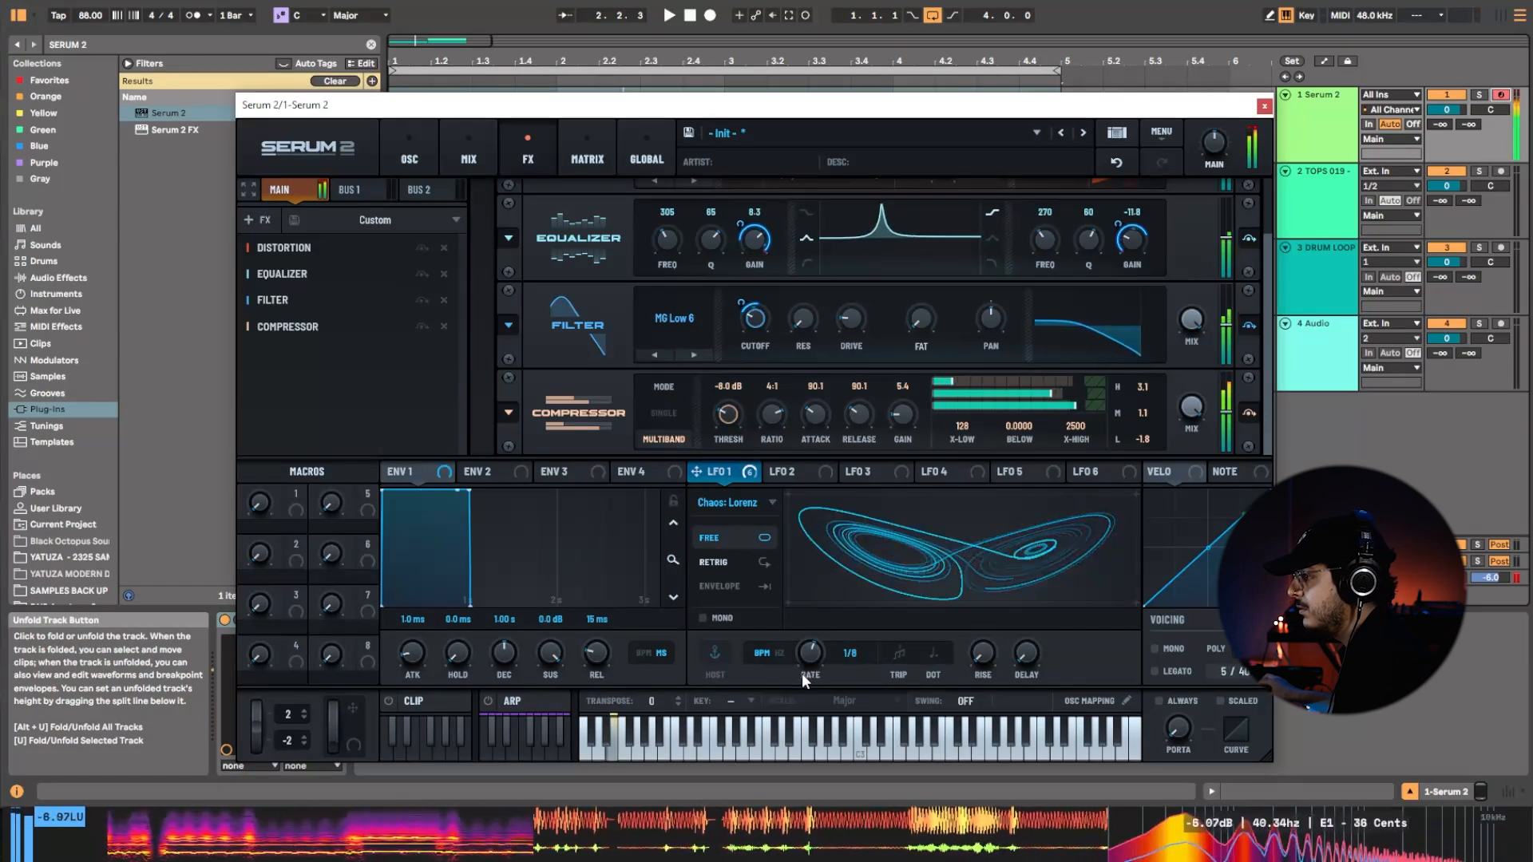
{"action": "scroll", "coordinate": [807, 672], "scroll_direction": "down", "scroll_amount": 1}
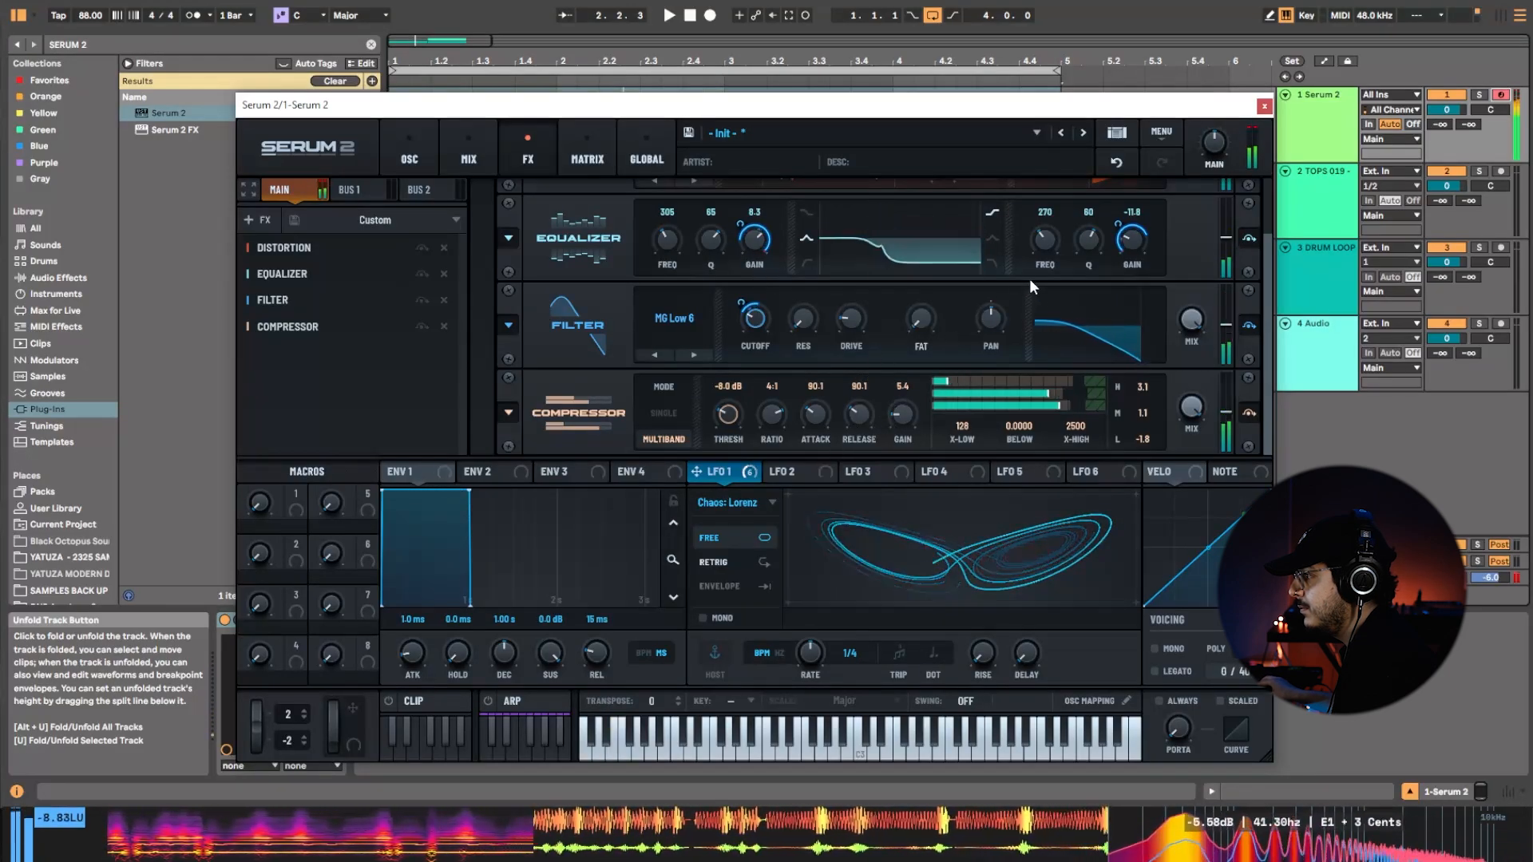
Set the equalizer's low band gain to 24.0 dB and its high band gain to -2.0 dB.
{"action": "left_click_drag", "start_coordinate": [753, 247], "coordinate": [741, 278]}
{"action": "mouse_move", "coordinate": [1137, 237]}
{"action": "left_mouse_down"}
{"action": "mouse_move", "coordinate": [1145, 204]}
{"action": "mouse_move", "coordinate": [1143, 222]}
{"action": "left_mouse_up"}
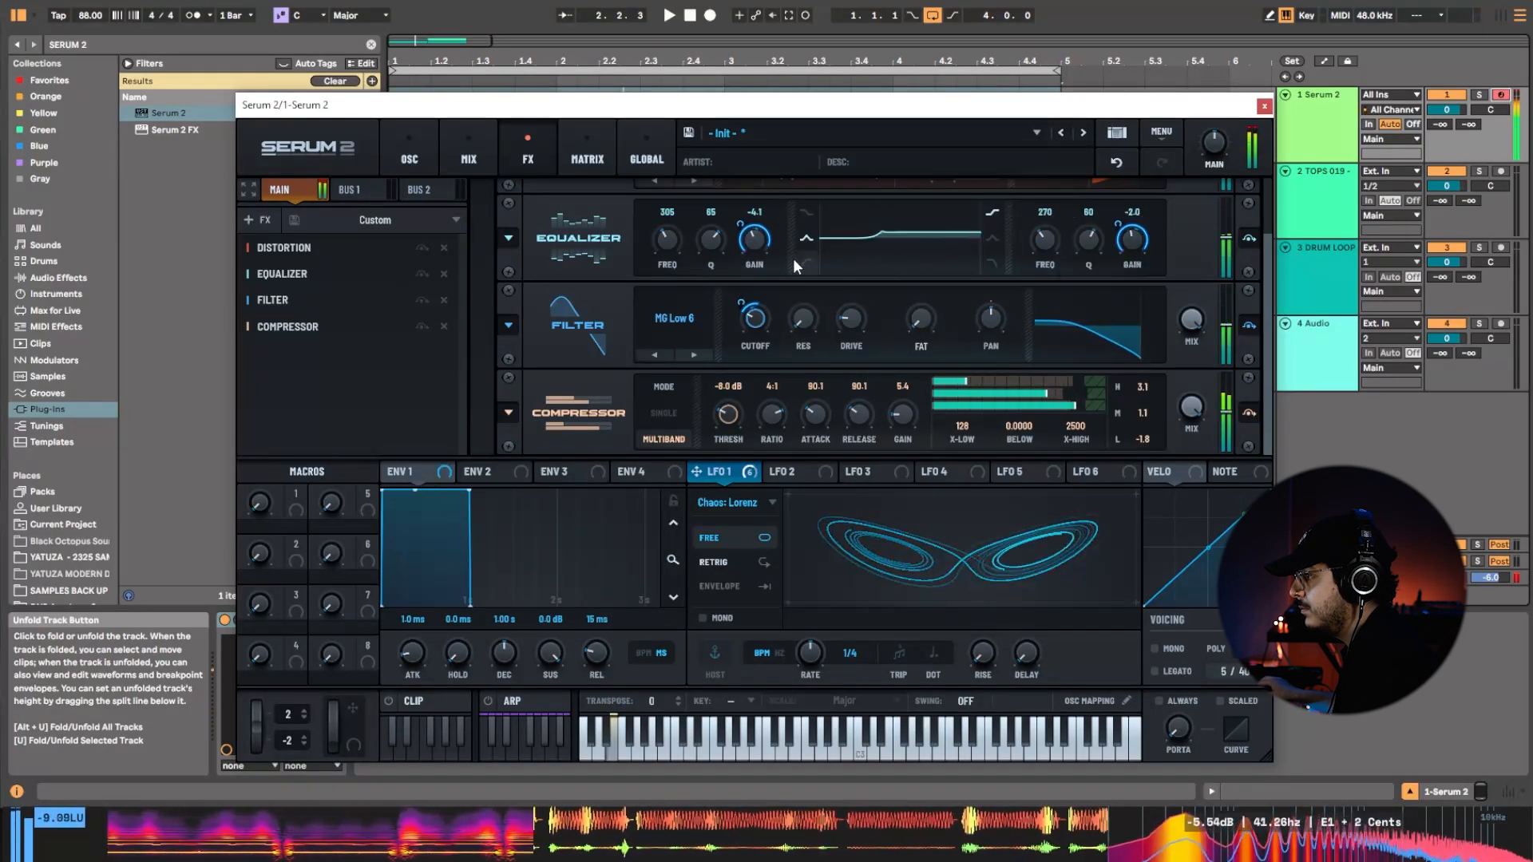
{"action": "left_click_drag", "start_coordinate": [755, 239], "coordinate": [872, 181]}
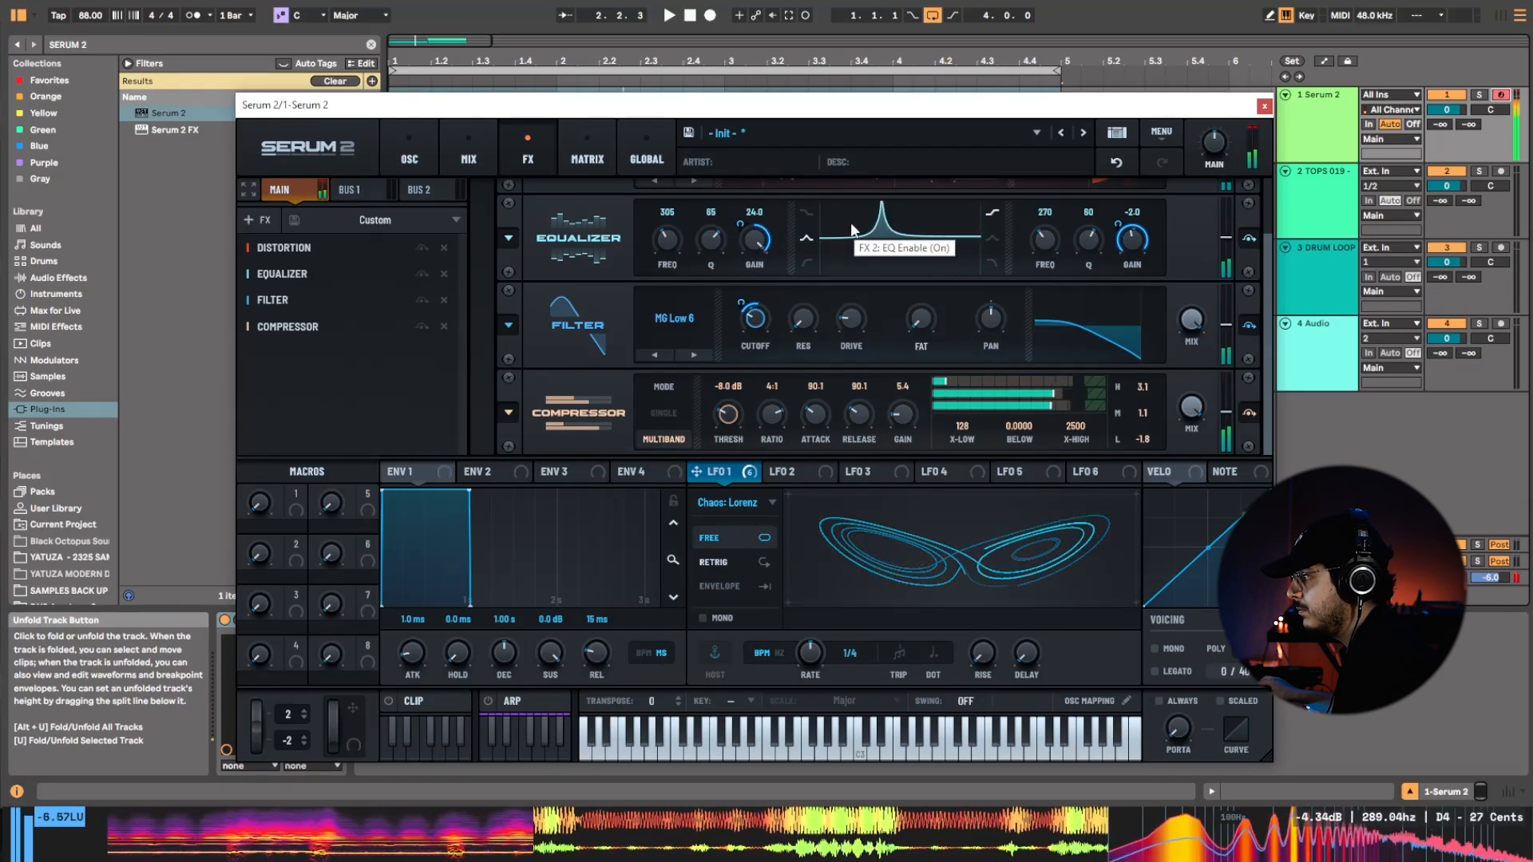
Find V-Clip in the plug-in browser, add it to the Serum 2 track, and lower the track volume to -1.9 dB.
{"action": "left_click", "coordinate": [142, 43]}
{"action": "key", "text": "BackSpace"}
{"action": "key", "text": "BackSpace"}
{"action": "key", "text": "BackSpace"}
{"action": "key", "text": "BackSpace"}
{"action": "key", "text": "BackSpace"}
{"action": "key", "text": "BackSpace"}
{"action": "key", "text": "BackSpace"}
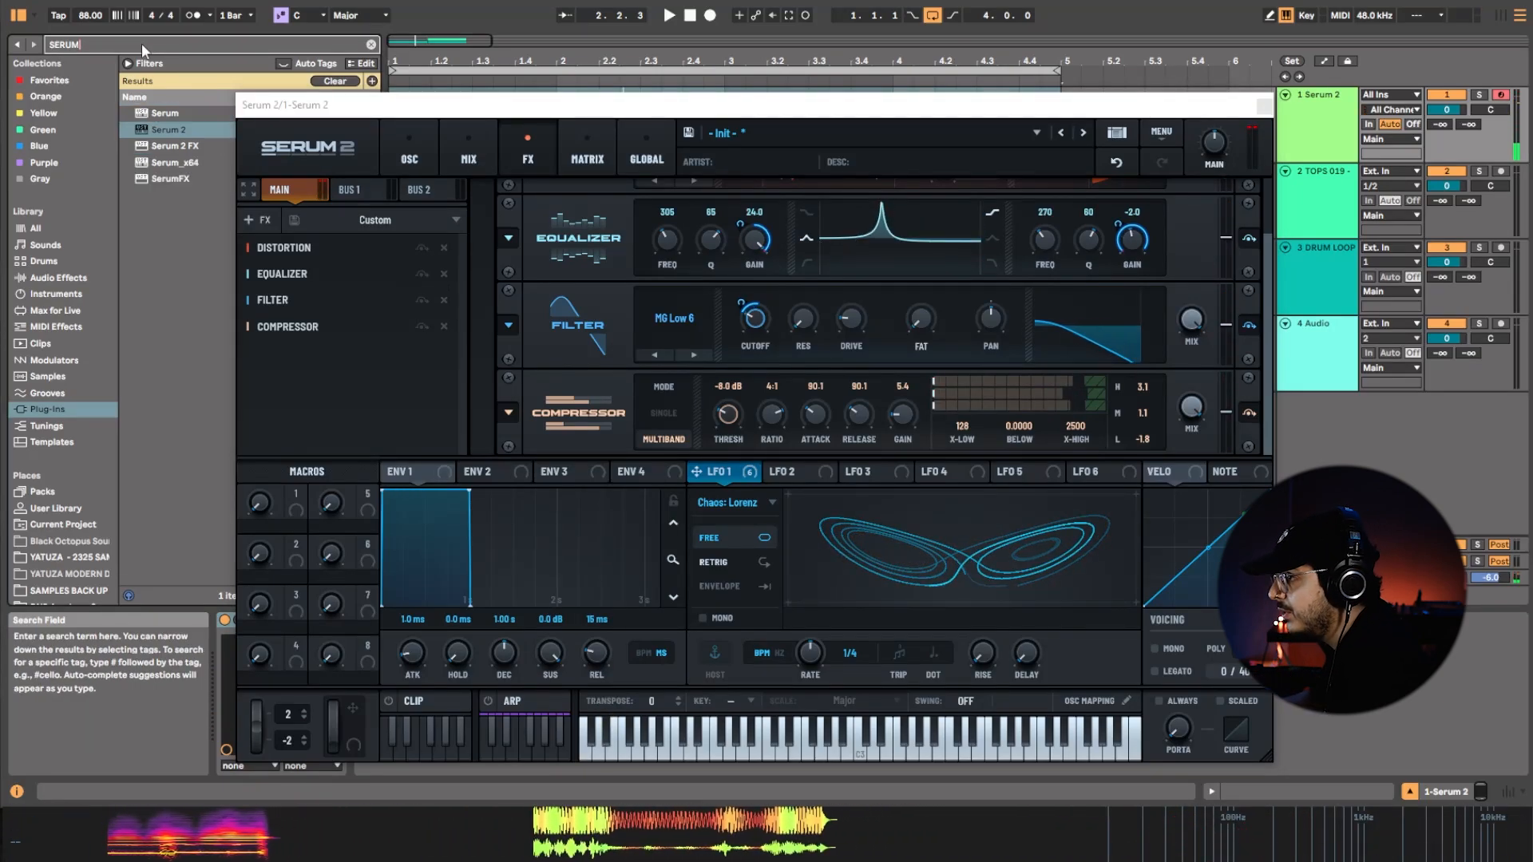
{"action": "type", "text": "V CLIP"}
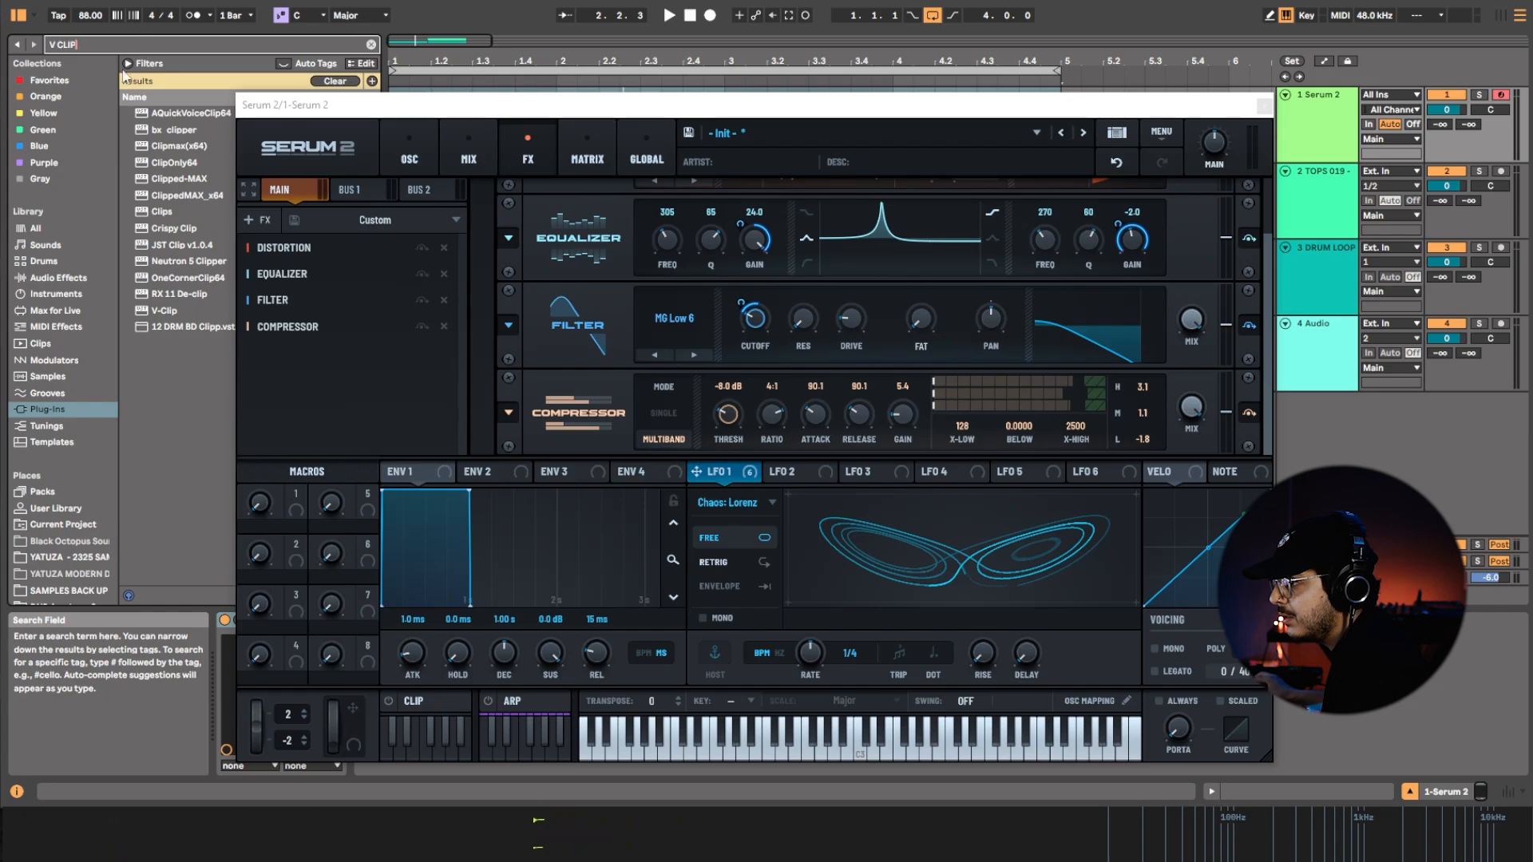
{"action": "double_click", "coordinate": [192, 310]}
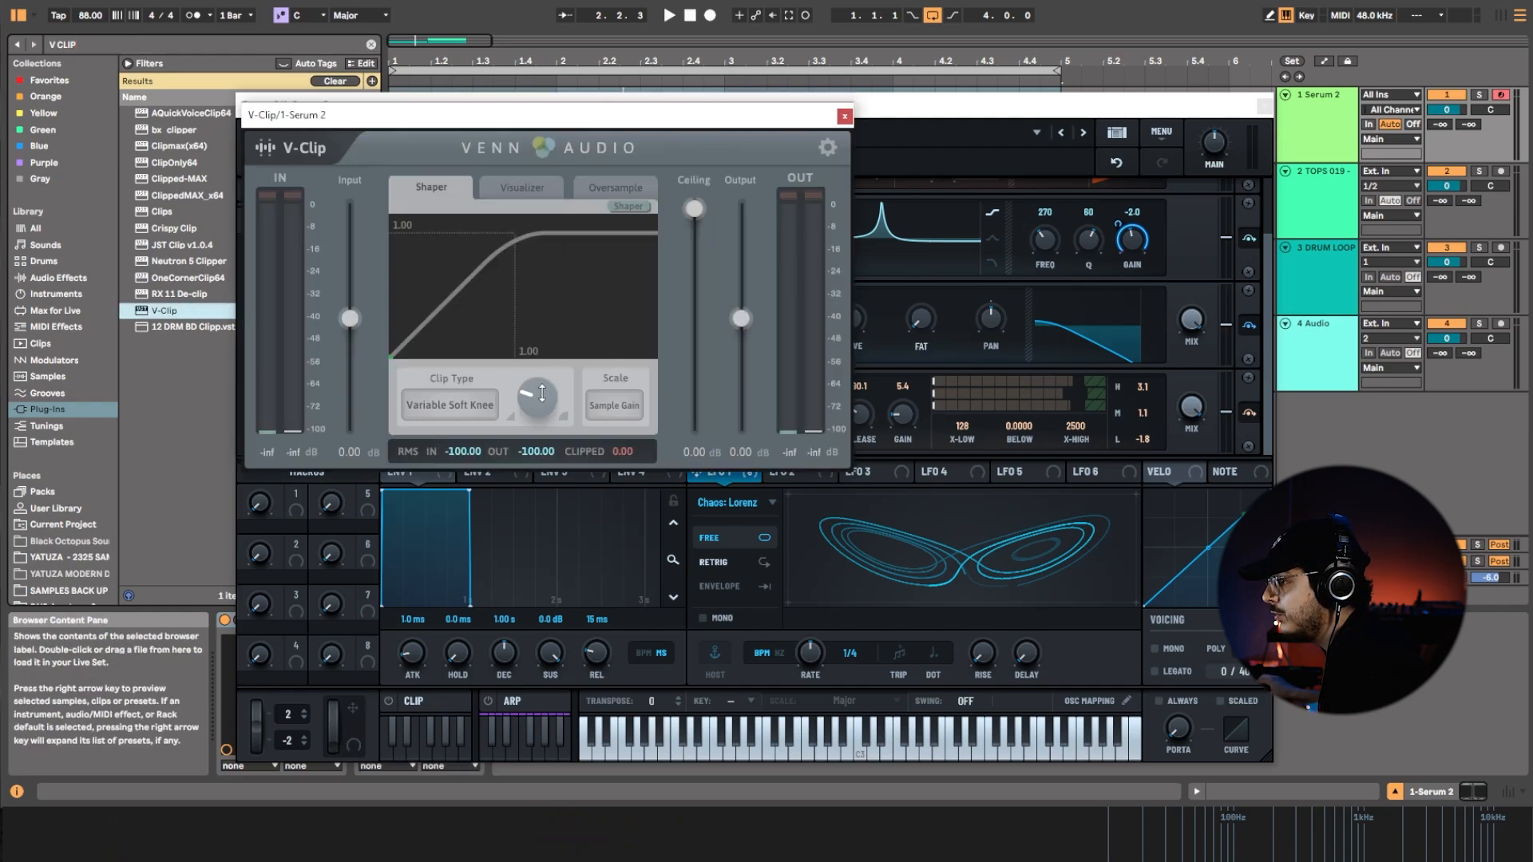
{"action": "left_click", "coordinate": [843, 118]}
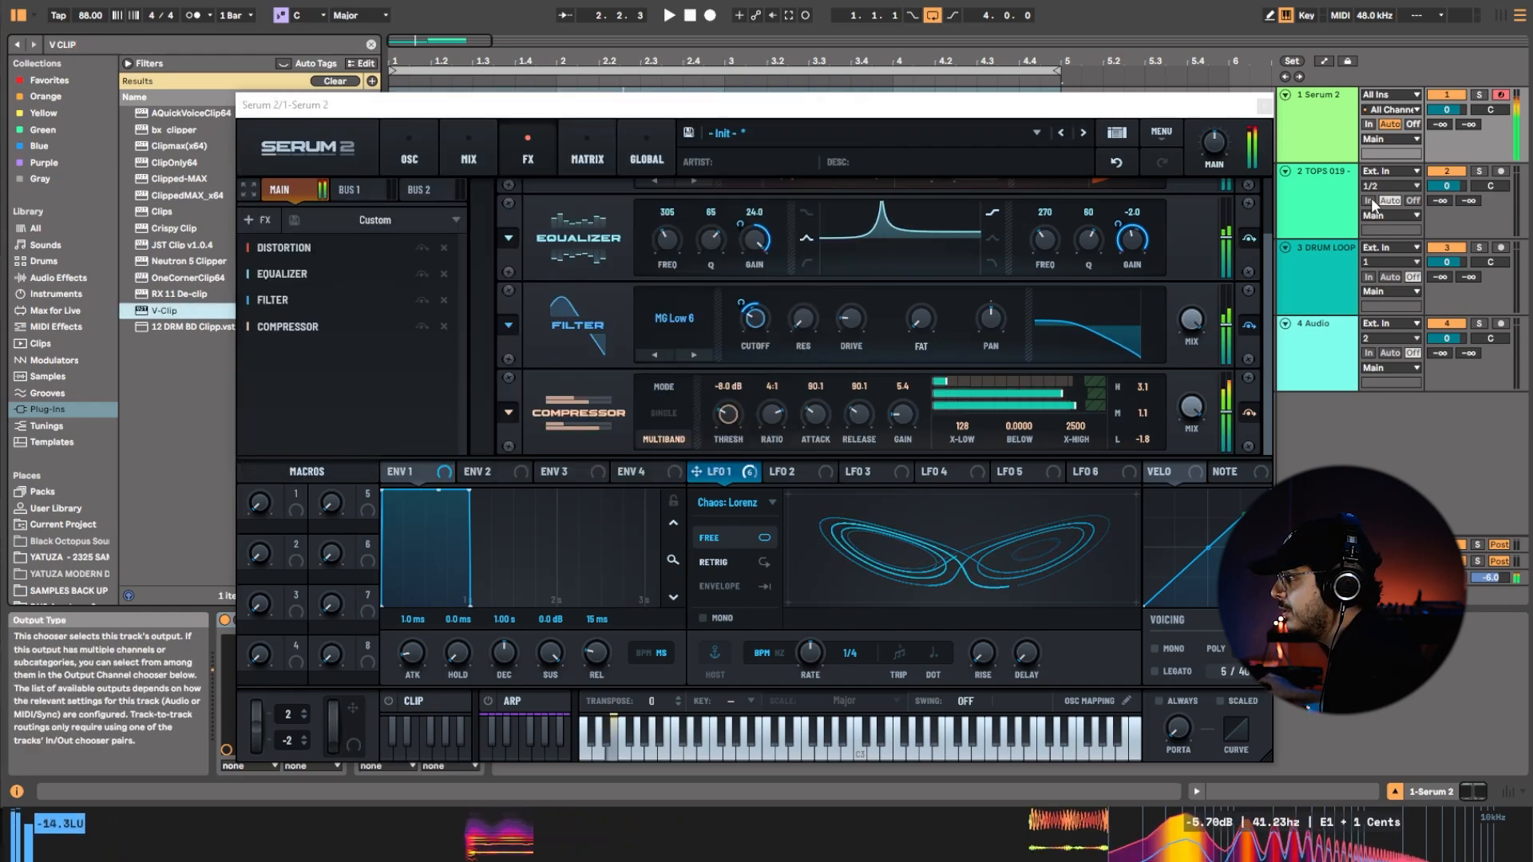
{"action": "left_click_drag", "start_coordinate": [1445, 109], "coordinate": [1444, 115]}
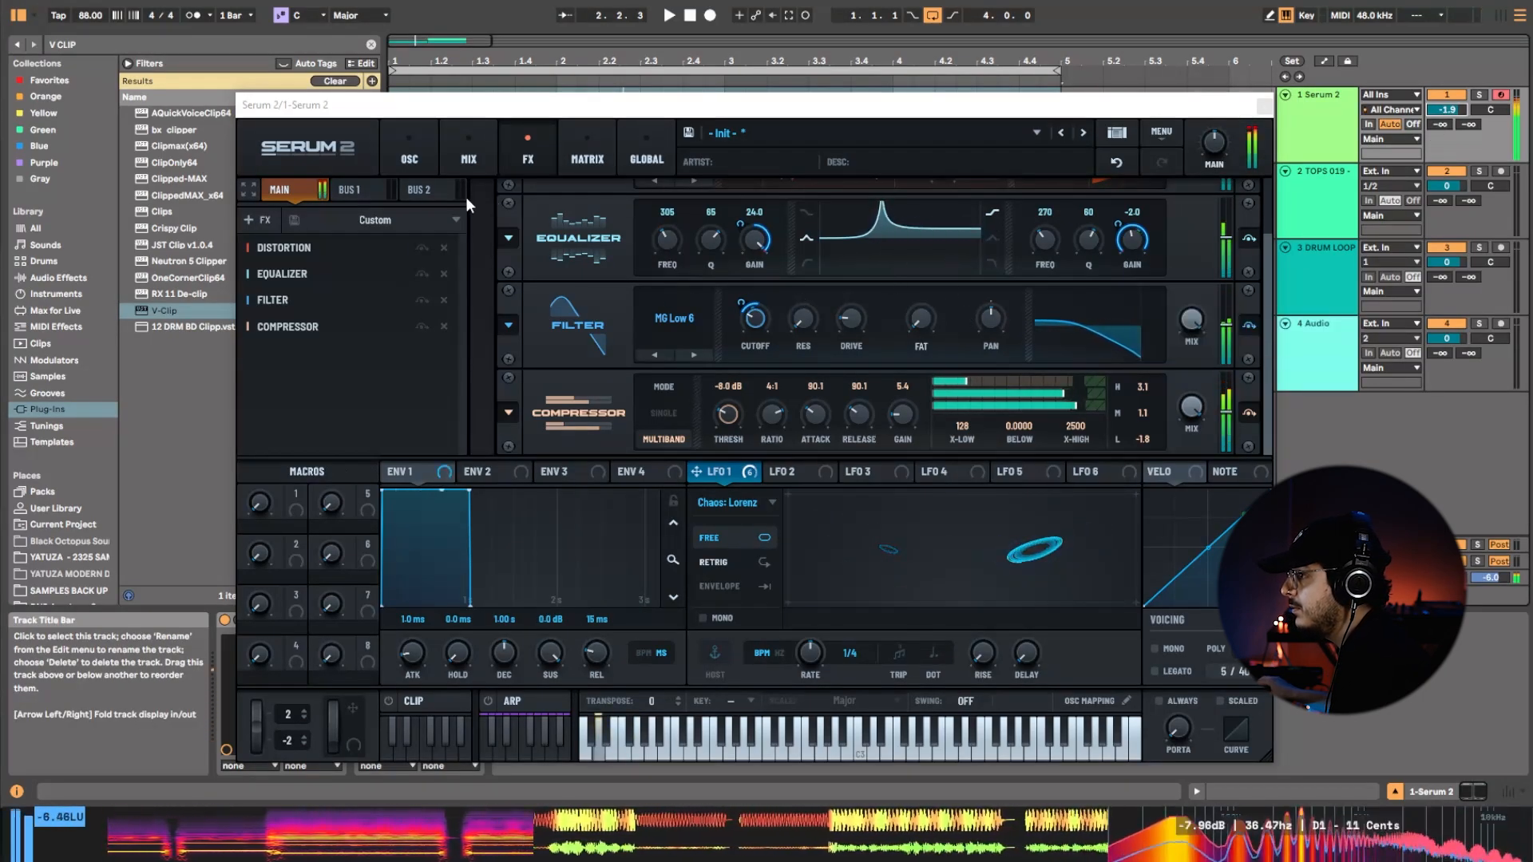
Change the effects filter type to Acid Ladder, then set its drive to about 27% and adjust its cutoff.
{"action": "left_click", "coordinate": [675, 318]}
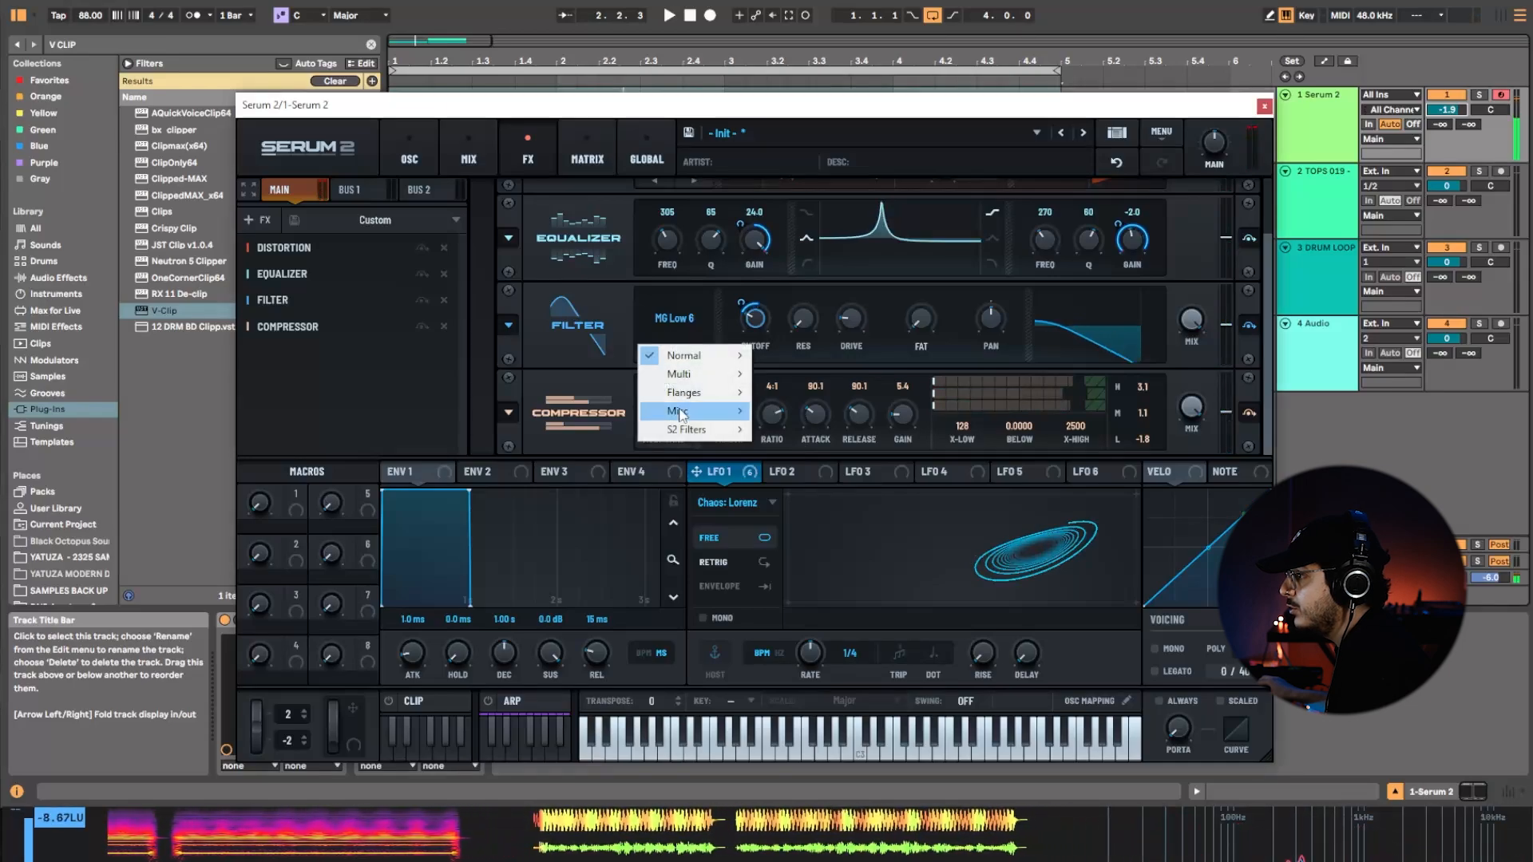
{"action": "mouse_move", "coordinate": [687, 430]}
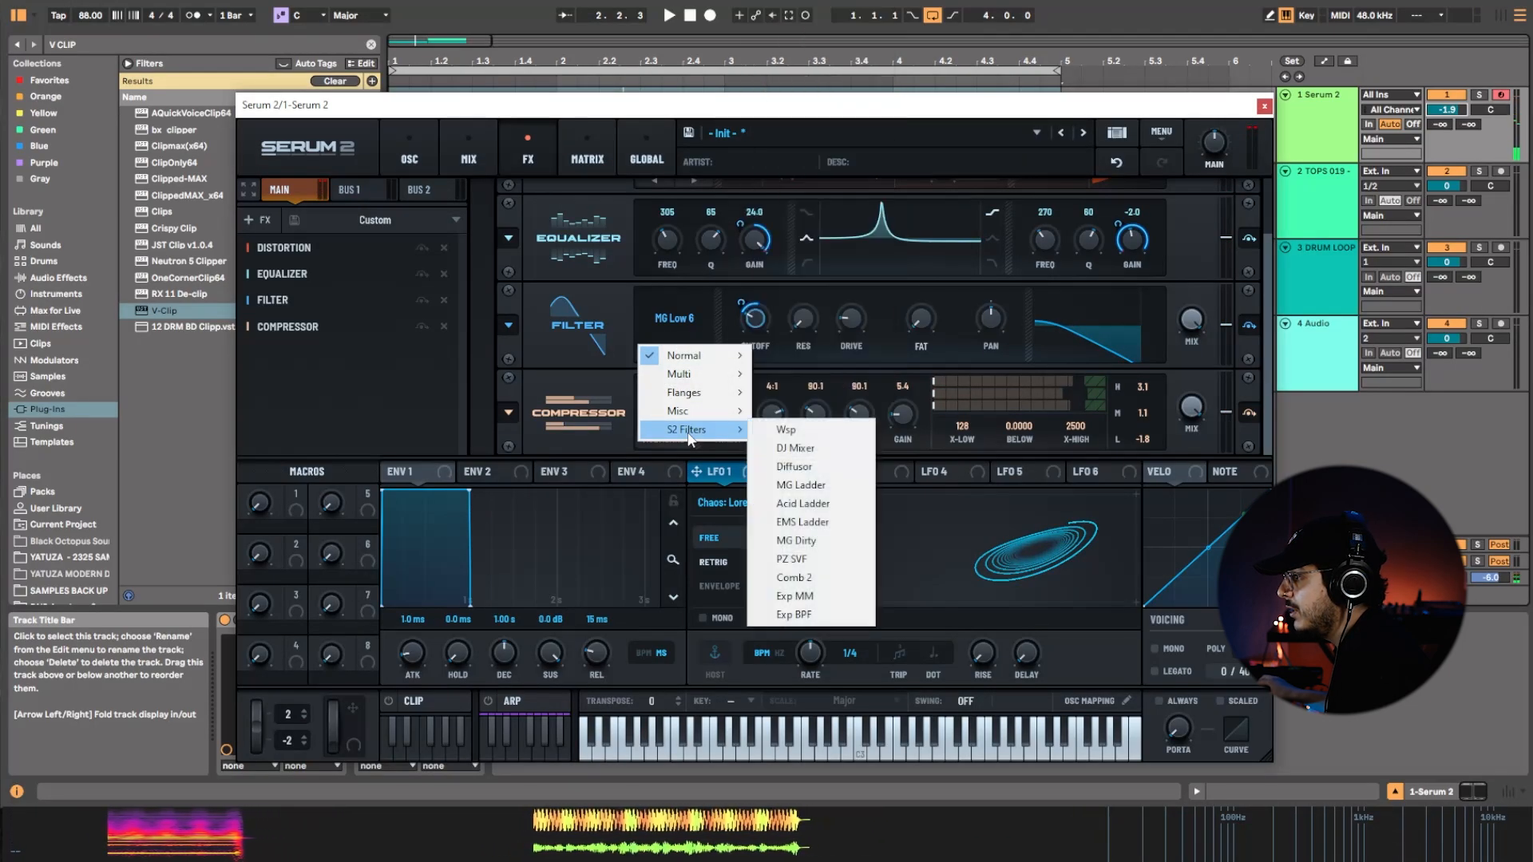
{"action": "left_click", "coordinate": [802, 504]}
{"action": "left_click_drag", "start_coordinate": [761, 320], "coordinate": [816, 280]}
{"action": "mouse_move", "coordinate": [916, 312]}
{"action": "left_mouse_down"}
{"action": "mouse_move", "coordinate": [931, 282]}
{"action": "mouse_move", "coordinate": [922, 320]}
{"action": "left_mouse_up"}
{"action": "mouse_move", "coordinate": [851, 321]}
{"action": "left_mouse_down"}
{"action": "mouse_move", "coordinate": [856, 304]}
{"action": "mouse_move", "coordinate": [846, 339]}
{"action": "mouse_move", "coordinate": [856, 300]}
{"action": "left_mouse_up"}
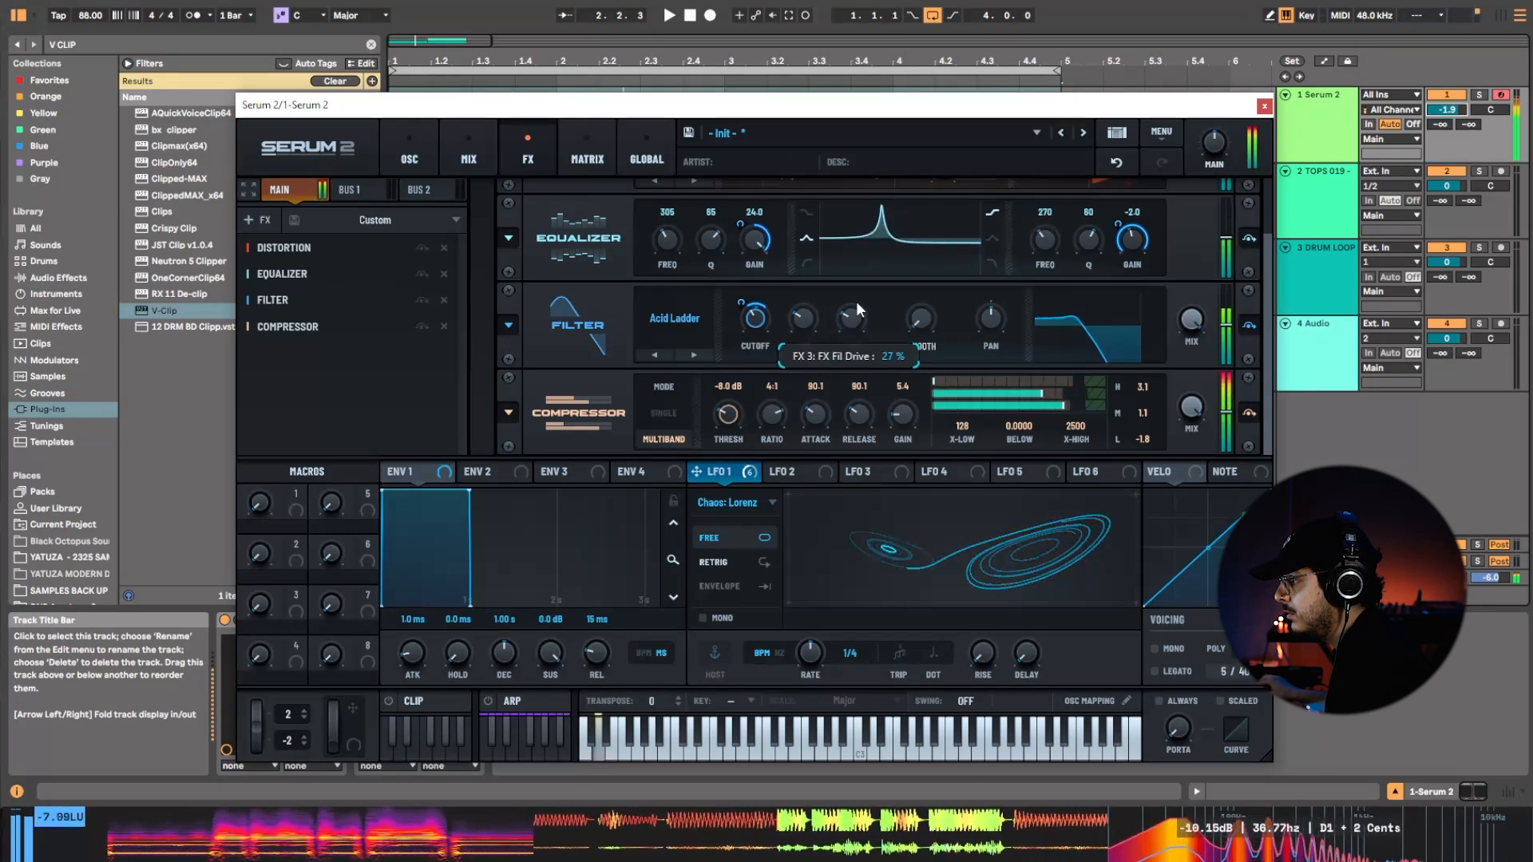
{"action": "left_click_drag", "start_coordinate": [756, 328], "coordinate": [767, 294]}
{"action": "mouse_move", "coordinate": [757, 347]}
{"action": "left_mouse_down"}
{"action": "mouse_move", "coordinate": [771, 297]}
{"action": "mouse_move", "coordinate": [754, 333]}
{"action": "mouse_move", "coordinate": [744, 300]}
{"action": "mouse_move", "coordinate": [759, 353]}
{"action": "left_mouse_up"}
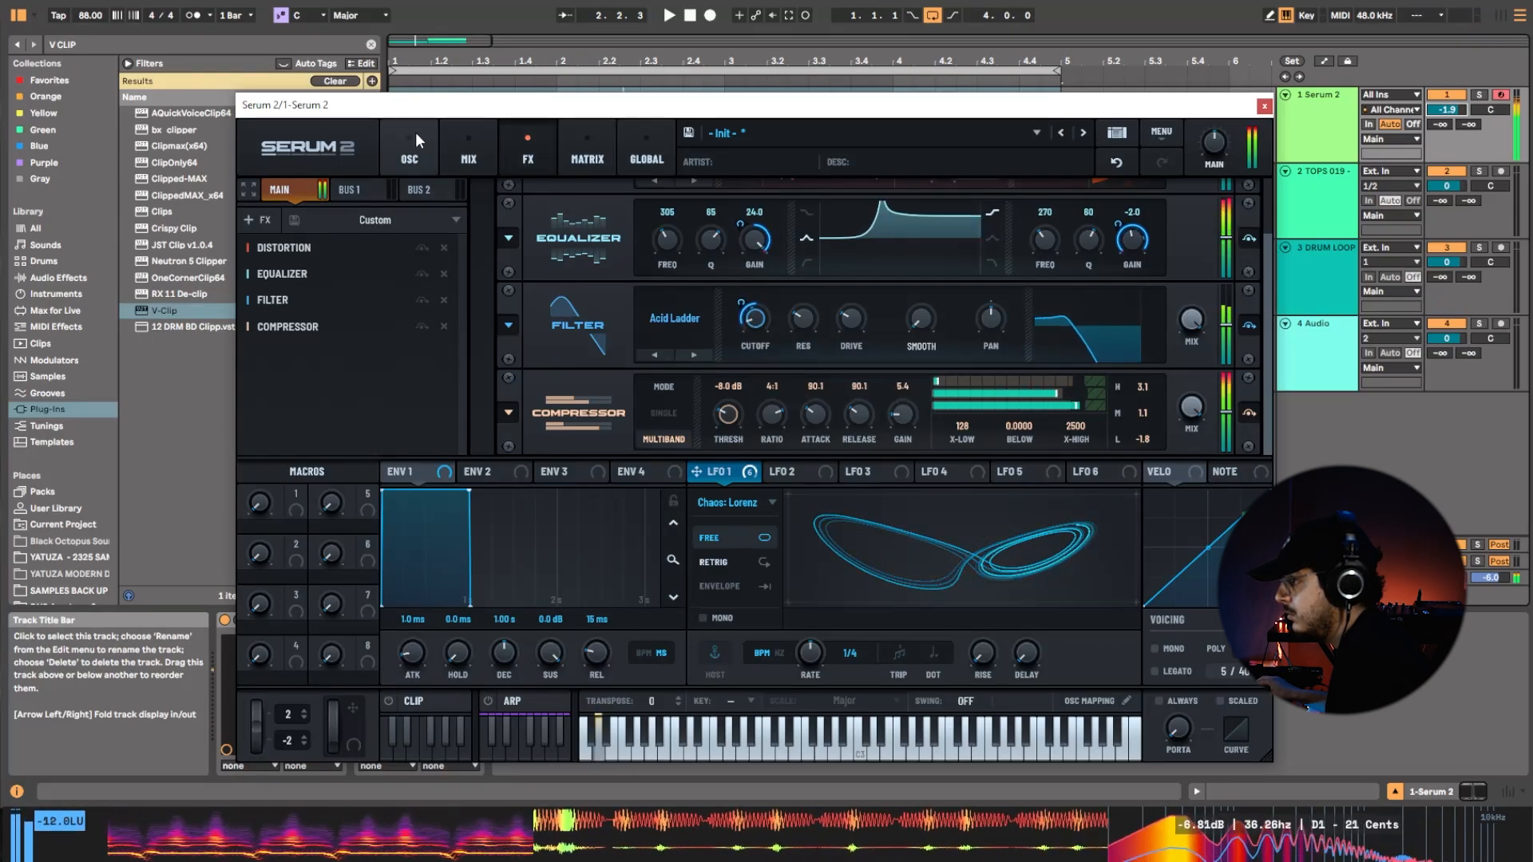
Apply the Sync warp mode to oscillator B, try its warp amount, and adjust Filter 2's drive.
{"action": "left_click", "coordinate": [410, 153]}
{"action": "left_click_drag", "start_coordinate": [1069, 405], "coordinate": [1070, 339]}
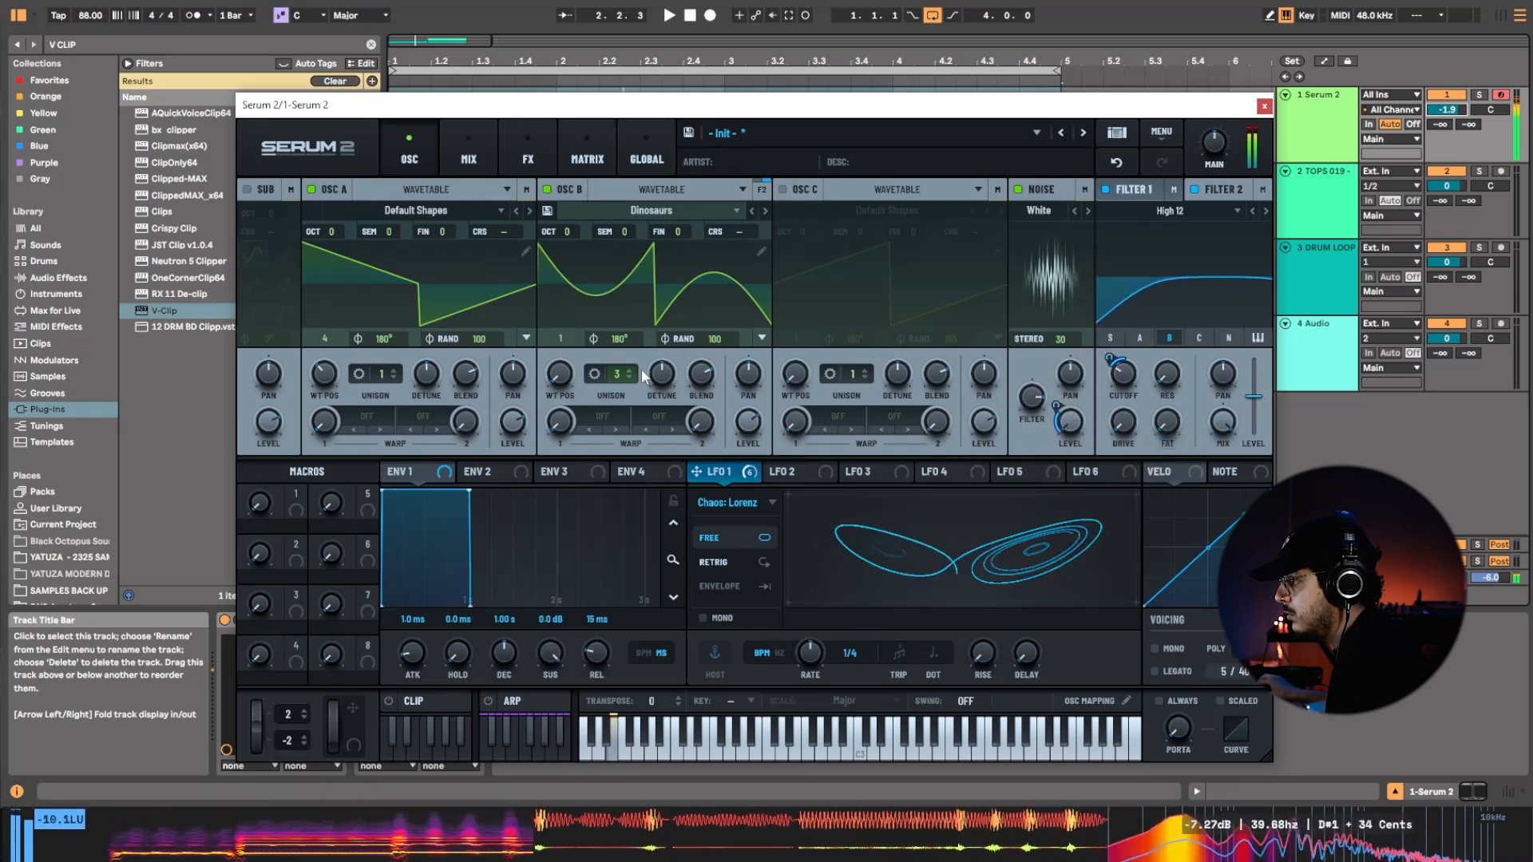
{"action": "left_click", "coordinate": [606, 416]}
{"action": "left_click", "coordinate": [616, 455]}
{"action": "left_click_drag", "start_coordinate": [726, 479], "coordinate": [568, 446]}
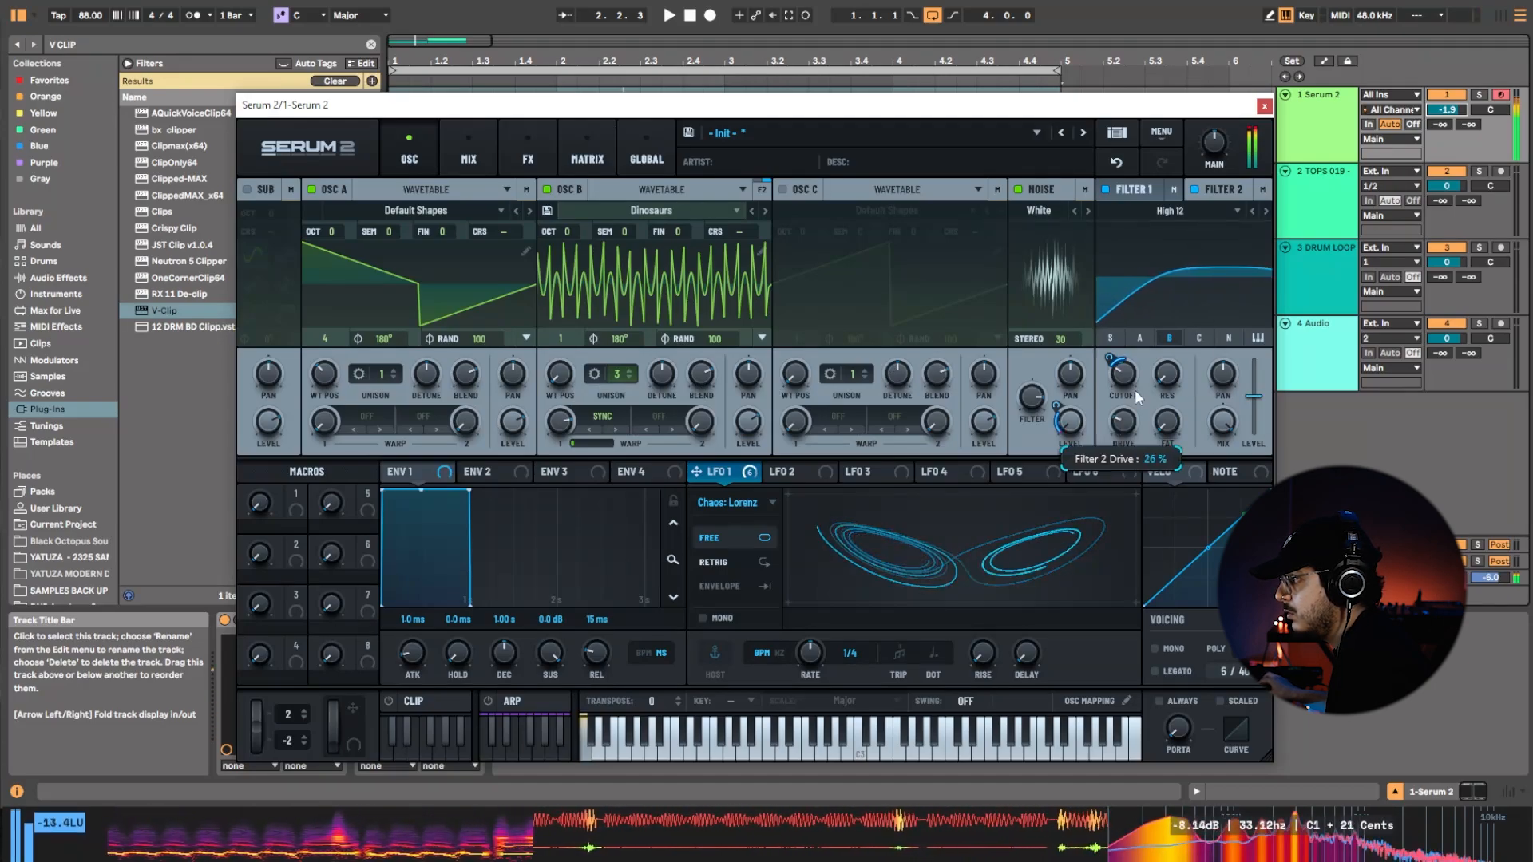
{"action": "left_click_drag", "start_coordinate": [1153, 323], "coordinate": [1123, 425]}
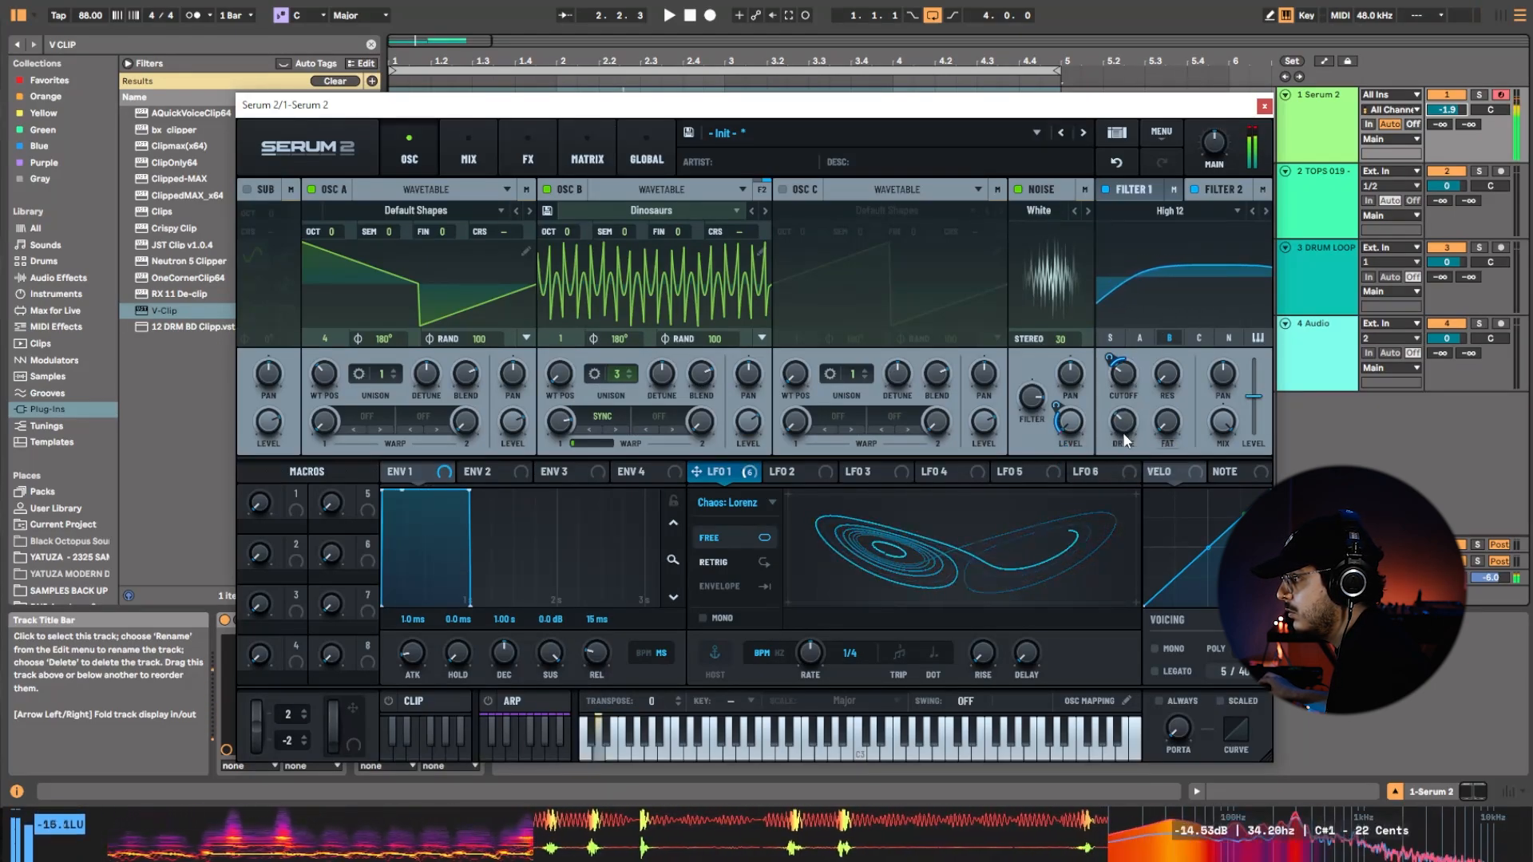
Sweep oscillator B's Sync warp amount and leave it at its minimum.
{"action": "left_click", "coordinate": [530, 153]}
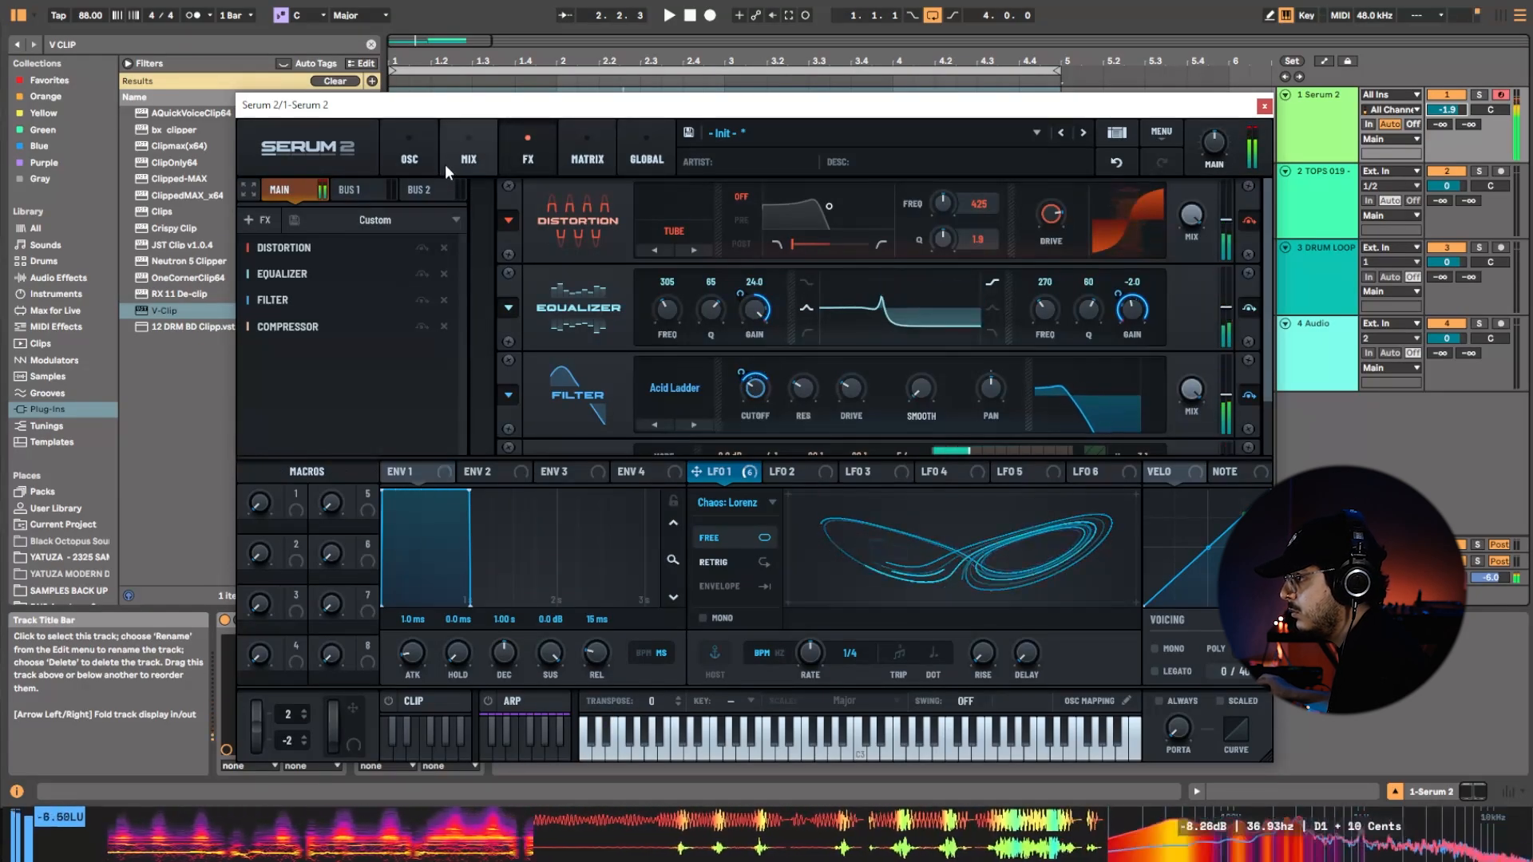
{"action": "left_click", "coordinate": [423, 158]}
{"action": "left_click_drag", "start_coordinate": [574, 420], "coordinate": [582, 546]}
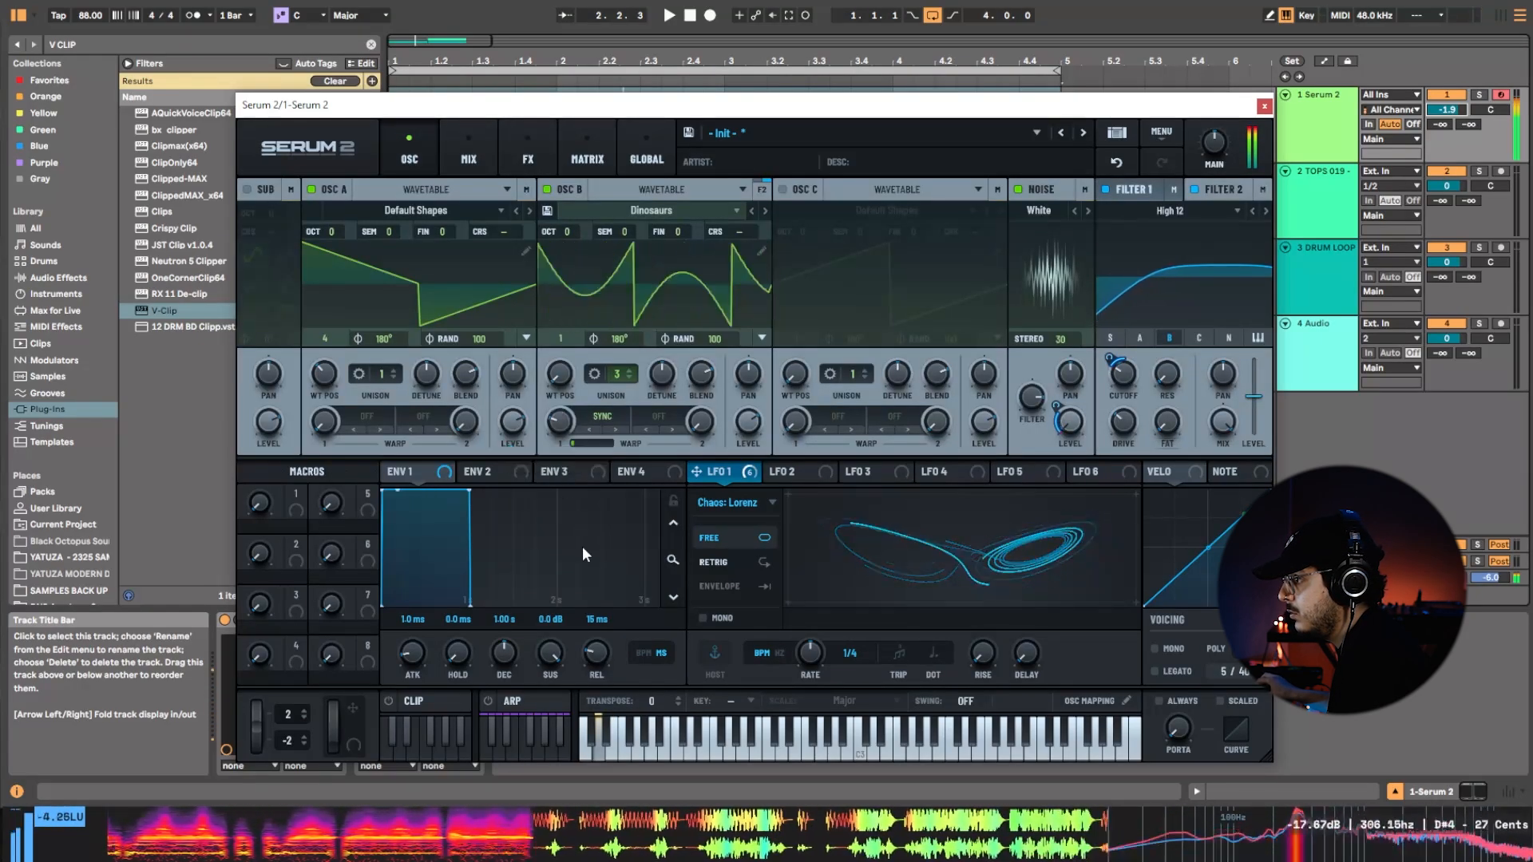
{"action": "mouse_move", "coordinate": [562, 431]}
{"action": "left_mouse_down"}
{"action": "mouse_move", "coordinate": [572, 492]}
{"action": "mouse_move", "coordinate": [573, 393]}
{"action": "mouse_move", "coordinate": [557, 449]}
{"action": "left_mouse_up"}
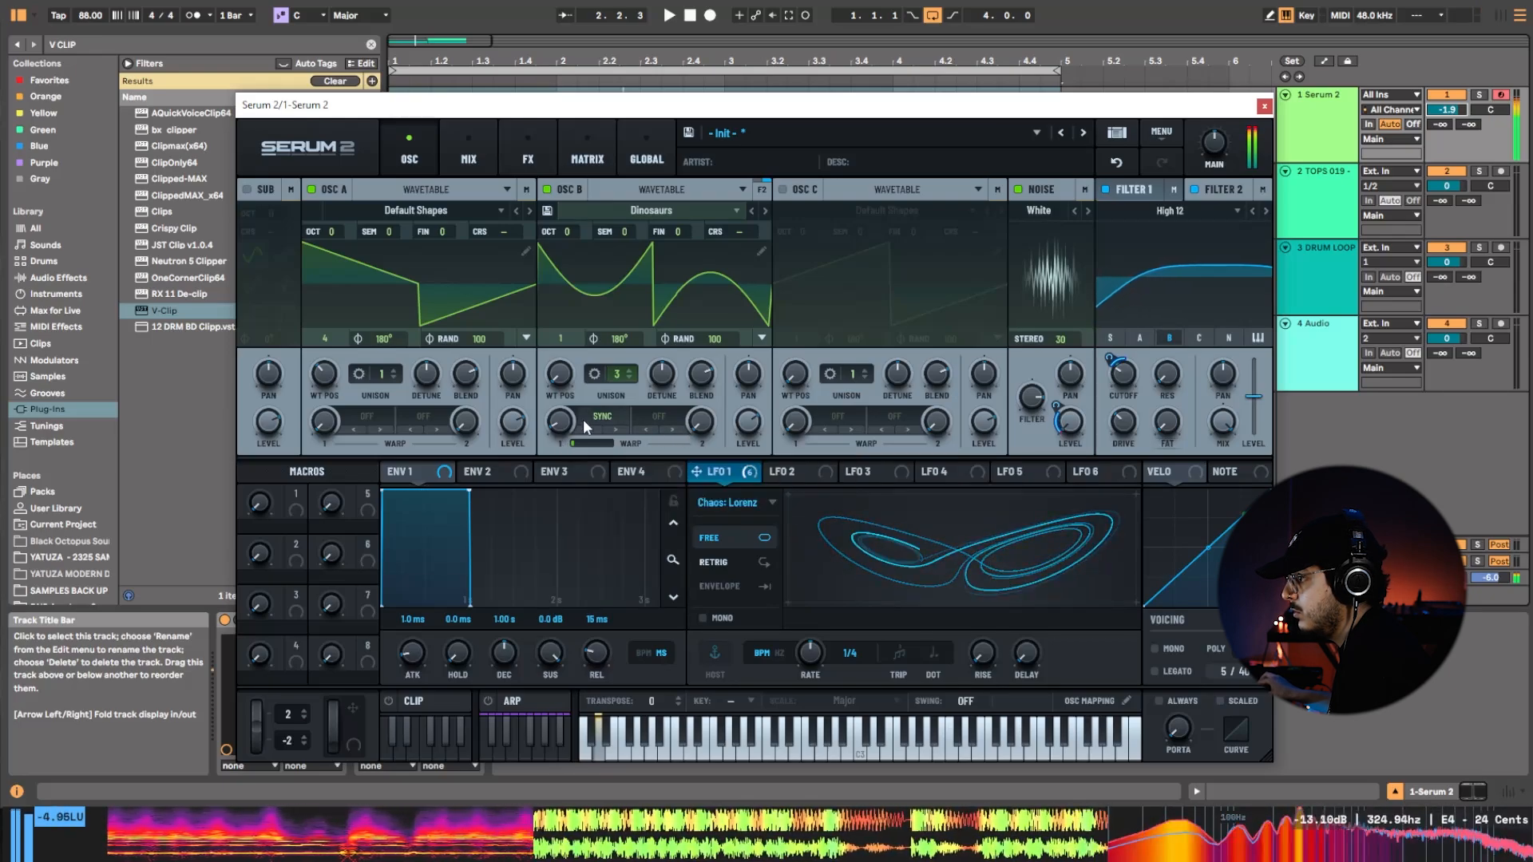
{"action": "left_click_drag", "start_coordinate": [559, 404], "coordinate": [646, 419]}
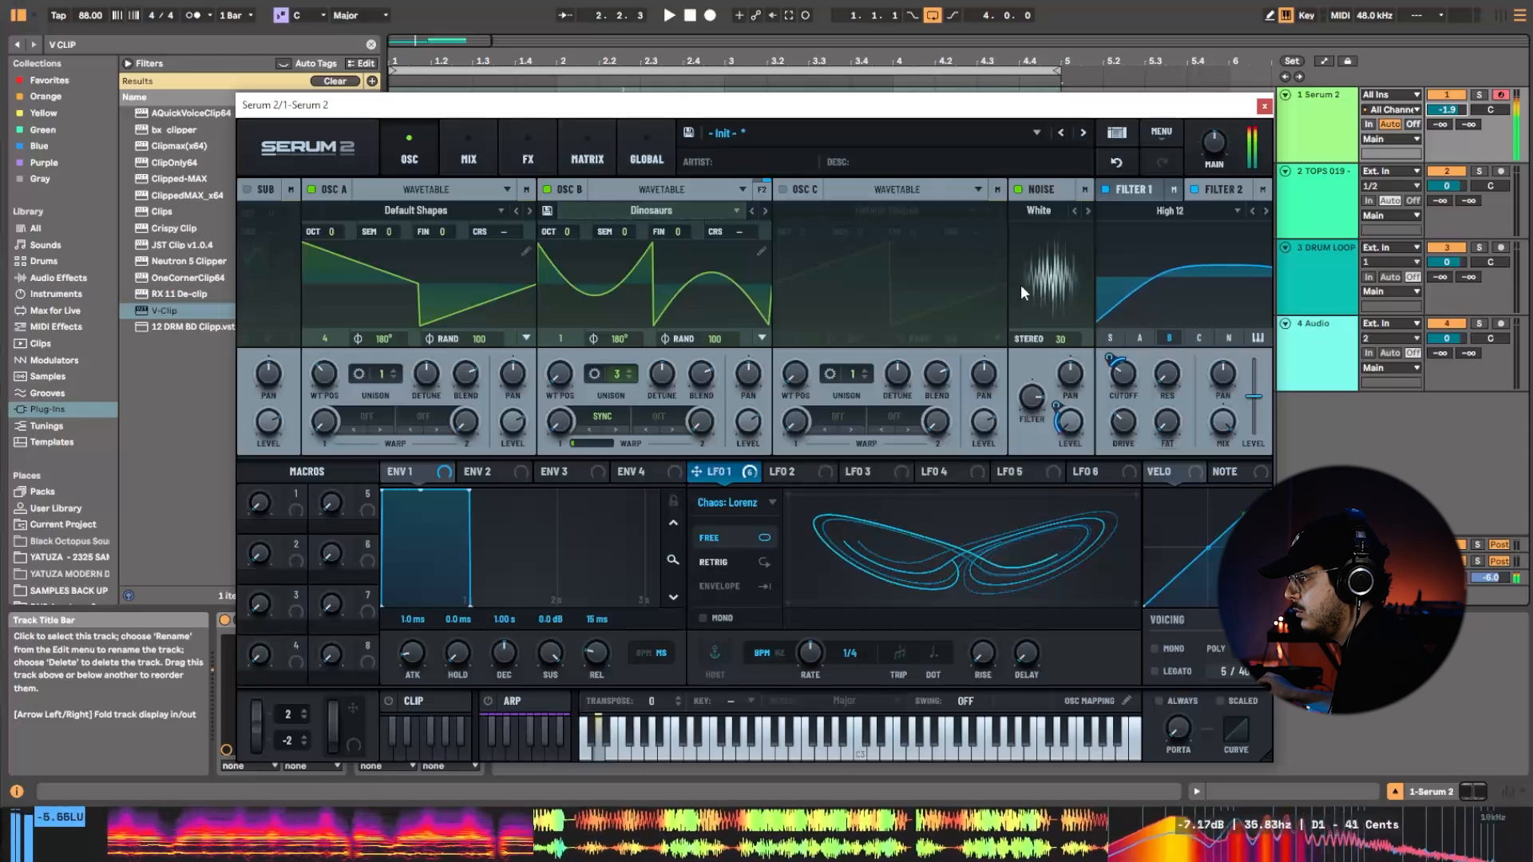
Compare the sound with oscillator B off and on, then adjust its level and raise Filter 1's cutoff.
{"action": "left_click", "coordinate": [547, 190]}
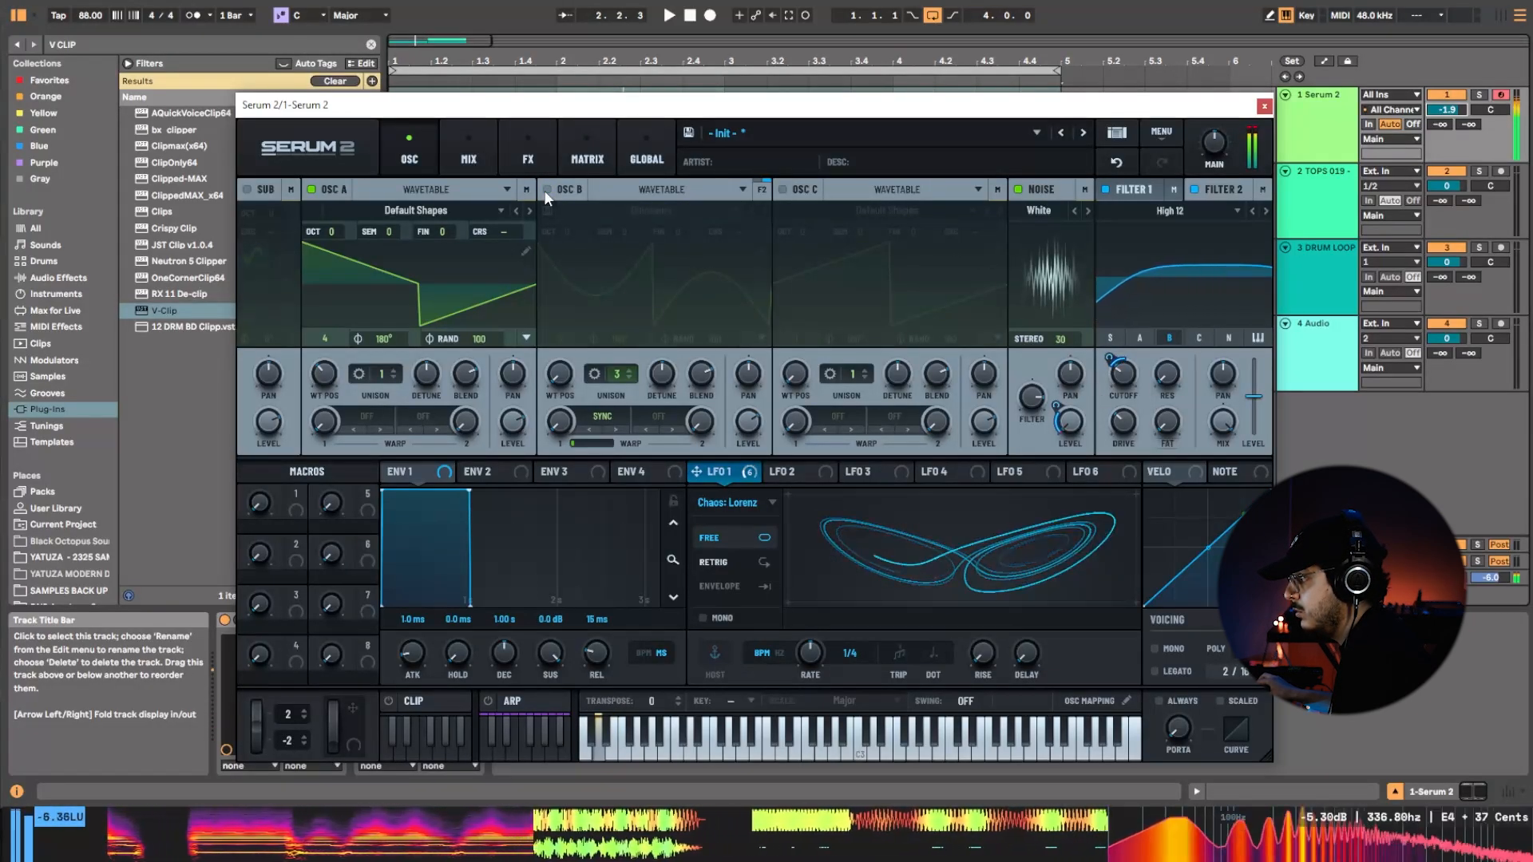
{"action": "left_click", "coordinate": [549, 189]}
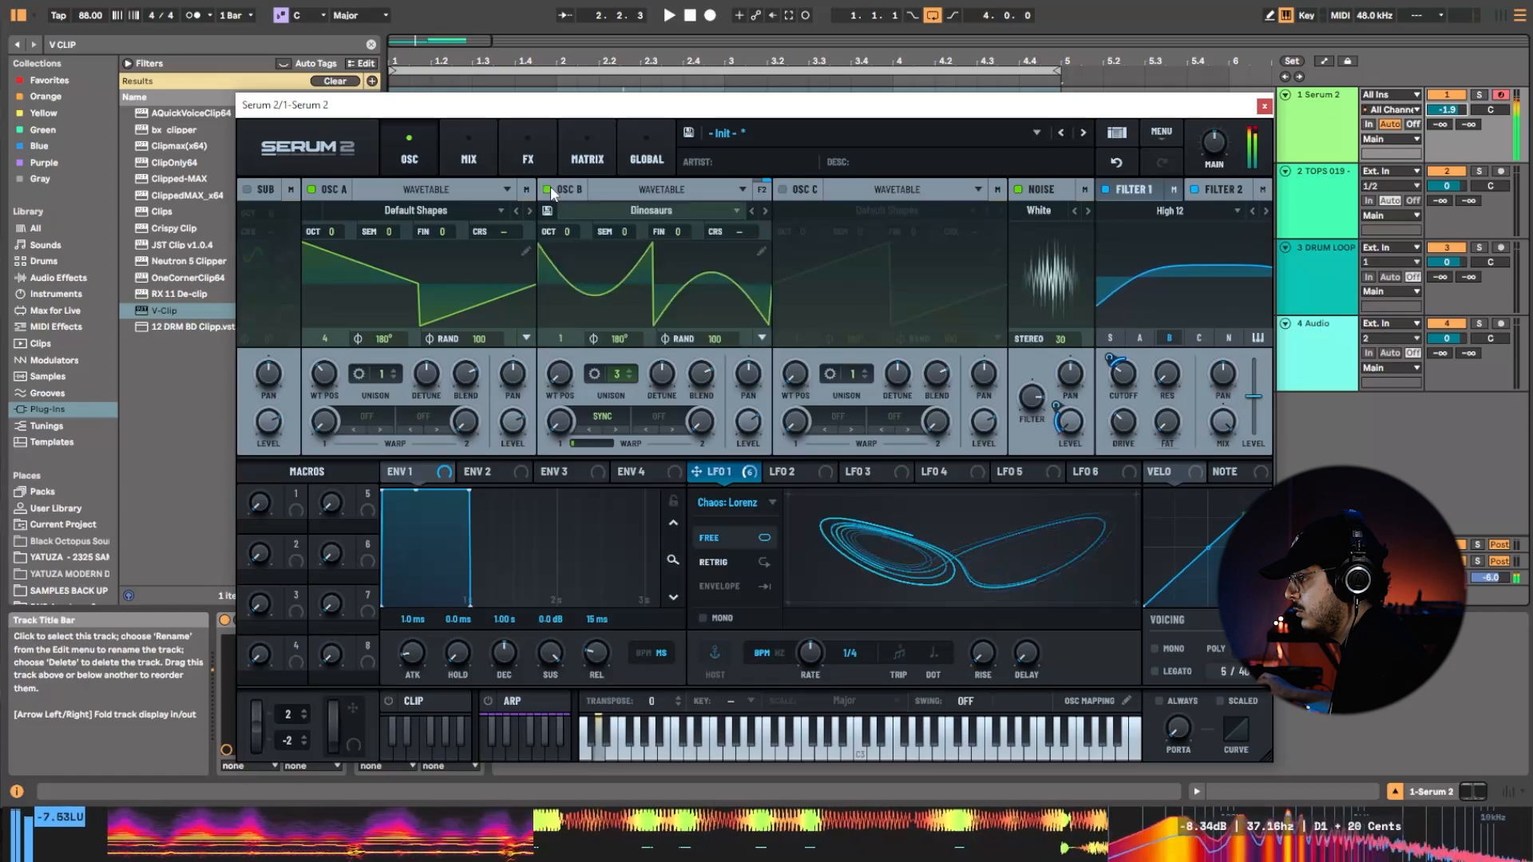
{"action": "left_click_drag", "start_coordinate": [748, 422], "coordinate": [735, 478]}
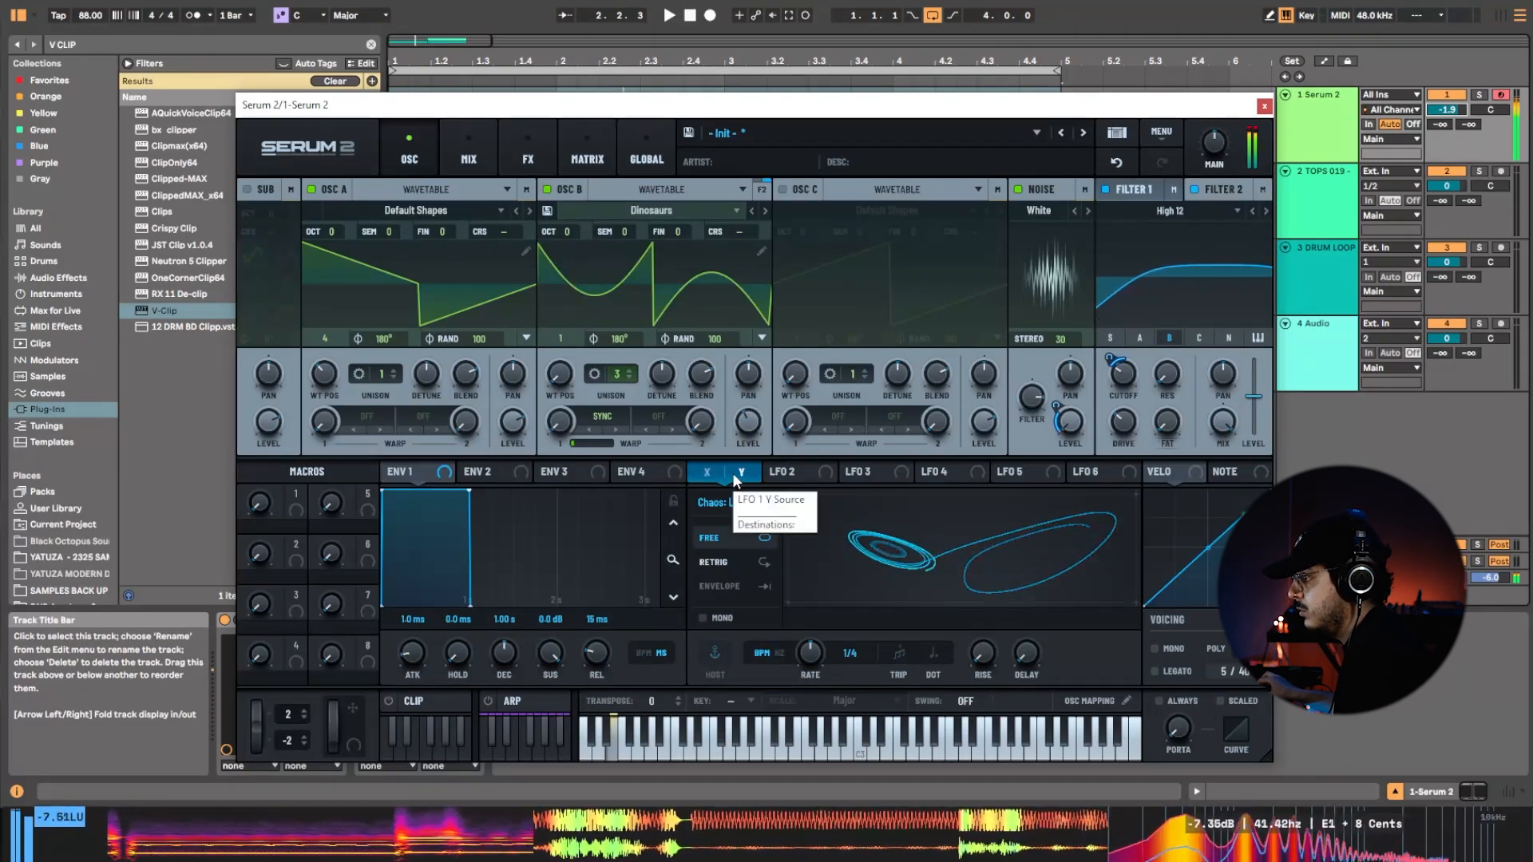
{"action": "left_click_drag", "start_coordinate": [1121, 381], "coordinate": [1126, 355]}
Adjust the effects filter's cutoff, step its type through EMS Ladder to Diffuser, and adjust the Stages amount.
{"action": "left_click", "coordinate": [530, 154]}
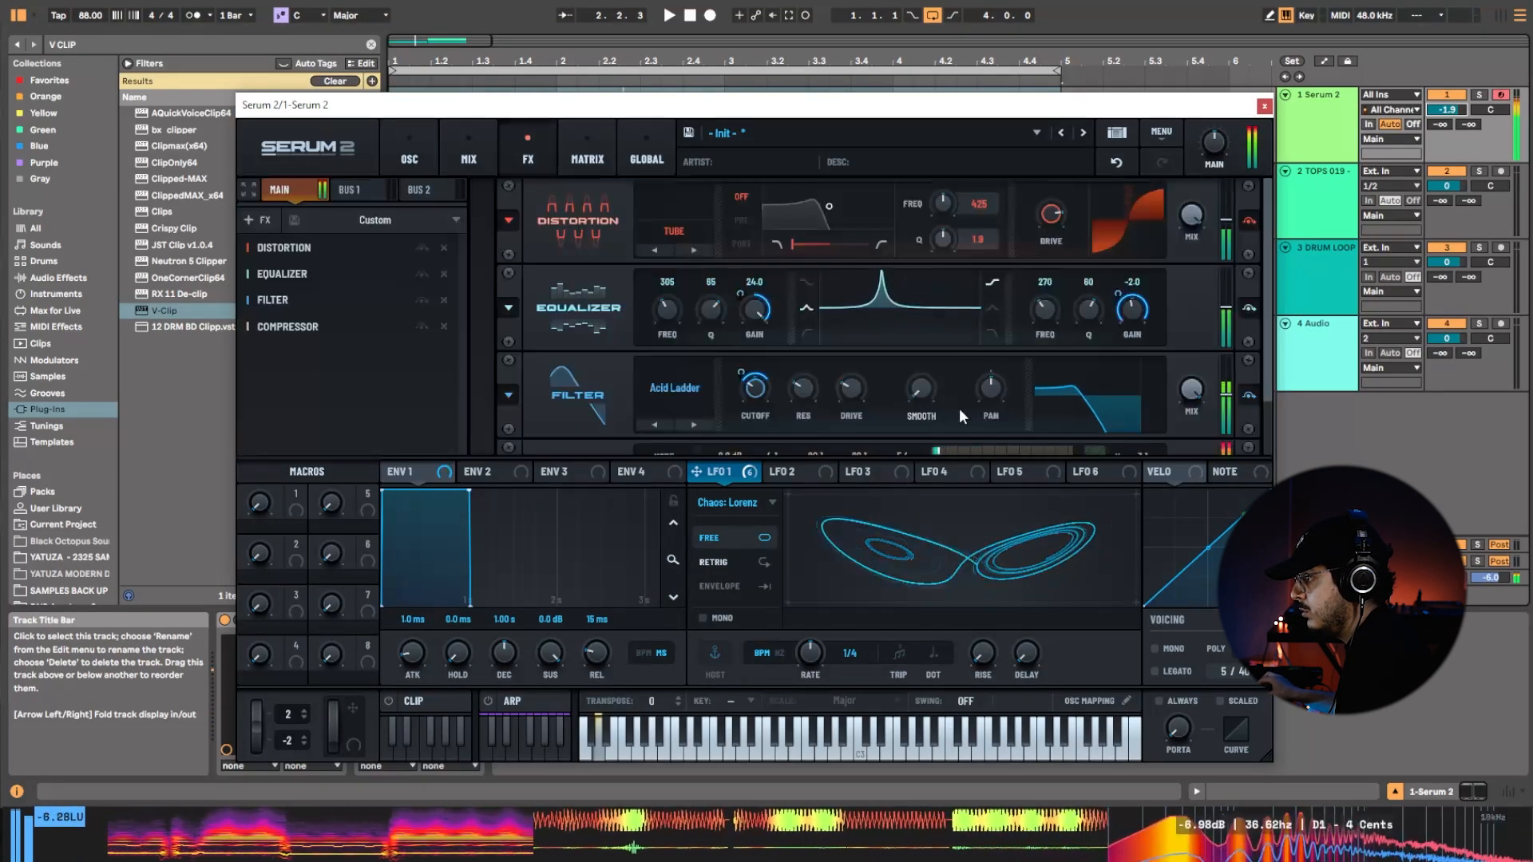
{"action": "mouse_move", "coordinate": [761, 391]}
{"action": "left_mouse_down"}
{"action": "mouse_move", "coordinate": [789, 361]}
{"action": "mouse_move", "coordinate": [785, 375]}
{"action": "left_mouse_up"}
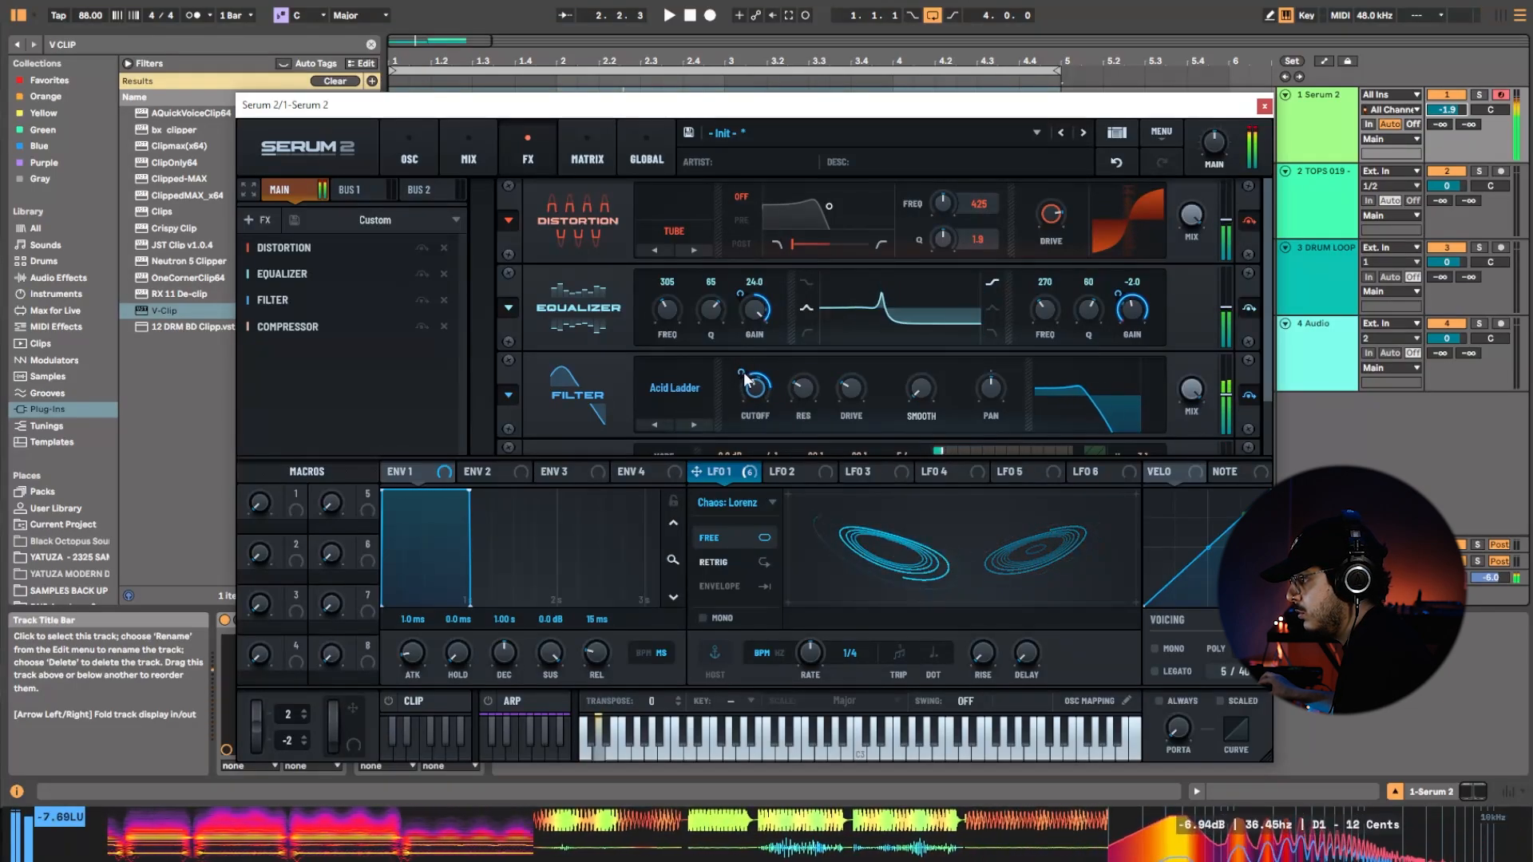
{"action": "left_click", "coordinate": [696, 425]}
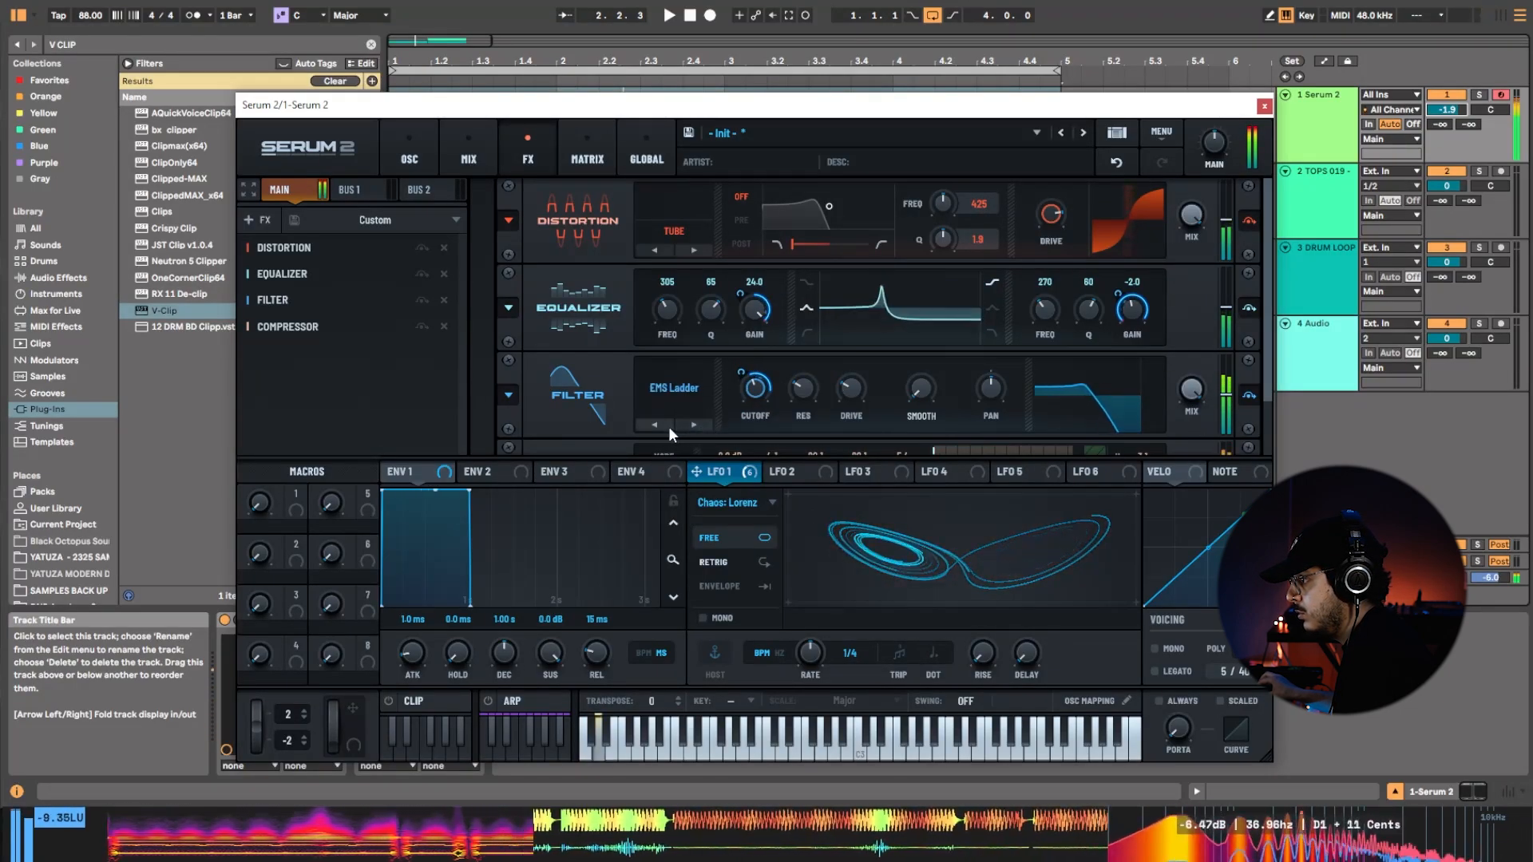
{"action": "left_click", "coordinate": [668, 427]}
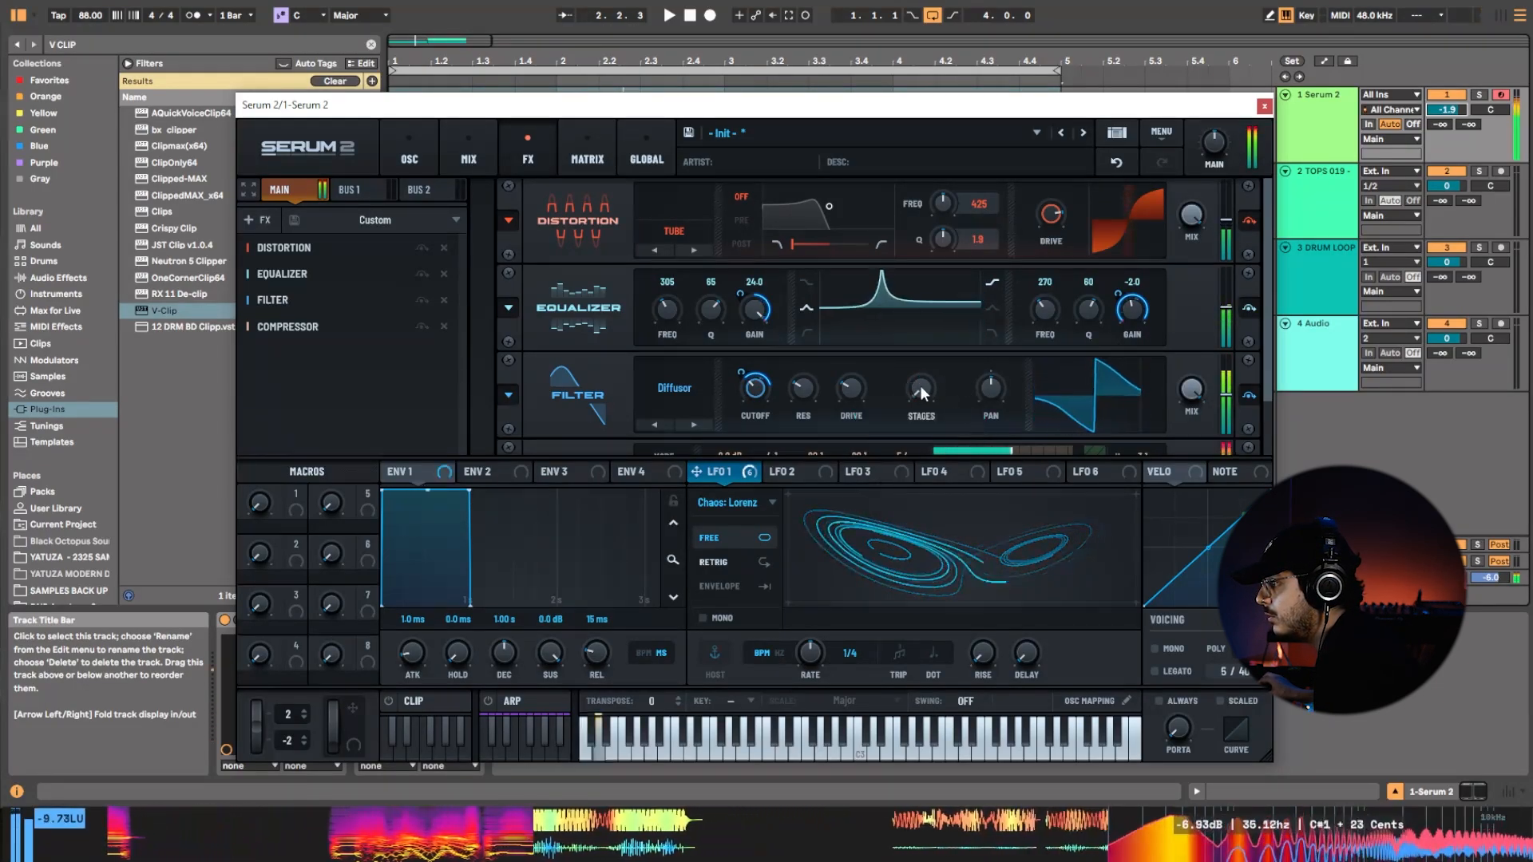
{"action": "left_click_drag", "start_coordinate": [920, 391], "coordinate": [902, 468]}
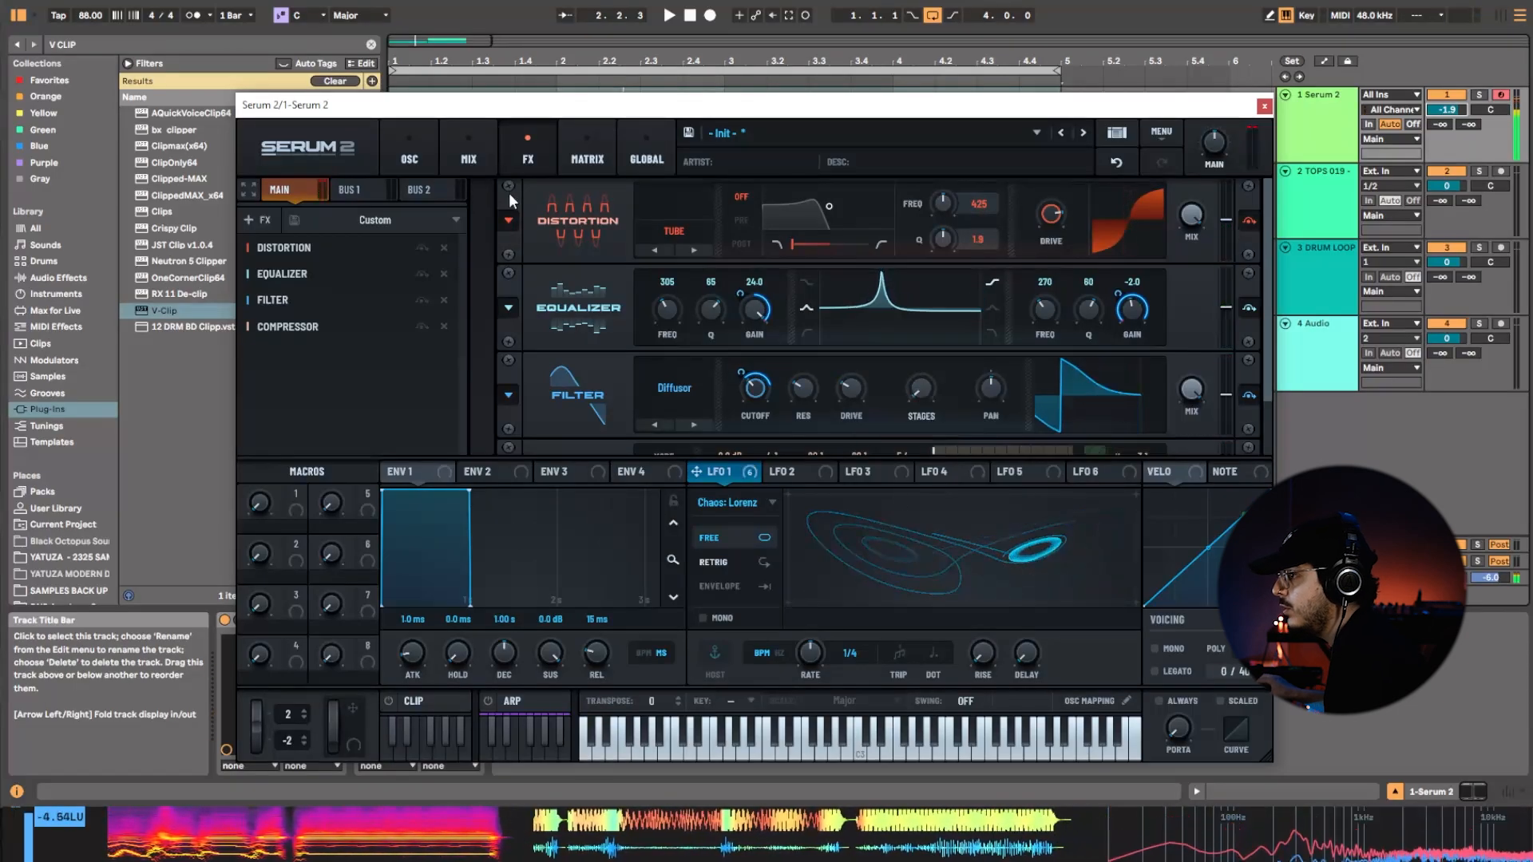
Assign LFO 4 as the source of the first empty modulation row and reshape it into a descending ramp.
{"action": "left_click", "coordinate": [423, 157]}
{"action": "left_click", "coordinate": [587, 155]}
{"action": "left_click", "coordinate": [528, 155]}
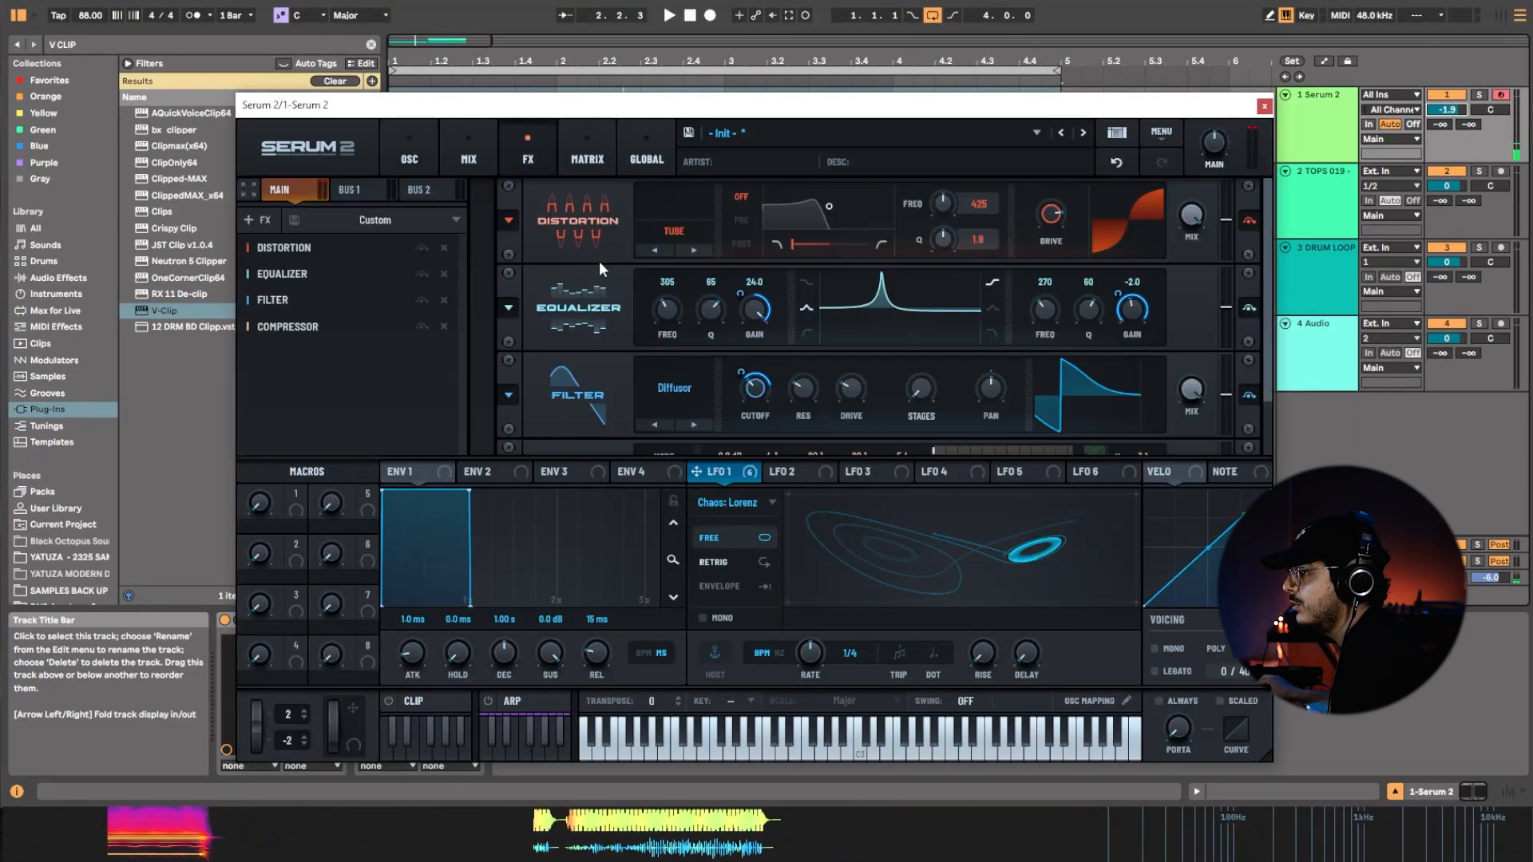
{"action": "left_click", "coordinate": [567, 159]}
{"action": "left_click", "coordinate": [357, 405]}
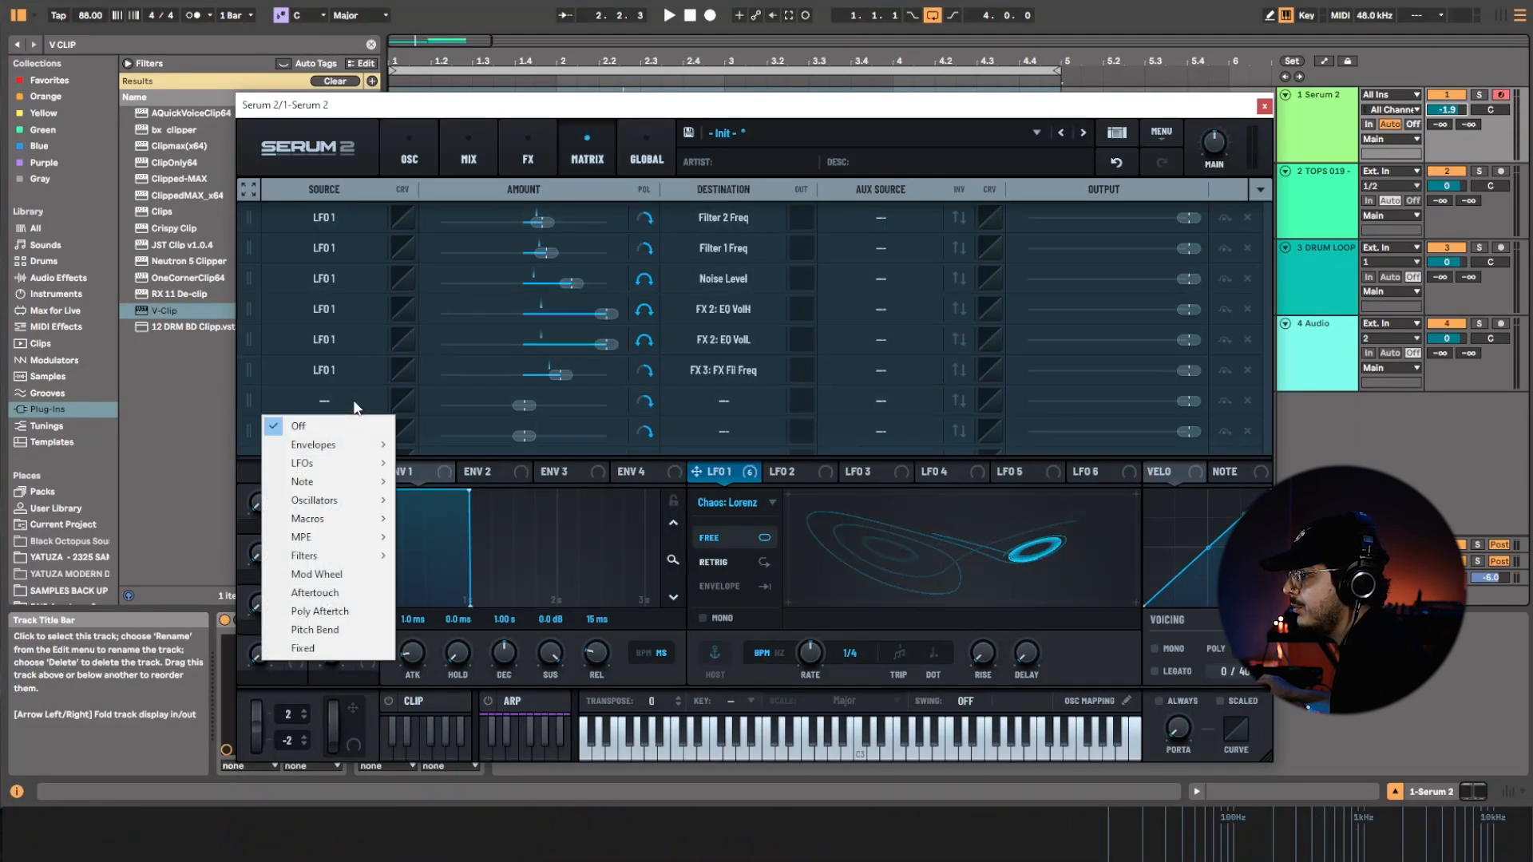
{"action": "mouse_move", "coordinate": [336, 463]}
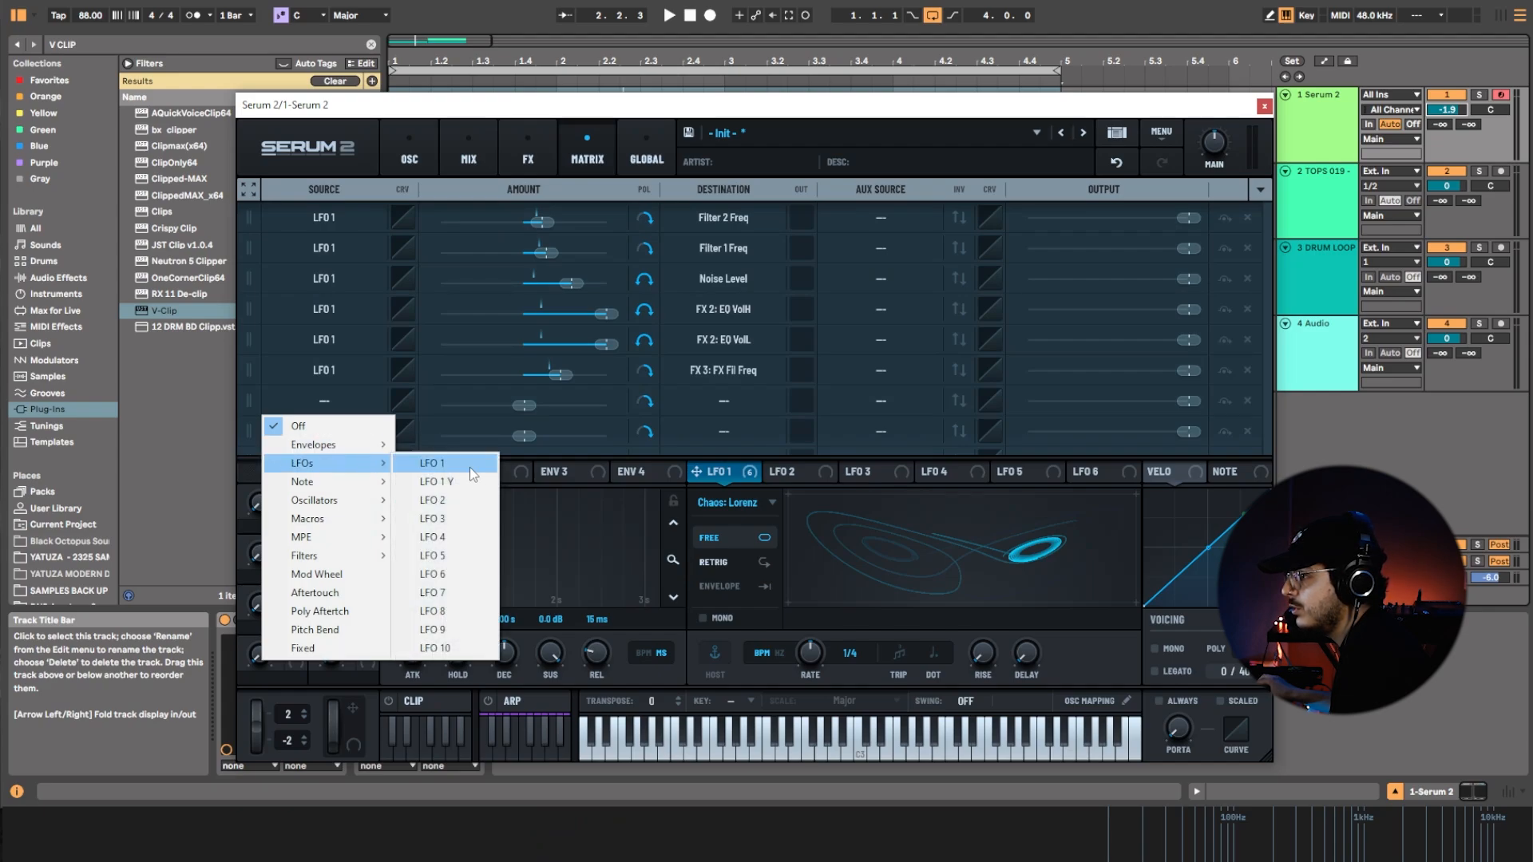
{"action": "left_click", "coordinate": [452, 543]}
{"action": "left_click", "coordinate": [955, 475]}
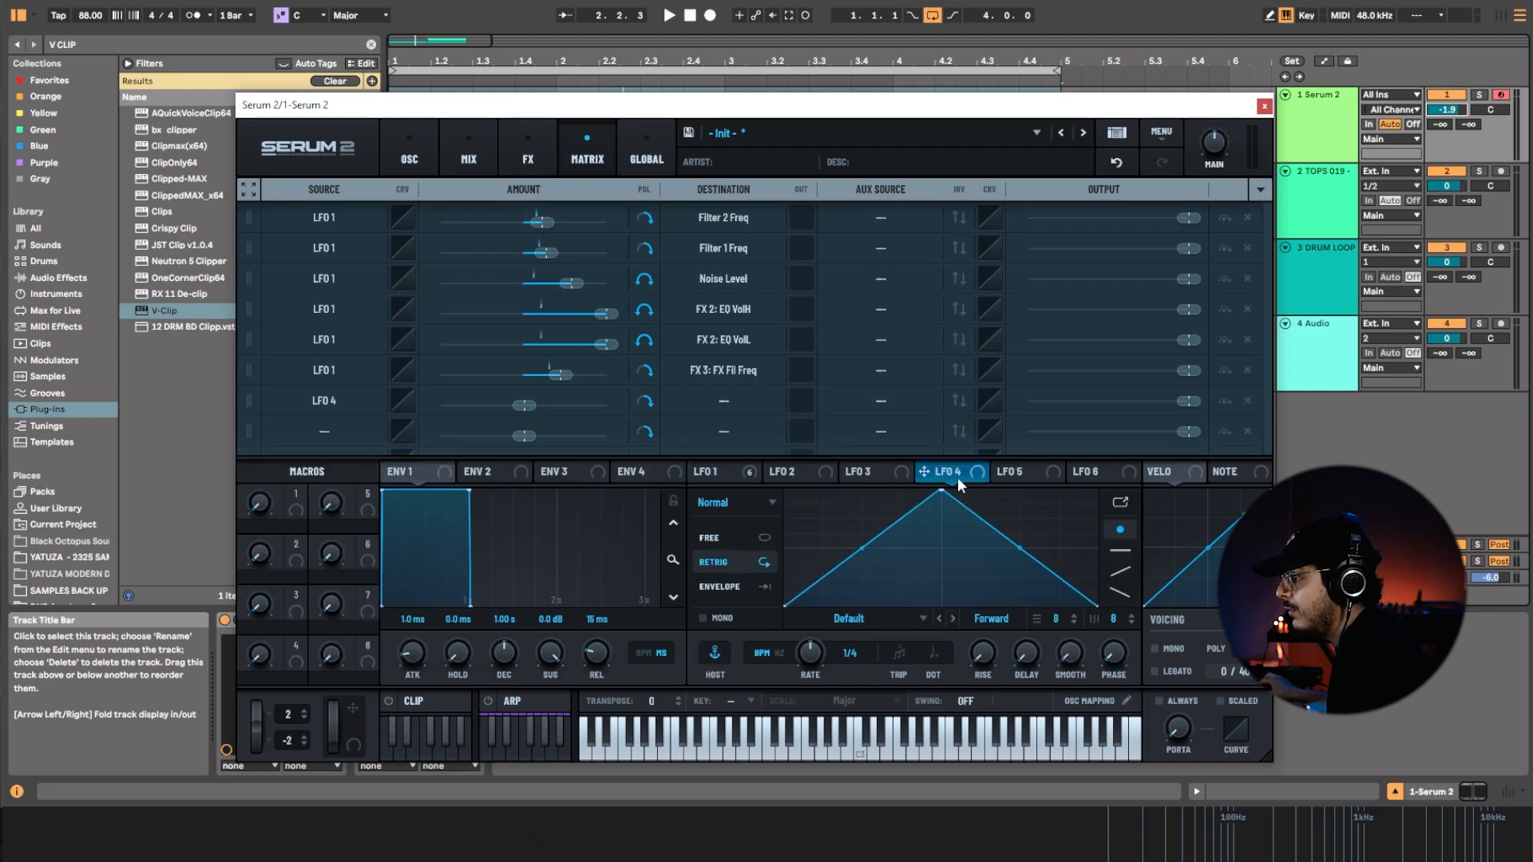
{"action": "left_click_drag", "start_coordinate": [950, 489], "coordinate": [786, 491]}
Route LFO 4 to Main Tuning with a small positive amount, using Envelope mode and a steep downward decay curve.
{"action": "left_click", "coordinate": [723, 401]}
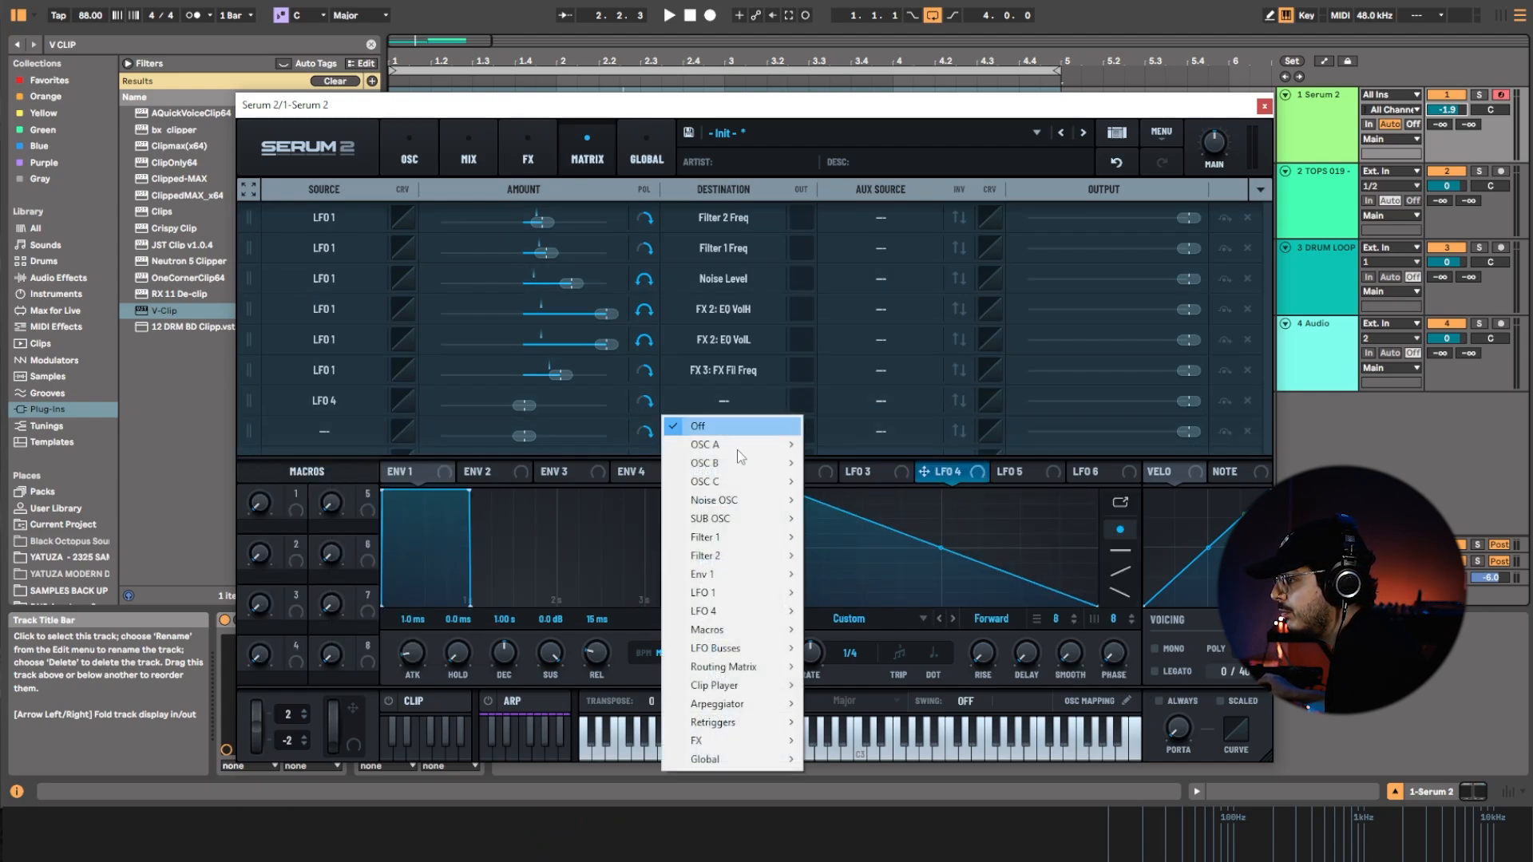
{"action": "mouse_move", "coordinate": [722, 760]}
{"action": "left_click", "coordinate": [846, 648]}
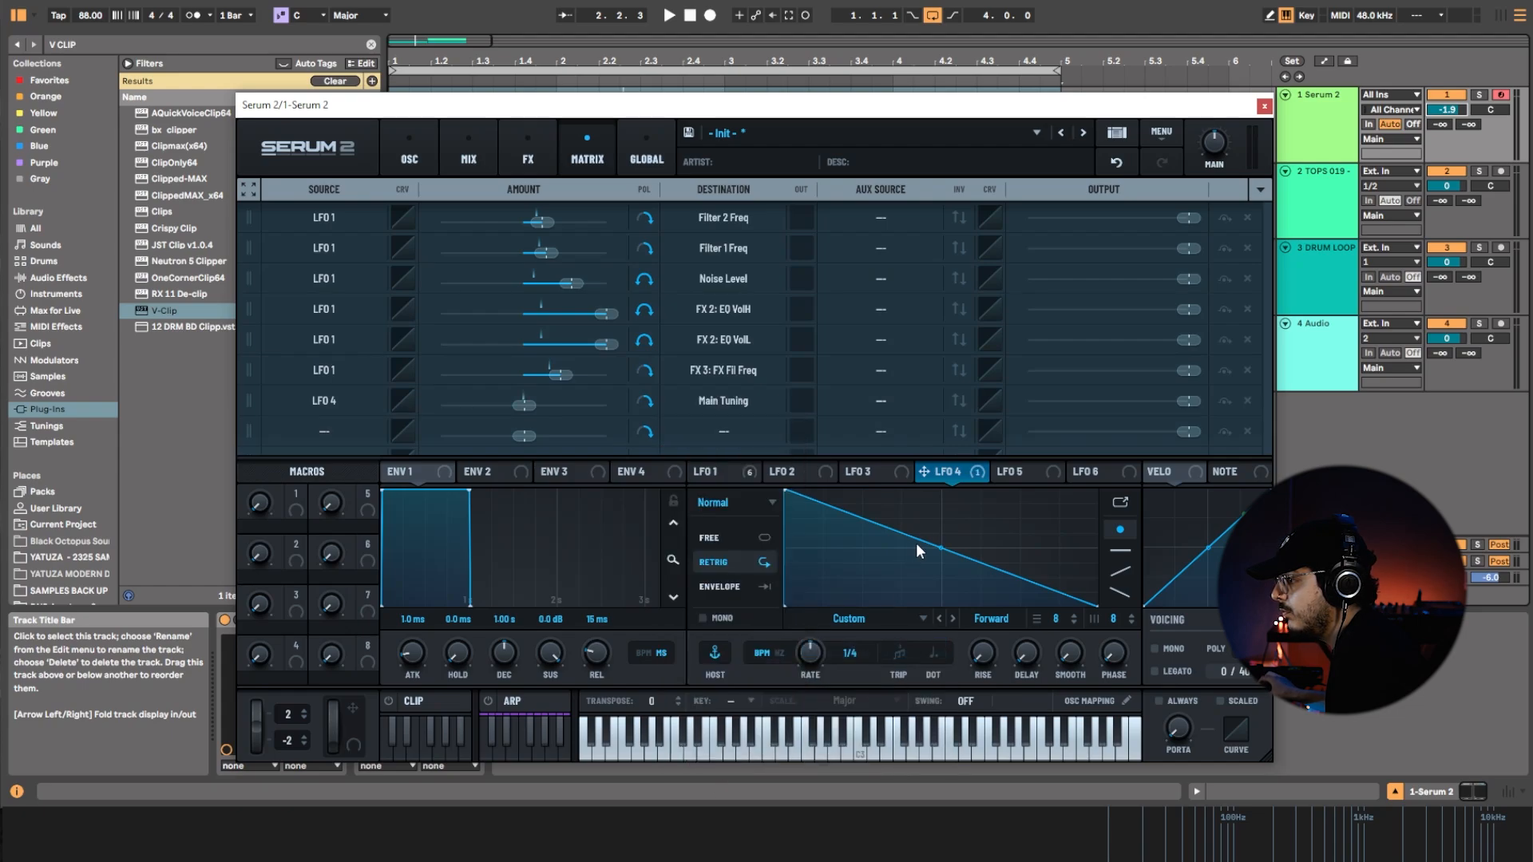
{"action": "left_click_drag", "start_coordinate": [937, 564], "coordinate": [922, 594]}
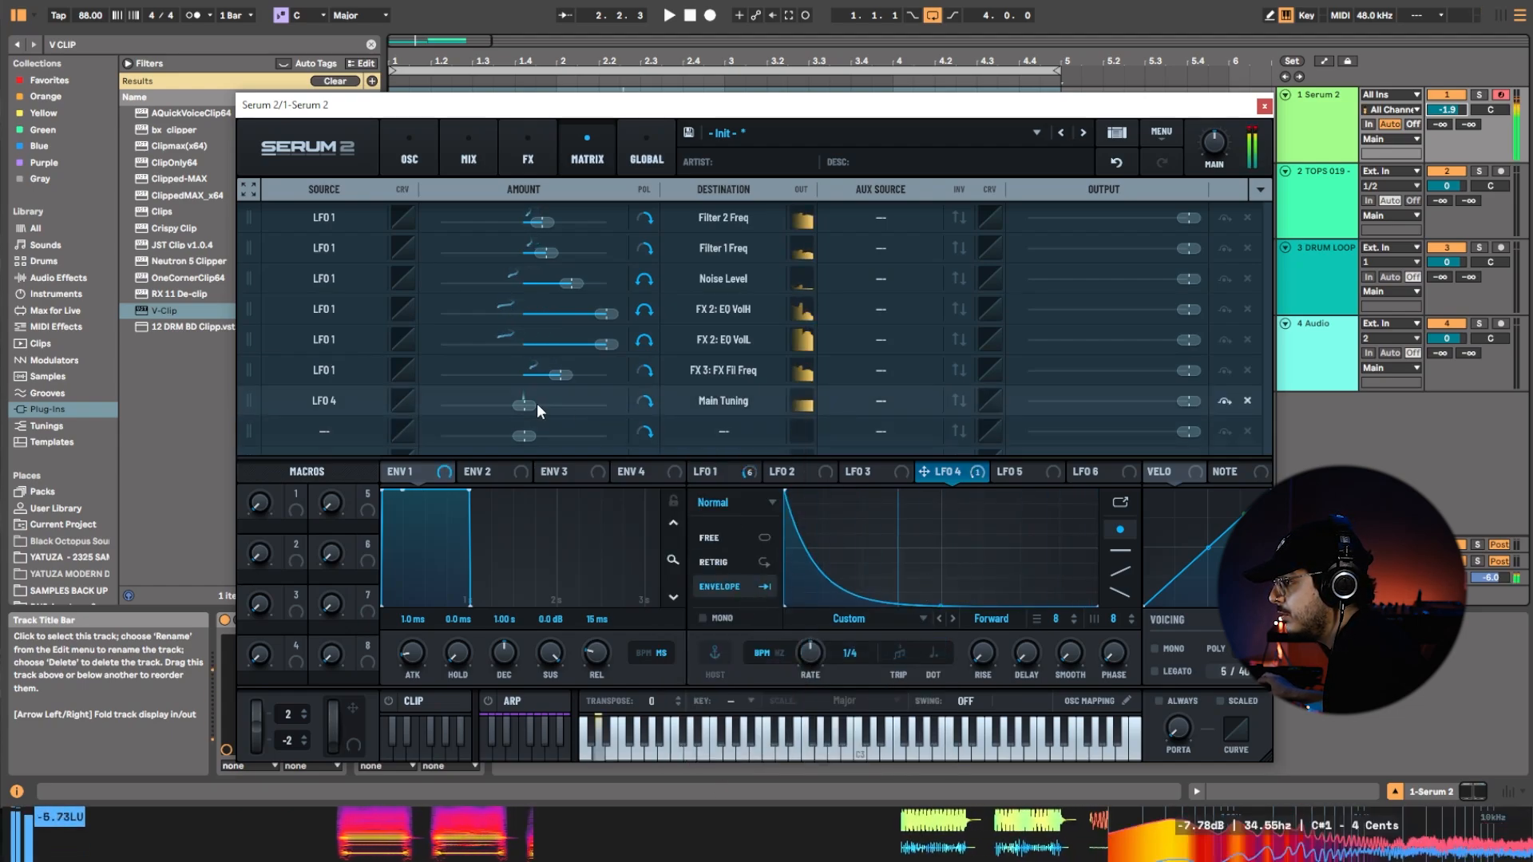
{"action": "mouse_move", "coordinate": [537, 404]}
{"action": "left_mouse_down"}
{"action": "mouse_move", "coordinate": [570, 402]}
{"action": "mouse_move", "coordinate": [553, 405]}
{"action": "left_mouse_up"}
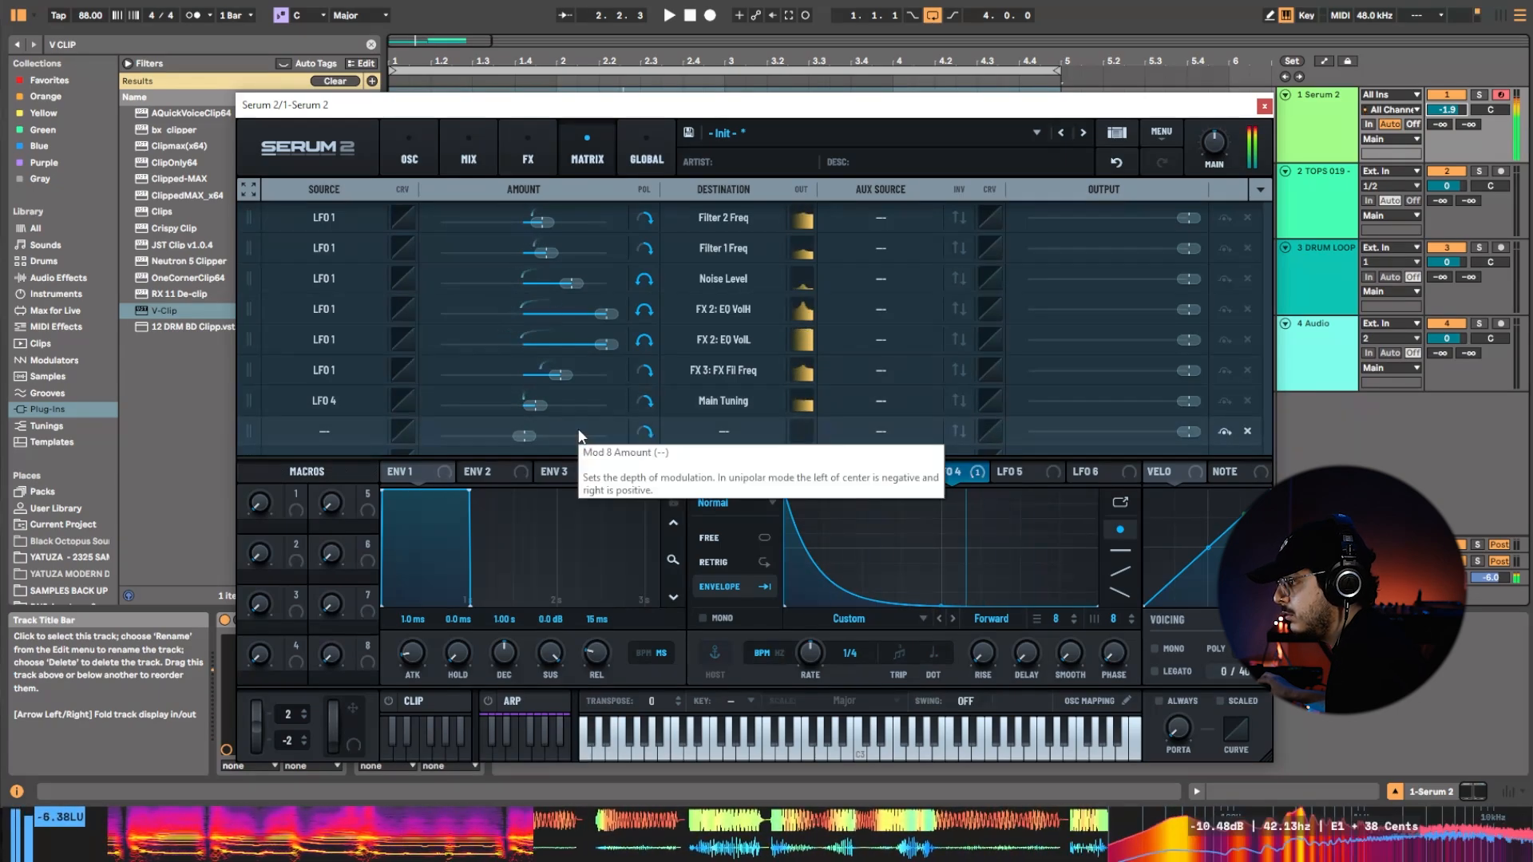
Set LFO 1's rate to 1/8 and close the Serum 2 window.
{"action": "left_click", "coordinate": [409, 142]}
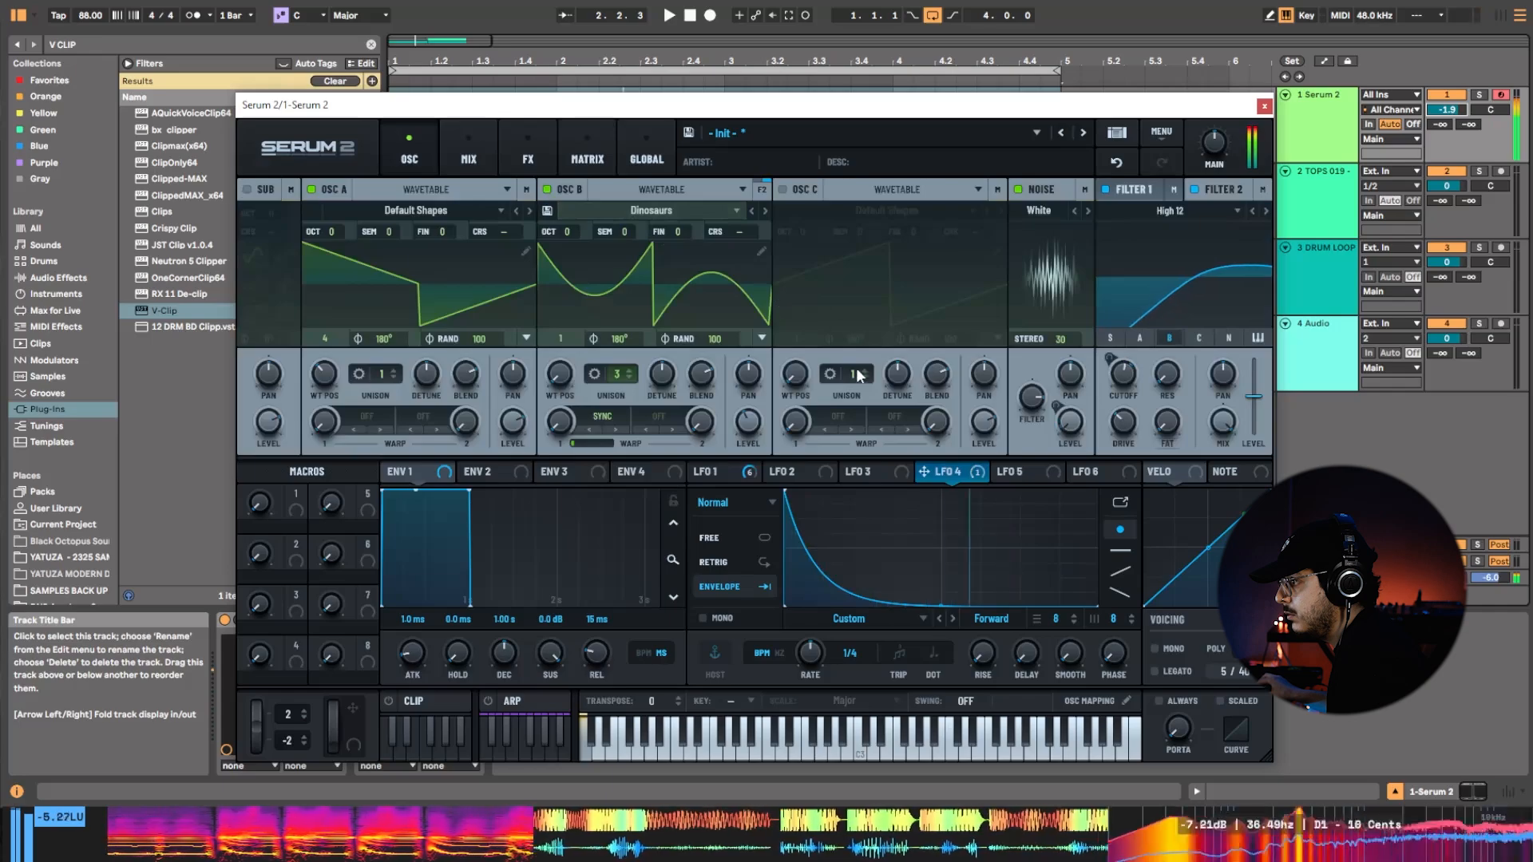
{"action": "left_click", "coordinate": [748, 475]}
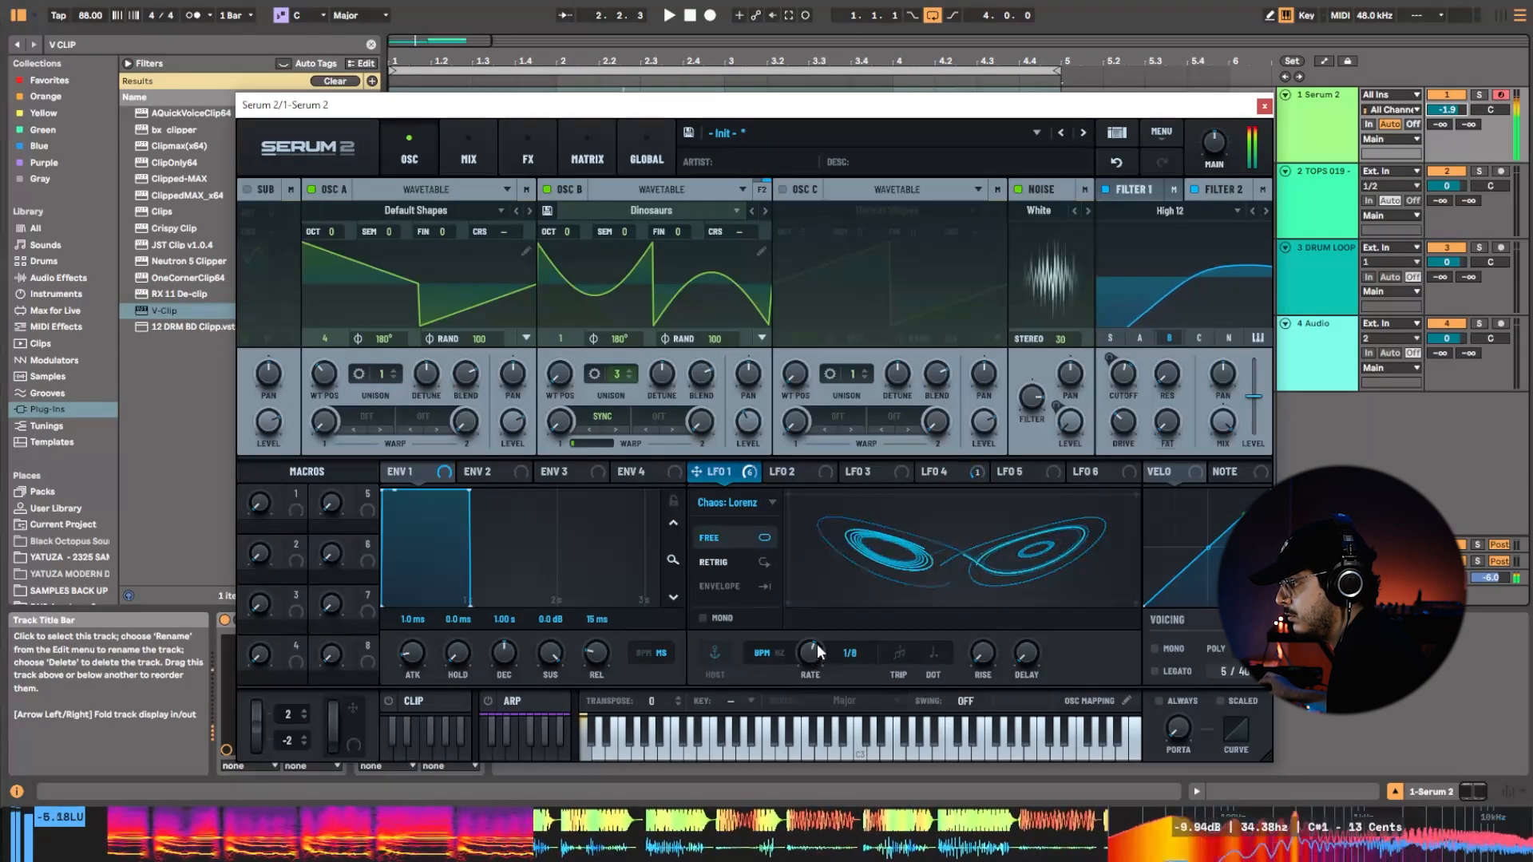
{"action": "left_click", "coordinate": [1265, 106]}
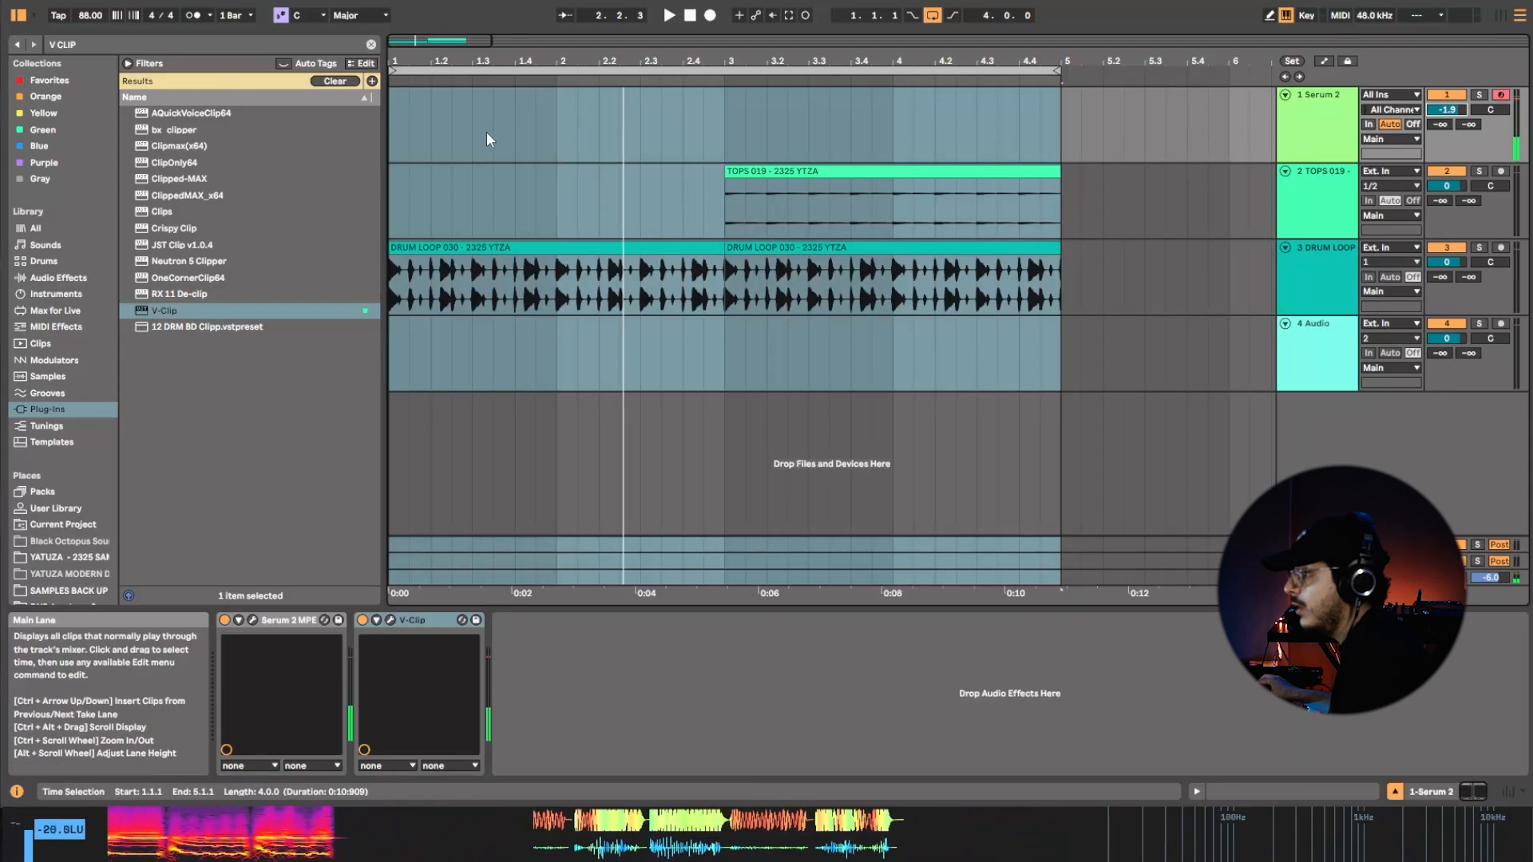
Create an empty MIDI clip from 1.2.1 to 5.1.1 on the Serum 2 track and show its low octaves in an enlarged note editor.
{"action": "mouse_move", "coordinate": [435, 122]}
{"action": "left_mouse_down"}
{"action": "mouse_move", "coordinate": [558, 104]}
{"action": "mouse_move", "coordinate": [1058, 127]}
{"action": "left_mouse_up"}
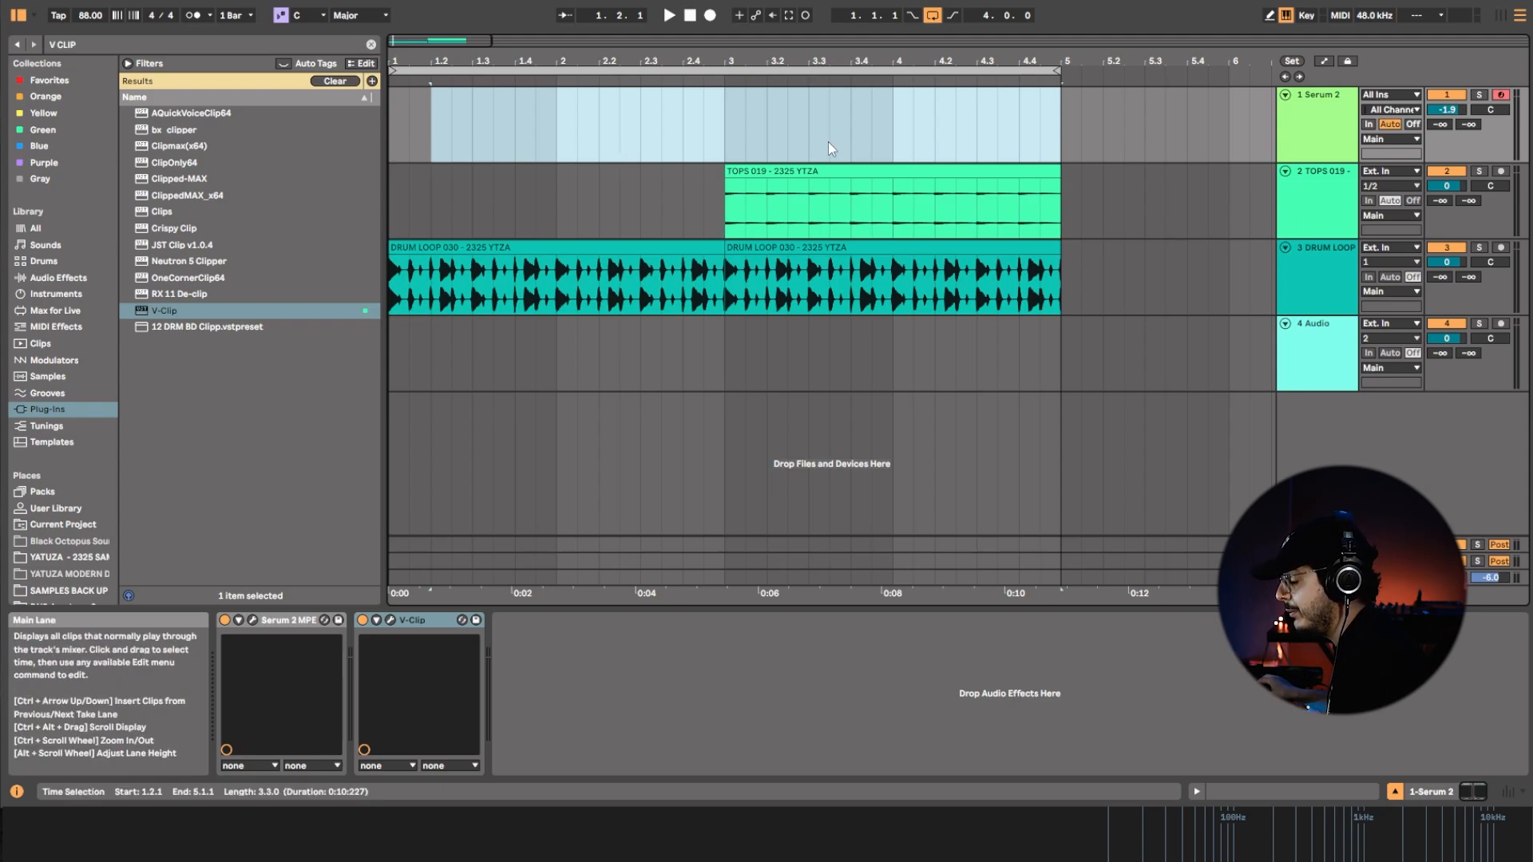
{"action": "double_click", "coordinate": [770, 117]}
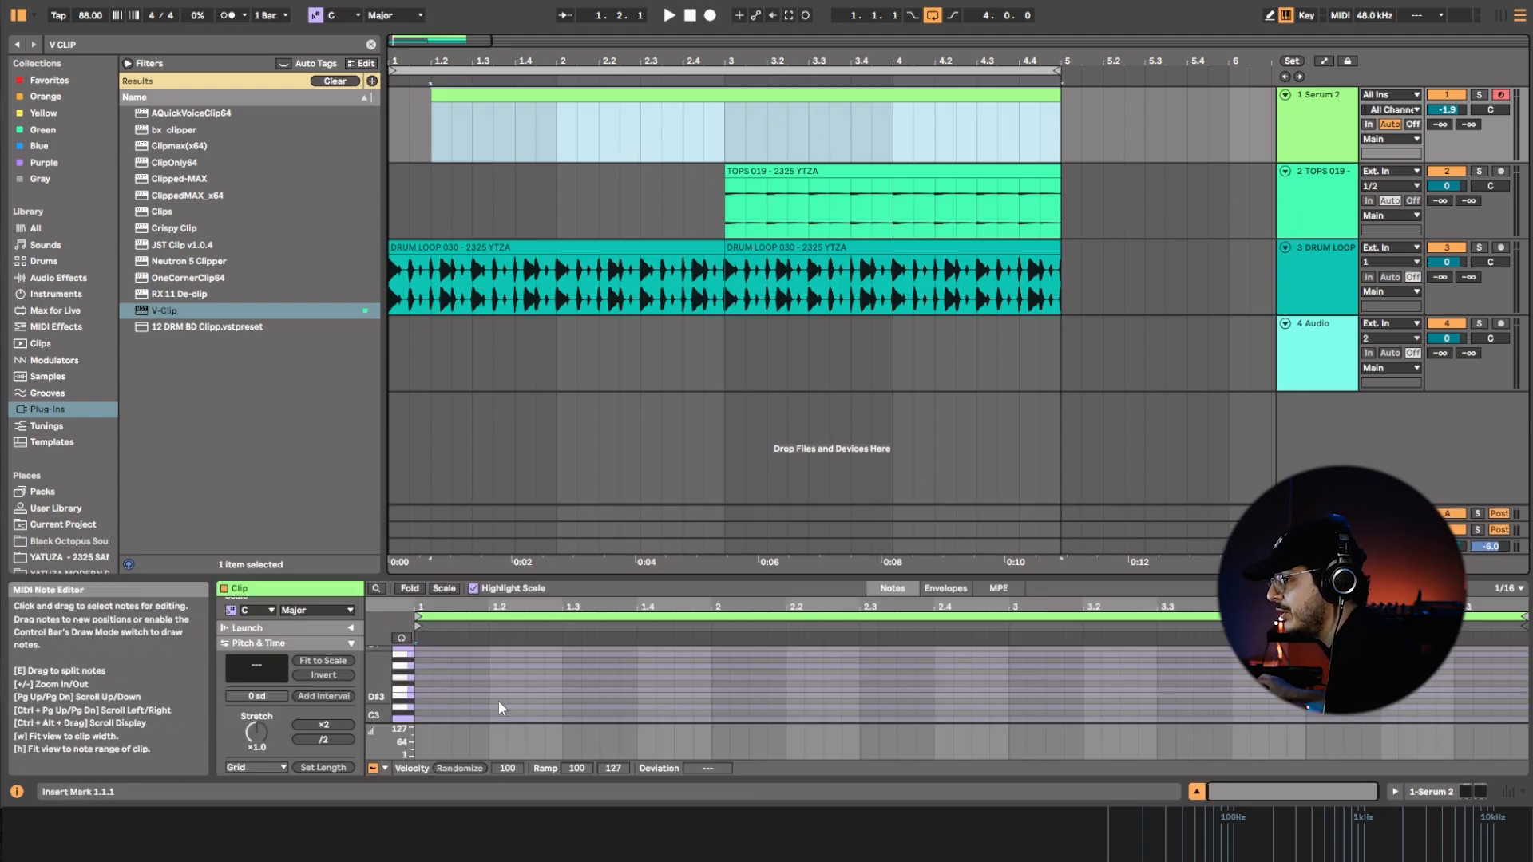
{"action": "left_click_drag", "start_coordinate": [746, 579], "coordinate": [746, 467]}
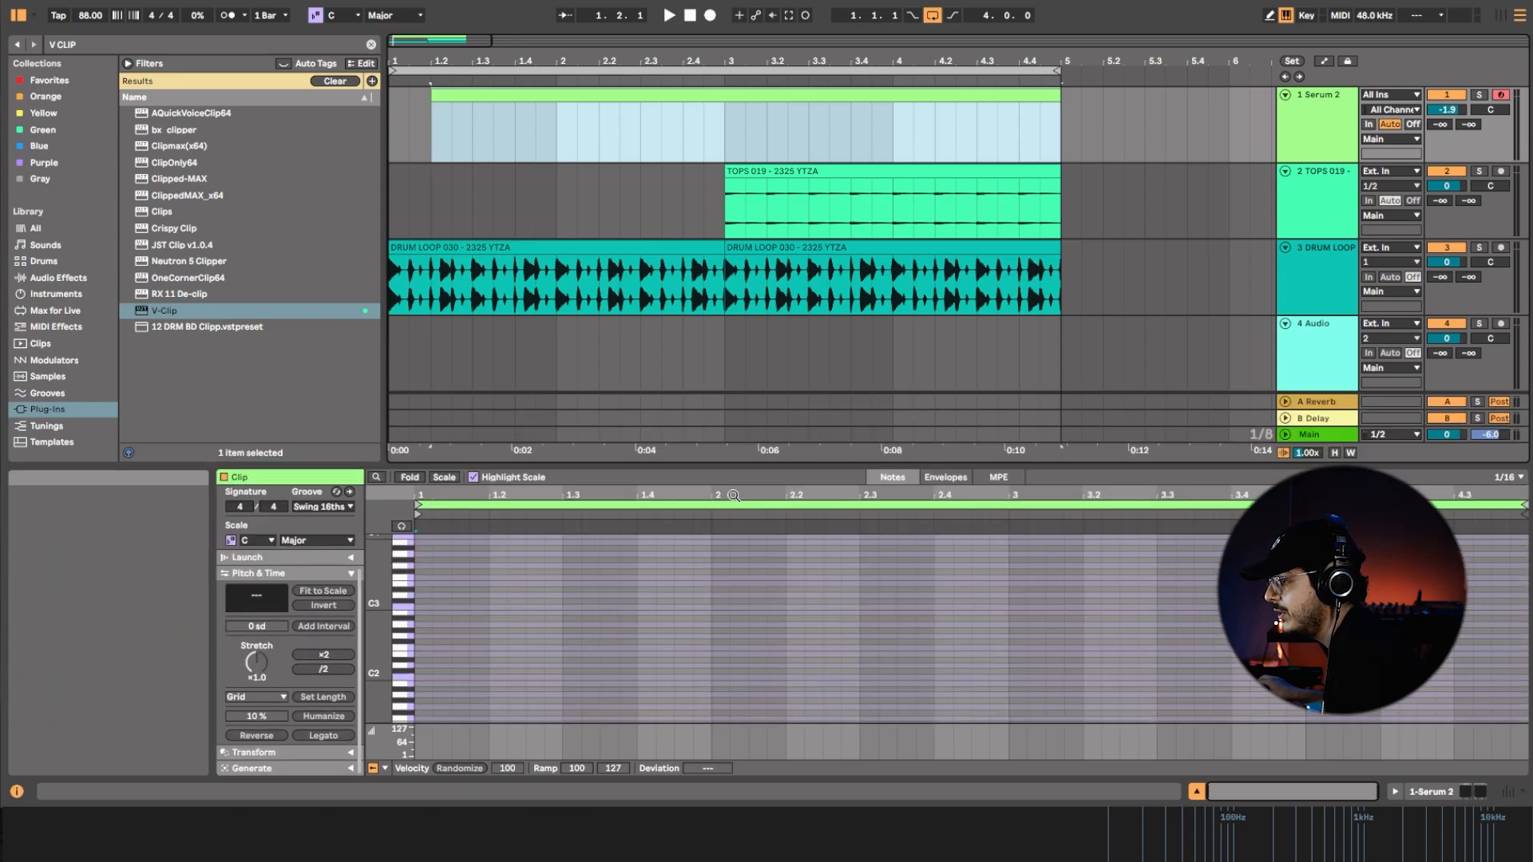
{"action": "scroll", "coordinate": [486, 676], "scroll_direction": "down", "scroll_amount": 5}
{"action": "scroll", "coordinate": [476, 676], "scroll_direction": "down", "scroll_amount": 3}
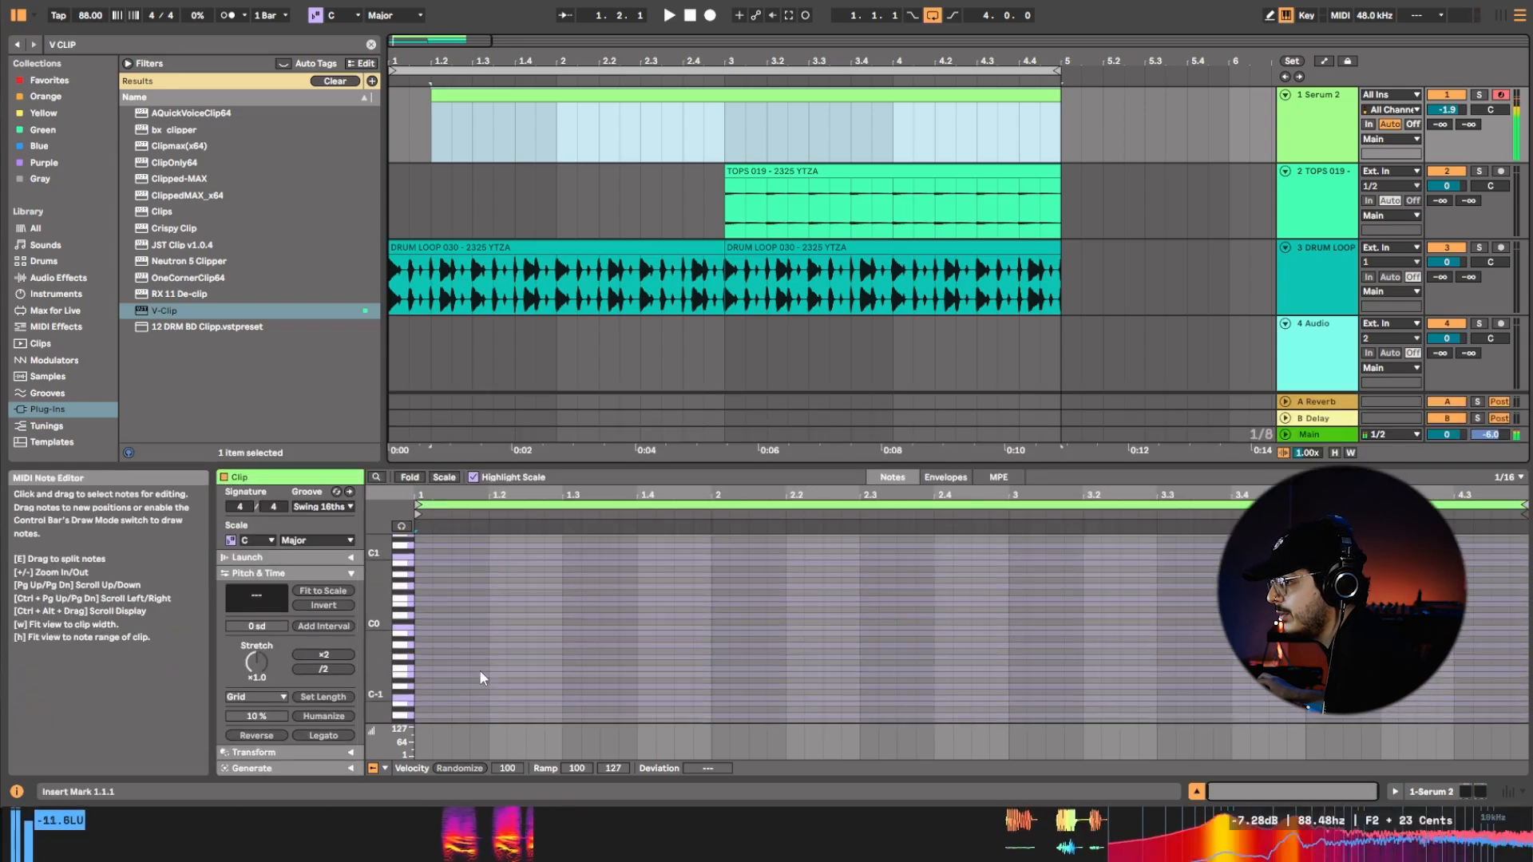
Add an F0 note from 1.1.2 to 1.2.1 within the clip and audition it with the drums.
{"action": "double_click", "coordinate": [444, 601]}
{"action": "left_click_drag", "start_coordinate": [447, 601], "coordinate": [489, 600]}
{"action": "key", "text": "space"}
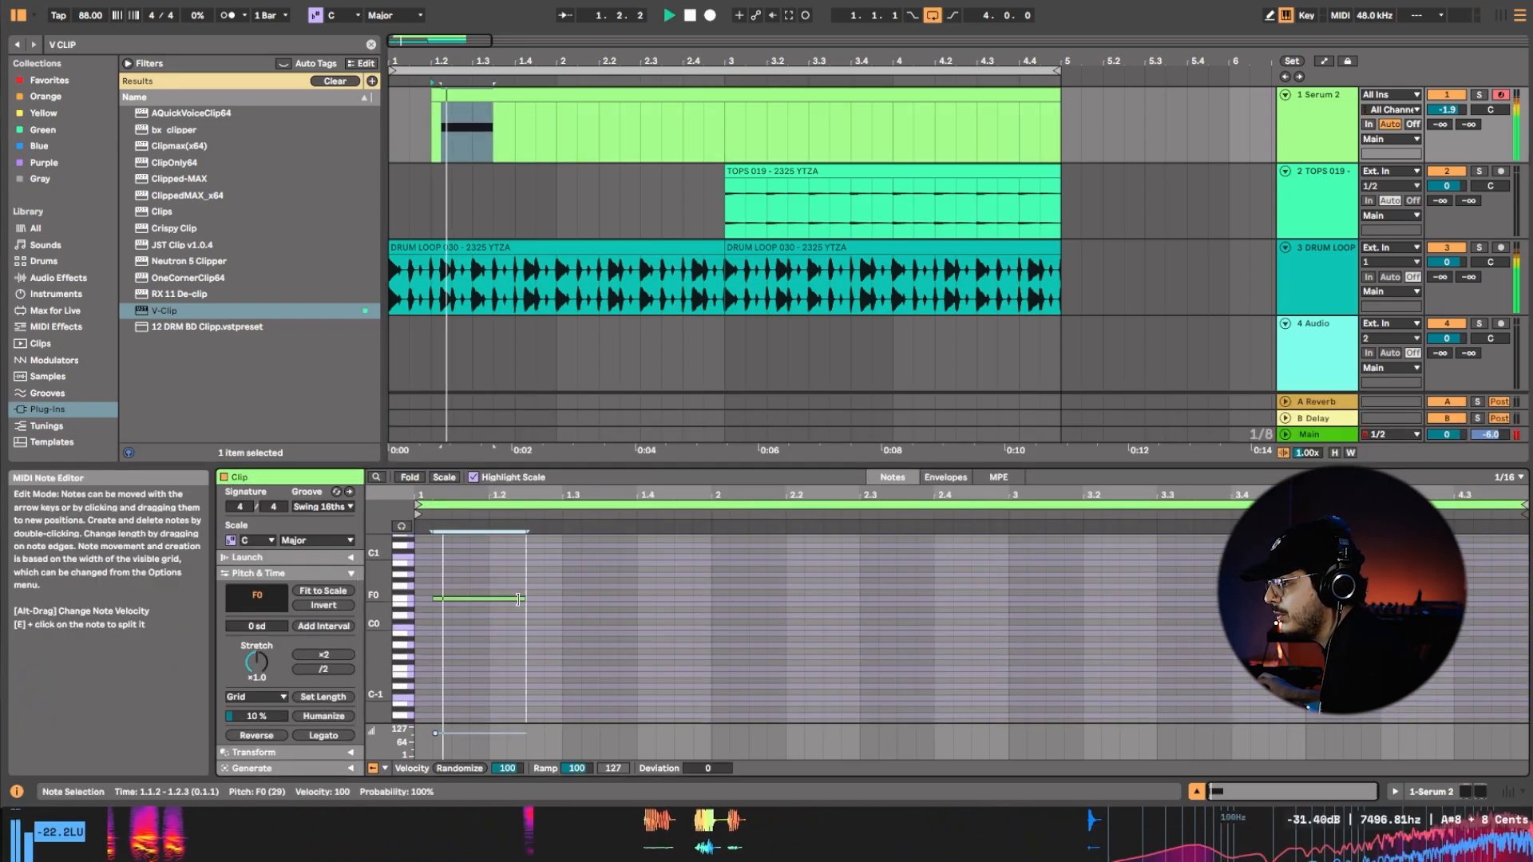
{"action": "left_click", "coordinate": [470, 609]}
{"action": "key", "text": "space"}
{"action": "key", "text": "space"}
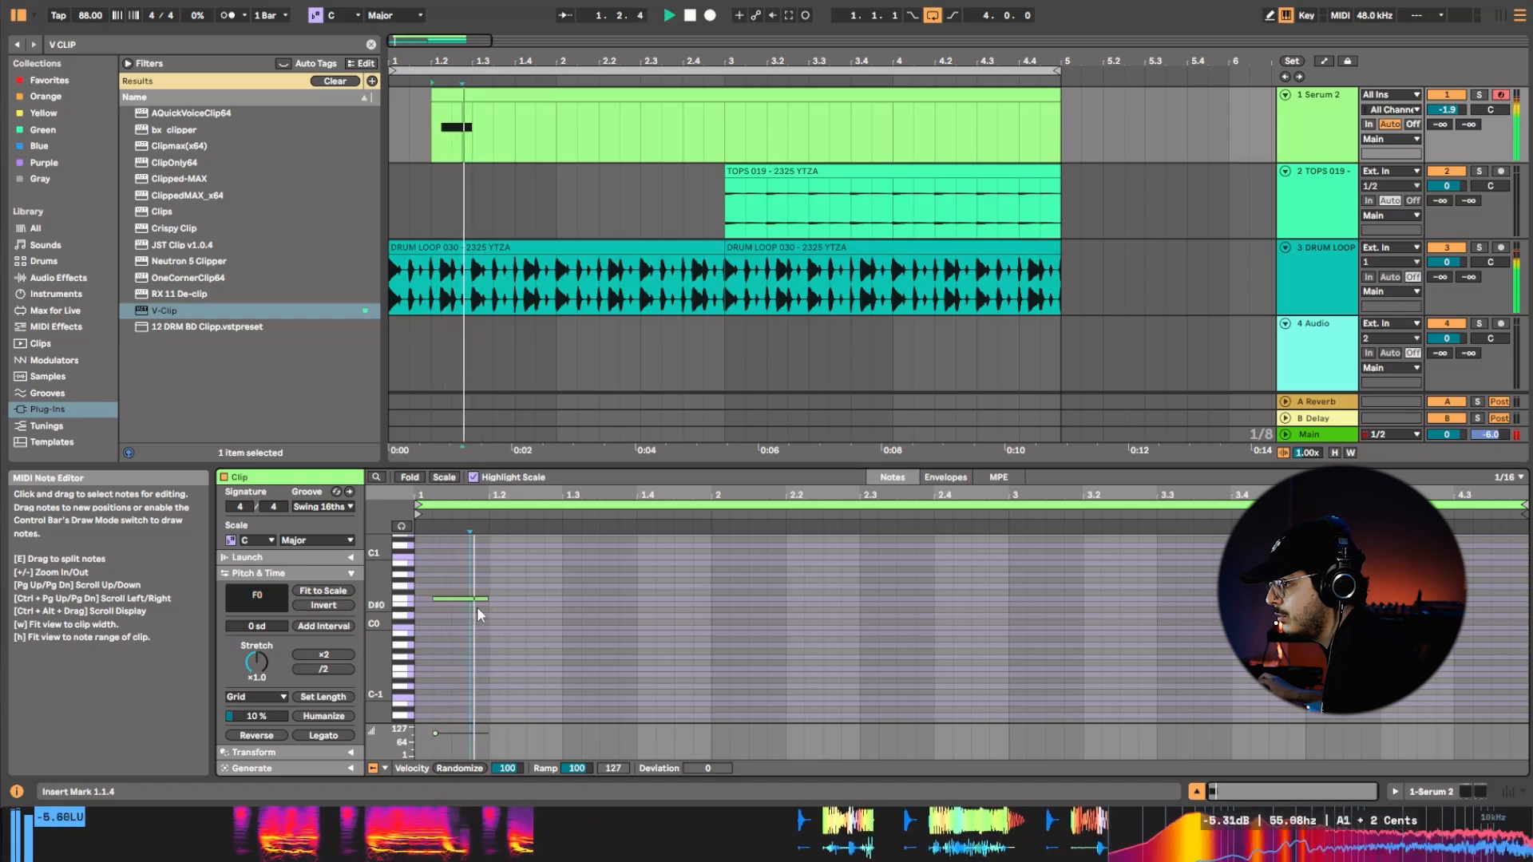
{"action": "key", "text": "space"}
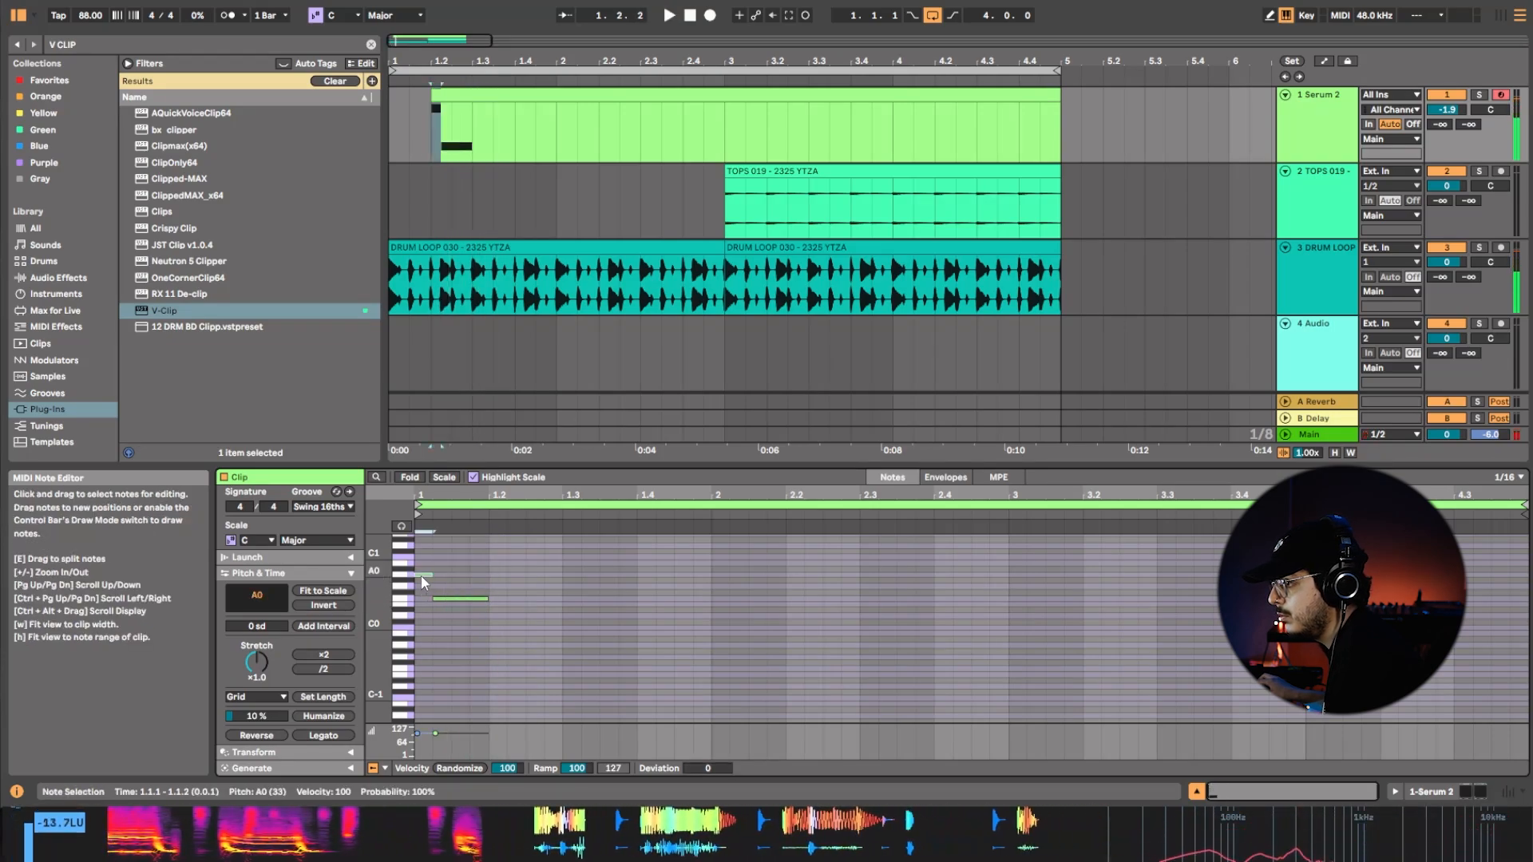
Try a short C1 note ahead of the F0 note in playback, and delete it.
{"action": "double_click", "coordinate": [420, 575]}
{"action": "left_click_drag", "start_coordinate": [425, 573], "coordinate": [436, 558]}
{"action": "key", "text": "space"}
{"action": "key", "text": "space"}
{"action": "key", "text": "space"}
{"action": "key", "text": "space"}
{"action": "key", "text": "space"}
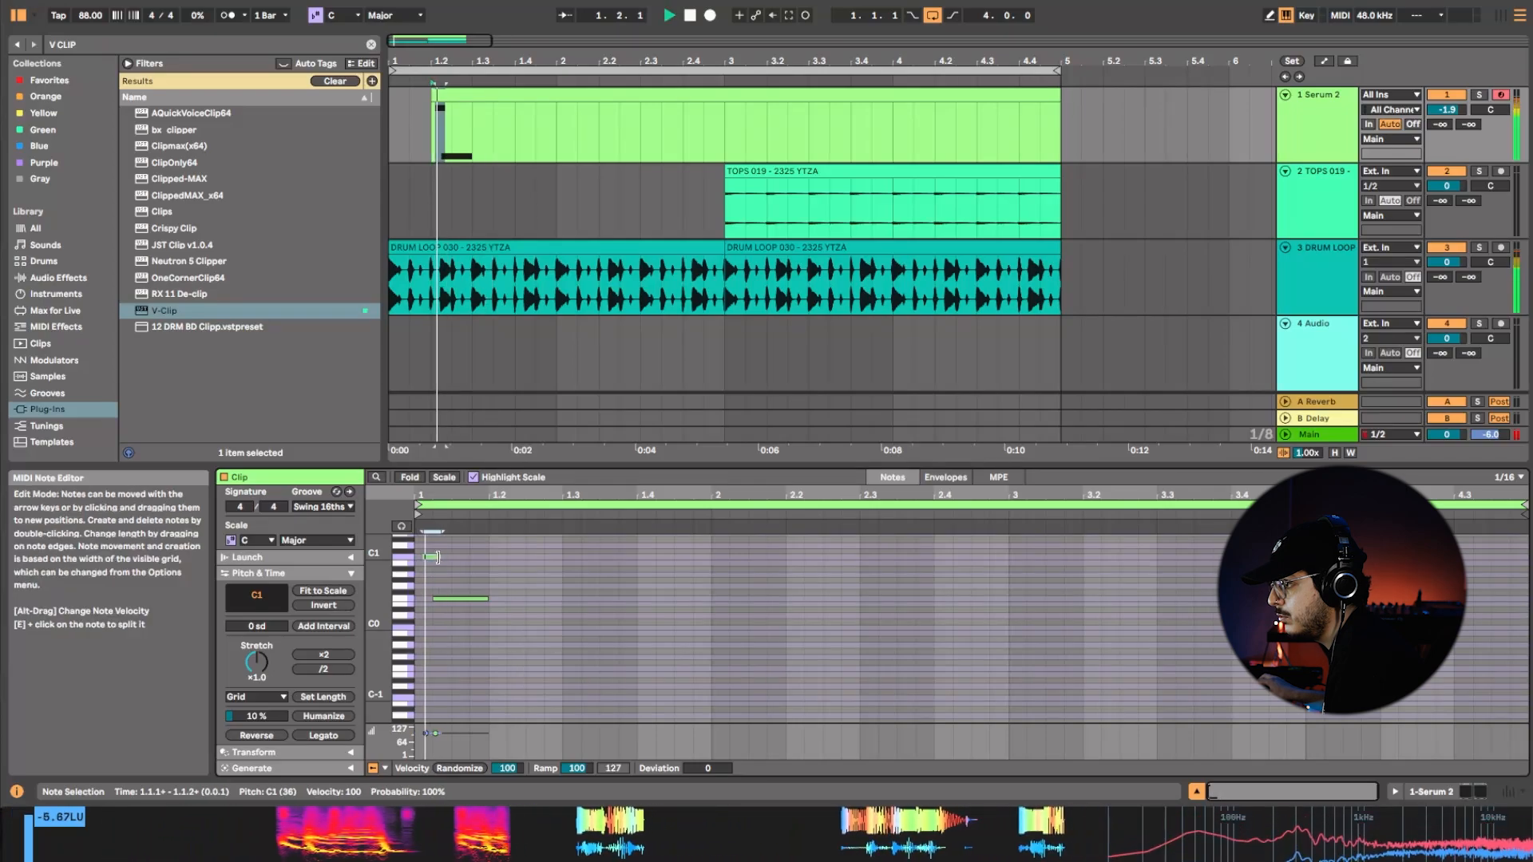
{"action": "key", "text": "space"}
{"action": "double_click", "coordinate": [438, 557]}
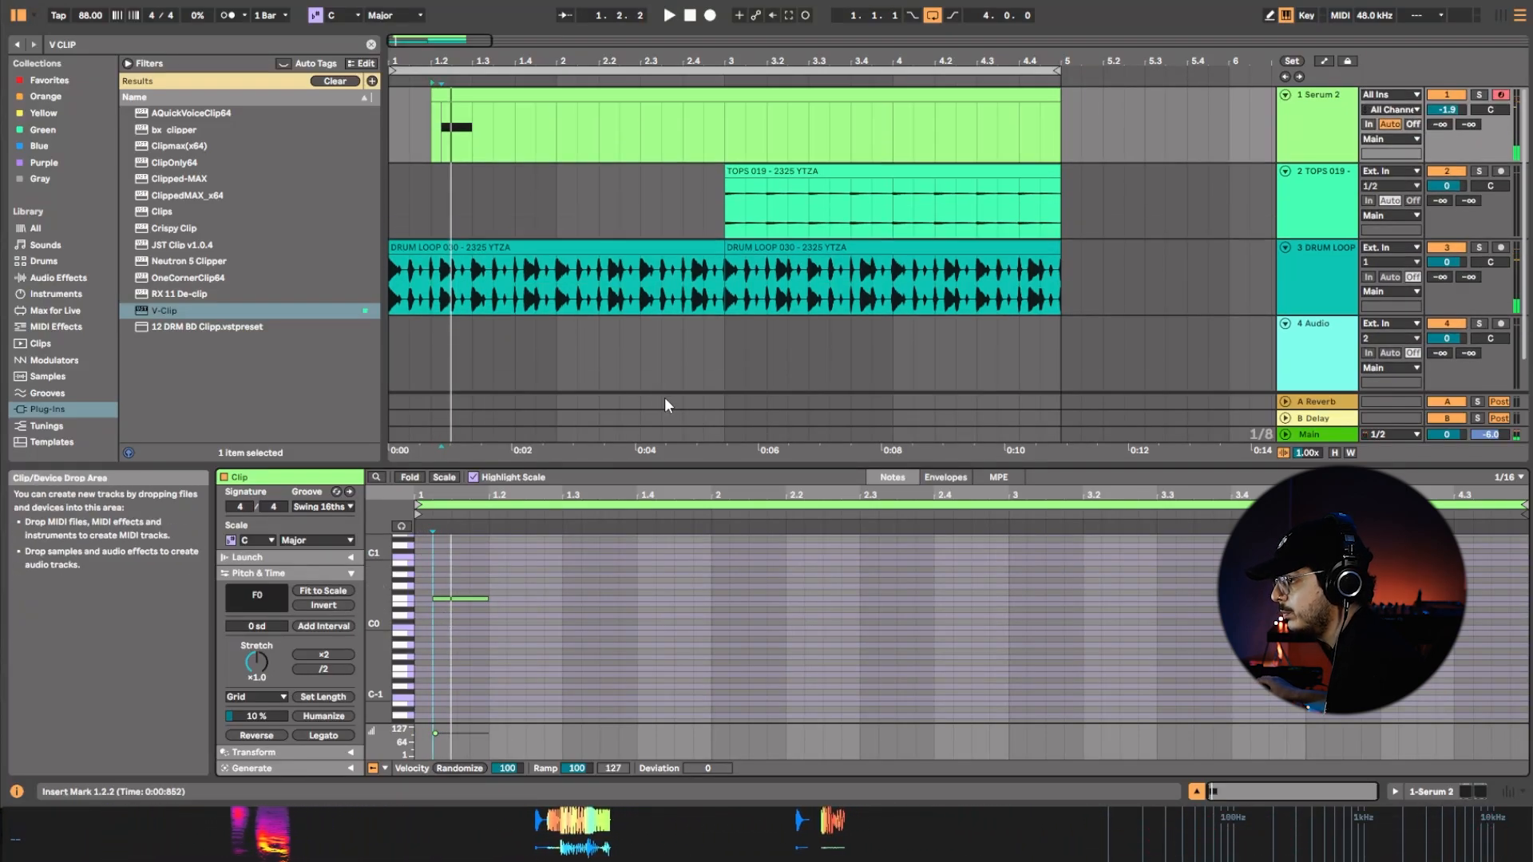
Duplicate the Serum 2 track and fit the copied clip between 1.1.1 and 1.1.3.
{"action": "key", "text": "space"}
{"action": "key", "text": "space"}
{"action": "left_click", "coordinate": [482, 599]}
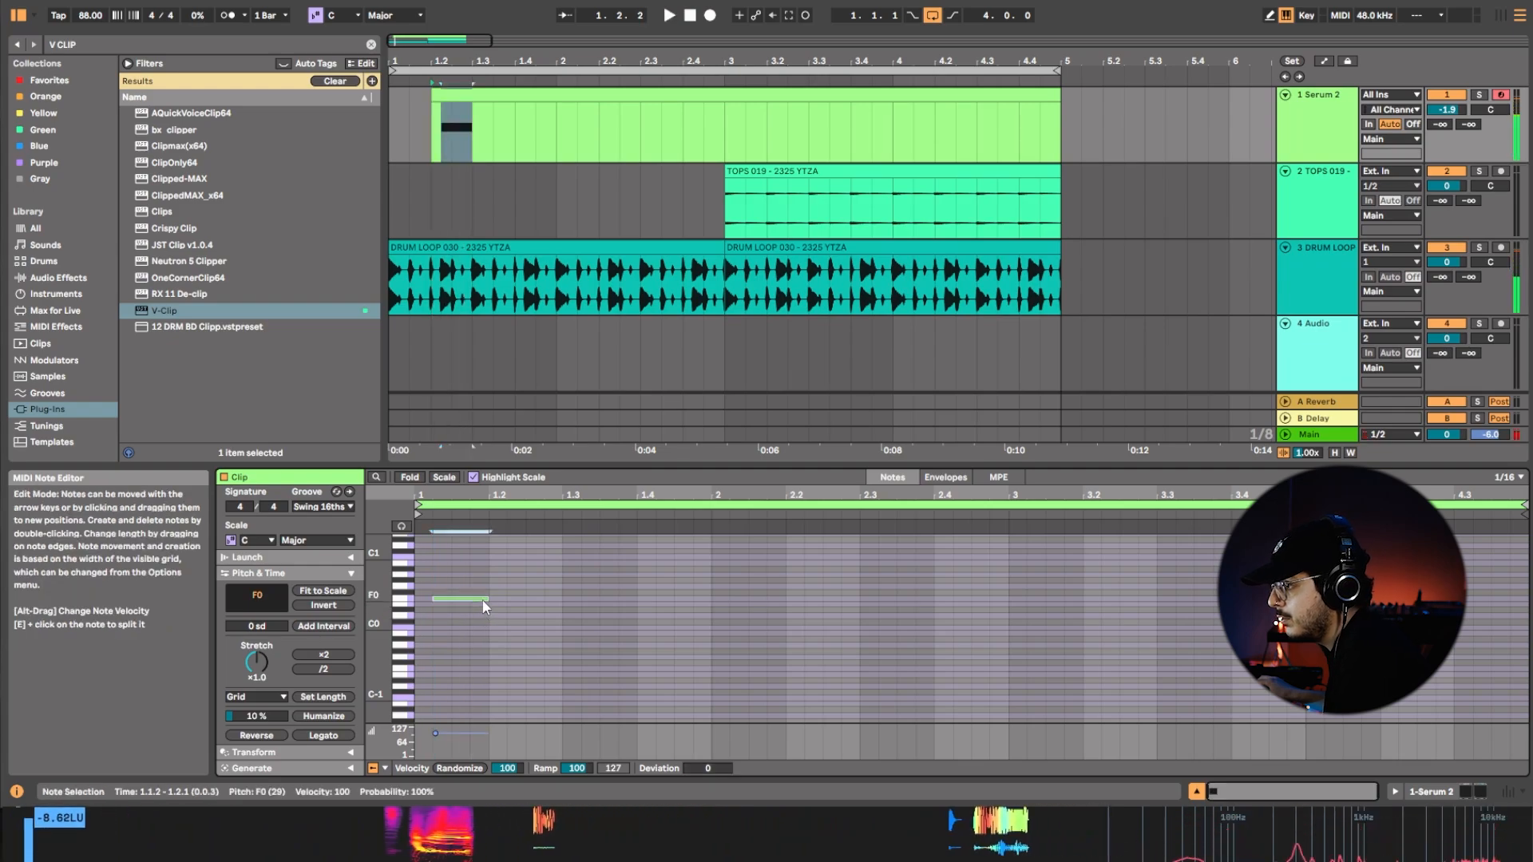
{"action": "right_click", "coordinate": [1315, 115]}
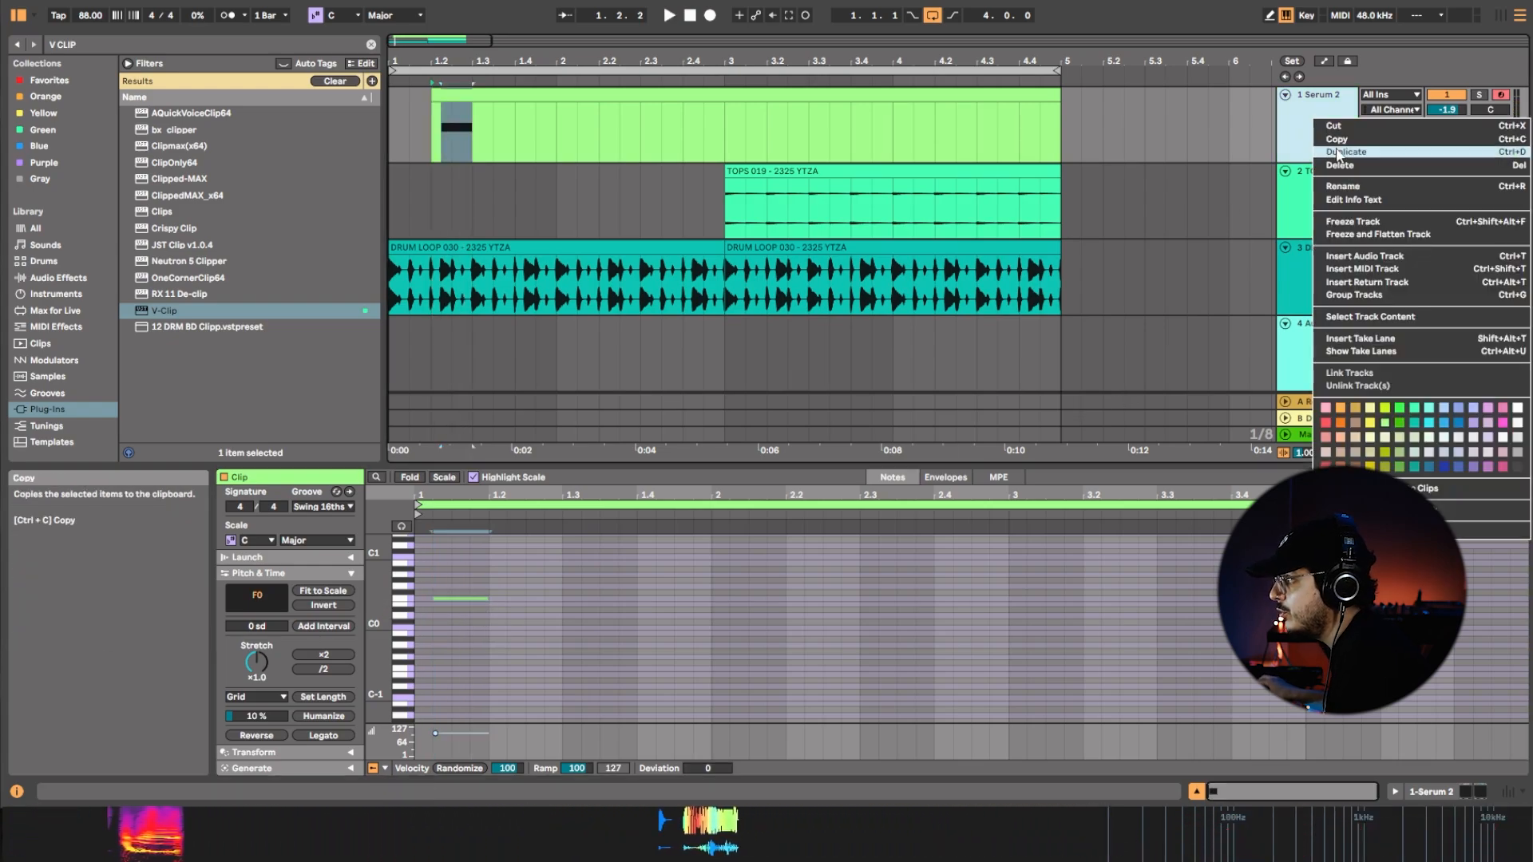
{"action": "left_click", "coordinate": [1337, 152]}
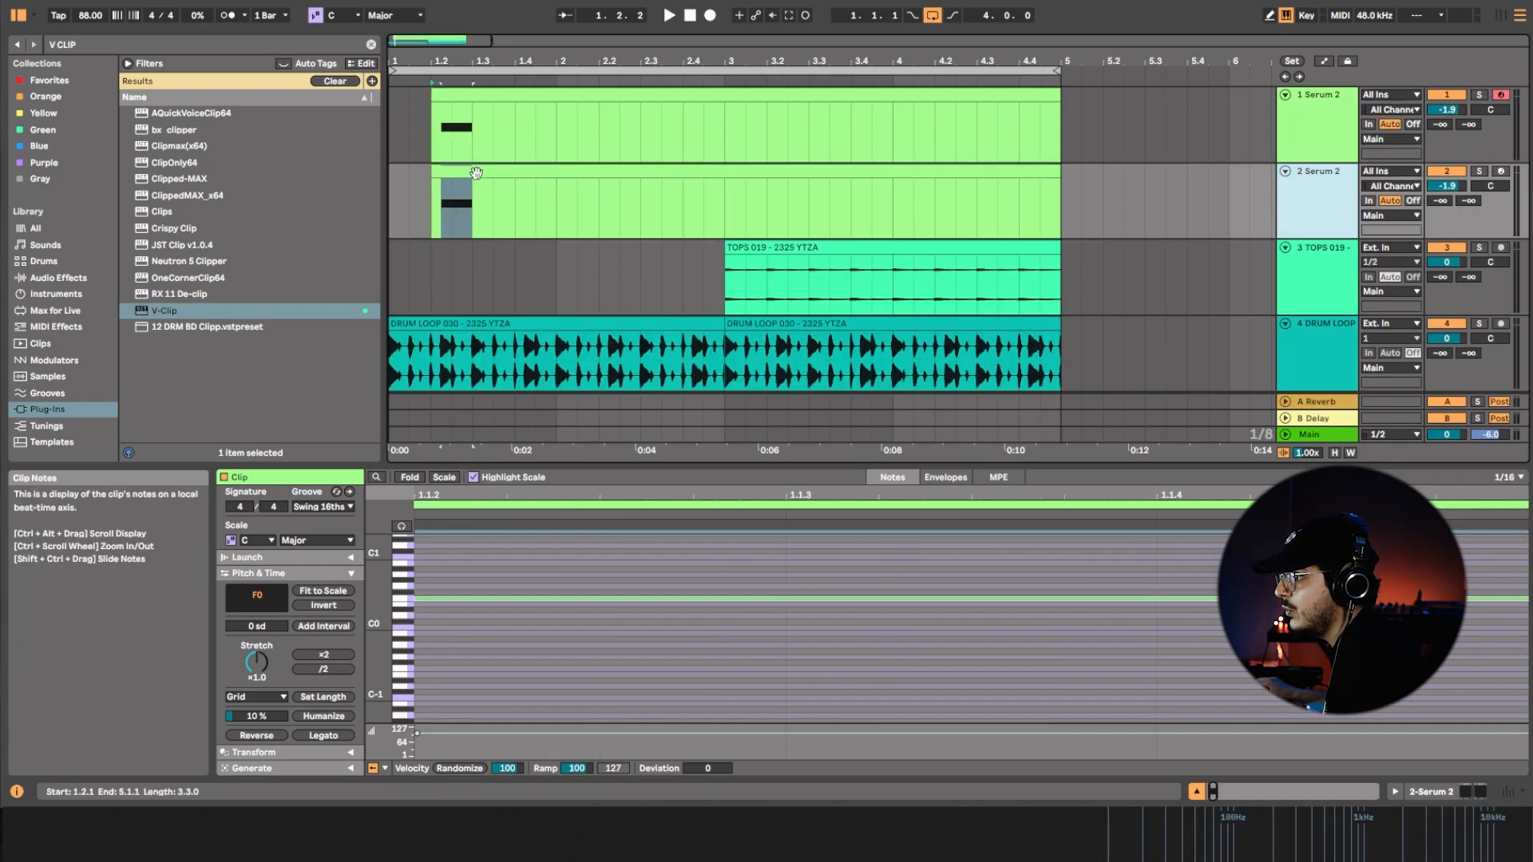
{"action": "left_click_drag", "start_coordinate": [500, 173], "coordinate": [457, 175]}
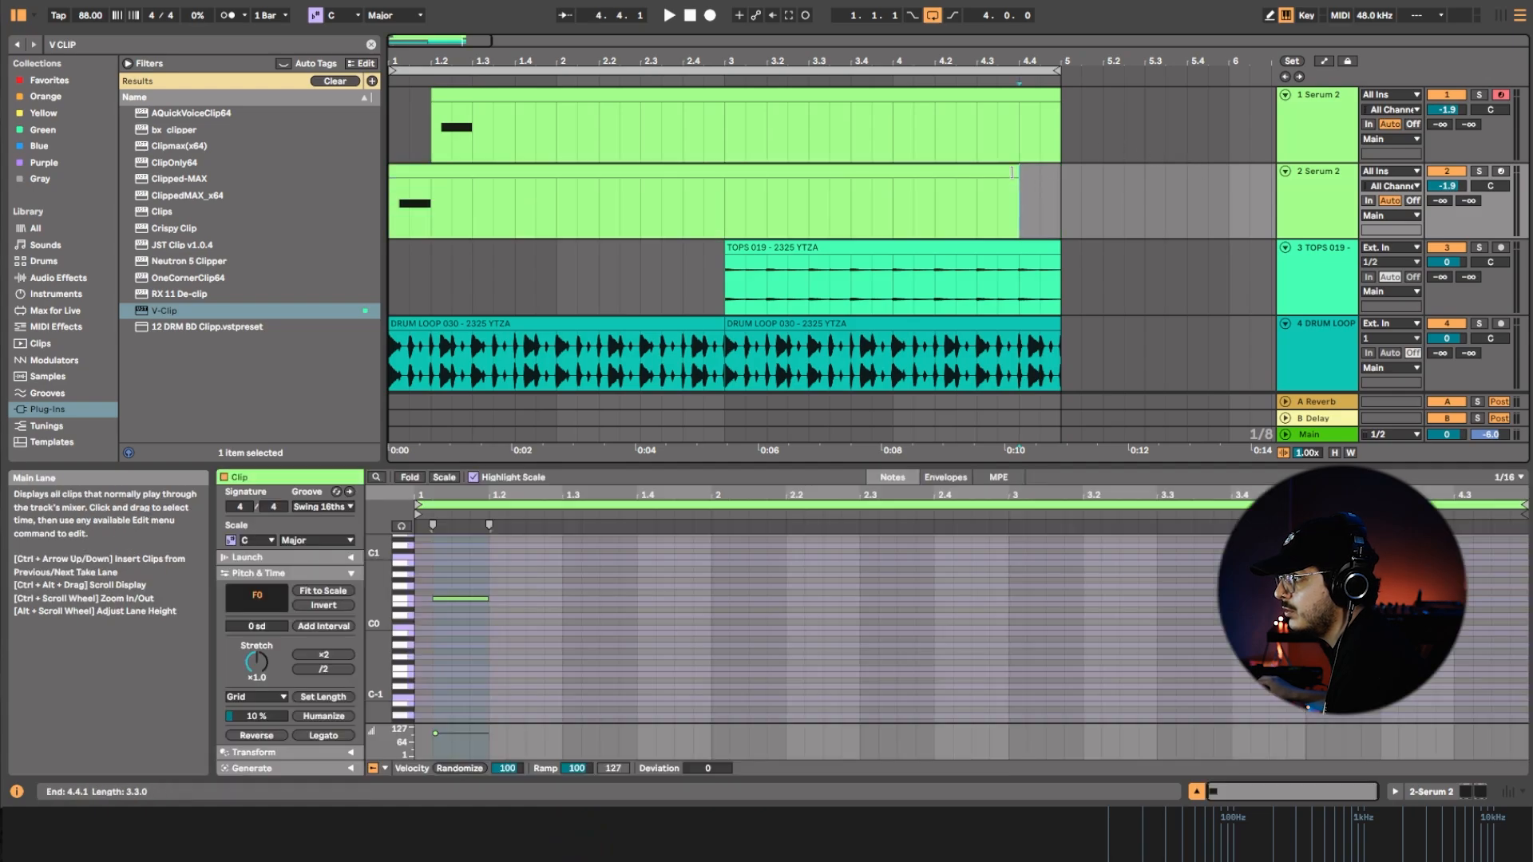
{"action": "left_click_drag", "start_coordinate": [1023, 184], "coordinate": [411, 185]}
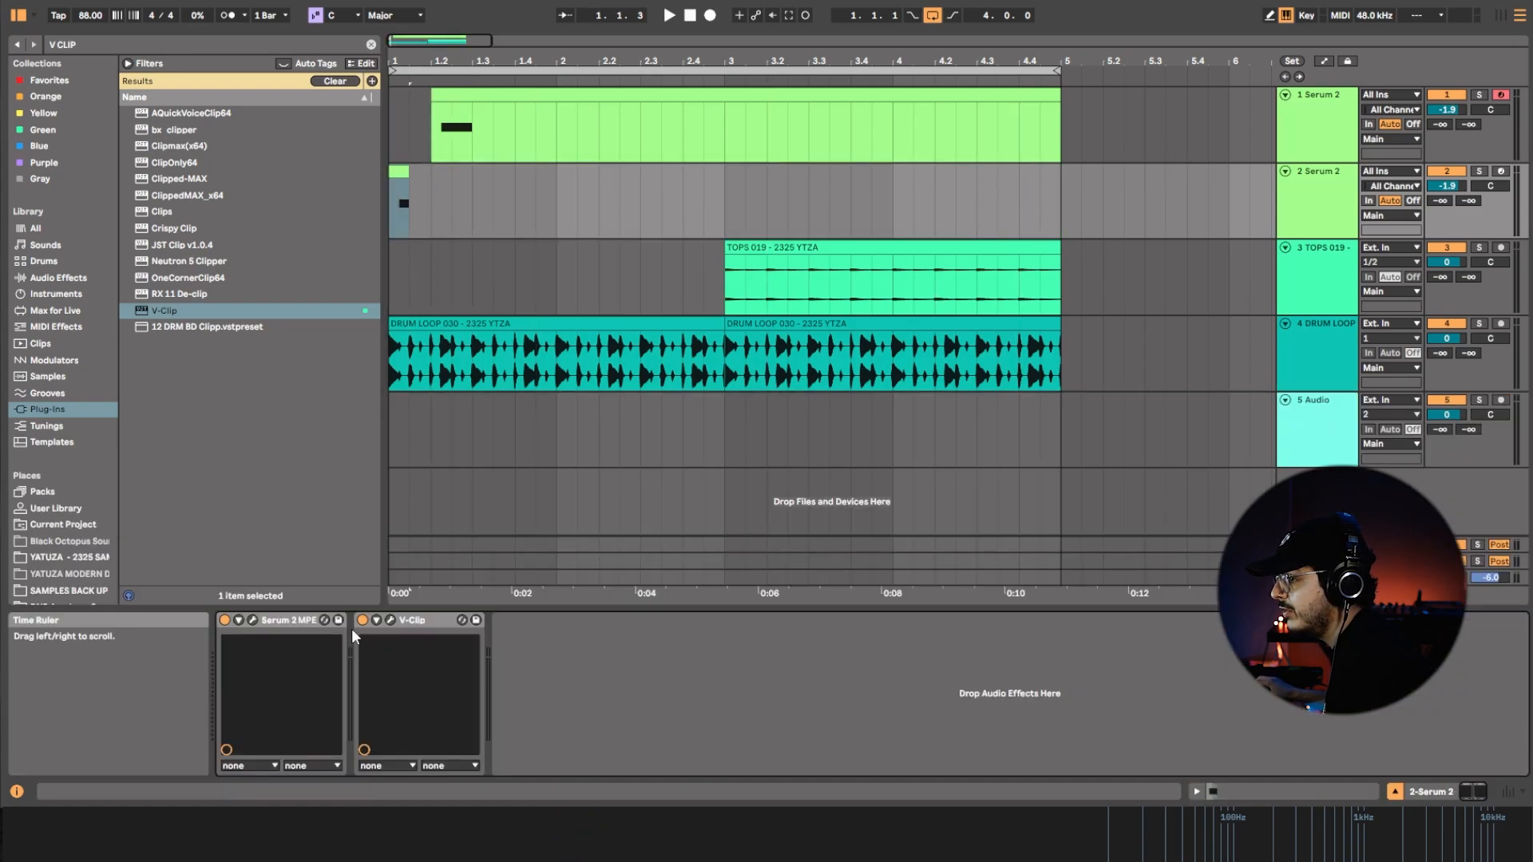
In the duplicate track's Serum 2, turn off oscillator B and set LFO 1's type to Normal.
{"action": "left_click", "coordinate": [253, 621]}
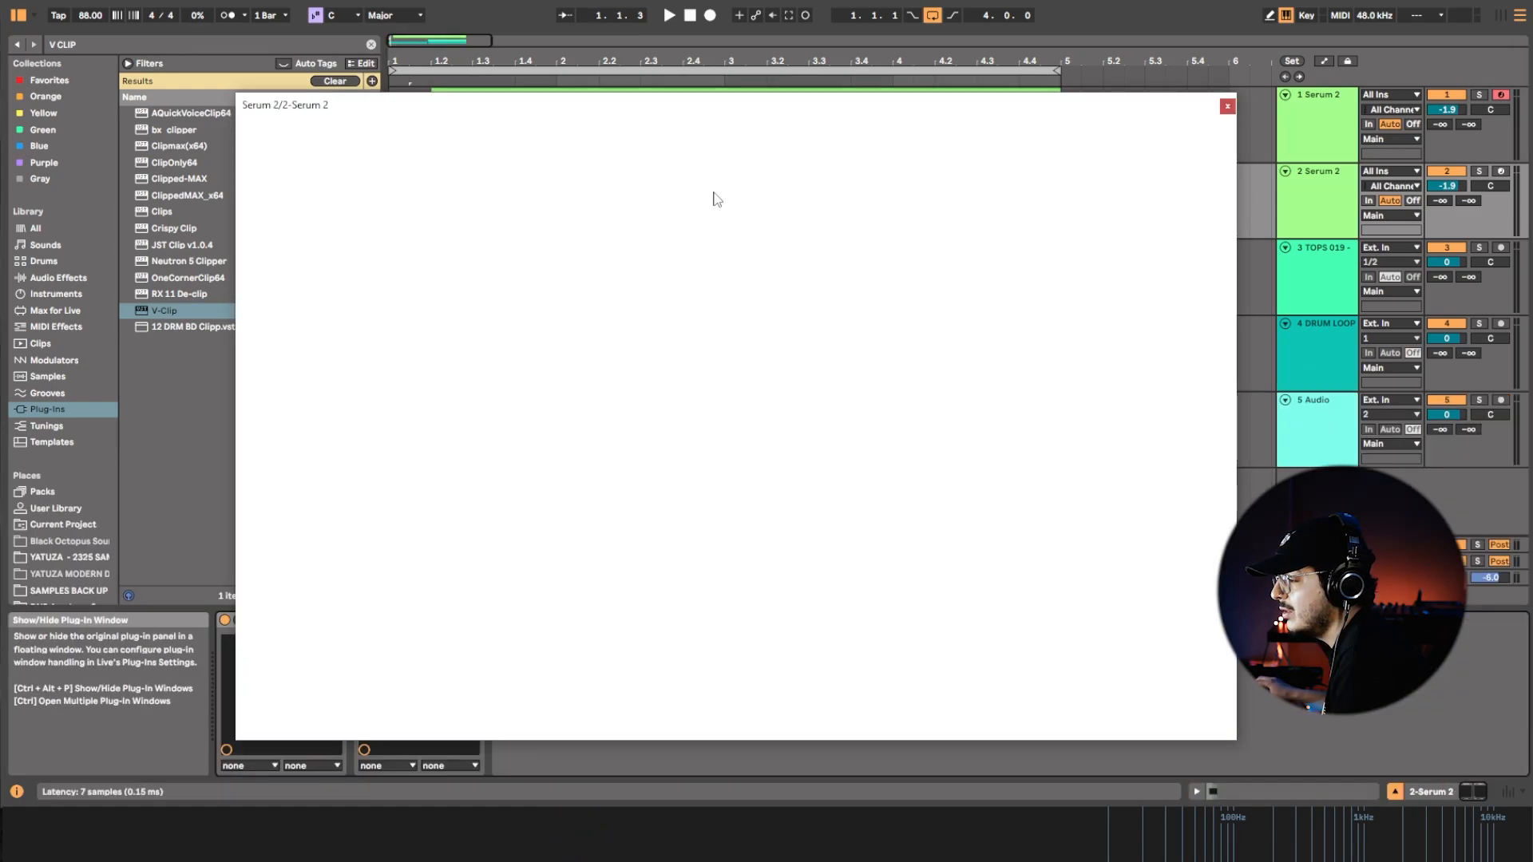
{"action": "left_click", "coordinate": [536, 188]}
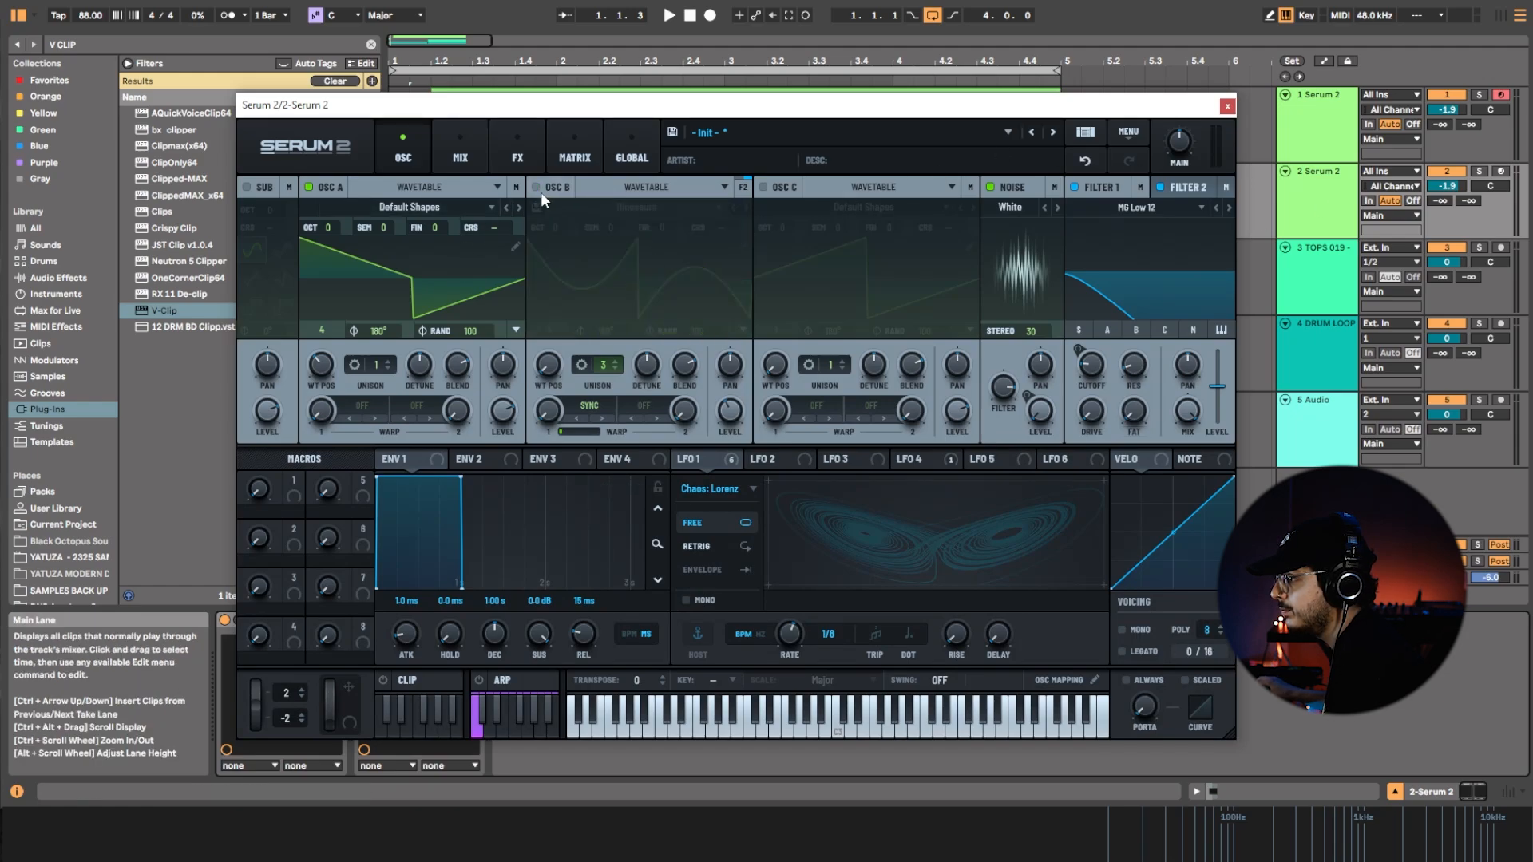
{"action": "left_click", "coordinate": [711, 488]}
{"action": "left_click", "coordinate": [723, 512]}
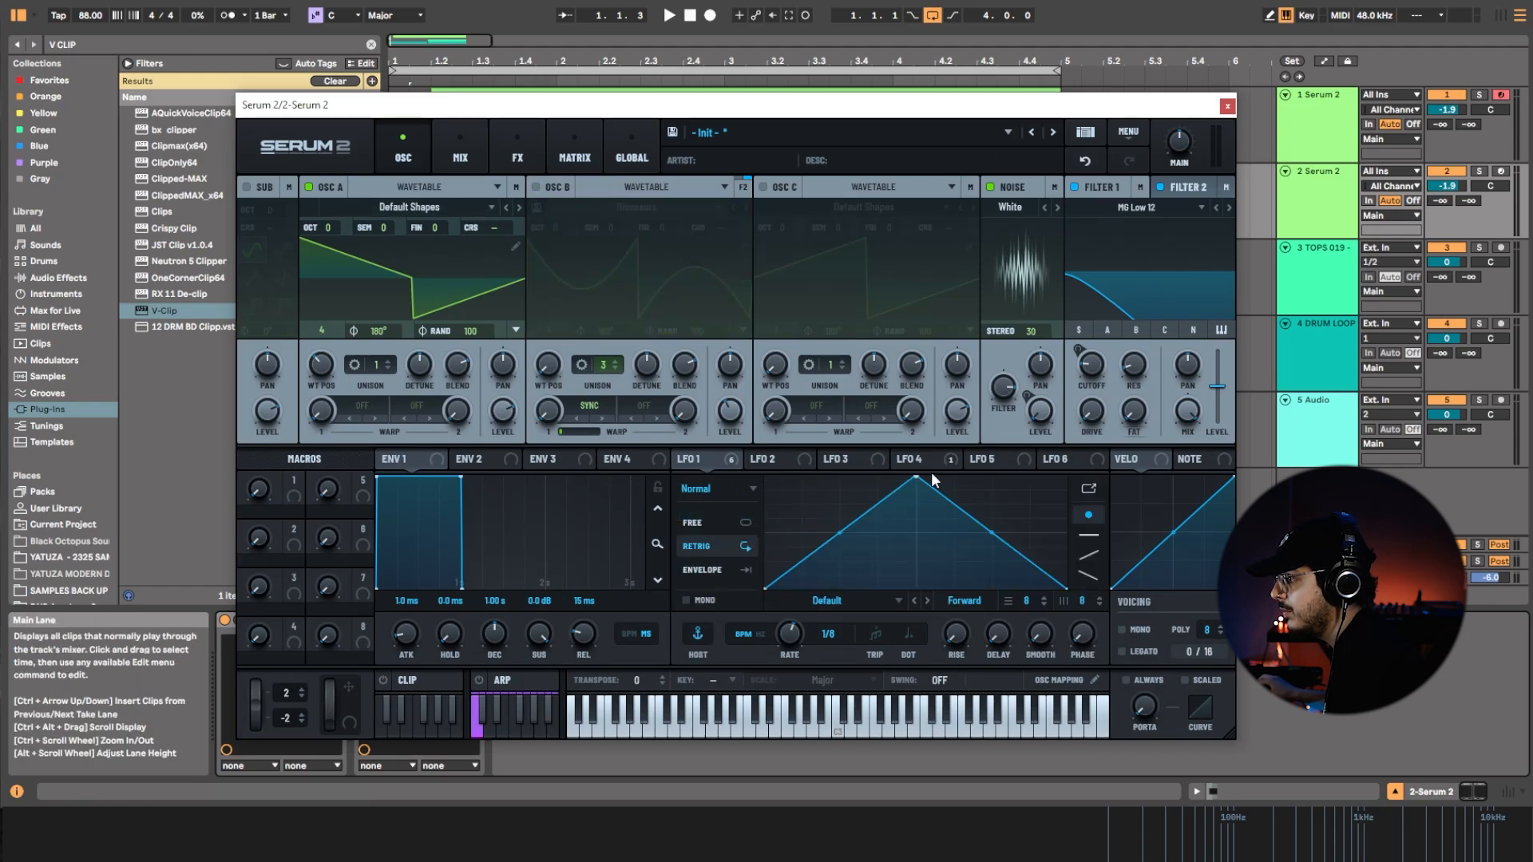
Reshape LFO 1 into a short curved rise with an early peak and gradual decay, auditioning the duplicate track soloed.
{"action": "left_click_drag", "start_coordinate": [910, 480], "coordinate": [799, 477]}
{"action": "left_click_drag", "start_coordinate": [933, 533], "coordinate": [929, 546]}
{"action": "key", "text": "space"}
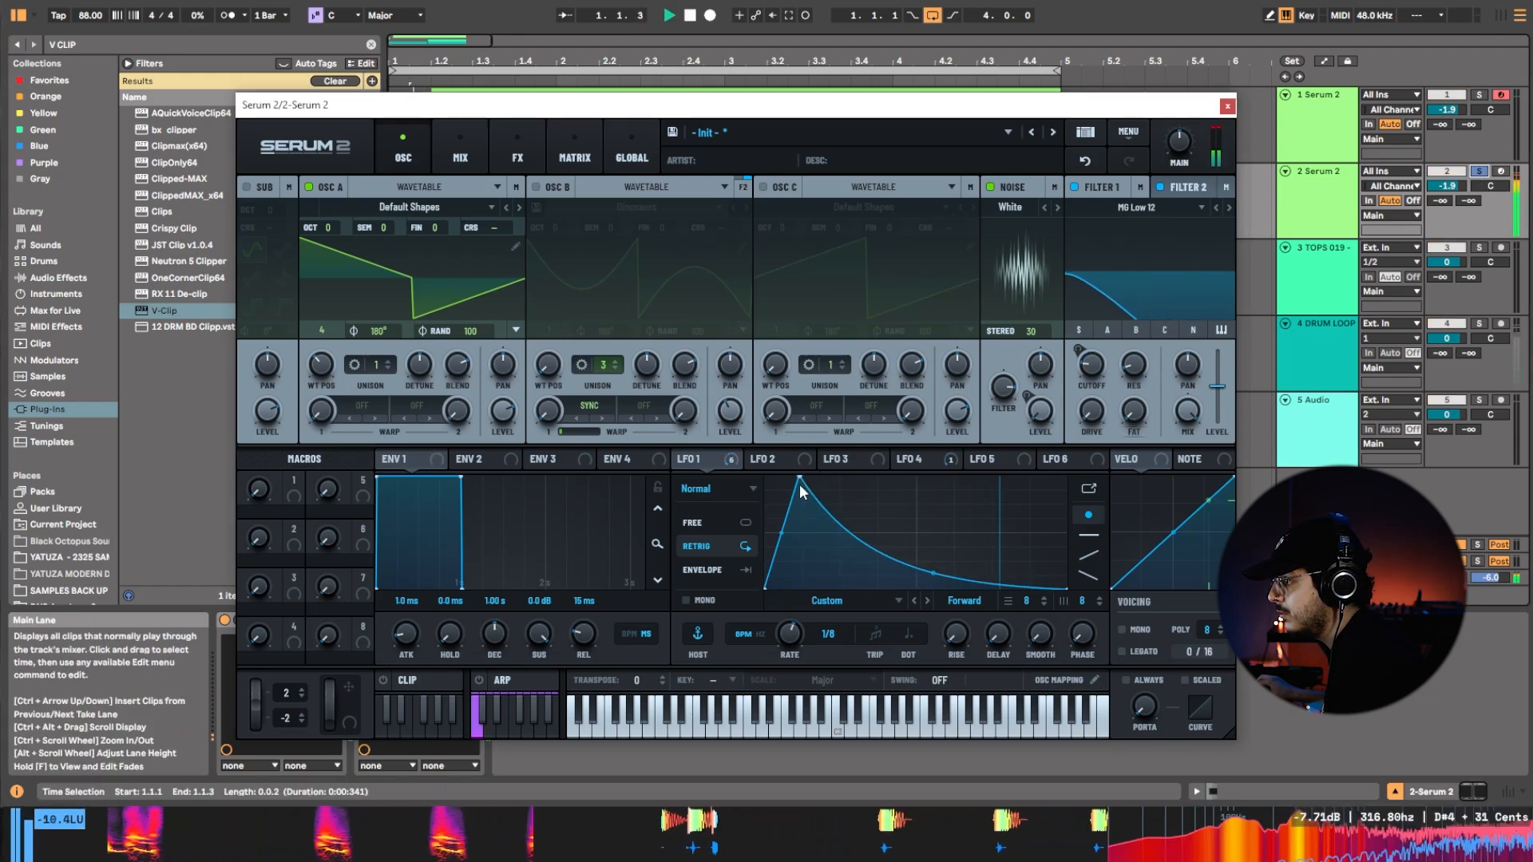
{"action": "left_click_drag", "start_coordinate": [800, 477], "coordinate": [827, 459]}
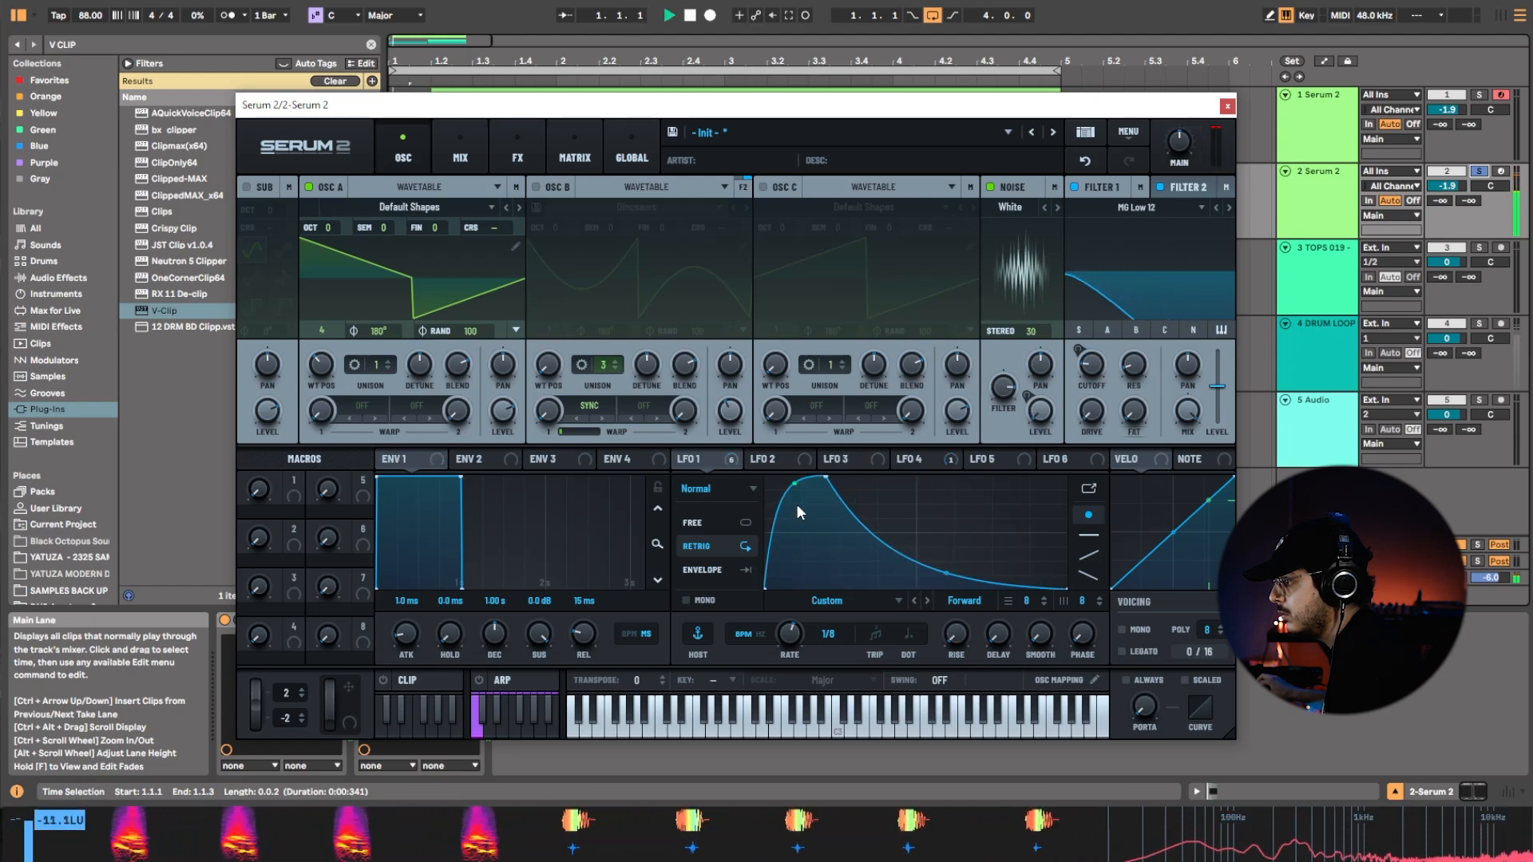
{"action": "left_click_drag", "start_coordinate": [815, 539], "coordinate": [816, 541]}
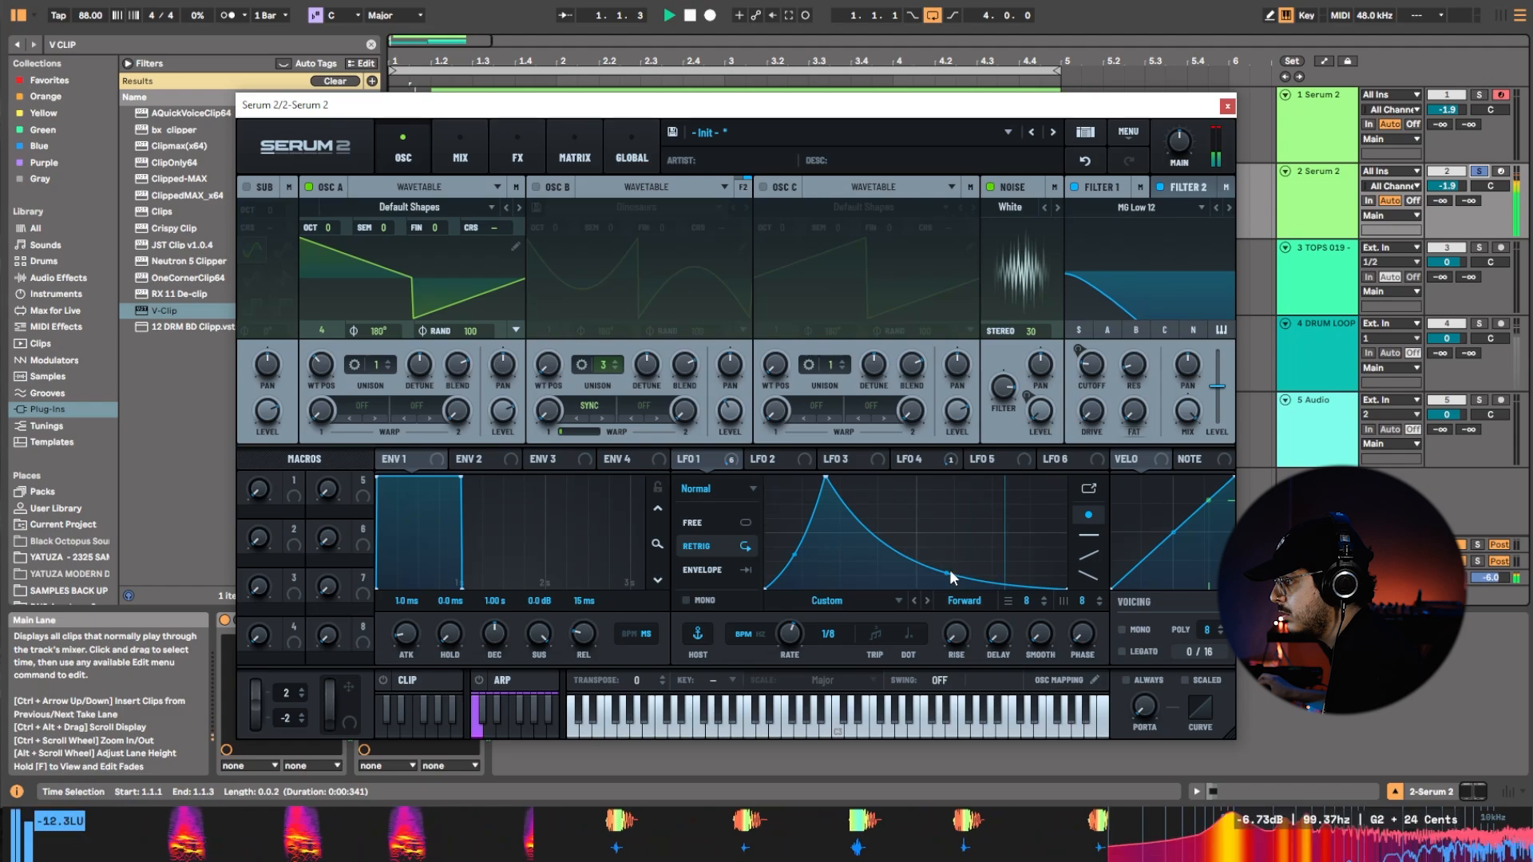
{"action": "mouse_move", "coordinate": [950, 568]}
{"action": "left_mouse_down"}
{"action": "mouse_move", "coordinate": [957, 543]}
{"action": "mouse_move", "coordinate": [960, 559]}
{"action": "left_mouse_up"}
{"action": "key", "text": "space"}
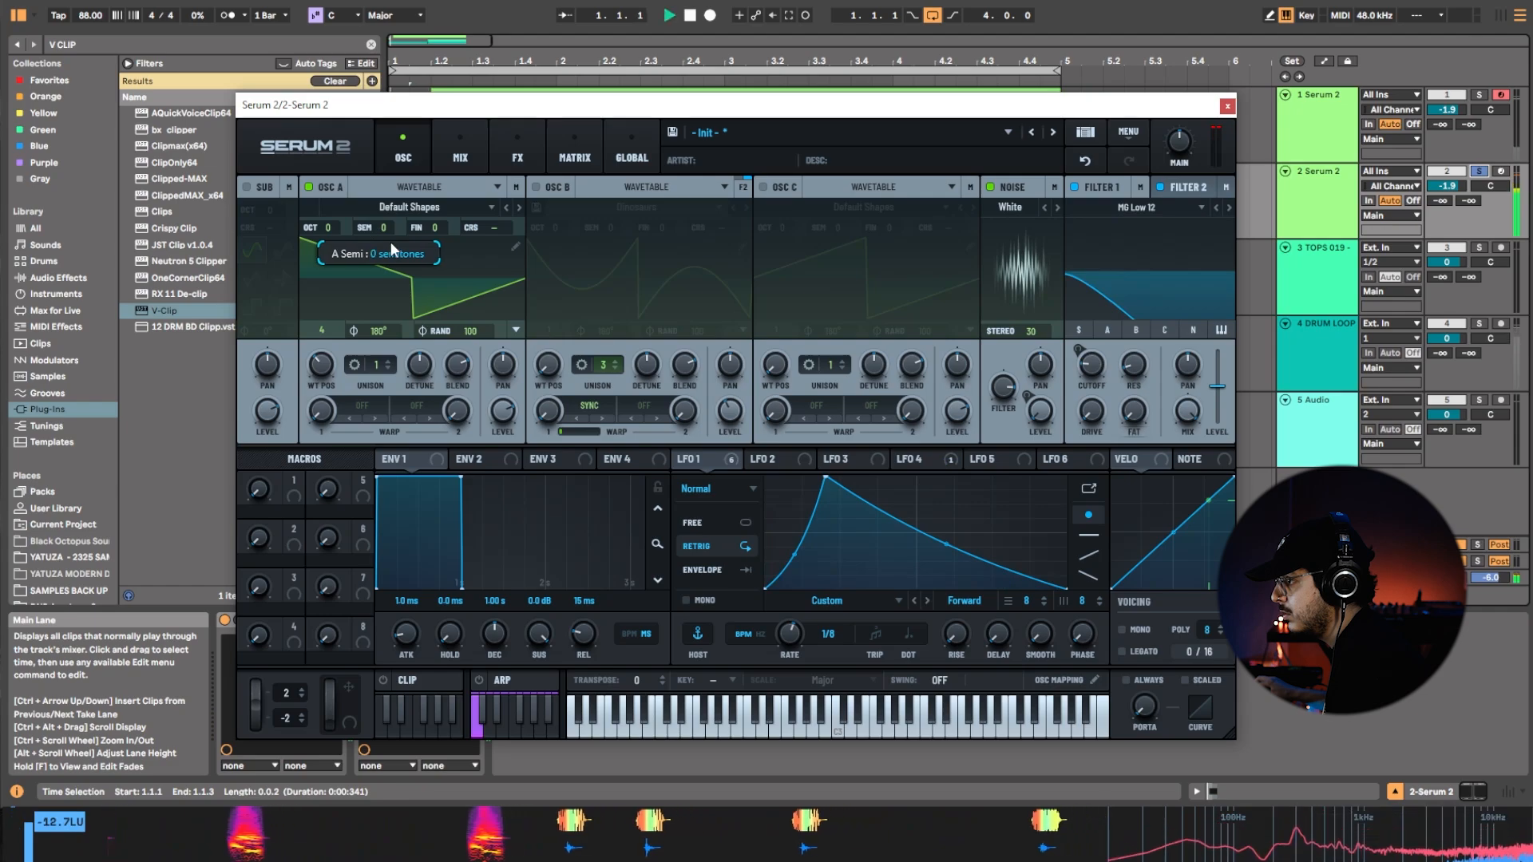
{"action": "key", "text": "space"}
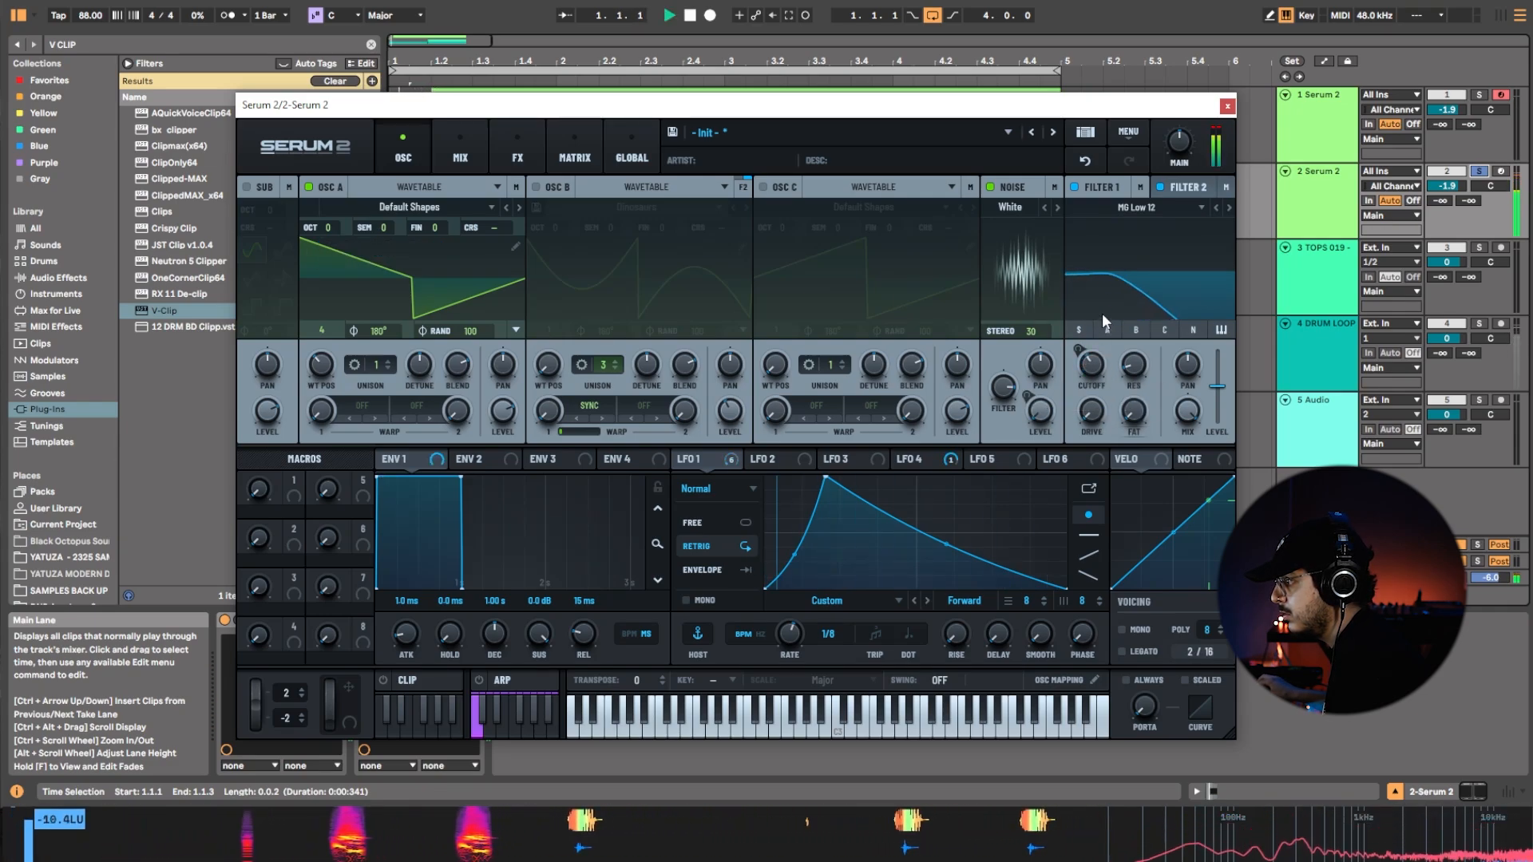
Set Filter 2's frequency to about 5883 Hz and the effects Diffuser filter's cutoff to about 1176 Hz.
{"action": "left_click", "coordinate": [1136, 330]}
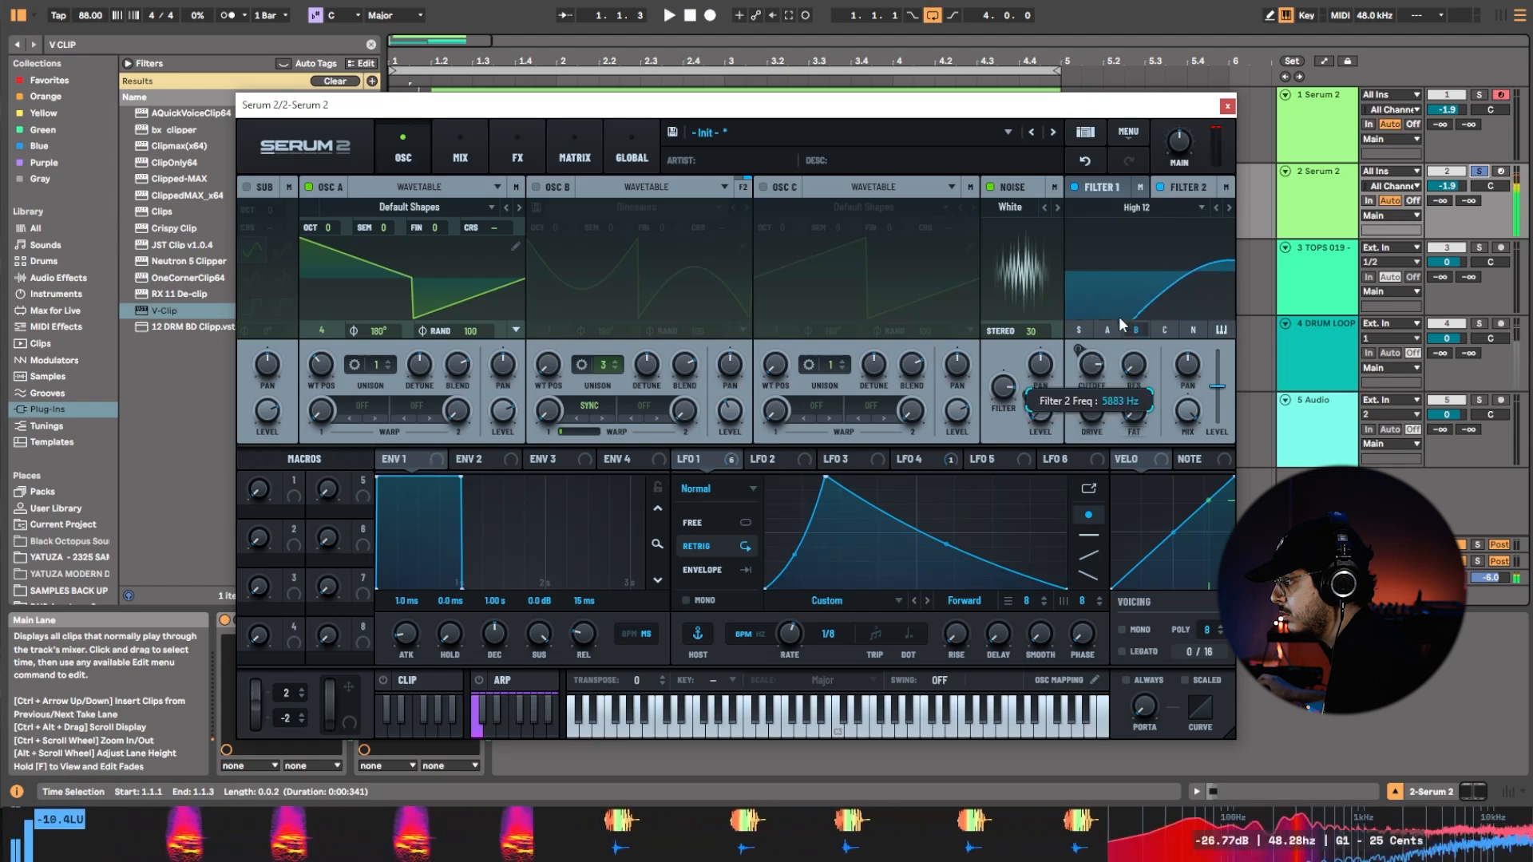
{"action": "left_click", "coordinate": [517, 152]}
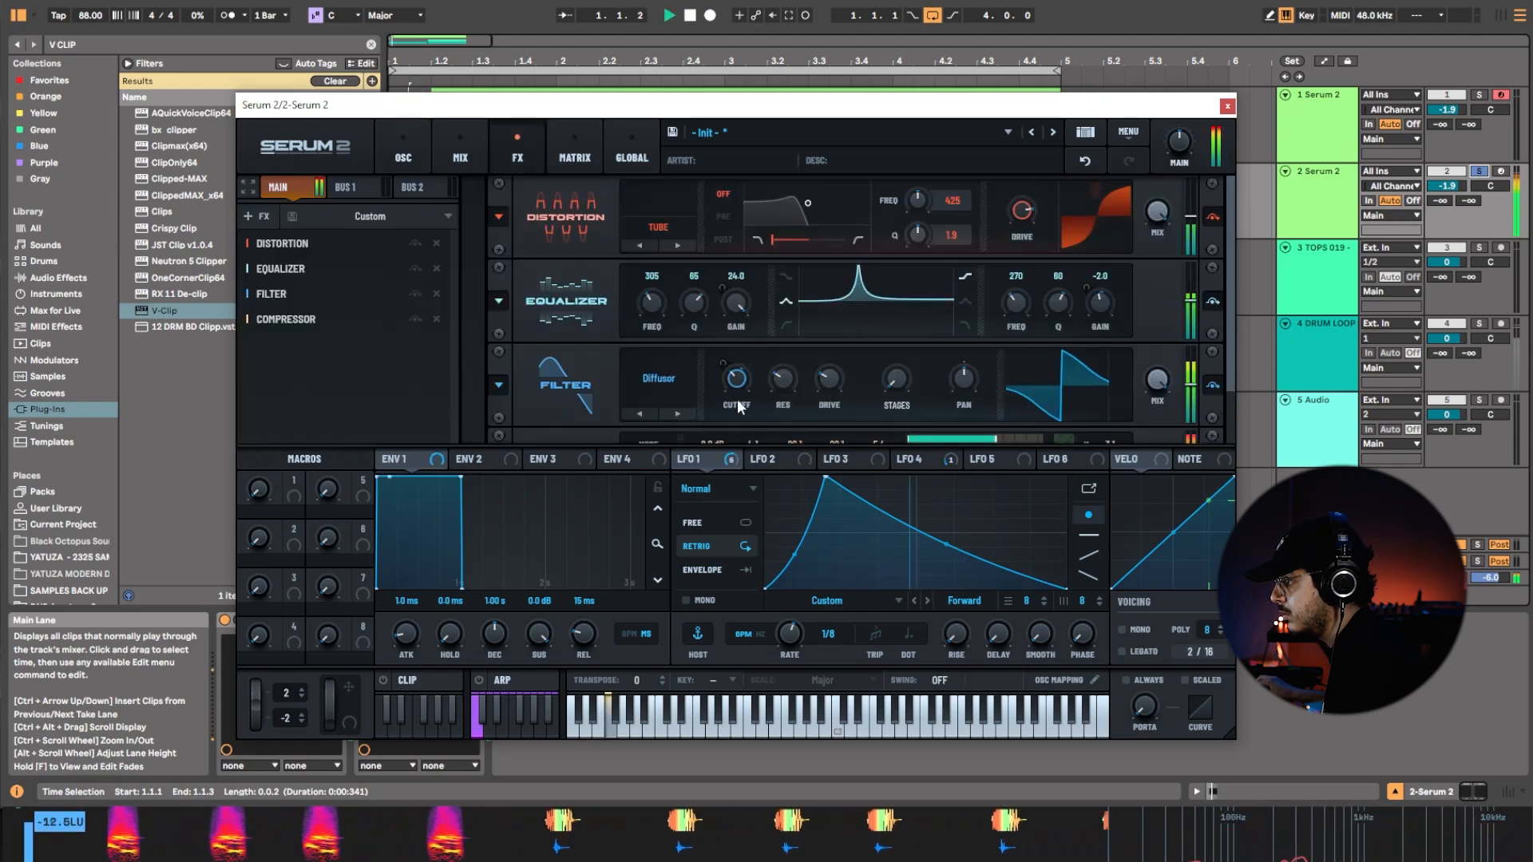
{"action": "key", "text": "space"}
{"action": "key", "text": "space"}
{"action": "left_click_drag", "start_coordinate": [737, 401], "coordinate": [806, 361]}
{"action": "key", "text": "space"}
{"action": "key", "text": "space"}
Set the effects equalizer's first band to frequency 539, Q 48 and gain 8.6.
{"action": "key", "text": "space"}
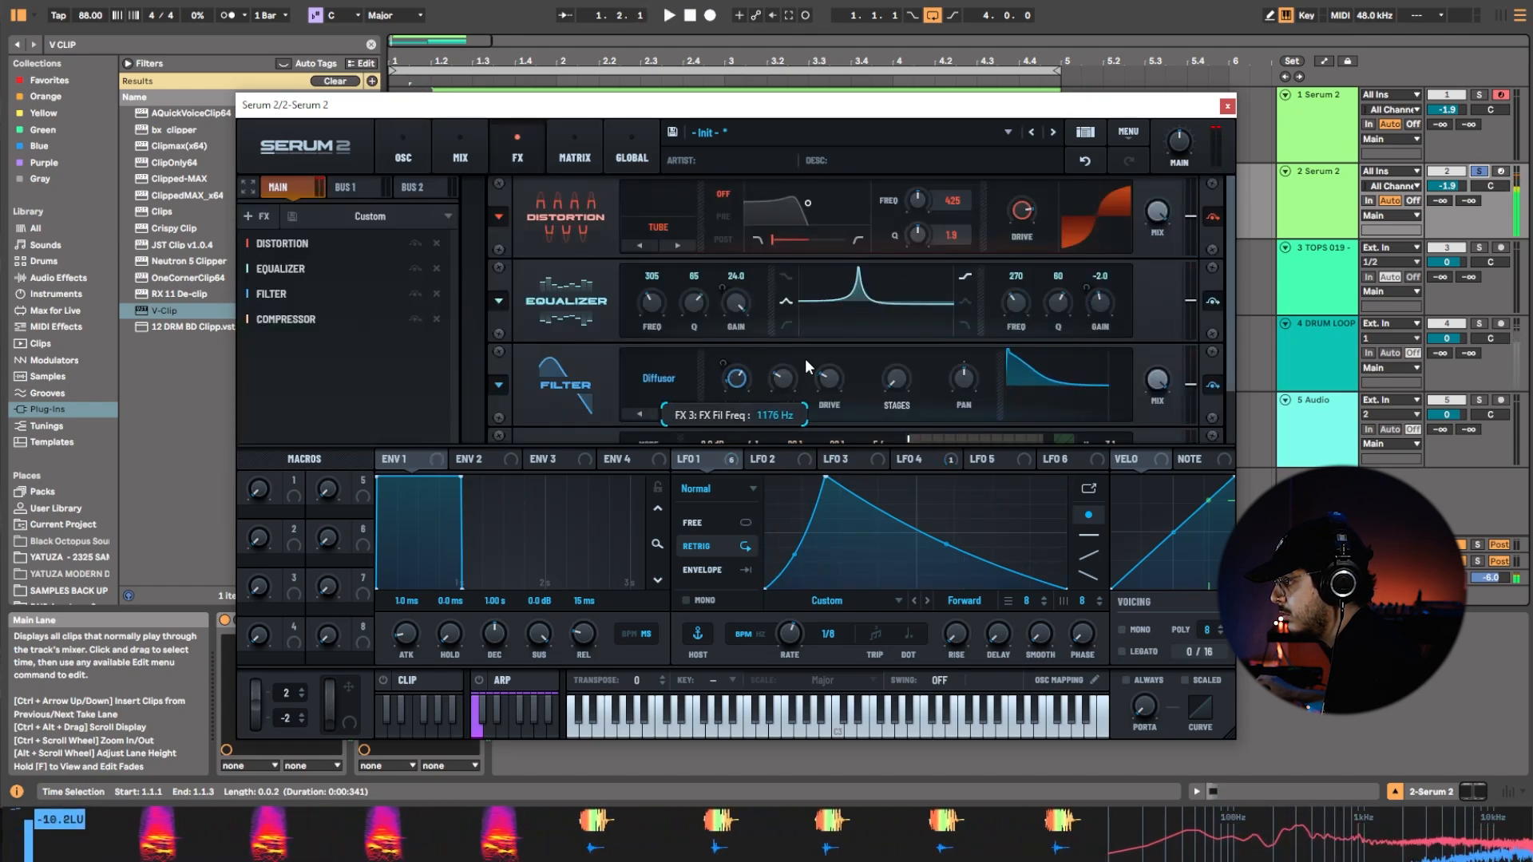
{"action": "key", "text": "space"}
{"action": "left_click_drag", "start_coordinate": [694, 304], "coordinate": [736, 343]}
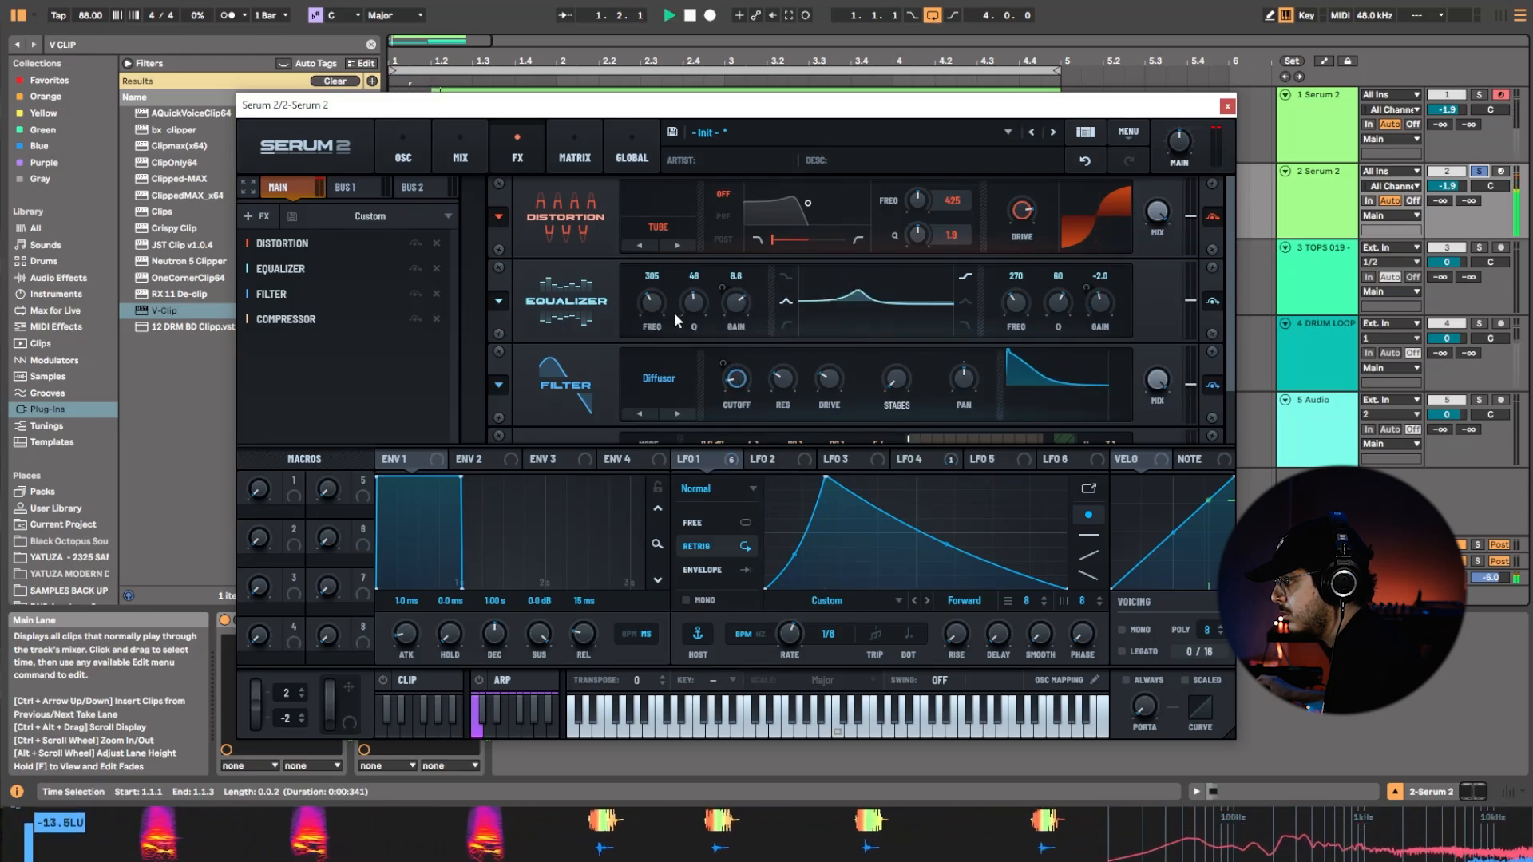
{"action": "left_click_drag", "start_coordinate": [647, 326], "coordinate": [693, 334]}
{"action": "key", "text": "space"}
Unsolo the duplicate Serum 2 track and play the loop with the other tracks.
{"action": "left_click", "coordinate": [1479, 172]}
{"action": "key", "text": "space"}
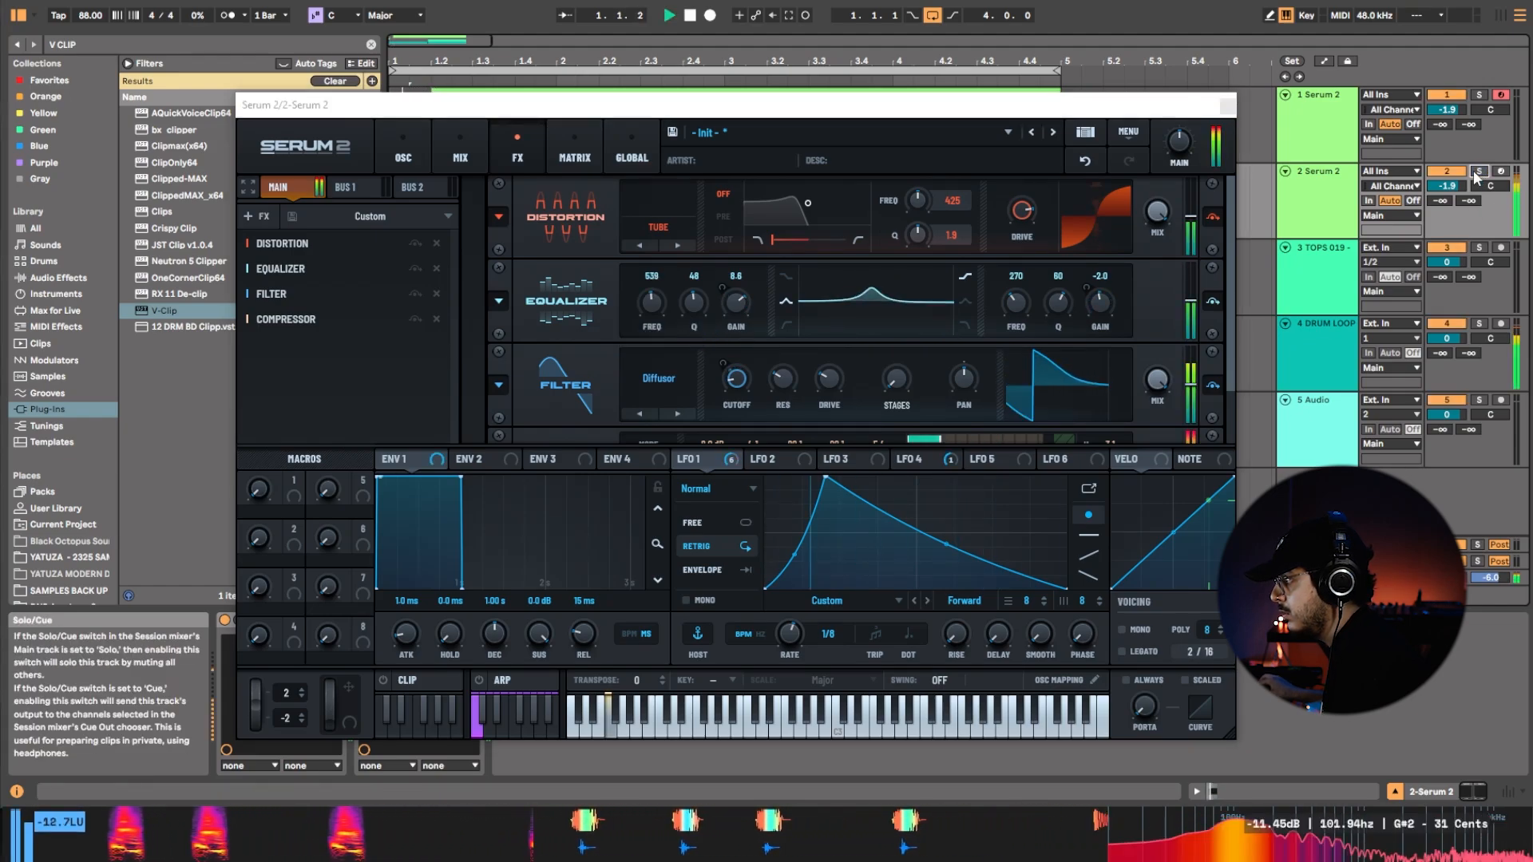
{"action": "key", "text": "space"}
Set LFO 1's rate to 1/16 and audition the loop.
{"action": "key", "text": "space"}
{"action": "key", "text": "space"}
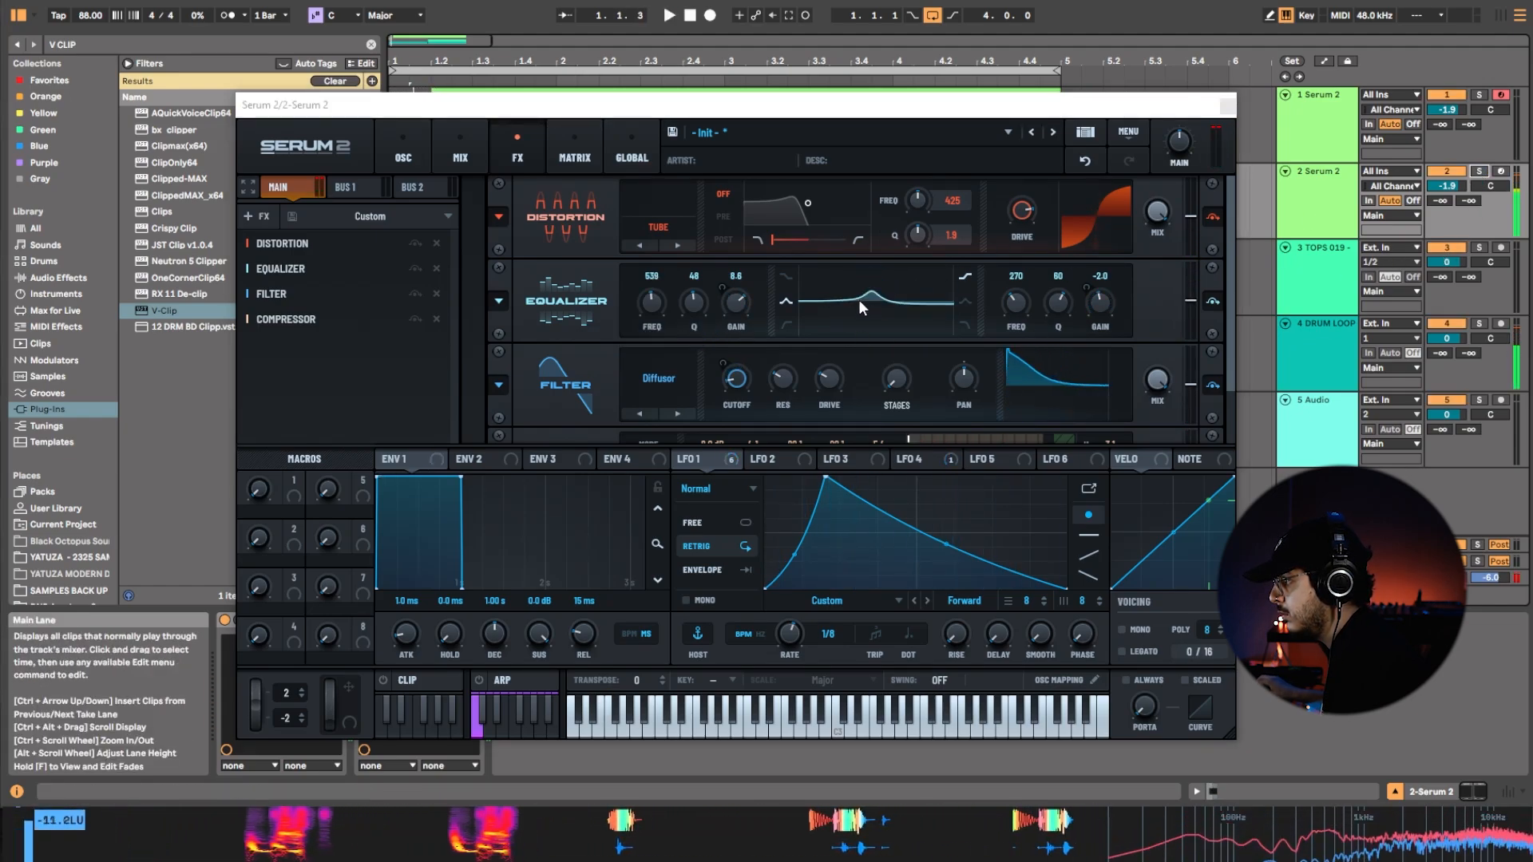
{"action": "left_click", "coordinate": [835, 466]}
{"action": "left_click", "coordinate": [726, 466]}
{"action": "key", "text": "space"}
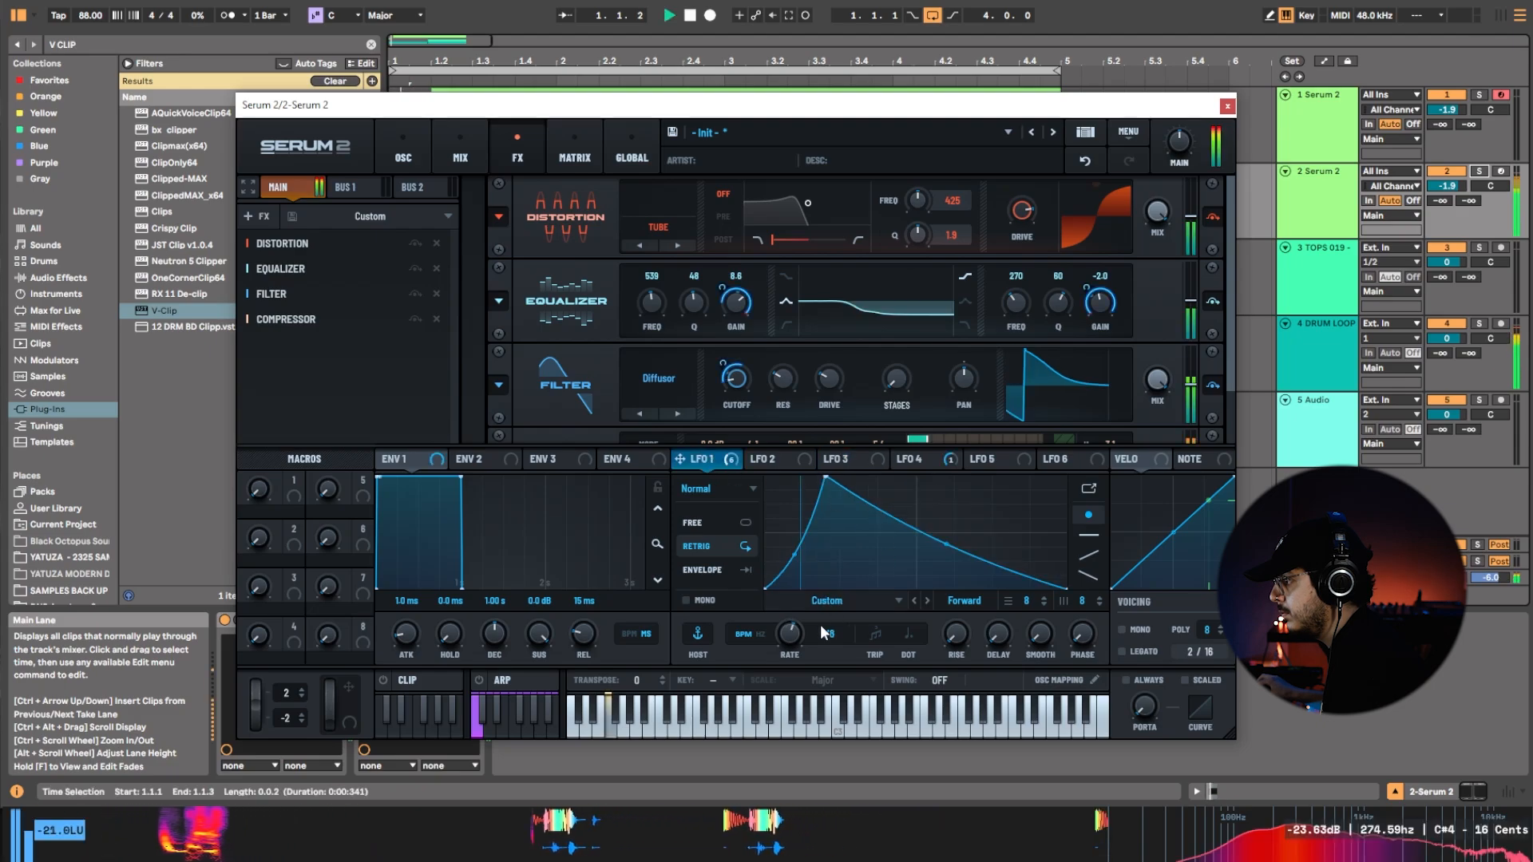
{"action": "key", "text": "space"}
{"action": "left_click_drag", "start_coordinate": [789, 639], "coordinate": [787, 630]}
{"action": "key", "text": "space"}
{"action": "key", "text": "space"}
{"action": "key", "text": "space"}
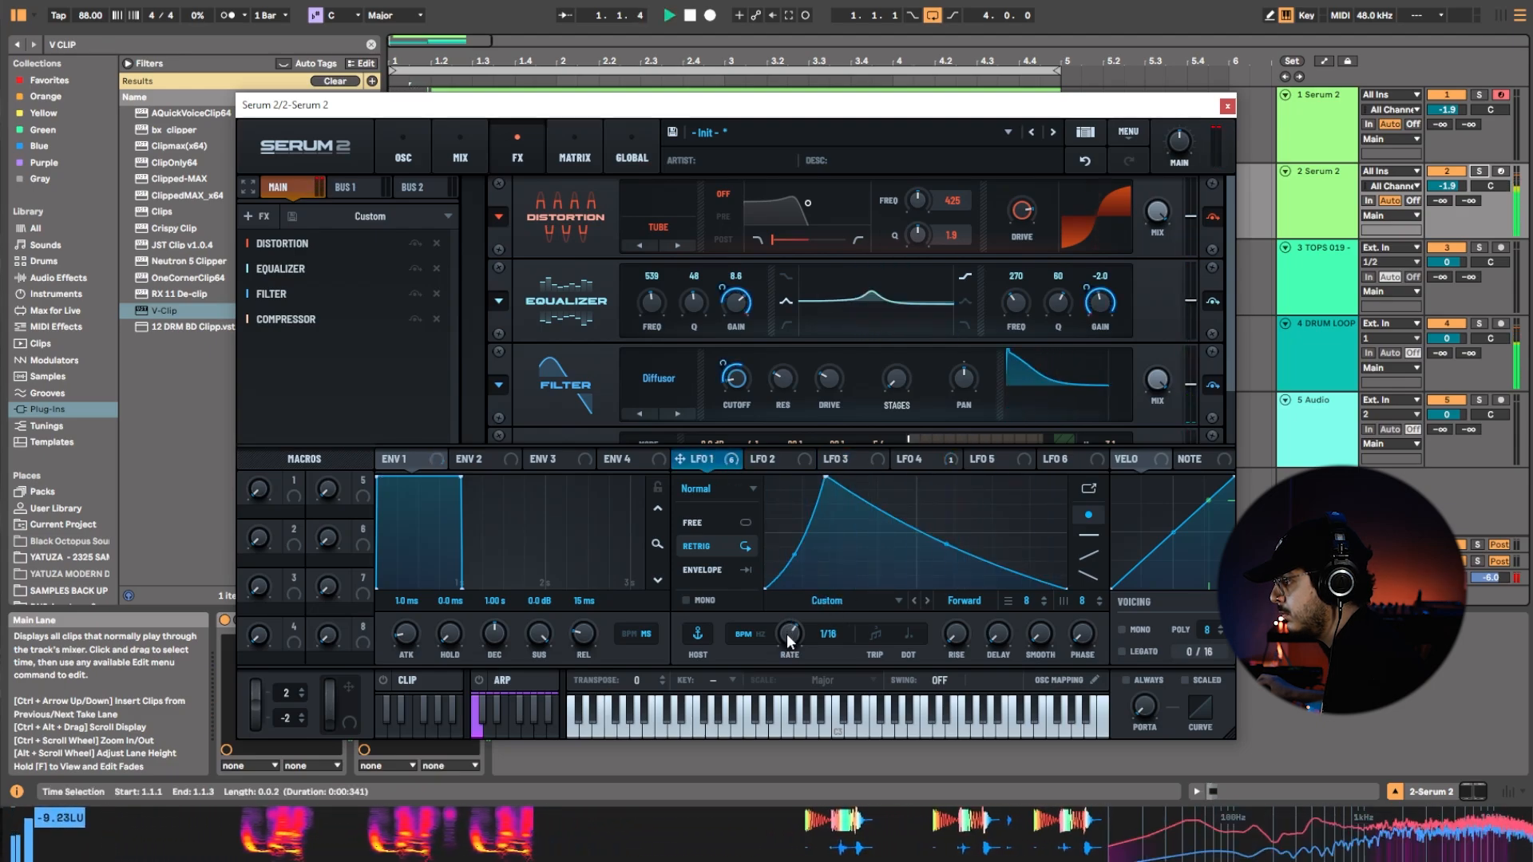
{"action": "key", "text": "space"}
{"action": "key", "text": "space"}
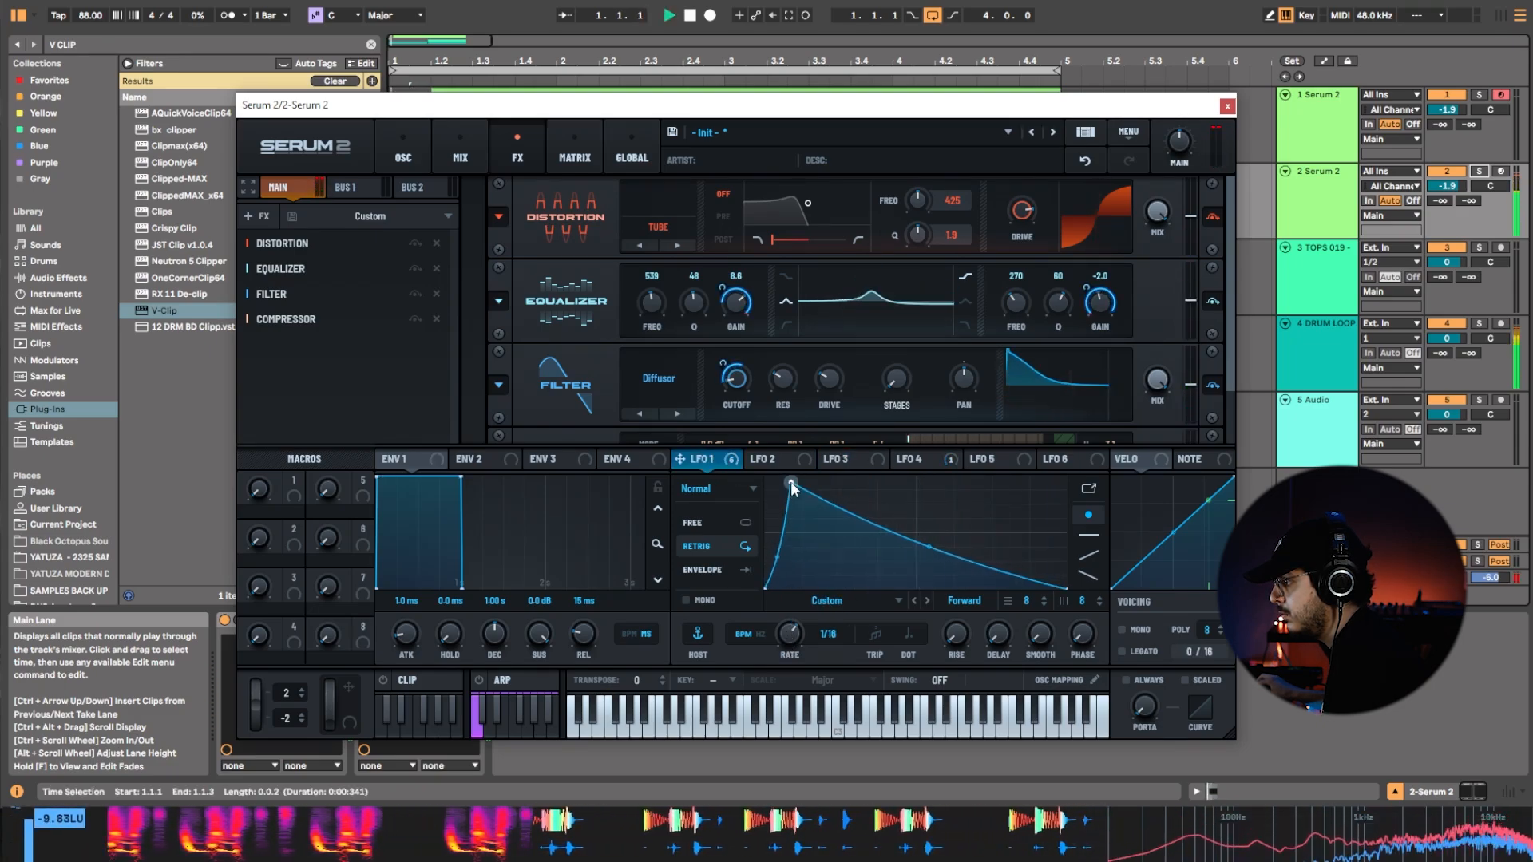
Shift LFO 1's peak slightly earlier and make its decay curve steeper.
{"action": "left_click_drag", "start_coordinate": [812, 482], "coordinate": [816, 478]}
{"action": "left_click_drag", "start_coordinate": [943, 544], "coordinate": [974, 567]}
{"action": "key", "text": "space"}
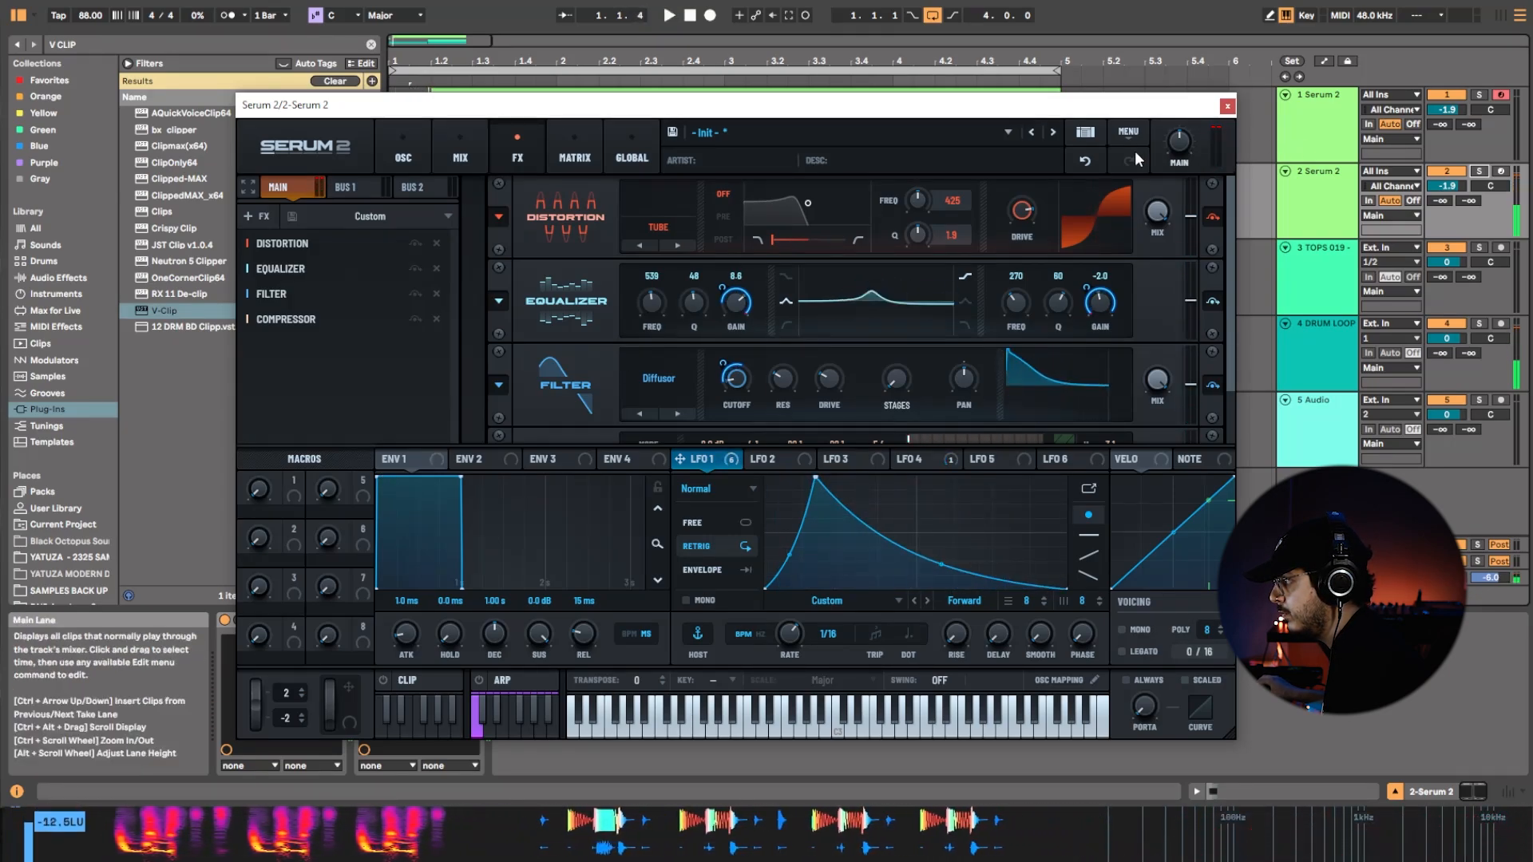
Set LFO 1's rate to 1/4 and narrow its shape to an early spike with a very steep decay.
{"action": "left_click", "coordinate": [405, 154]}
{"action": "key", "text": "space"}
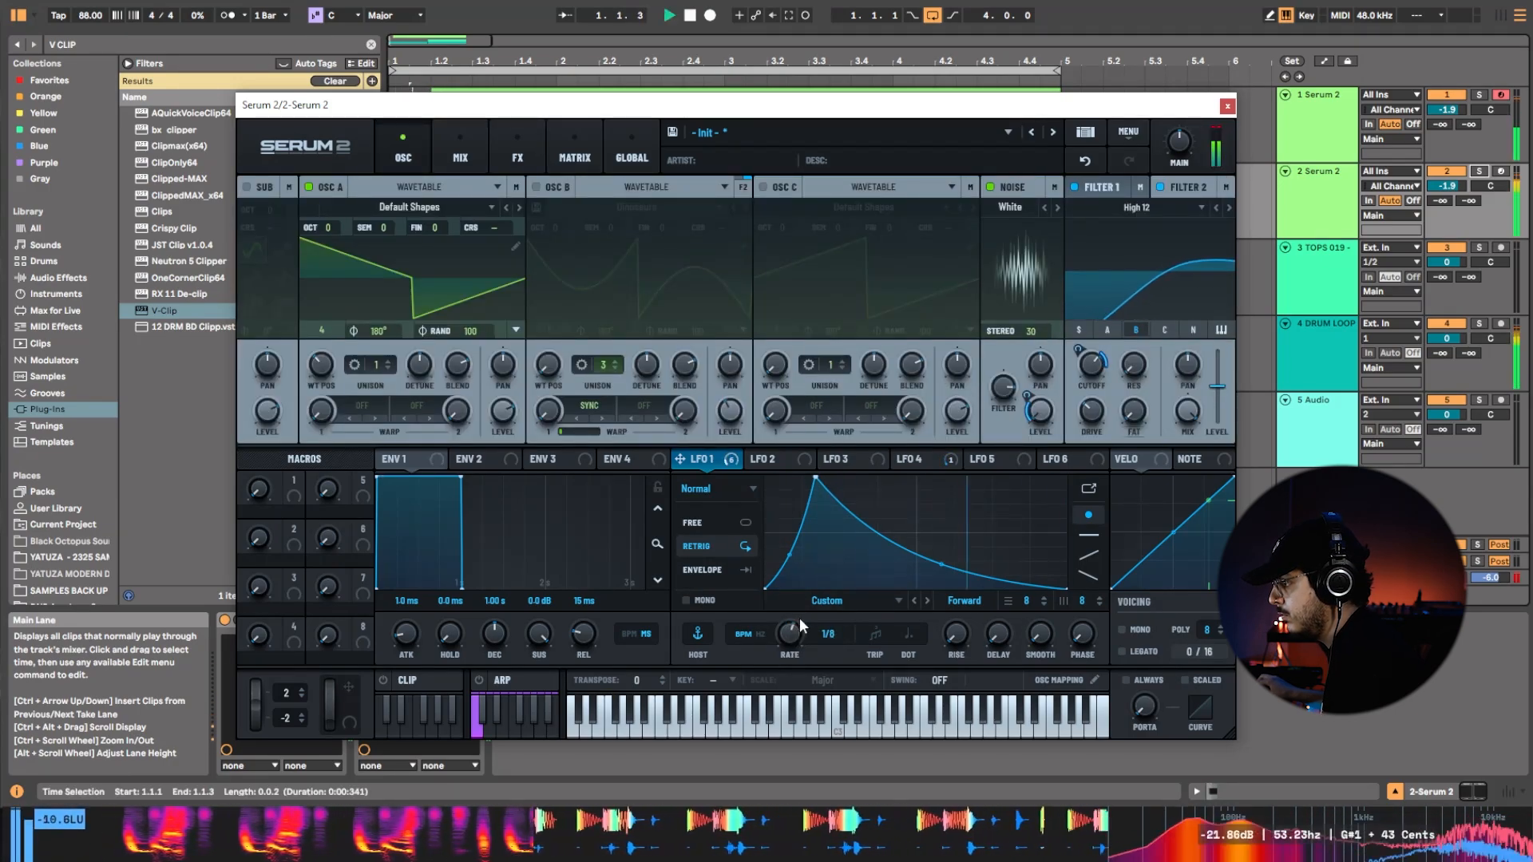
{"action": "left_click_drag", "start_coordinate": [808, 479], "coordinate": [797, 438]}
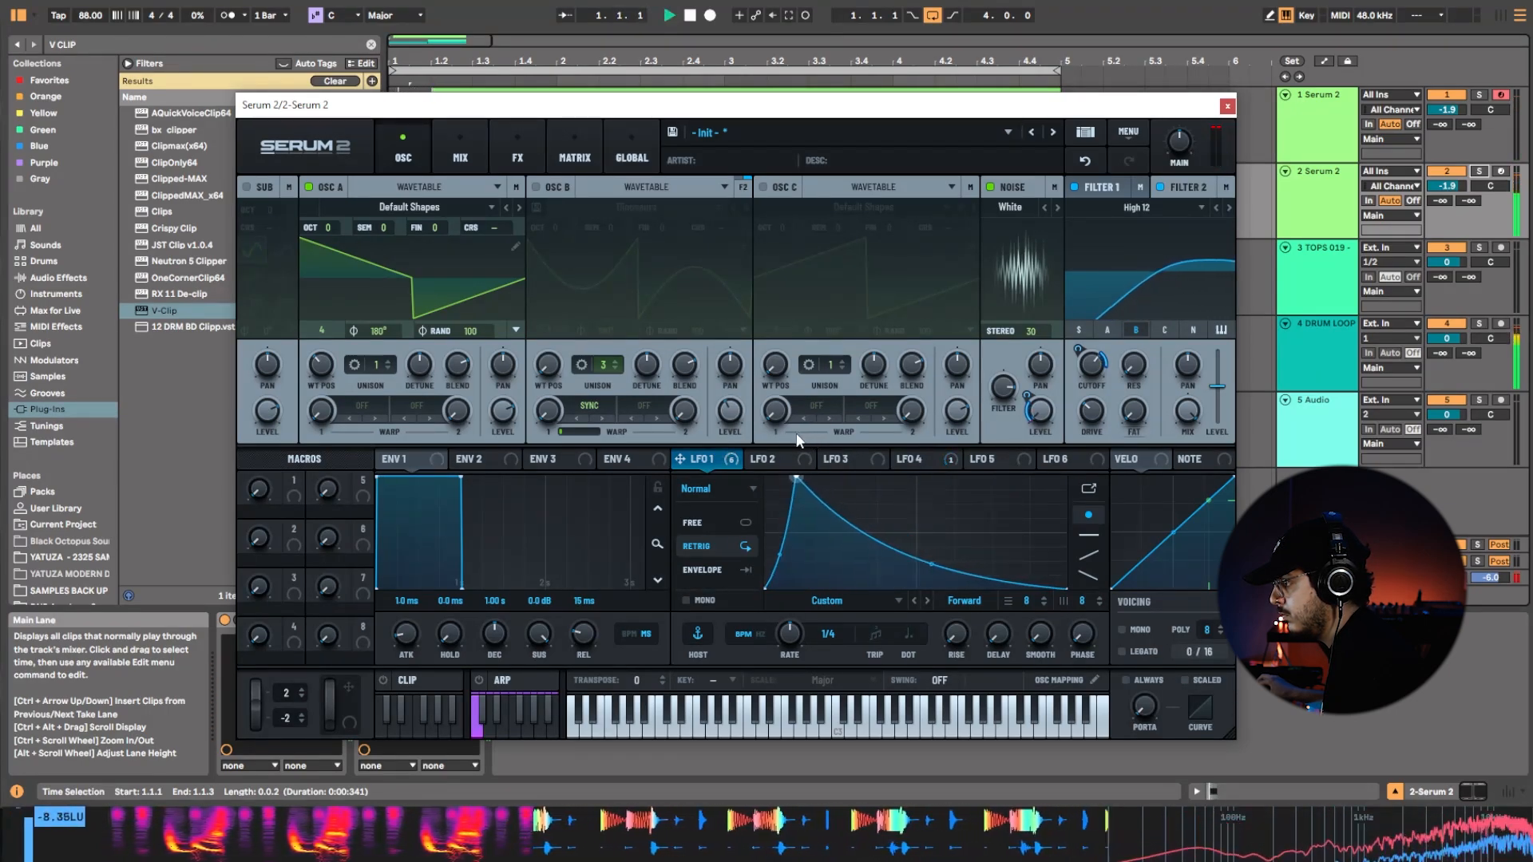
{"action": "mouse_move", "coordinate": [926, 566]}
{"action": "left_mouse_down"}
{"action": "mouse_move", "coordinate": [923, 607]}
{"action": "mouse_move", "coordinate": [935, 596]}
{"action": "left_mouse_up"}
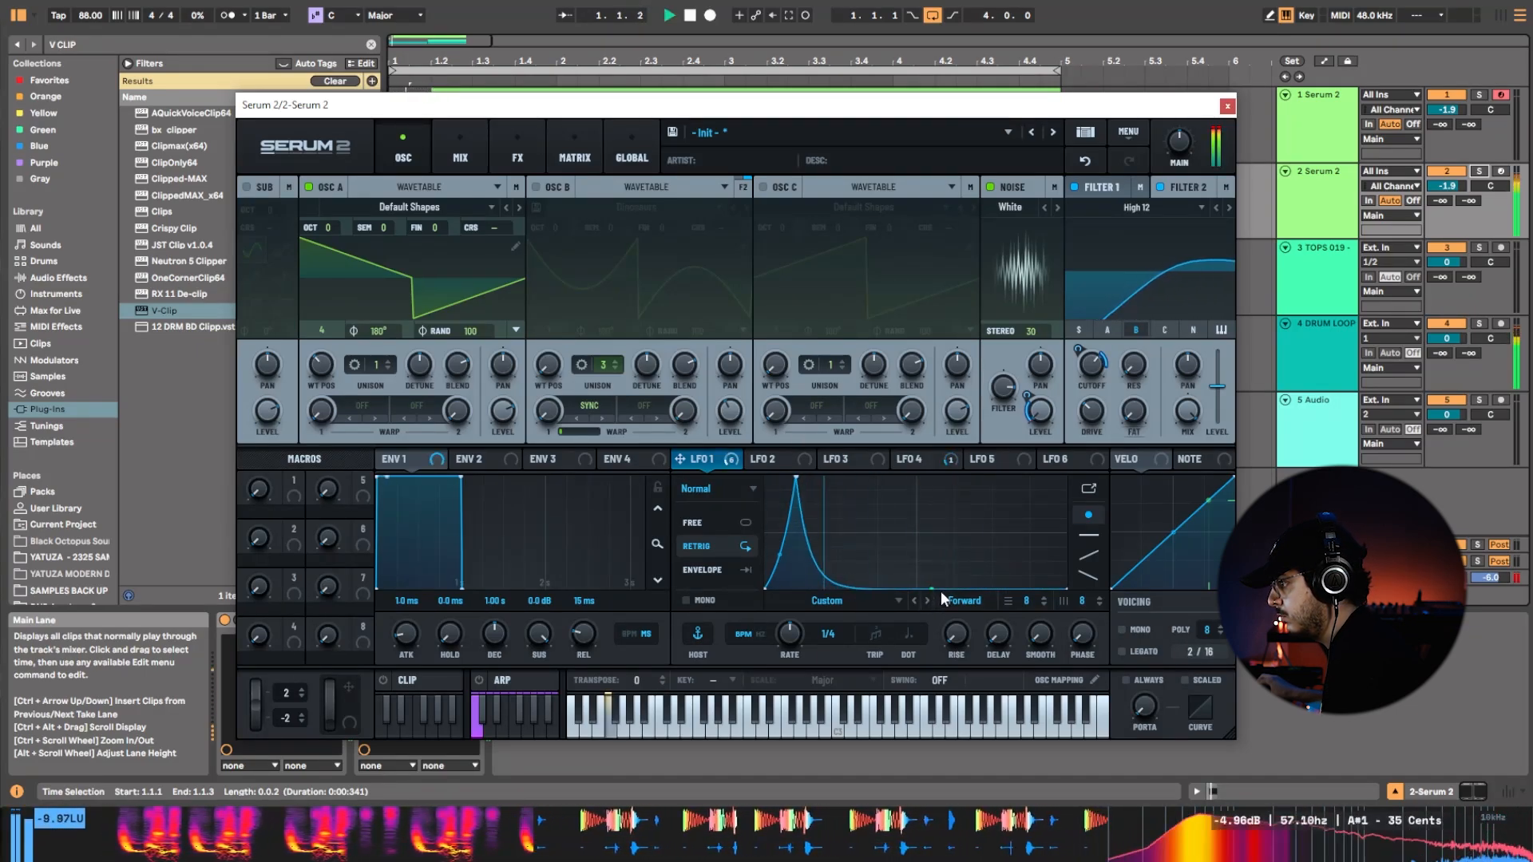
Adjust LFO 4's rate, leaving it at 1/4, stop playback and close the synth window.
{"action": "left_click", "coordinate": [920, 461]}
{"action": "left_click_drag", "start_coordinate": [914, 584], "coordinate": [912, 607]}
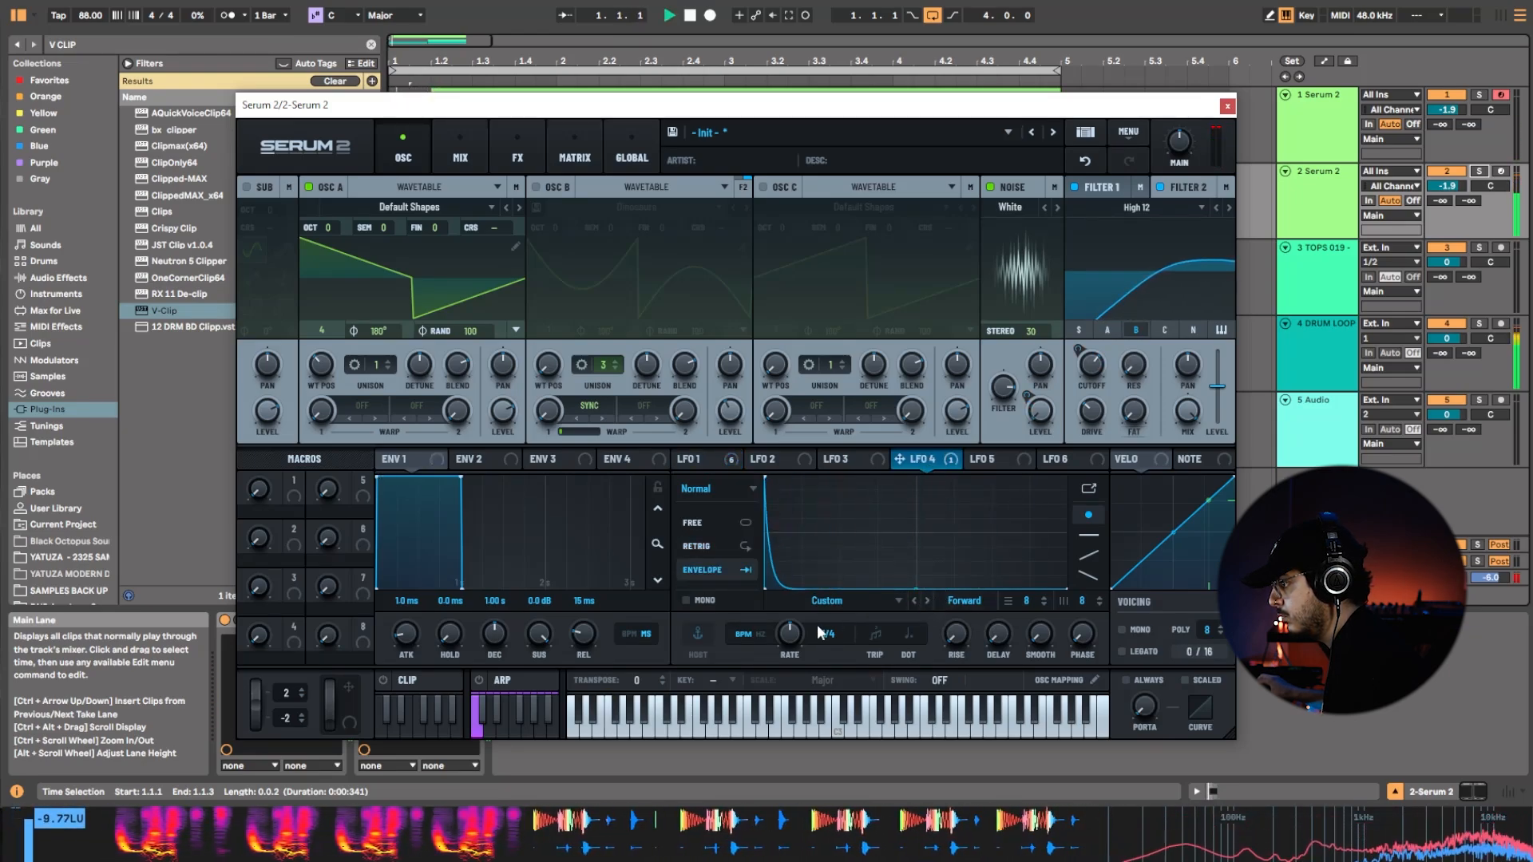
{"action": "left_click_drag", "start_coordinate": [792, 641], "coordinate": [792, 633]}
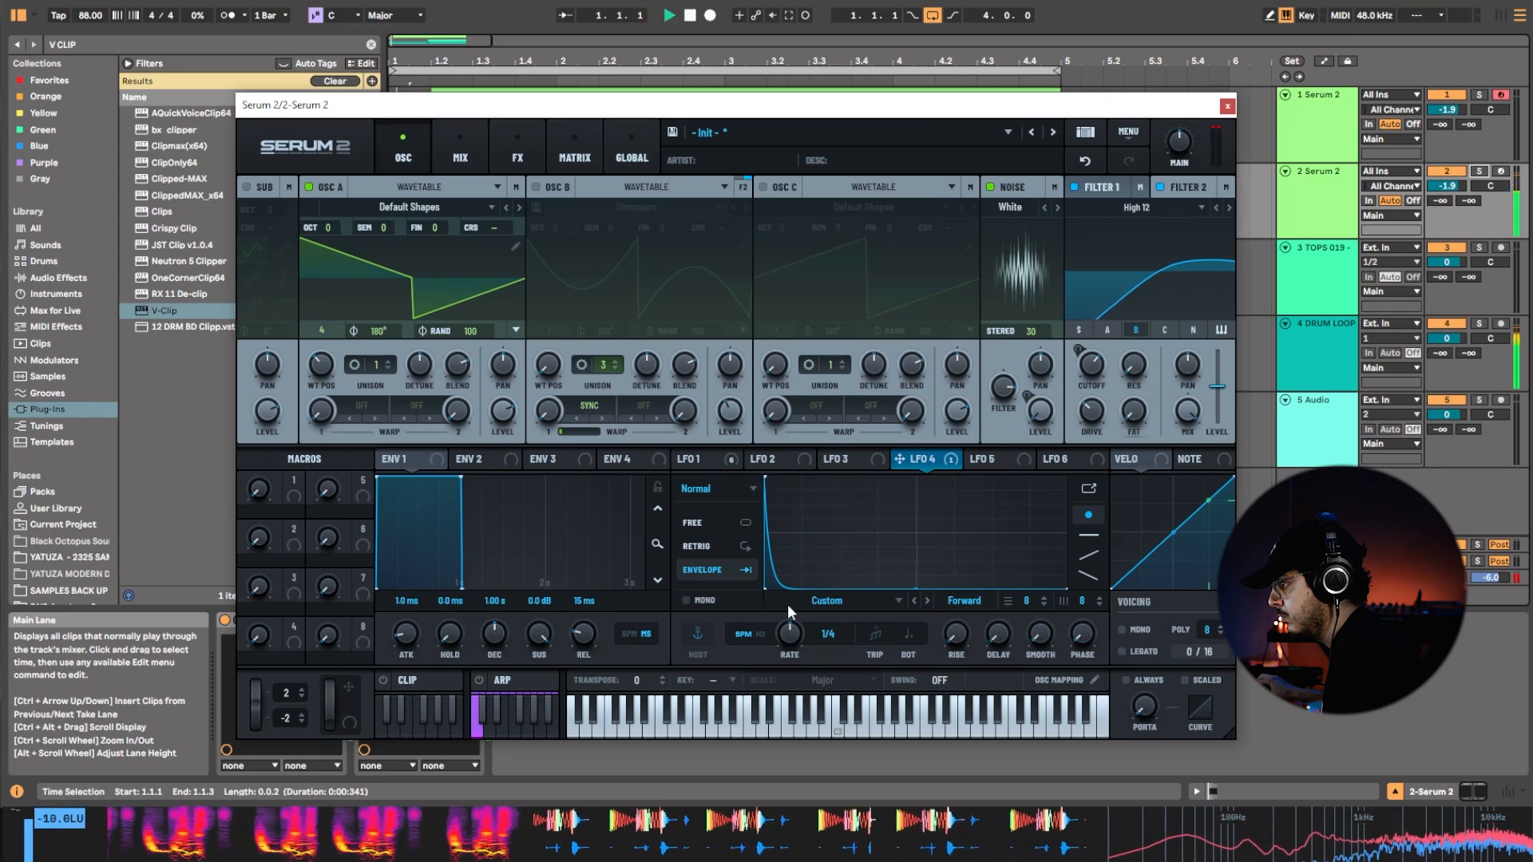
{"action": "key", "text": "space"}
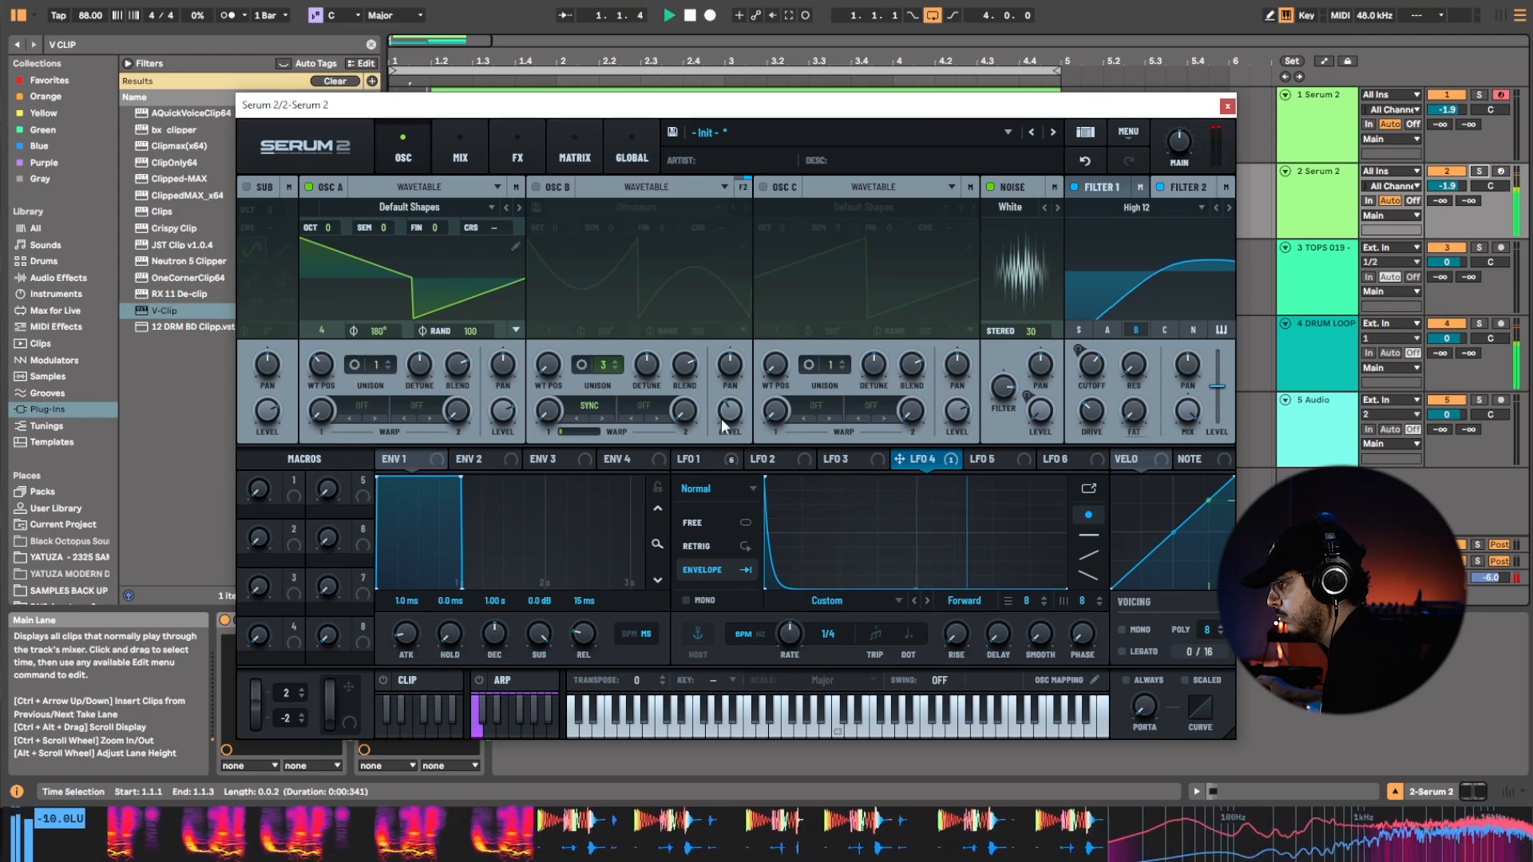
{"action": "left_click", "coordinate": [1228, 107]}
Duplicate the first Serum 2 track together with its long MIDI clip.
{"action": "left_click", "coordinate": [471, 90]}
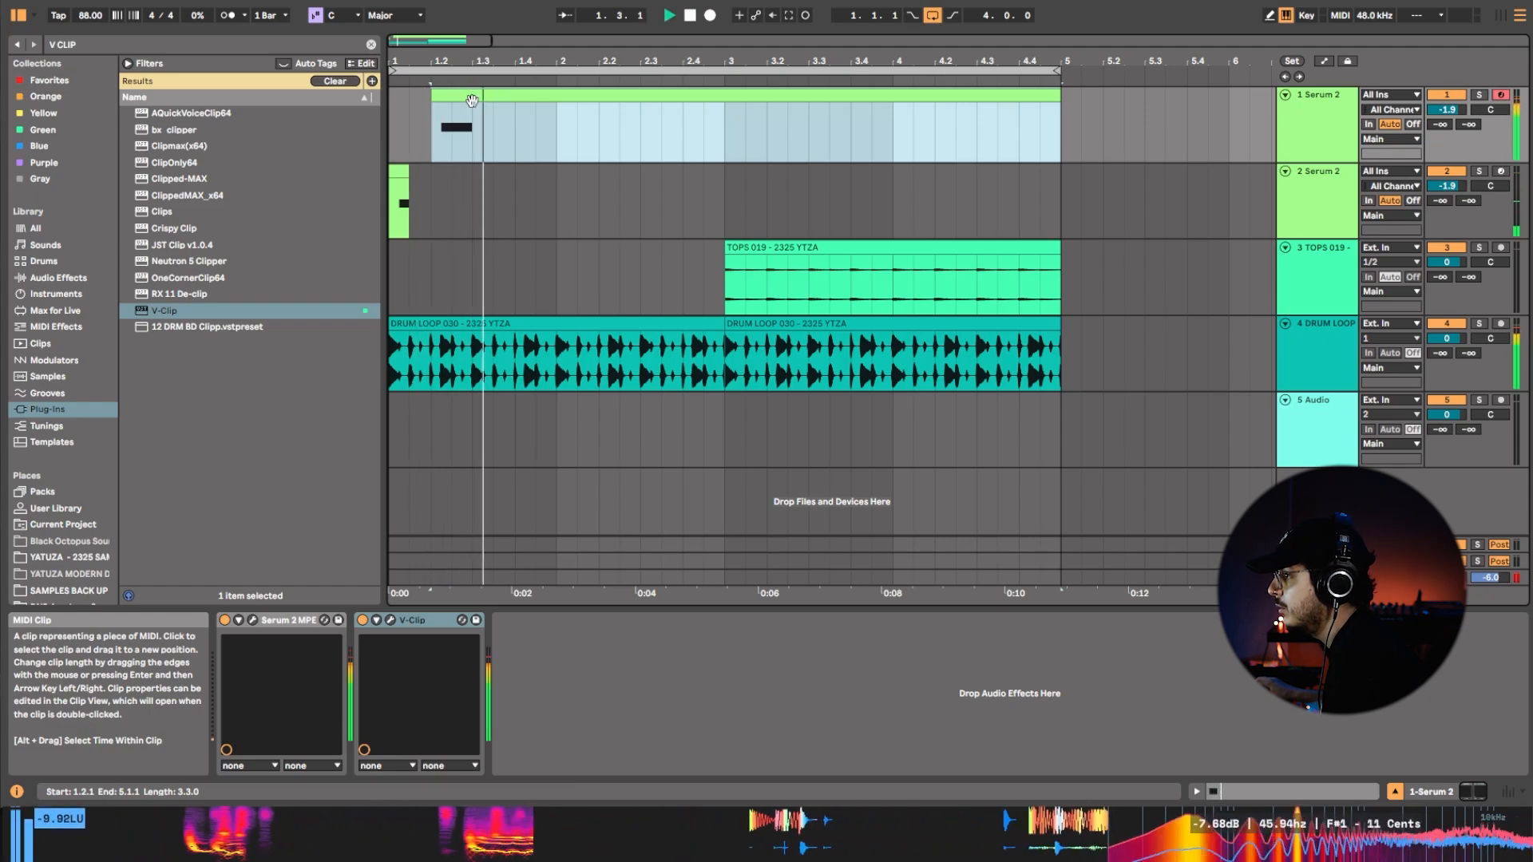
{"action": "left_click", "coordinate": [392, 132]}
{"action": "right_click", "coordinate": [1310, 131]}
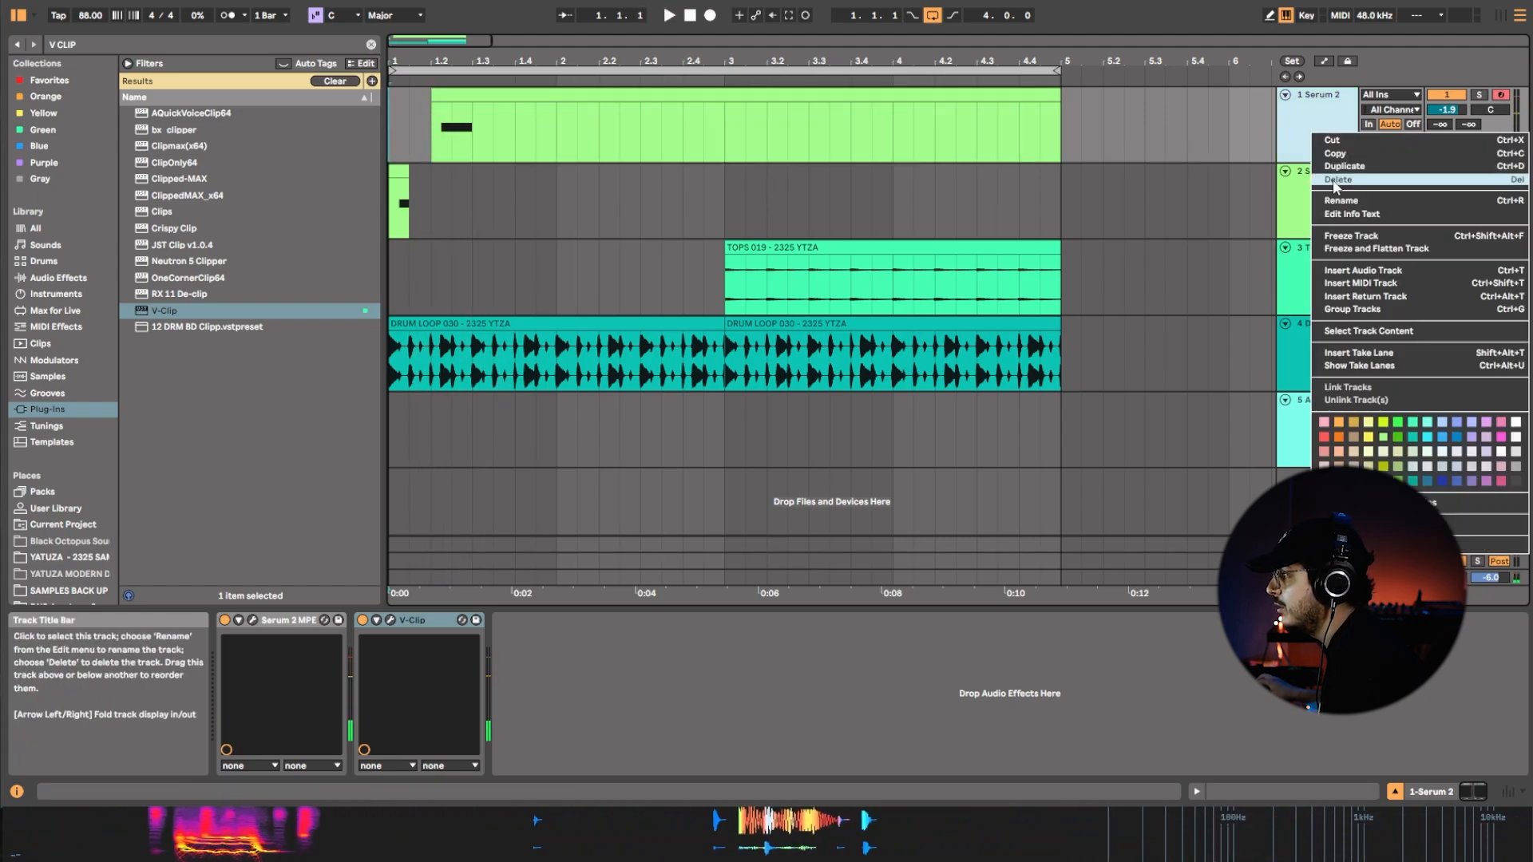
{"action": "left_click", "coordinate": [1337, 167]}
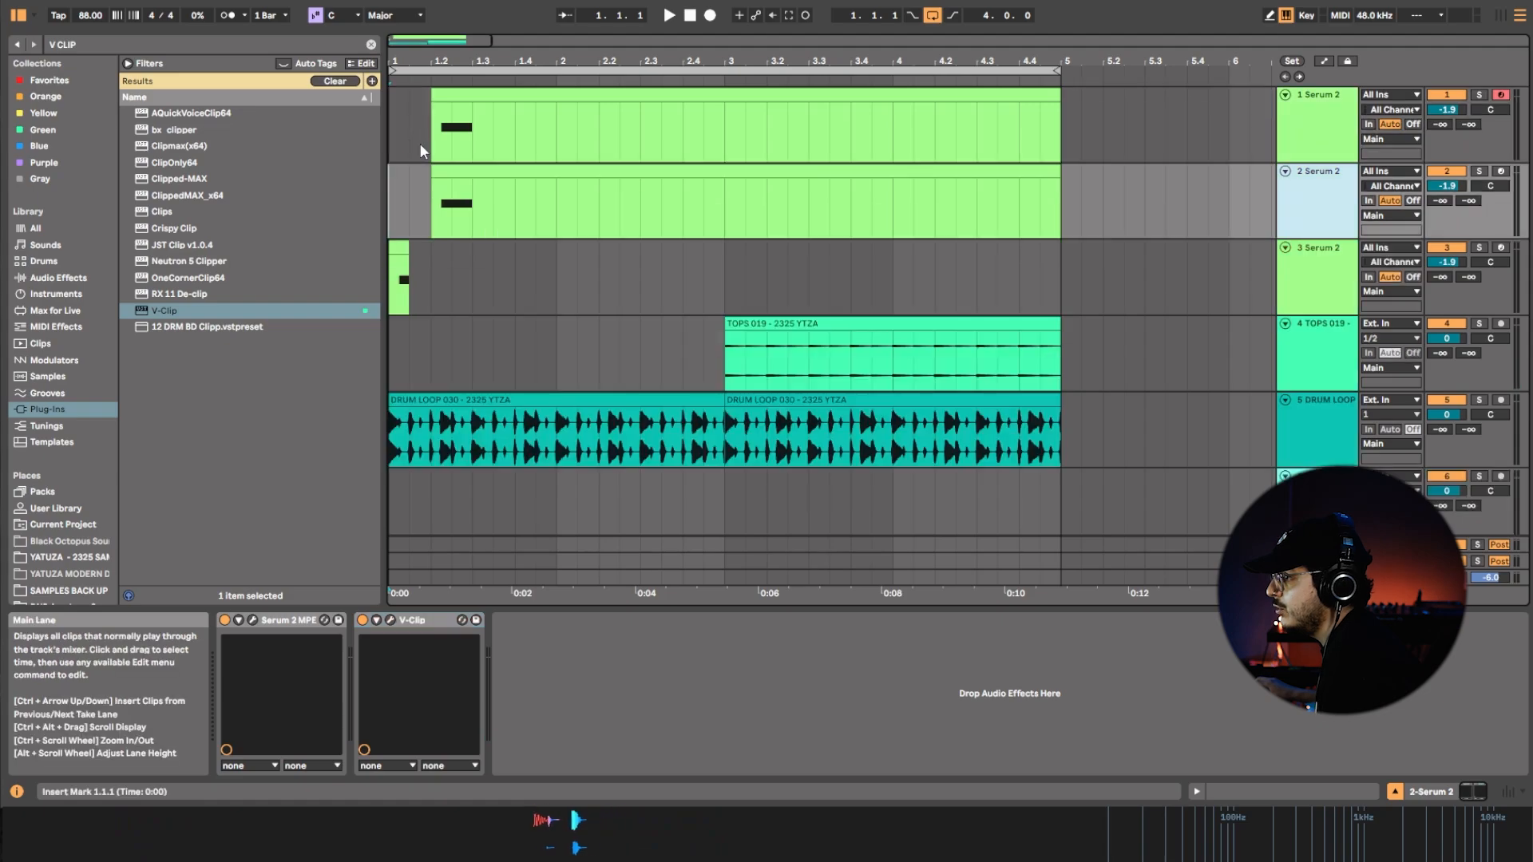
Move the duplicated clip to start at 1.3, end it at 4.4.3, and shorten the first track's clip to end at 1.3.
{"action": "left_click", "coordinate": [472, 174]}
{"action": "left_click_drag", "start_coordinate": [472, 174], "coordinate": [513, 177]}
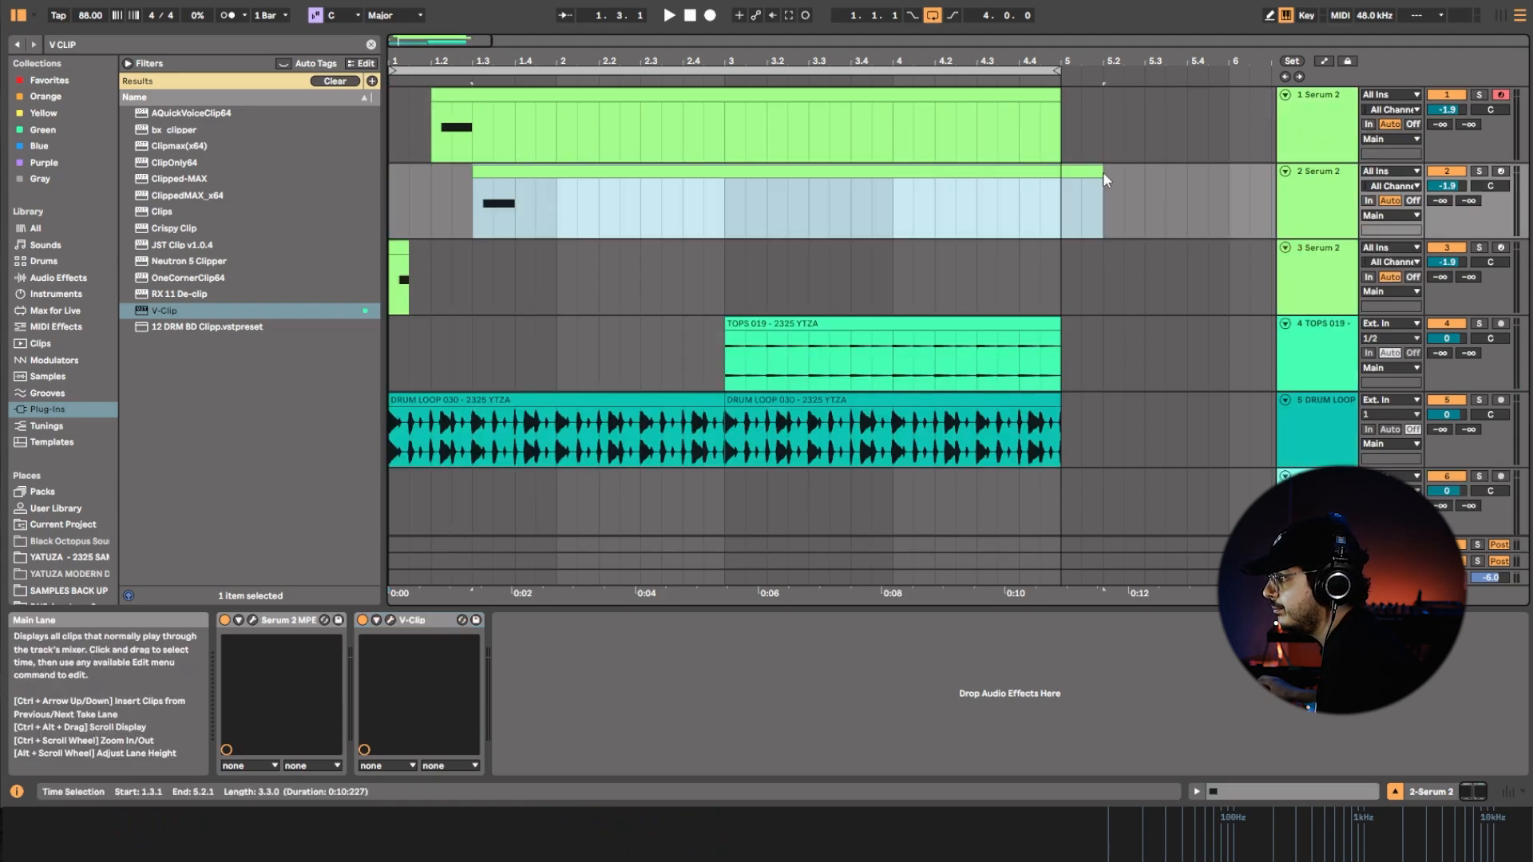
{"action": "left_click_drag", "start_coordinate": [1103, 174], "coordinate": [1041, 176]}
{"action": "left_click", "coordinate": [1357, 202]}
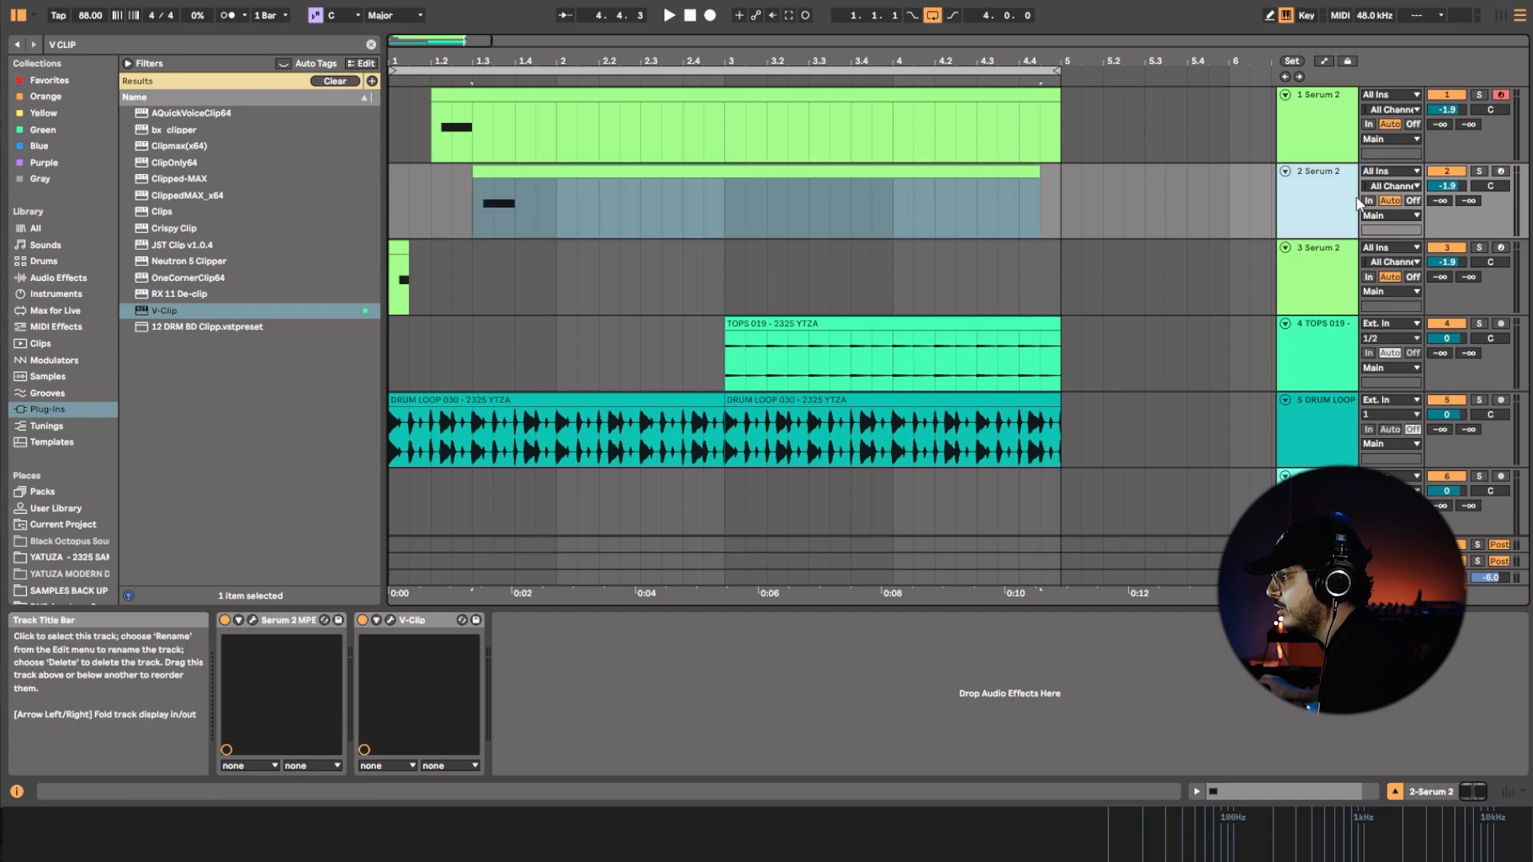
{"action": "left_click_drag", "start_coordinate": [1059, 97], "coordinate": [472, 128]}
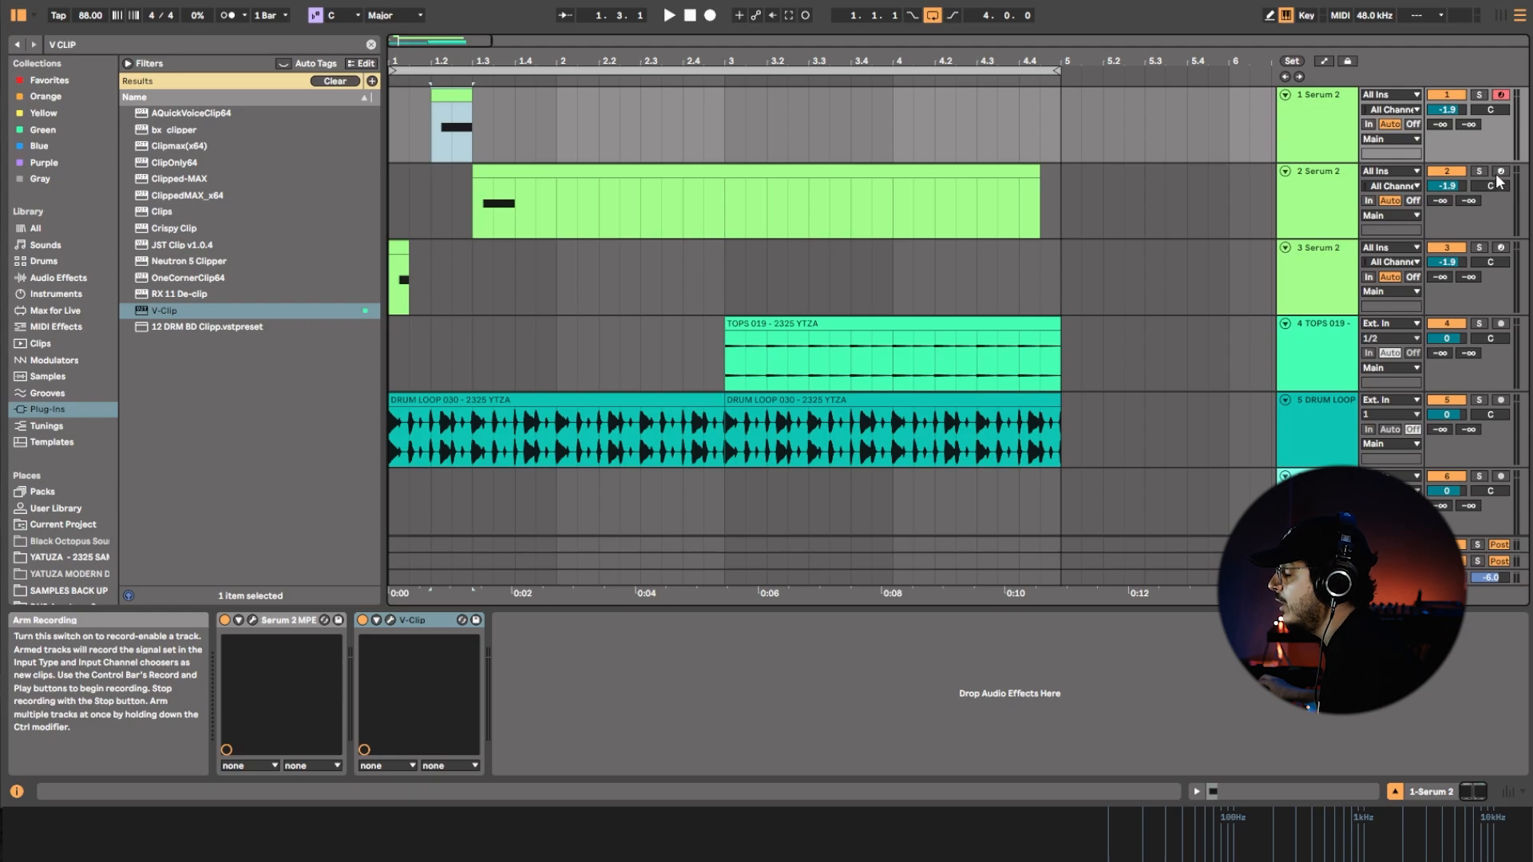
Solo and record-arm the second Serum 2 track, and check its synth's effects page.
{"action": "left_click", "coordinate": [1335, 201]}
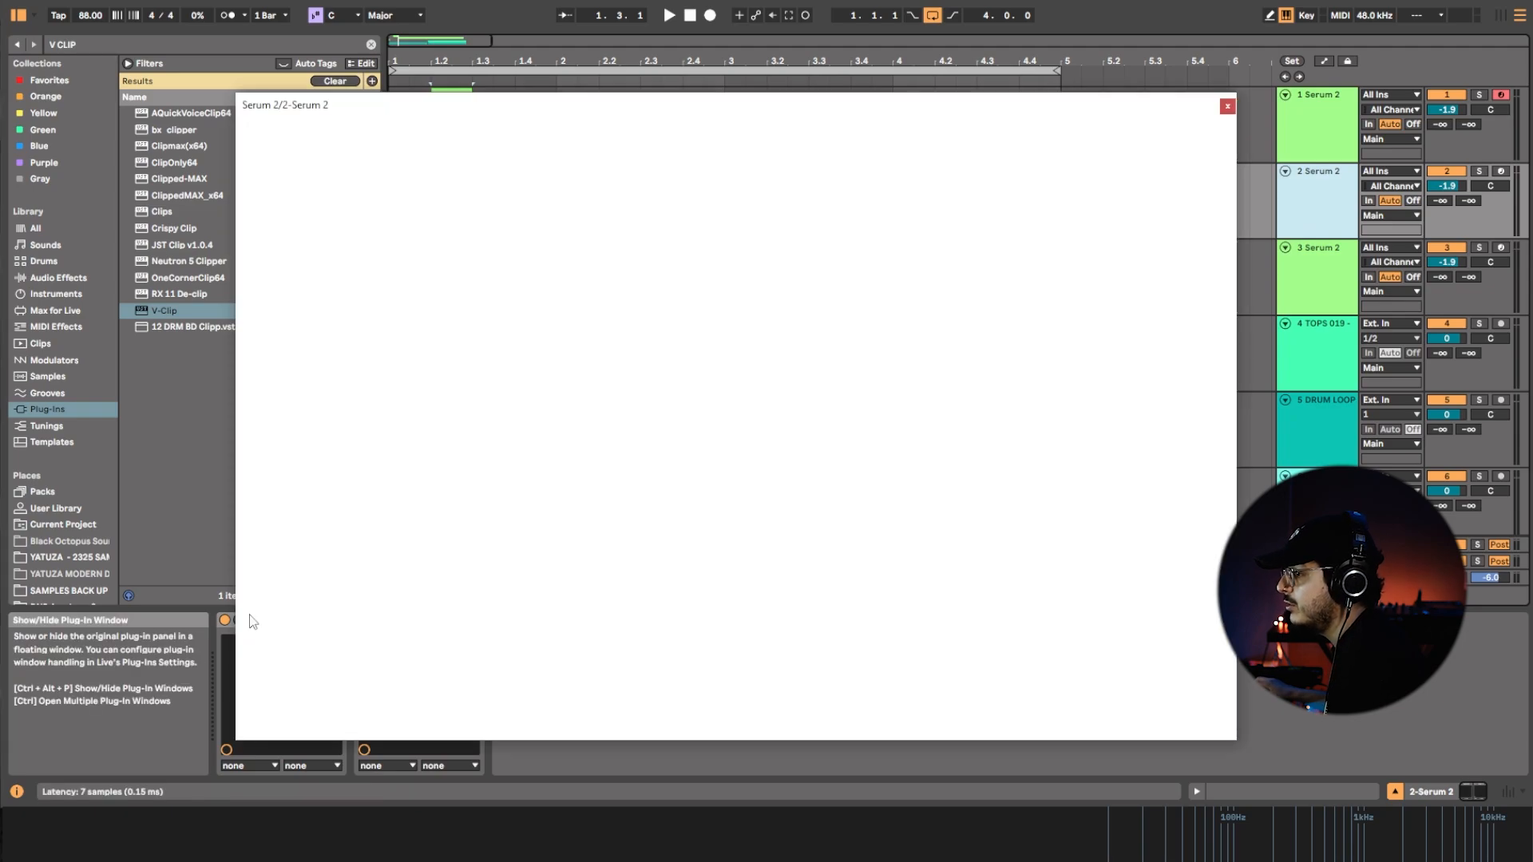
{"action": "left_click", "coordinate": [252, 621]}
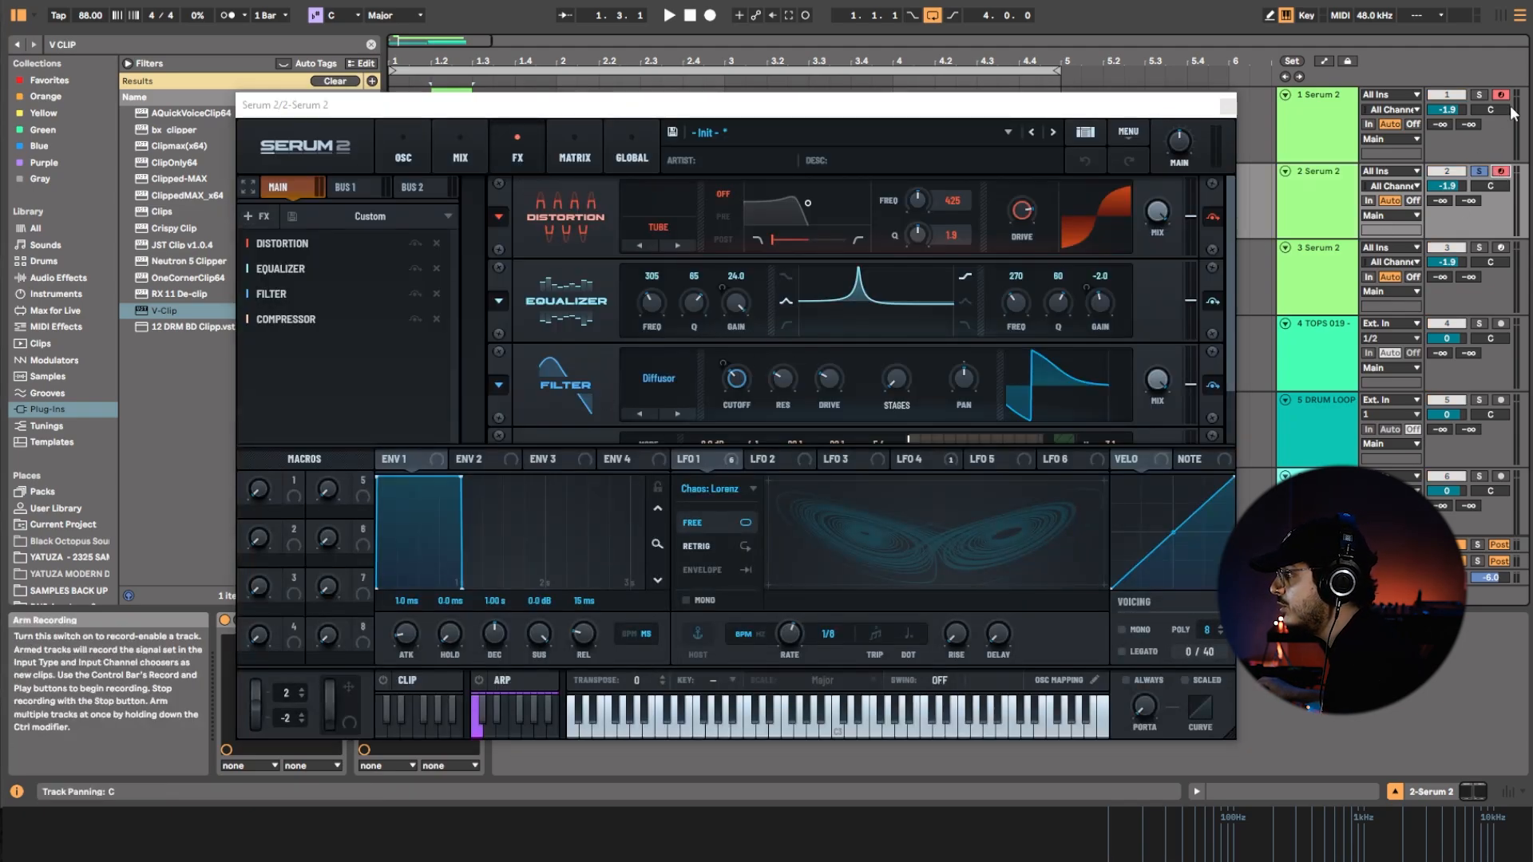
{"action": "left_click_drag", "start_coordinate": [913, 114], "coordinate": [914, 225]}
{"action": "left_click", "coordinate": [453, 96]}
{"action": "left_click", "coordinate": [493, 171]}
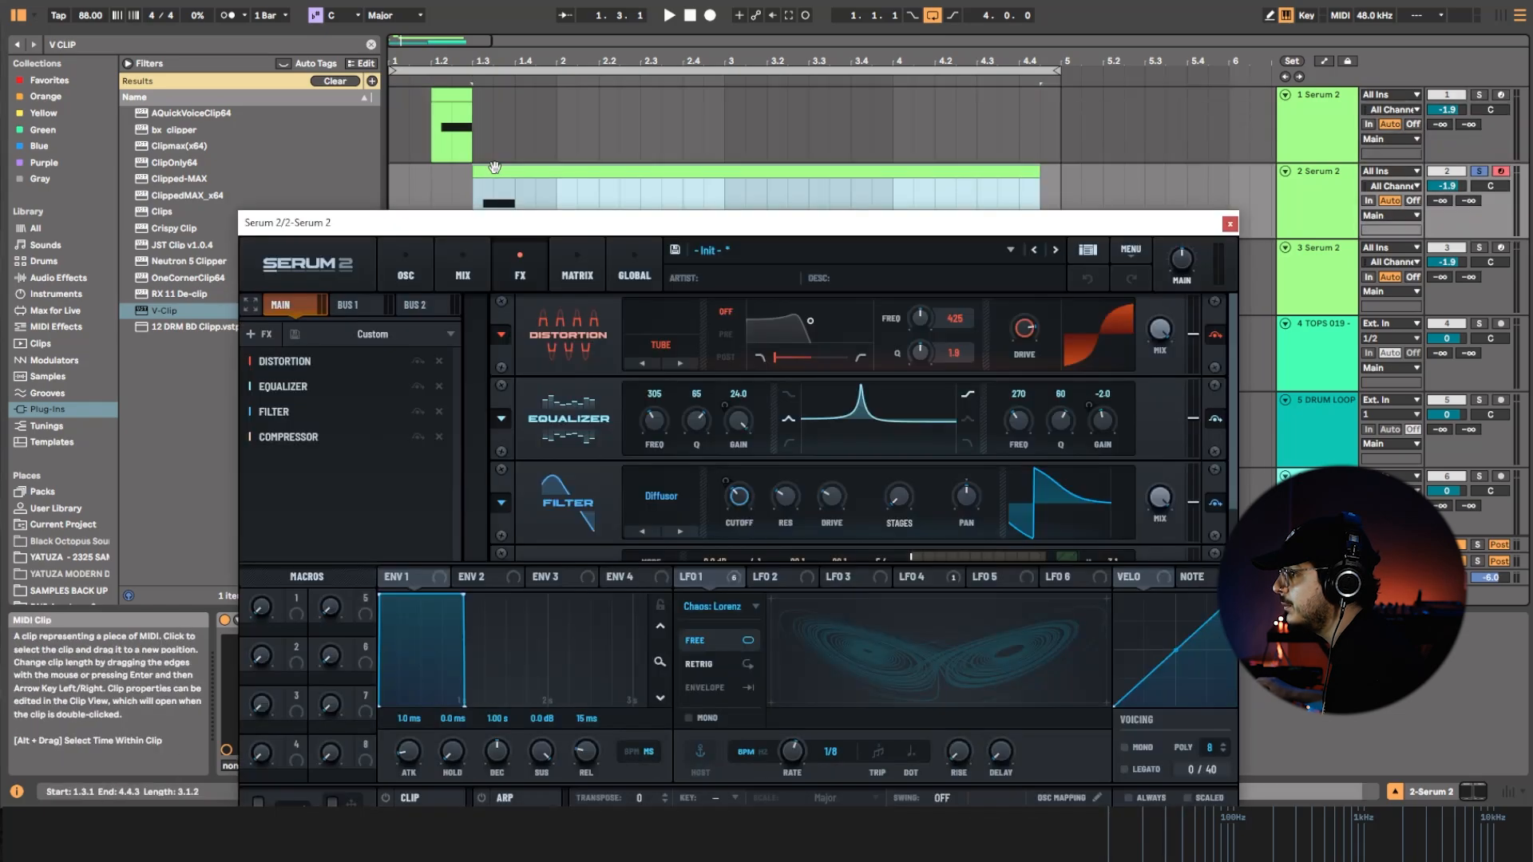
{"action": "left_click", "coordinate": [1232, 225]}
Move the note in the second track's clip to D0, extend it to 1.3, and audition it.
{"action": "left_click", "coordinate": [1251, 793]}
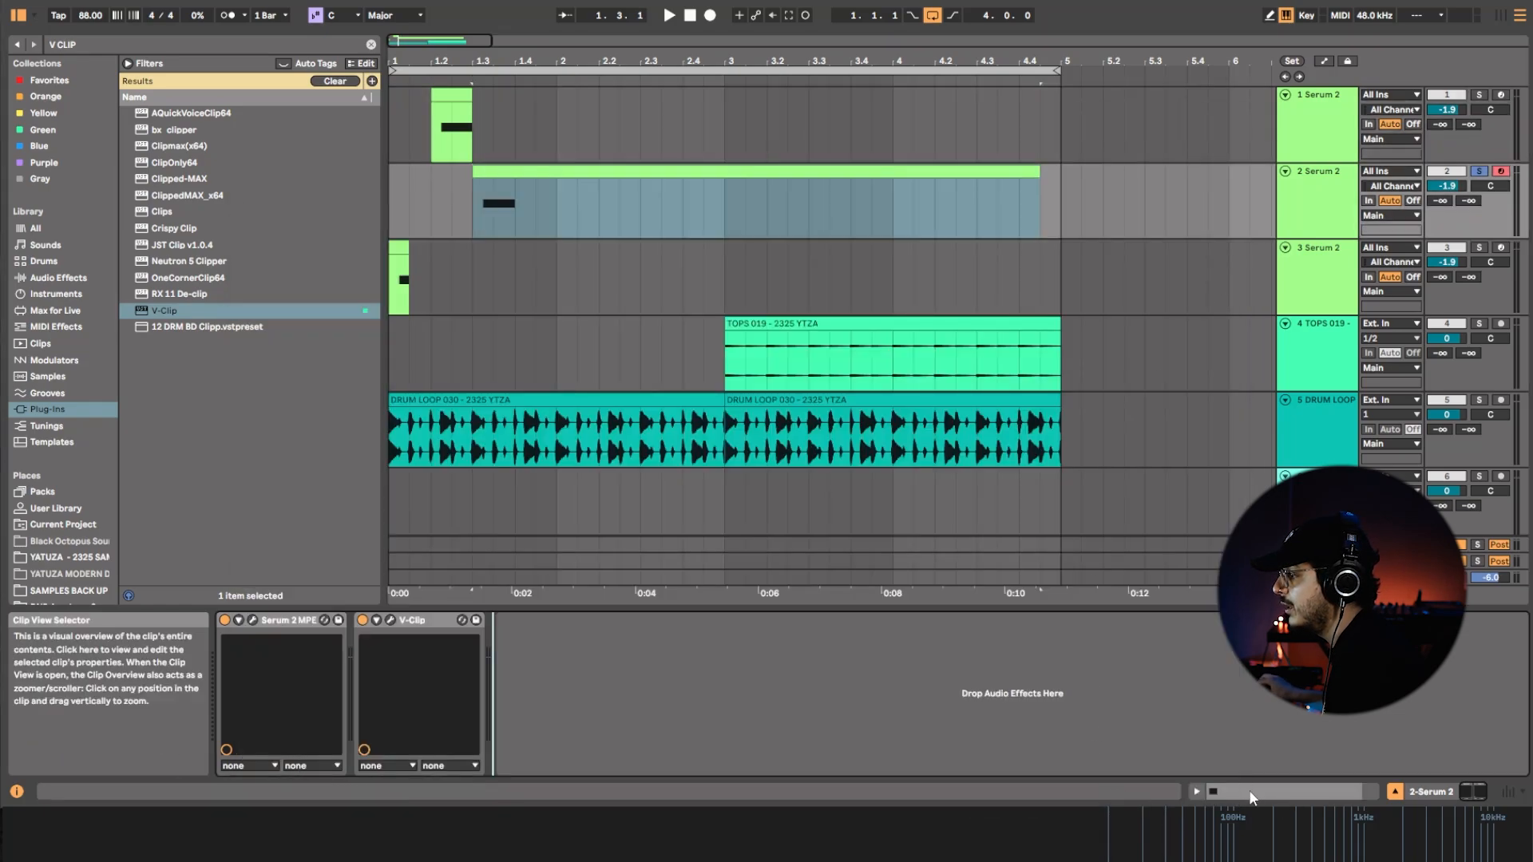
{"action": "left_click_drag", "start_coordinate": [461, 600], "coordinate": [456, 616]}
{"action": "key", "text": "space"}
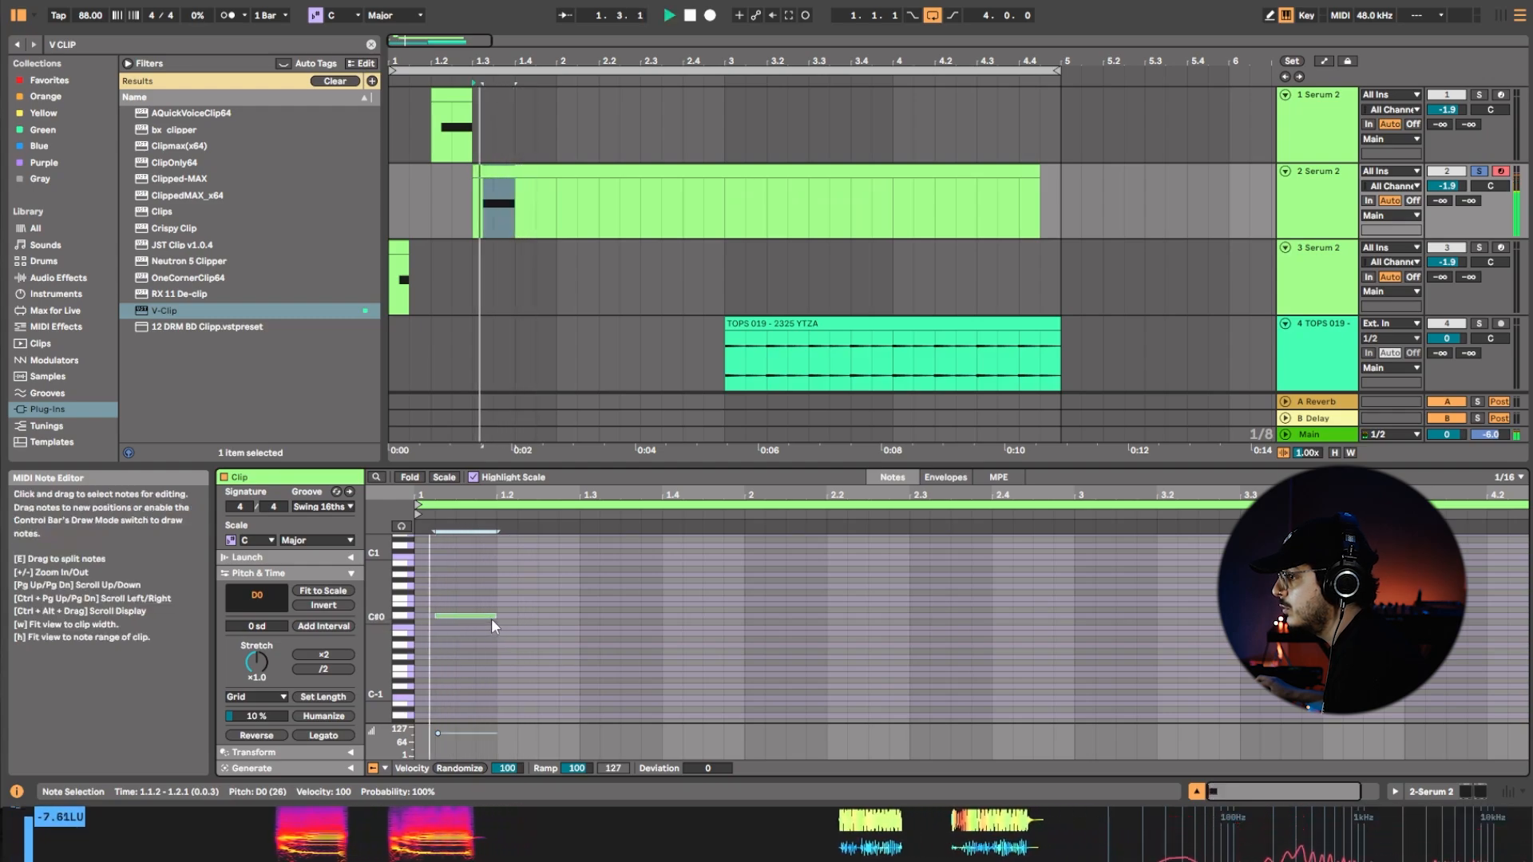
{"action": "left_click_drag", "start_coordinate": [496, 627], "coordinate": [579, 619]}
{"action": "key", "text": "space"}
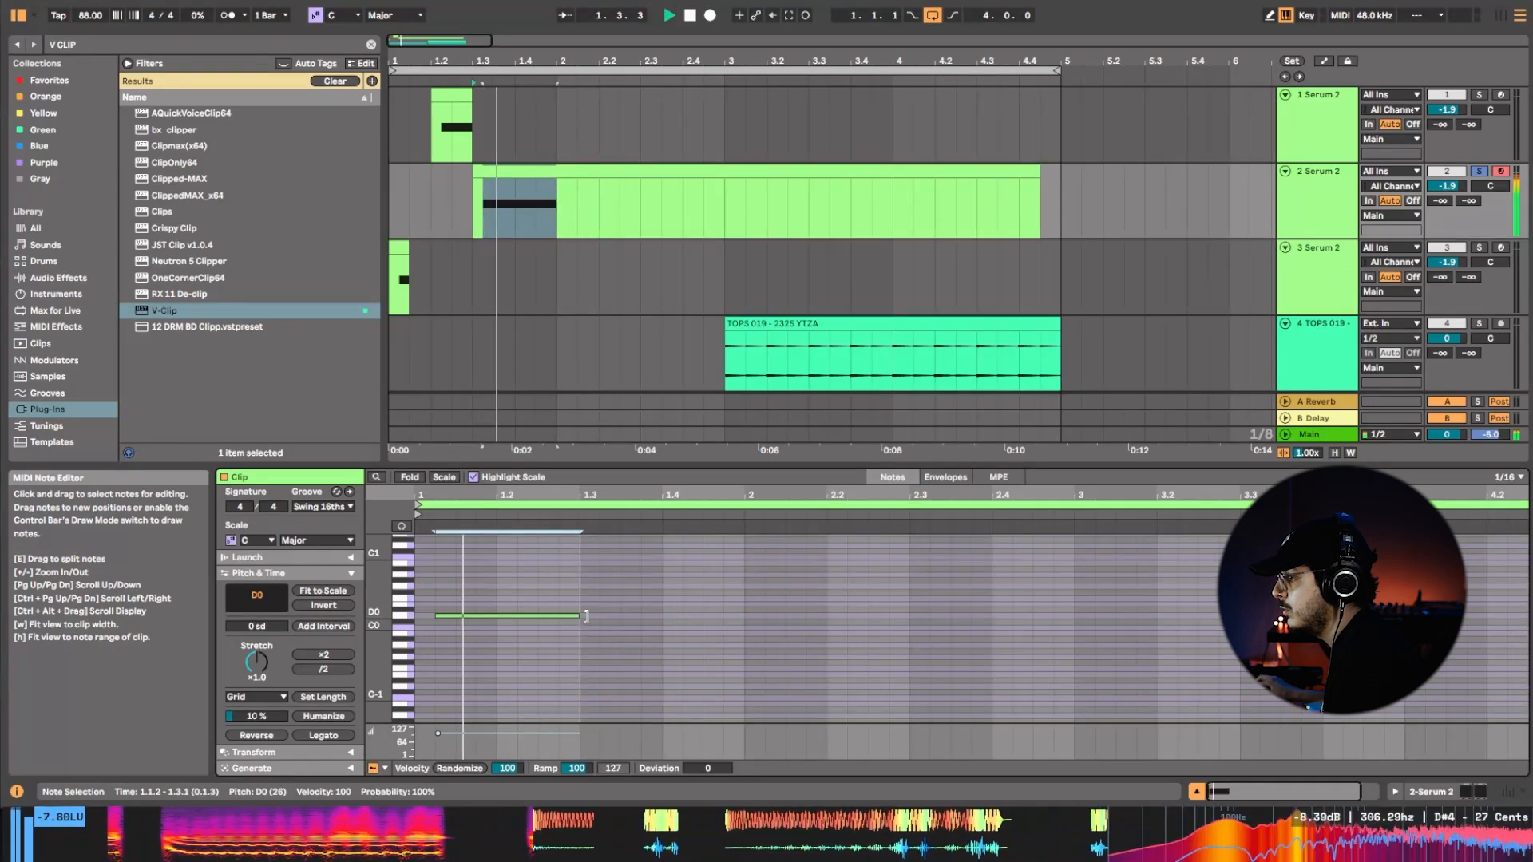
{"action": "key", "text": "space"}
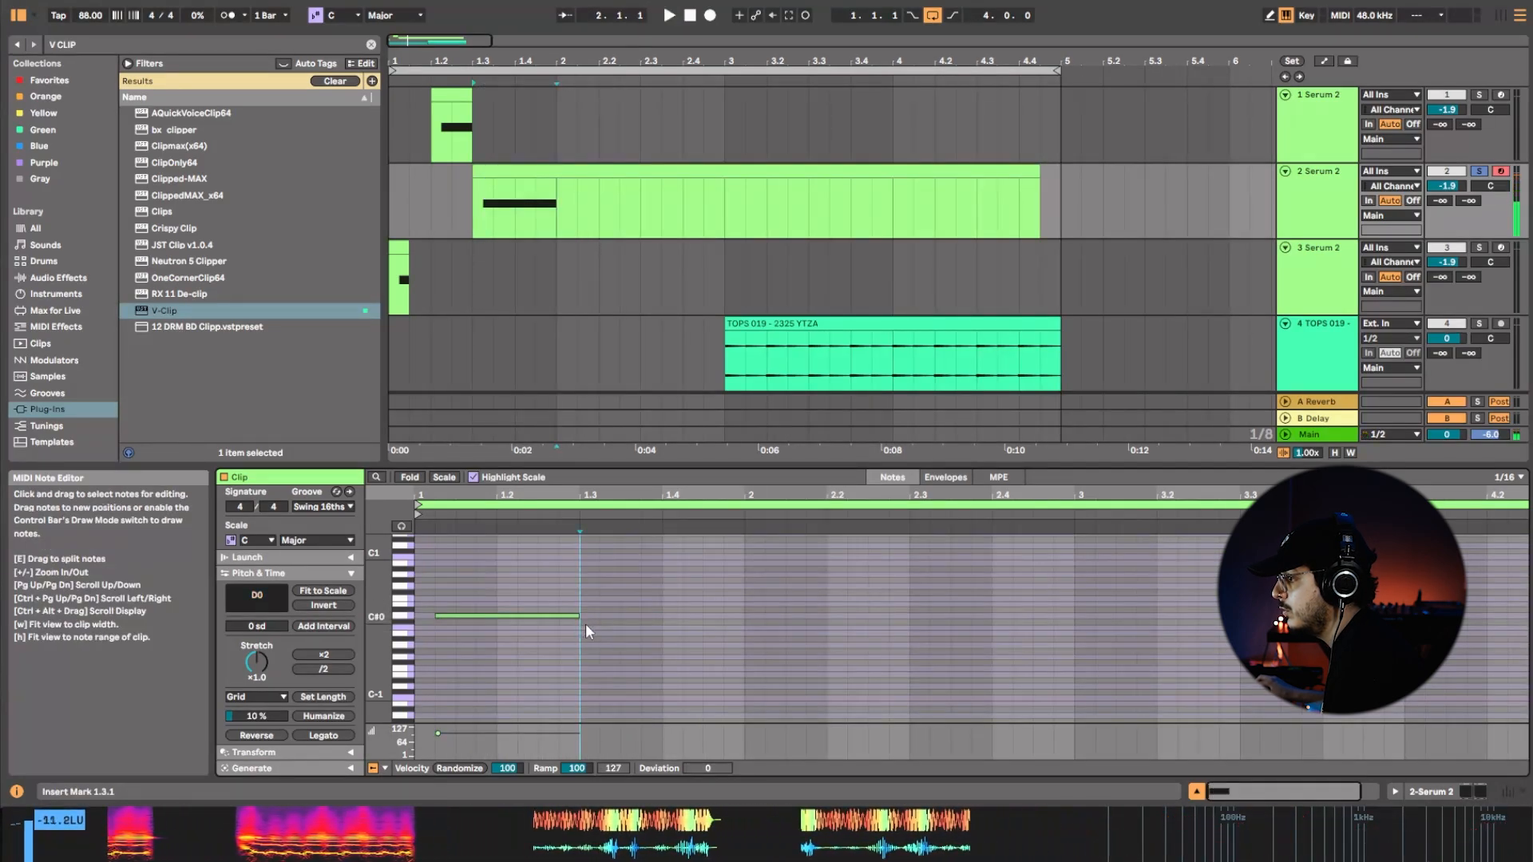
Add a short D#0 note from 1.3.2 to 1.3.4 in the second track's clip and audition it.
{"action": "double_click", "coordinate": [586, 627]}
{"action": "left_click_drag", "start_coordinate": [586, 629], "coordinate": [666, 609]}
{"action": "key", "text": "space"}
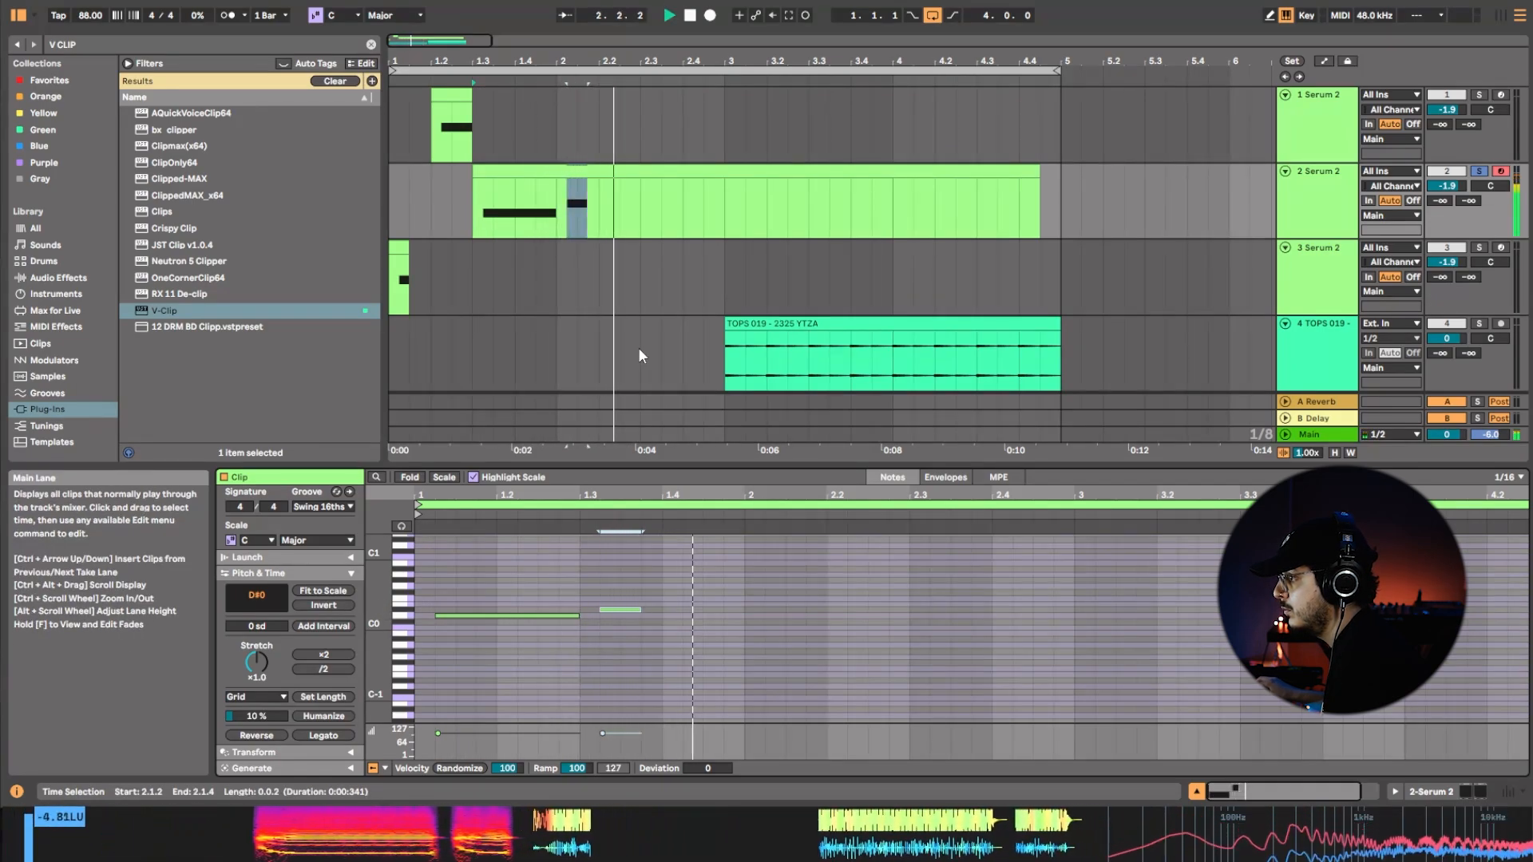
{"action": "key", "text": "space"}
Duplicate the first track's bar 1 into bar 2 and delete the stray empty clip at 2.1.
{"action": "left_click", "coordinate": [619, 129]}
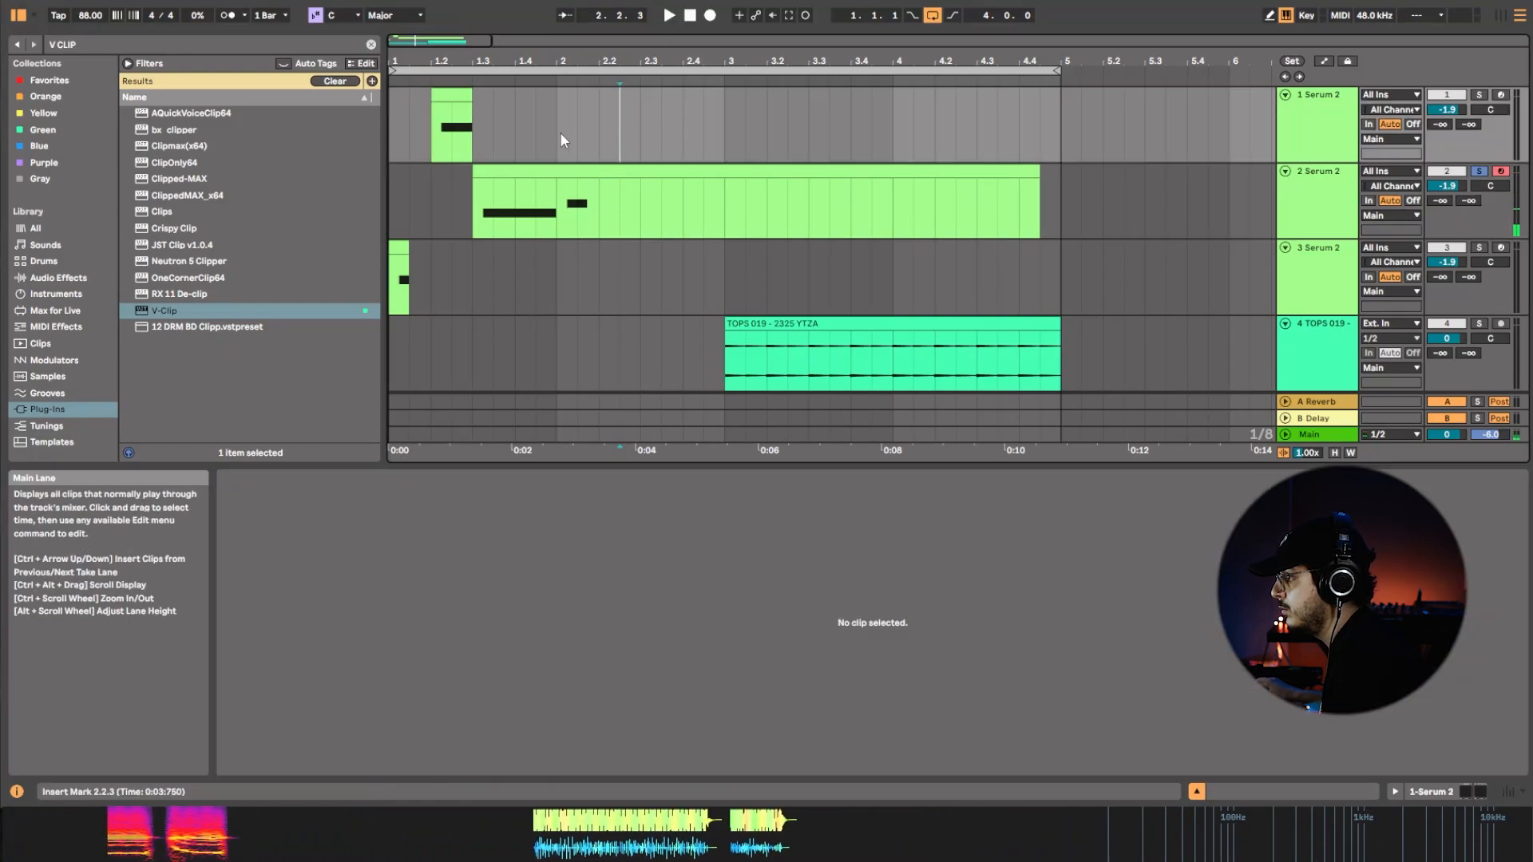
{"action": "left_click_drag", "start_coordinate": [561, 133], "coordinate": [397, 129]}
{"action": "key", "text": "ctrl+d"}
{"action": "left_click", "coordinate": [572, 91]}
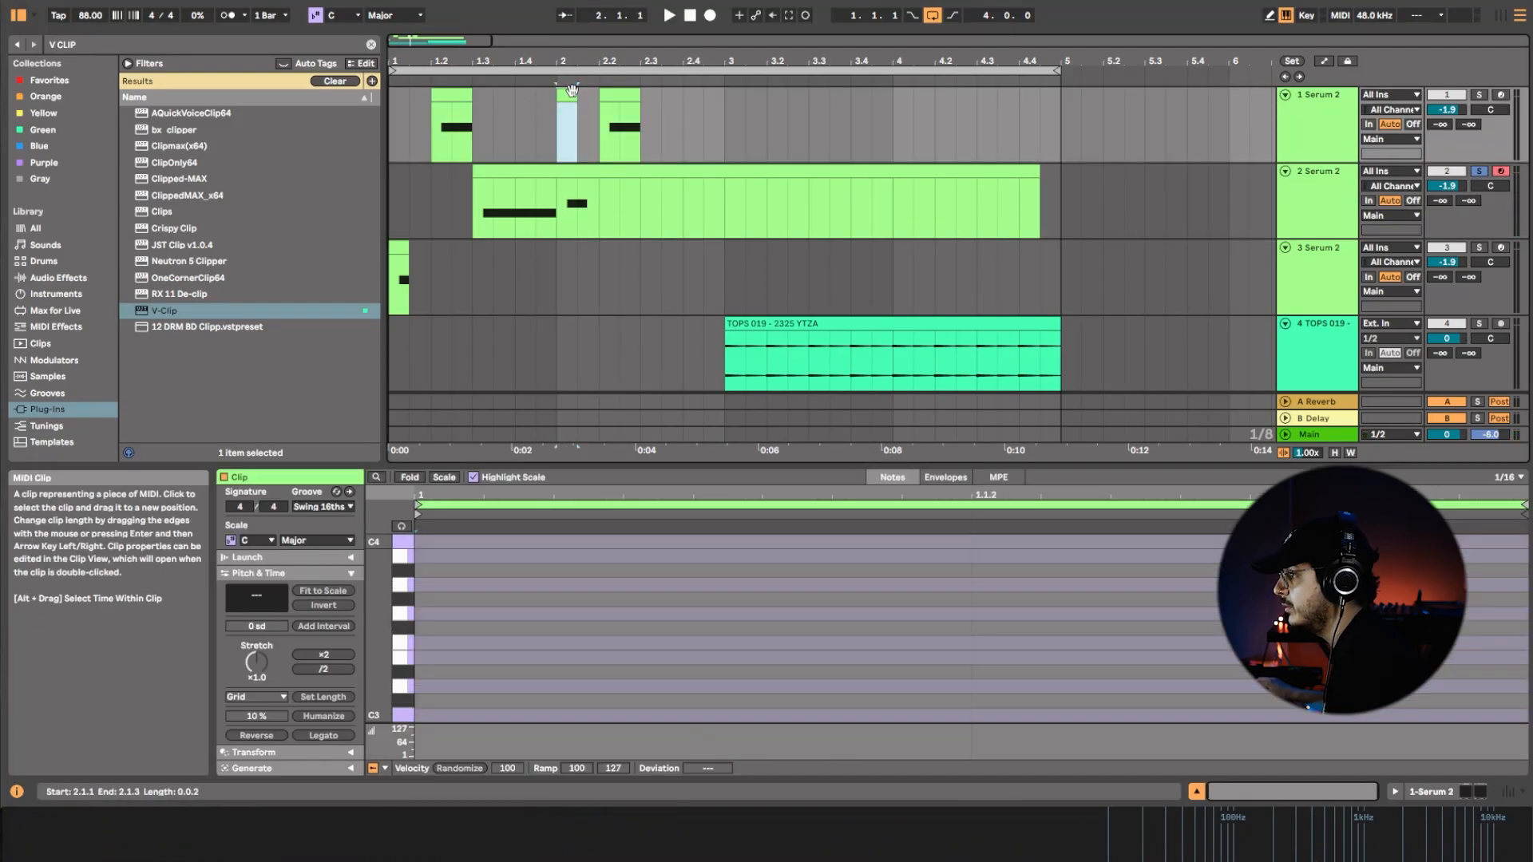
{"action": "right_click", "coordinate": [572, 91]}
{"action": "left_click", "coordinate": [591, 156]}
{"action": "left_click", "coordinate": [673, 262]}
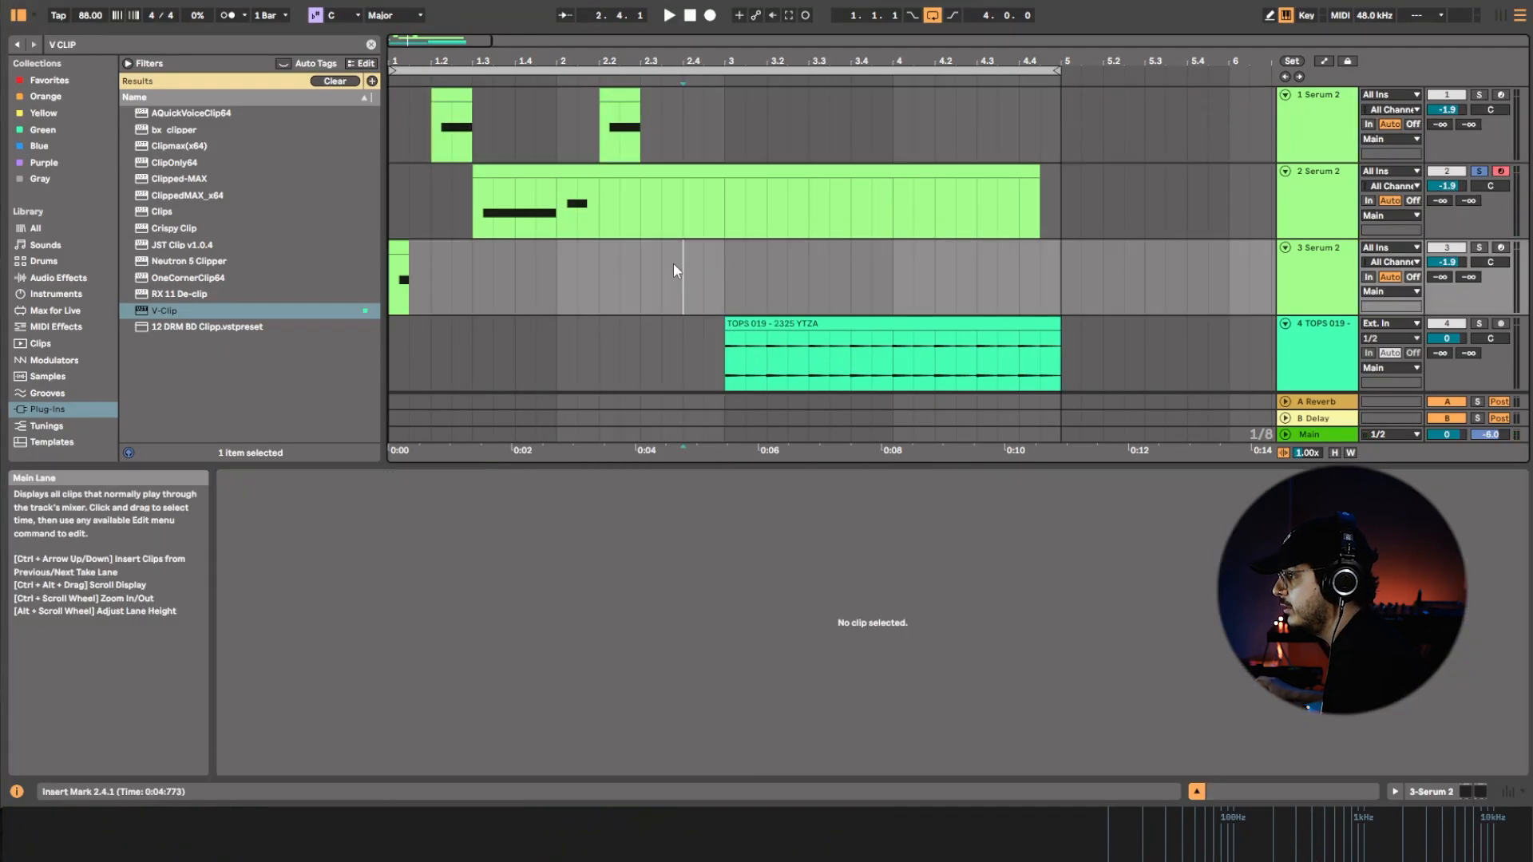
Add a D0 note from 2.1.2 to 2.2.4 in the second track's clip while the loop plays.
{"action": "left_click", "coordinate": [647, 166]}
{"action": "double_click", "coordinate": [873, 635]}
{"action": "key", "text": "space"}
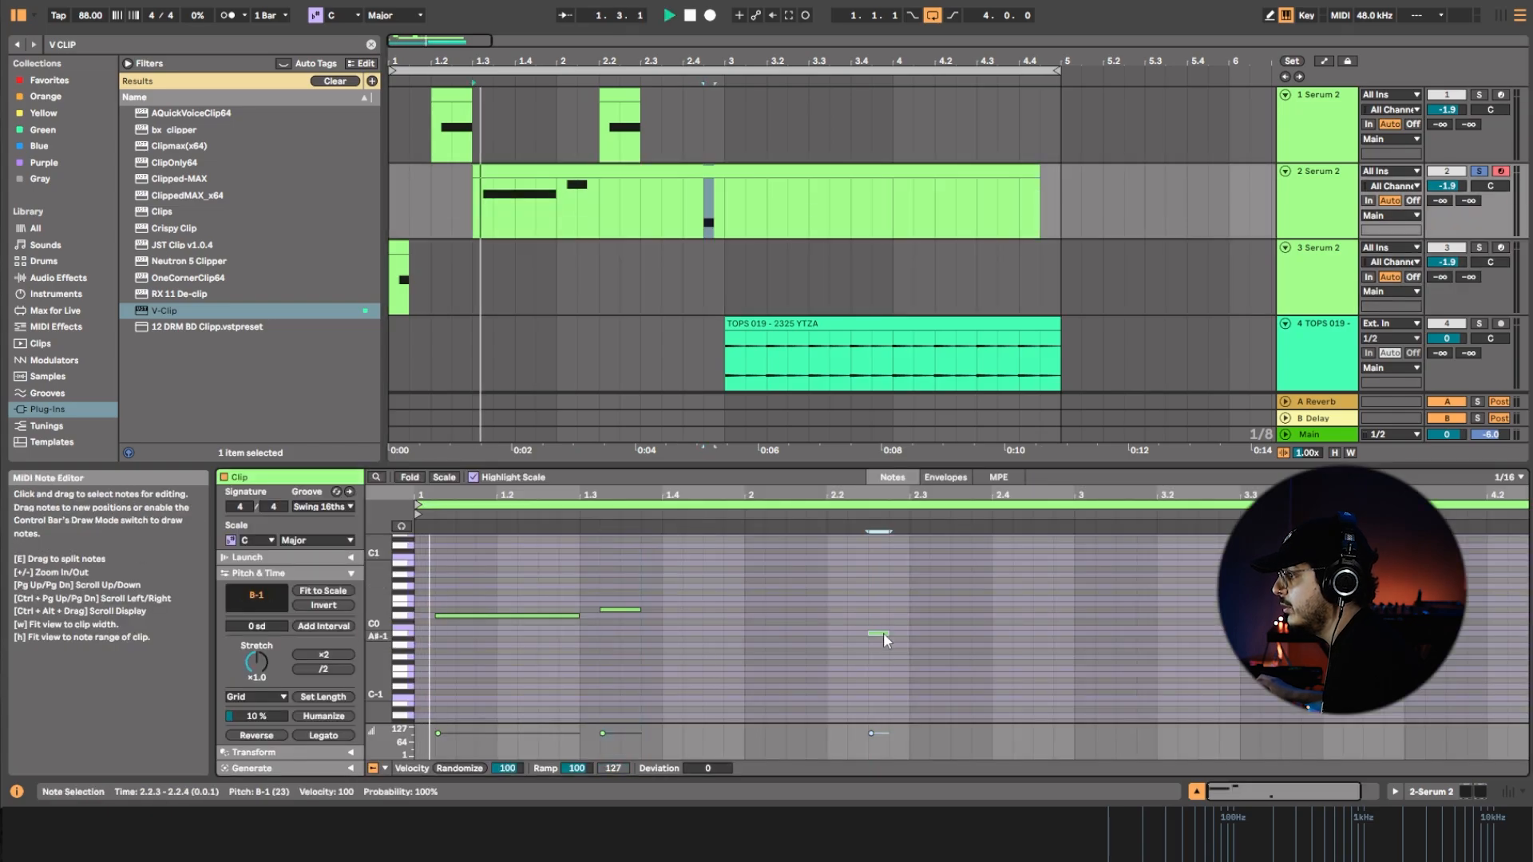
{"action": "left_click_drag", "start_coordinate": [868, 633], "coordinate": [763, 619]}
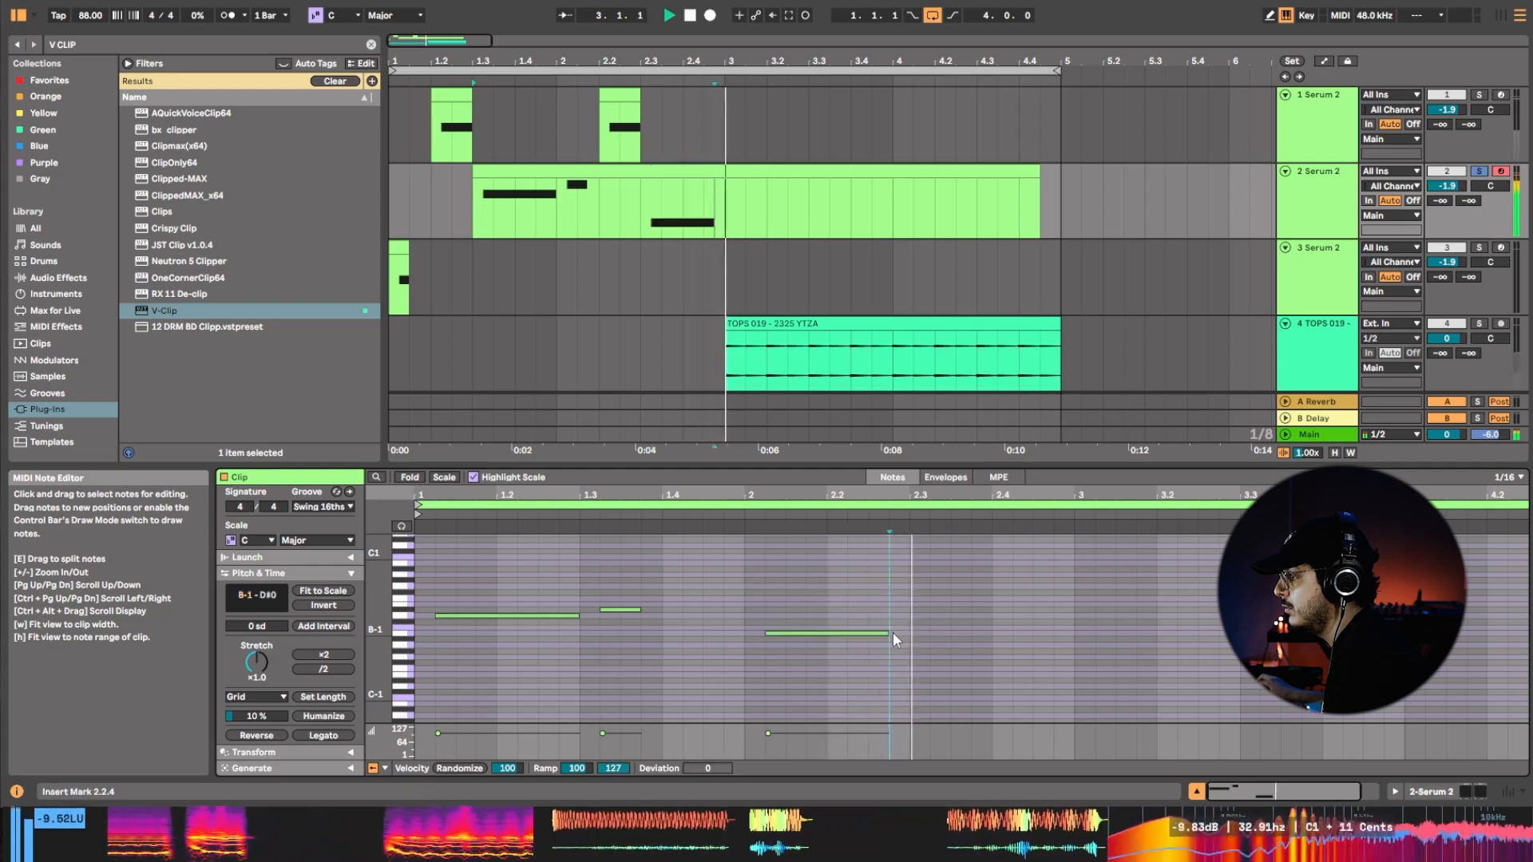
{"action": "left_click_drag", "start_coordinate": [880, 633], "coordinate": [884, 617]}
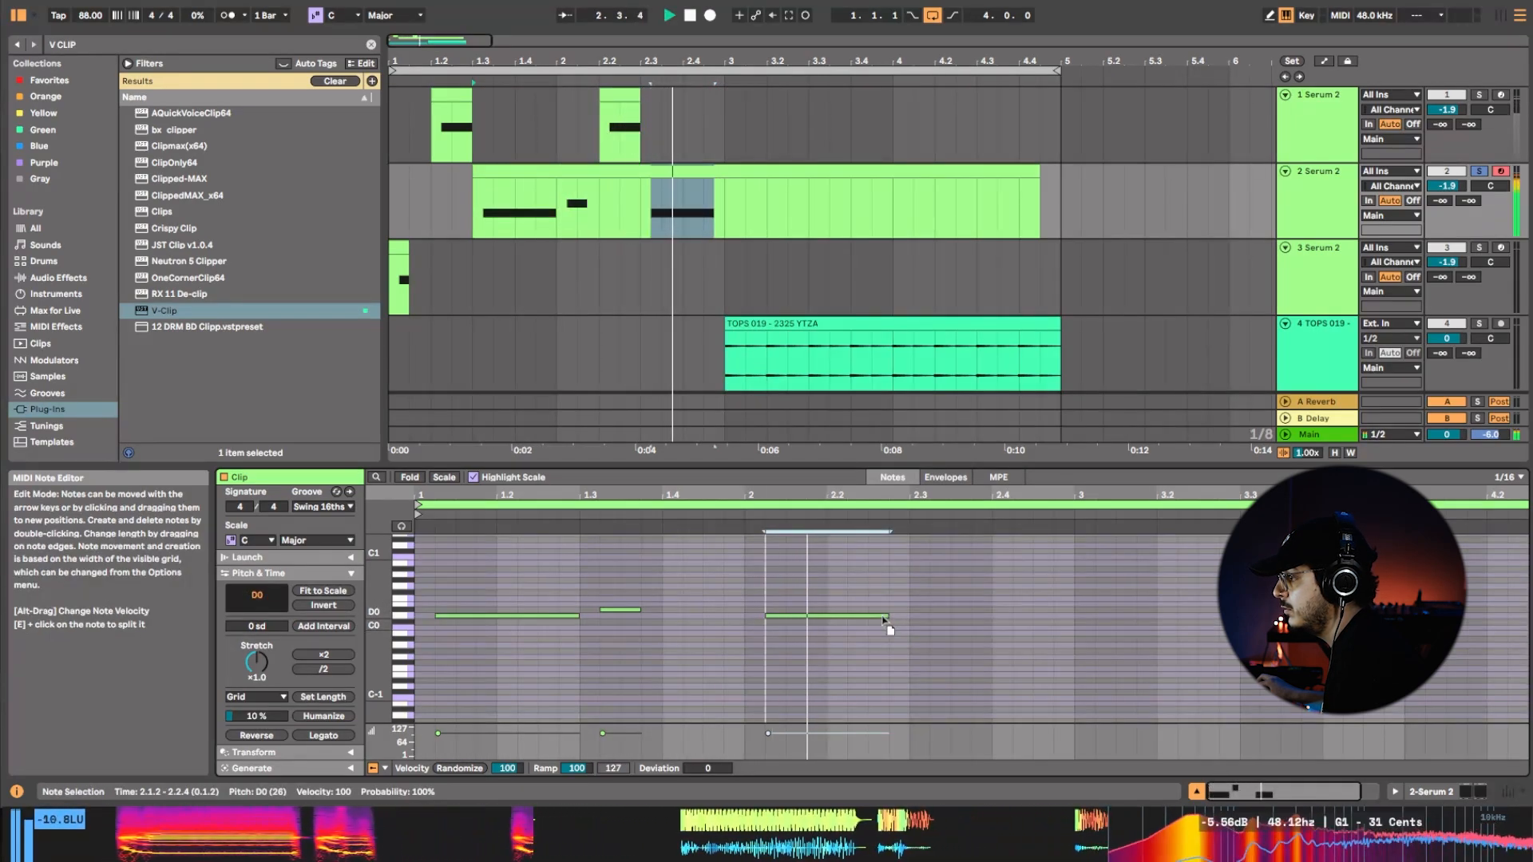
Duplicate the first two bars of the three Serum 2 tracks into bars 3 and 4, and play the full loop unsoloed.
{"action": "left_click_drag", "start_coordinate": [736, 270], "coordinate": [261, 111]}
{"action": "key", "text": "ctrl+d"}
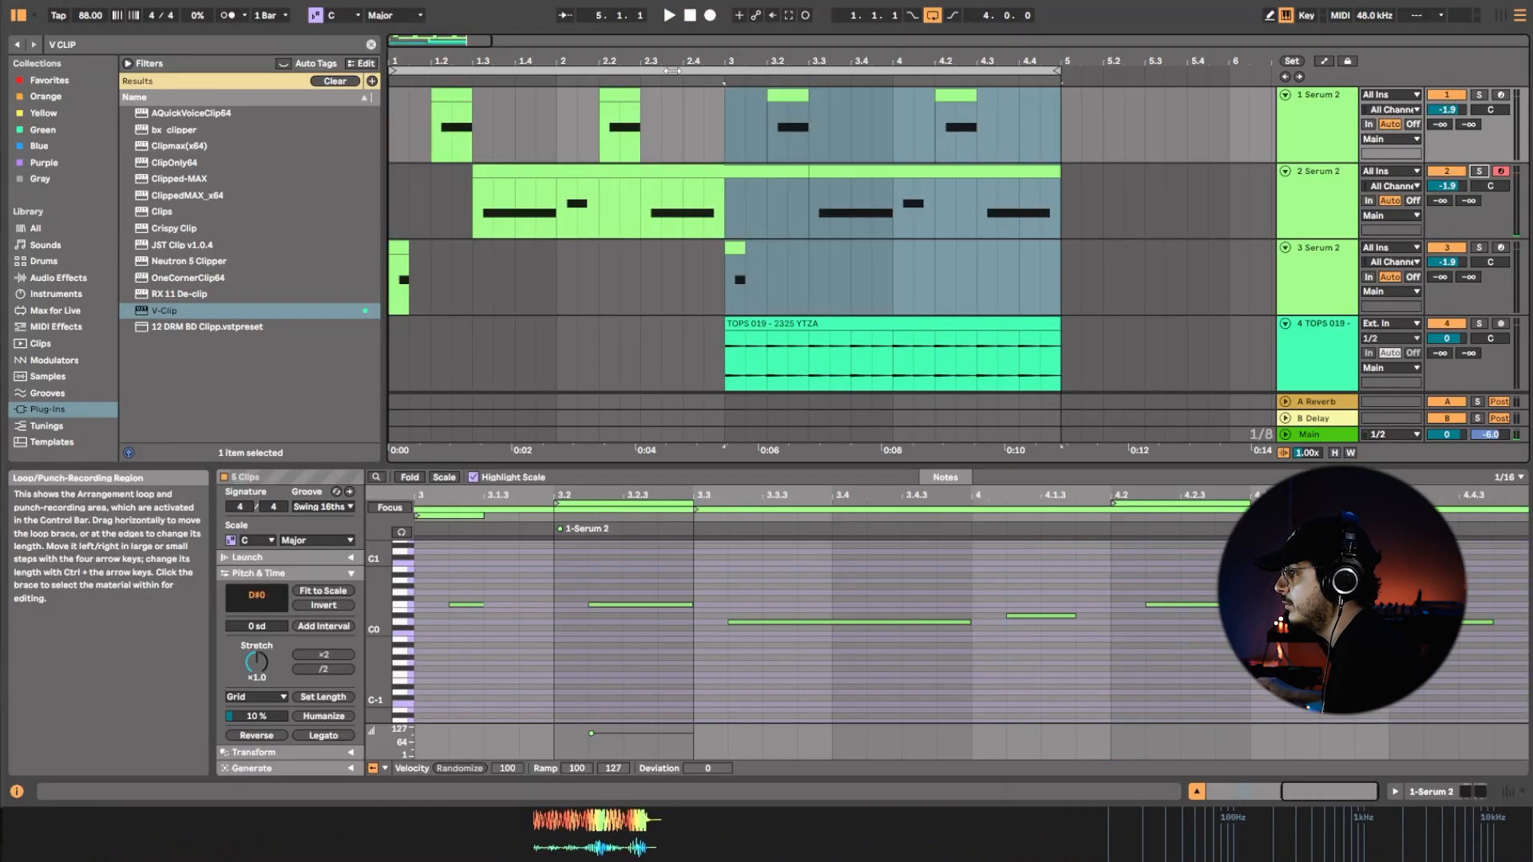
{"action": "left_click", "coordinate": [673, 70]}
{"action": "key", "text": "space"}
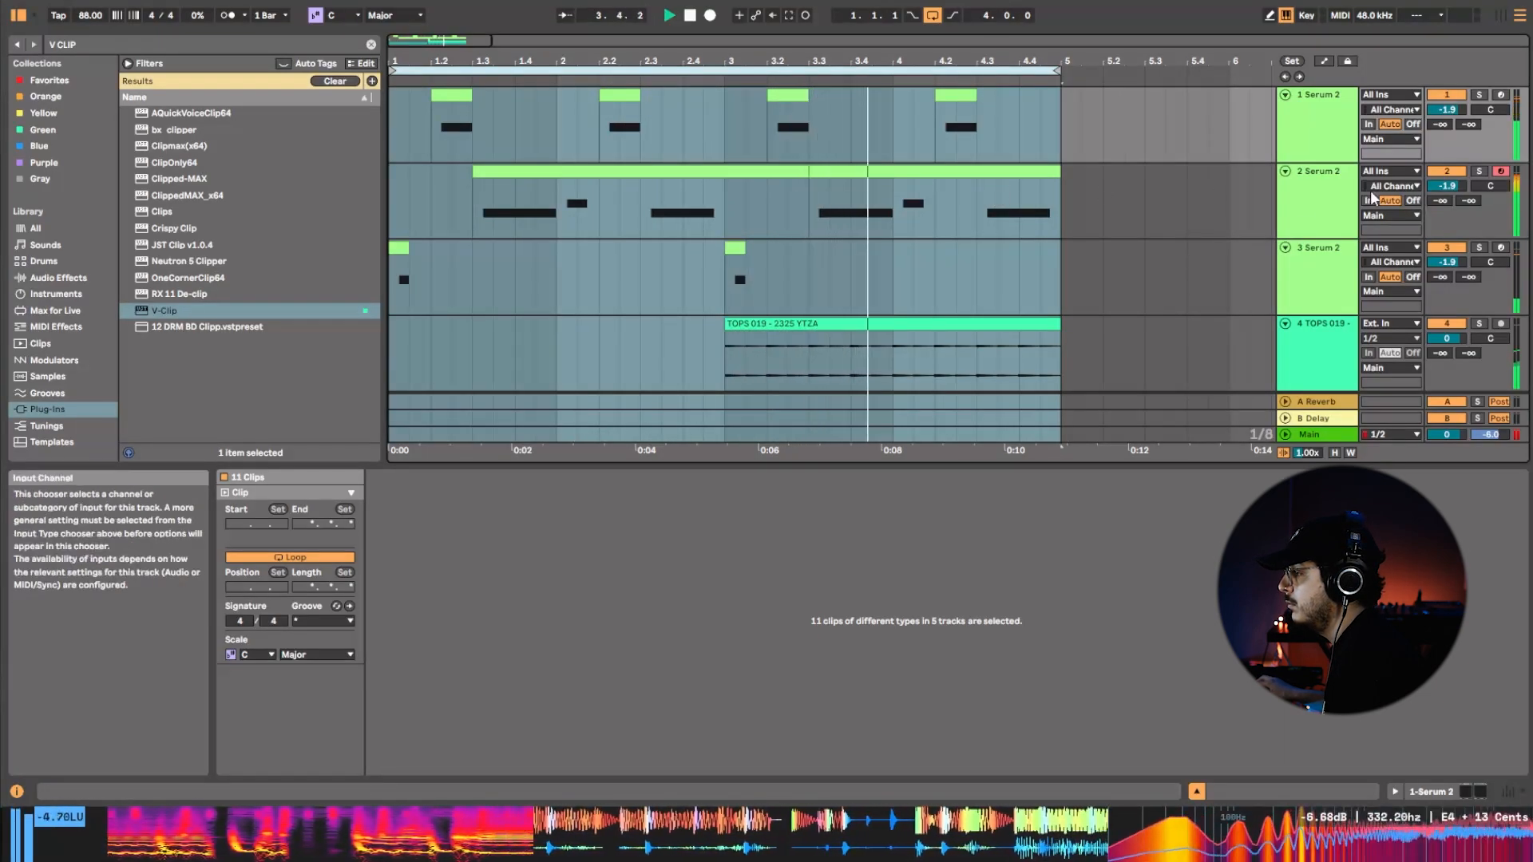
Open the second track's synth and sweep the equalizer's low-band frequency through 189, 117 and 149 Hz while the loop plays.
{"action": "left_click", "coordinate": [1332, 214]}
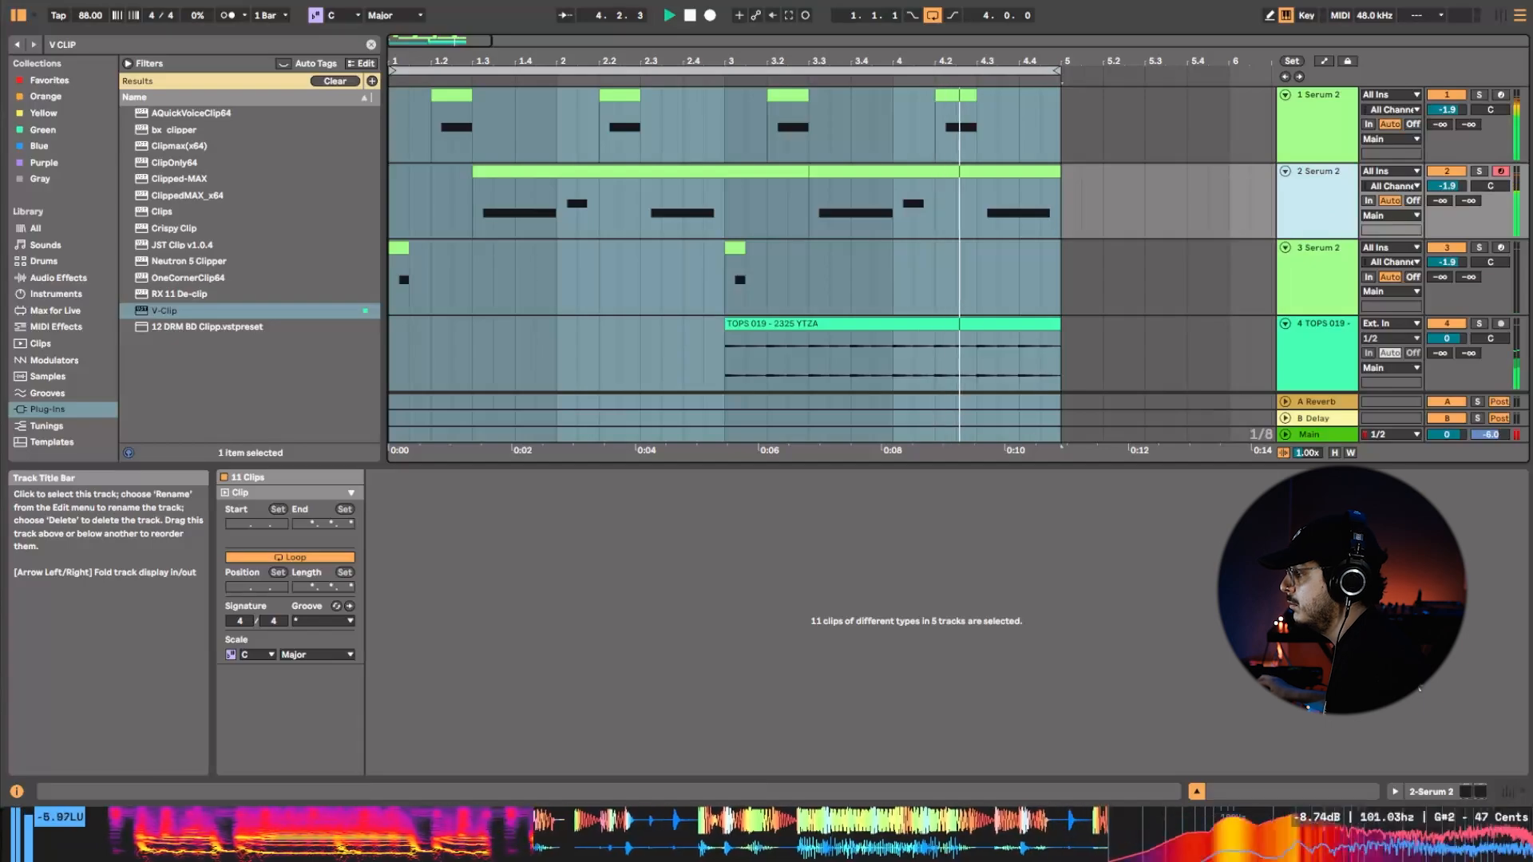
{"action": "left_click", "coordinate": [1450, 793]}
{"action": "left_click", "coordinate": [252, 620]}
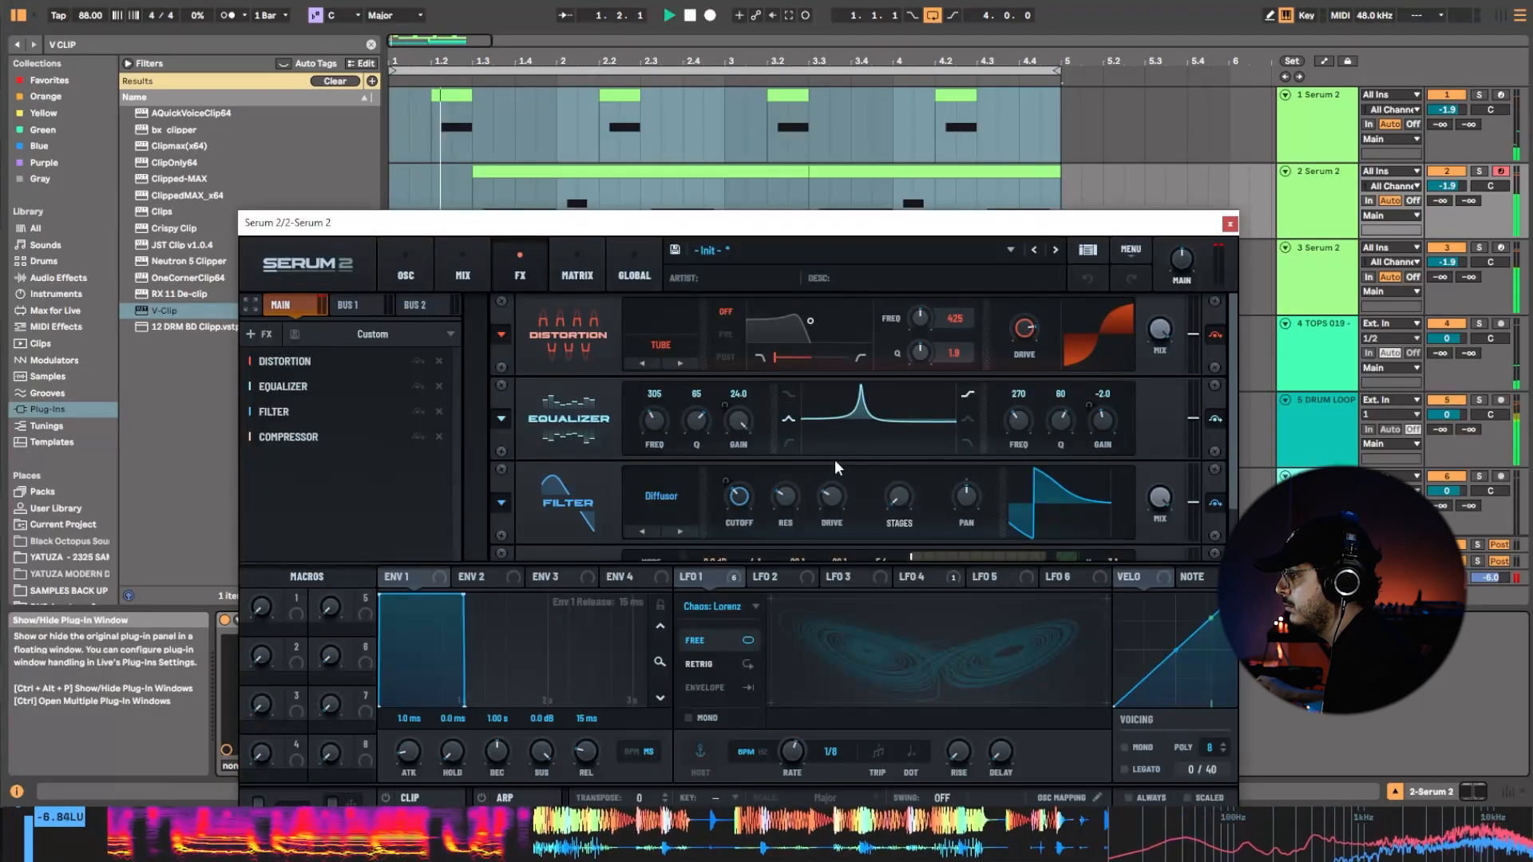
{"action": "left_click_drag", "start_coordinate": [655, 420], "coordinate": [656, 432]}
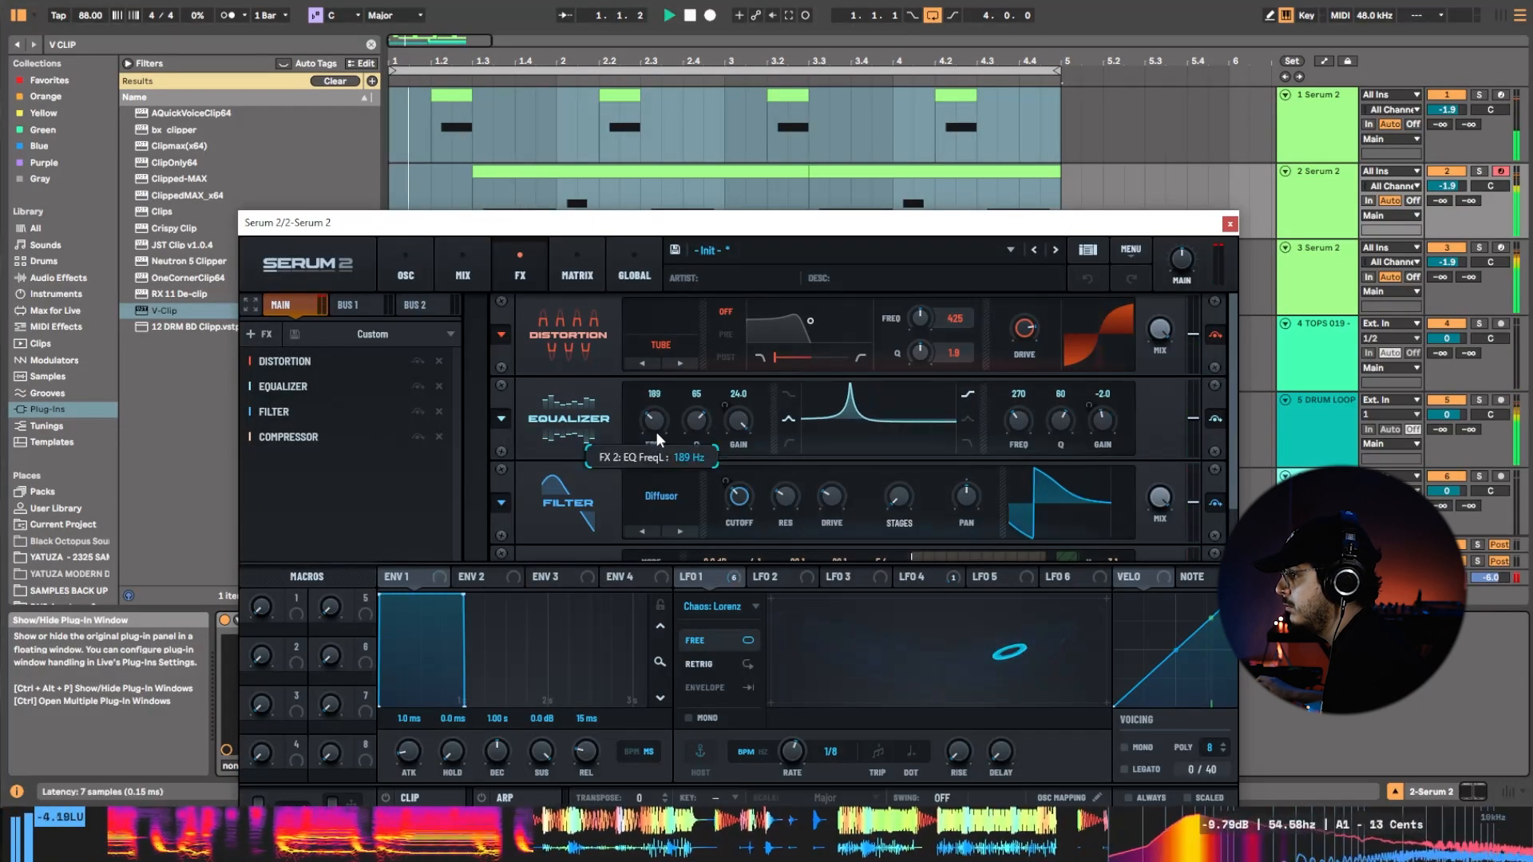
{"action": "left_click", "coordinate": [516, 190]}
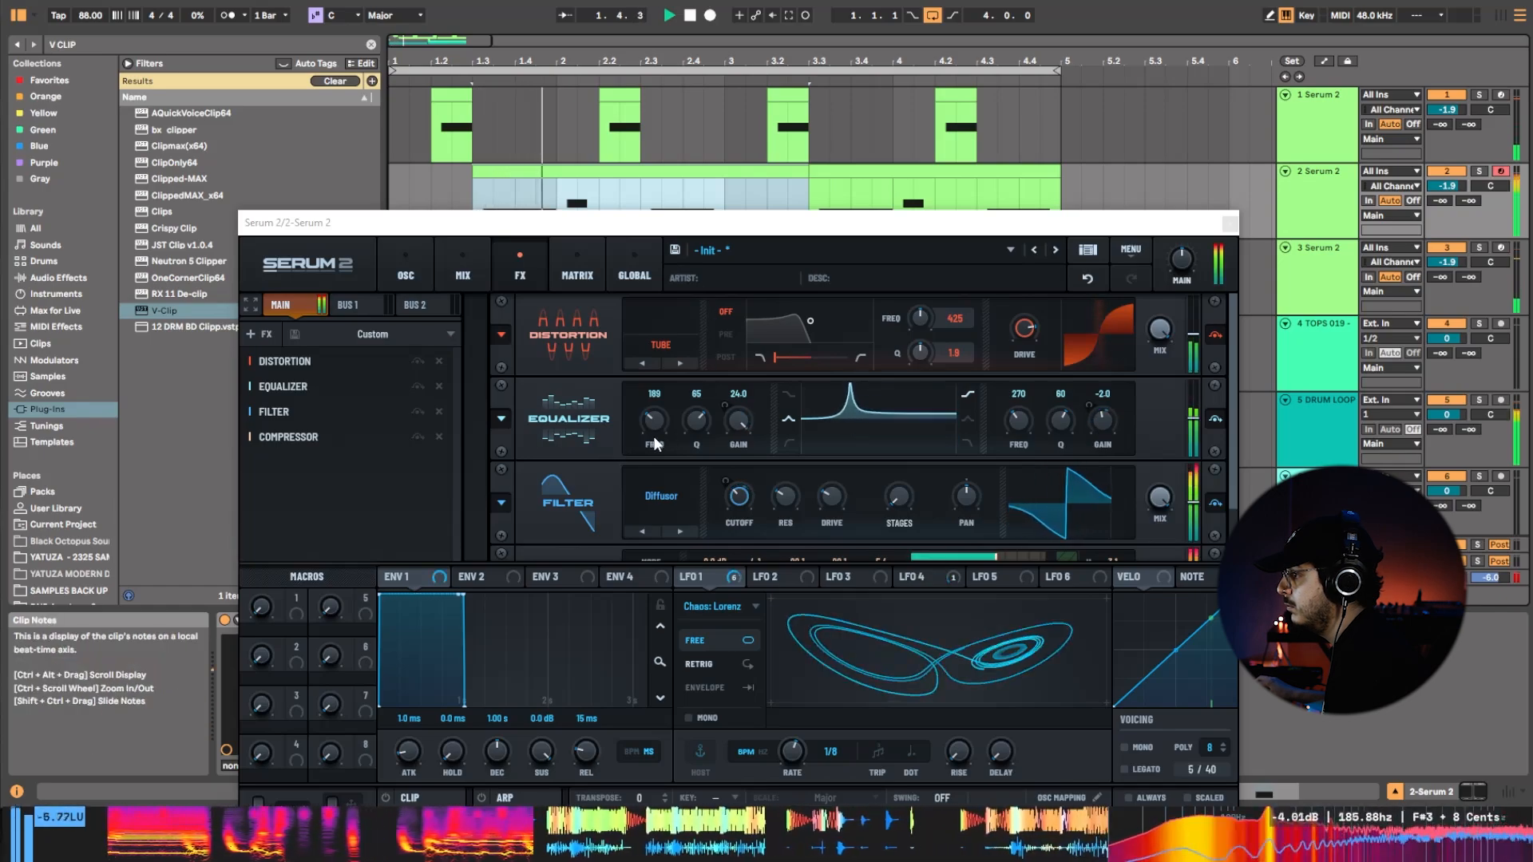
{"action": "left_click_drag", "start_coordinate": [655, 421], "coordinate": [654, 436]}
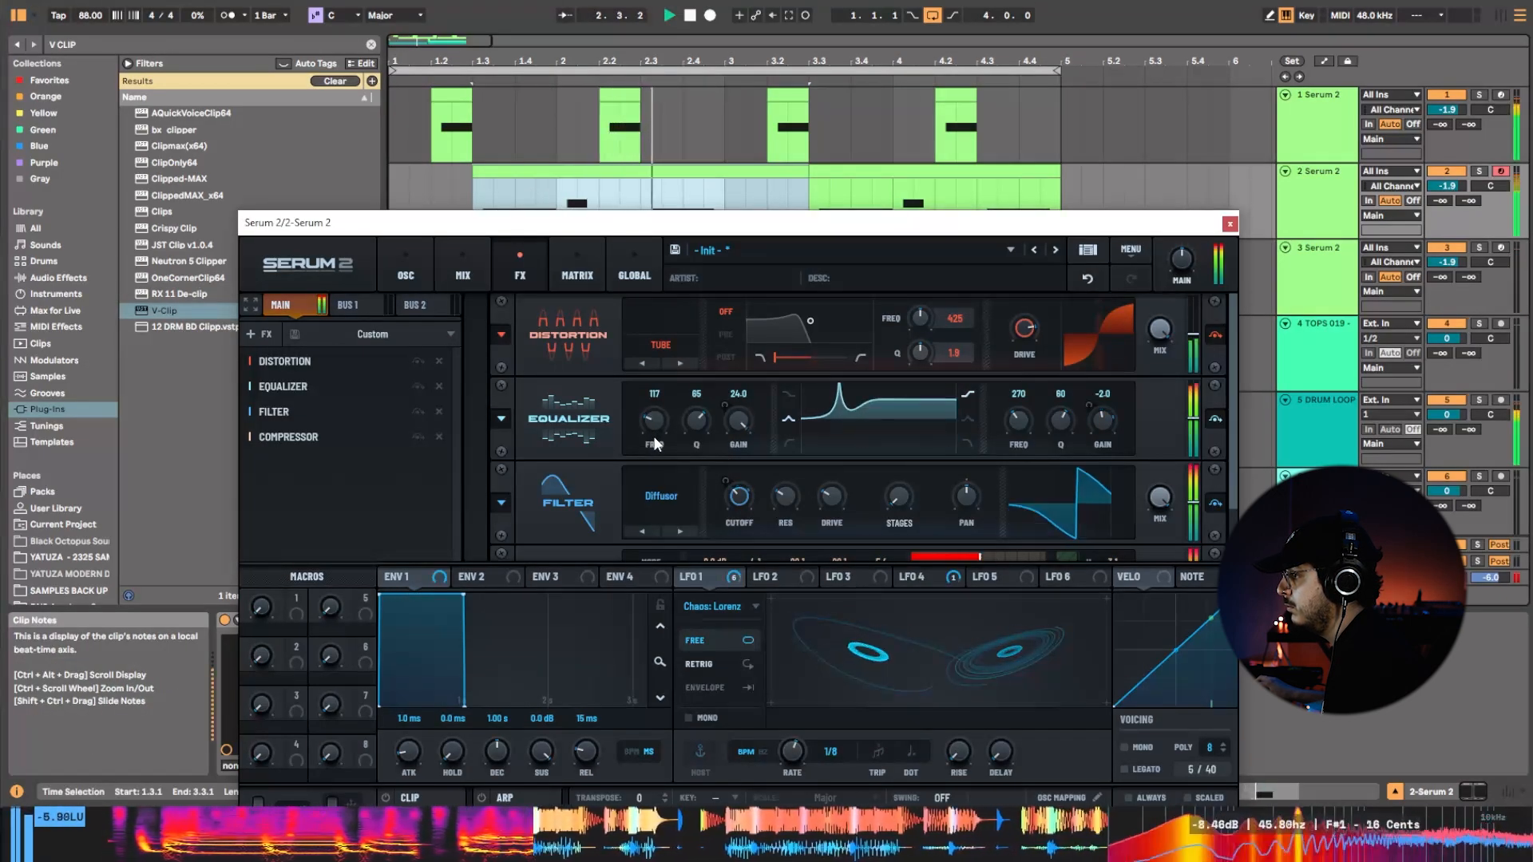
{"action": "left_click_drag", "start_coordinate": [655, 441], "coordinate": [658, 425]}
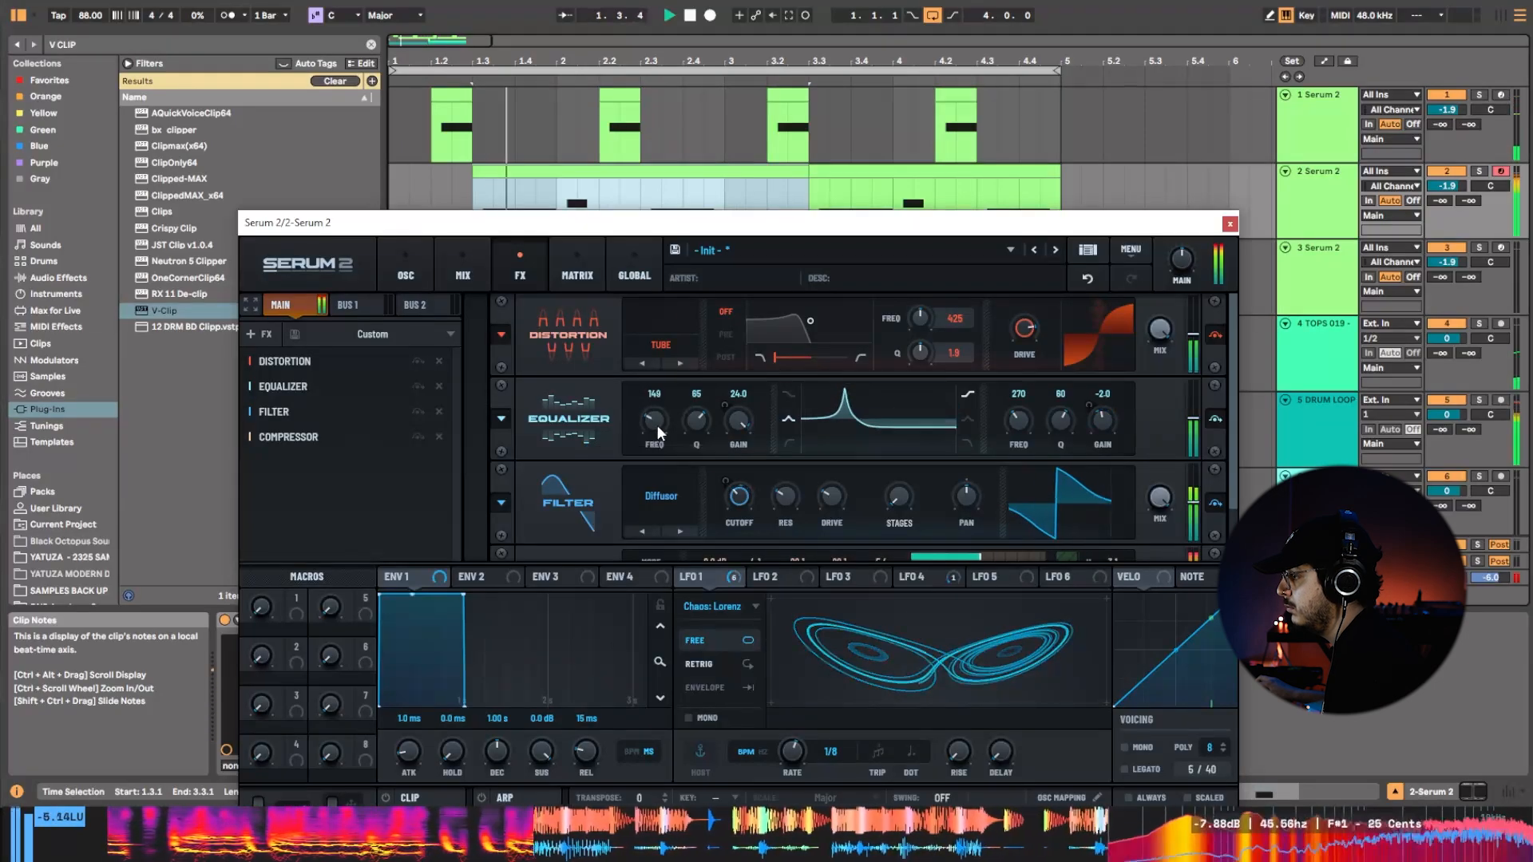
Set the equalizer's high-band frequency to 794 Hz and return the low-band frequency to 305 Hz.
{"action": "left_click_drag", "start_coordinate": [1008, 450], "coordinate": [1020, 417]}
{"action": "left_click_drag", "start_coordinate": [653, 415], "coordinate": [664, 414]}
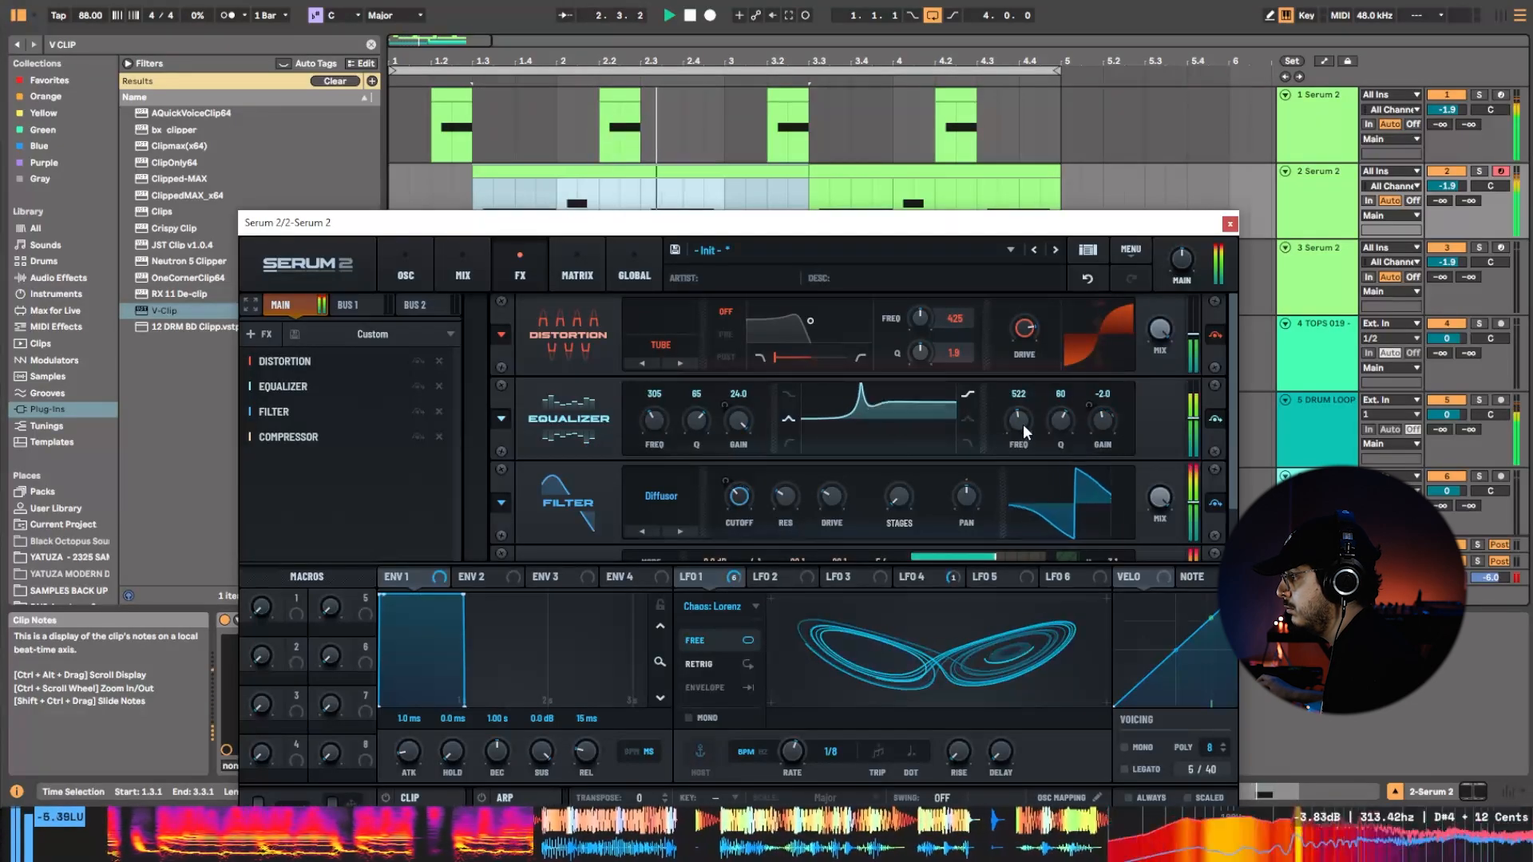
{"action": "mouse_move", "coordinate": [1023, 424]}
{"action": "left_mouse_down"}
{"action": "mouse_move", "coordinate": [1033, 401]}
{"action": "mouse_move", "coordinate": [1023, 452]}
{"action": "left_mouse_up"}
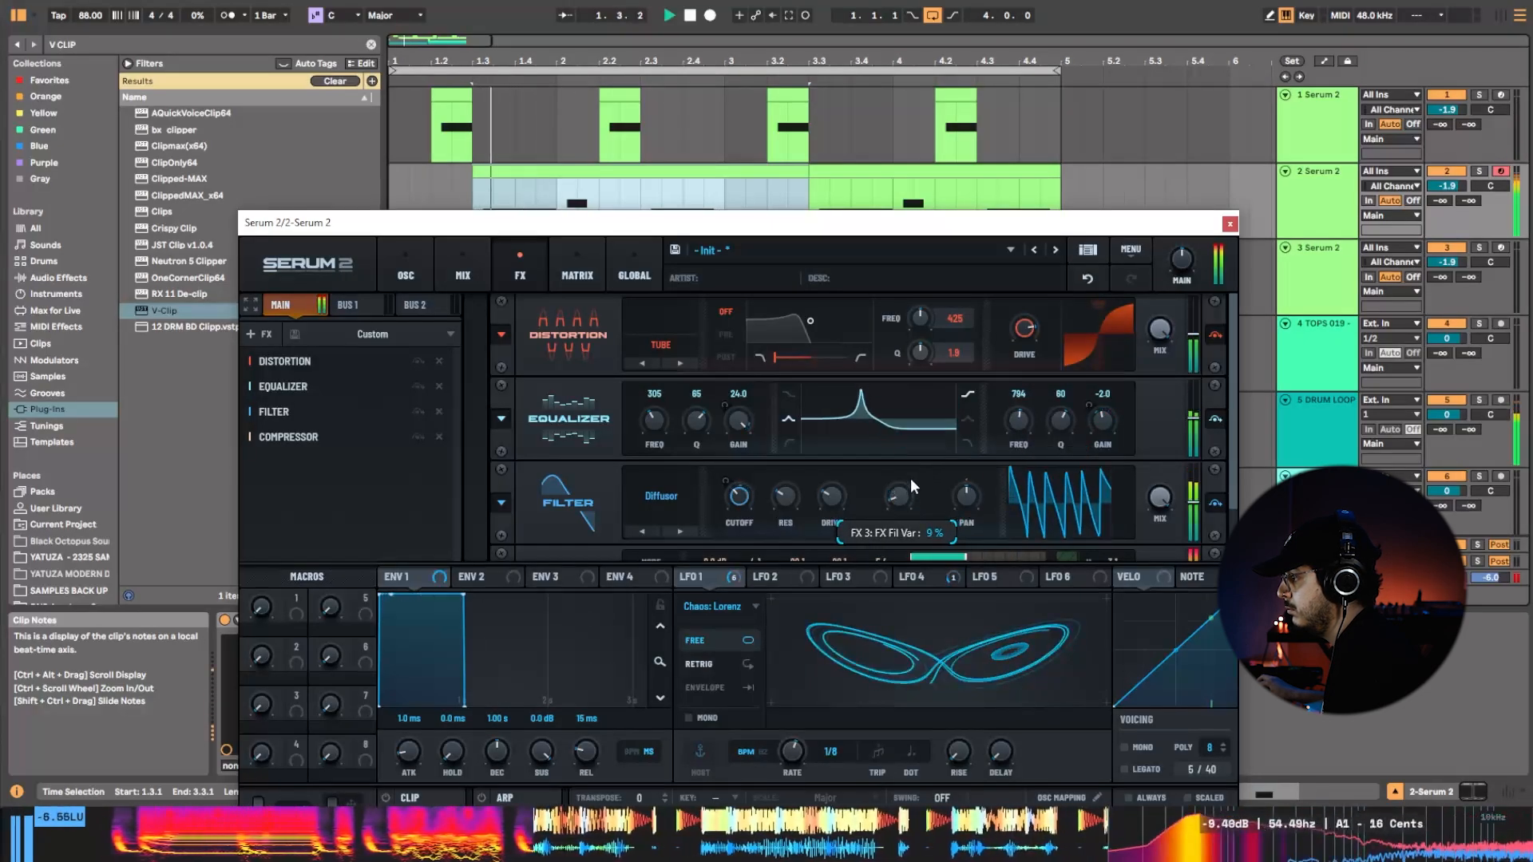
Try different stages and cutoff settings on the effects filter, and switch its type to Scream LP.
{"action": "left_click_drag", "start_coordinate": [902, 498], "coordinate": [898, 522]}
{"action": "left_click_drag", "start_coordinate": [741, 504], "coordinate": [769, 486]}
{"action": "left_click", "coordinate": [679, 531]}
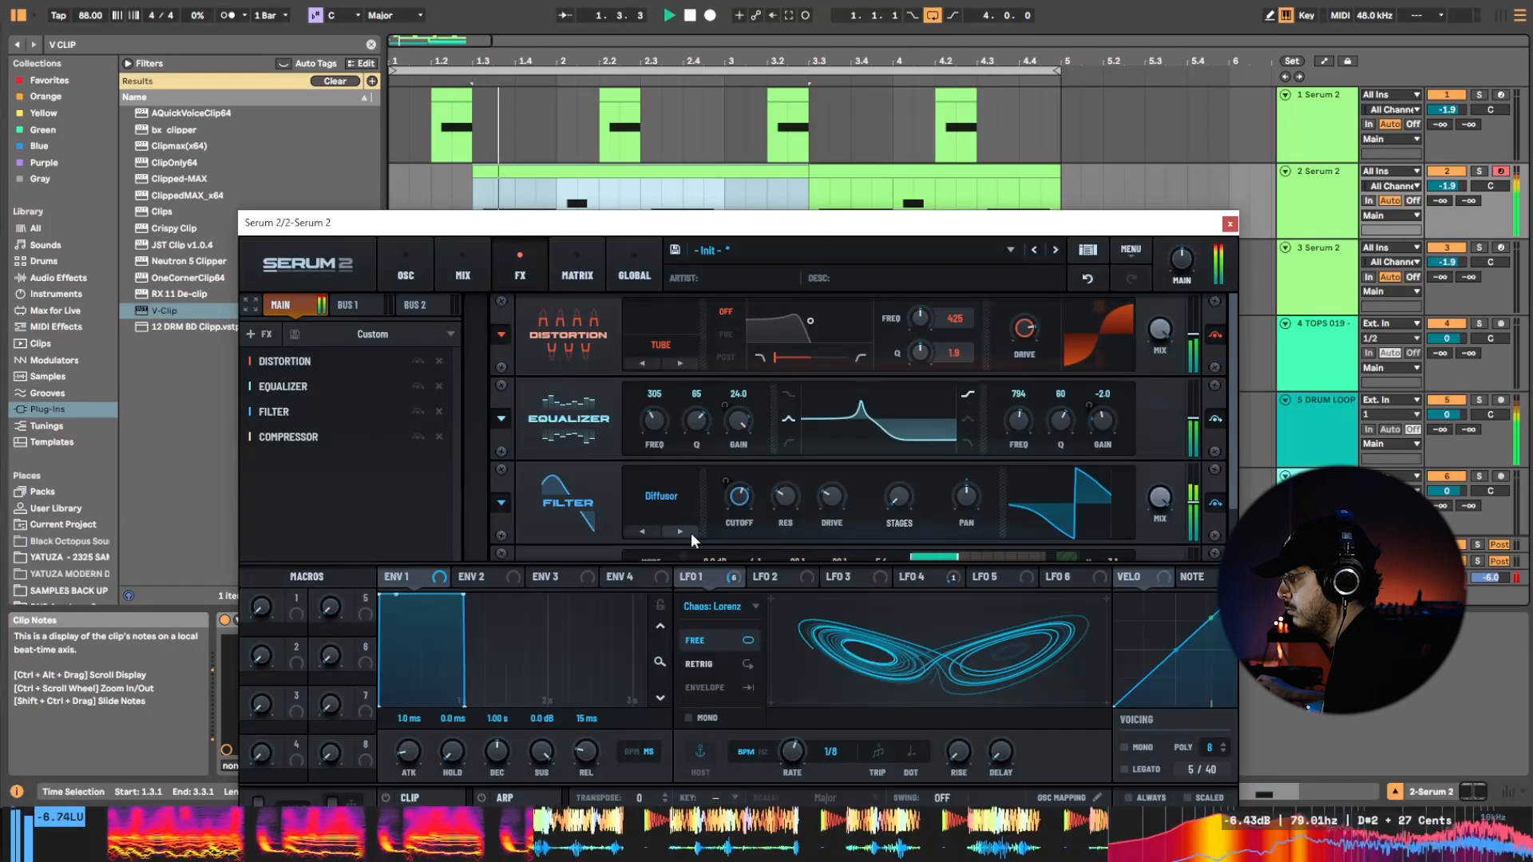
{"action": "left_click", "coordinate": [650, 530]}
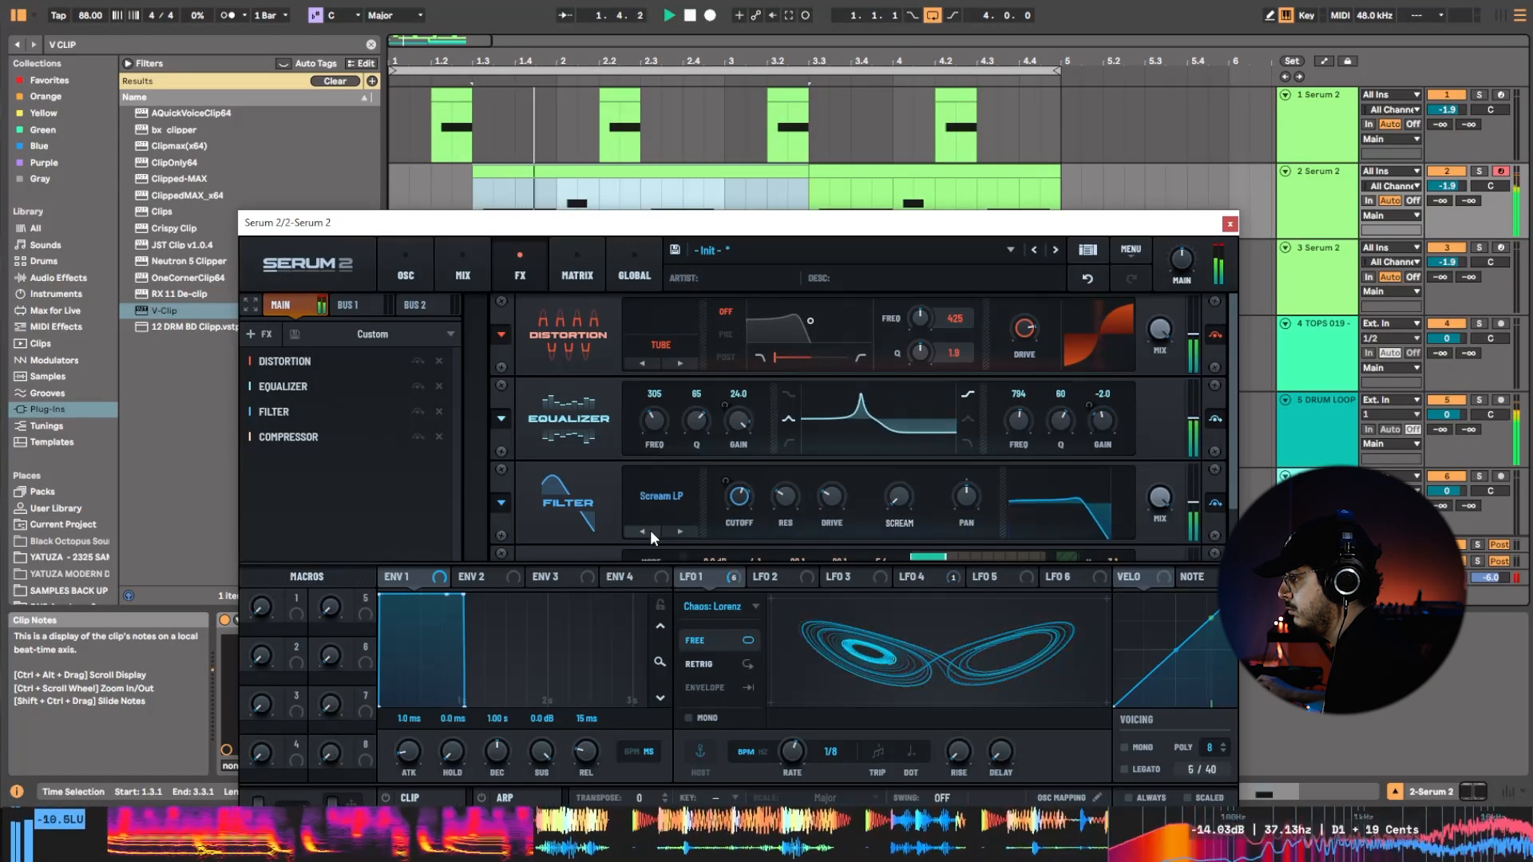
Audition the Dist.Comb 1 BP and Formant-III types on the effects filter, sweeping the cutoff and setting resonance to 47%.
{"action": "key", "text": "space"}
{"action": "left_click", "coordinate": [650, 531]}
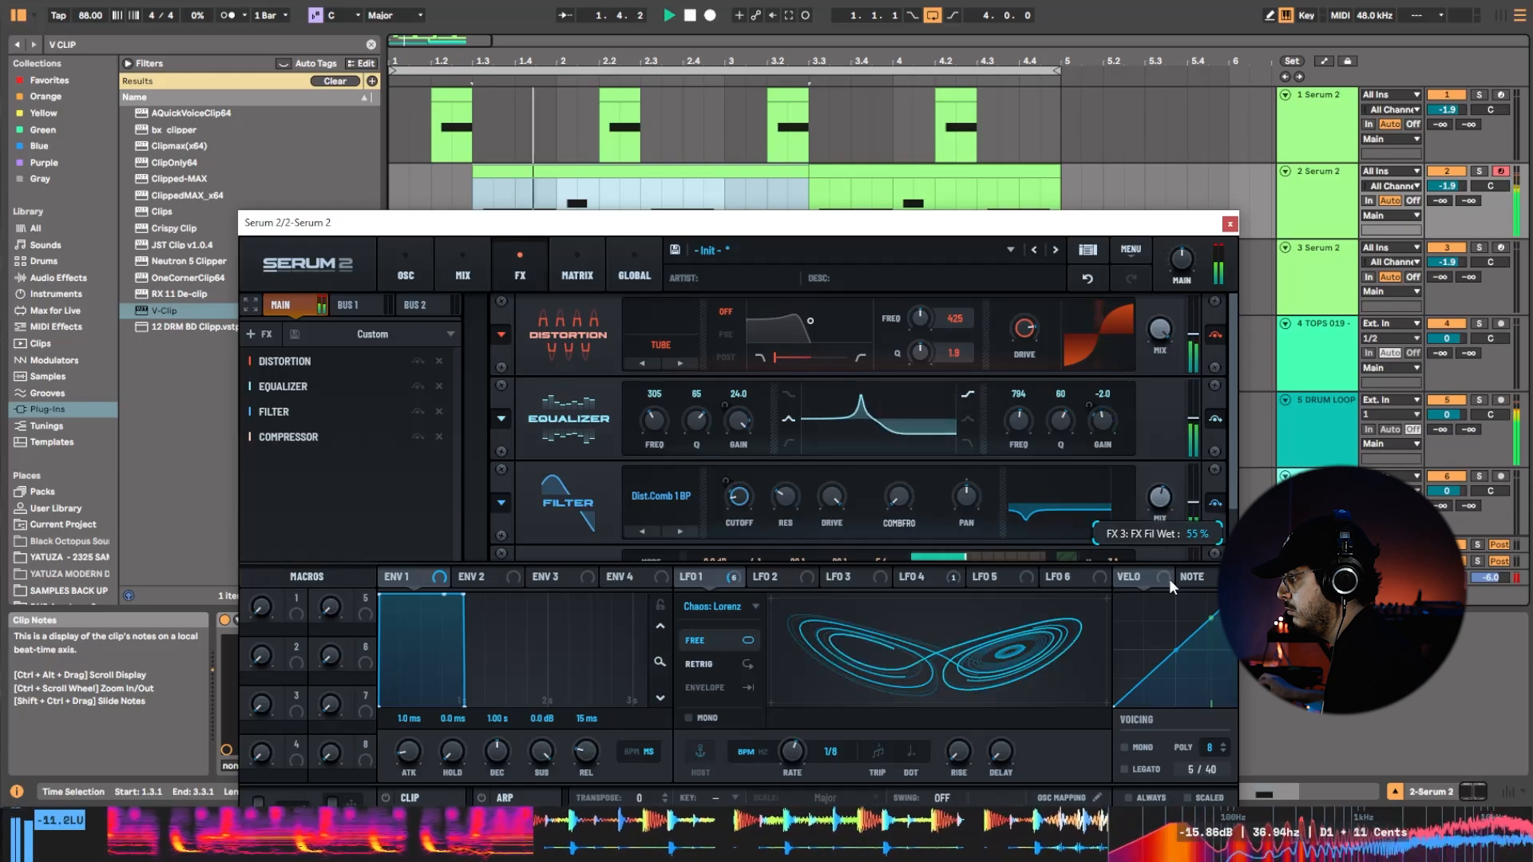
{"action": "key", "text": "space"}
{"action": "key", "text": "space"}
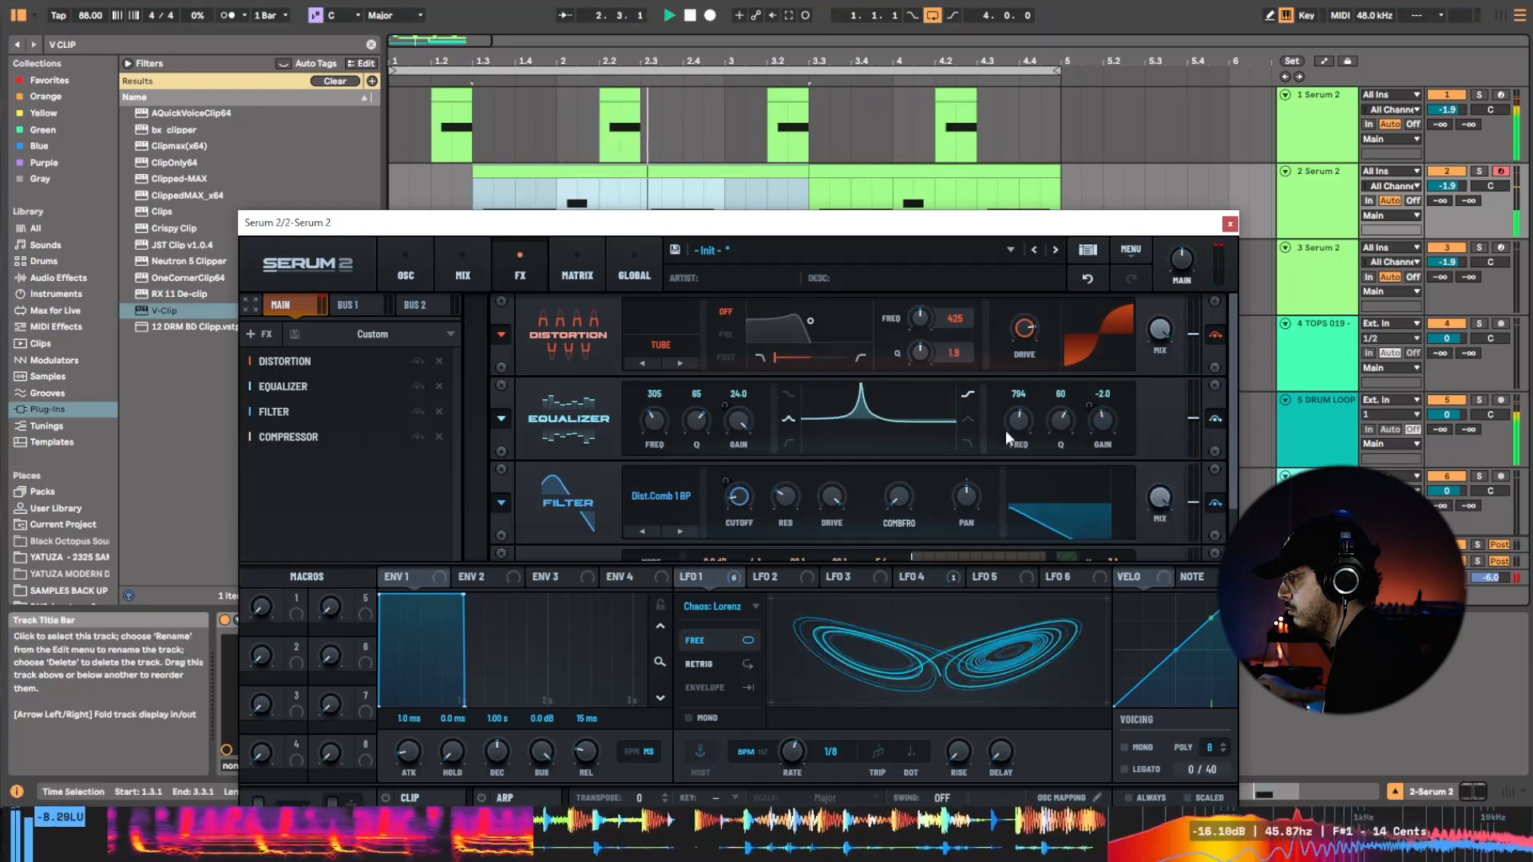
{"action": "left_click", "coordinate": [642, 532]}
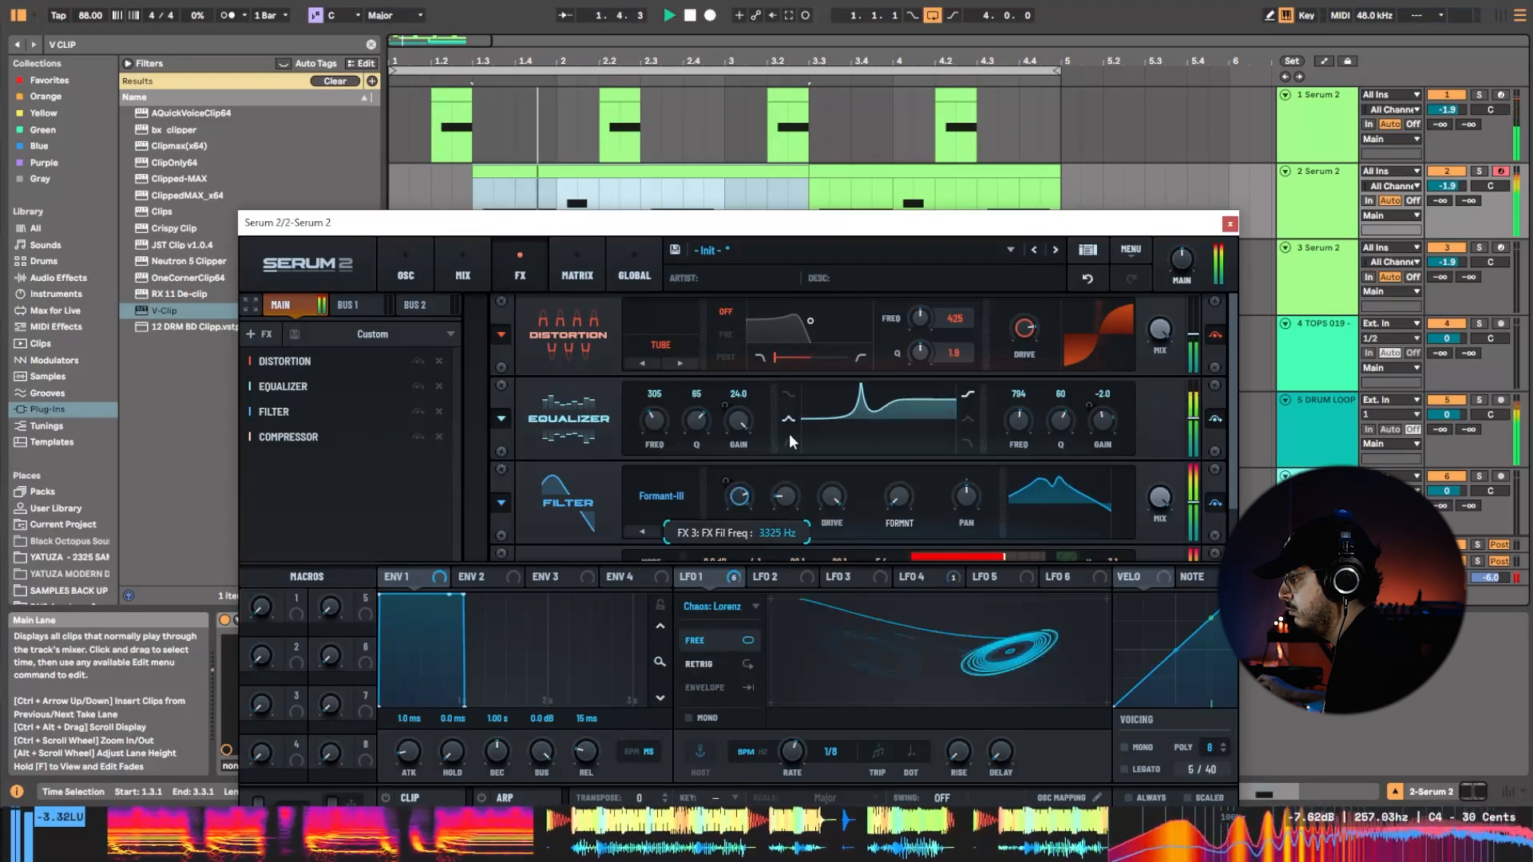
{"action": "left_click_drag", "start_coordinate": [789, 433], "coordinate": [856, 457]}
{"action": "left_click_drag", "start_coordinate": [785, 497], "coordinate": [821, 471]}
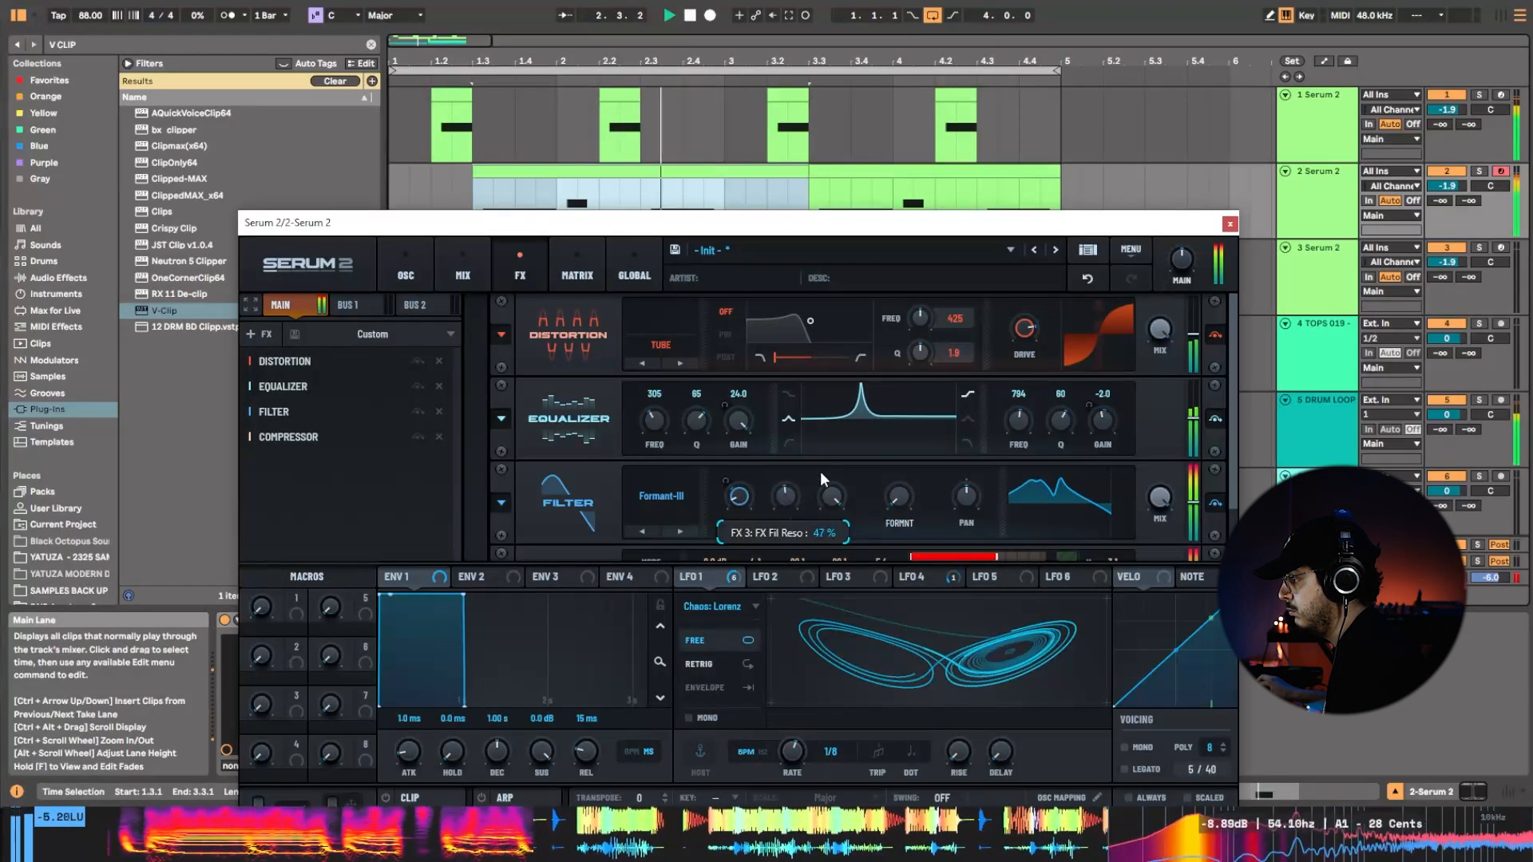
Audition the Formant-II and Add Bass filter types, then switch the effects filter to Reverb and adjust its cutoff.
{"action": "left_click", "coordinate": [642, 532]}
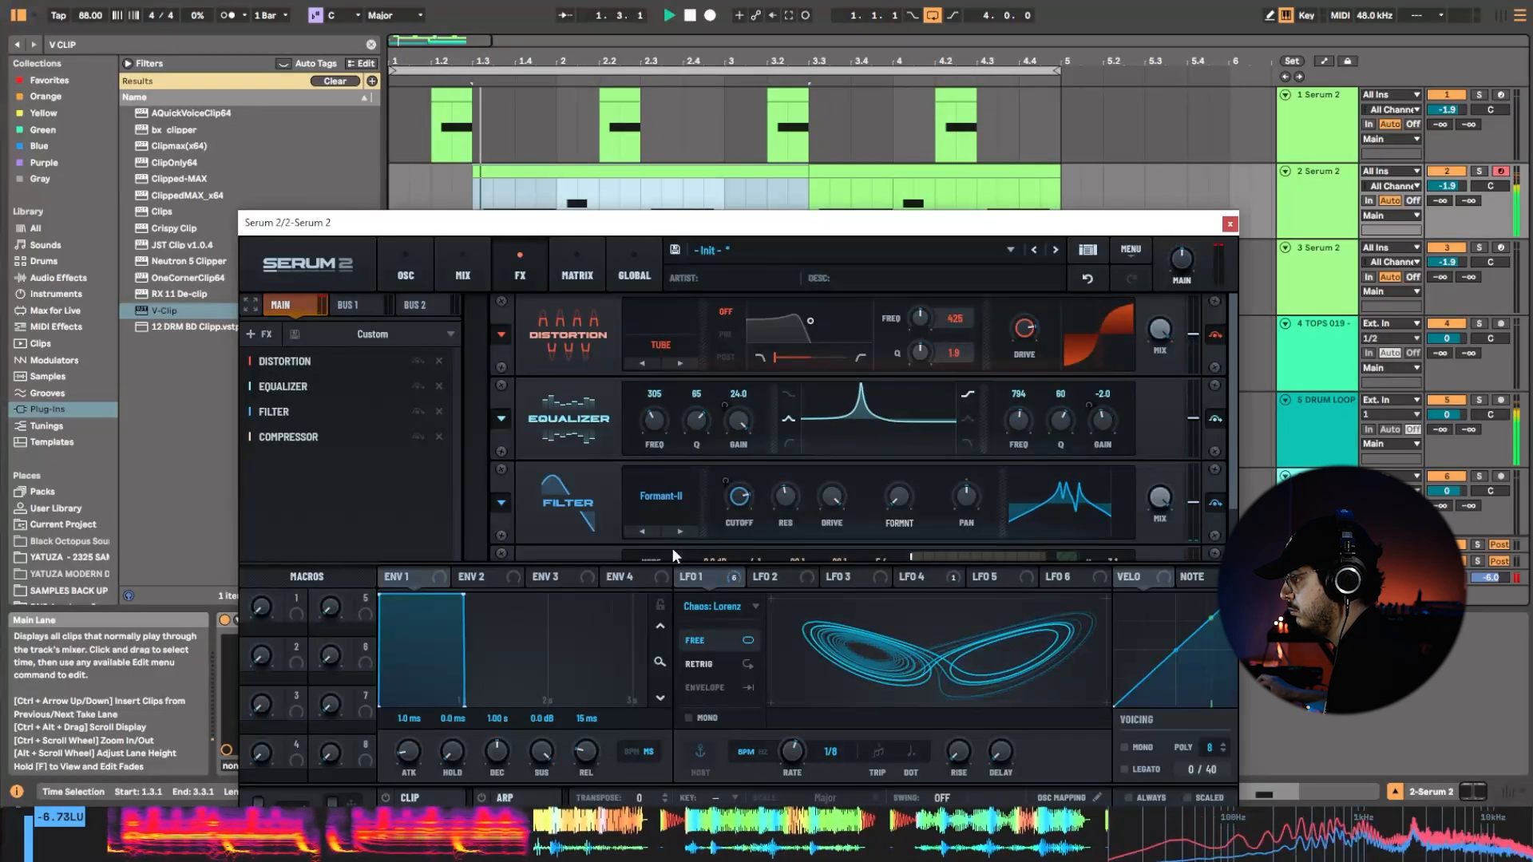
{"action": "left_click", "coordinate": [643, 532]}
{"action": "left_click", "coordinate": [644, 532]}
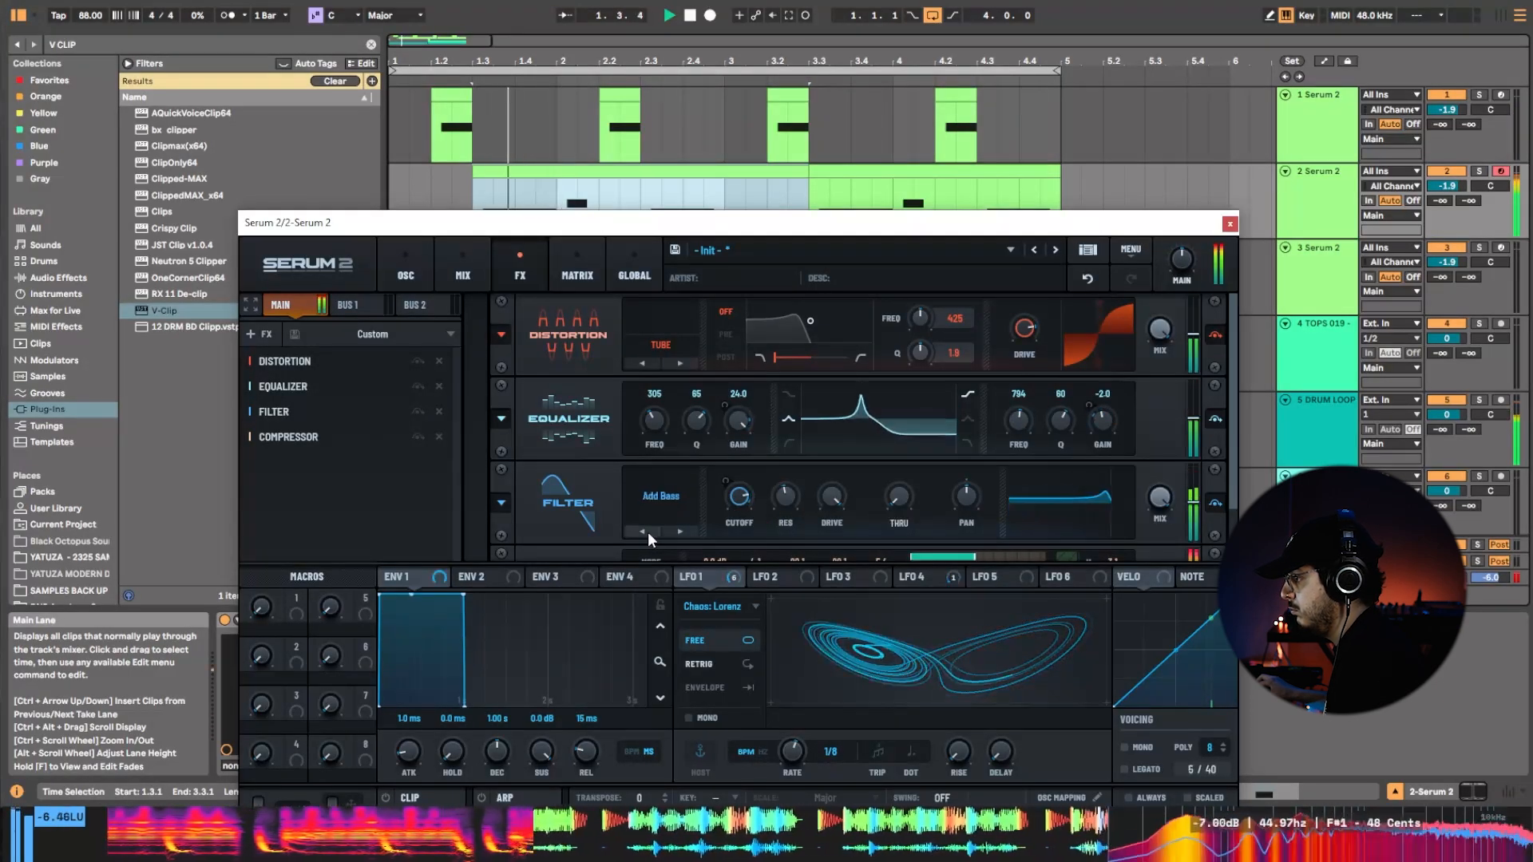
{"action": "left_click", "coordinate": [649, 532]}
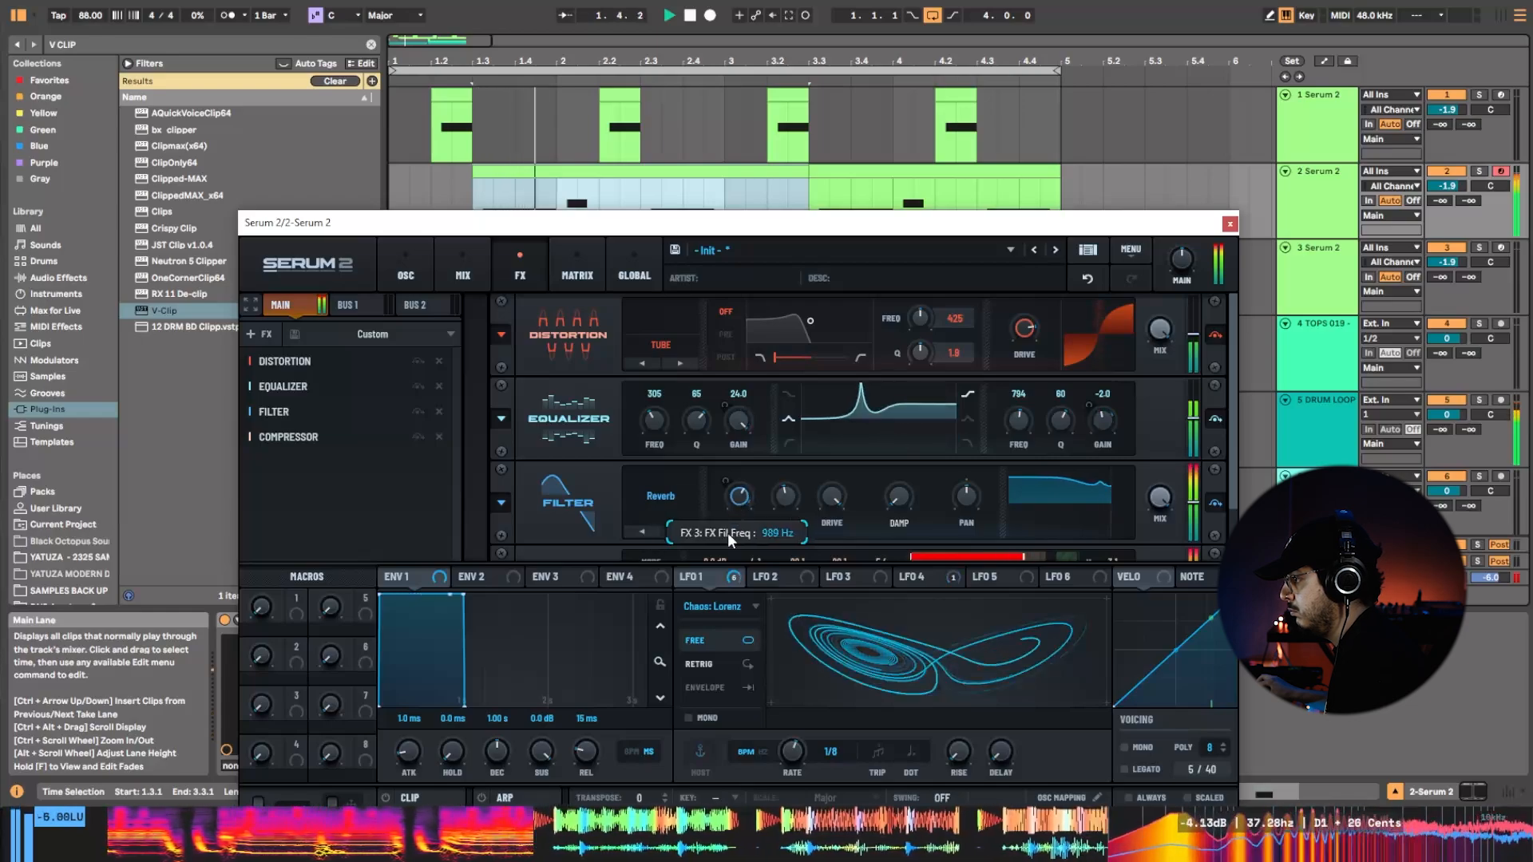
{"action": "left_click_drag", "start_coordinate": [728, 540], "coordinate": [741, 477]}
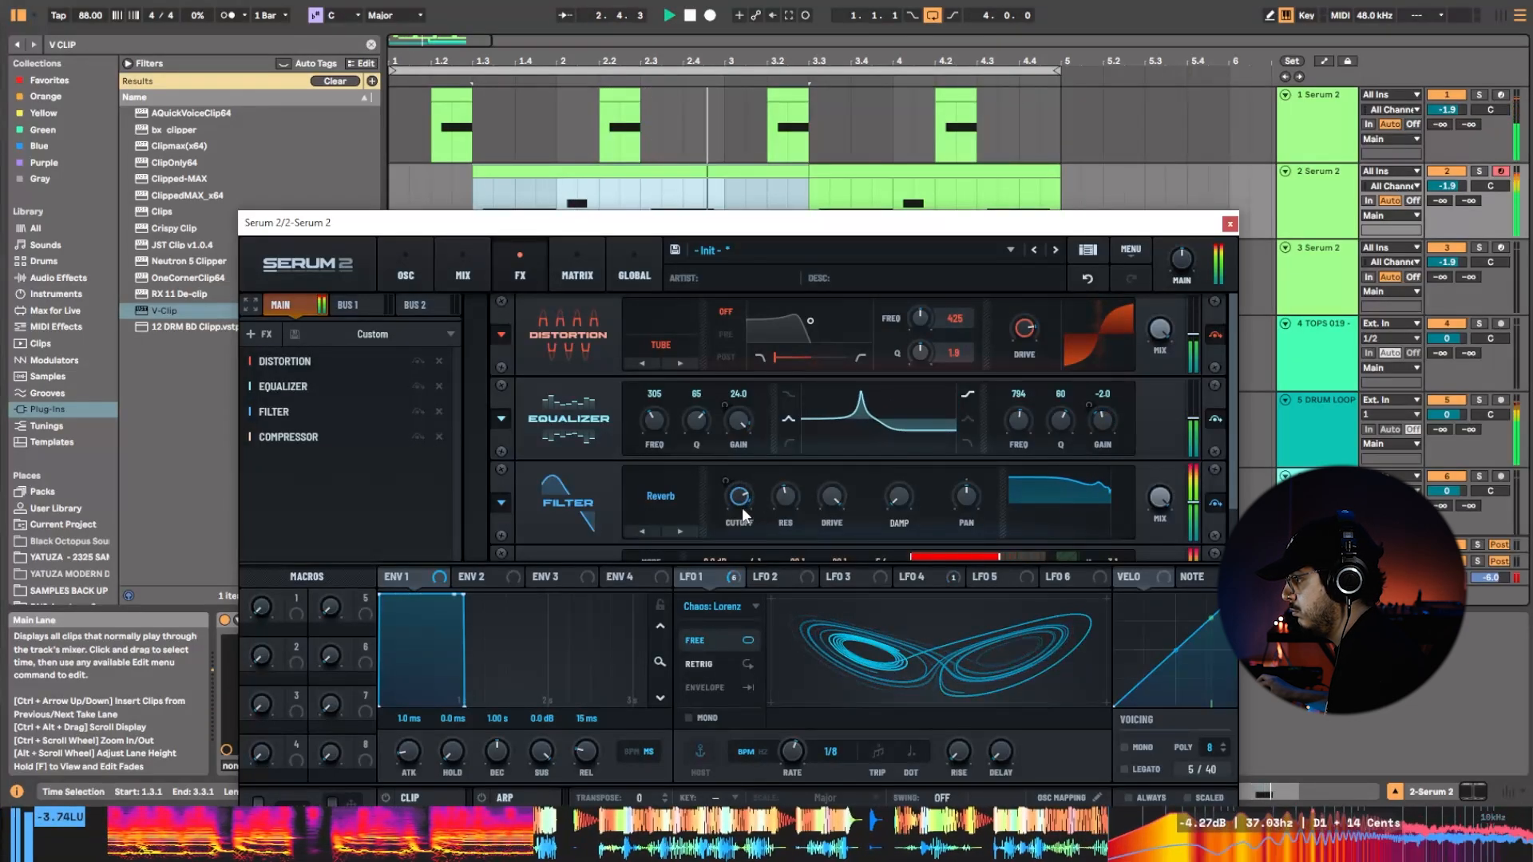
Set LFO 1 to Chaos: Rossler in retrigger mode with a 1/8 triplet rate.
{"action": "left_click", "coordinate": [739, 607]}
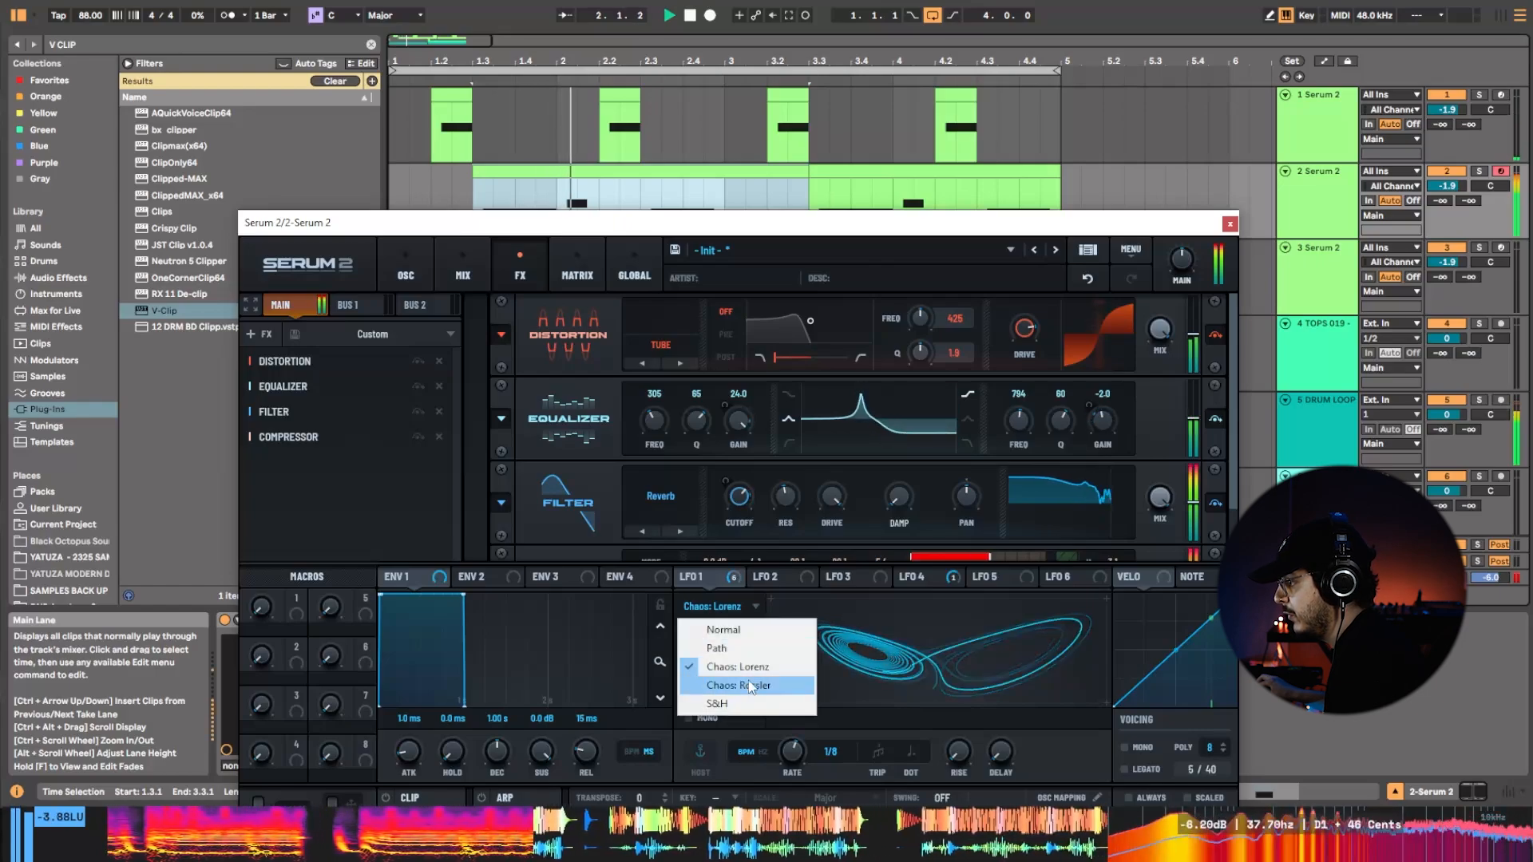
{"action": "left_click", "coordinate": [750, 686]}
{"action": "left_click_drag", "start_coordinate": [792, 756], "coordinate": [787, 762]}
{"action": "left_click", "coordinate": [878, 752]}
{"action": "left_click", "coordinate": [914, 752]}
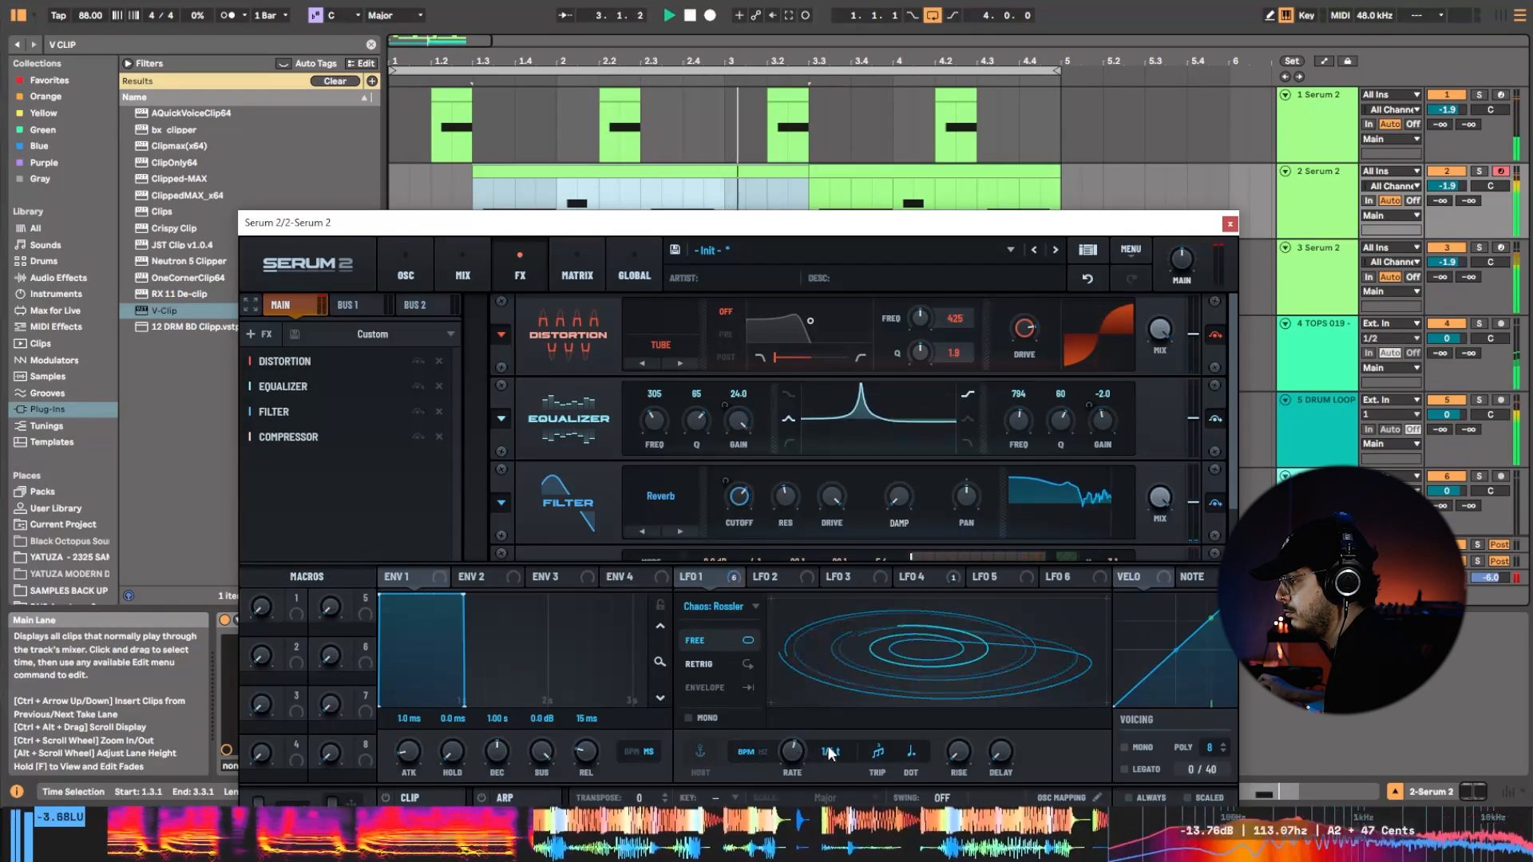
{"action": "left_click", "coordinate": [746, 667]}
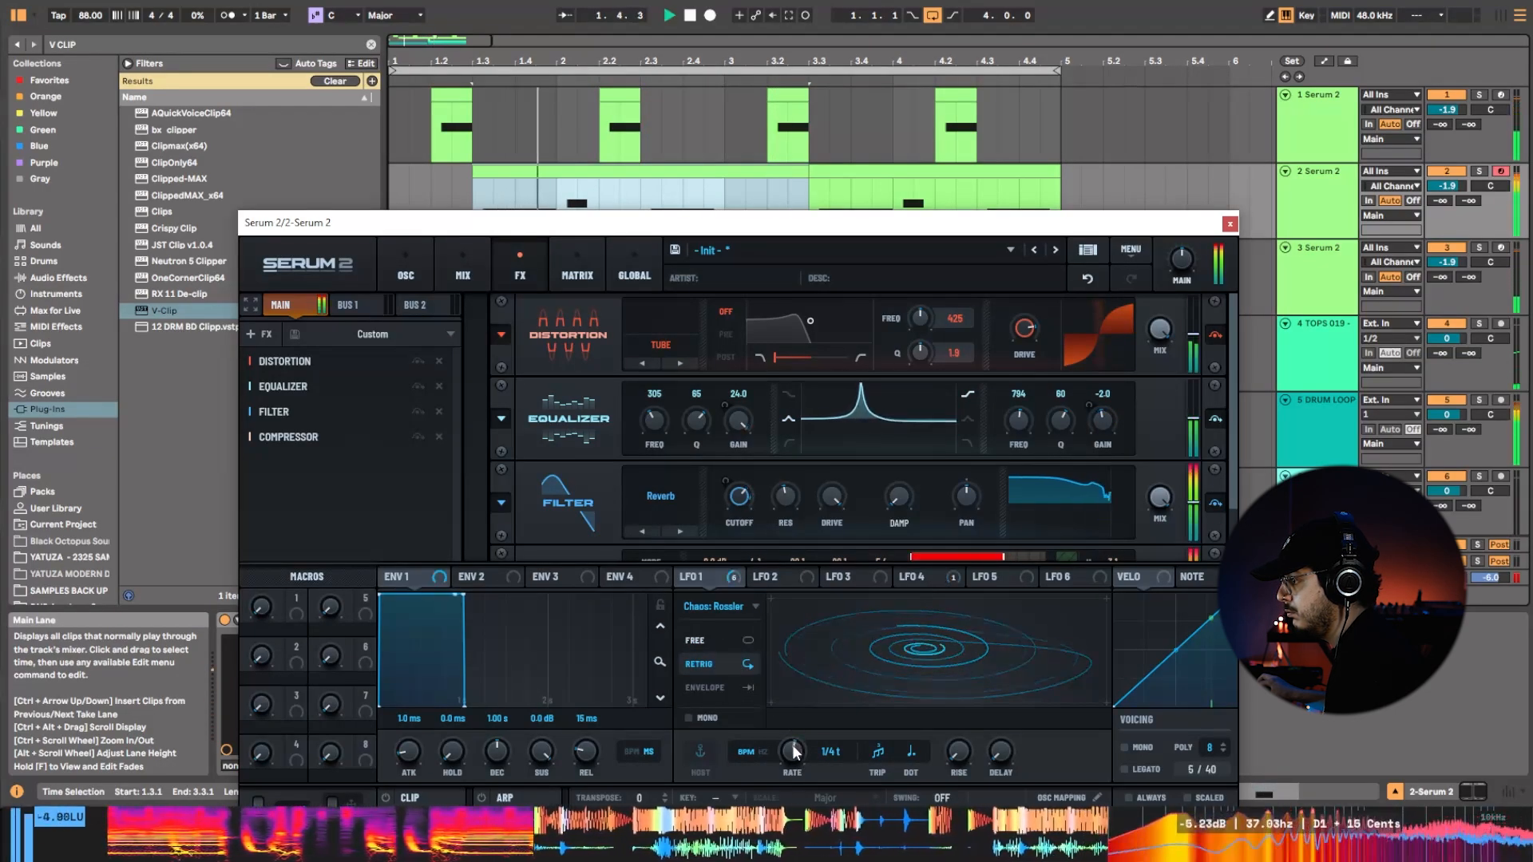
{"action": "left_click_drag", "start_coordinate": [792, 744], "coordinate": [794, 731]}
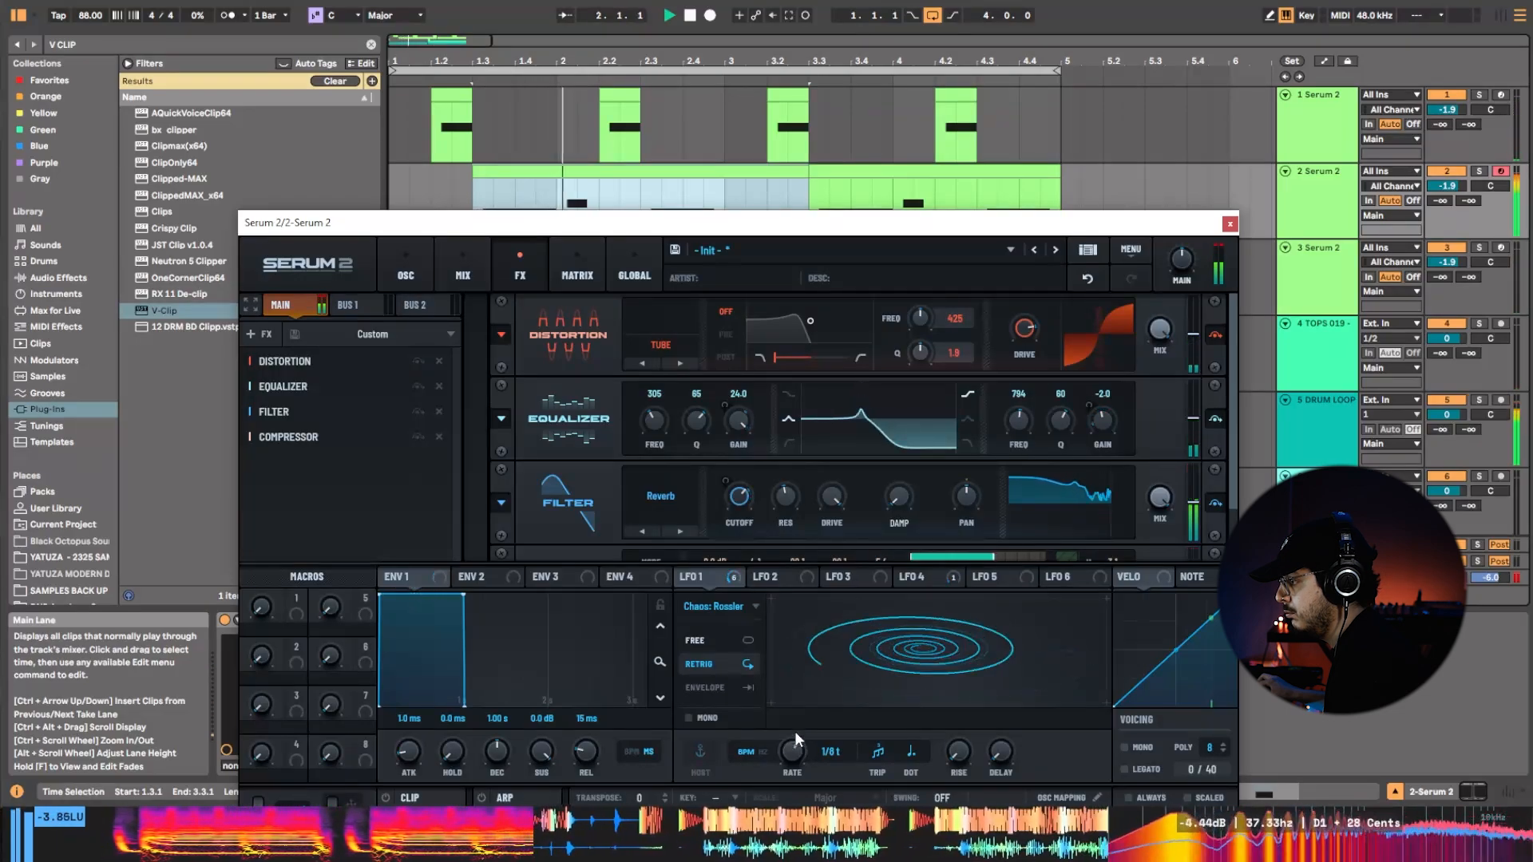
Set Envelope 1's attack to 13 ms and return LFO 1 to Chaos: Lorenz with a 1/4 triplet rate.
{"action": "left_click_drag", "start_coordinate": [428, 746], "coordinate": [413, 739]}
{"action": "left_click", "coordinate": [749, 609]}
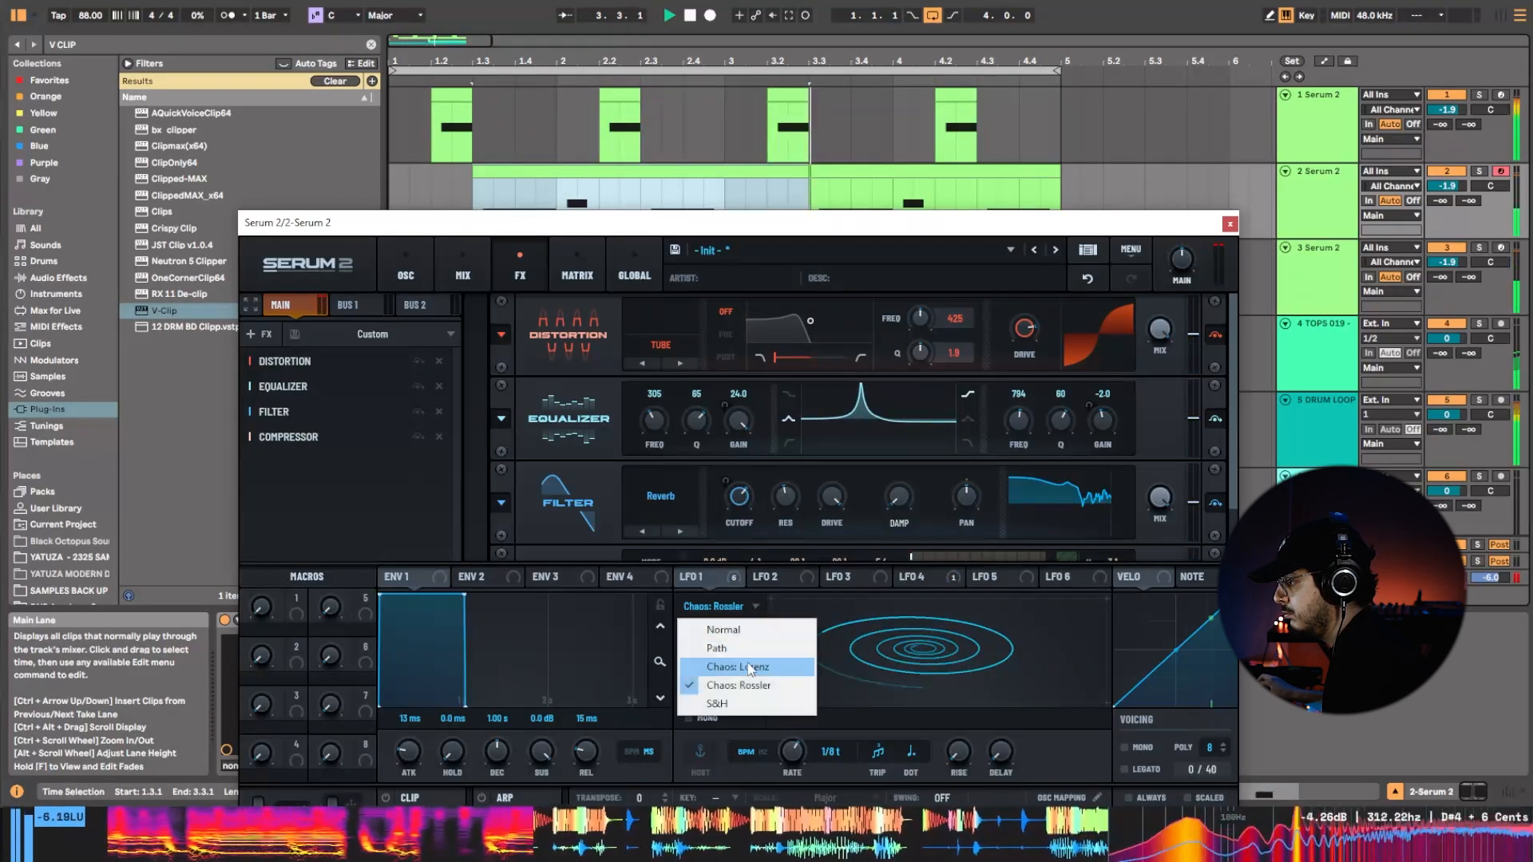
{"action": "left_click", "coordinate": [749, 667]}
{"action": "left_click_drag", "start_coordinate": [791, 757], "coordinate": [789, 757]}
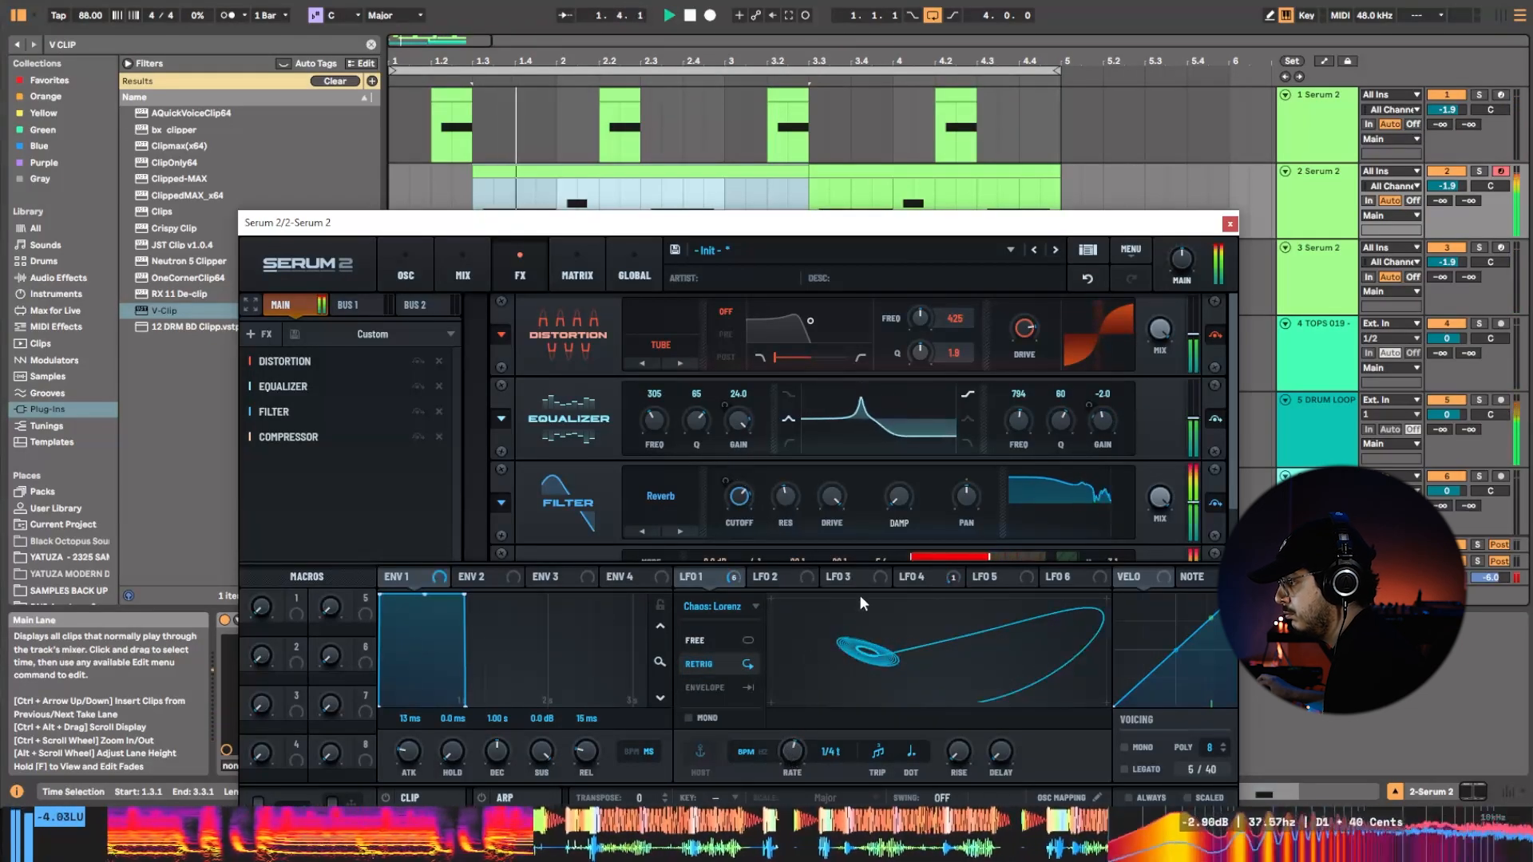
Modulate the equalizer's low-band frequency, based at 247 Hz, with LFO 1 Y and its Q, based at 80%, with LFO 1 at -78%.
{"action": "left_click_drag", "start_coordinate": [729, 576], "coordinate": [645, 385]}
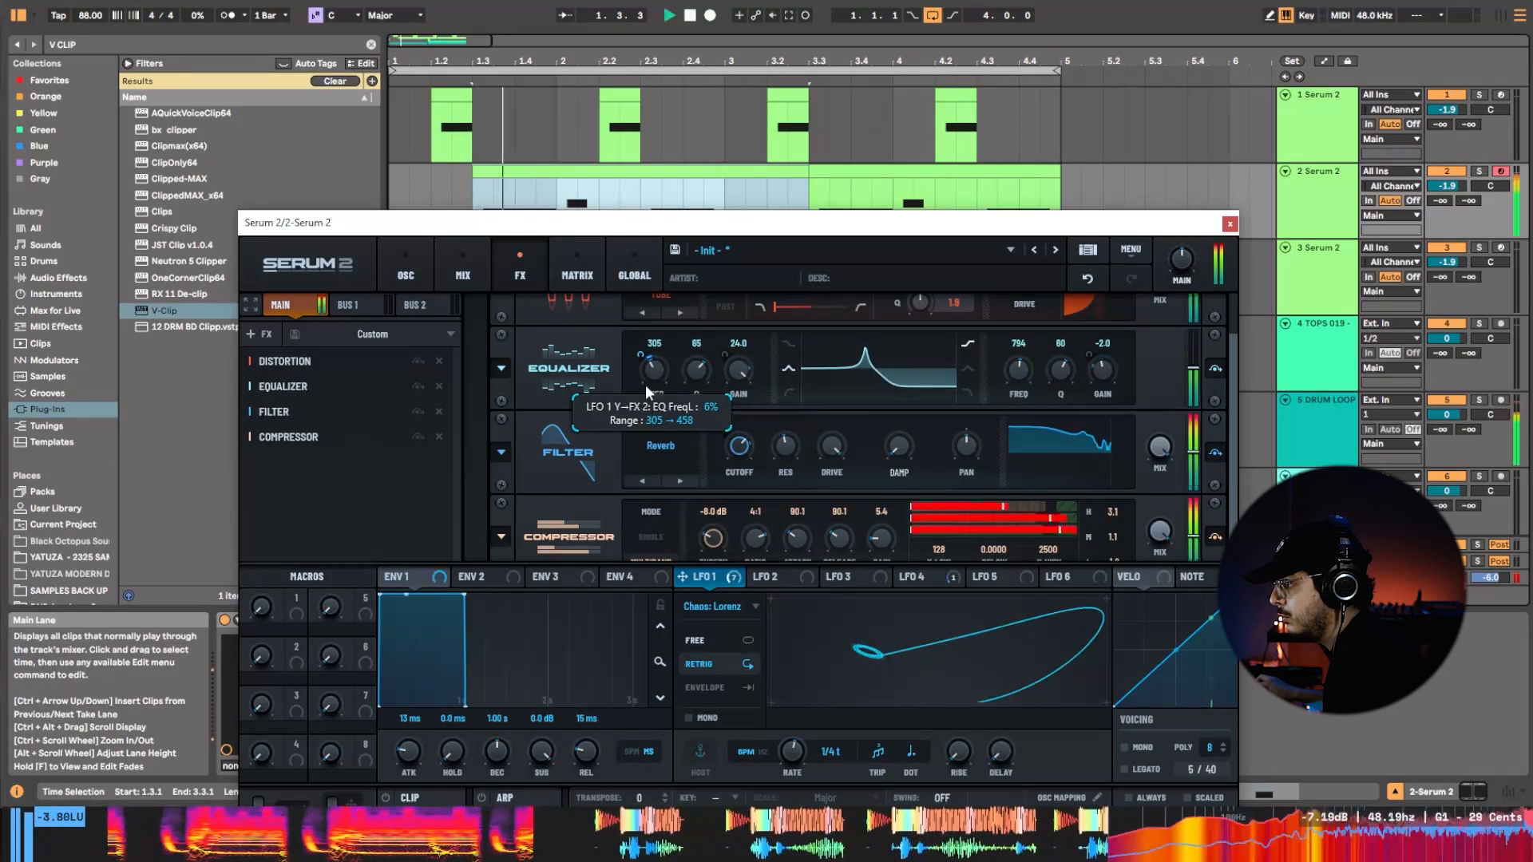
{"action": "left_click_drag", "start_coordinate": [664, 378], "coordinate": [663, 383]}
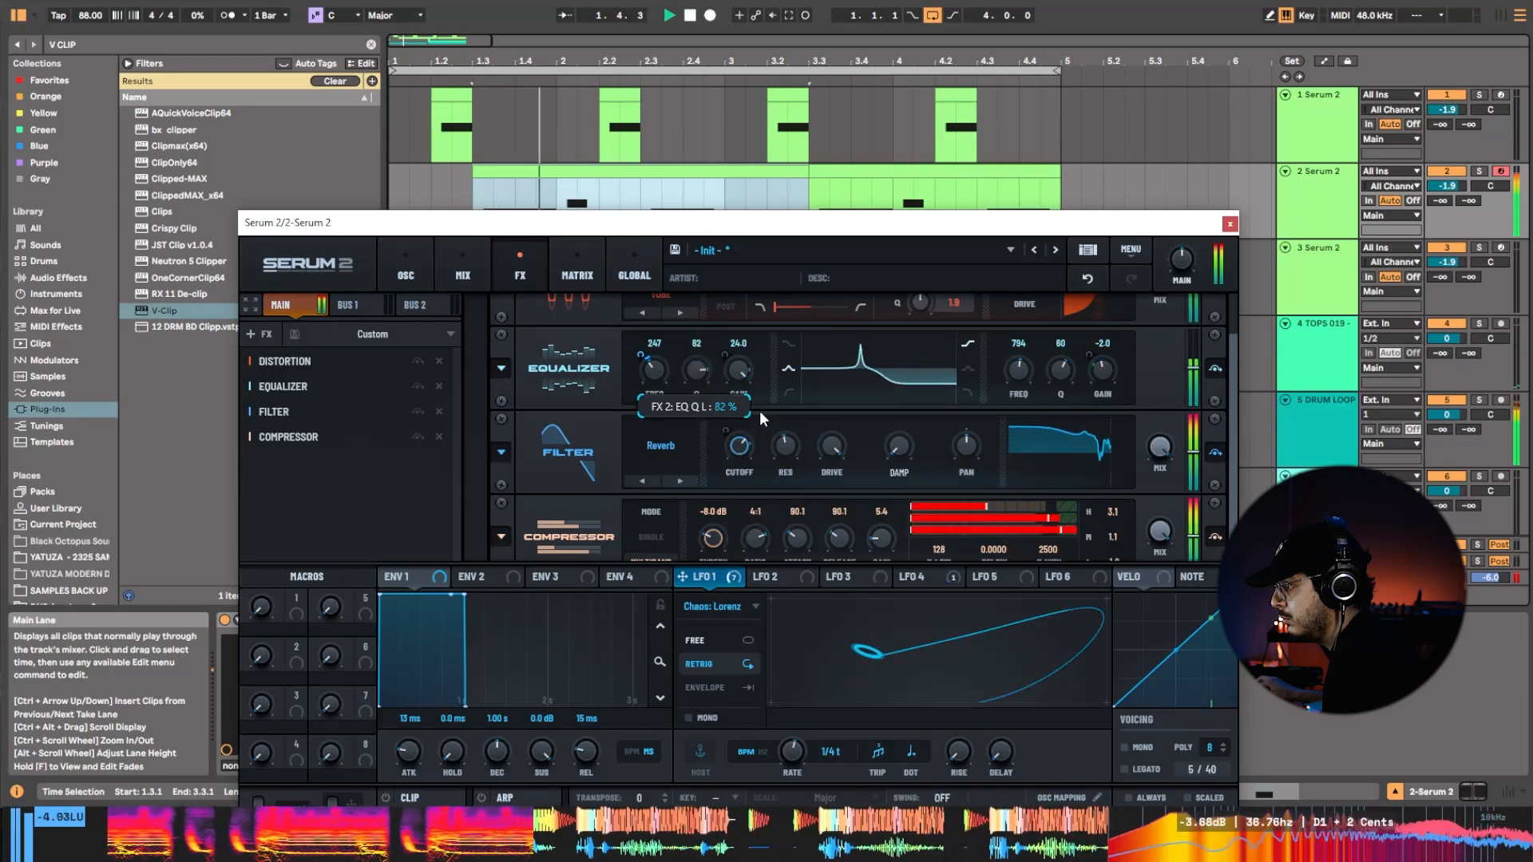
{"action": "left_click_drag", "start_coordinate": [693, 577], "coordinate": [718, 425]}
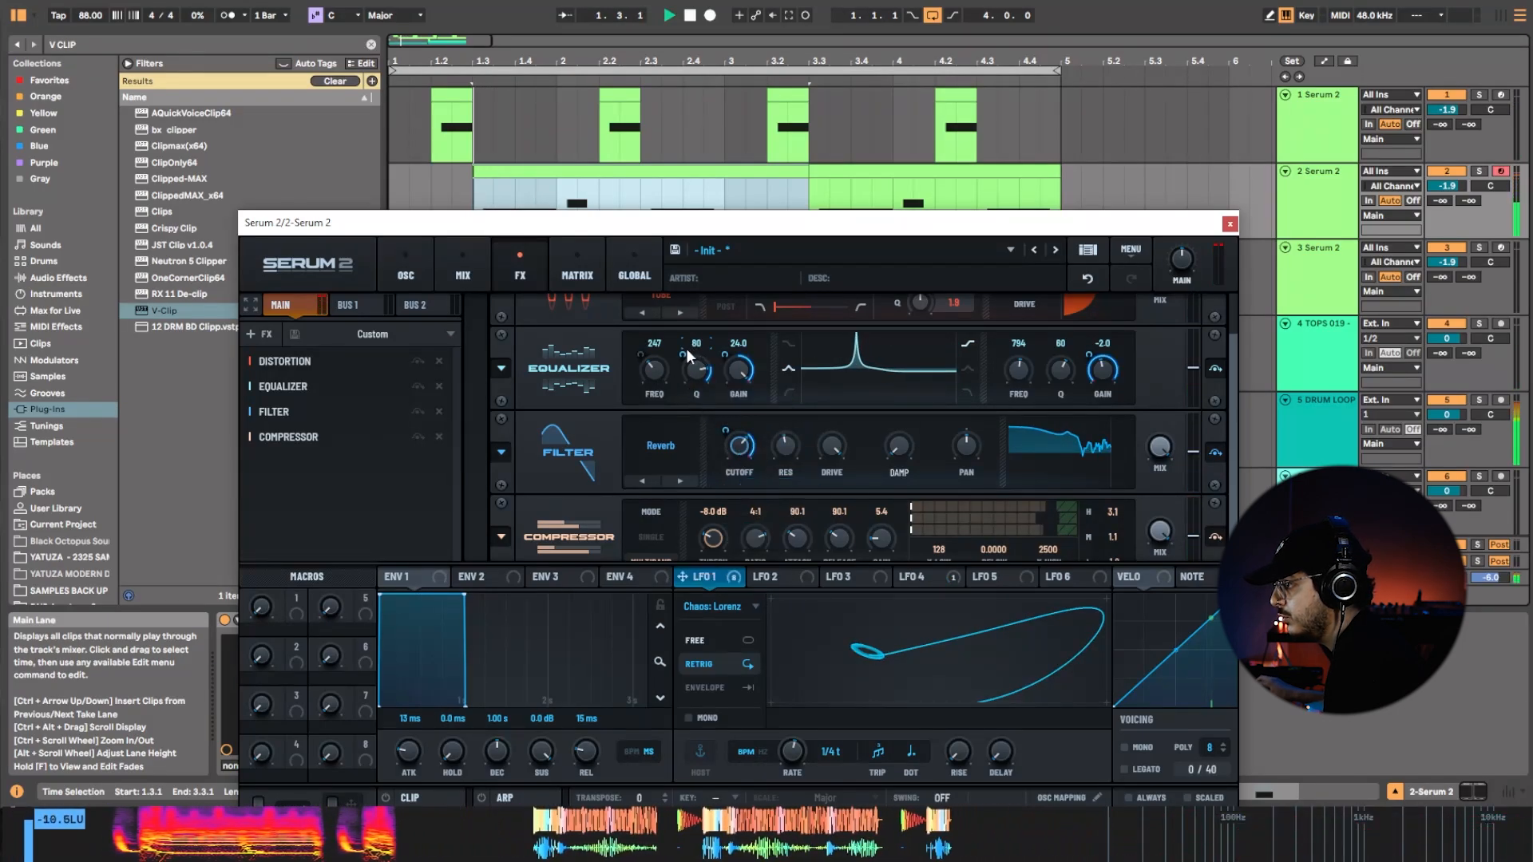
{"action": "left_click_drag", "start_coordinate": [687, 348], "coordinate": [706, 463]}
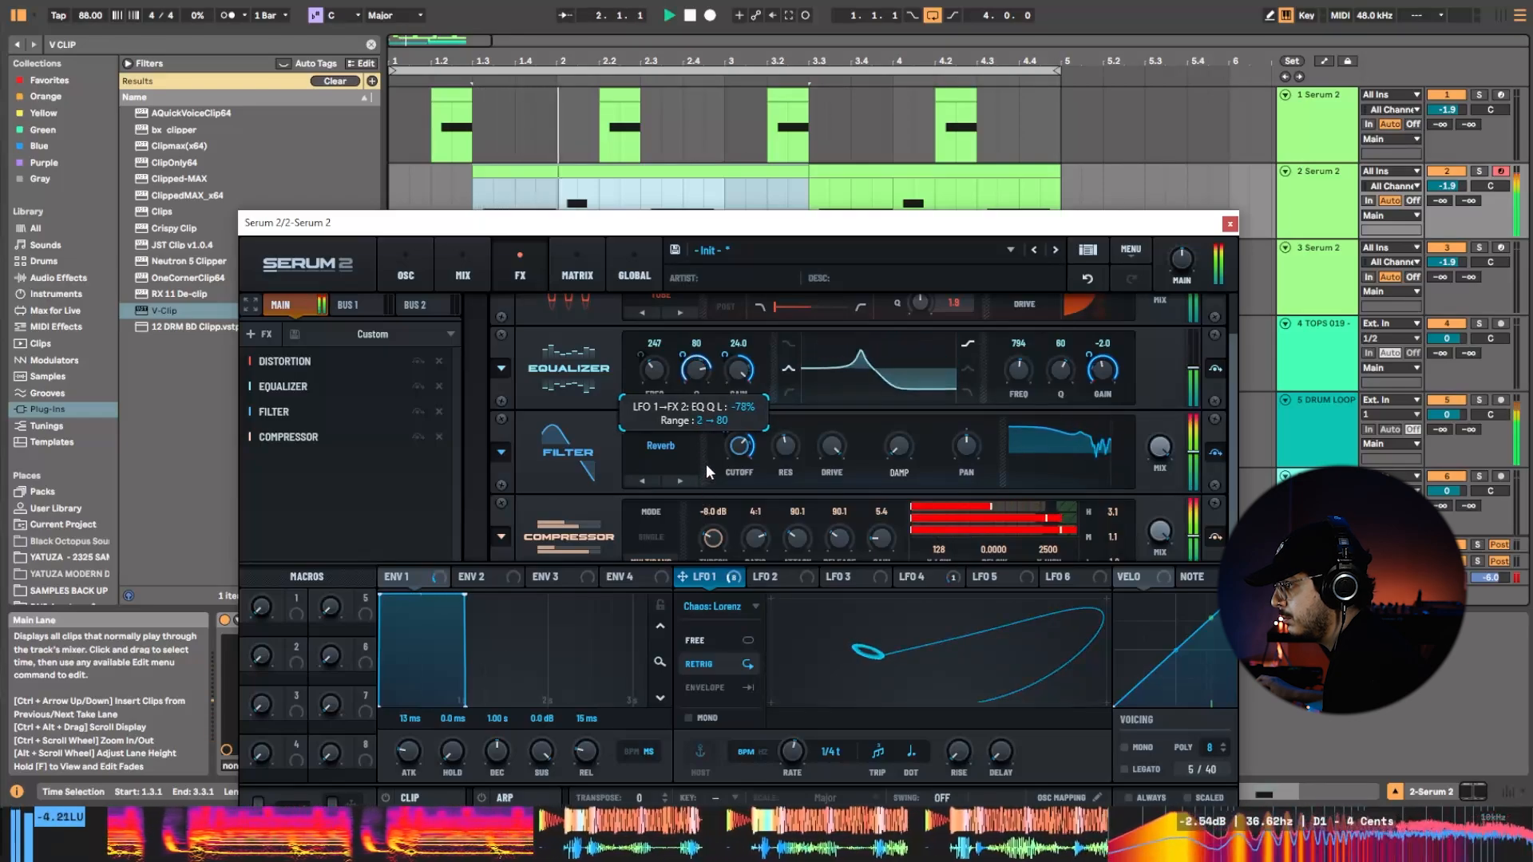
Raise the equalizer's low-band frequency to 608 Hz and apply LFO 1's Y output to it again.
{"action": "left_click_drag", "start_coordinate": [655, 377], "coordinate": [644, 348]}
{"action": "mouse_move", "coordinate": [731, 583]}
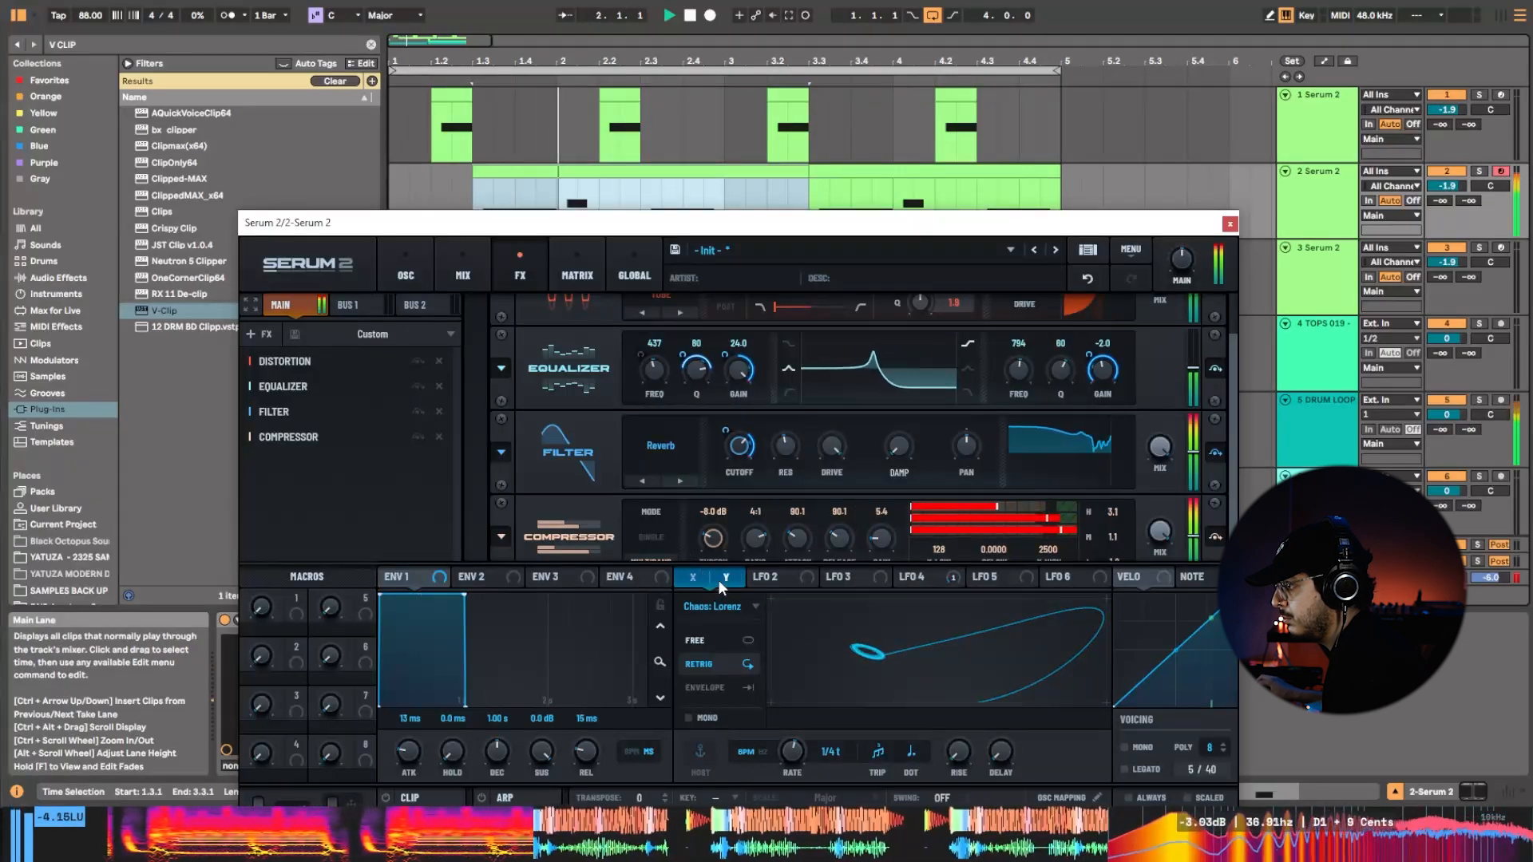
{"action": "left_click_drag", "start_coordinate": [721, 587], "coordinate": [641, 372]}
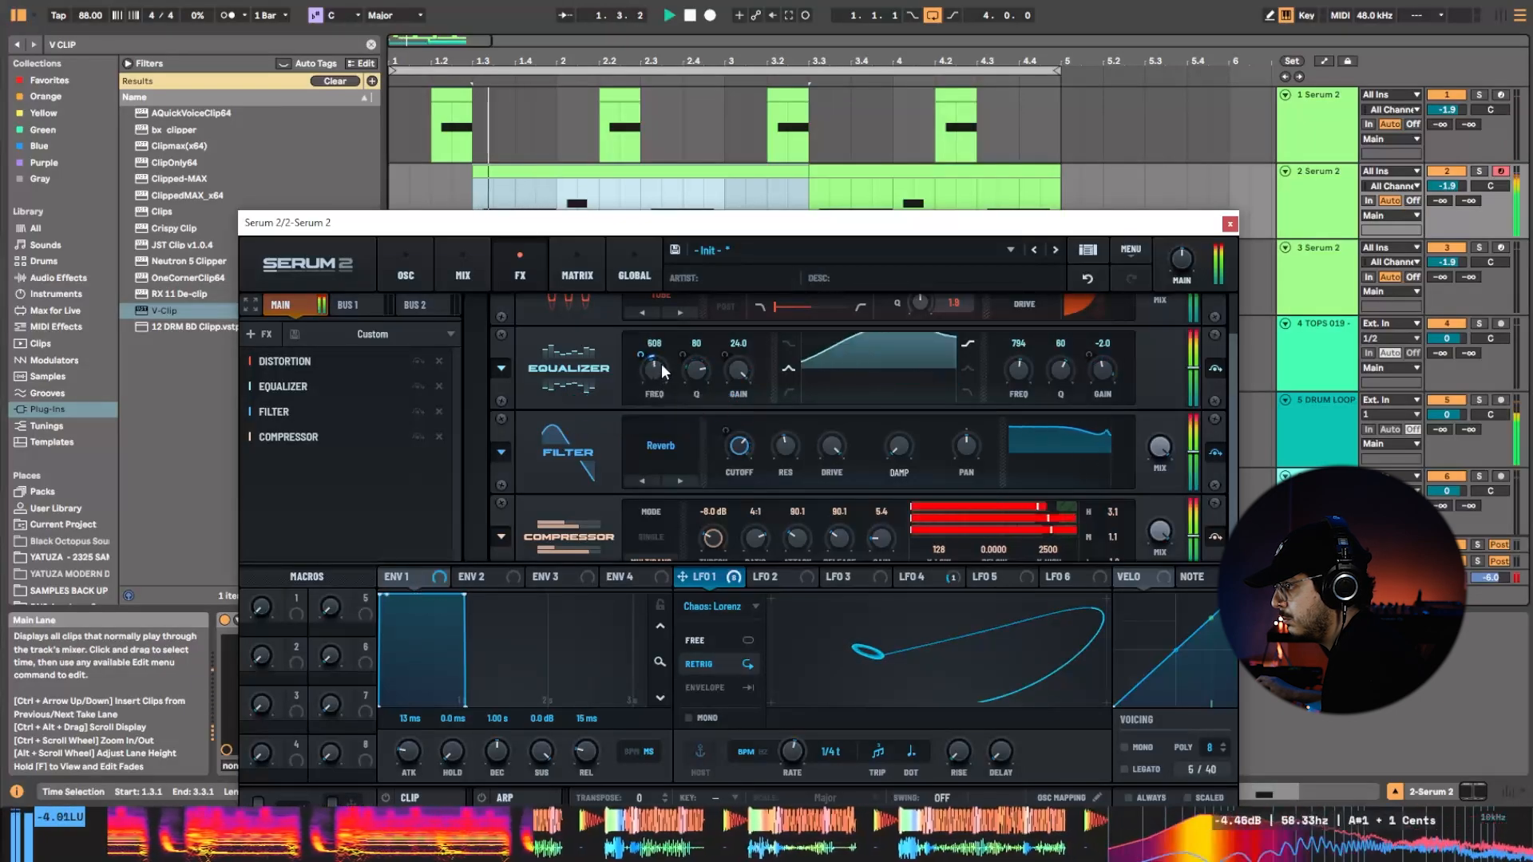
{"action": "key", "text": "space"}
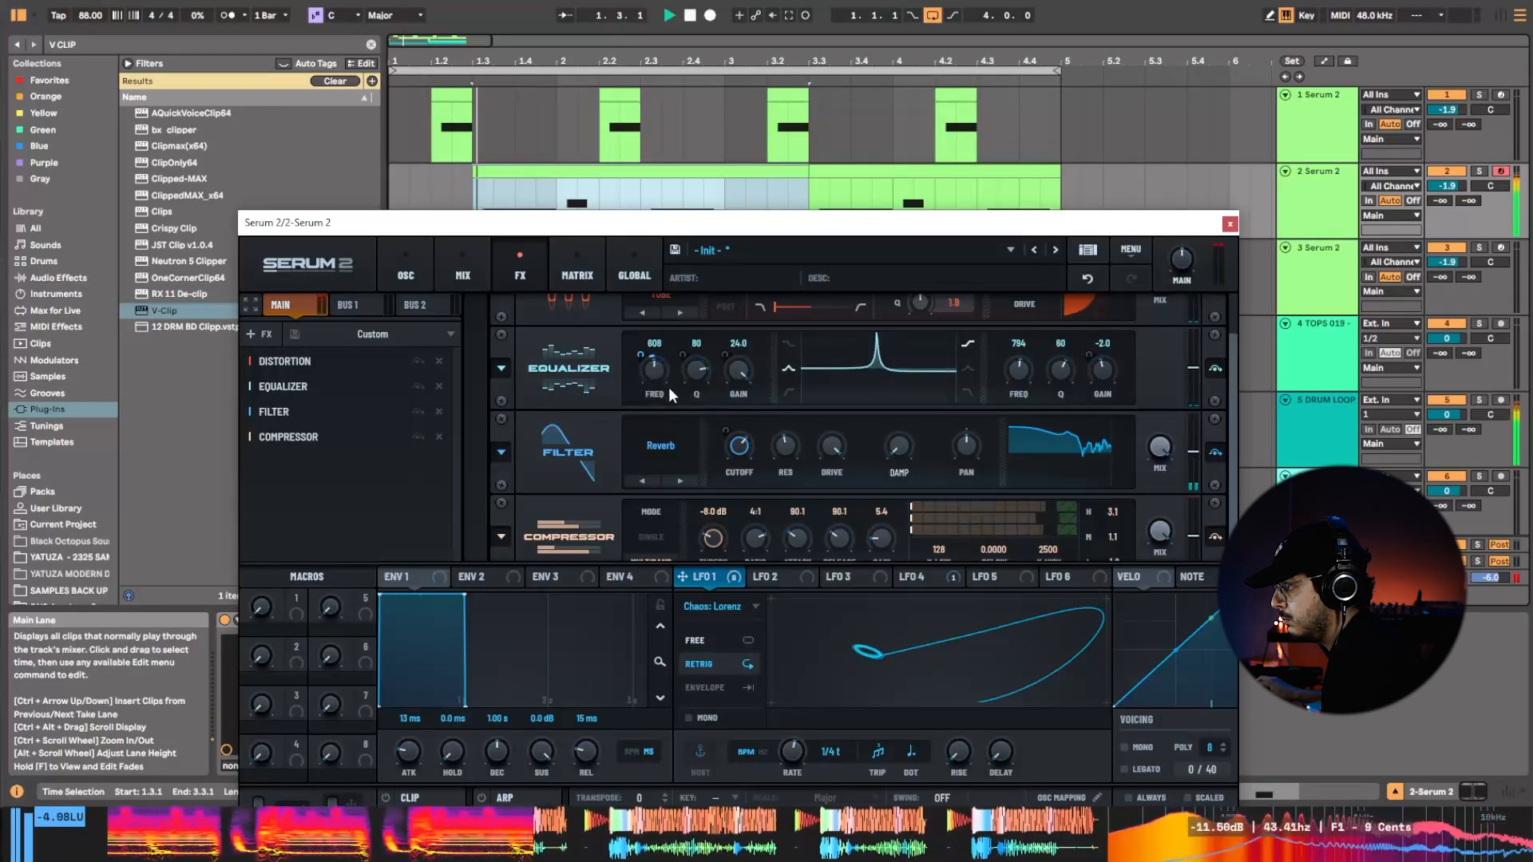
Set LFO 1's rate to 1/2, adjust its modulation on the low-band frequency based at 706 Hz, and replay the loop.
{"action": "left_click_drag", "start_coordinate": [792, 752], "coordinate": [793, 776]}
{"action": "key", "text": "space"}
{"action": "key", "text": "space"}
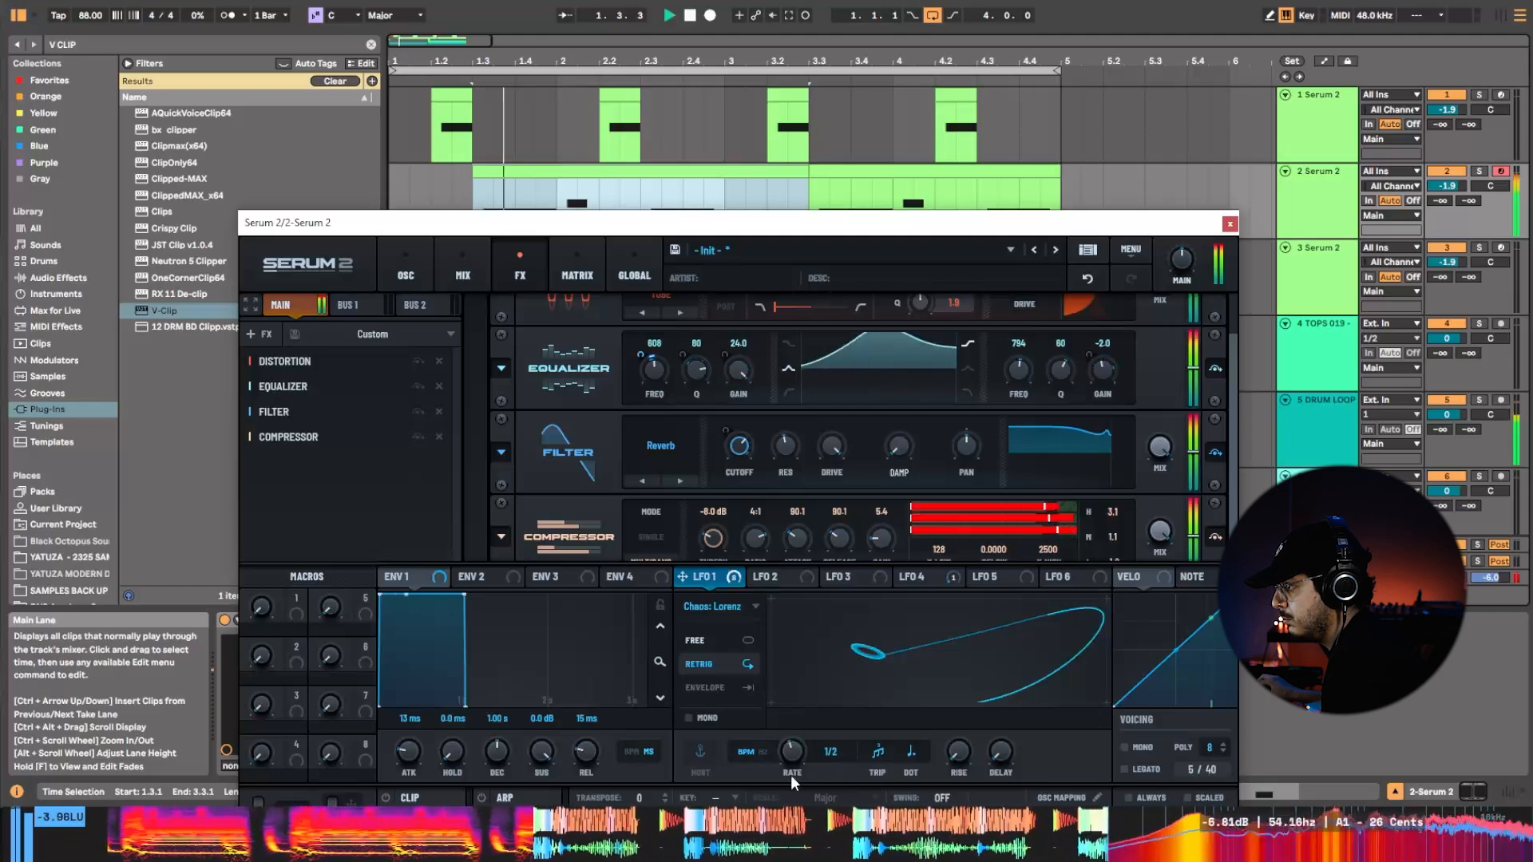
{"action": "key", "text": "space"}
{"action": "key", "text": "space"}
{"action": "left_click_drag", "start_coordinate": [639, 356], "coordinate": [637, 369]}
{"action": "key", "text": "space"}
{"action": "key", "text": "space"}
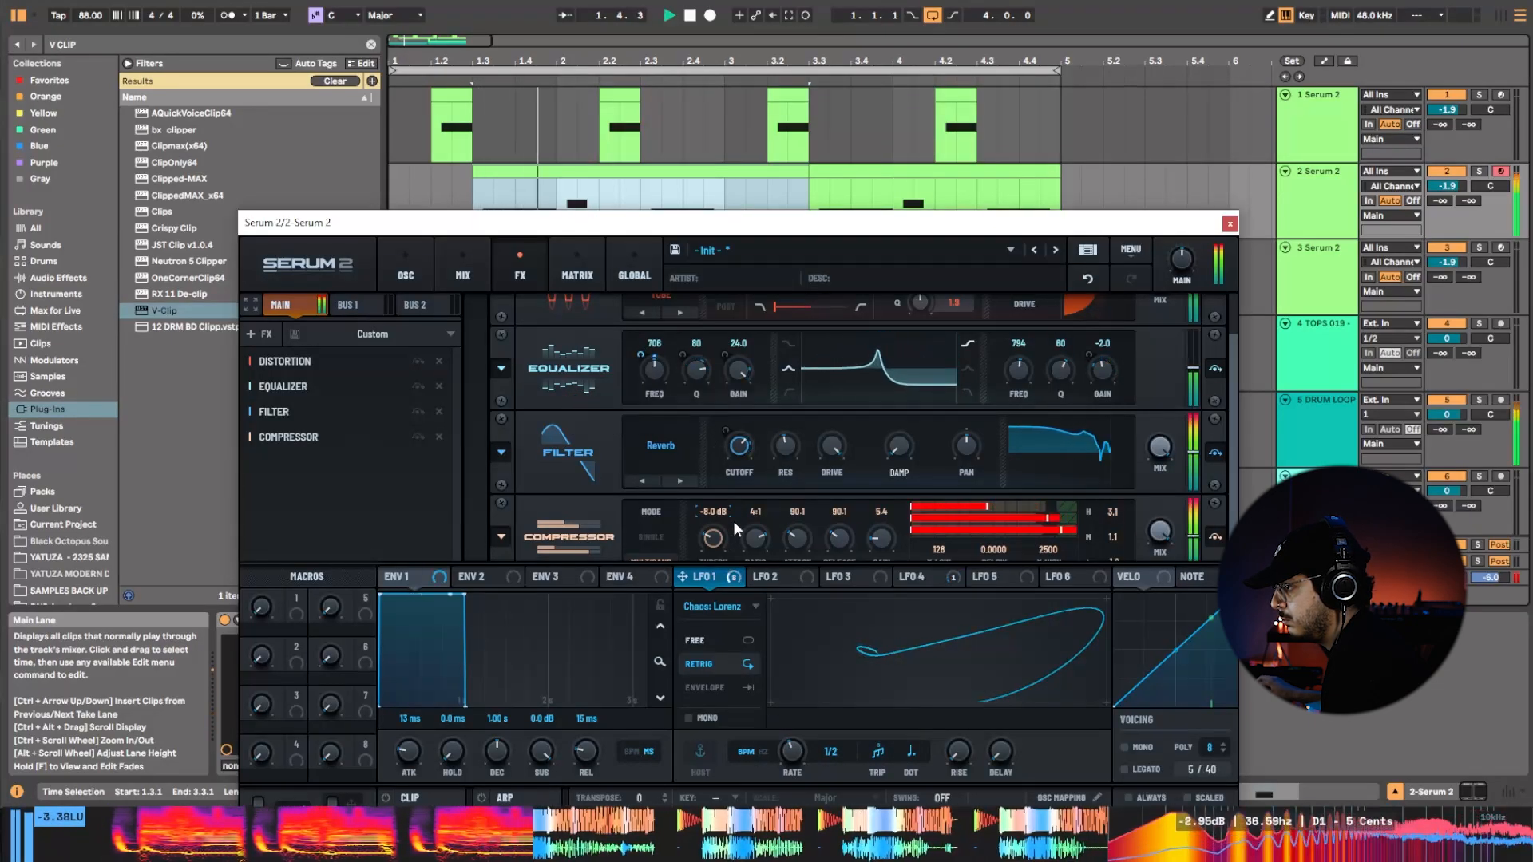
Adjust LFO 1's modulation amount on the equalizer's low-band Q, restarting playback to compare the sound.
{"action": "key", "text": "space"}
{"action": "key", "text": "space"}
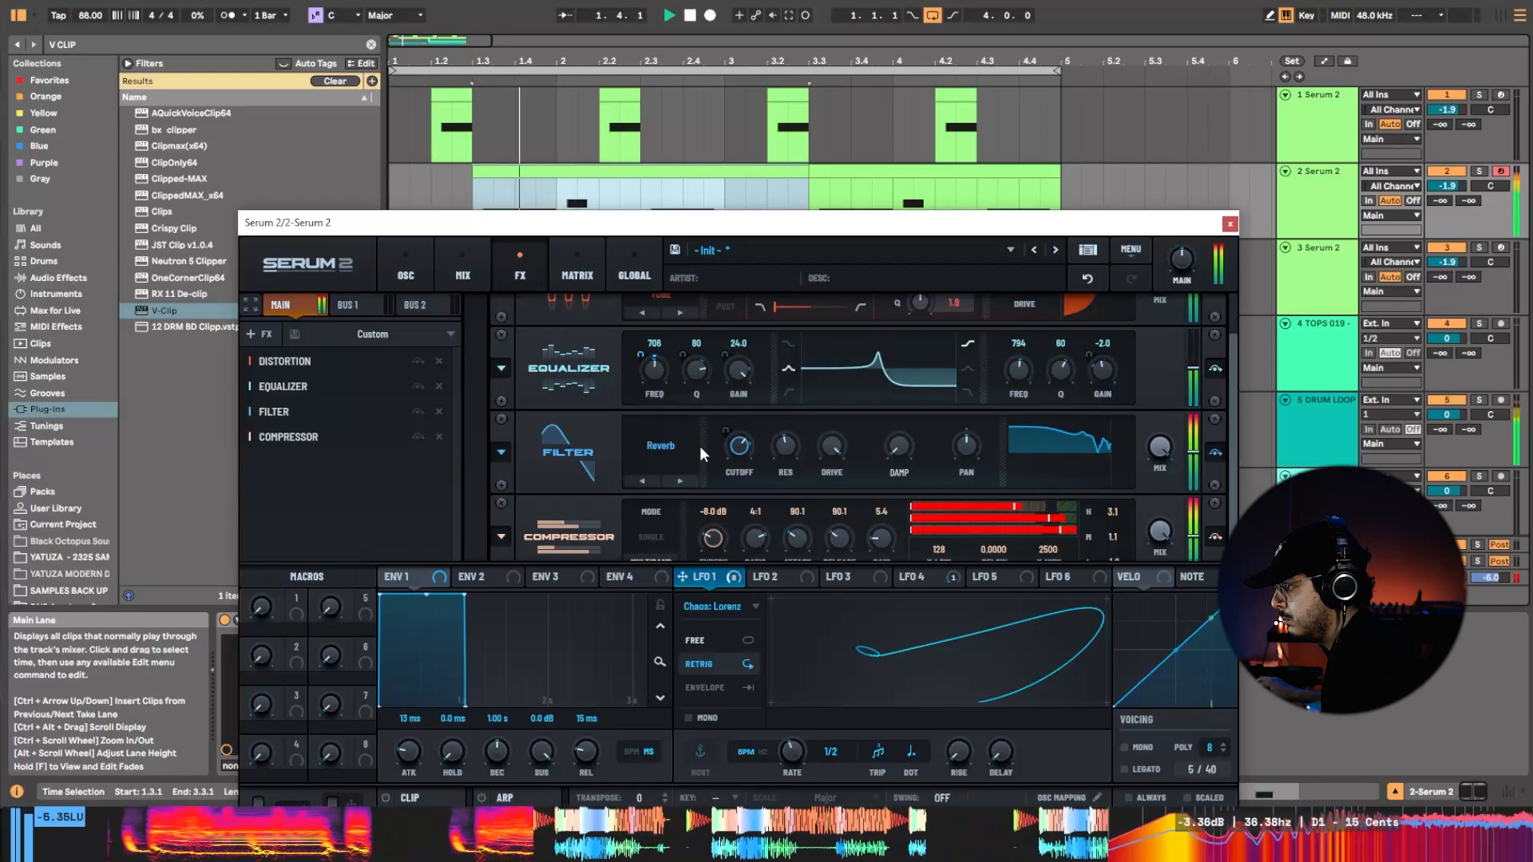
{"action": "key", "text": "space"}
{"action": "key", "text": "space"}
{"action": "left_click_drag", "start_coordinate": [685, 356], "coordinate": [713, 328]}
{"action": "key", "text": "space"}
{"action": "key", "text": "space"}
Lower the equalizer's low-band Q and set its low-band gain to 0.6 dB while checking playback.
{"action": "key", "text": "space"}
{"action": "key", "text": "space"}
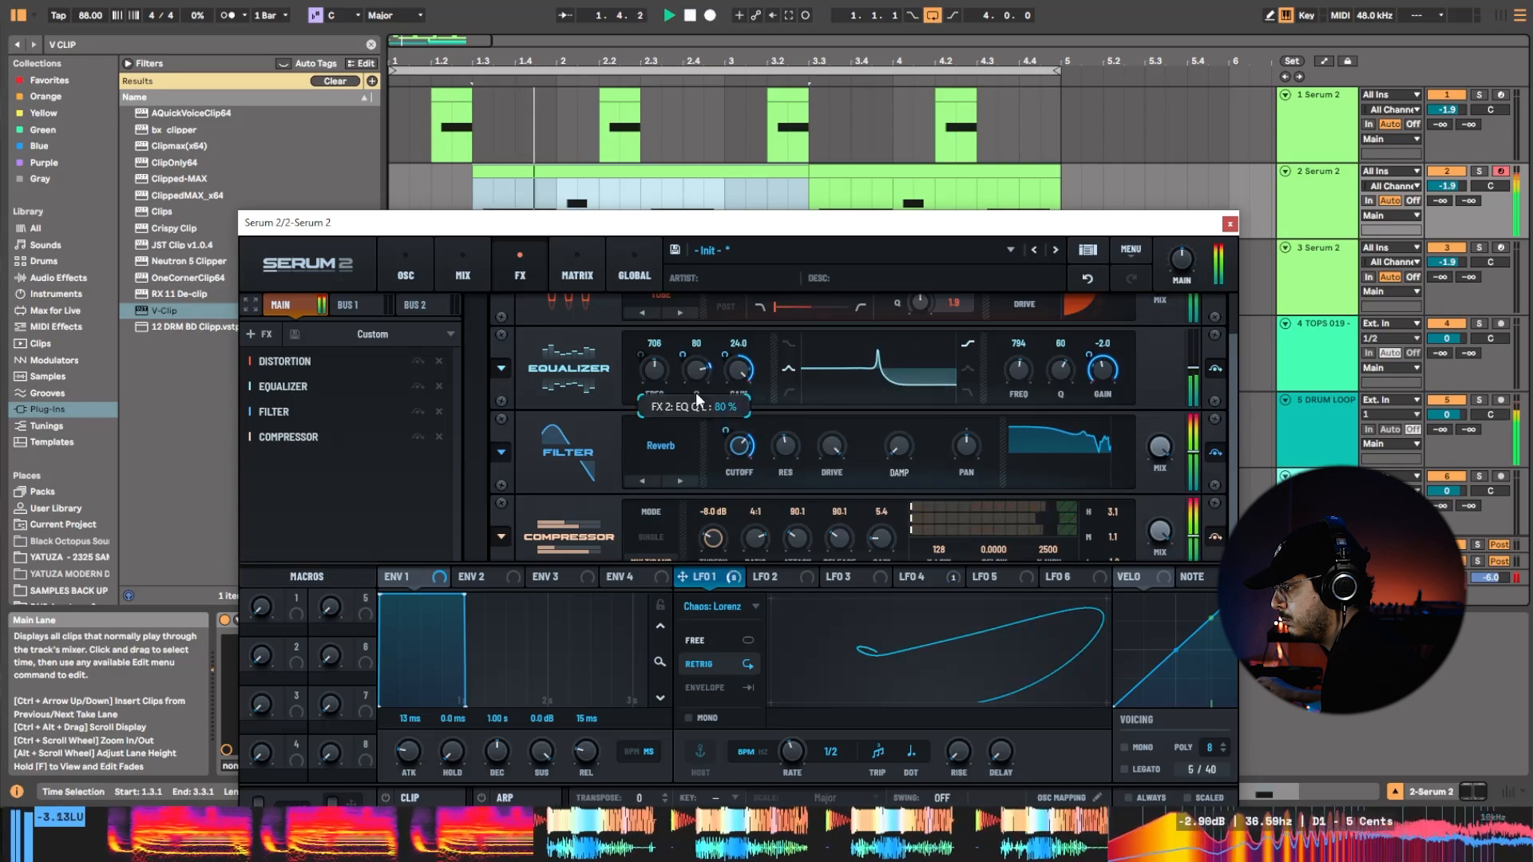
{"action": "left_click_drag", "start_coordinate": [696, 393], "coordinate": [691, 405]}
{"action": "key", "text": "space"}
{"action": "key", "text": "space"}
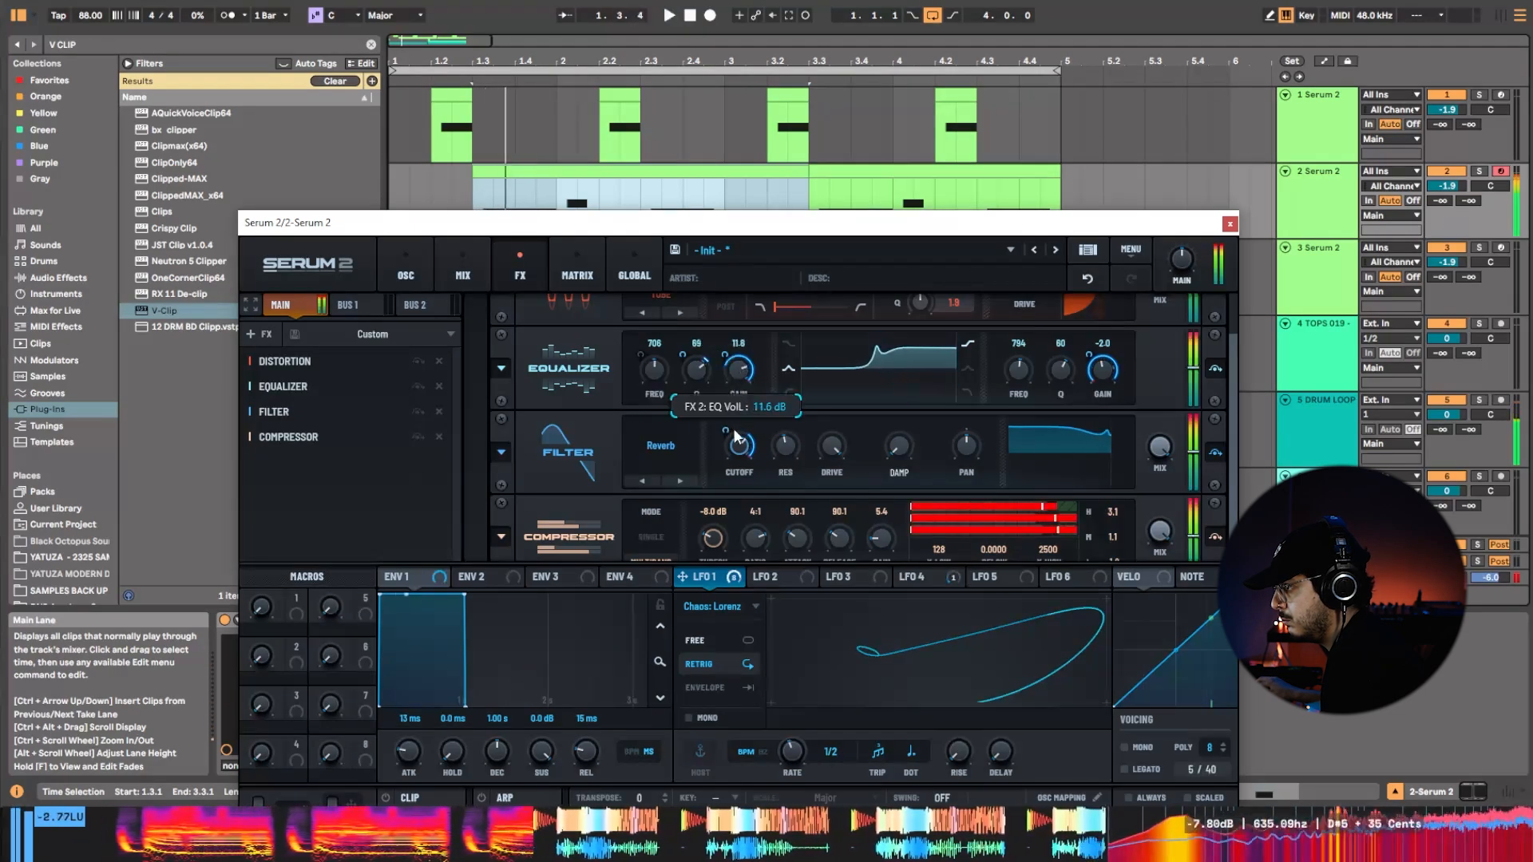
{"action": "left_click_drag", "start_coordinate": [734, 428], "coordinate": [743, 369]}
{"action": "key", "text": "space"}
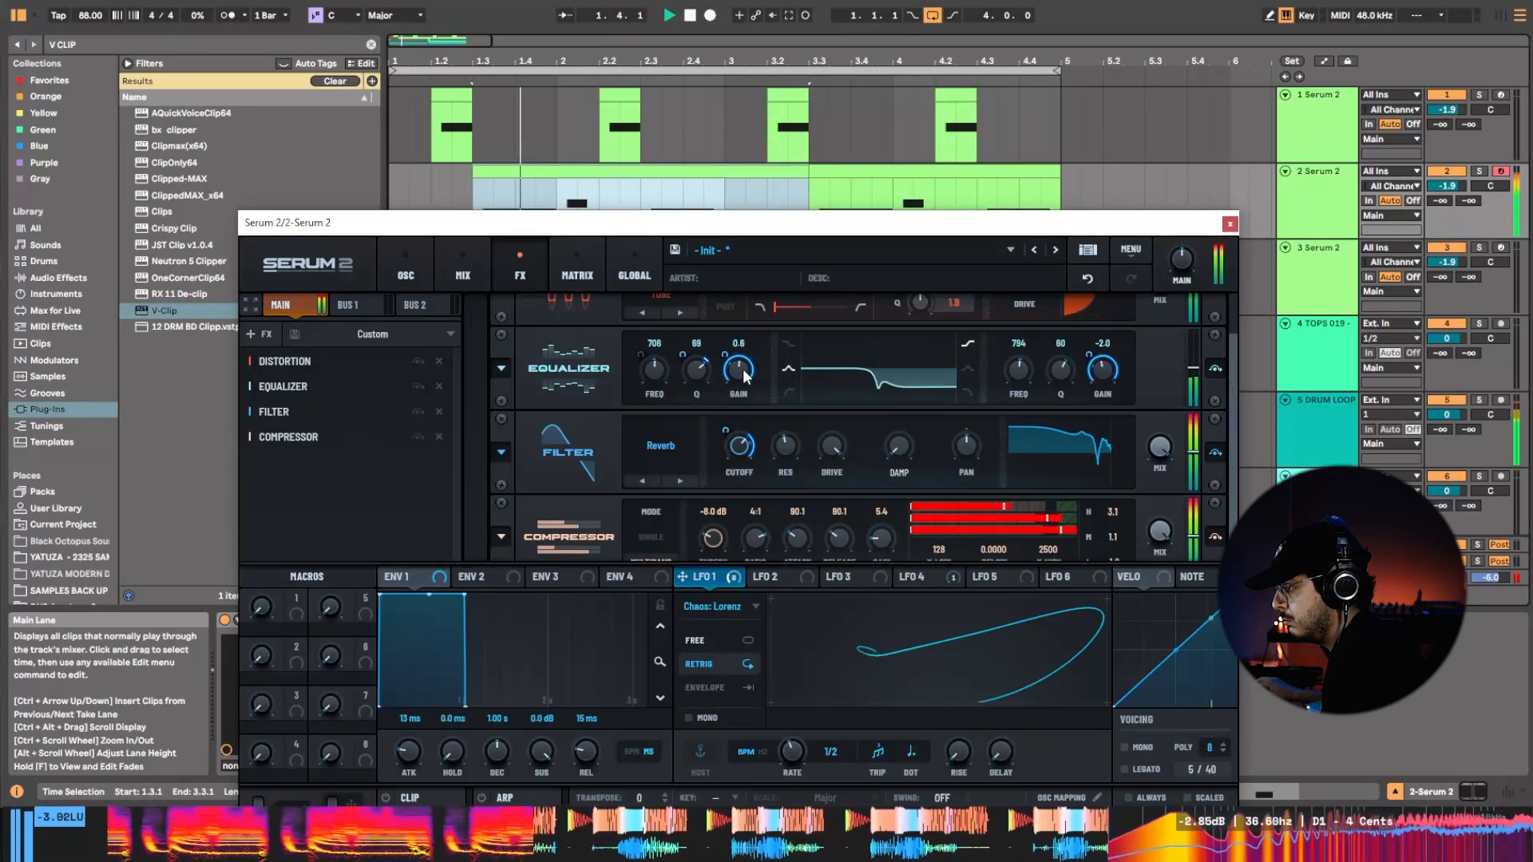
{"action": "left_click", "coordinate": [788, 368]}
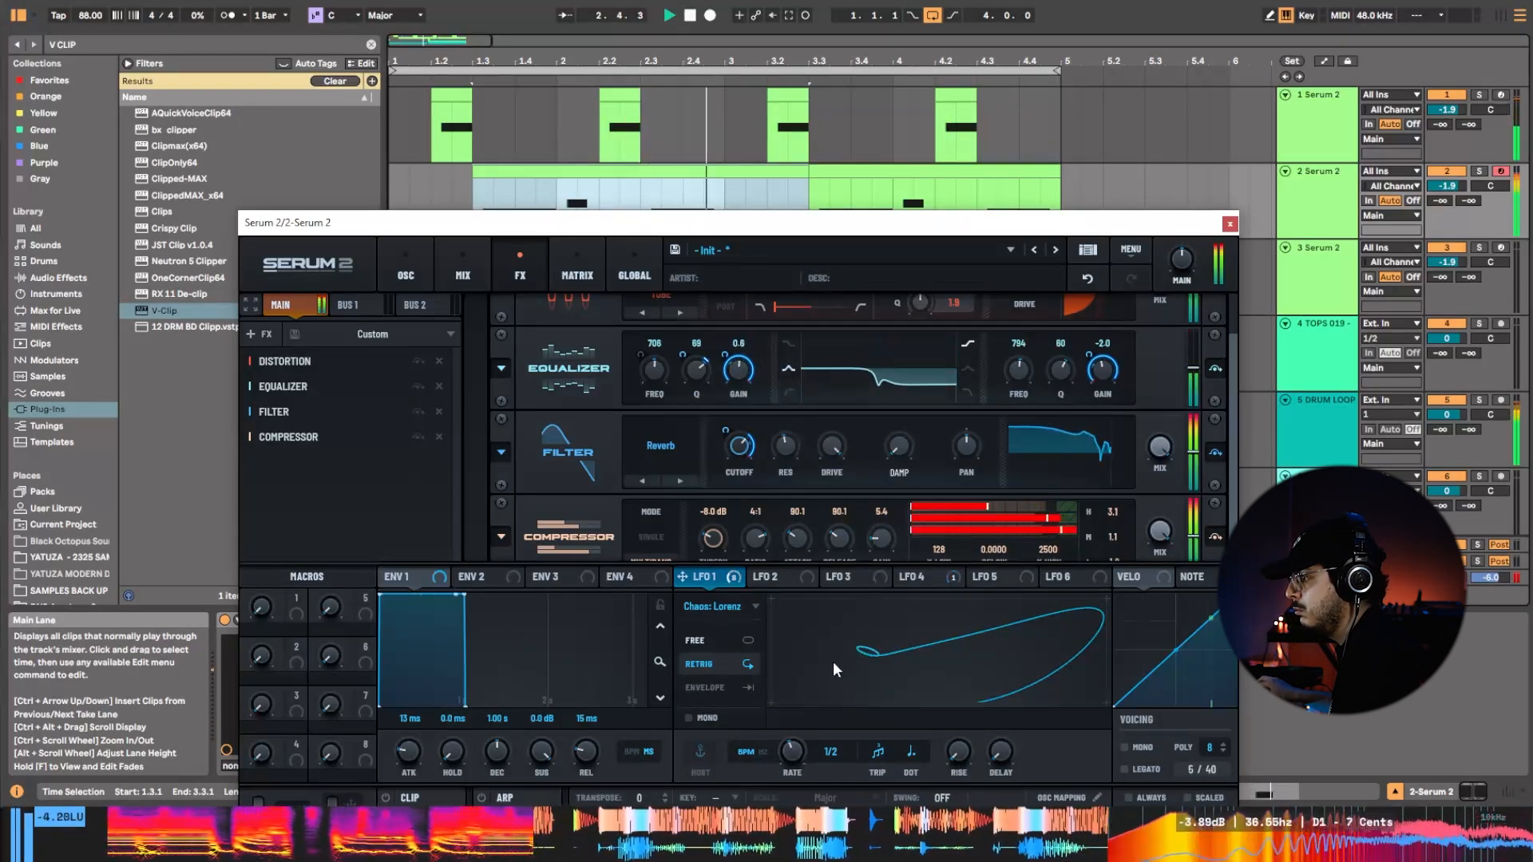
Modulate oscillator A's level with LFO 1.
{"action": "left_click", "coordinate": [407, 264]}
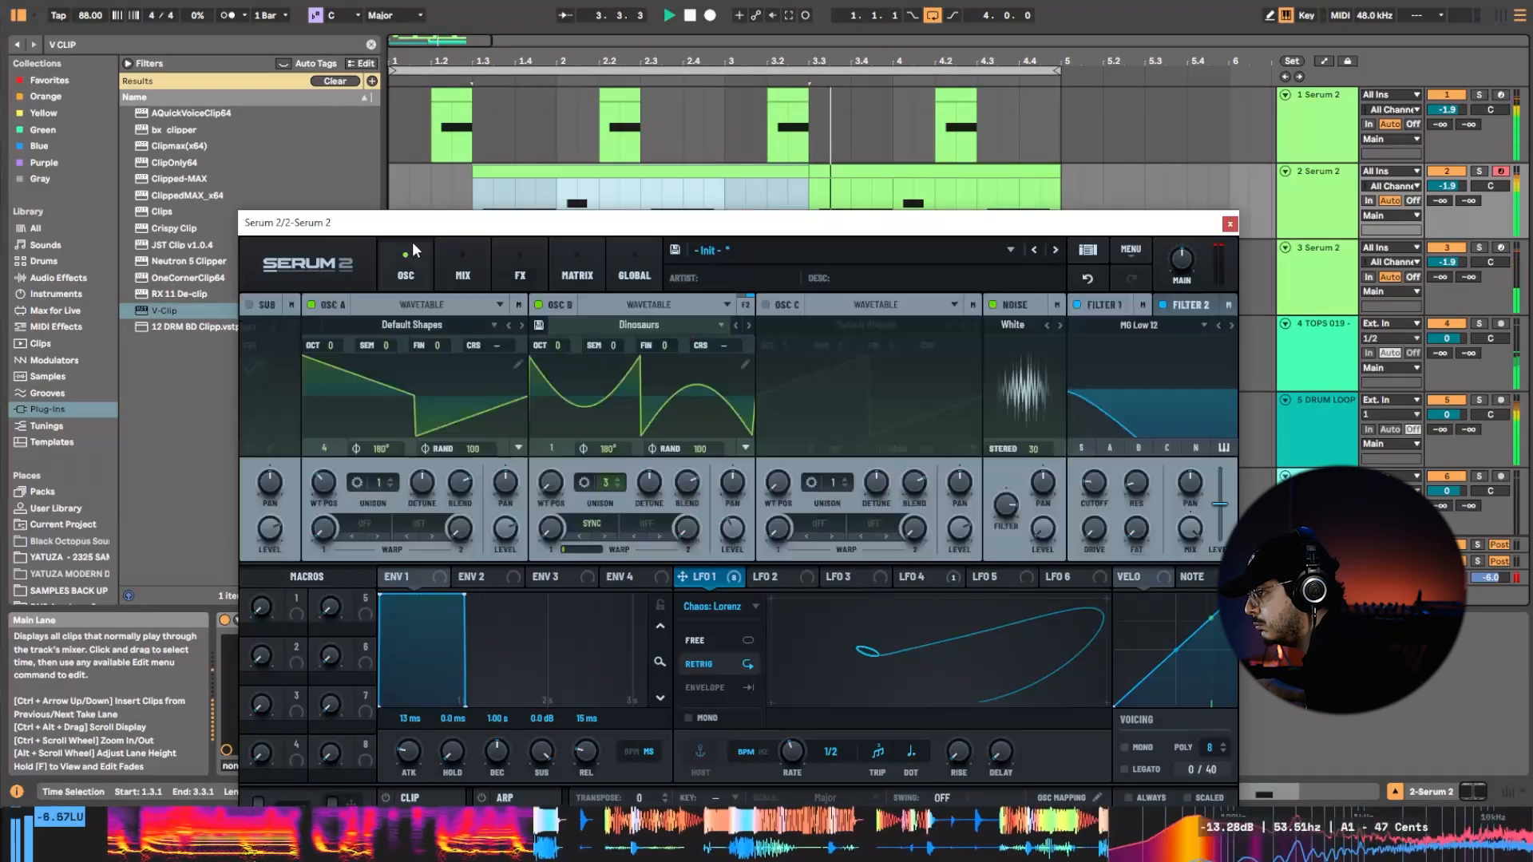
{"action": "left_click_drag", "start_coordinate": [698, 577], "coordinate": [524, 482]}
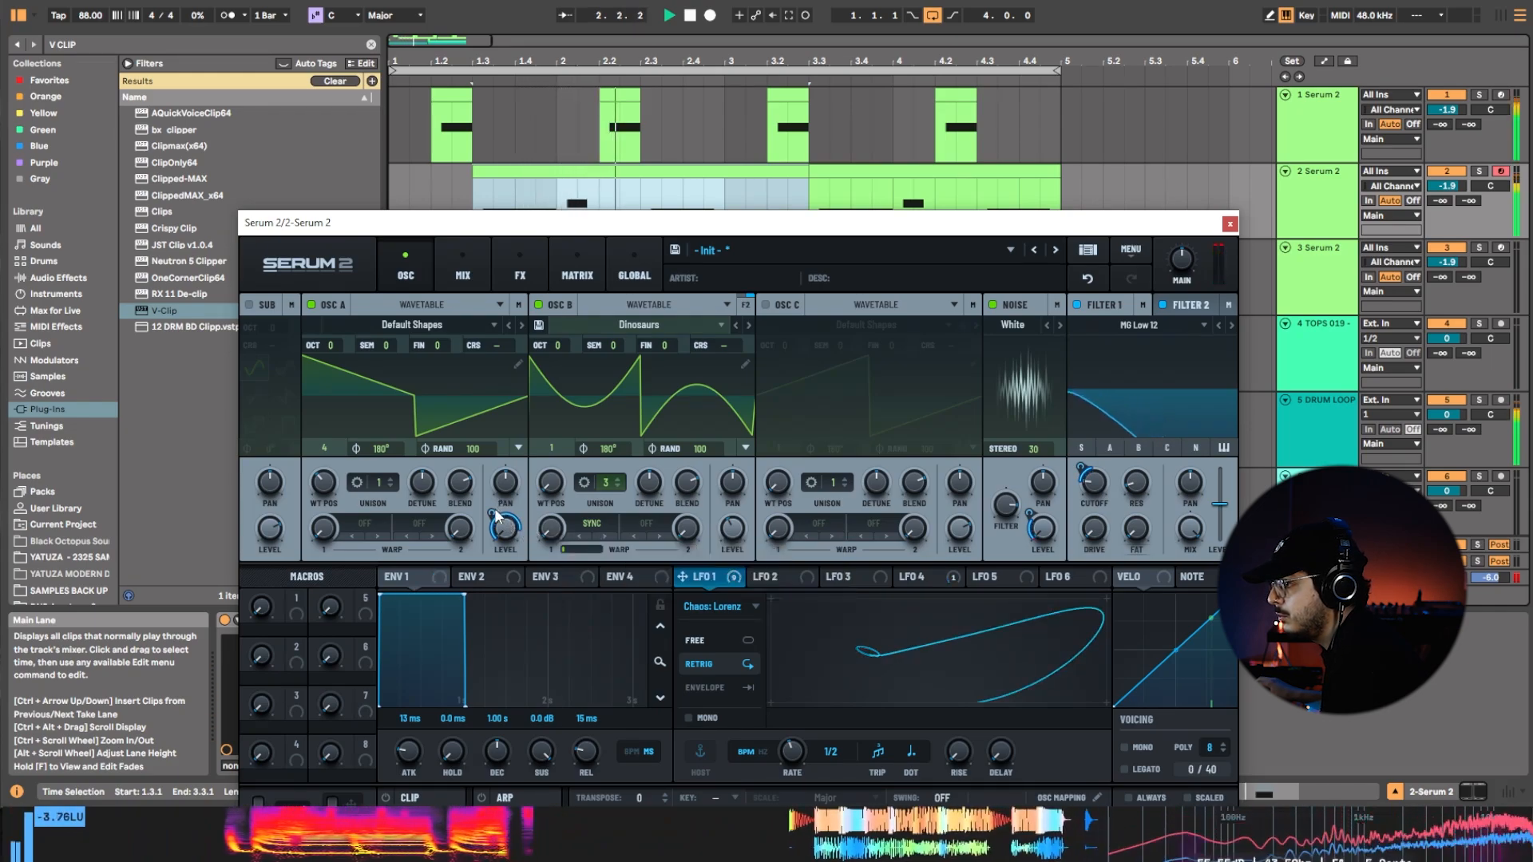
{"action": "mouse_move", "coordinate": [499, 519]}
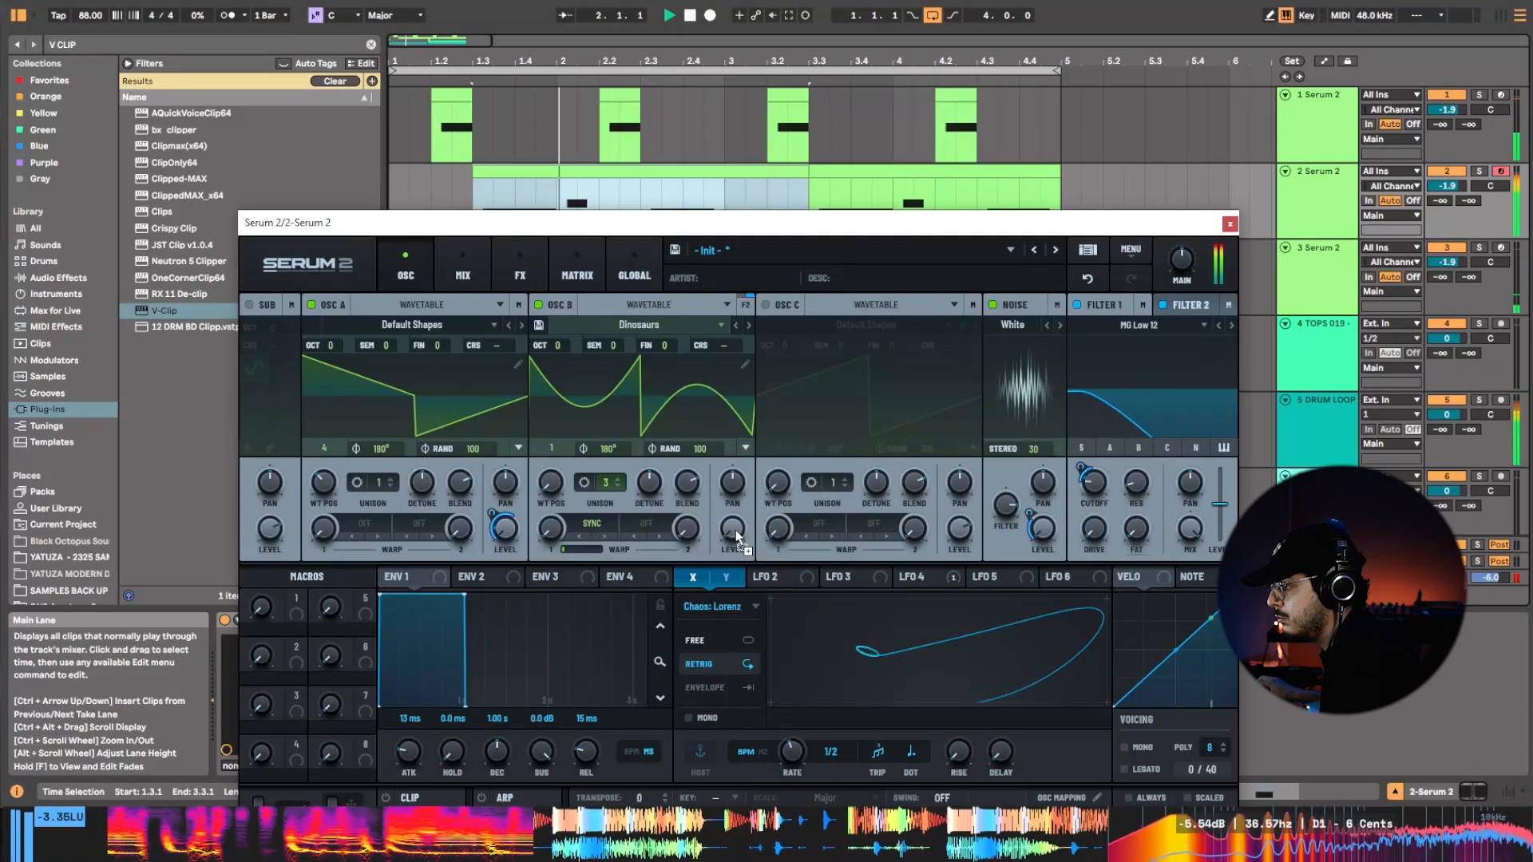
Modulate oscillator B's level with LFO 1 at 31% from an 8% base level, and set LFO 1's rate to 1/4.
{"action": "left_click_drag", "start_coordinate": [735, 531], "coordinate": [732, 529]}
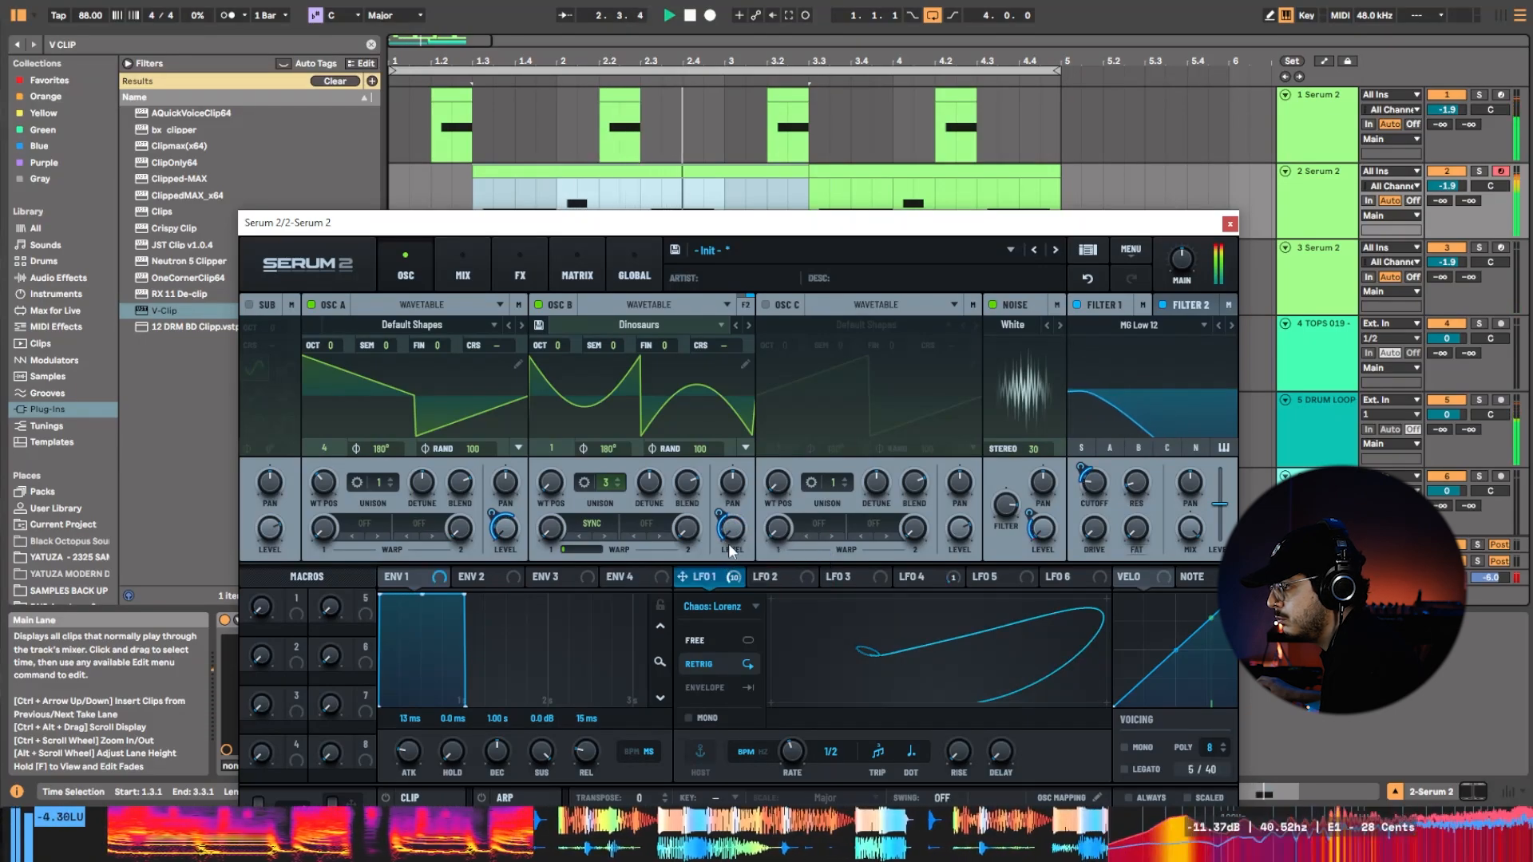
{"action": "mouse_move", "coordinate": [730, 529]}
{"action": "left_mouse_down"}
{"action": "mouse_move", "coordinate": [748, 510]}
{"action": "mouse_move", "coordinate": [723, 491]}
{"action": "mouse_move", "coordinate": [730, 549]}
{"action": "left_mouse_up"}
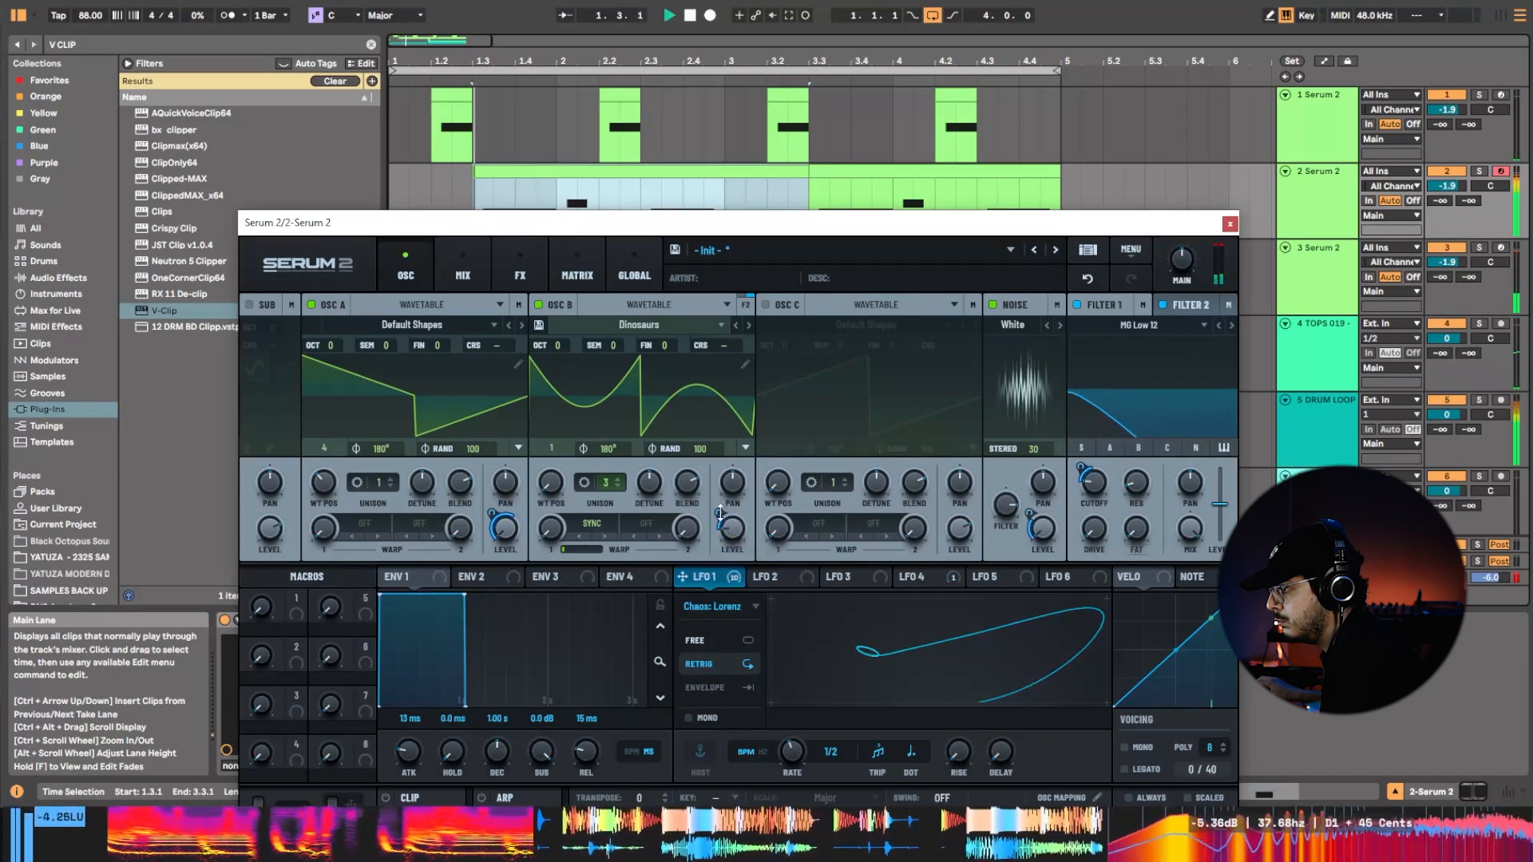
{"action": "mouse_move", "coordinate": [720, 514]}
{"action": "left_mouse_down"}
{"action": "mouse_move", "coordinate": [721, 498]}
{"action": "mouse_move", "coordinate": [735, 548]}
{"action": "mouse_move", "coordinate": [727, 502]}
{"action": "left_mouse_up"}
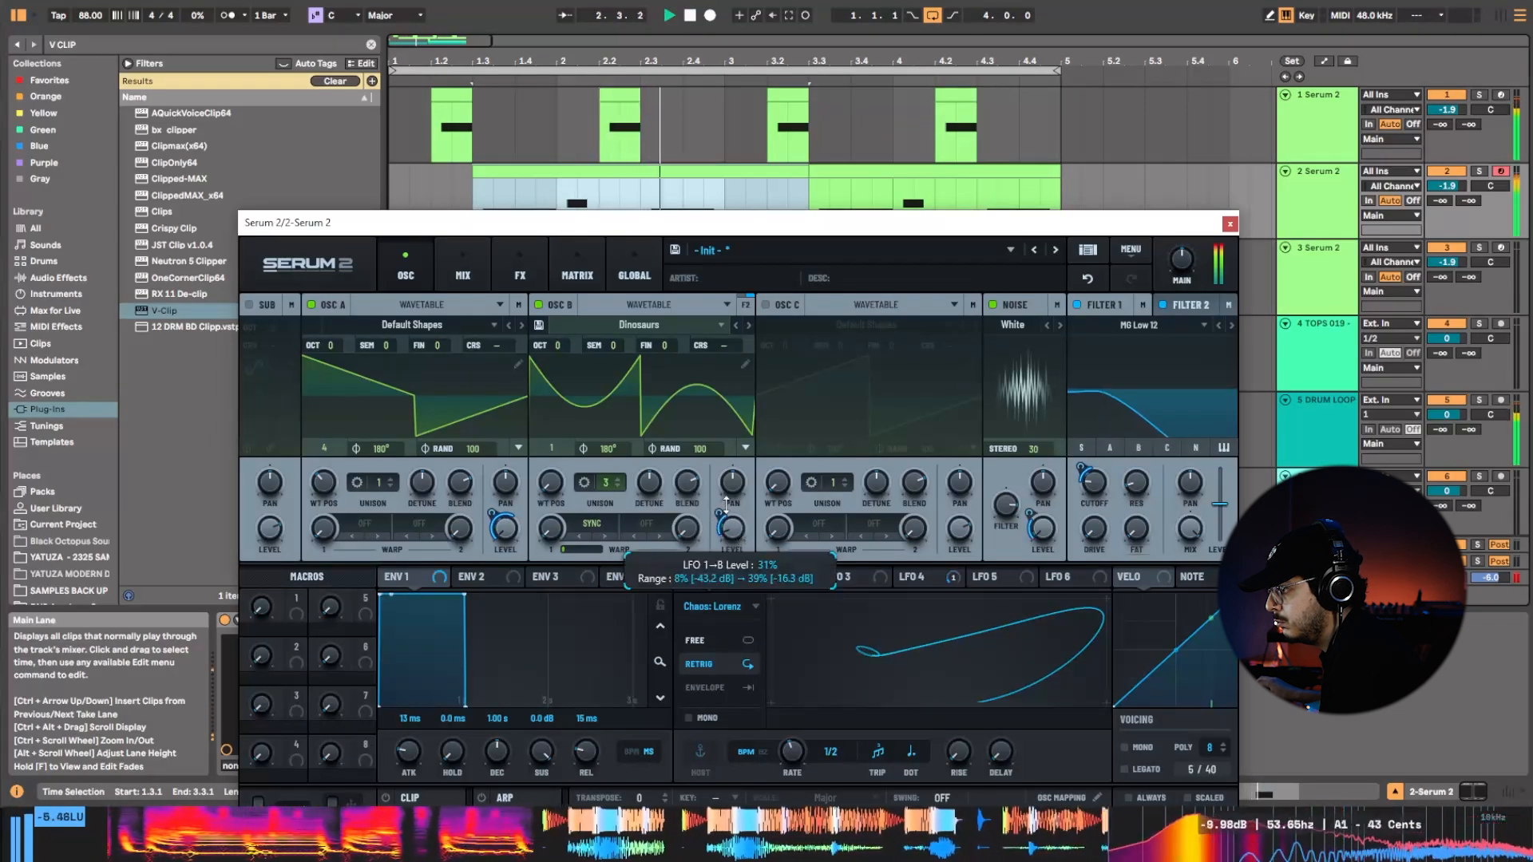
{"action": "mouse_move", "coordinate": [795, 752]}
{"action": "left_mouse_down"}
{"action": "mouse_move", "coordinate": [797, 765]}
{"action": "mouse_move", "coordinate": [800, 740]}
{"action": "mouse_move", "coordinate": [802, 754]}
{"action": "left_mouse_up"}
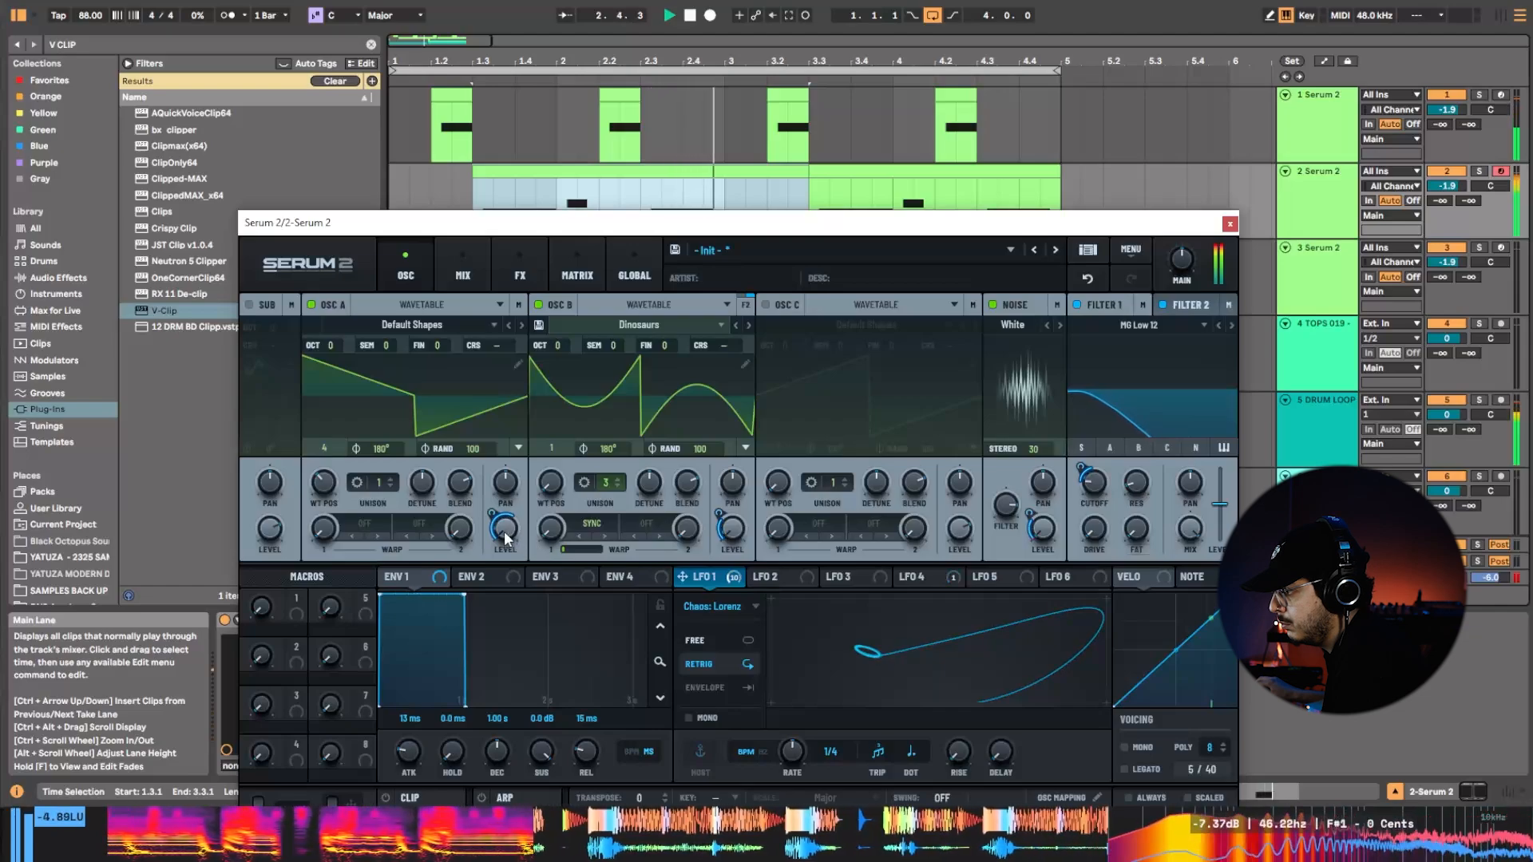
Lower oscillator A's level, the noise level to 0%, and filter 1's cutoff while the loop plays.
{"action": "left_click_drag", "start_coordinate": [505, 532], "coordinate": [500, 565]}
{"action": "left_click_drag", "start_coordinate": [1033, 540], "coordinate": [1035, 625]}
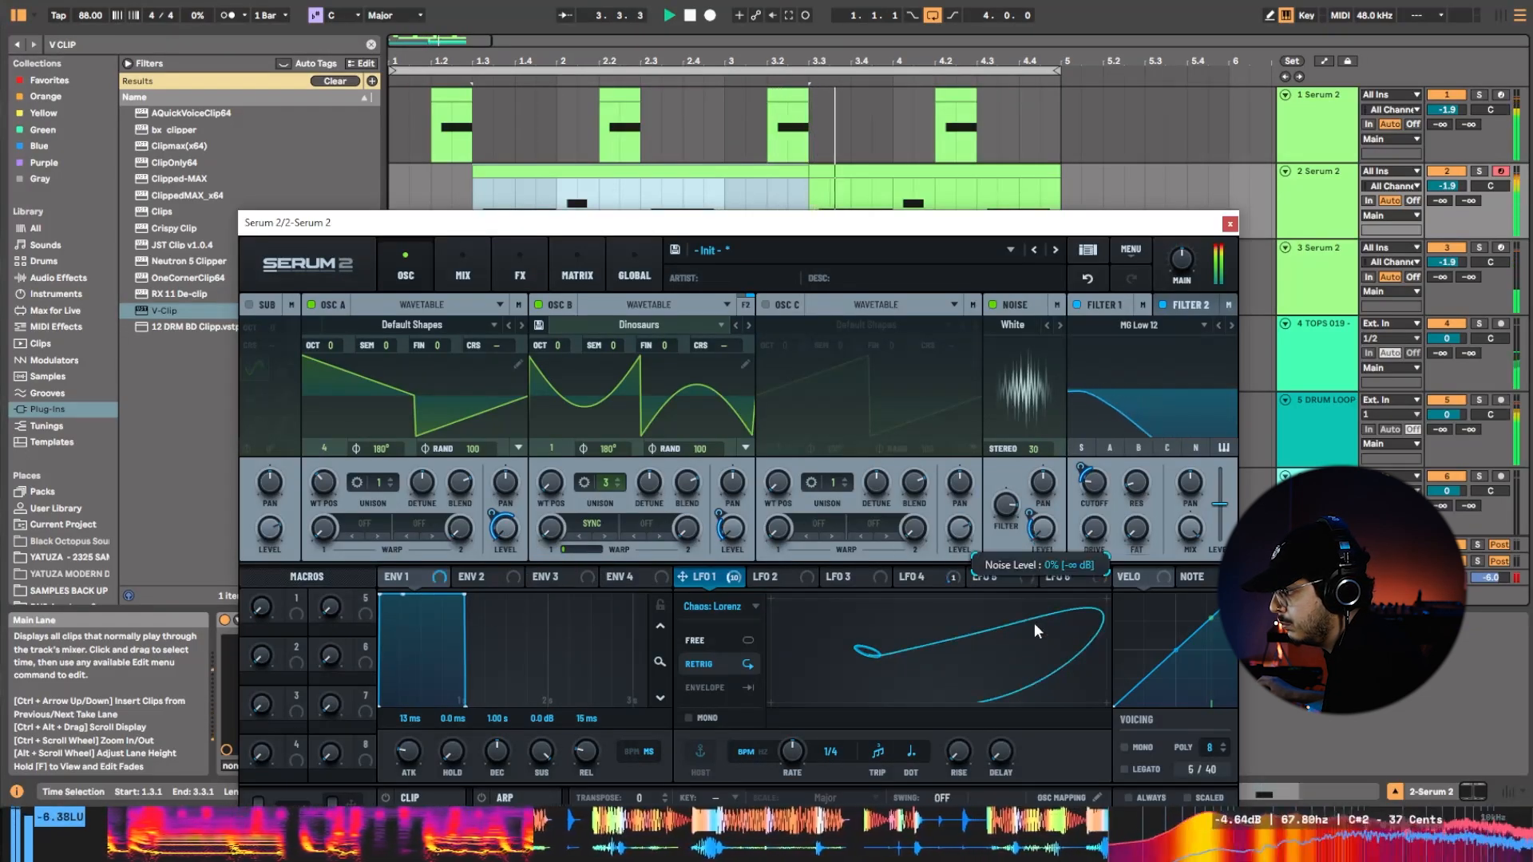
{"action": "left_click_drag", "start_coordinate": [1099, 482], "coordinate": [1103, 520]}
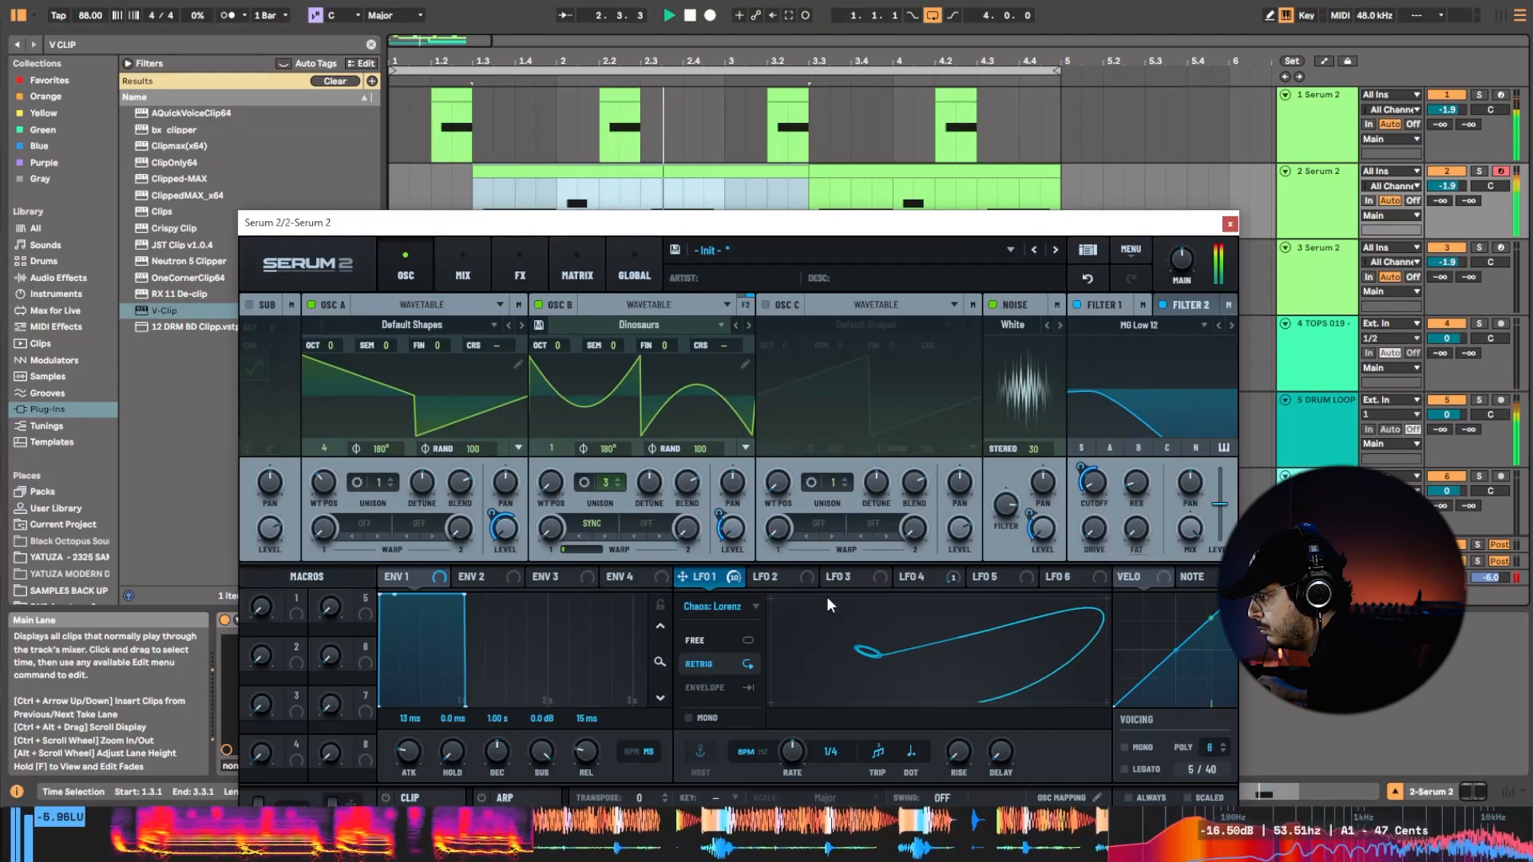
Switch LFO 1's type to Chaos: Rossler and set its rate to 1/16.
{"action": "left_click", "coordinate": [864, 580]}
{"action": "left_click", "coordinate": [731, 581]}
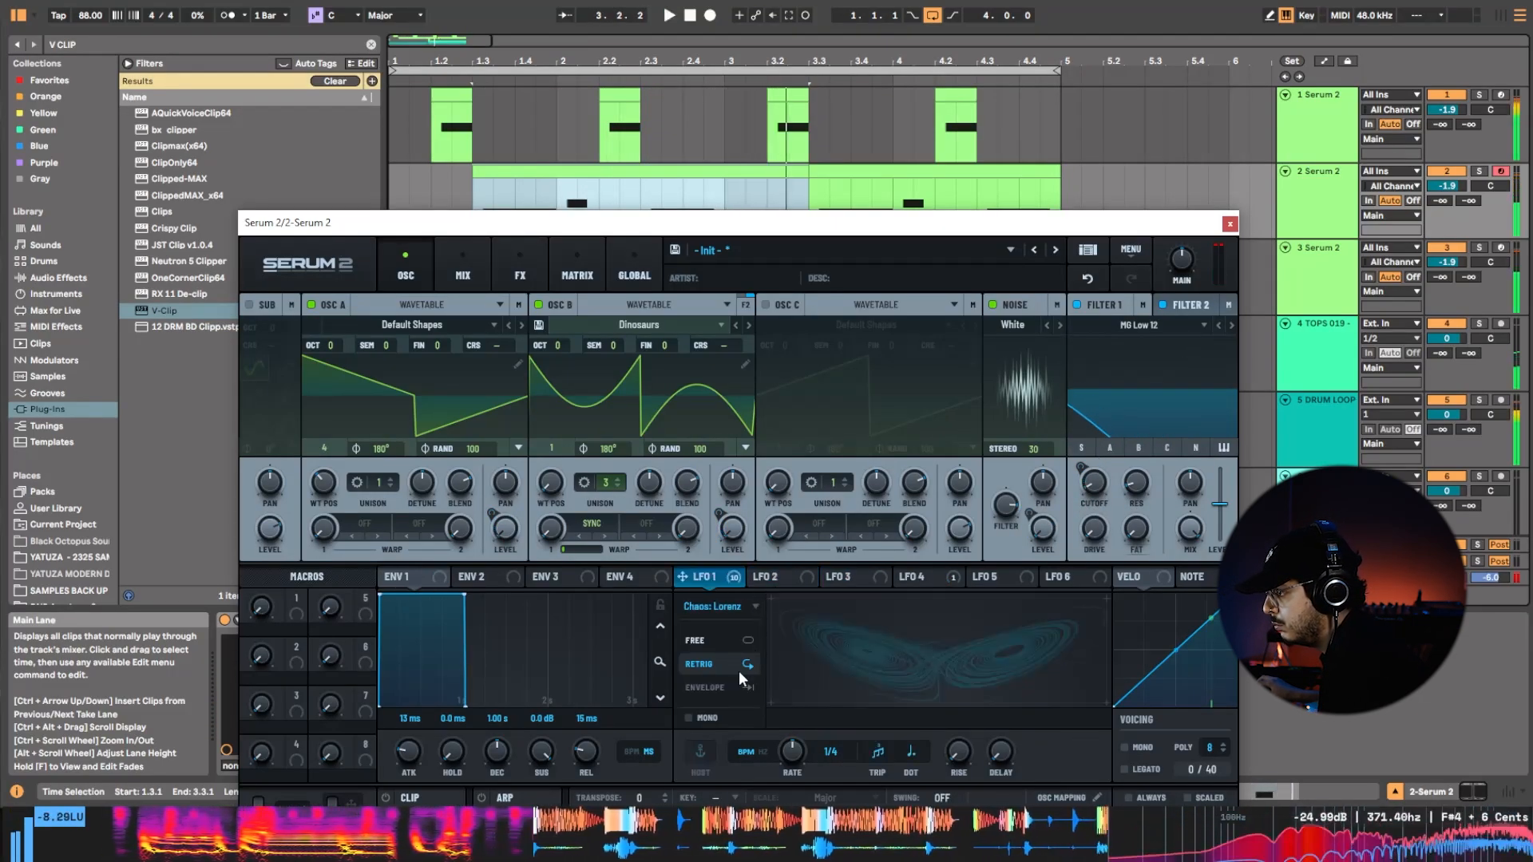
{"action": "left_click", "coordinate": [751, 609]}
{"action": "left_click", "coordinate": [739, 685]}
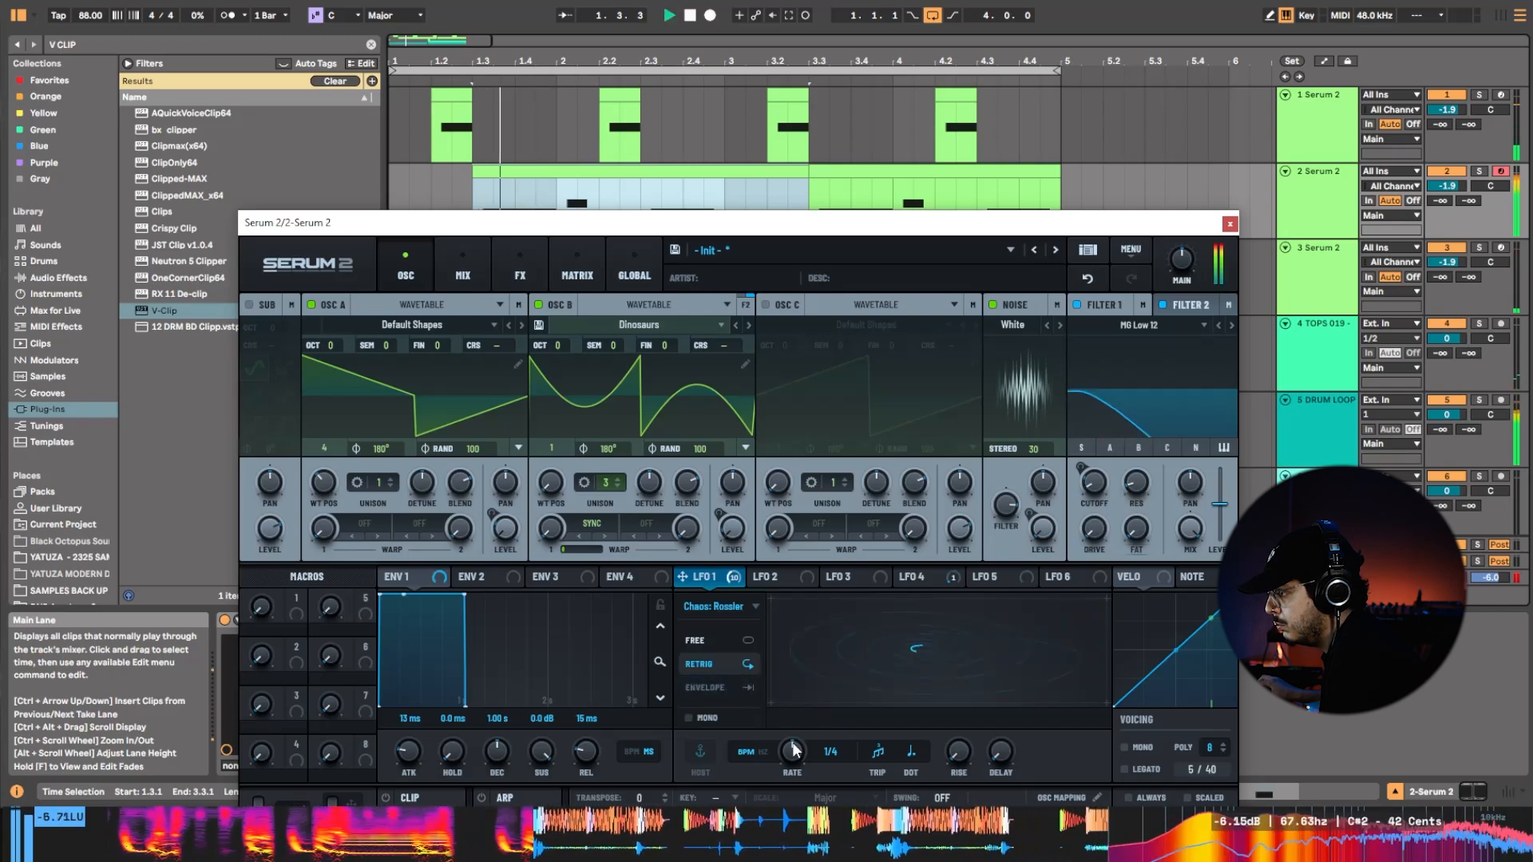
{"action": "left_click_drag", "start_coordinate": [800, 739], "coordinate": [807, 768]}
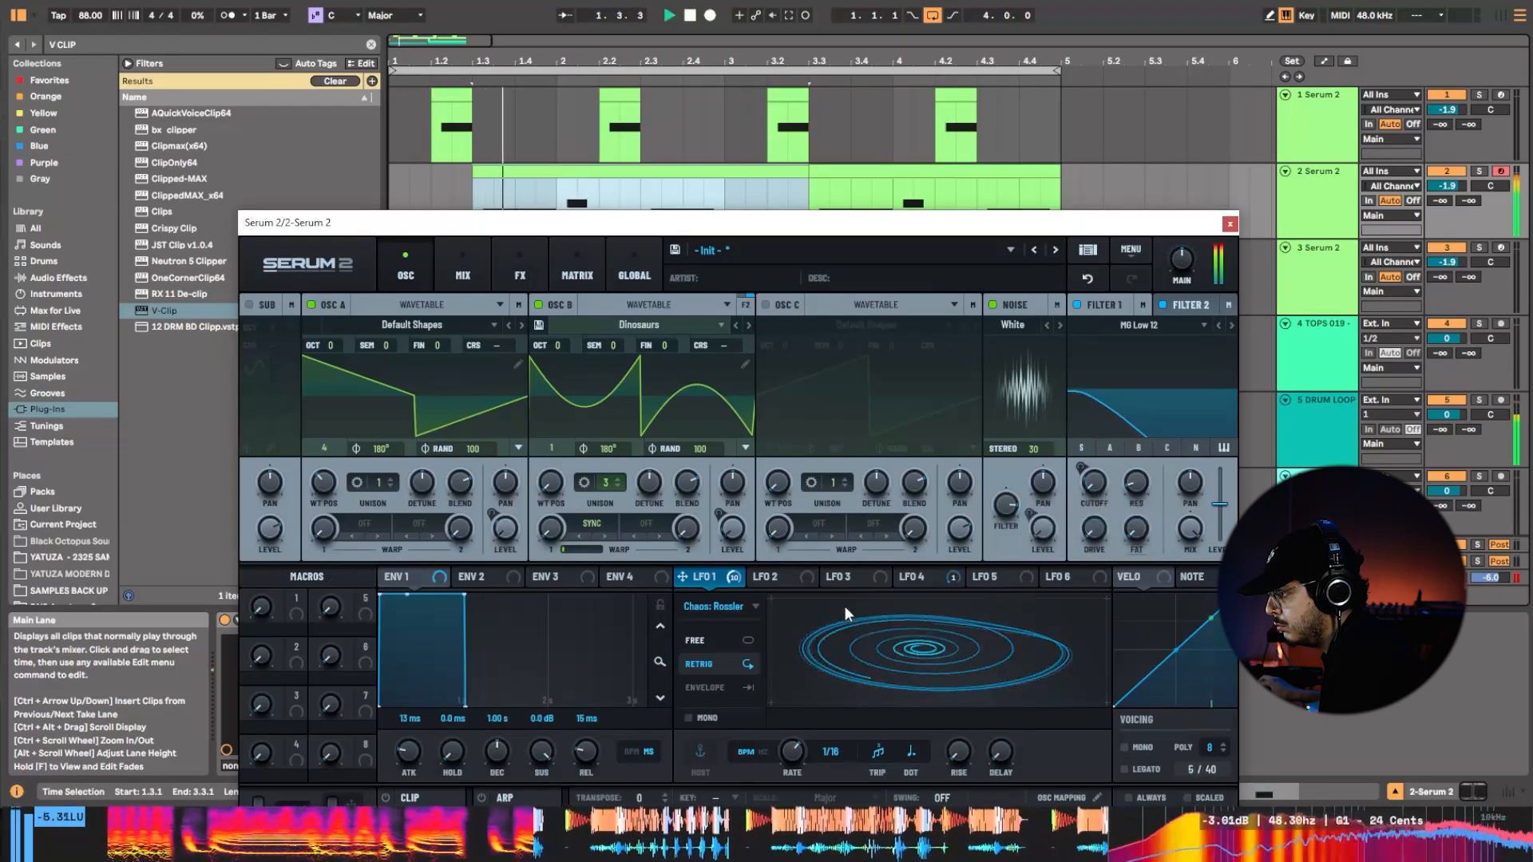
Adjust filter 1's cutoff to 106 Hz, restarting playback repeatedly to compare the bass.
{"action": "mouse_move", "coordinate": [732, 582]}
{"action": "key", "text": "space"}
{"action": "key", "text": "space"}
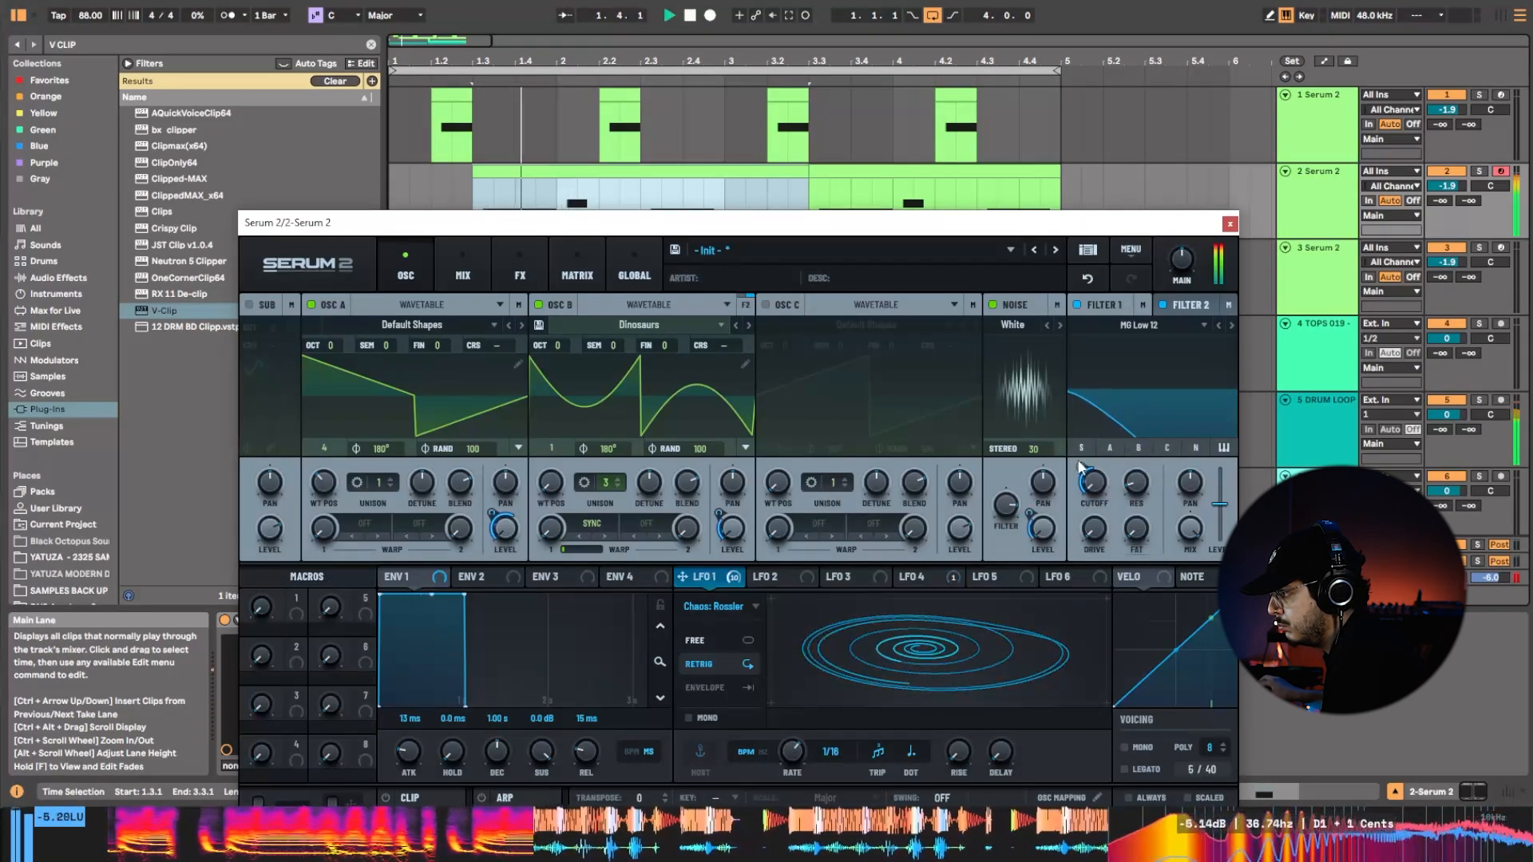
{"action": "key", "text": "space"}
{"action": "key", "text": "space"}
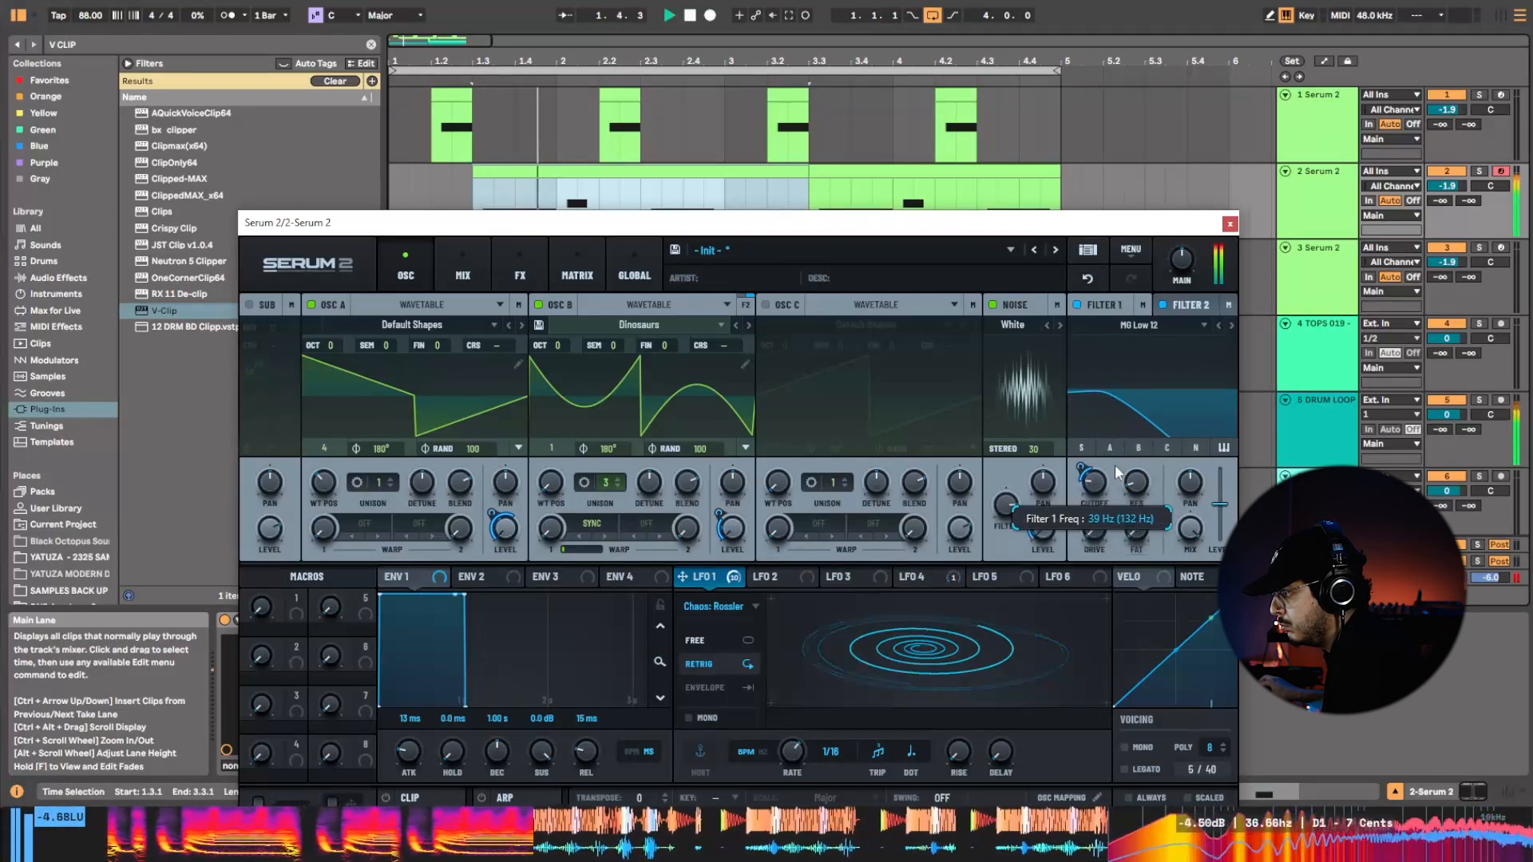
{"action": "key", "text": "space"}
{"action": "key", "text": "space"}
{"action": "key", "text": "space"}
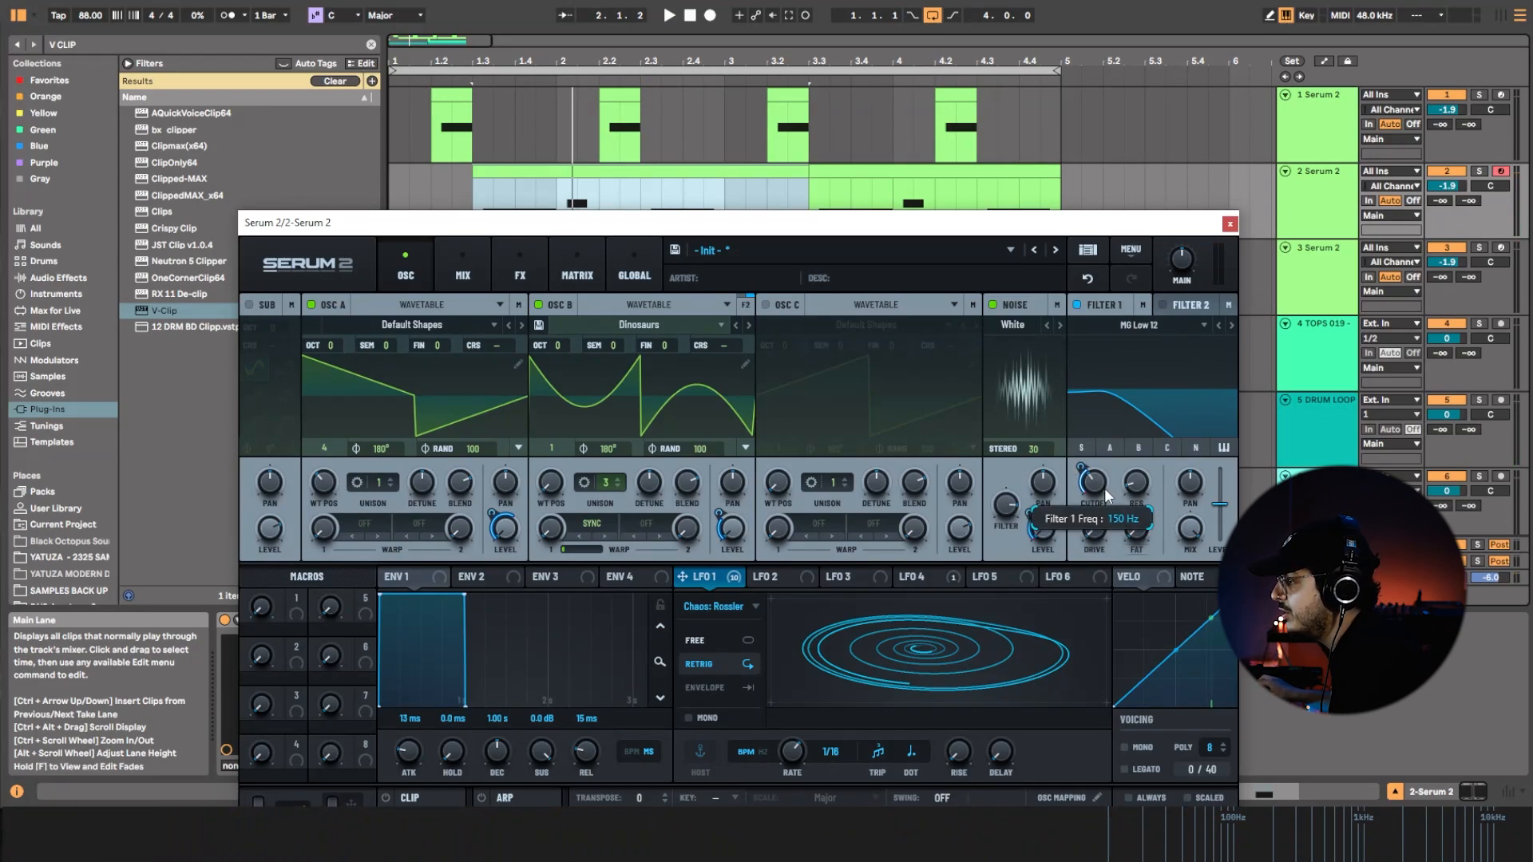
{"action": "key", "text": "space"}
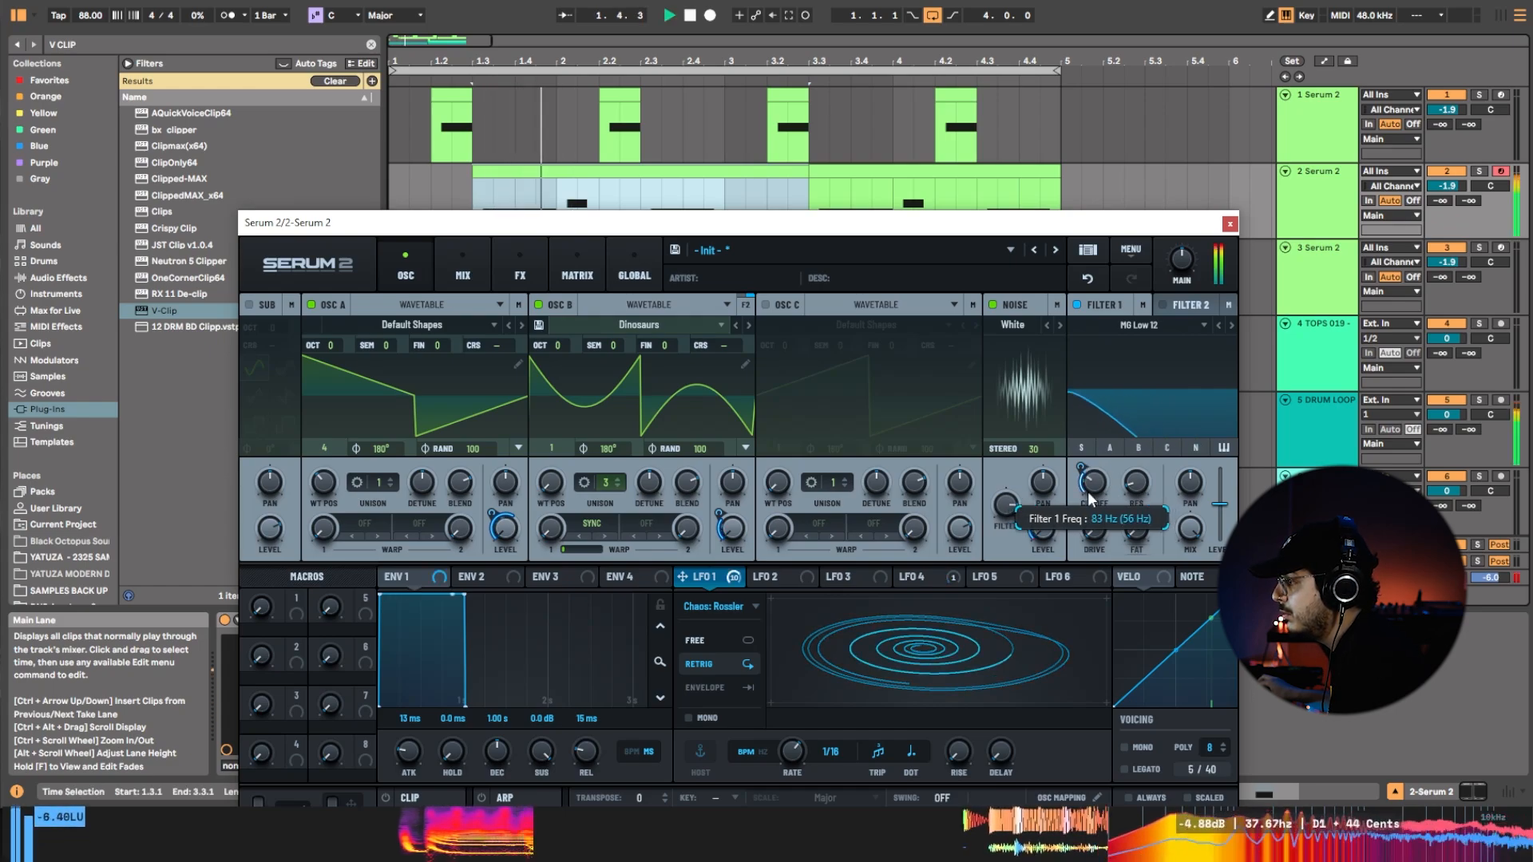
{"action": "key", "text": "space"}
{"action": "key", "text": "space"}
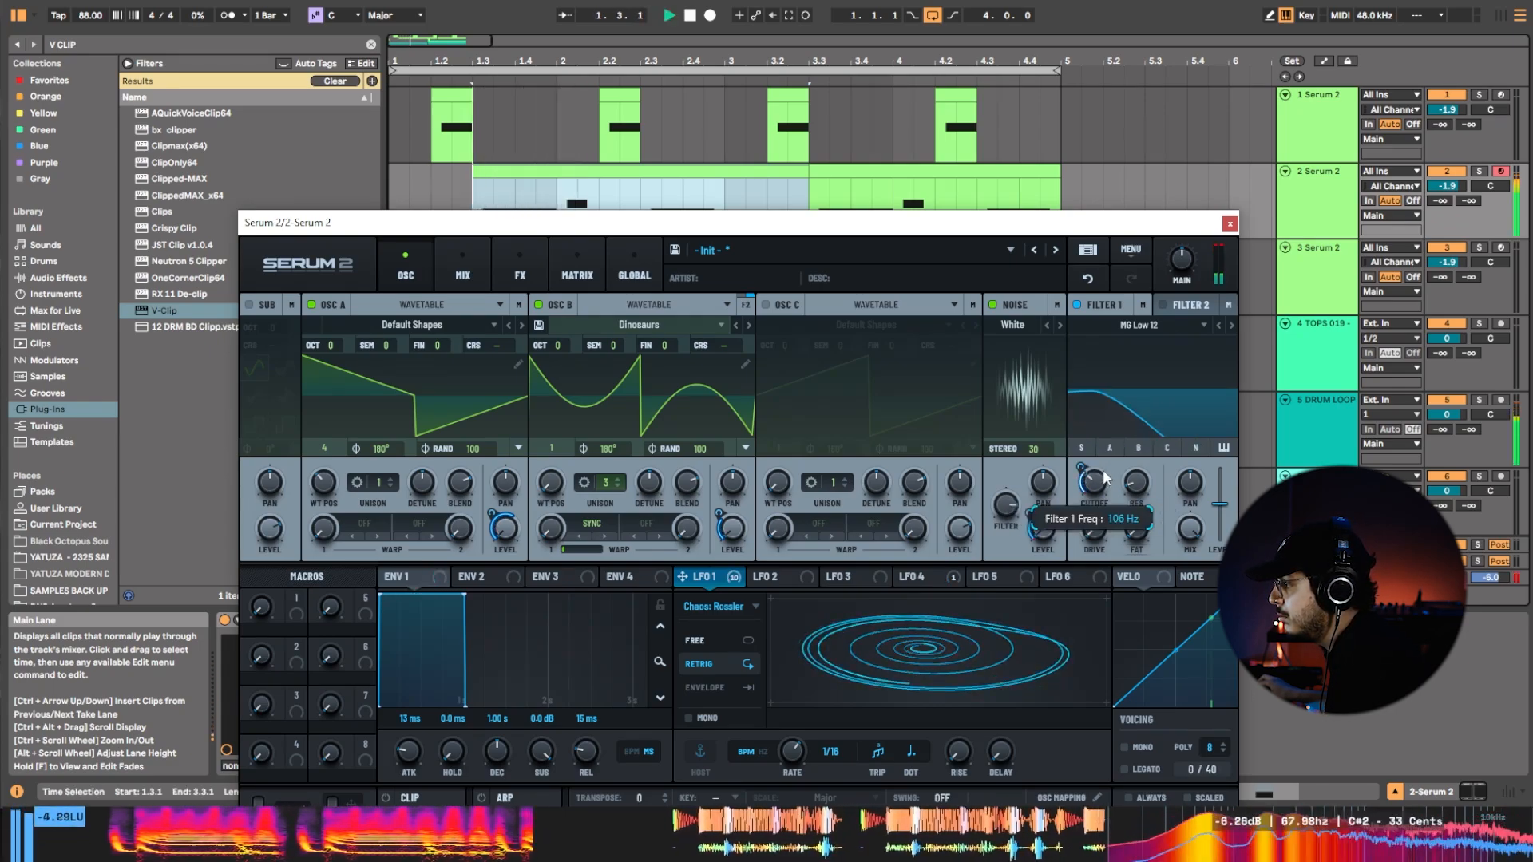
Change LFO 1's modulation amount on filter 1's cutoff and route oscillators A and B through that filter.
{"action": "left_click_drag", "start_coordinate": [1081, 467], "coordinate": [1116, 425]}
{"action": "key", "text": "space"}
{"action": "key", "text": "space"}
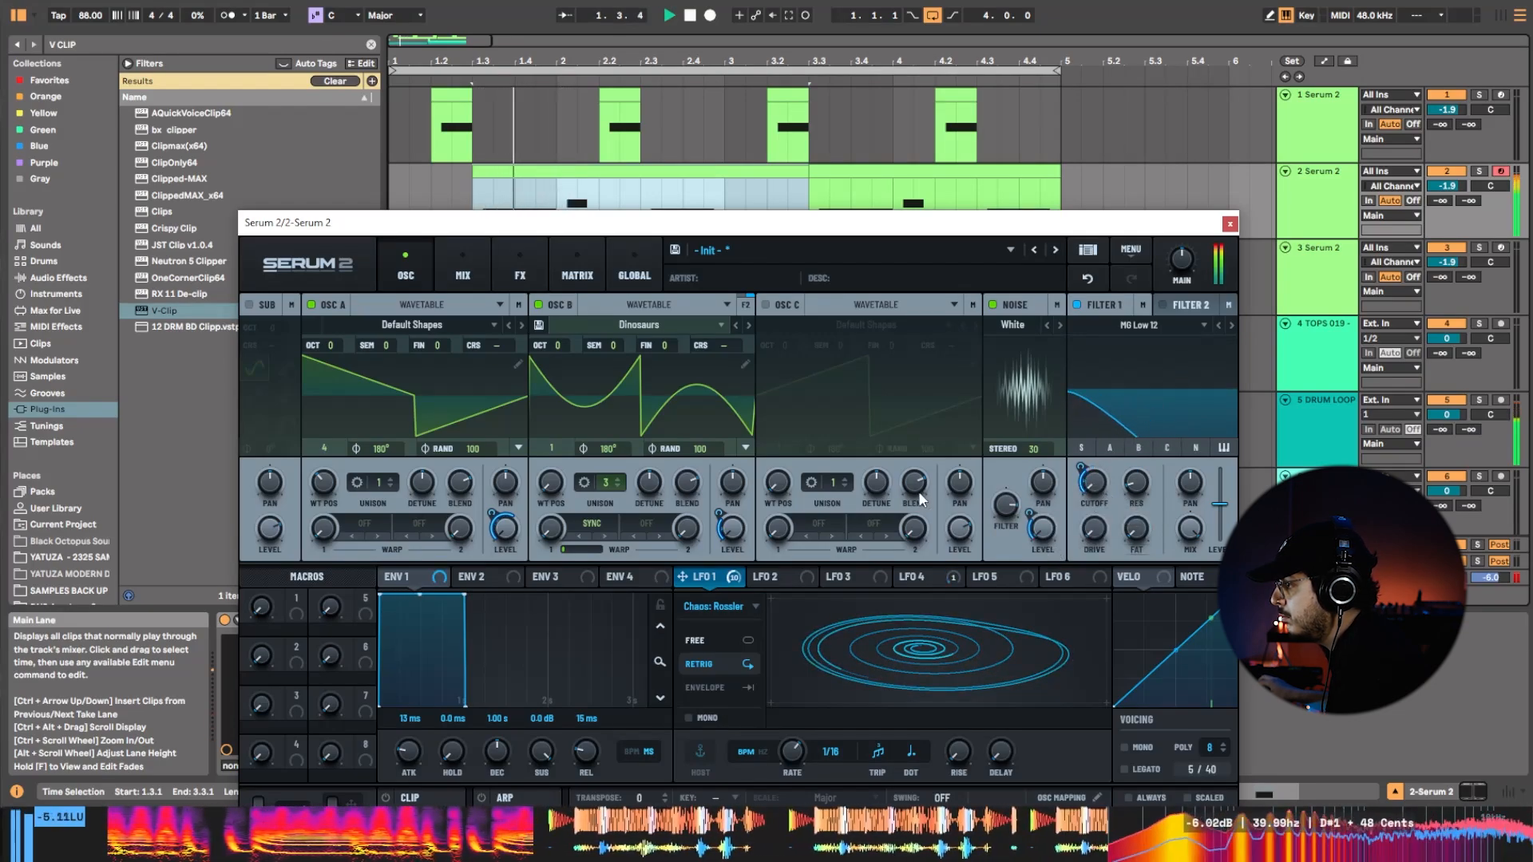
{"action": "left_click", "coordinate": [1134, 449]}
{"action": "left_click", "coordinate": [1113, 448]}
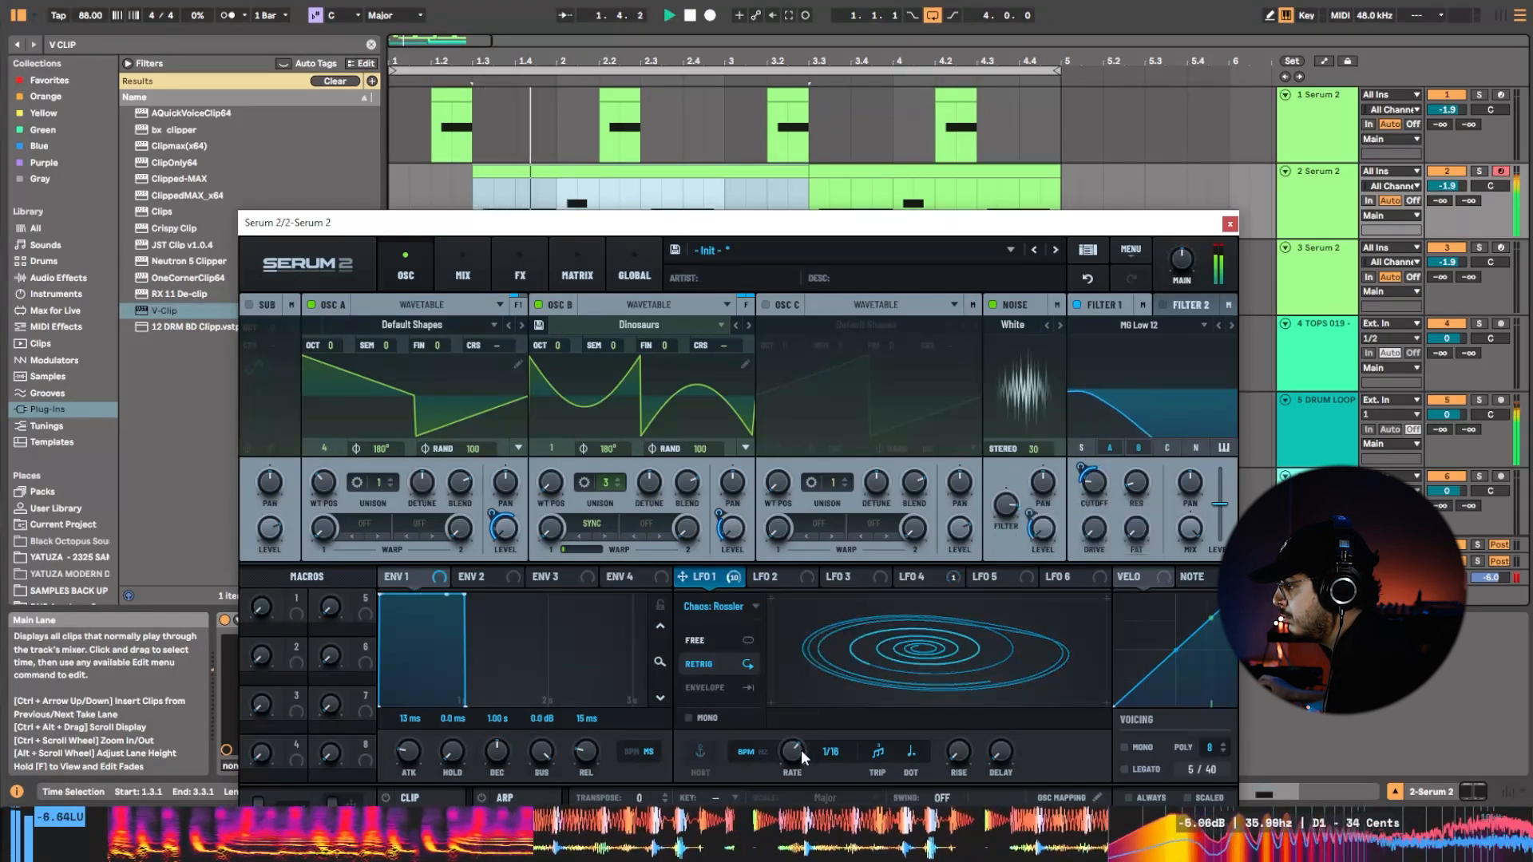
Set LFO 1's rate to 1/2t and its type to Chaos: Lorenz in free-running mode.
{"action": "left_click_drag", "start_coordinate": [800, 750], "coordinate": [791, 775]}
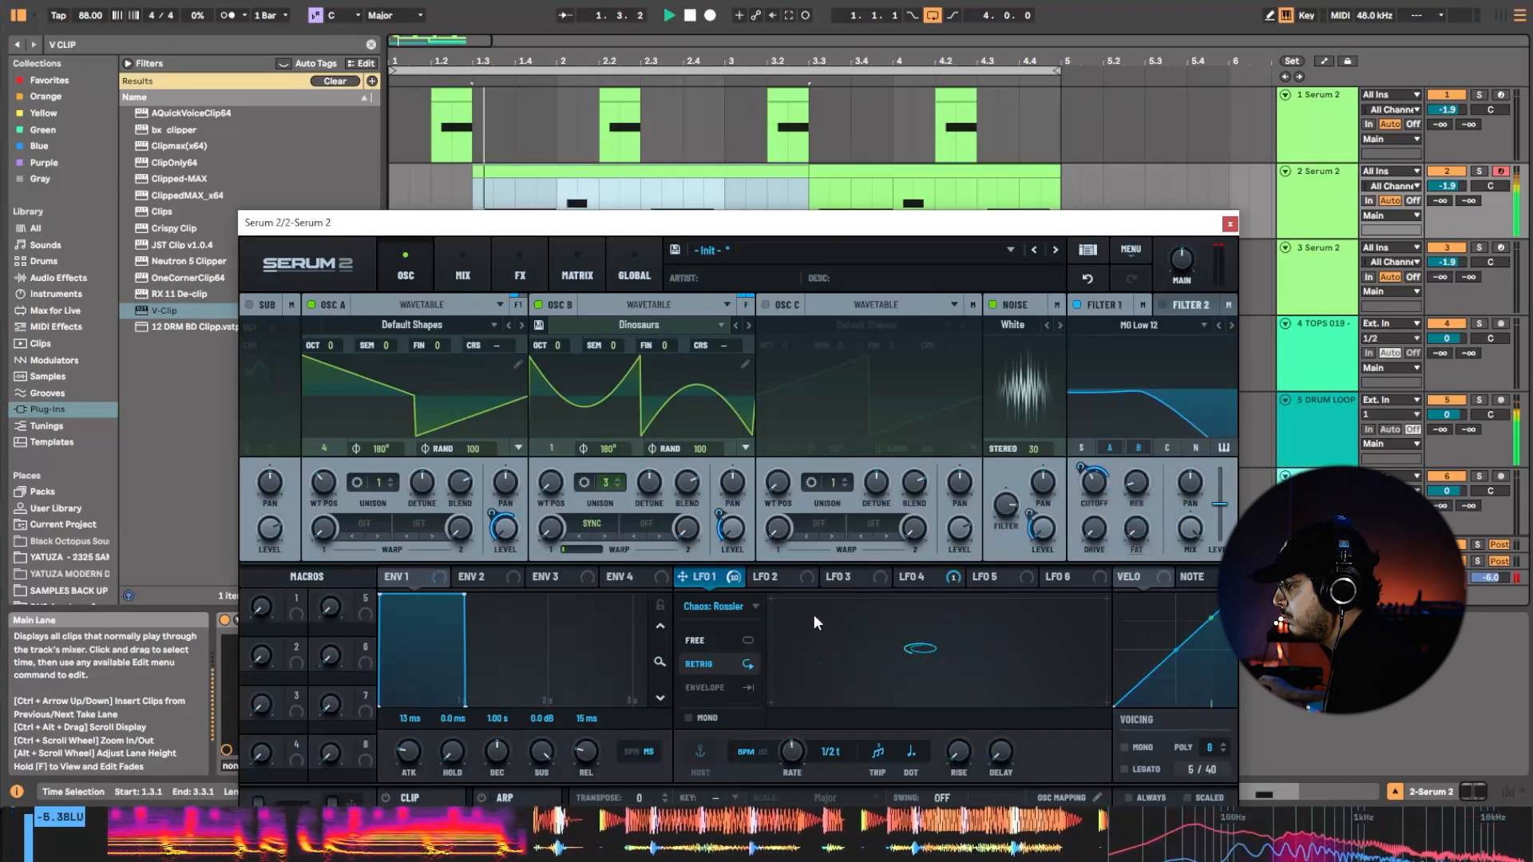
{"action": "left_click", "coordinate": [715, 606]}
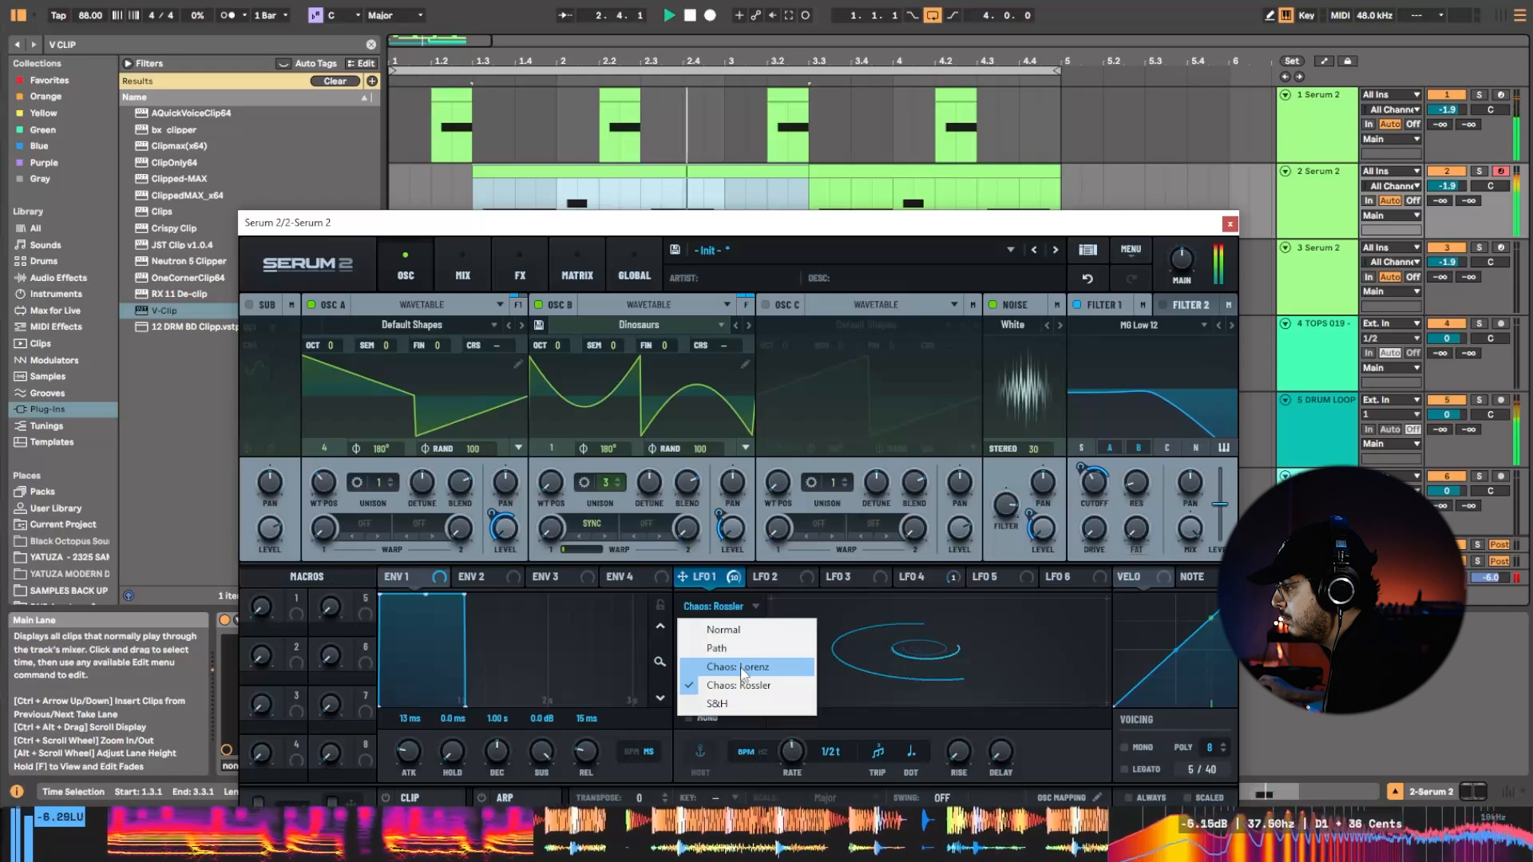
{"action": "left_click", "coordinate": [746, 667]}
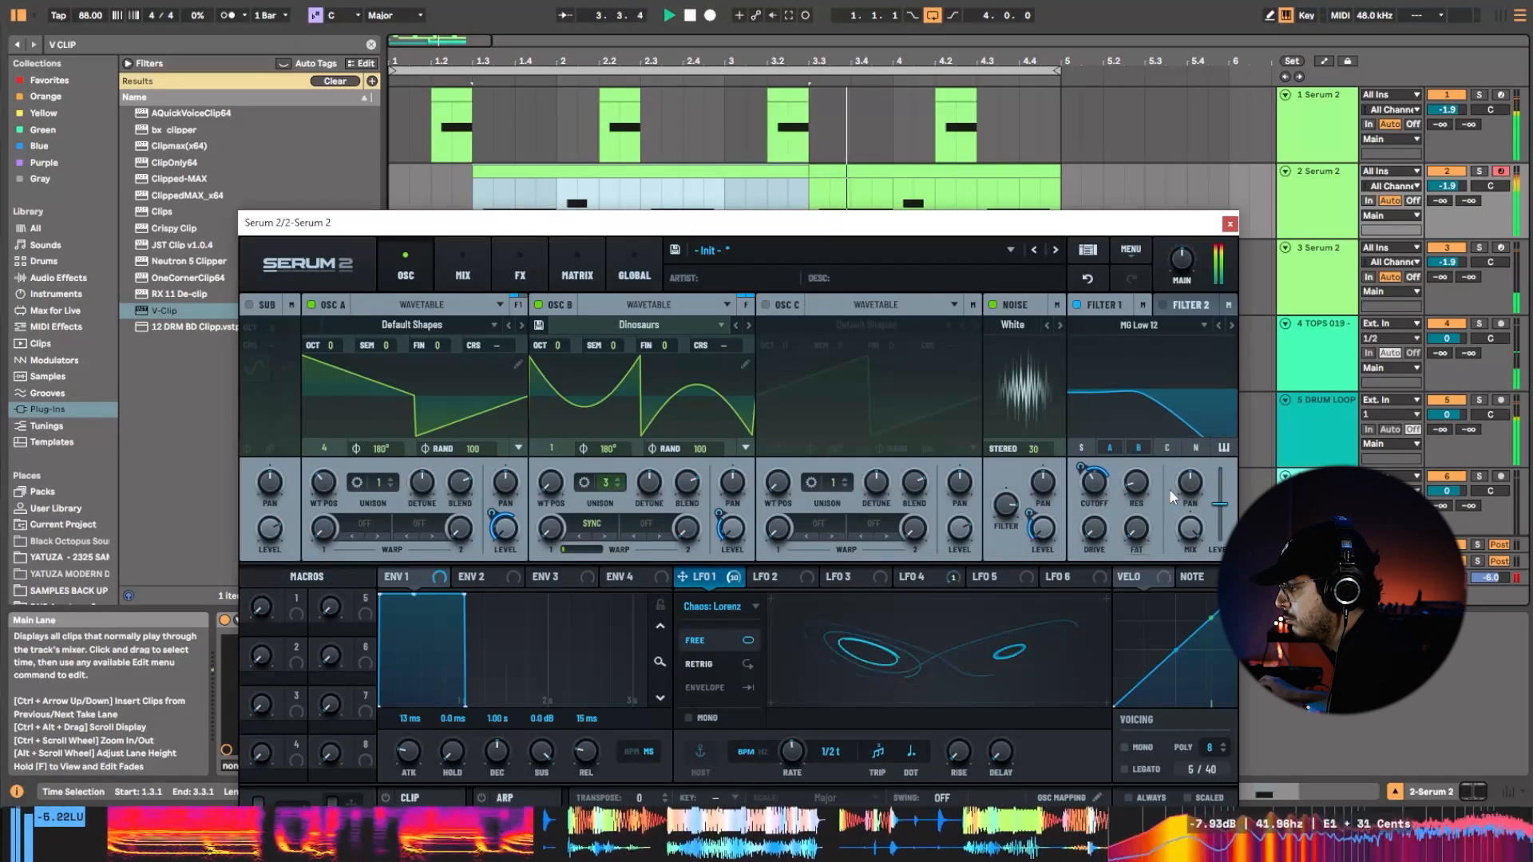
Close the synth, stop playback and insert a new audio track below the second Serum 2 track.
{"action": "left_click", "coordinate": [1229, 224]}
{"action": "key", "text": "space"}
{"action": "left_click", "coordinate": [1326, 204]}
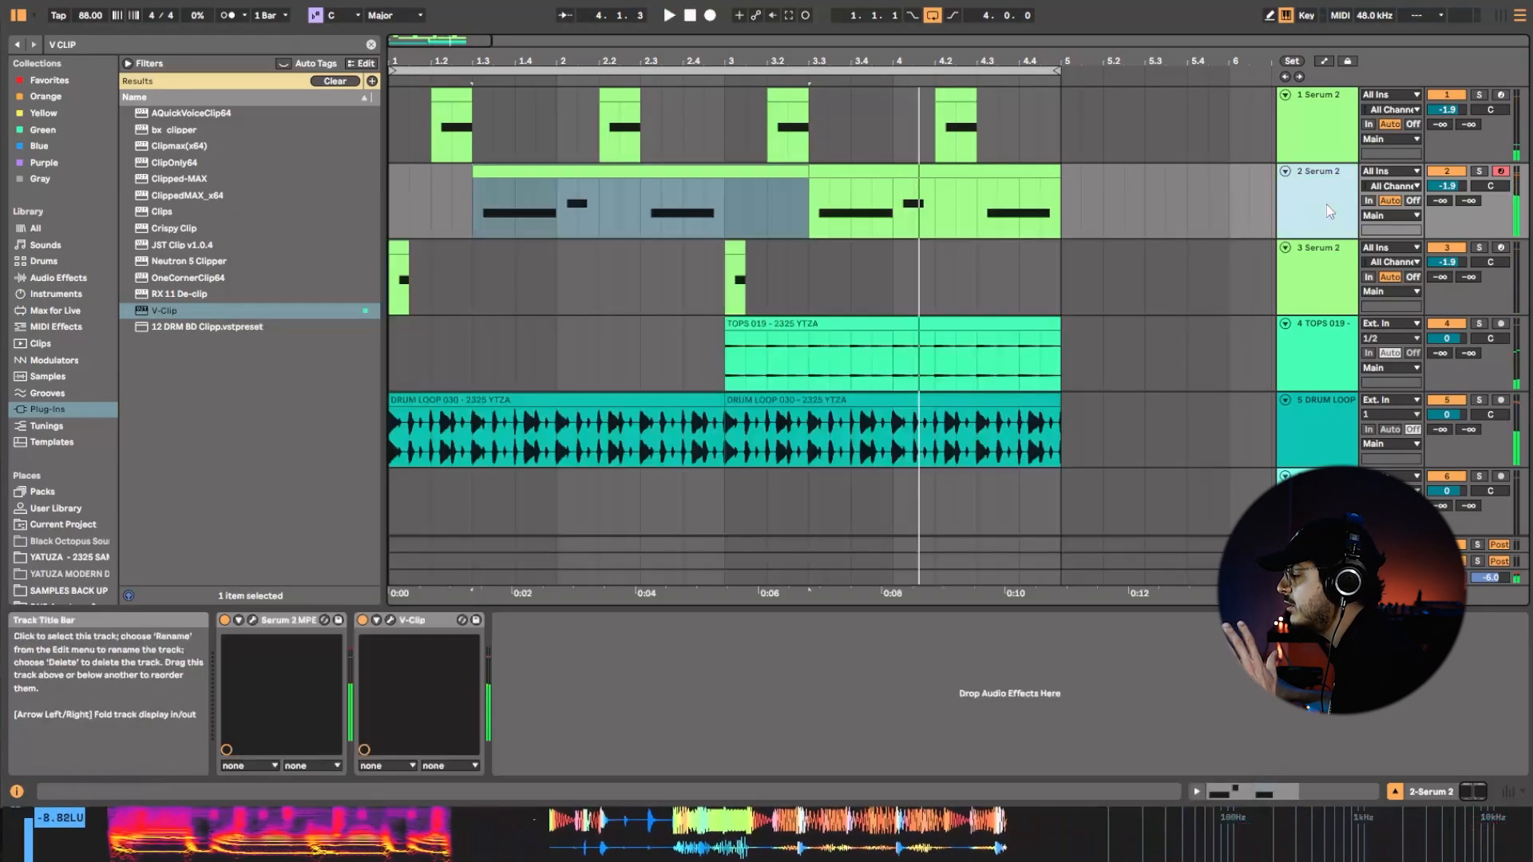
{"action": "key", "text": "ctrl+a"}
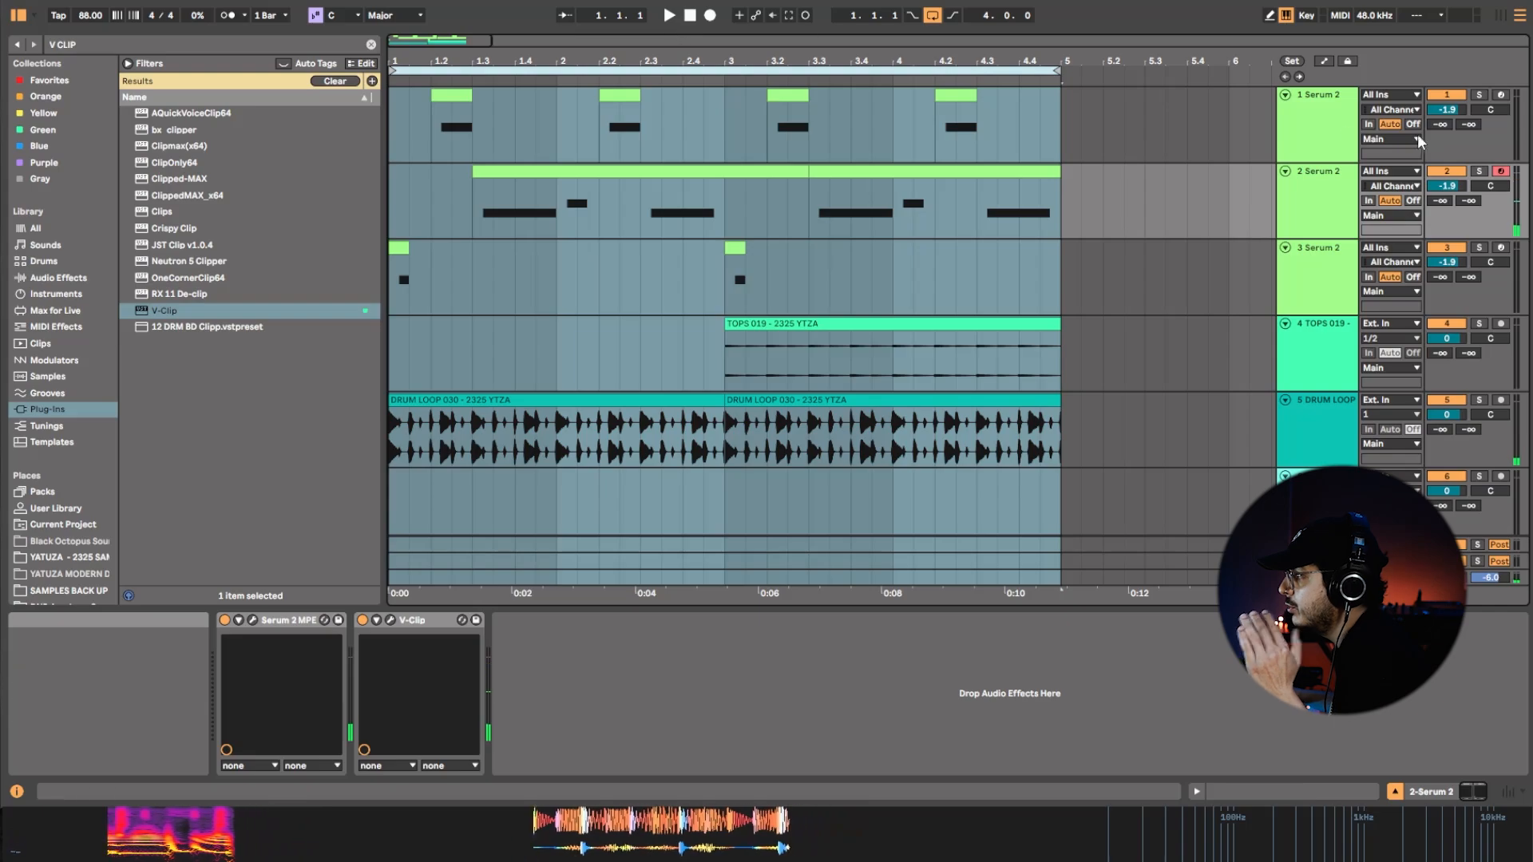
{"action": "right_click", "coordinate": [1335, 203]}
{"action": "left_click", "coordinate": [1374, 353]}
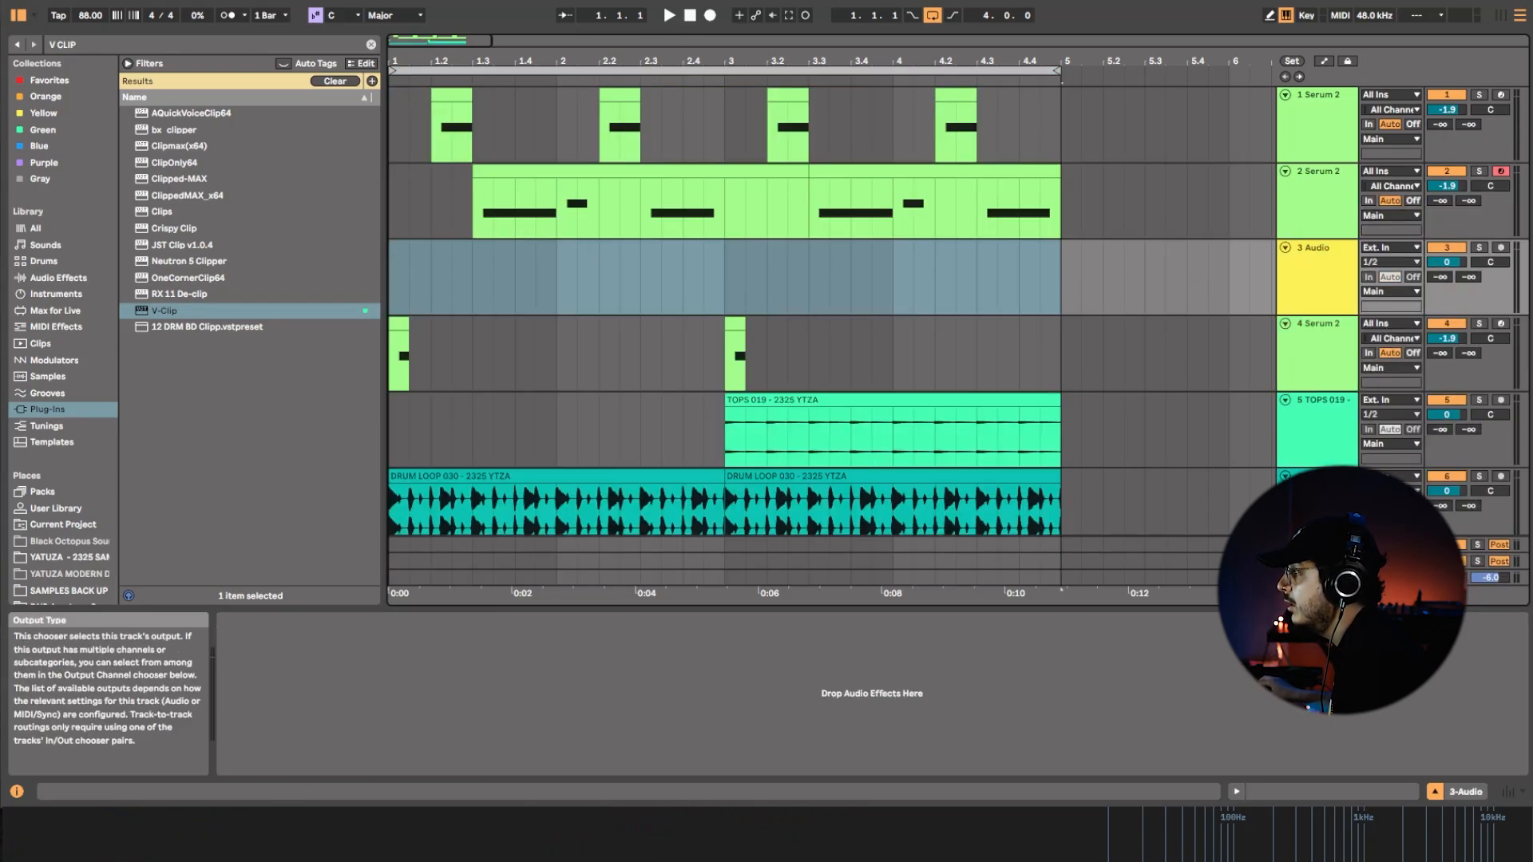
Set the new audio track's input to Resampling and arm it for recording.
{"action": "left_click", "coordinate": [1391, 248]}
{"action": "left_click", "coordinate": [1394, 265]}
{"action": "left_click", "coordinate": [1501, 247]}
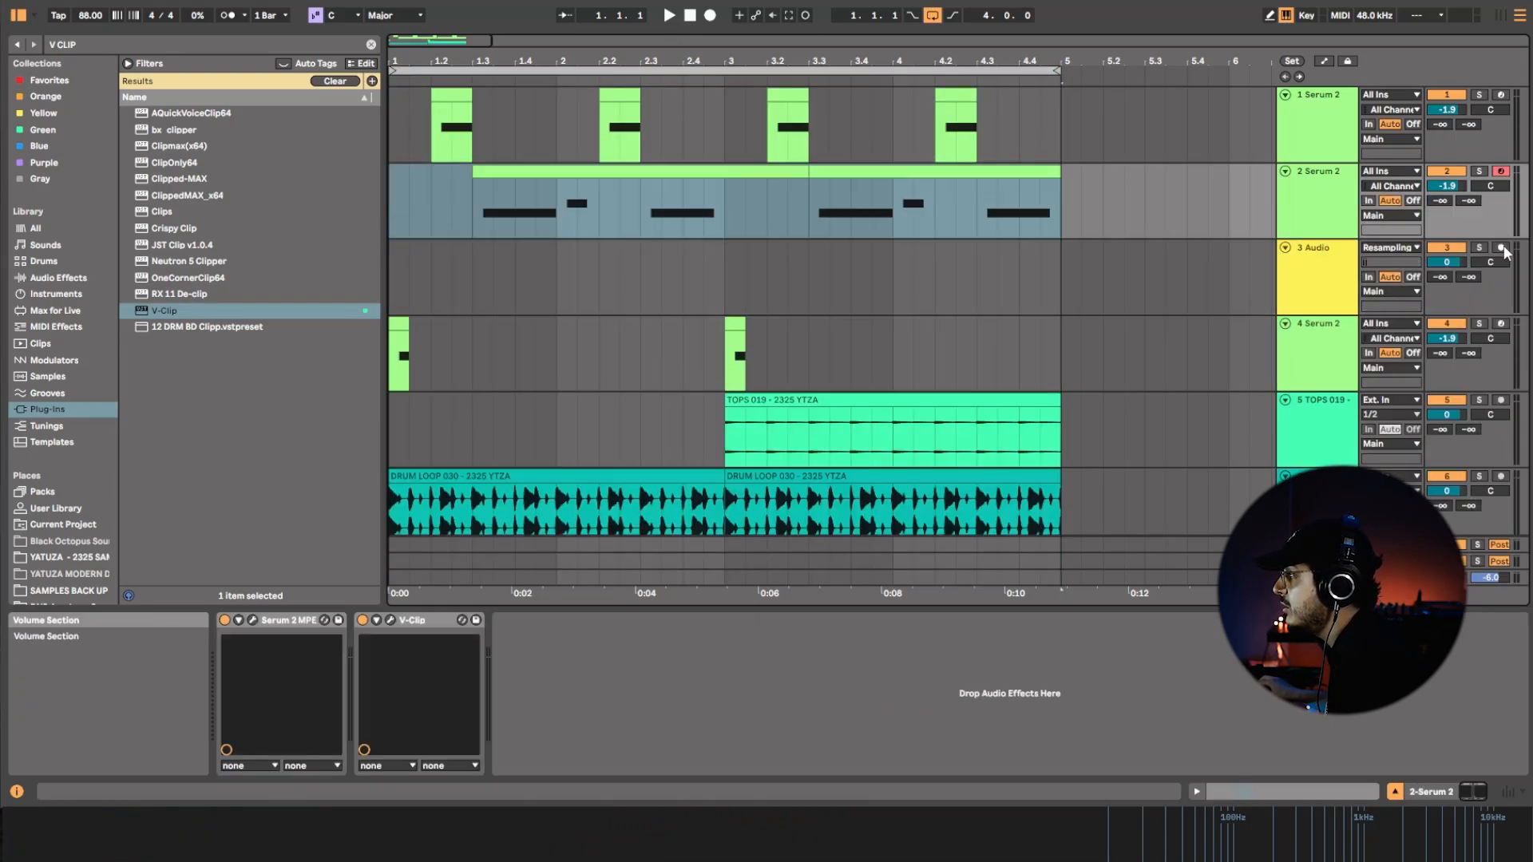
Review the second track's Serum 2 patch and briefly play the looped section.
{"action": "left_click", "coordinate": [873, 72]}
{"action": "left_click", "coordinate": [1350, 198]}
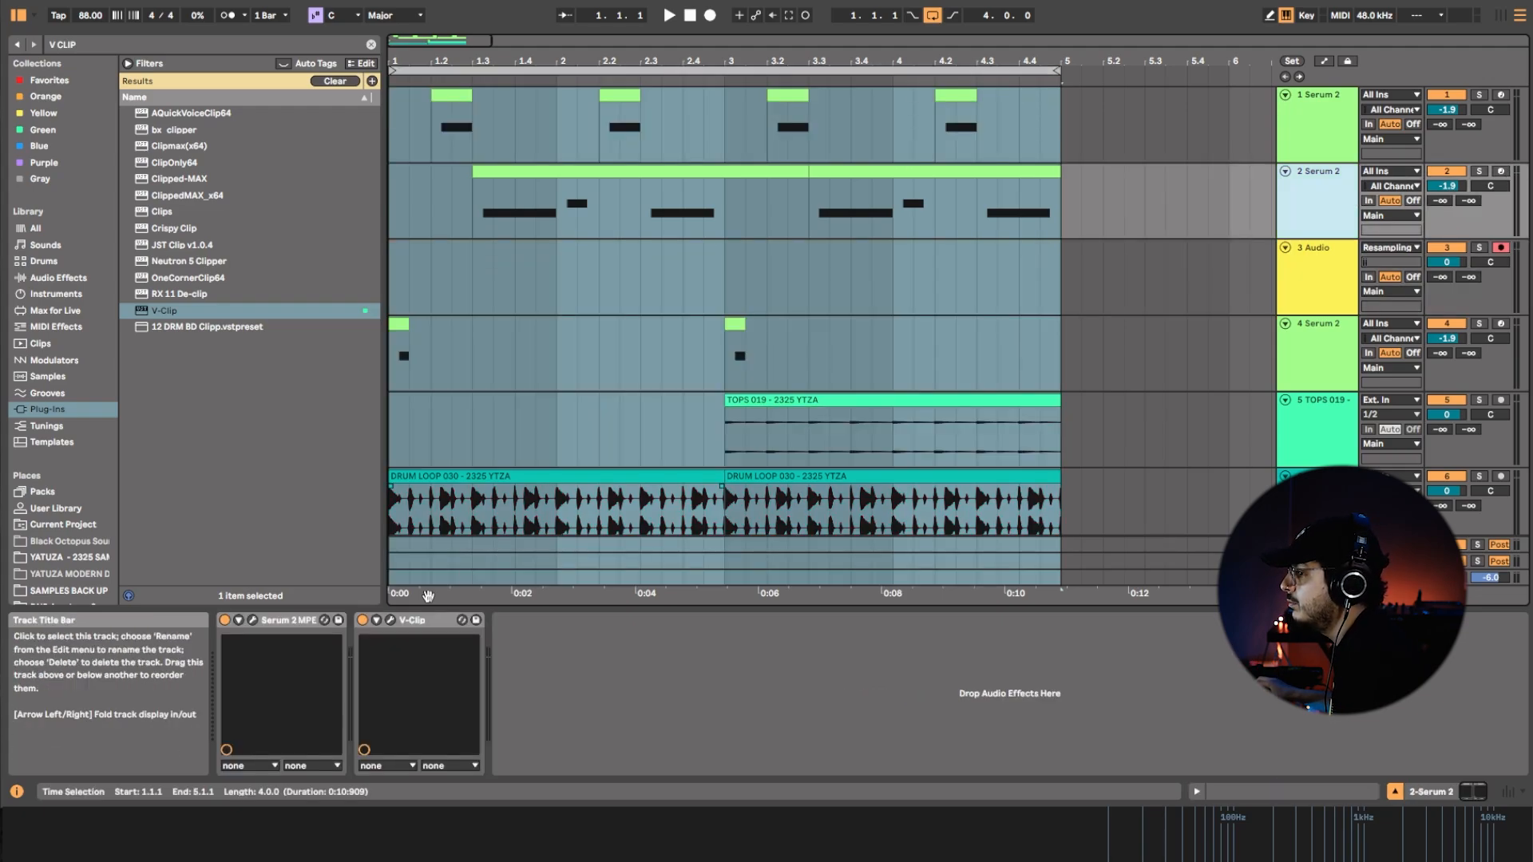
{"action": "left_click", "coordinate": [254, 621]}
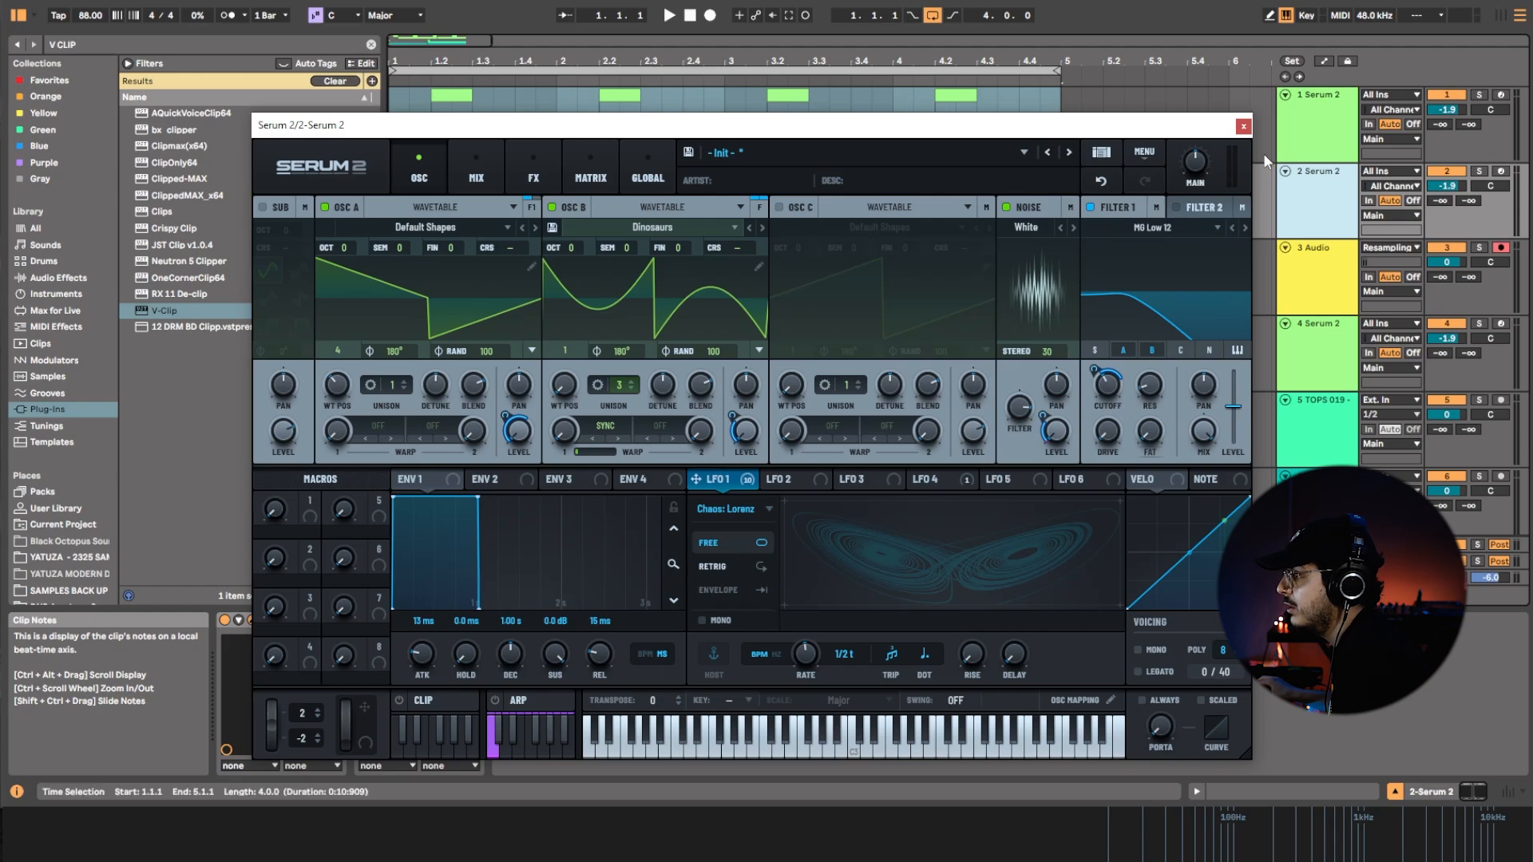
{"action": "left_click", "coordinate": [1243, 127]}
{"action": "key", "text": "space"}
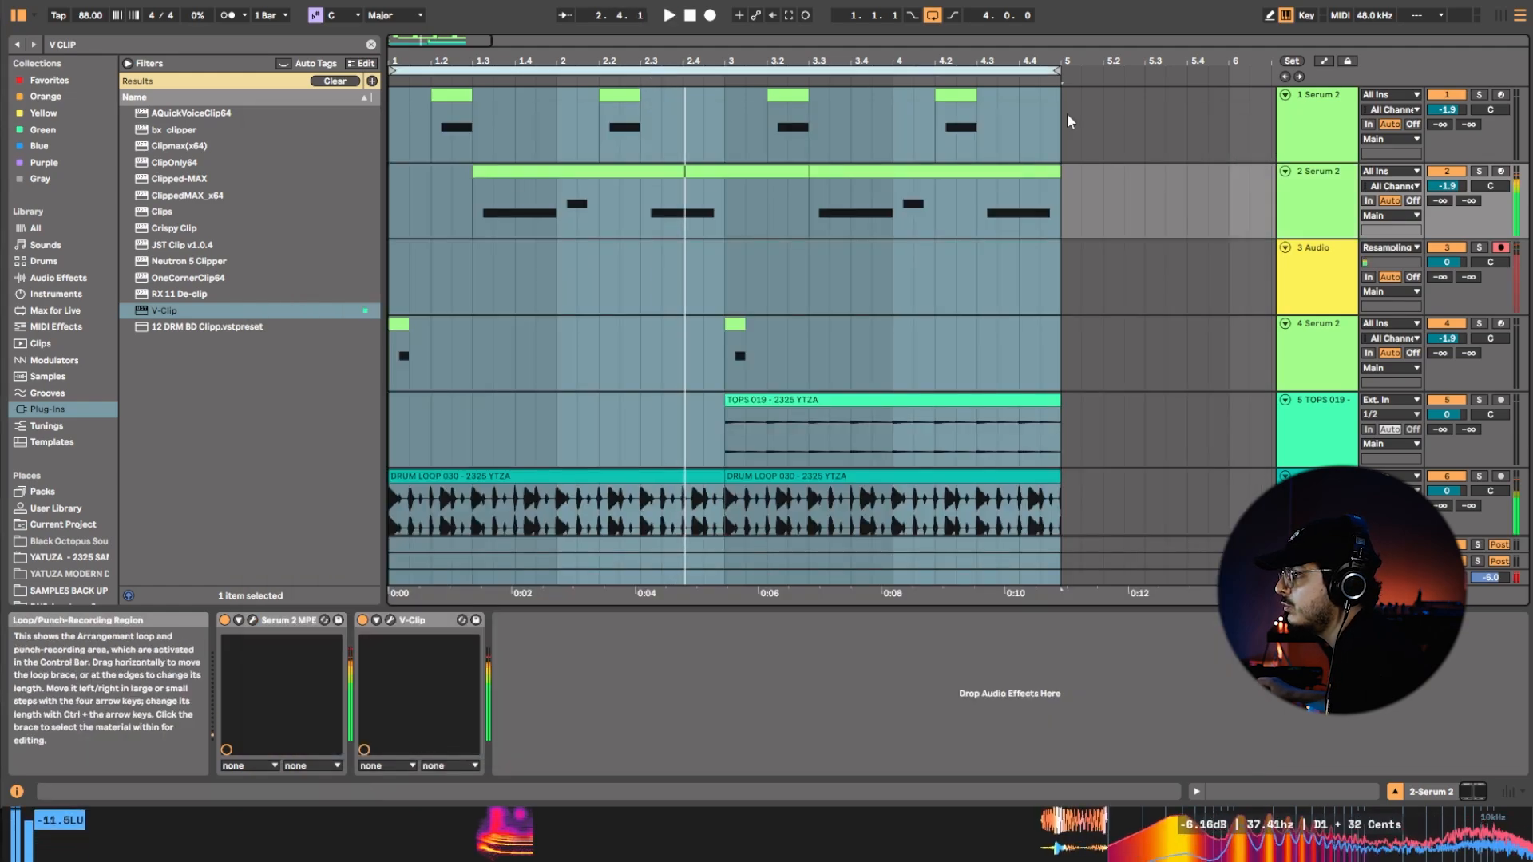
Start recording the soloed second Serum 2 track onto the resampling audio track, keeping the audio track muted.
{"action": "left_click", "coordinate": [1450, 249]}
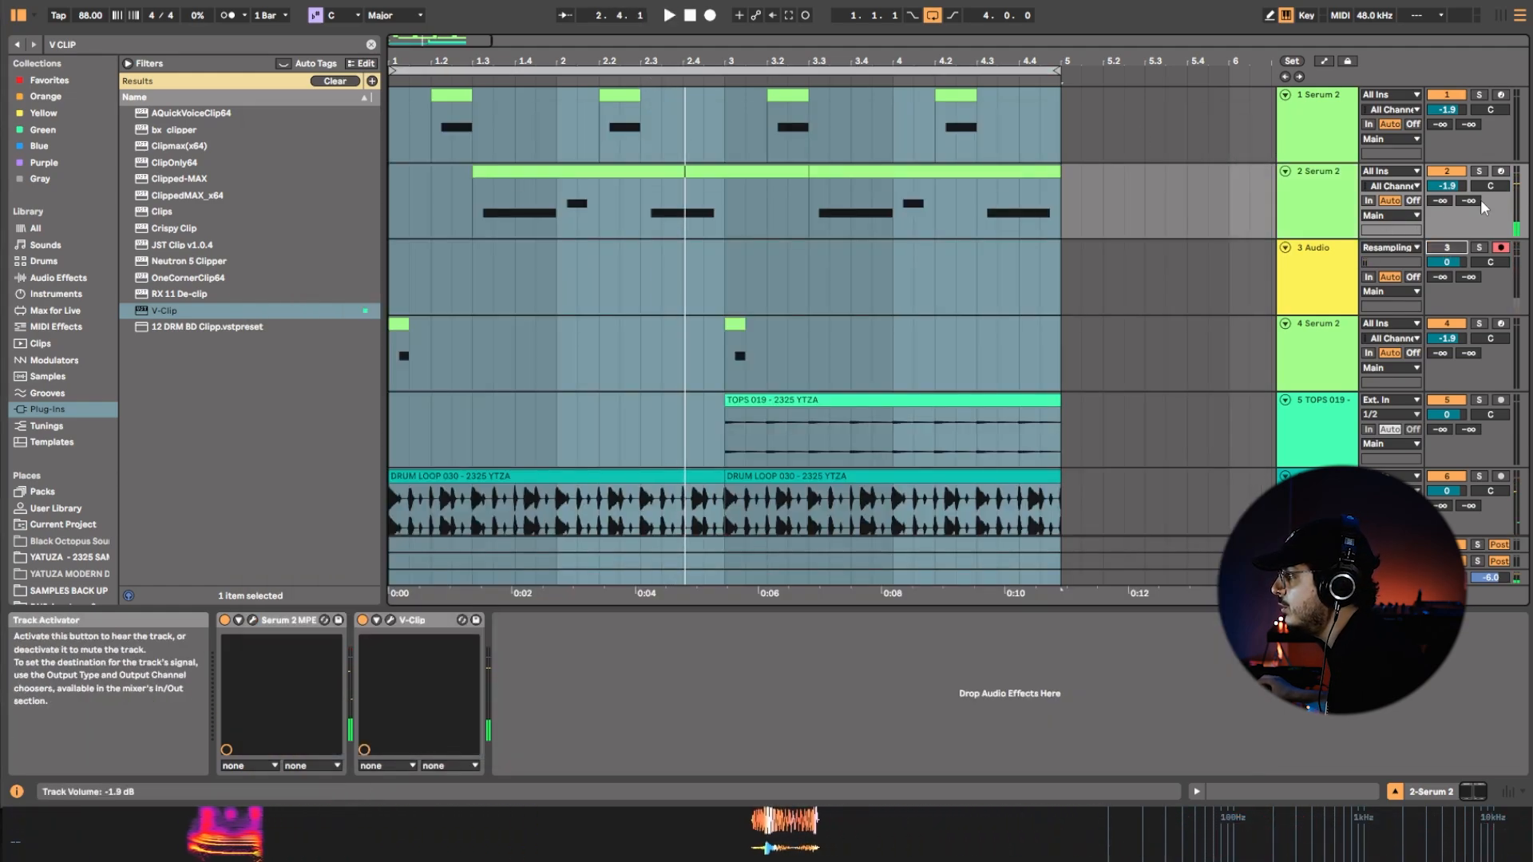
{"action": "left_click", "coordinate": [1479, 171]}
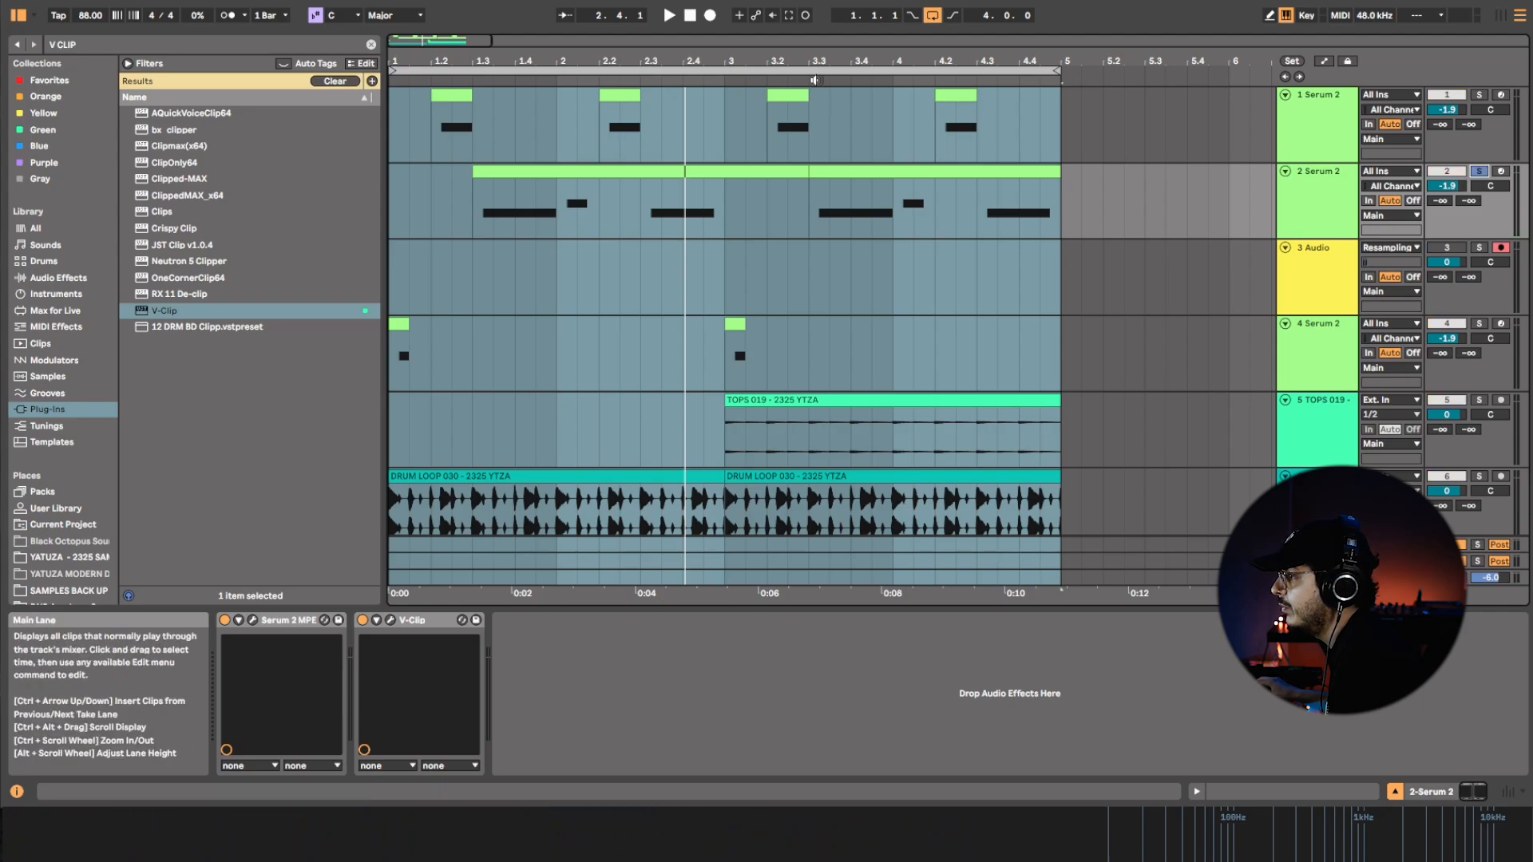
{"action": "left_click", "coordinate": [710, 15]}
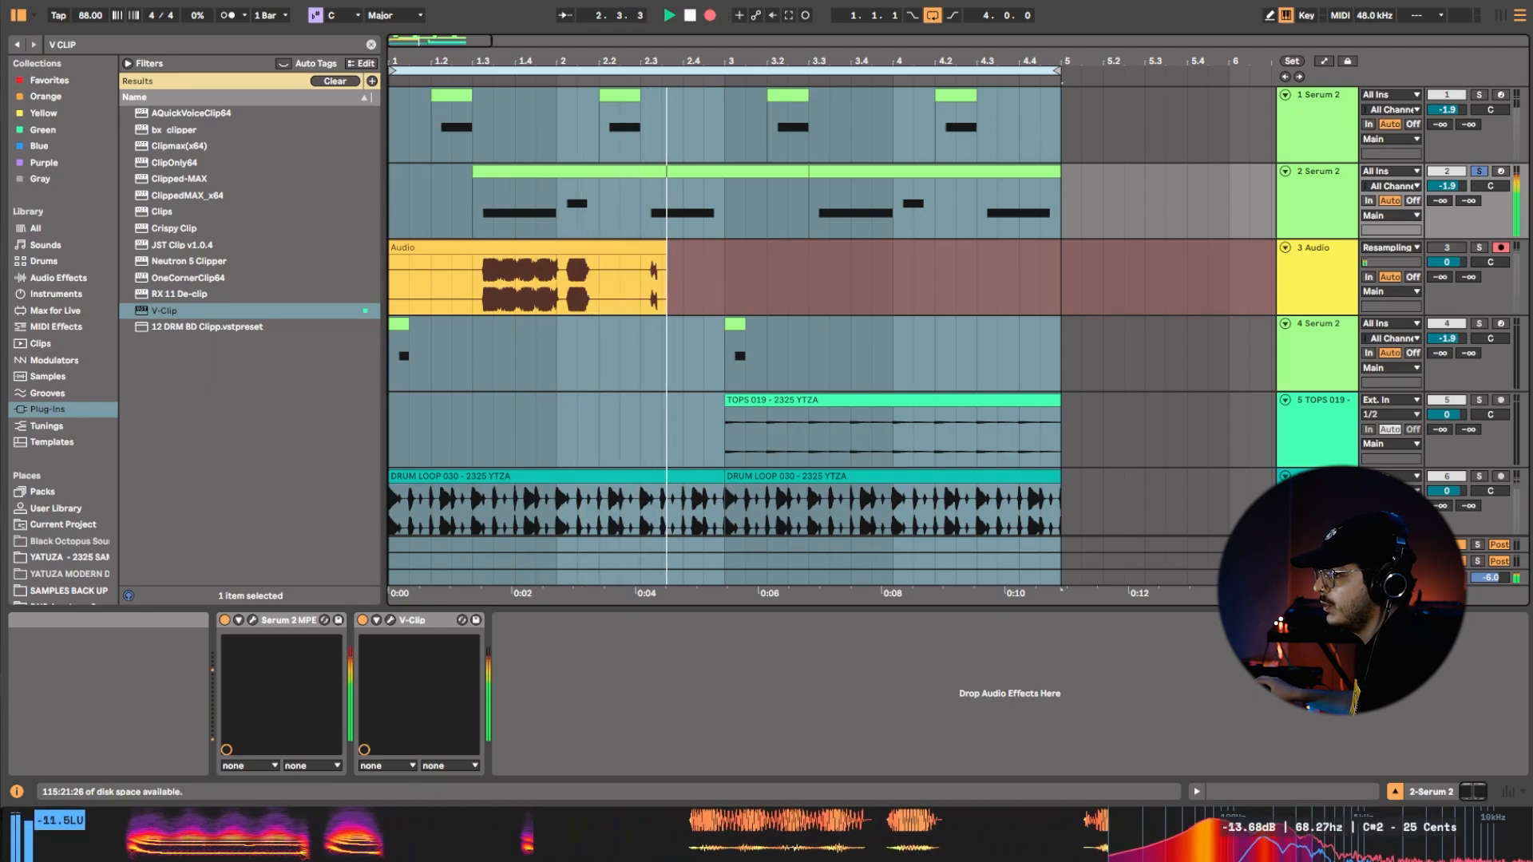
Reopen the second track's Serum 2 and slow LFO 1's rate to dotted 1/4 and further to bar t while recording.
{"action": "left_click", "coordinate": [253, 621]}
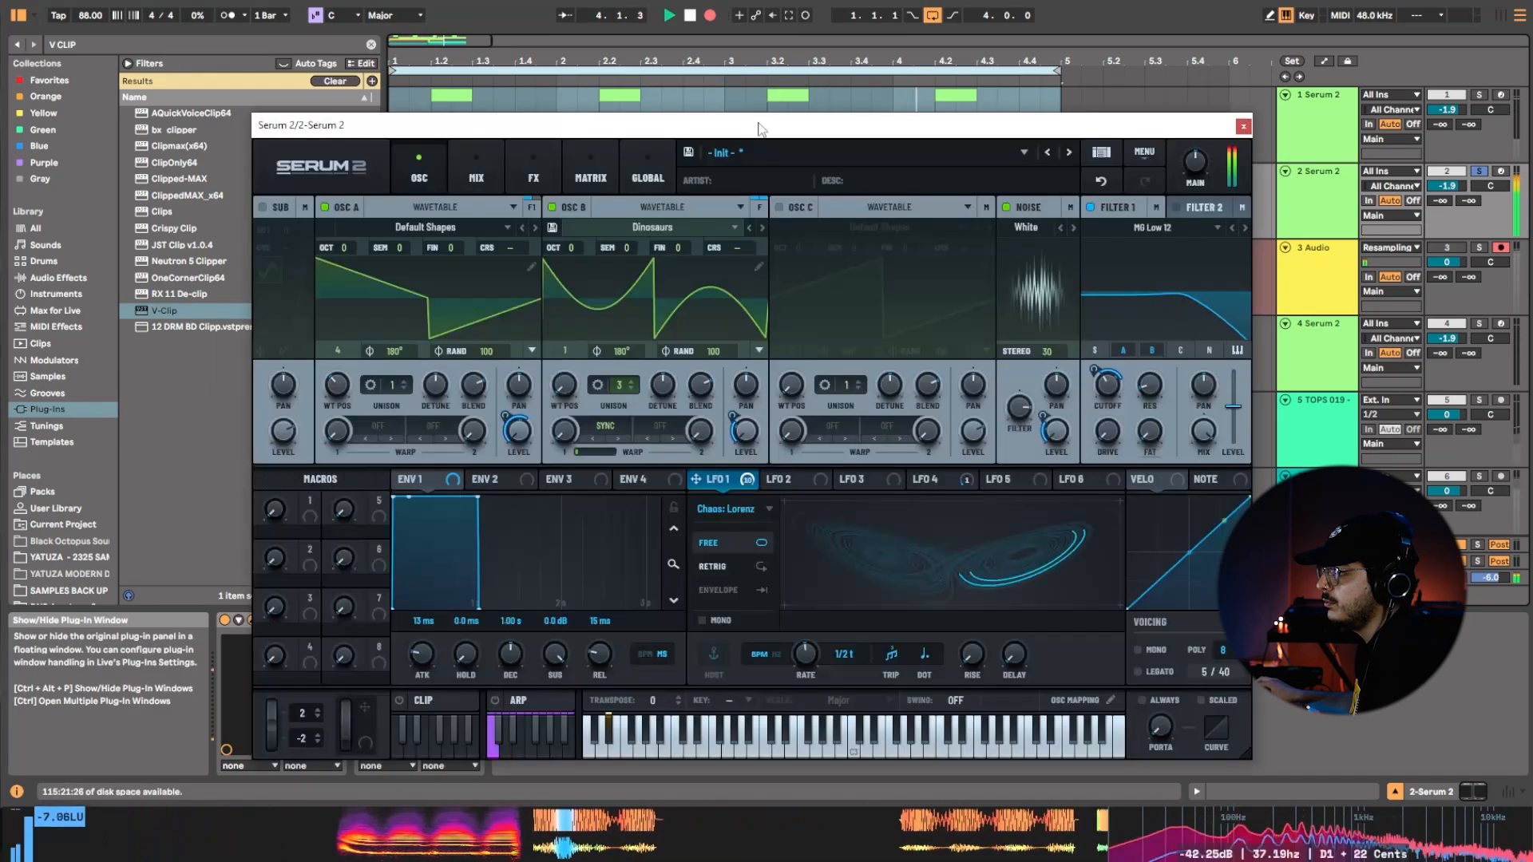
{"action": "left_click_drag", "start_coordinate": [761, 129], "coordinate": [802, 109]}
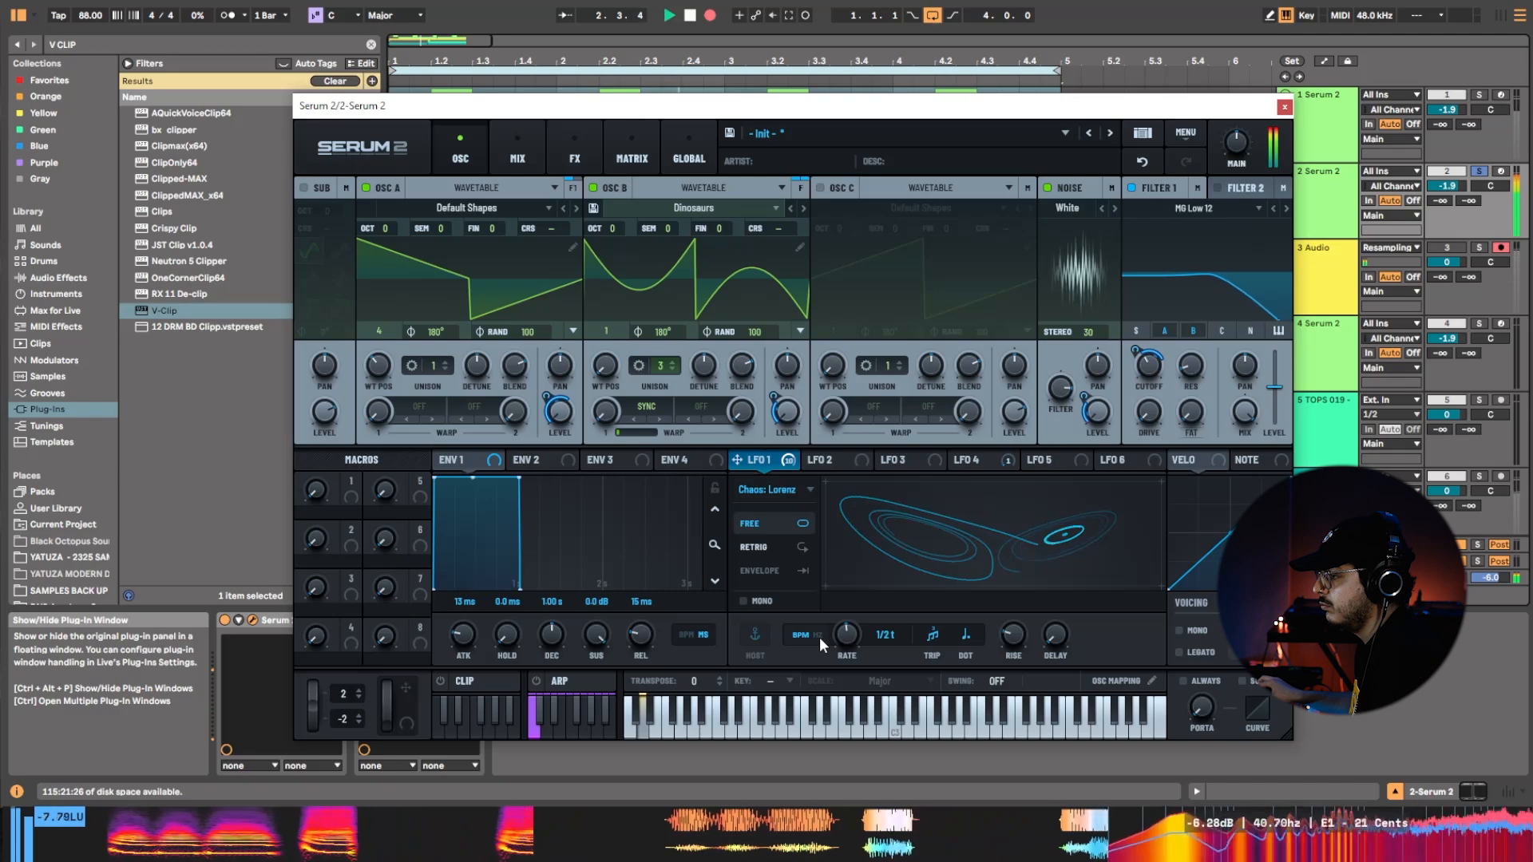
{"action": "left_click_drag", "start_coordinate": [852, 636], "coordinate": [851, 640]}
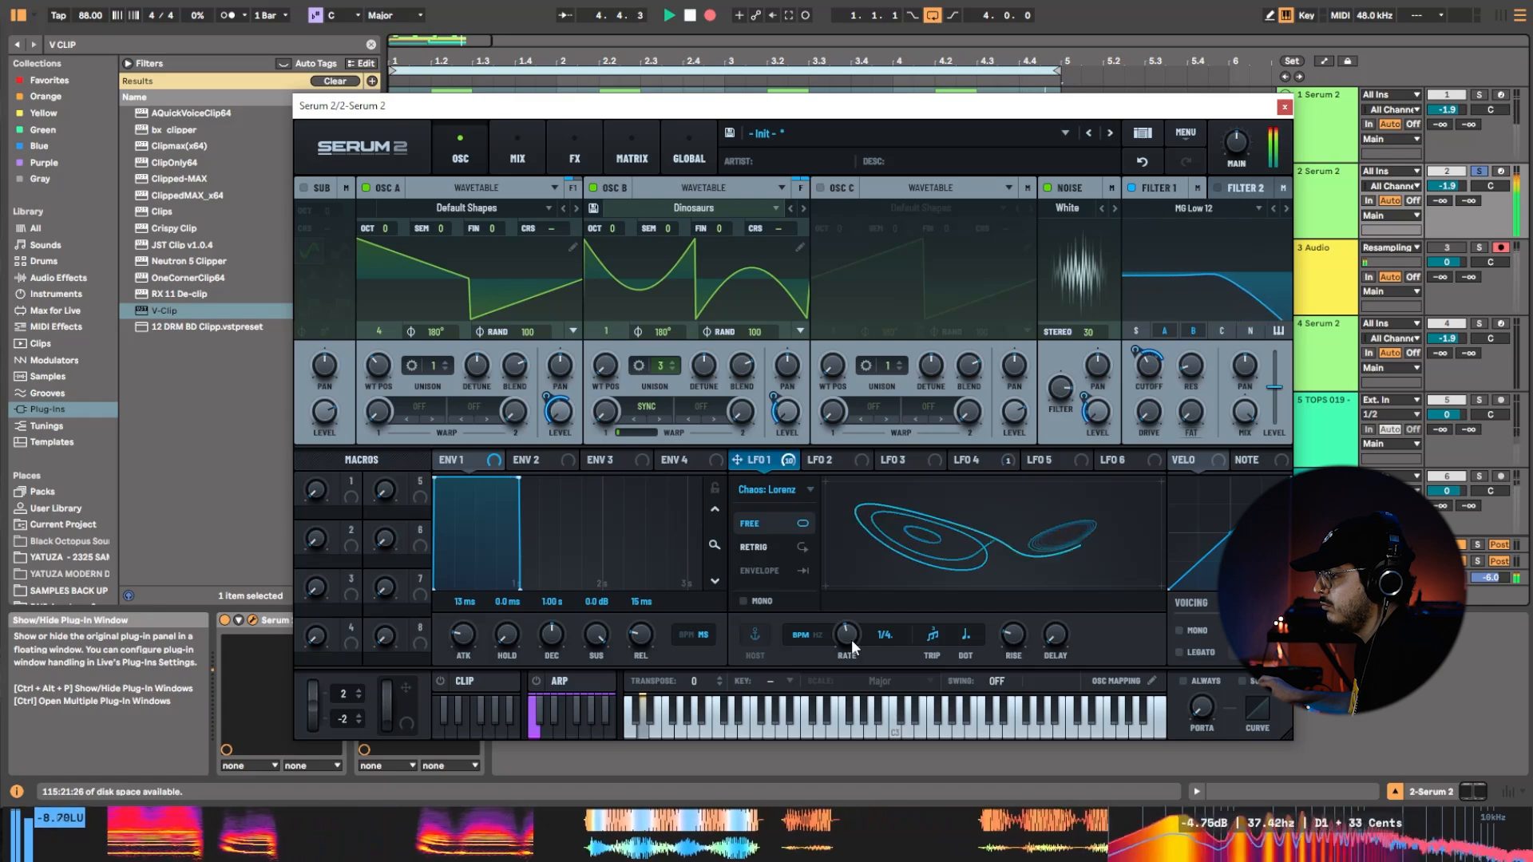
{"action": "left_click_drag", "start_coordinate": [851, 639], "coordinate": [839, 677]}
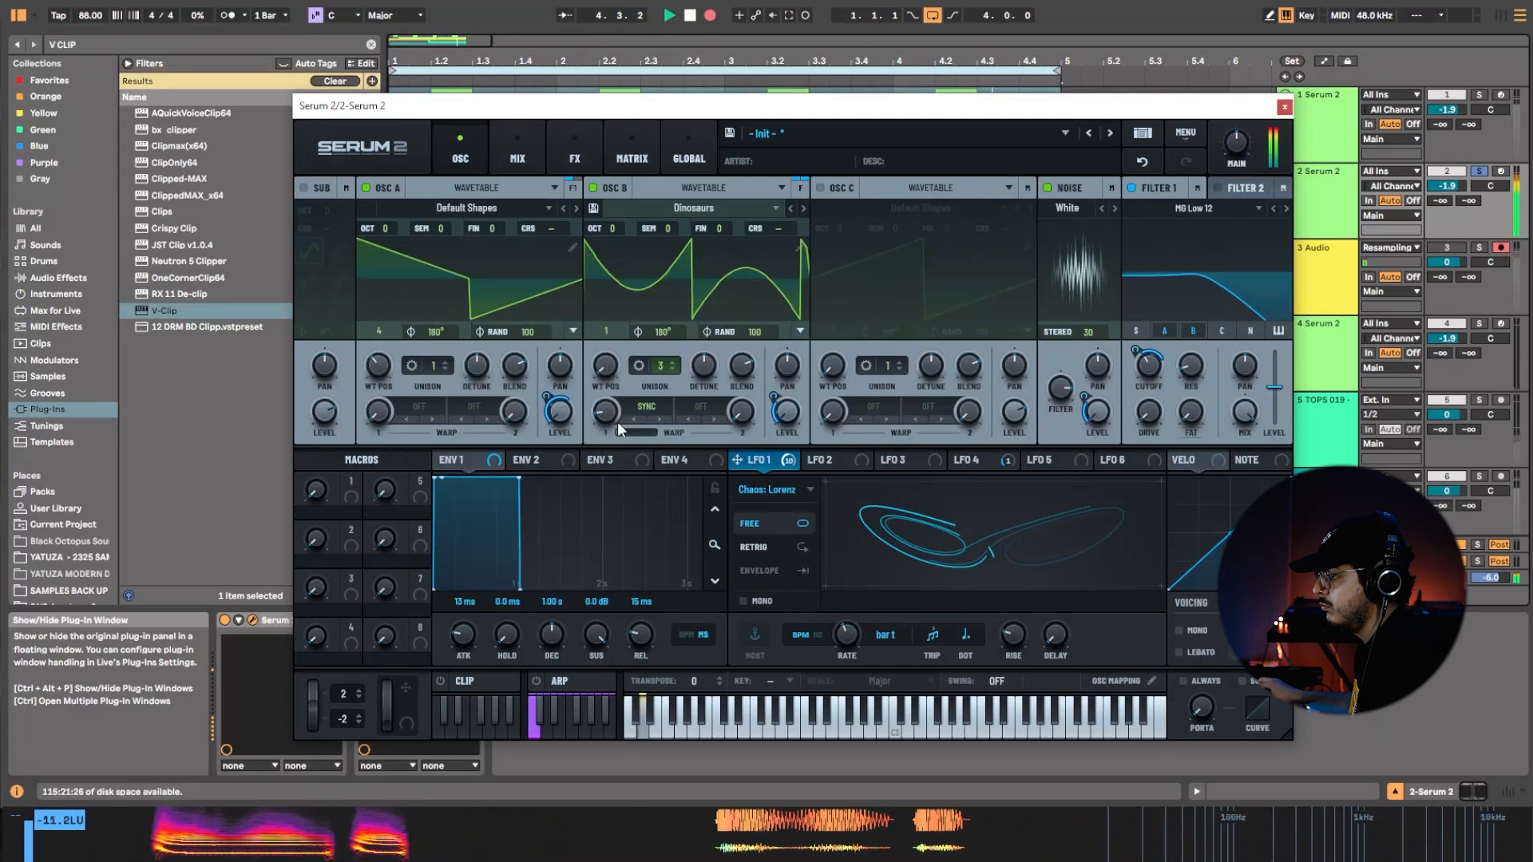
Sweep oscillator B's Sync warp up to about 16% and back to its minimum during the recording.
{"action": "left_click_drag", "start_coordinate": [612, 417], "coordinate": [642, 362]}
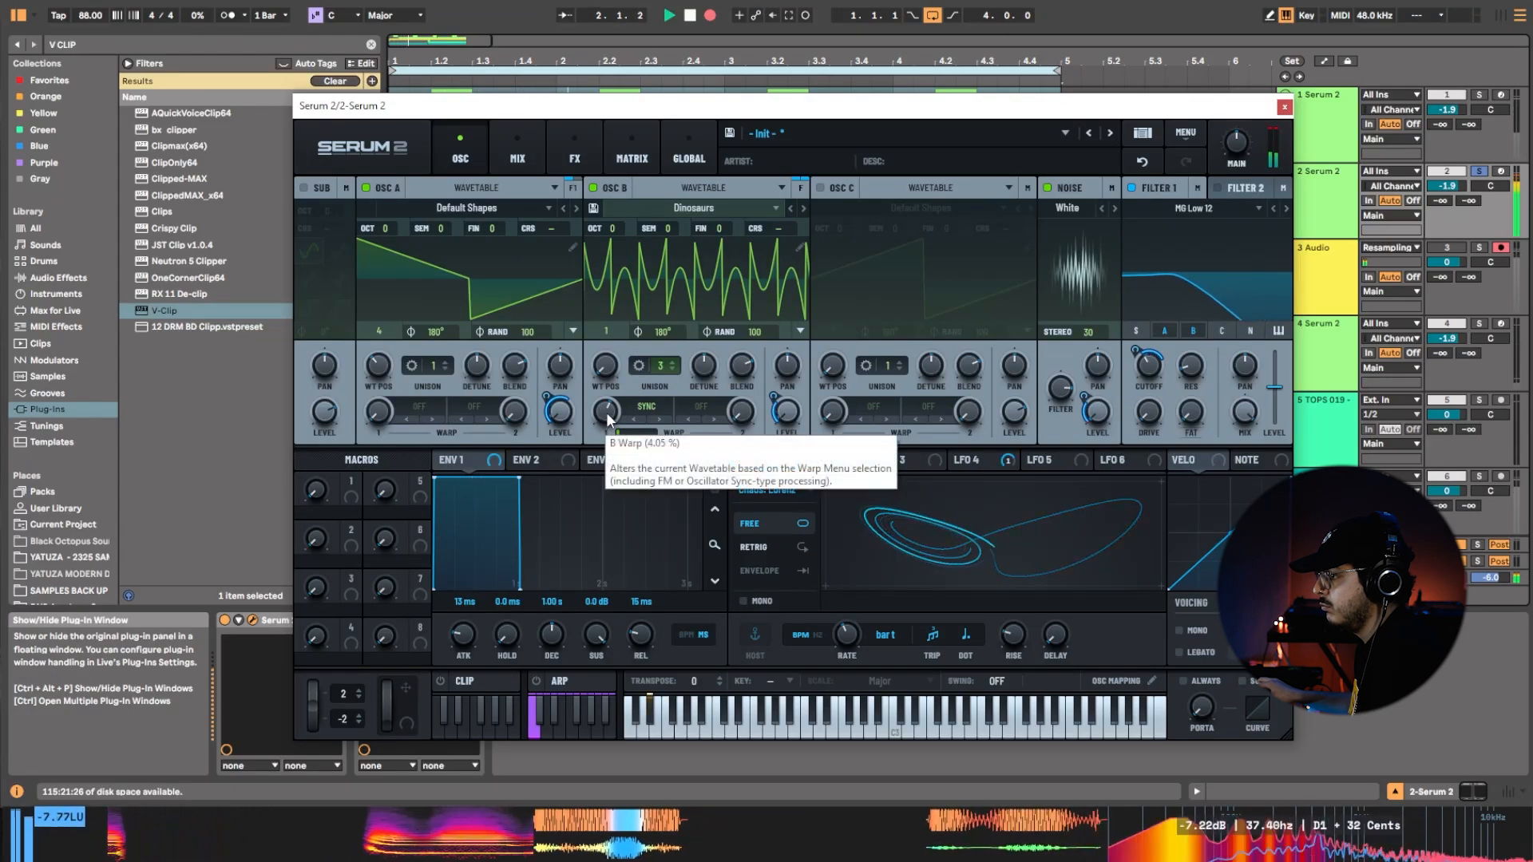
{"action": "left_click_drag", "start_coordinate": [607, 426], "coordinate": [661, 364]}
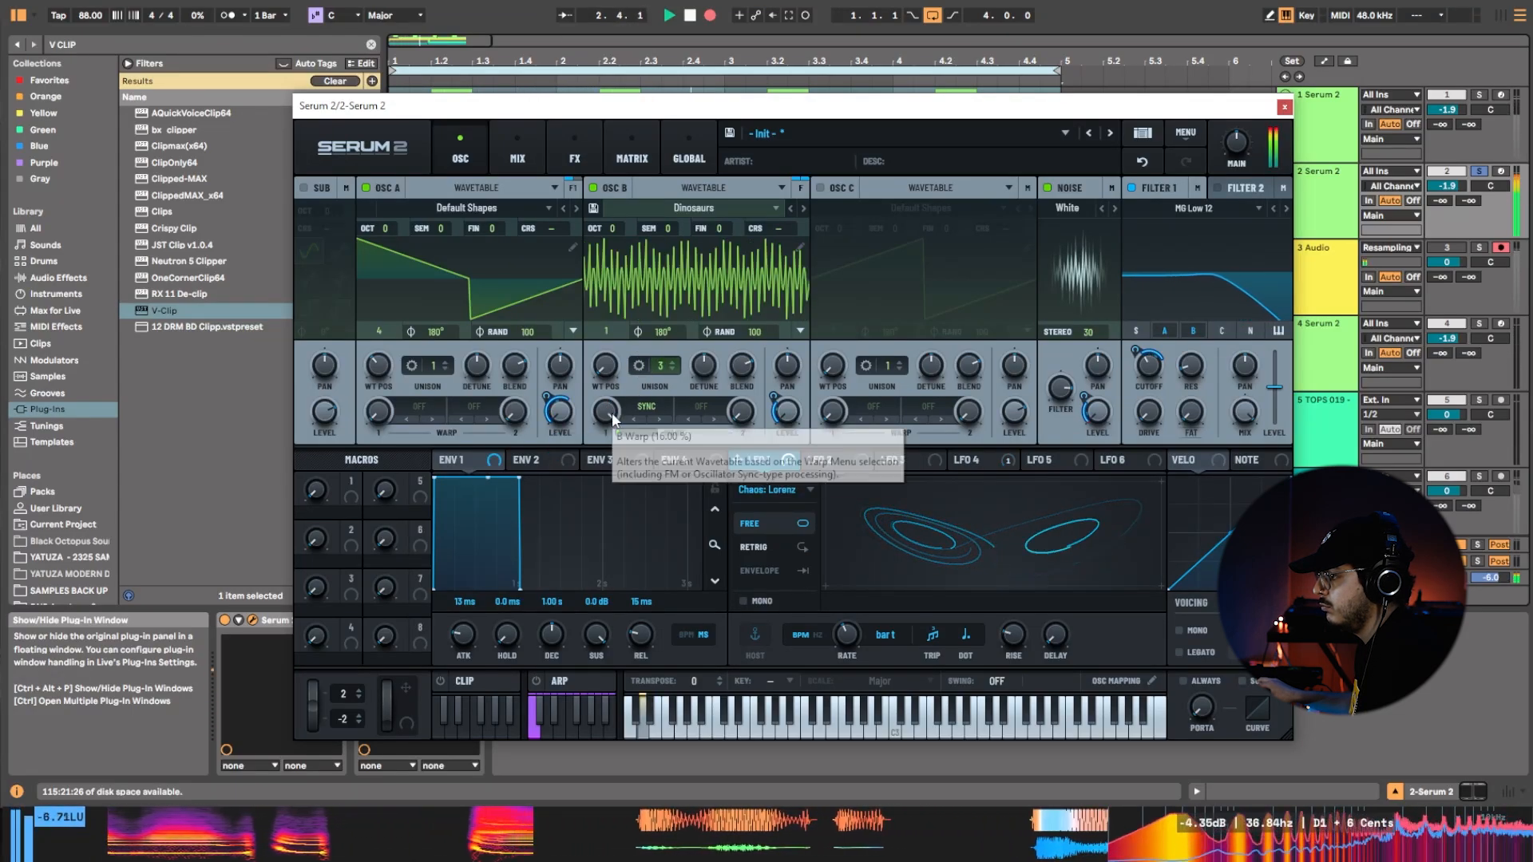
{"action": "left_click_drag", "start_coordinate": [613, 405], "coordinate": [585, 691]}
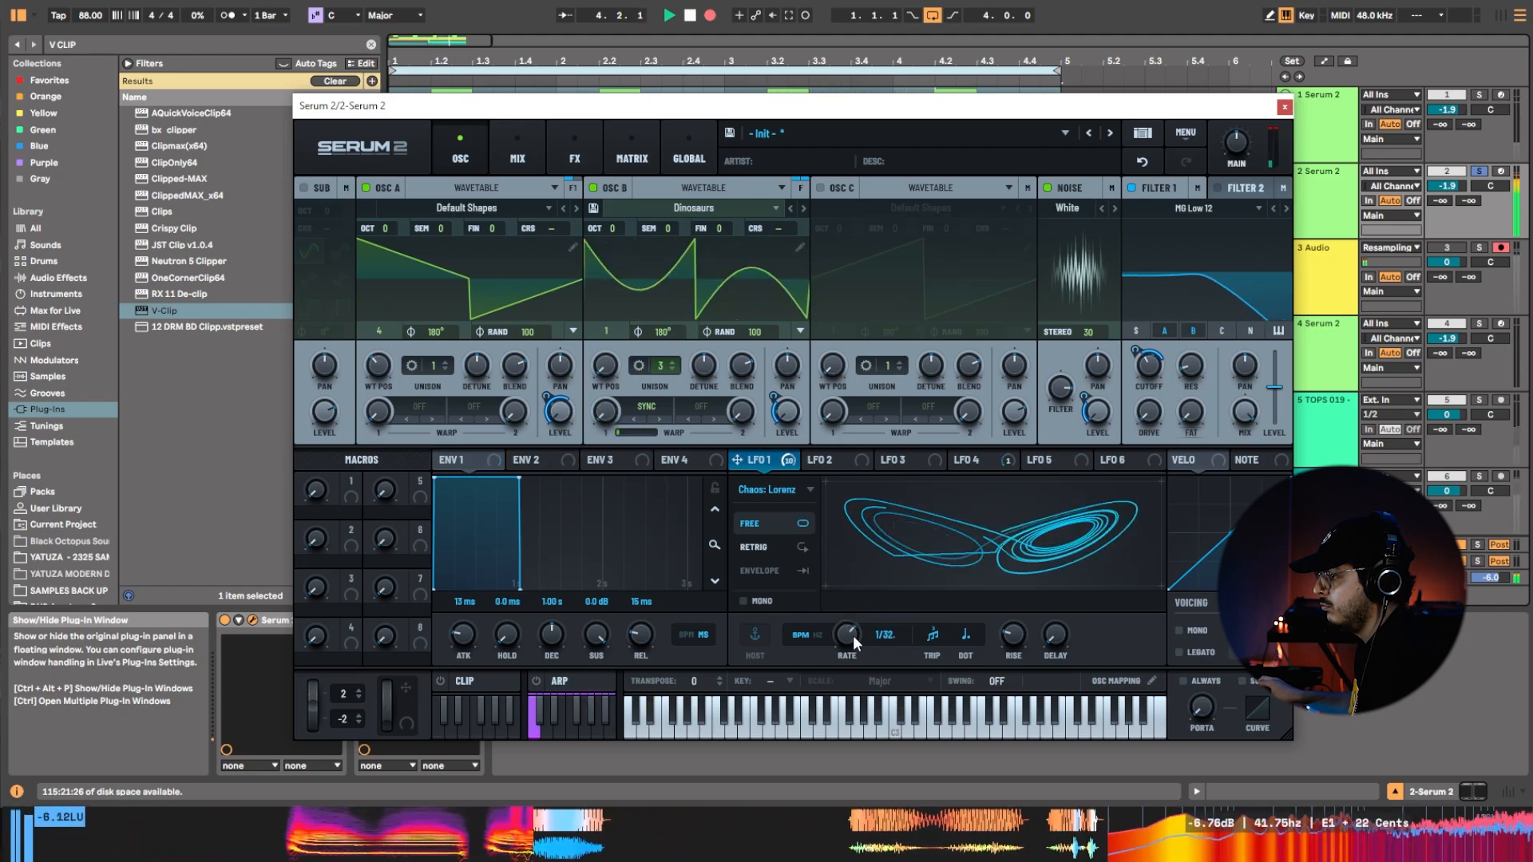
Set LFO 1's rate to dotted 1/8 and switch its type to Path.
{"action": "left_click_drag", "start_coordinate": [853, 636], "coordinate": [846, 682]}
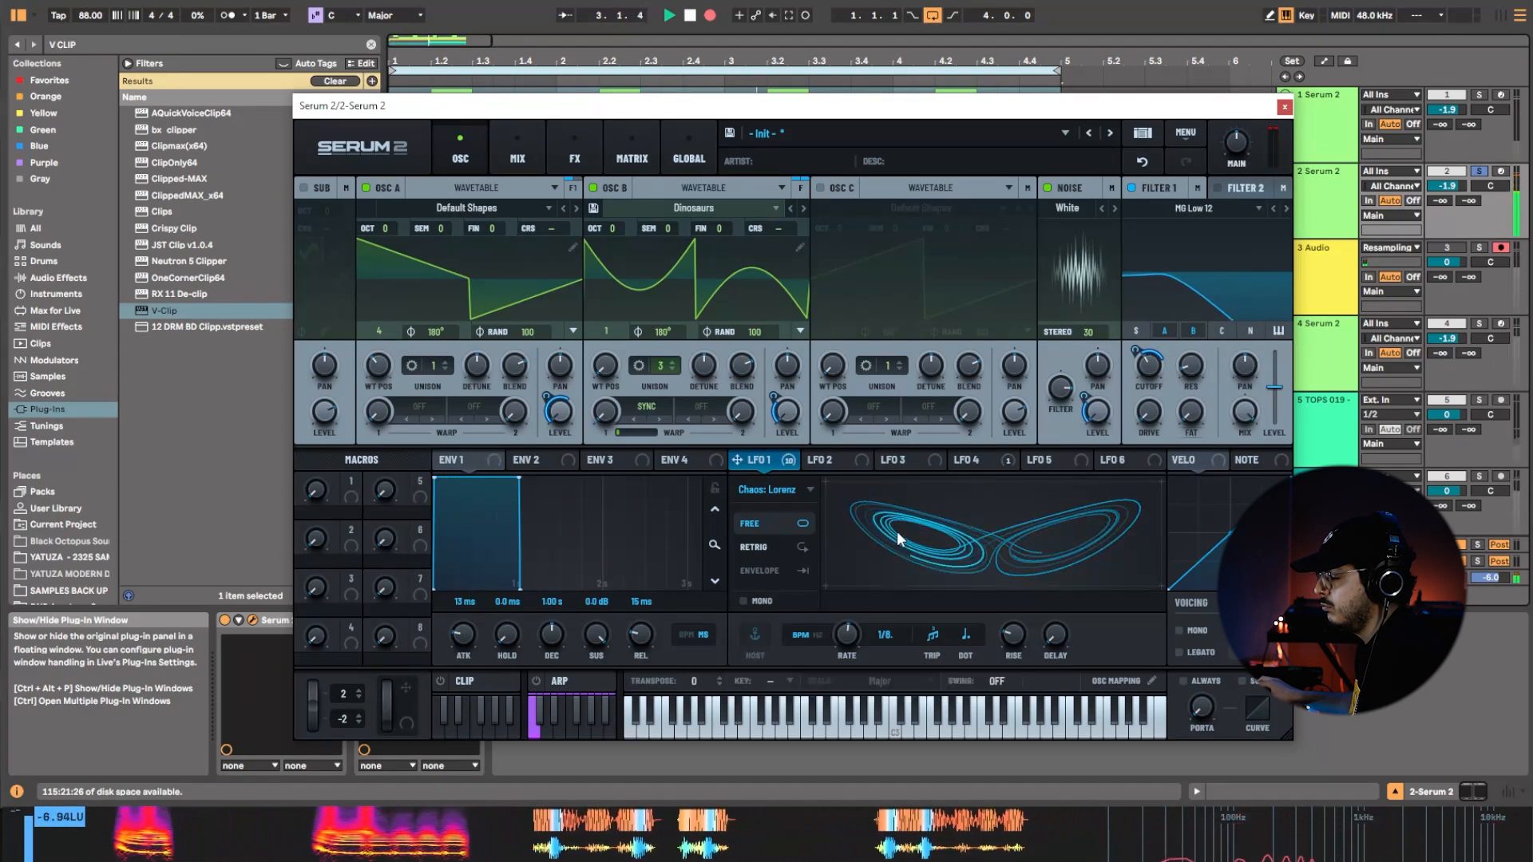
{"action": "left_click", "coordinate": [803, 491]}
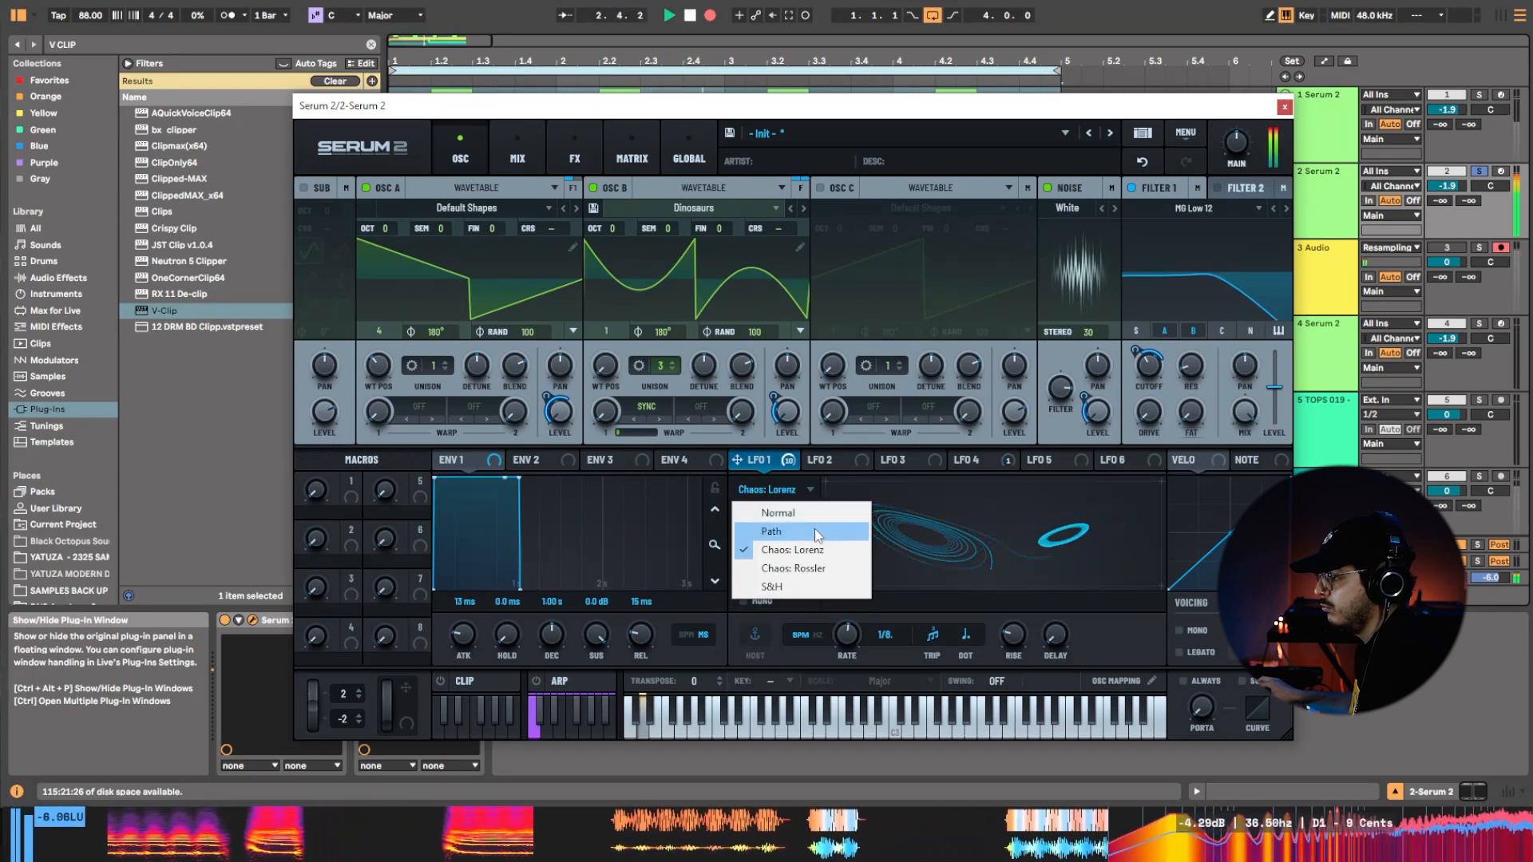
{"action": "left_click", "coordinate": [815, 529]}
{"action": "left_click", "coordinate": [937, 529]}
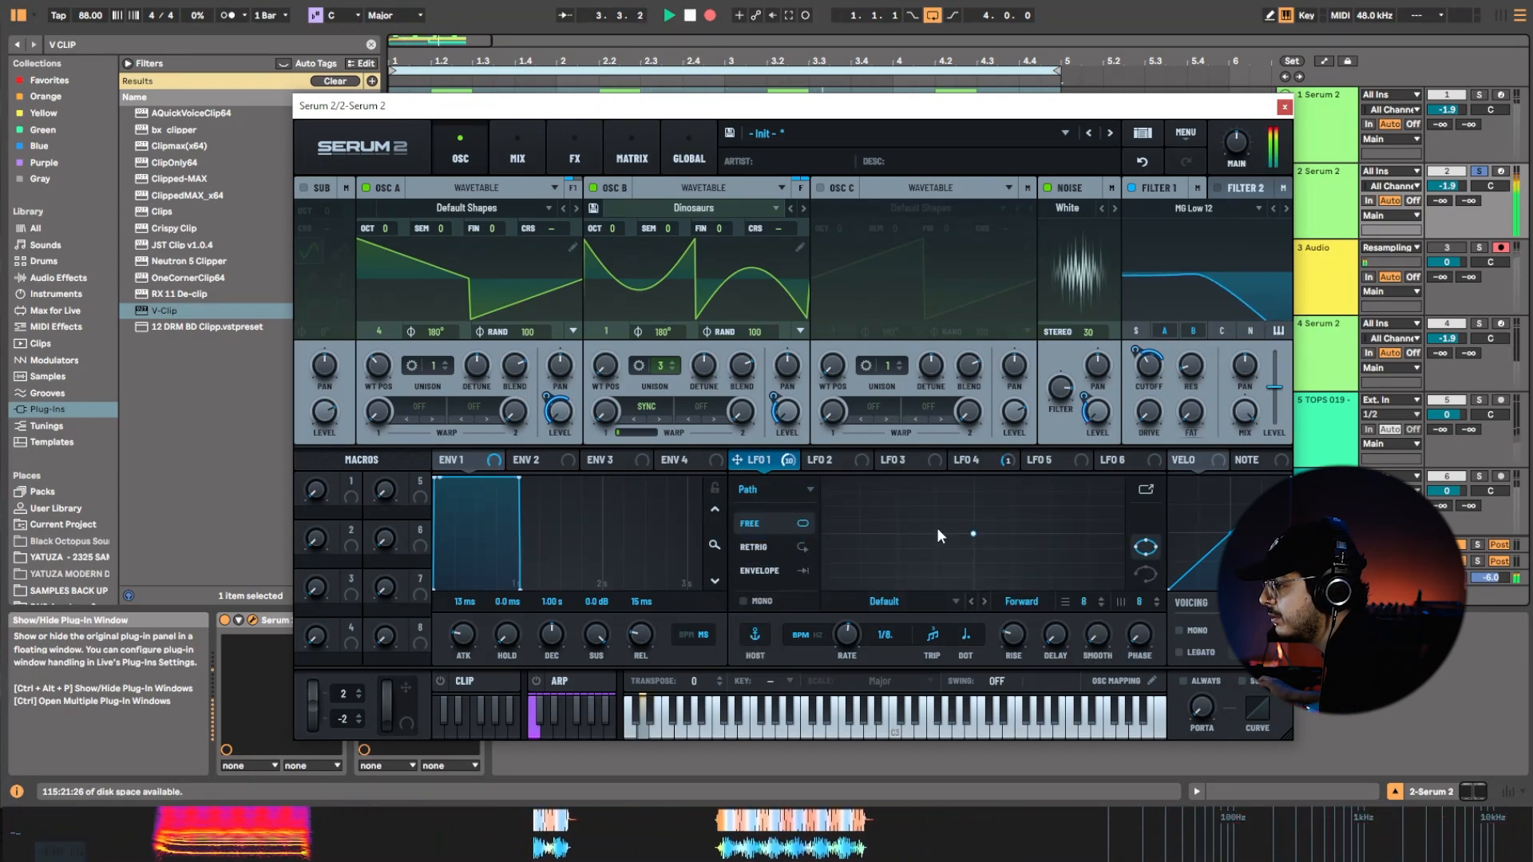
Build a zigzag path for LFO 1 by adding two points and spreading the path's points across the grid.
{"action": "left_click", "coordinate": [994, 504]}
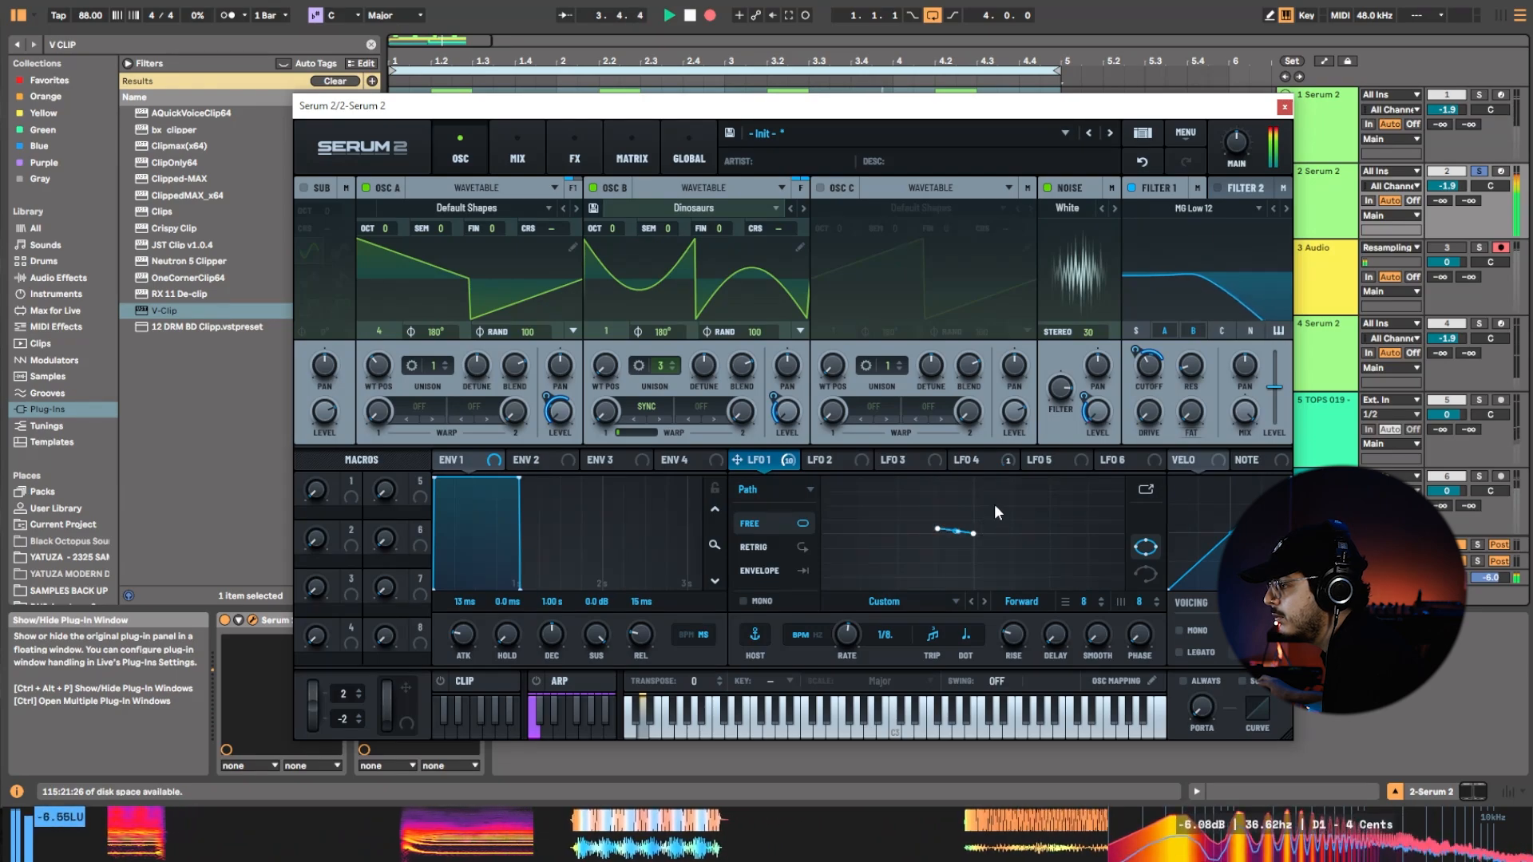
{"action": "left_click", "coordinate": [1006, 560]}
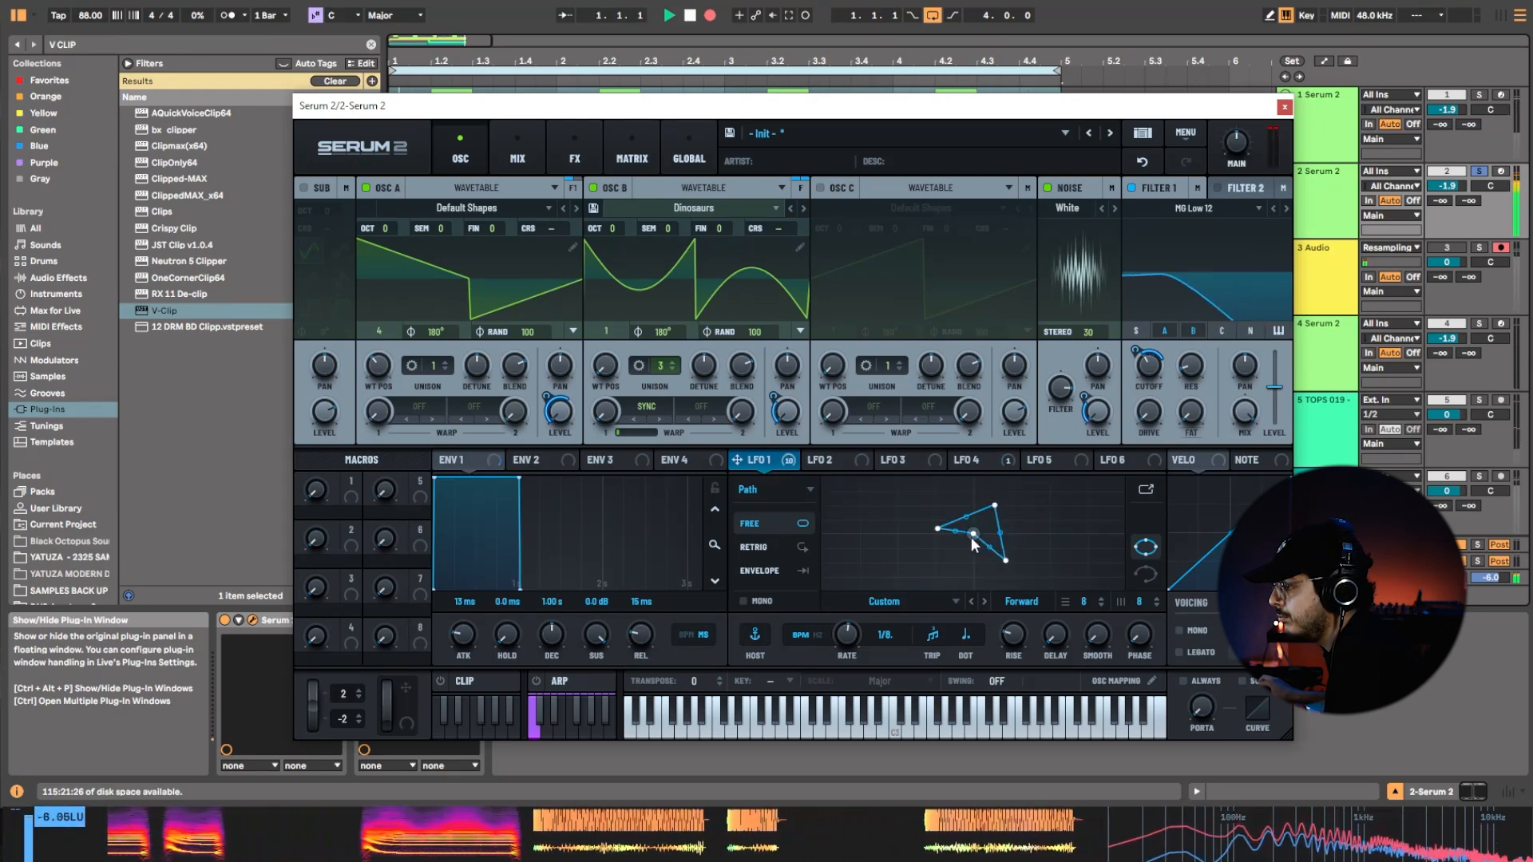
{"action": "left_click_drag", "start_coordinate": [973, 534], "coordinate": [969, 580]}
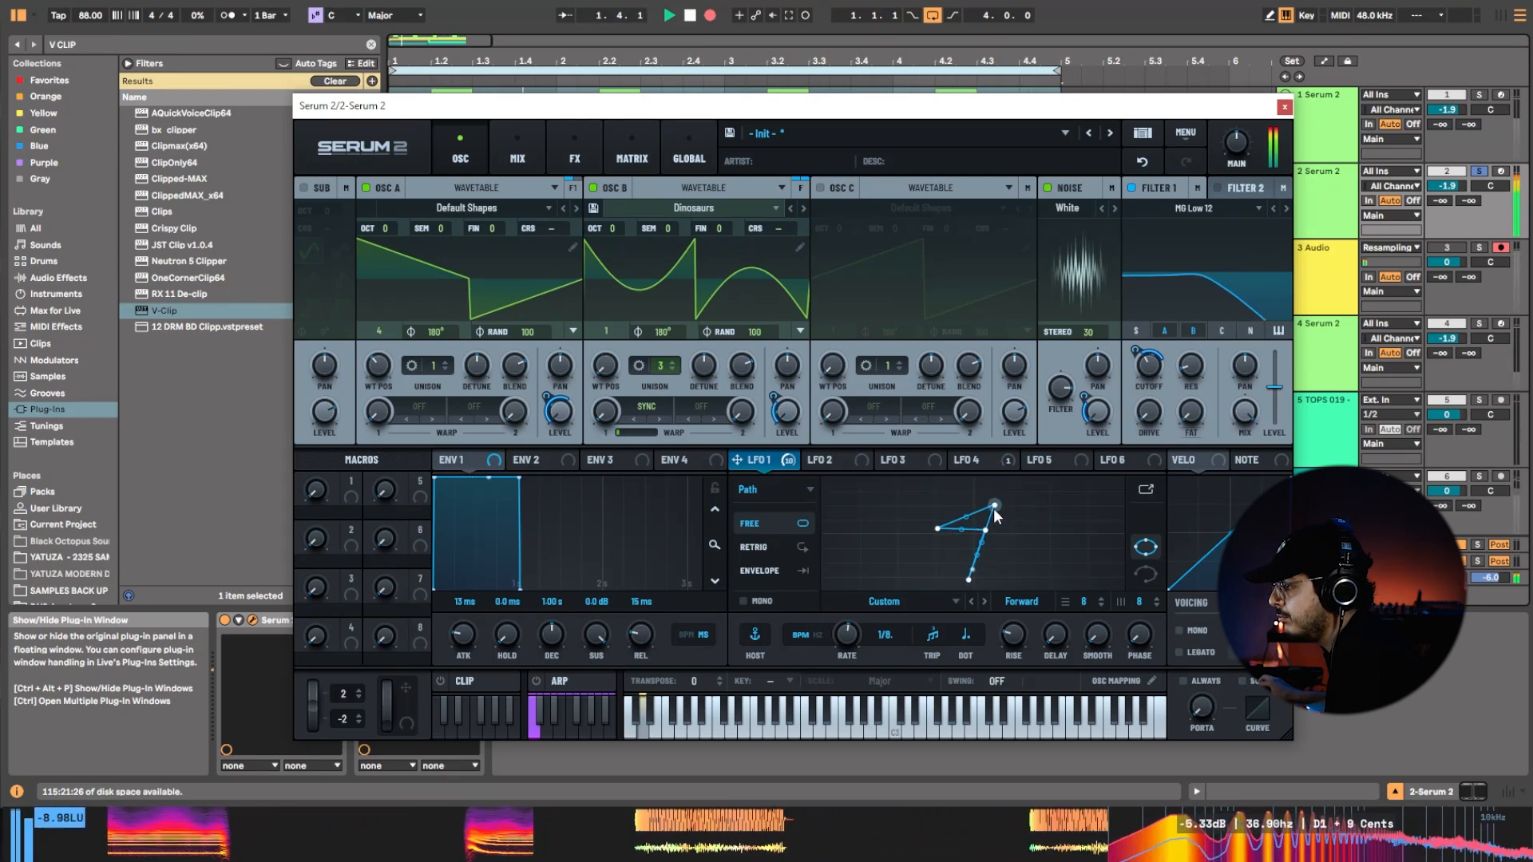
{"action": "left_click_drag", "start_coordinate": [995, 505], "coordinate": [940, 546]}
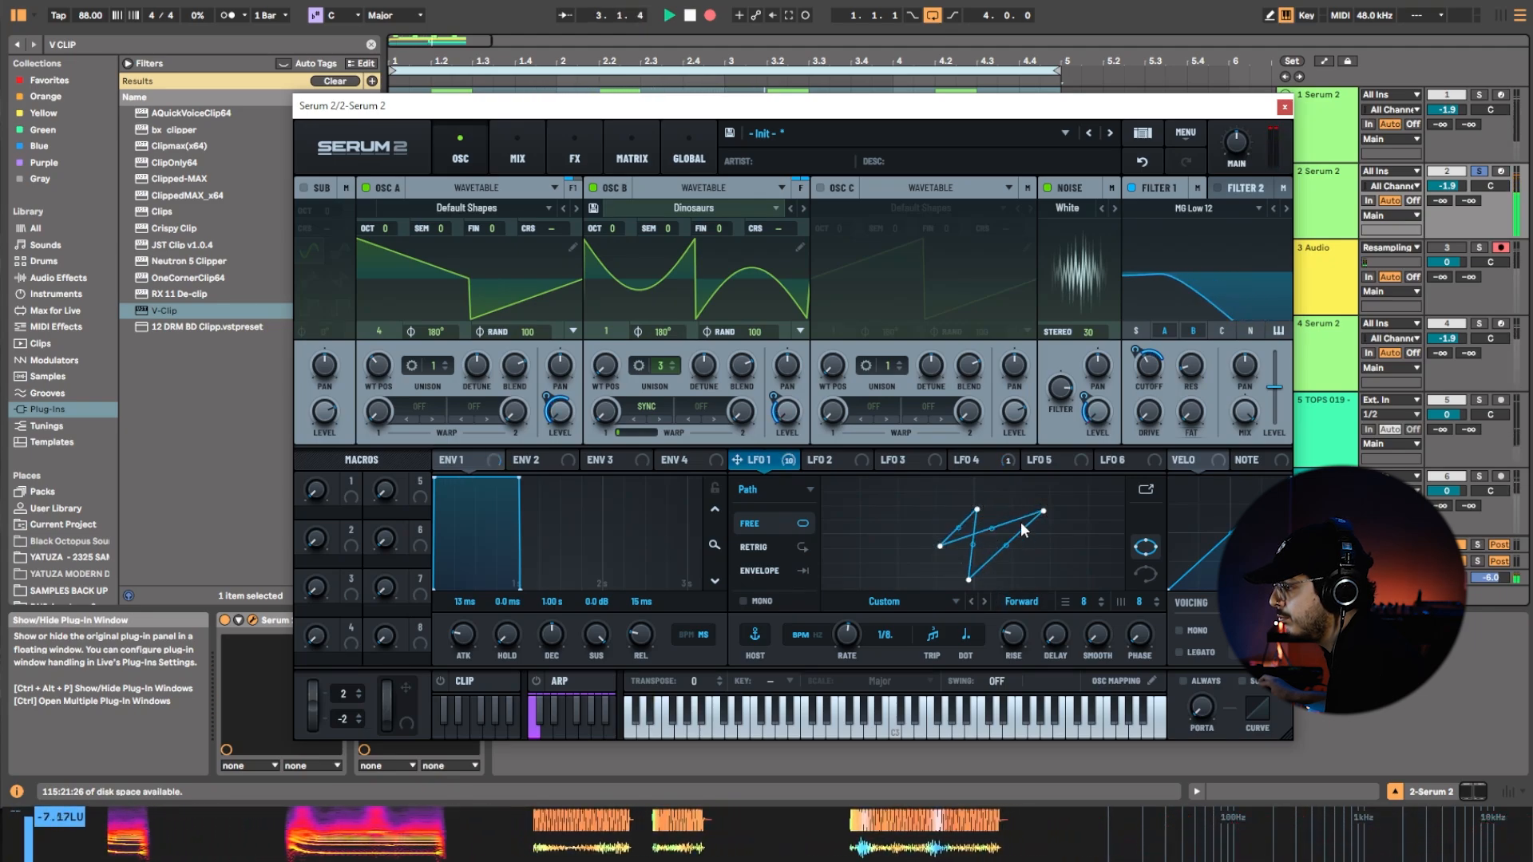
{"action": "left_click_drag", "start_coordinate": [1043, 512], "coordinate": [943, 496]}
{"action": "left_click_drag", "start_coordinate": [969, 580], "coordinate": [891, 544]}
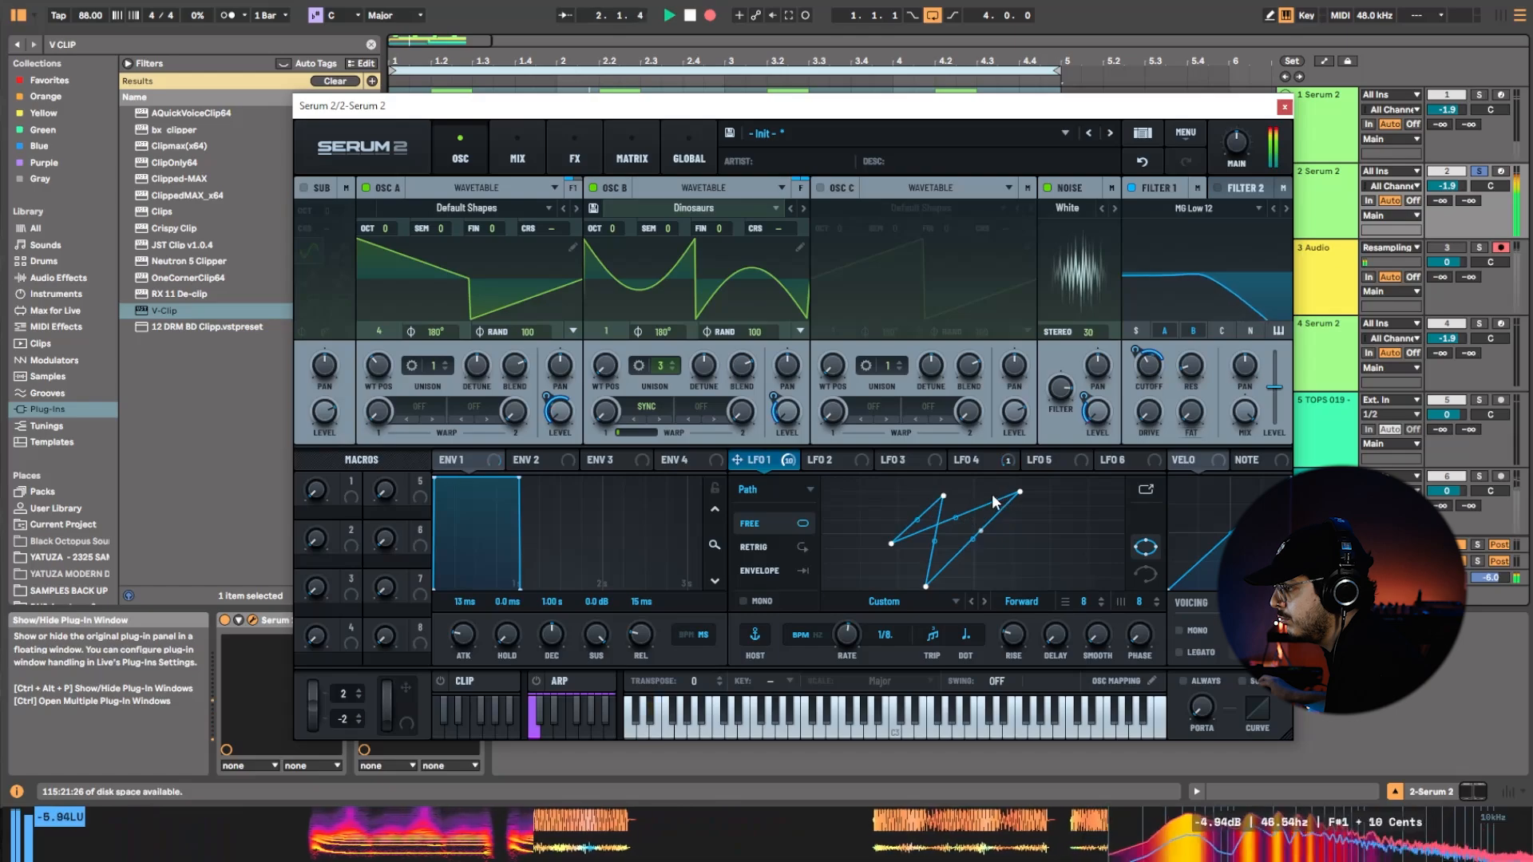
Reshape LFO 1's looping curved path and set its rate to 1/16 while recording.
{"action": "left_click_drag", "start_coordinate": [995, 516], "coordinate": [994, 581]}
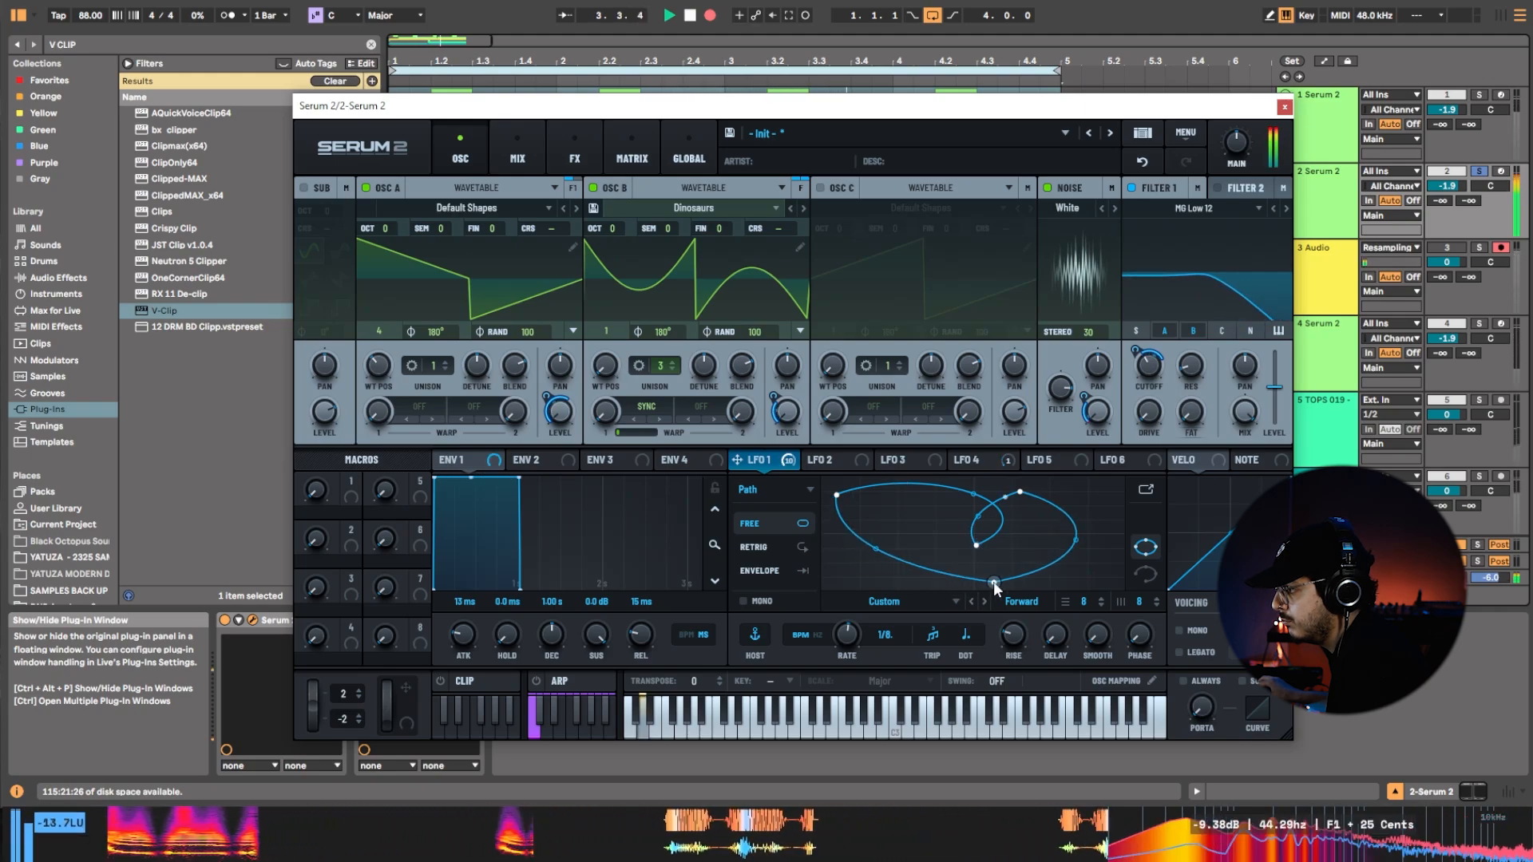
{"action": "left_click_drag", "start_coordinate": [1072, 546], "coordinate": [1009, 540]}
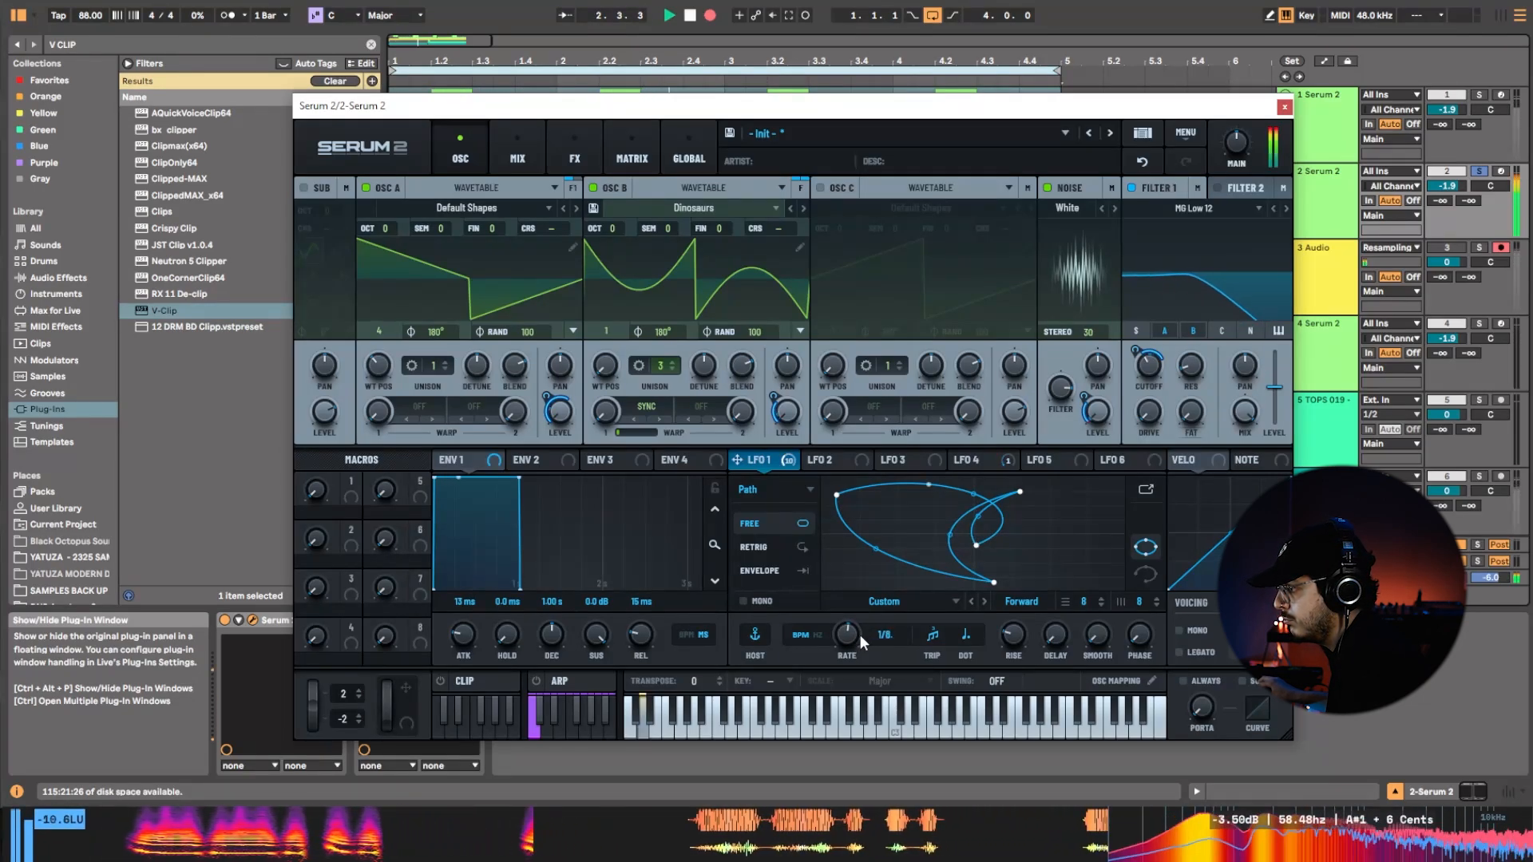
{"action": "left_click_drag", "start_coordinate": [861, 636], "coordinate": [871, 637]}
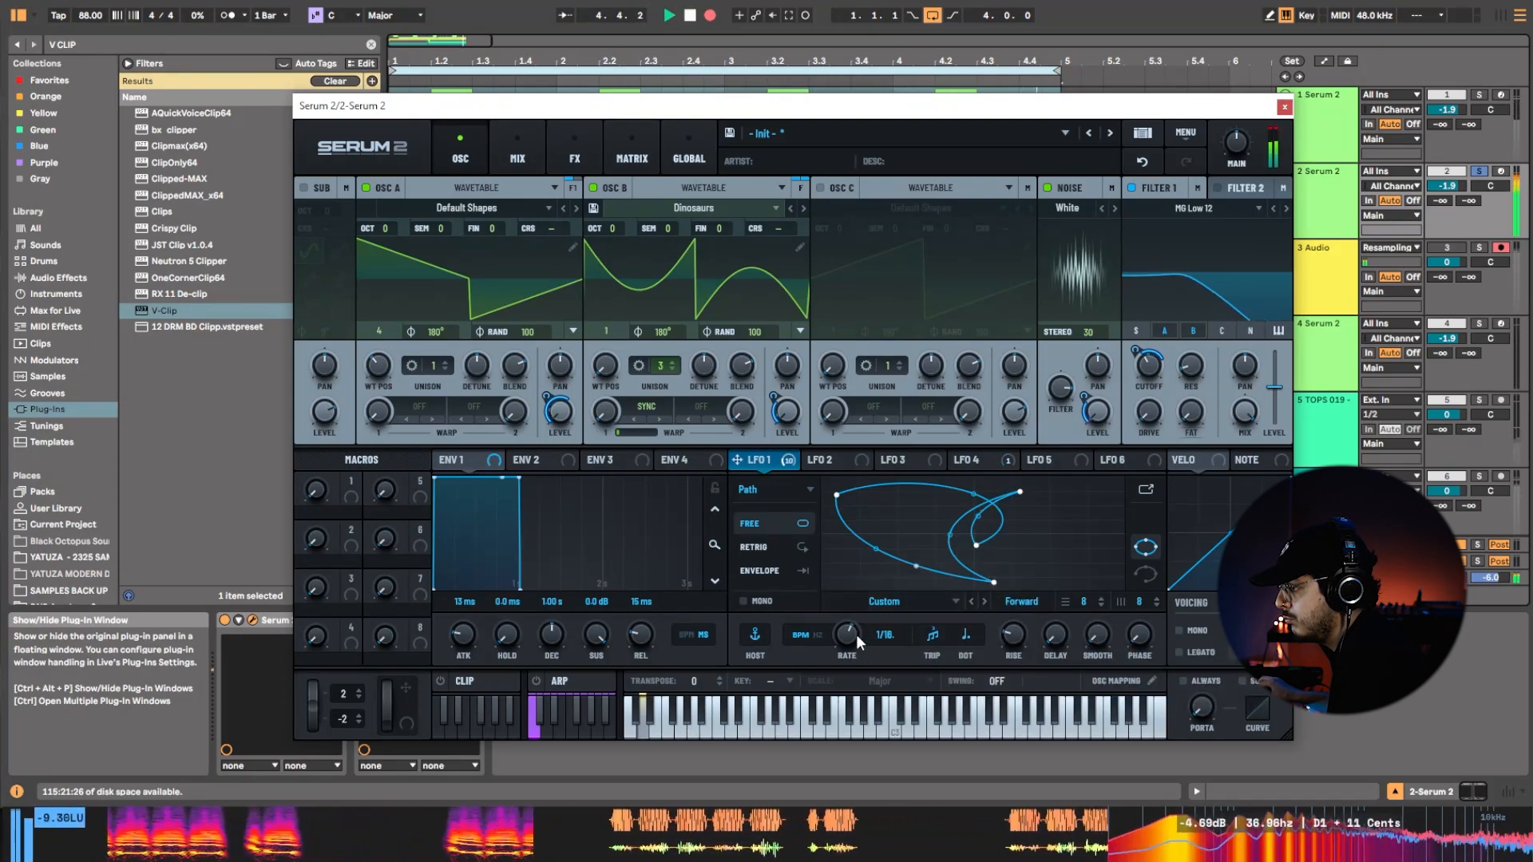
Stretch and fold LFO 1's curved path into a new shape, and lower oscillators A and B by one semitone.
{"action": "left_click_drag", "start_coordinate": [993, 582], "coordinate": [1037, 567]}
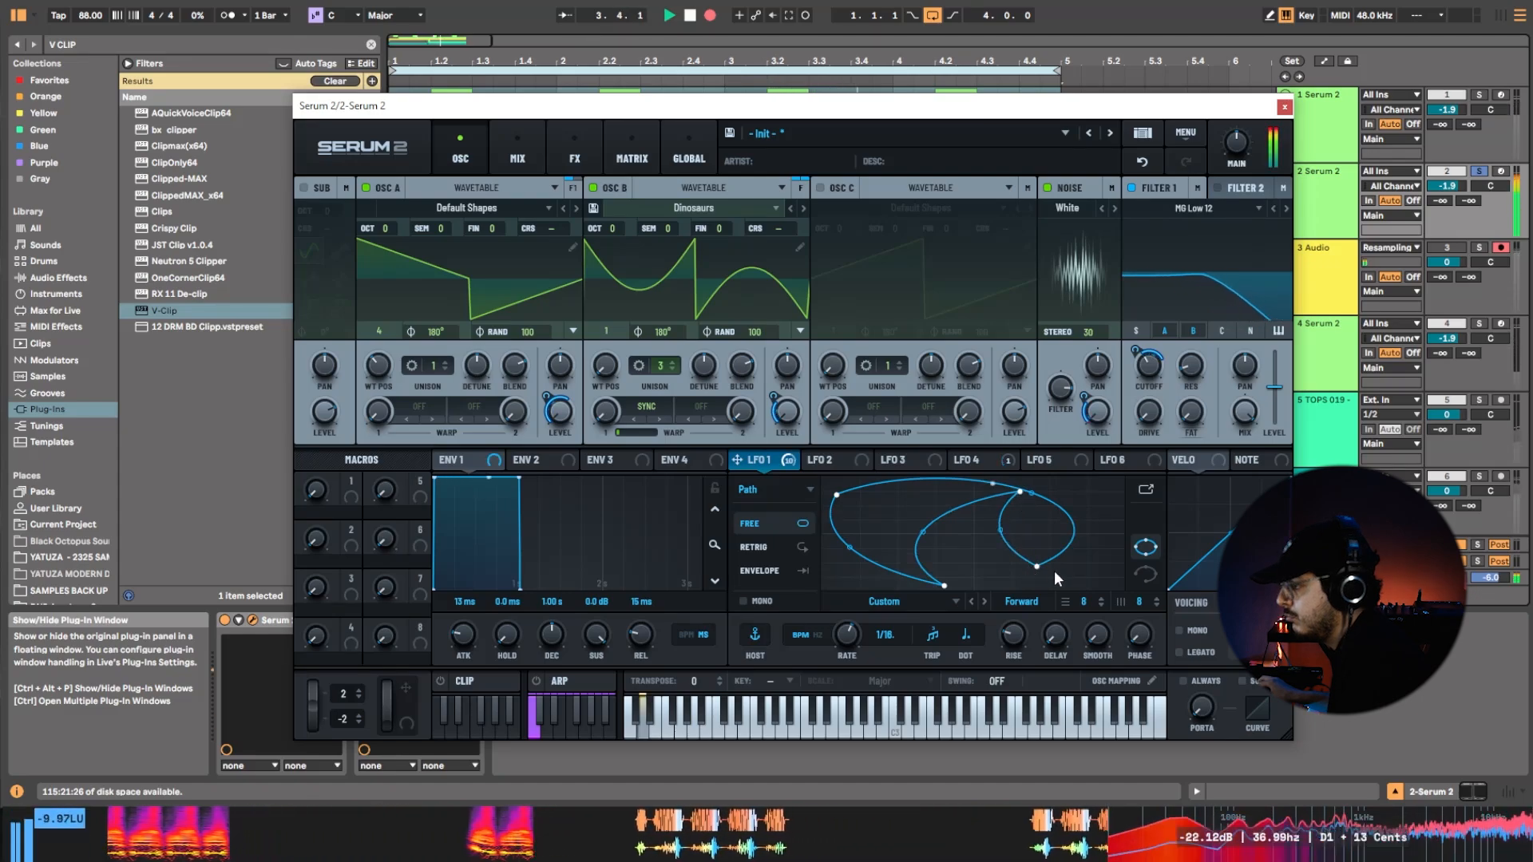
{"action": "left_click_drag", "start_coordinate": [1046, 566], "coordinate": [1089, 569]}
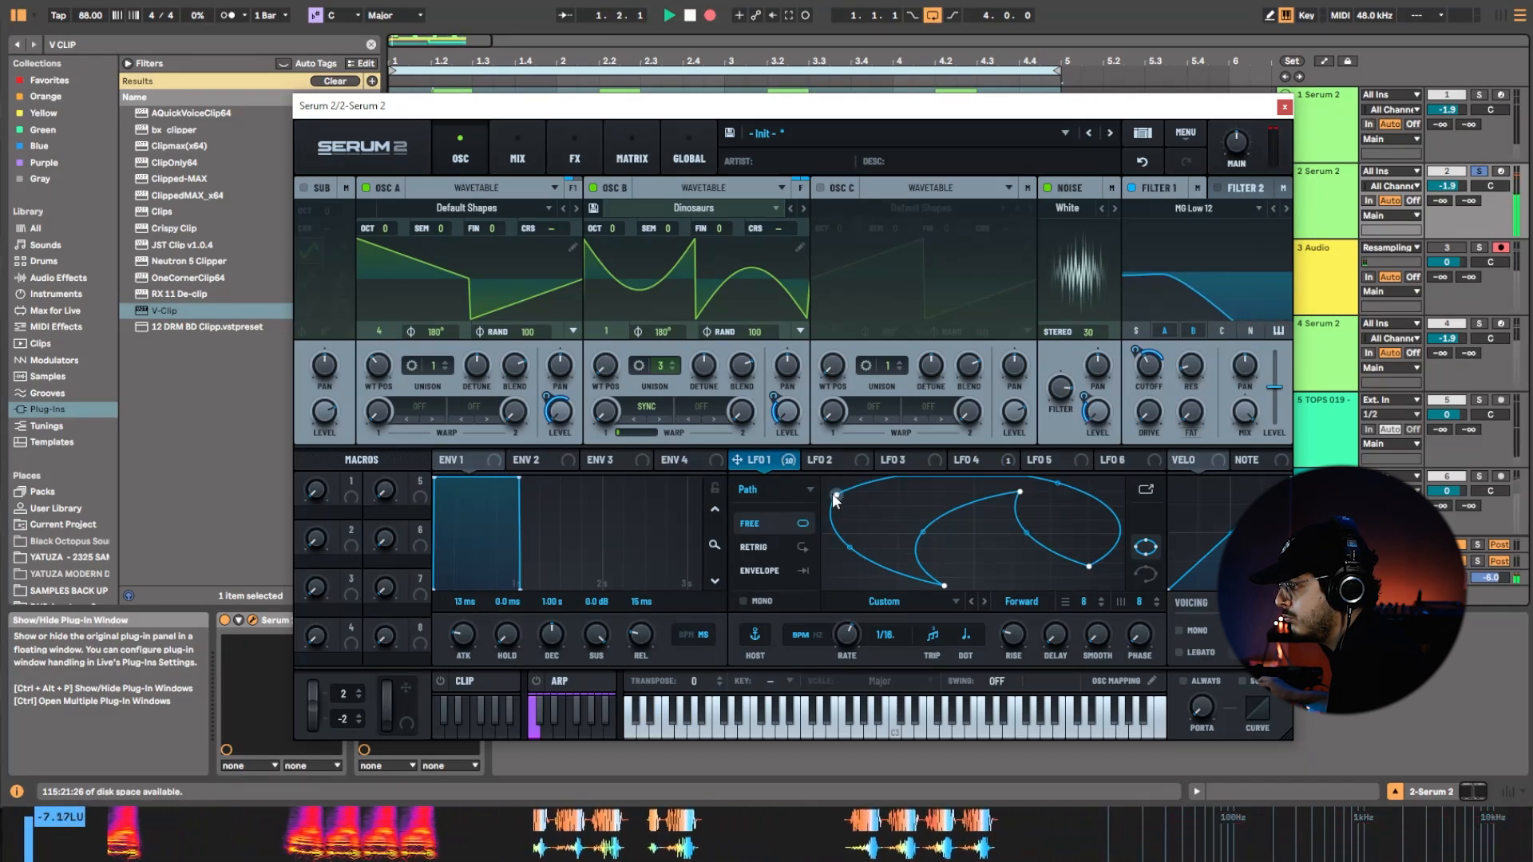
{"action": "left_click_drag", "start_coordinate": [836, 499], "coordinate": [925, 531]}
{"action": "left_click_drag", "start_coordinate": [1018, 493], "coordinate": [976, 548]}
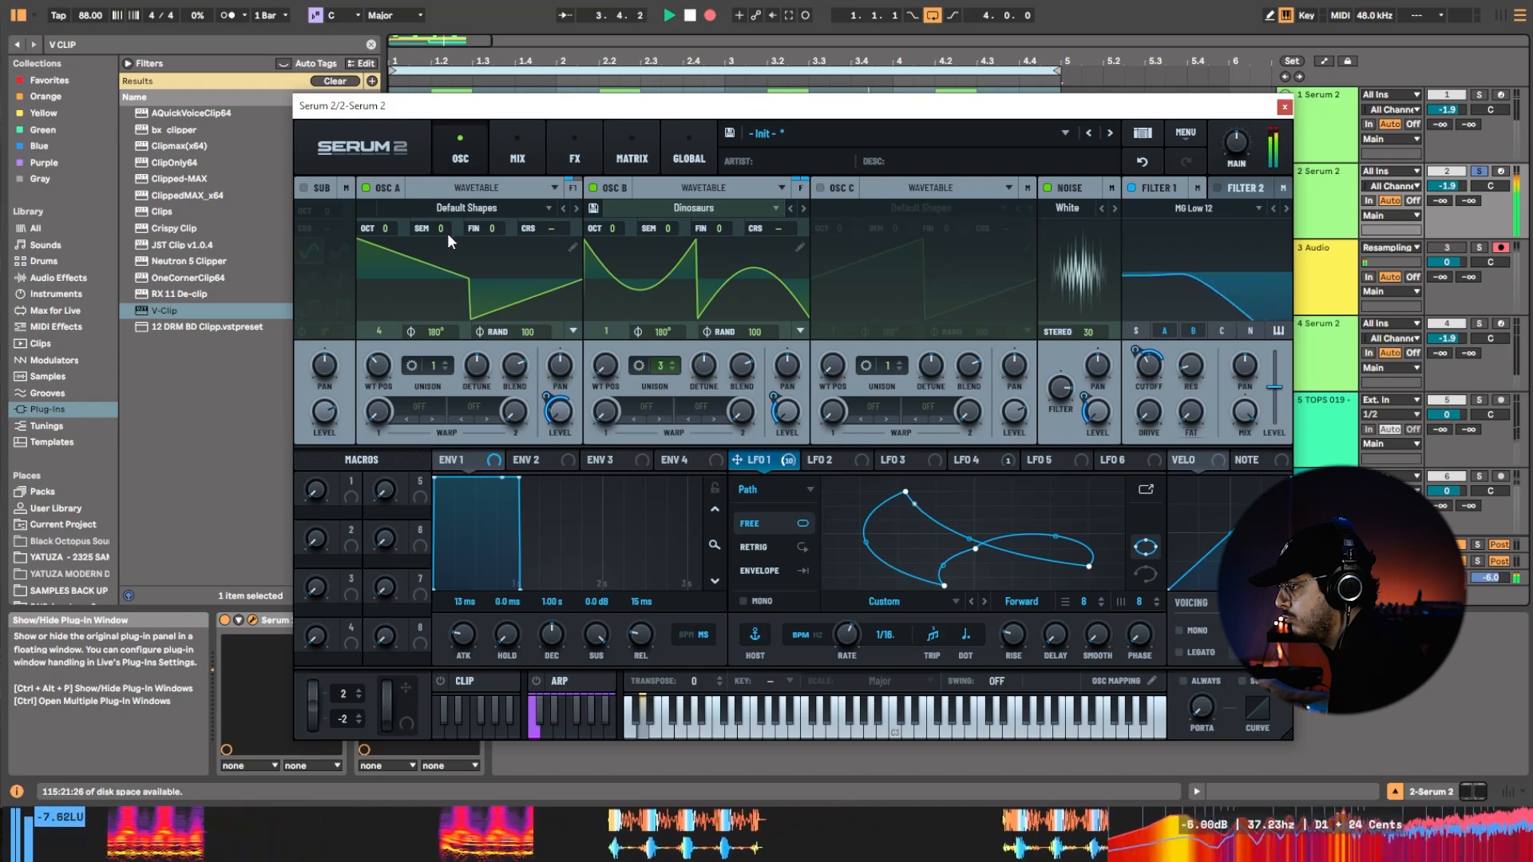
{"action": "left_click_drag", "start_coordinate": [447, 233], "coordinate": [452, 241]}
{"action": "left_click_drag", "start_coordinate": [674, 236], "coordinate": [678, 241]}
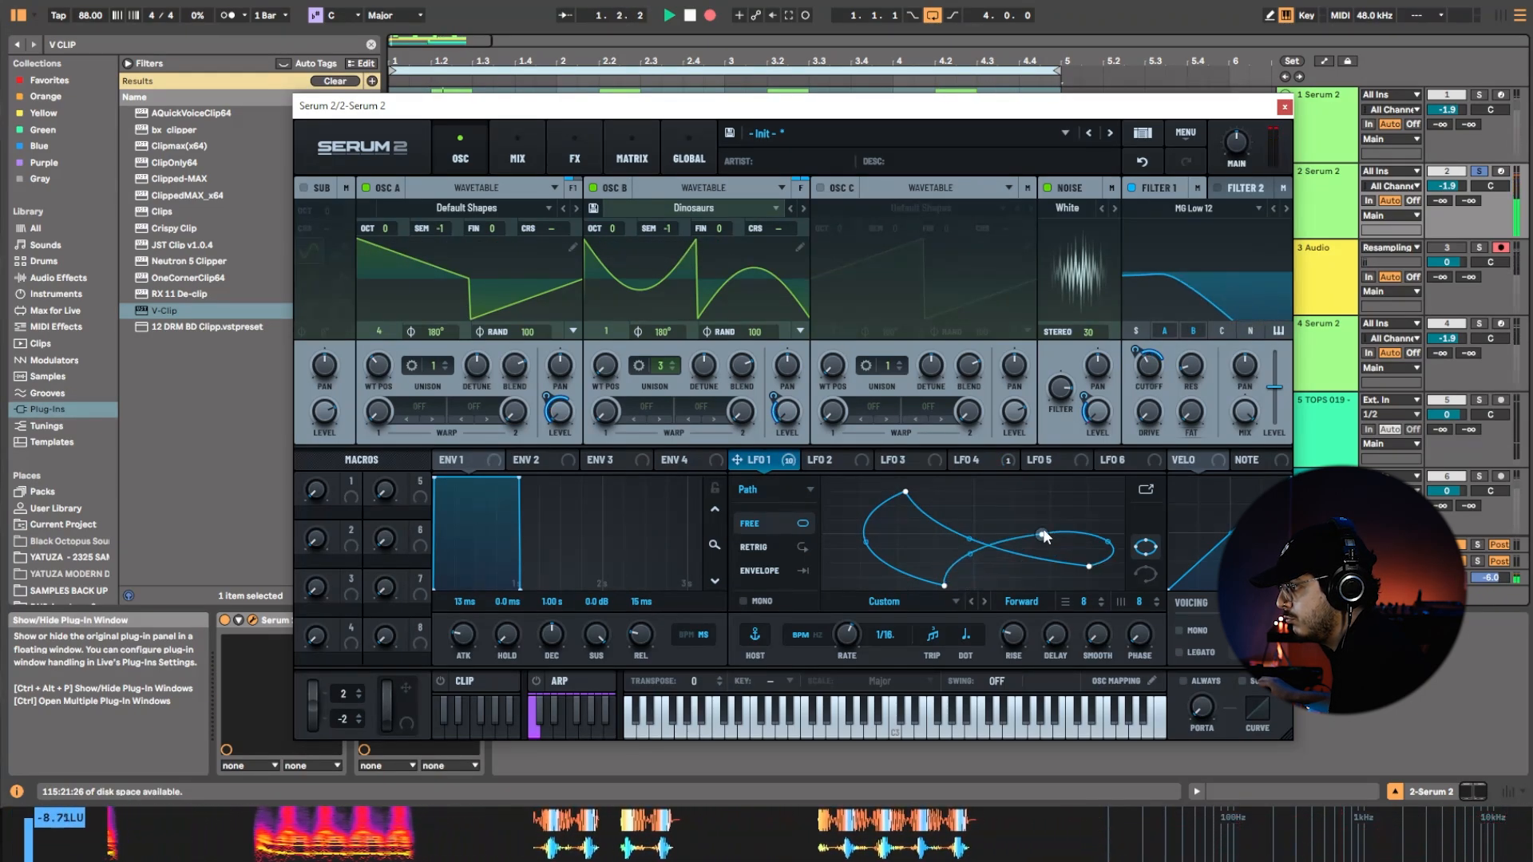
Keep varying LFO 1's path during the recording, sweeping its upper and lower points back and forth across the grid.
{"action": "left_click_drag", "start_coordinate": [981, 553], "coordinate": [994, 485]}
{"action": "left_click_drag", "start_coordinate": [1091, 568], "coordinate": [1051, 572]}
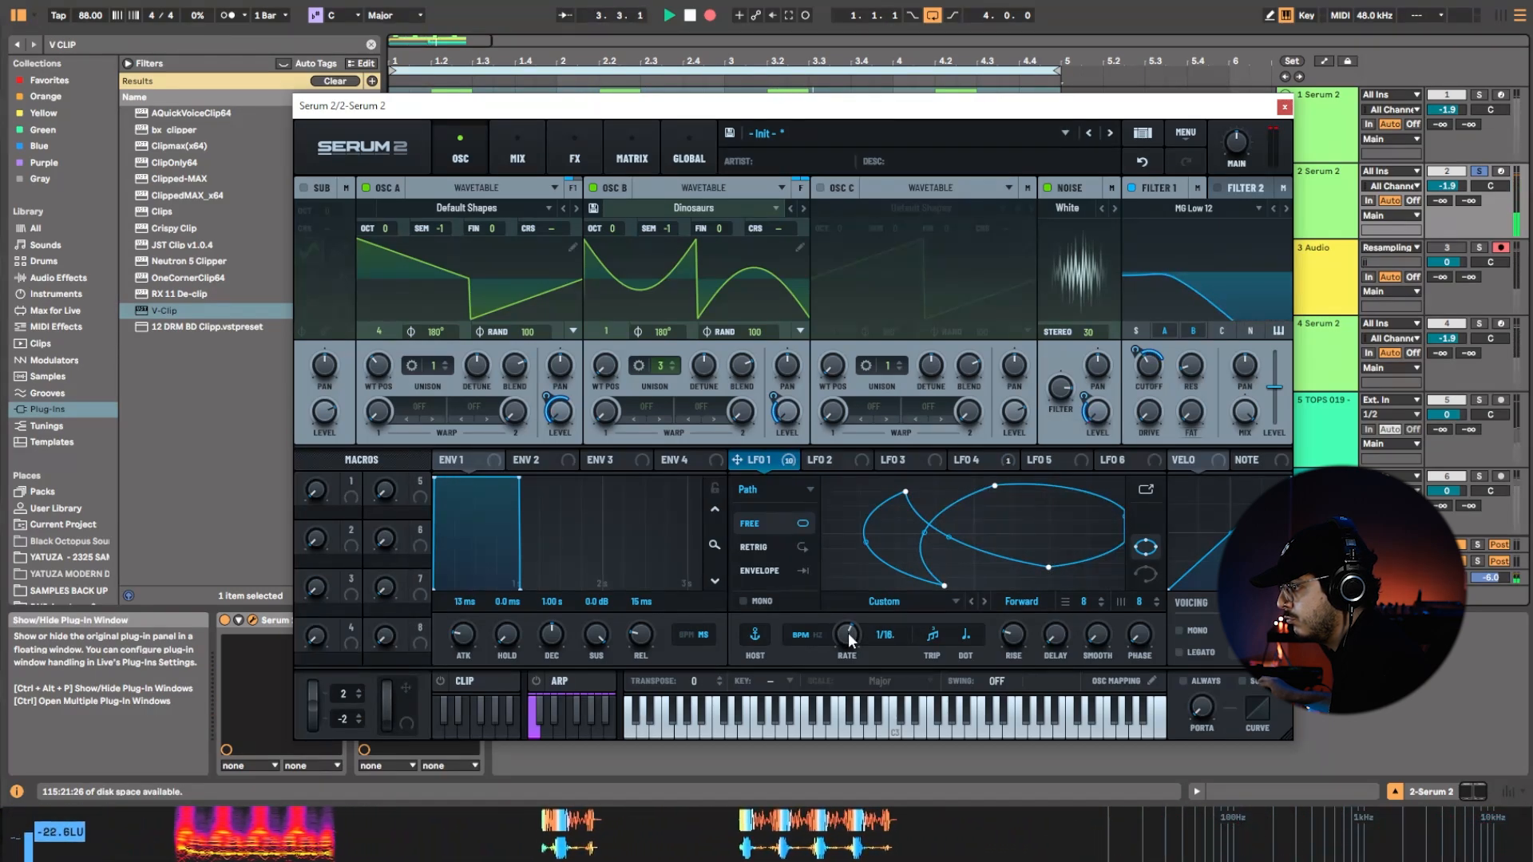
{"action": "left_click_drag", "start_coordinate": [996, 487], "coordinate": [841, 509]}
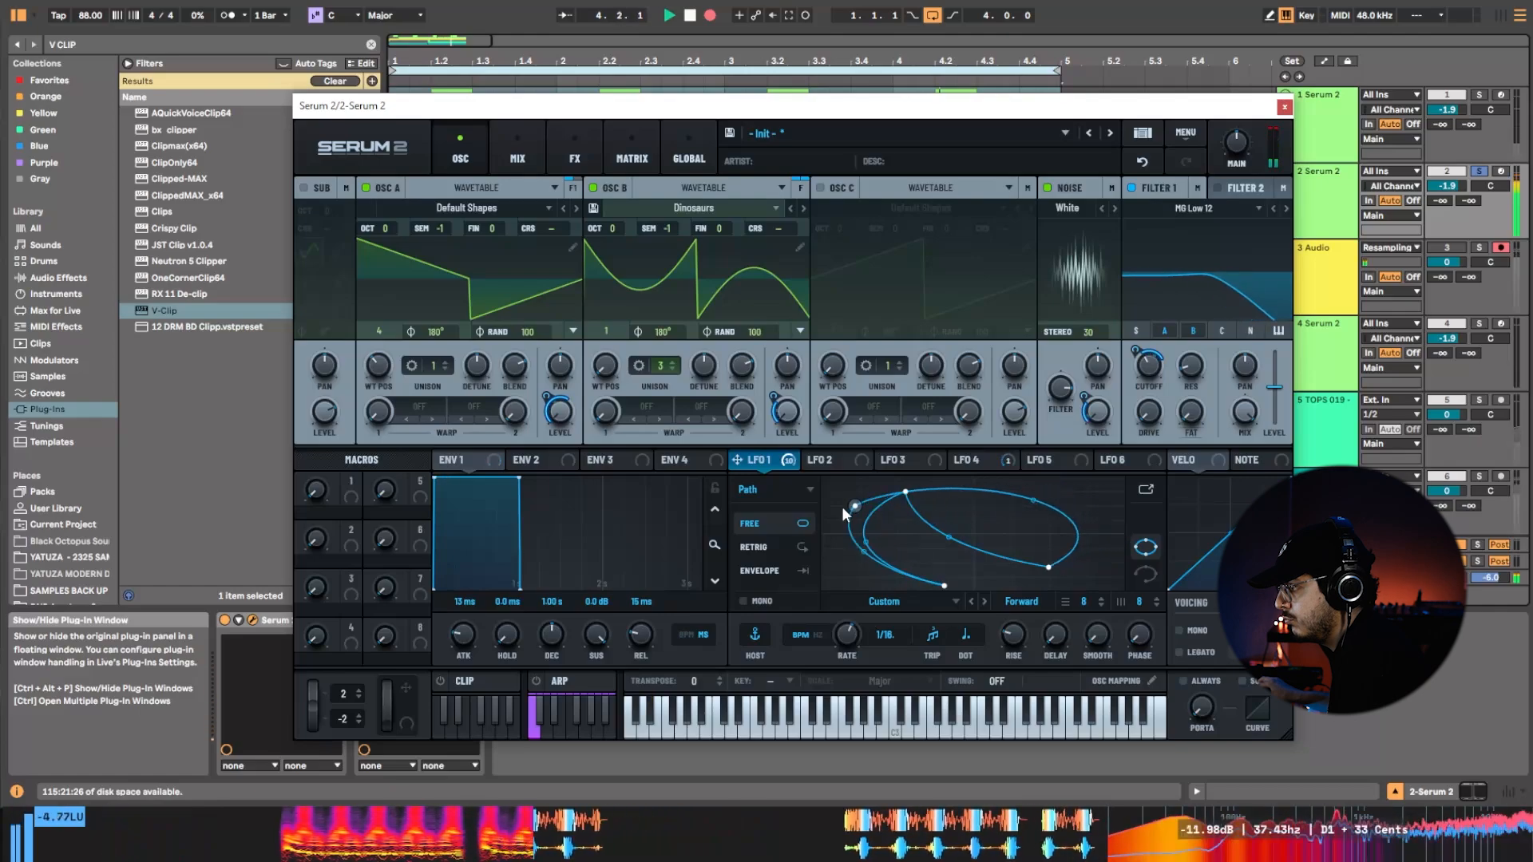
{"action": "left_click_drag", "start_coordinate": [1049, 568], "coordinate": [954, 571]}
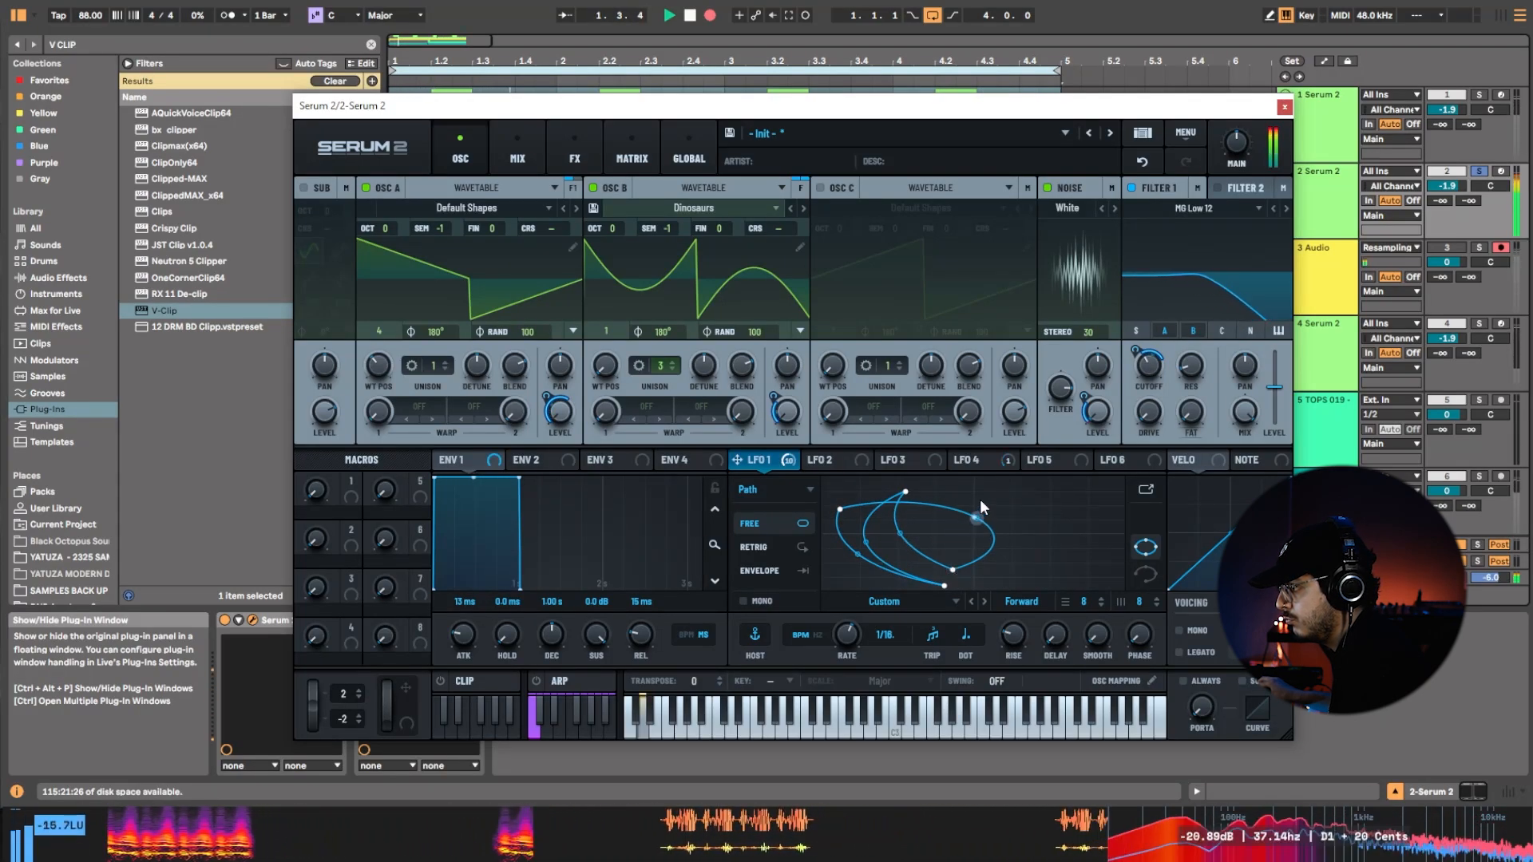
{"action": "left_click_drag", "start_coordinate": [840, 509], "coordinate": [971, 495]}
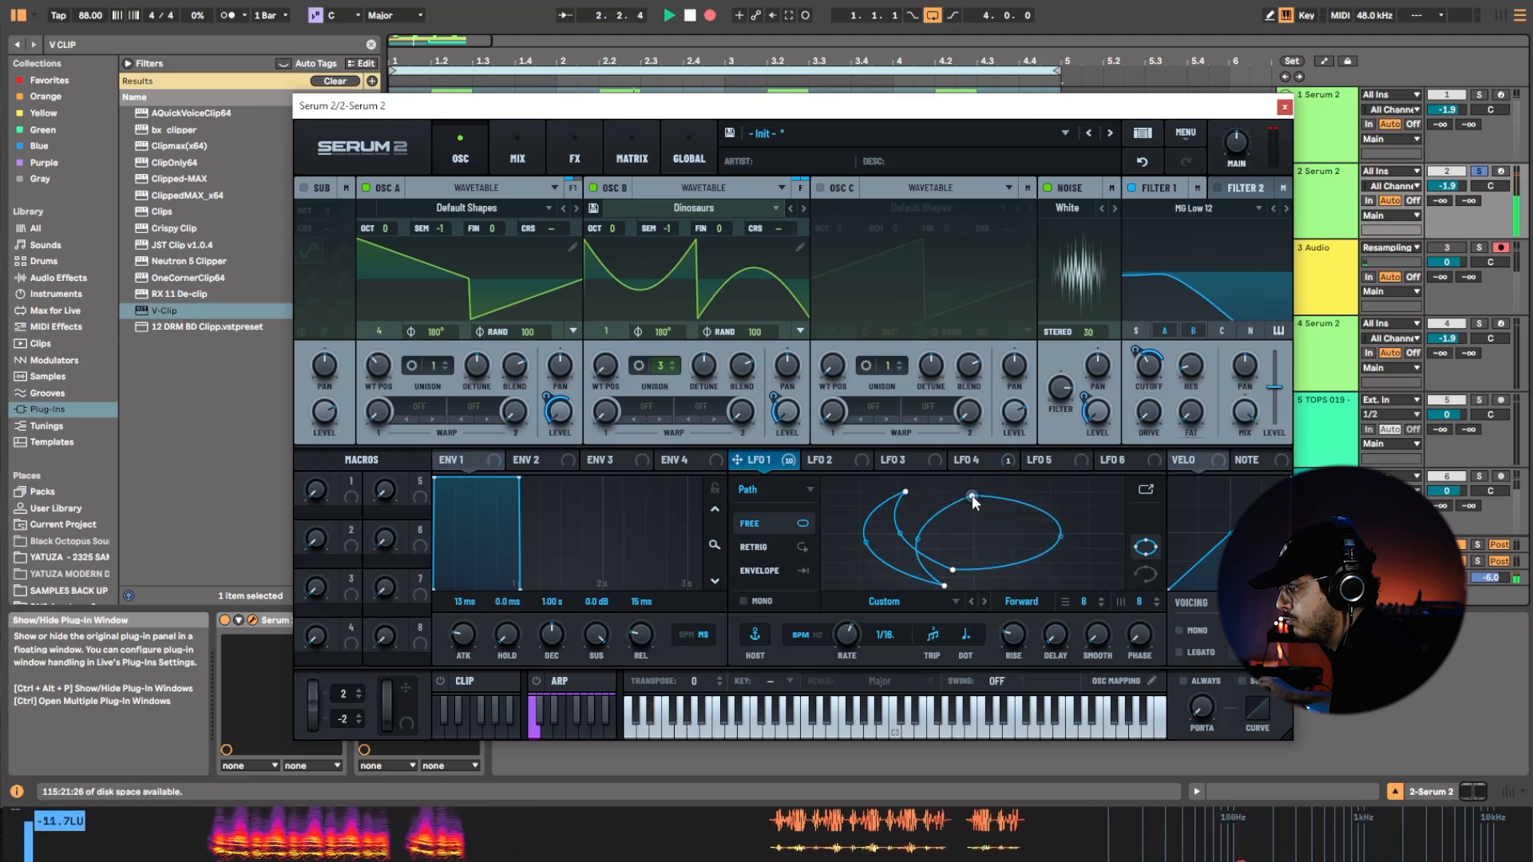
{"action": "left_click_drag", "start_coordinate": [1062, 537], "coordinate": [1025, 485]}
{"action": "left_click_drag", "start_coordinate": [957, 567], "coordinate": [1027, 579]}
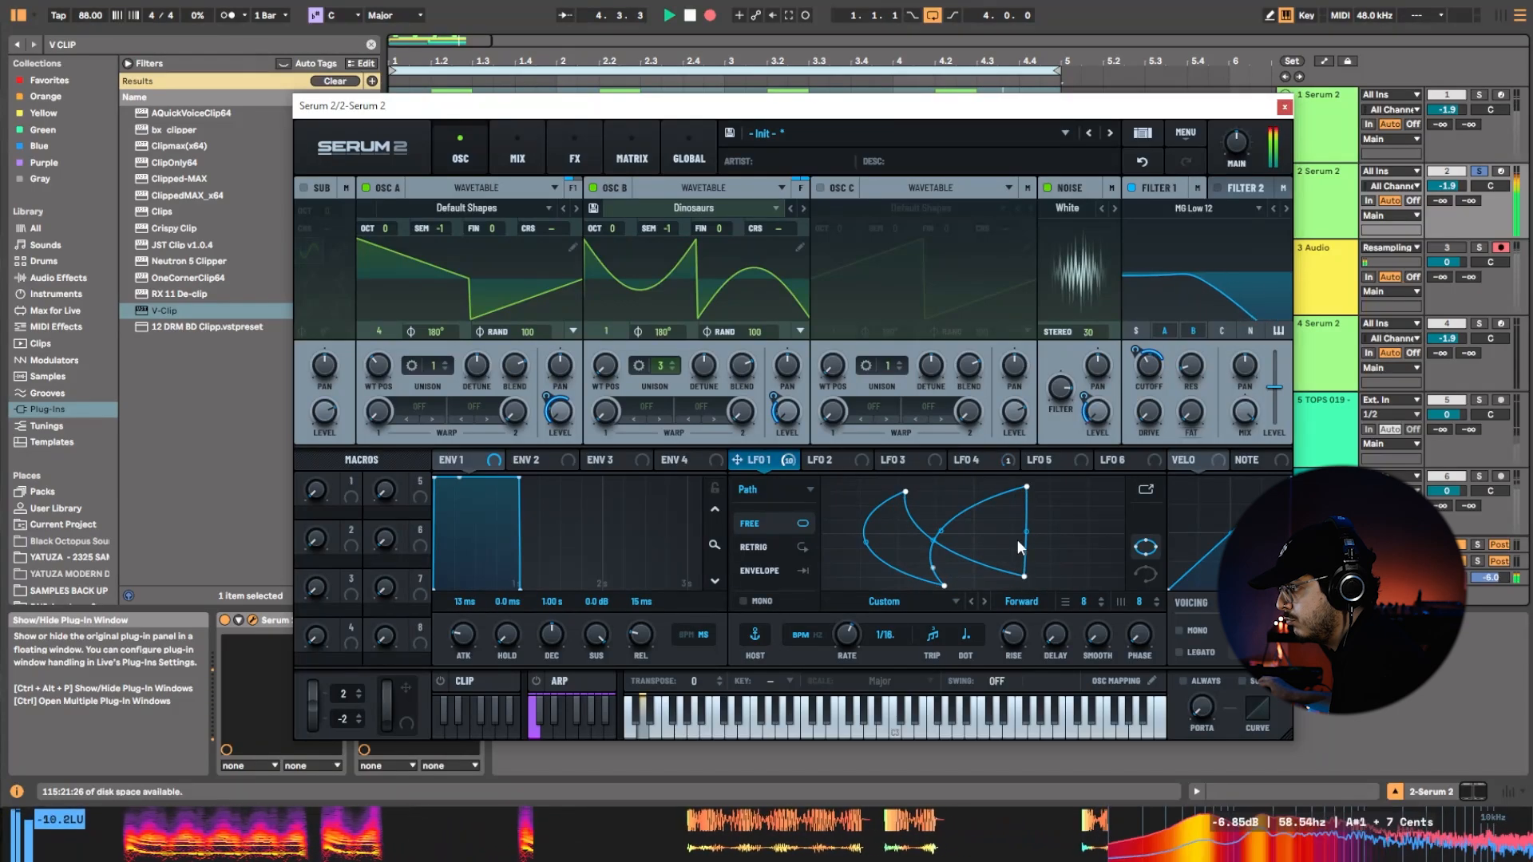
{"action": "left_click_drag", "start_coordinate": [1025, 486], "coordinate": [1056, 485]}
{"action": "left_click_drag", "start_coordinate": [1025, 577], "coordinate": [1066, 584]}
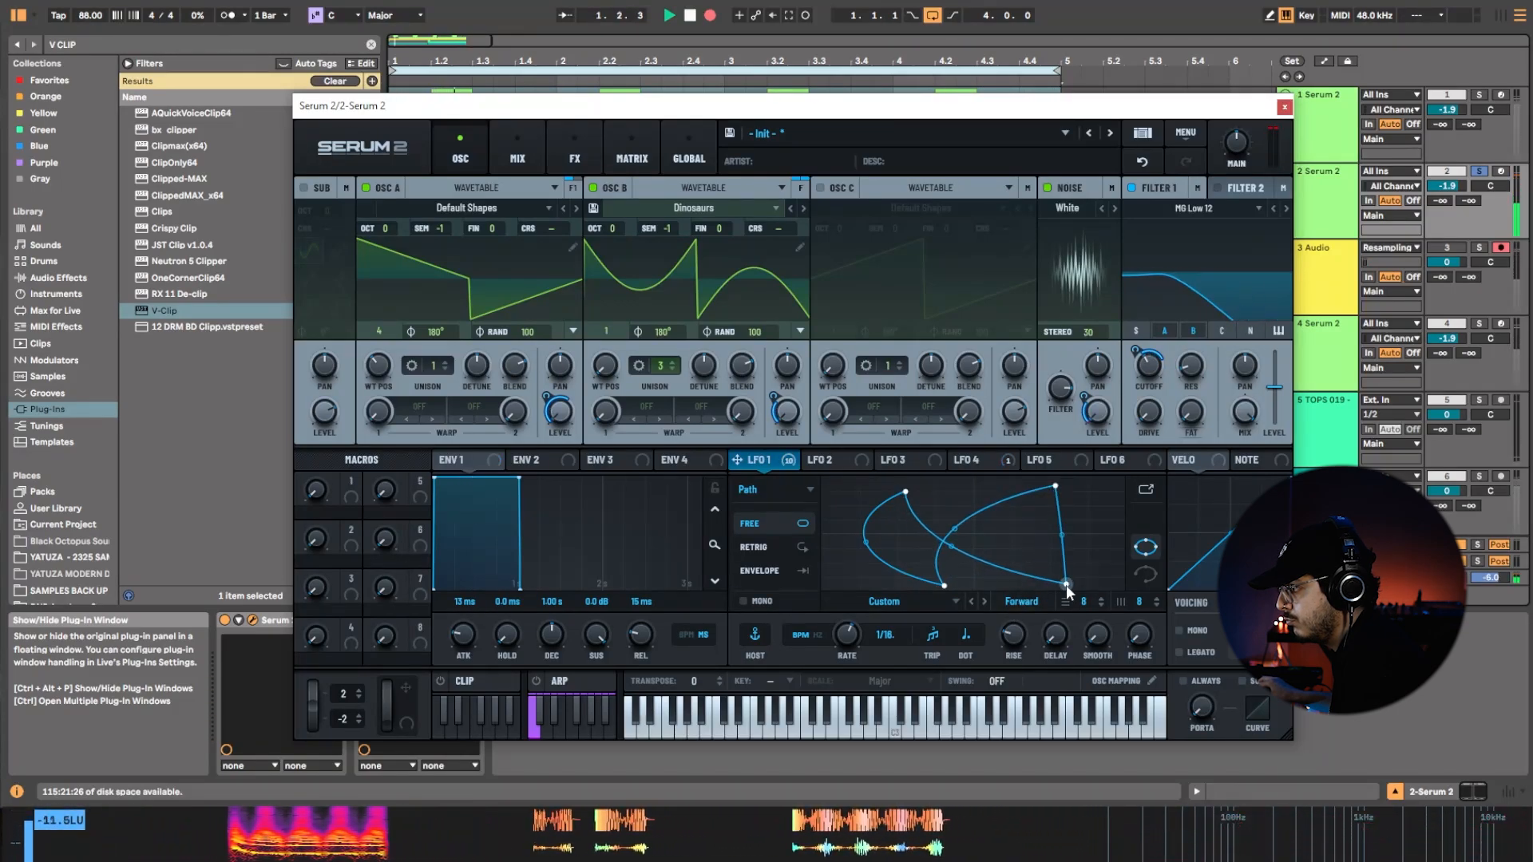
{"action": "left_click_drag", "start_coordinate": [1039, 486], "coordinate": [1009, 492]}
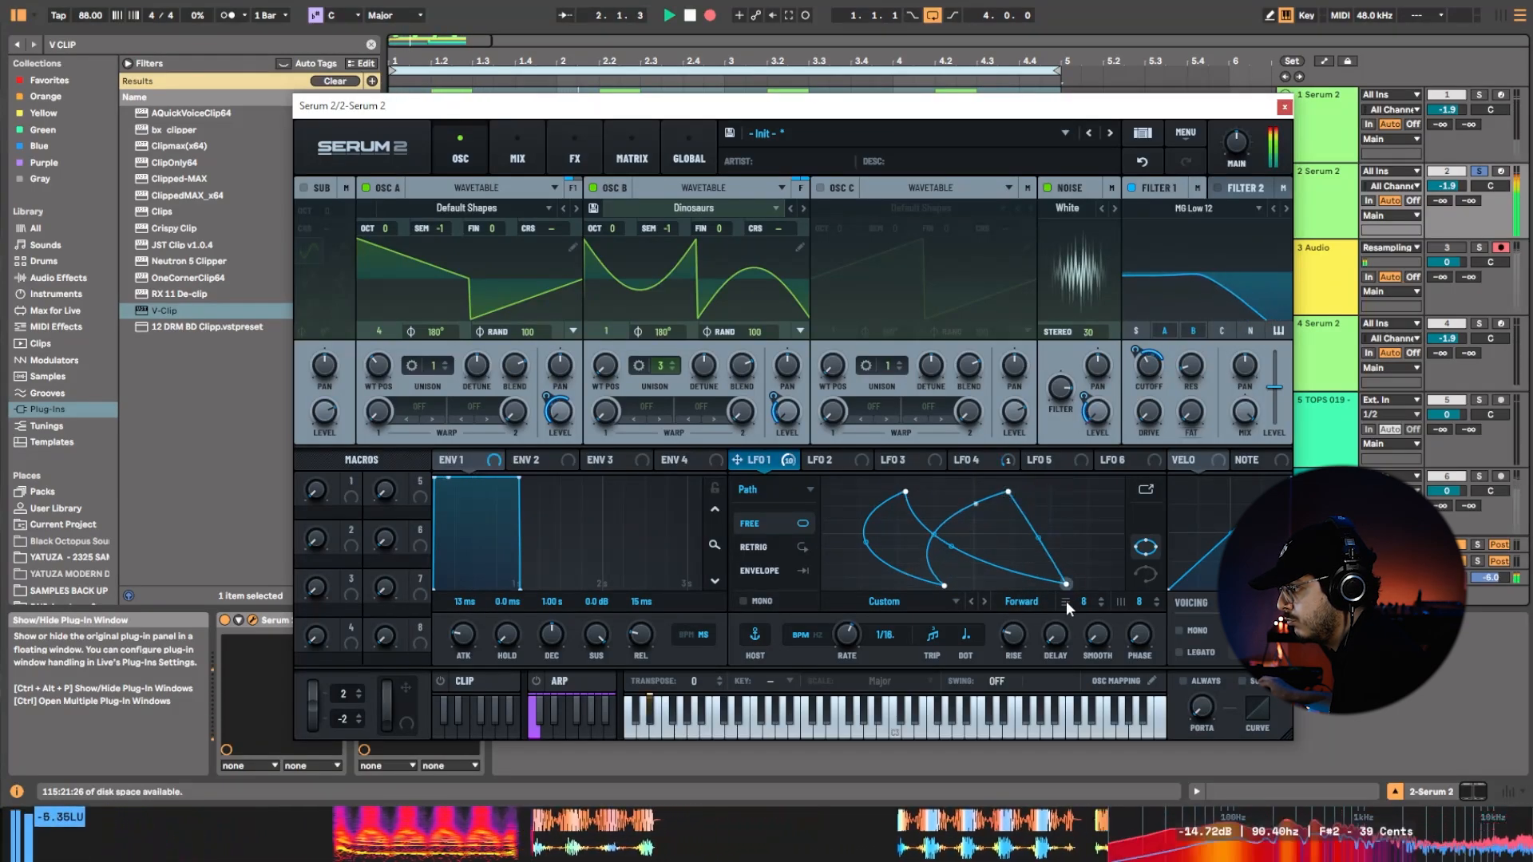
Set LFO 1's path direction to Reverse and pull its points into a narrow, crossing shape.
{"action": "left_click", "coordinate": [1022, 601]}
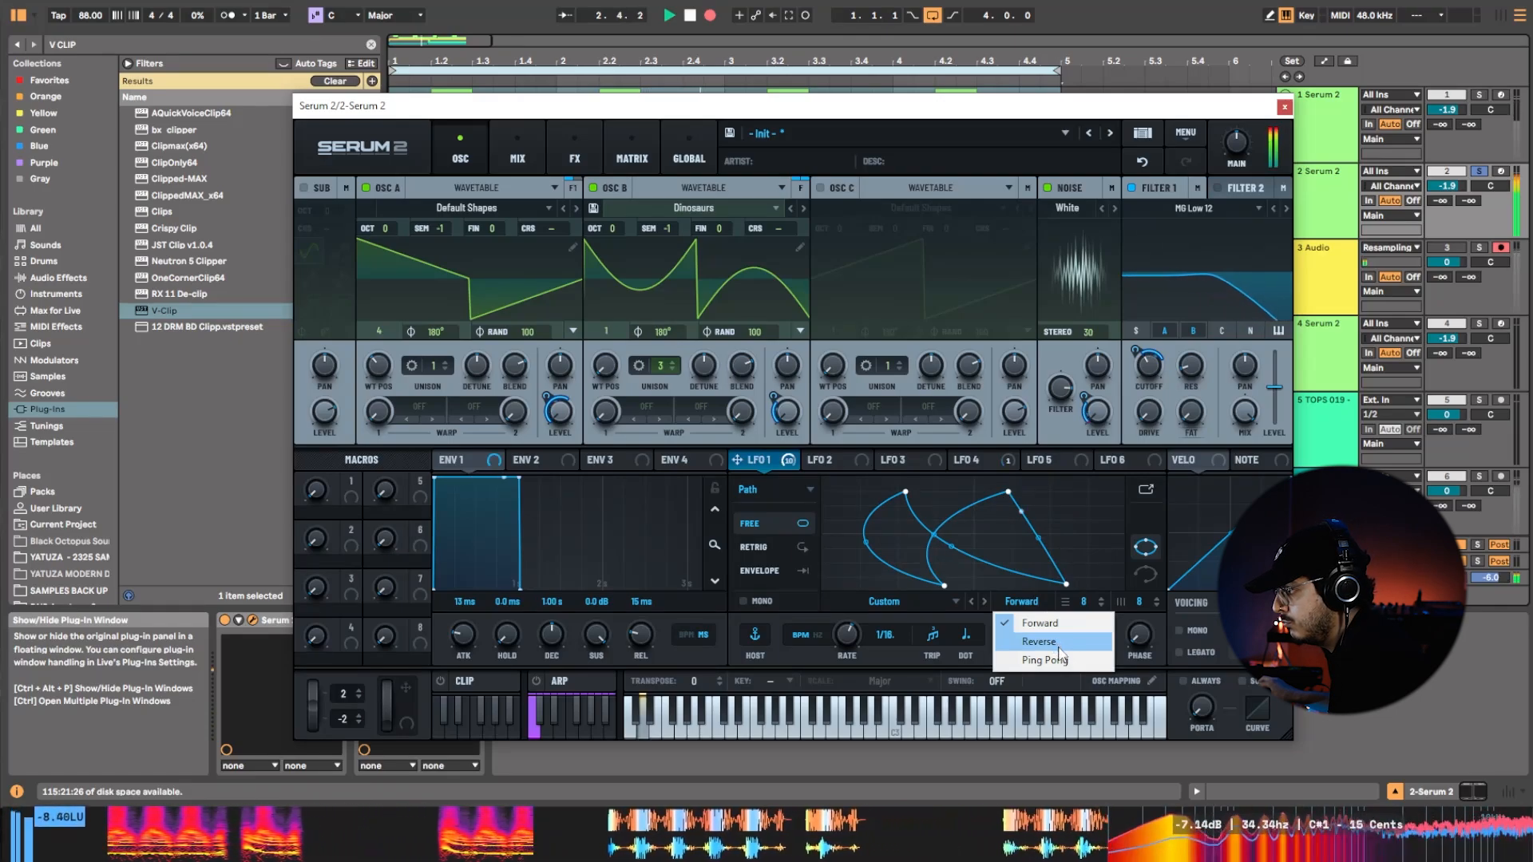
{"action": "left_click", "coordinate": [1054, 641]}
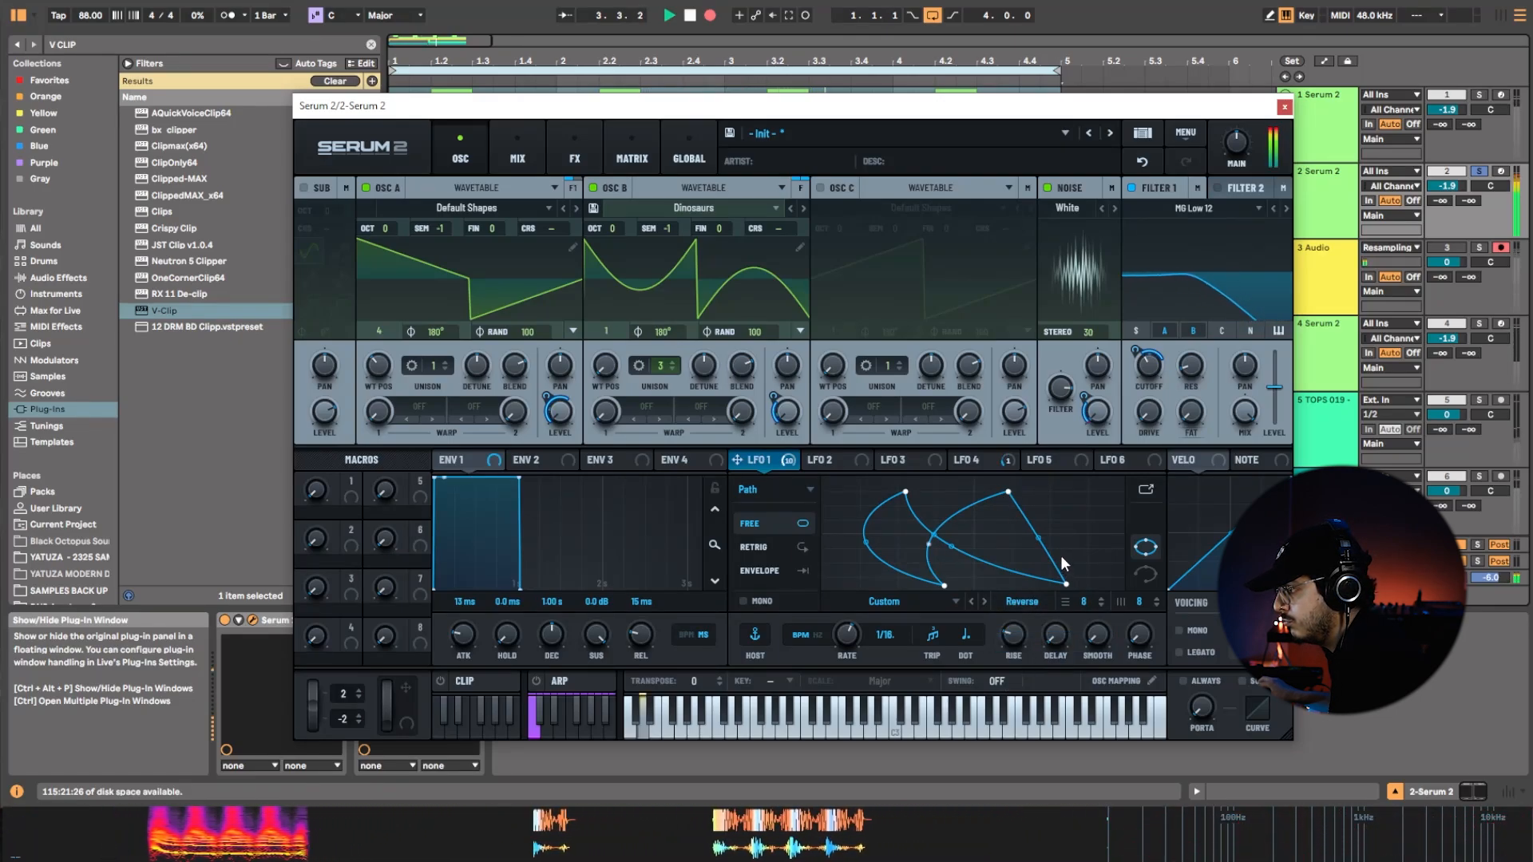
{"action": "left_click_drag", "start_coordinate": [1008, 492], "coordinate": [864, 491]}
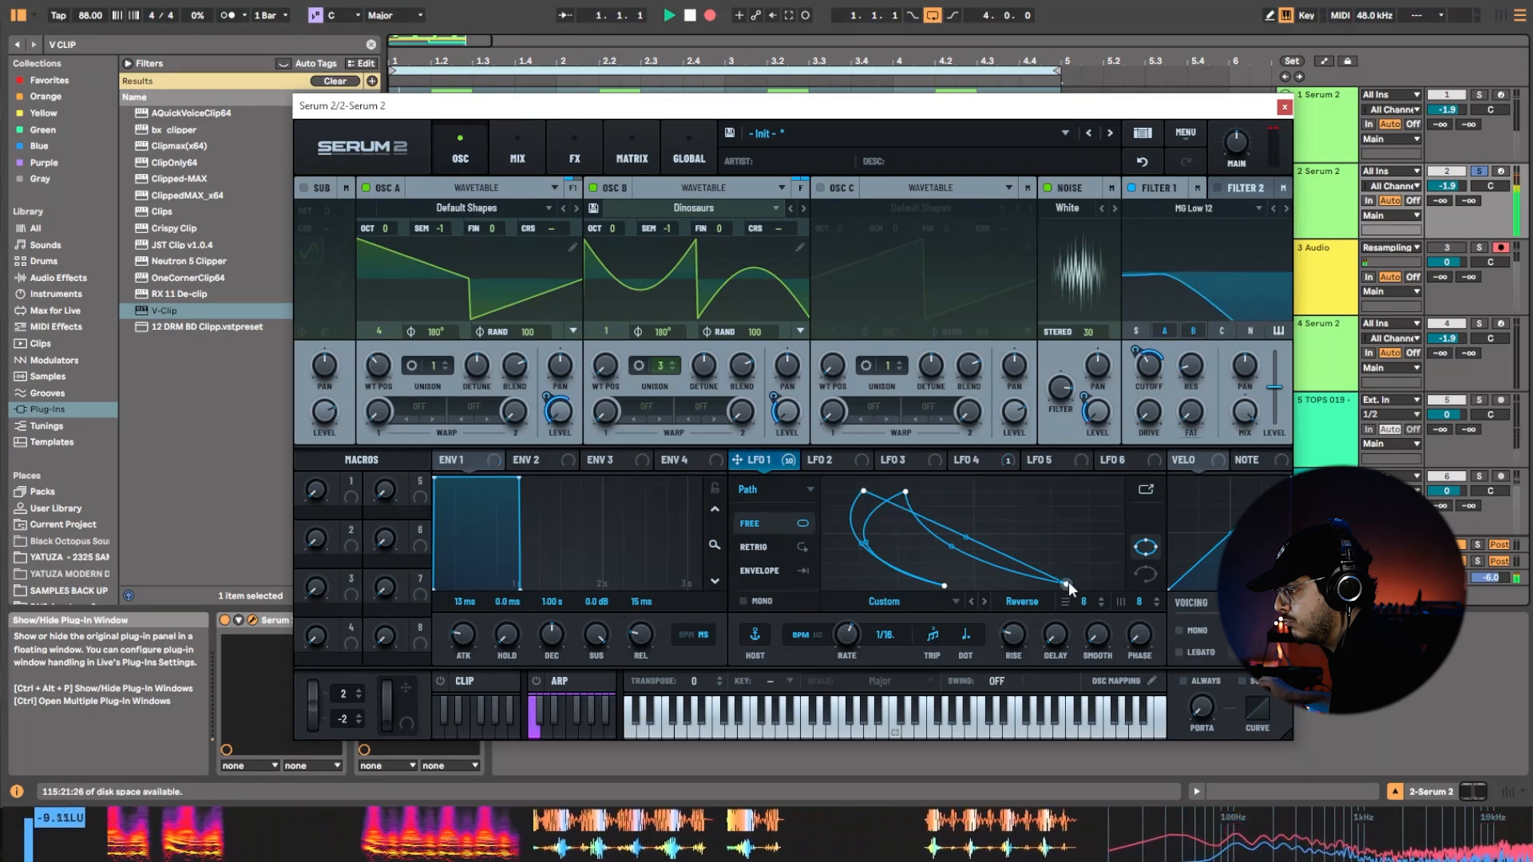
{"action": "left_click_drag", "start_coordinate": [1069, 581], "coordinate": [1073, 519]}
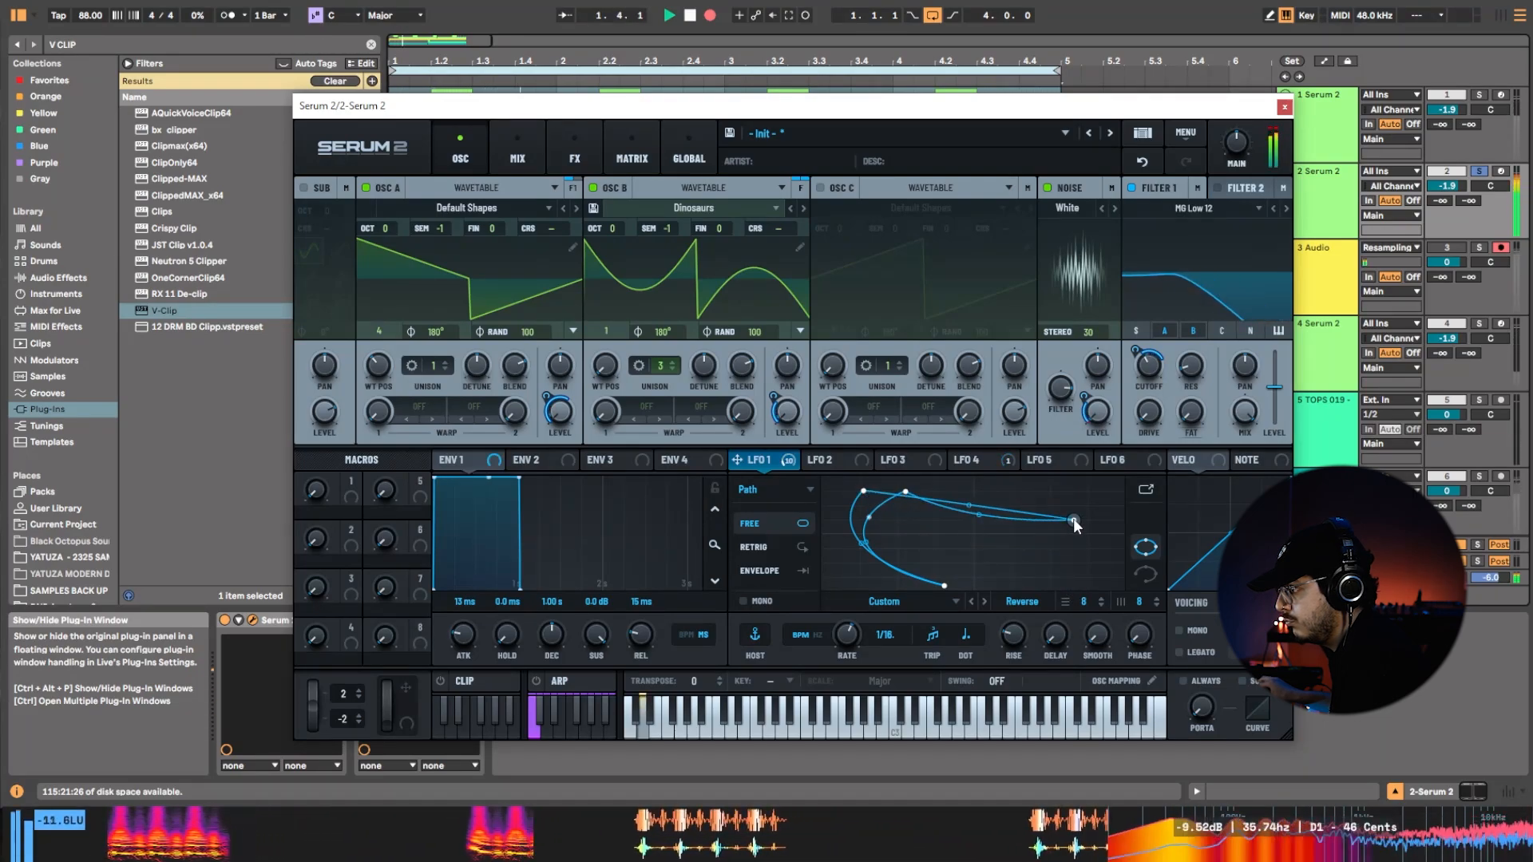
{"action": "left_click_drag", "start_coordinate": [947, 584], "coordinate": [993, 541]}
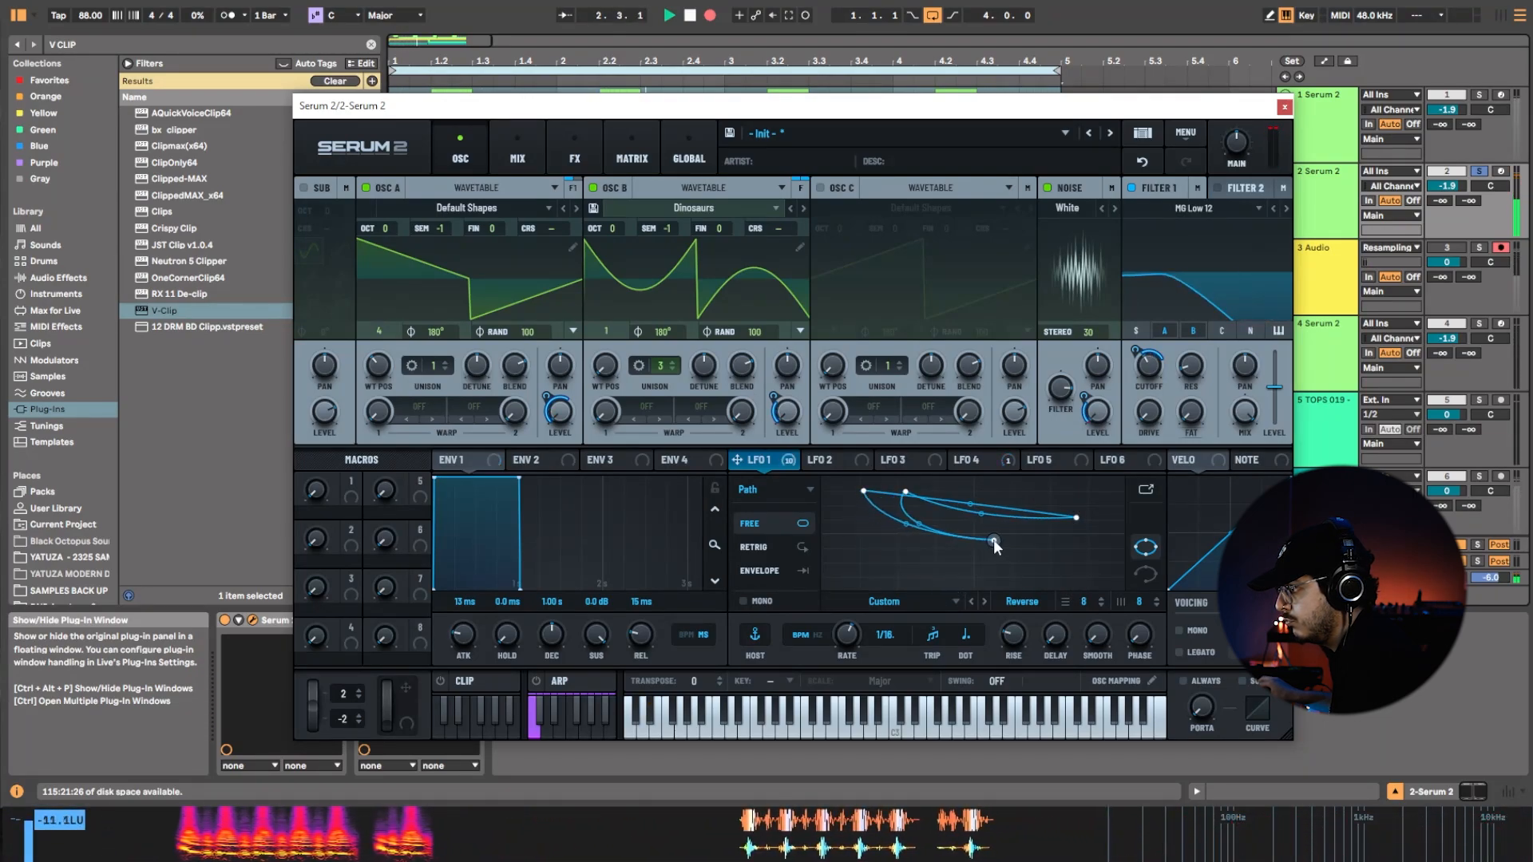
{"action": "left_click_drag", "start_coordinate": [1076, 518], "coordinate": [954, 563]}
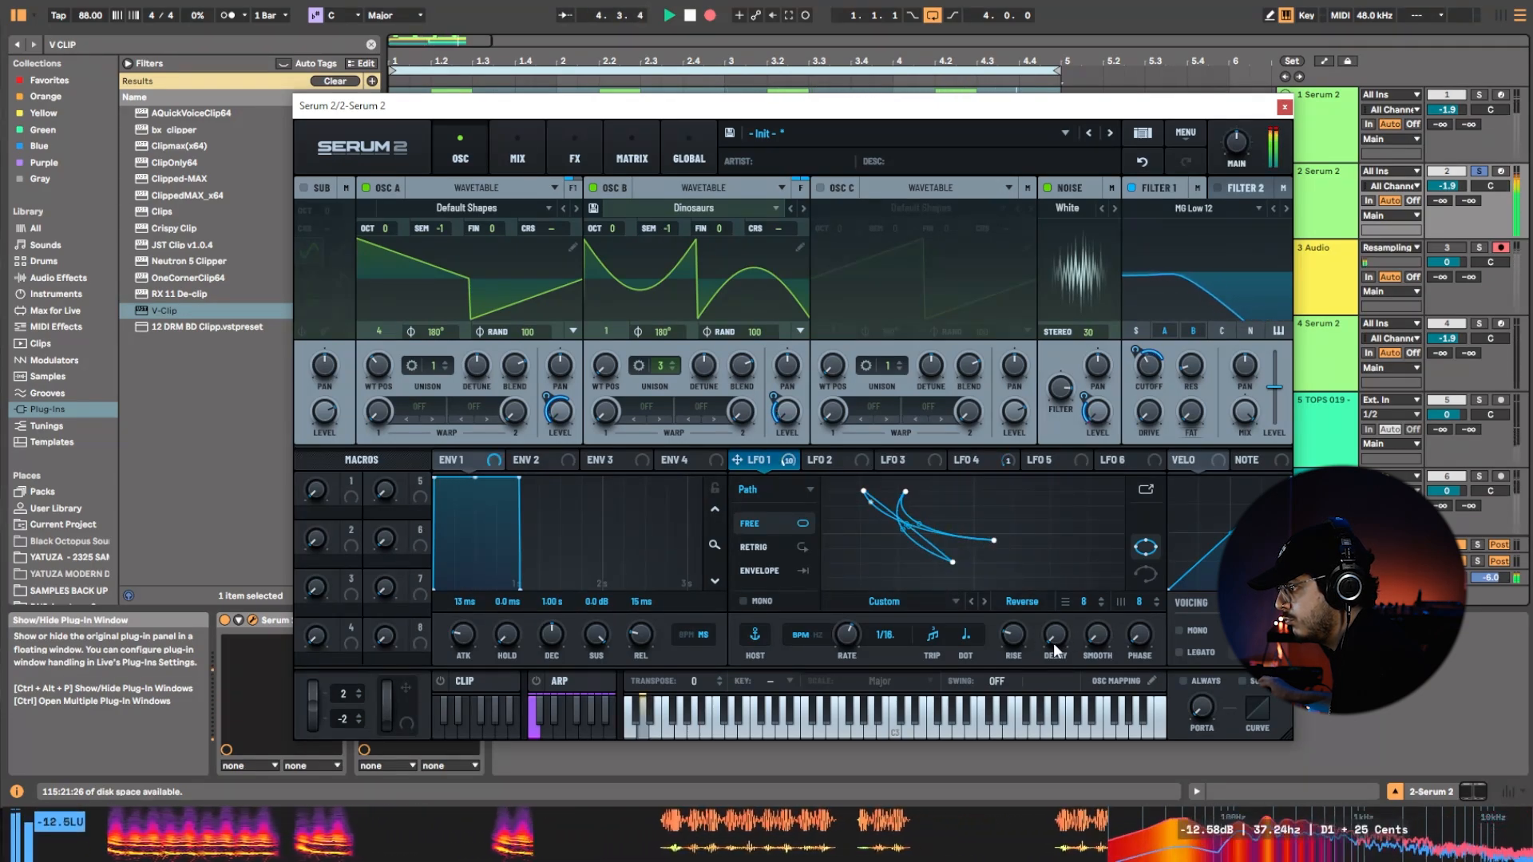
Enable Mono and Legato voicing with always-on portamento, and adjust the portamento time.
{"action": "left_click", "coordinate": [1195, 681]}
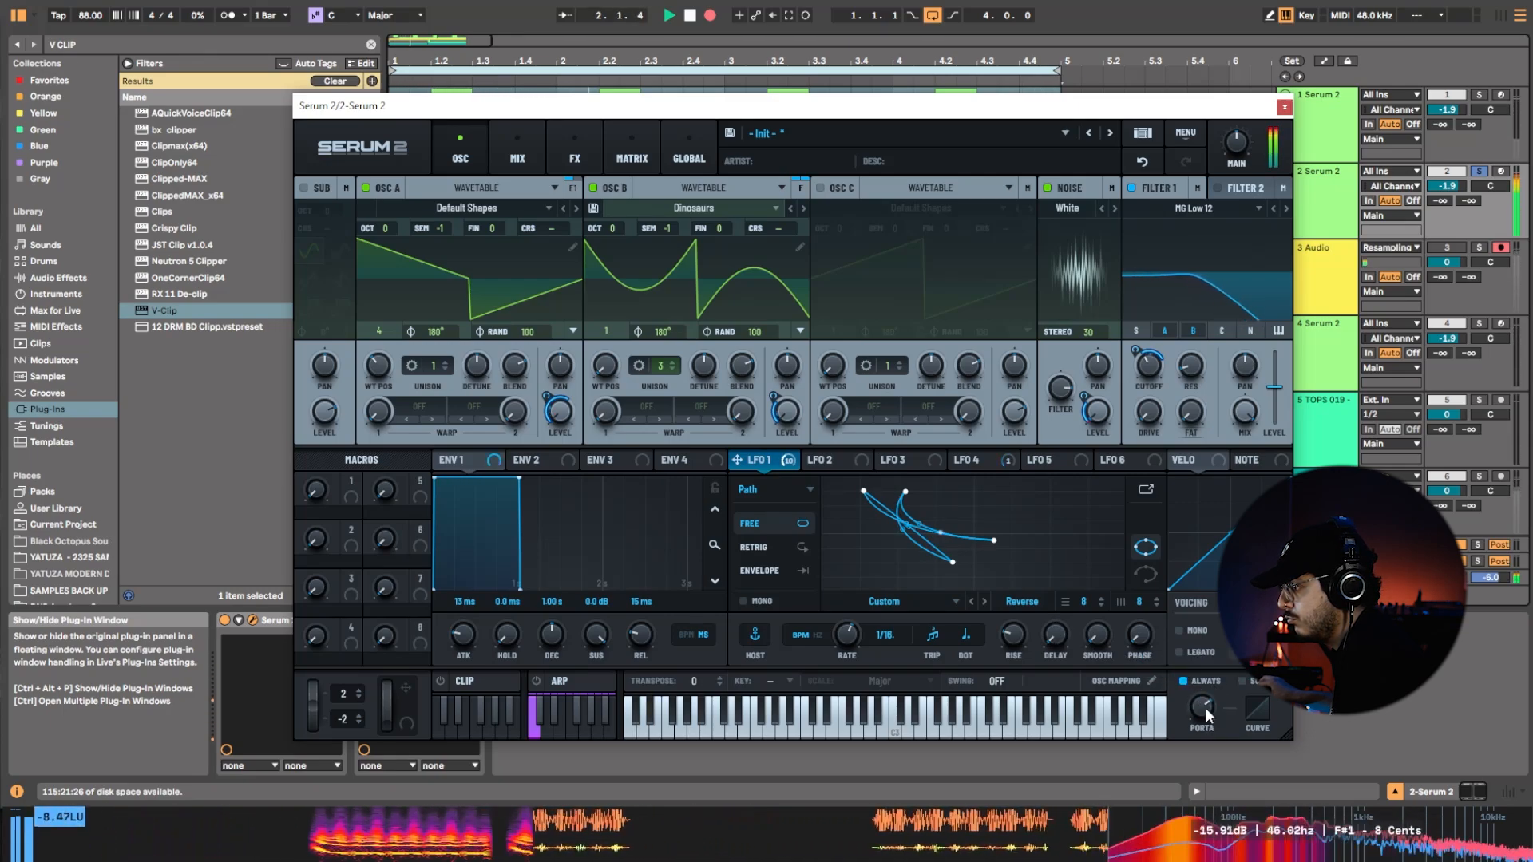
{"action": "left_click", "coordinate": [1181, 652]}
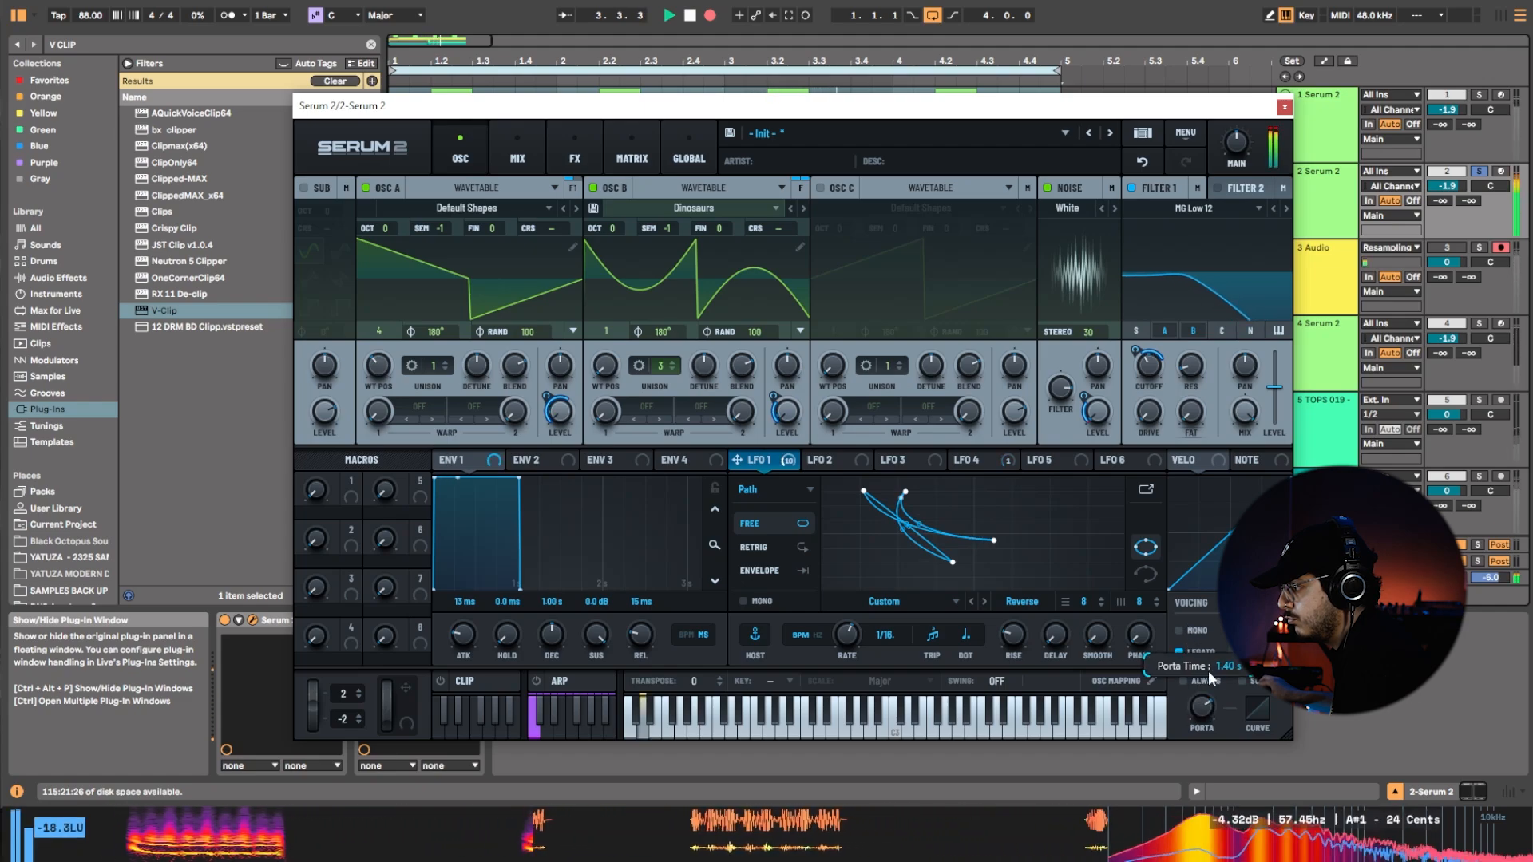
{"action": "left_click", "coordinate": [1179, 630]}
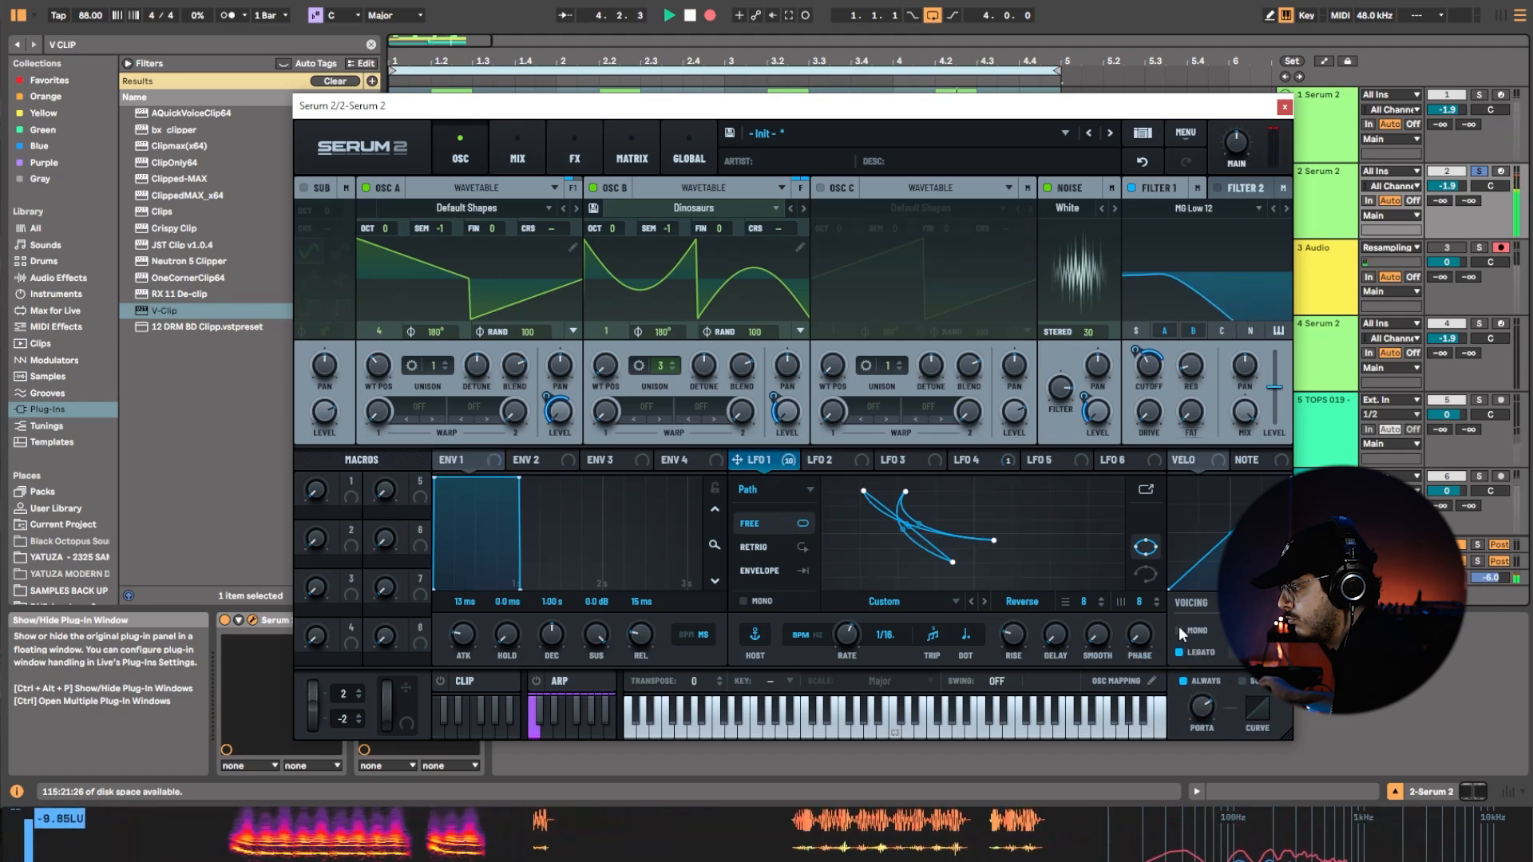
{"action": "left_click", "coordinate": [1184, 680]}
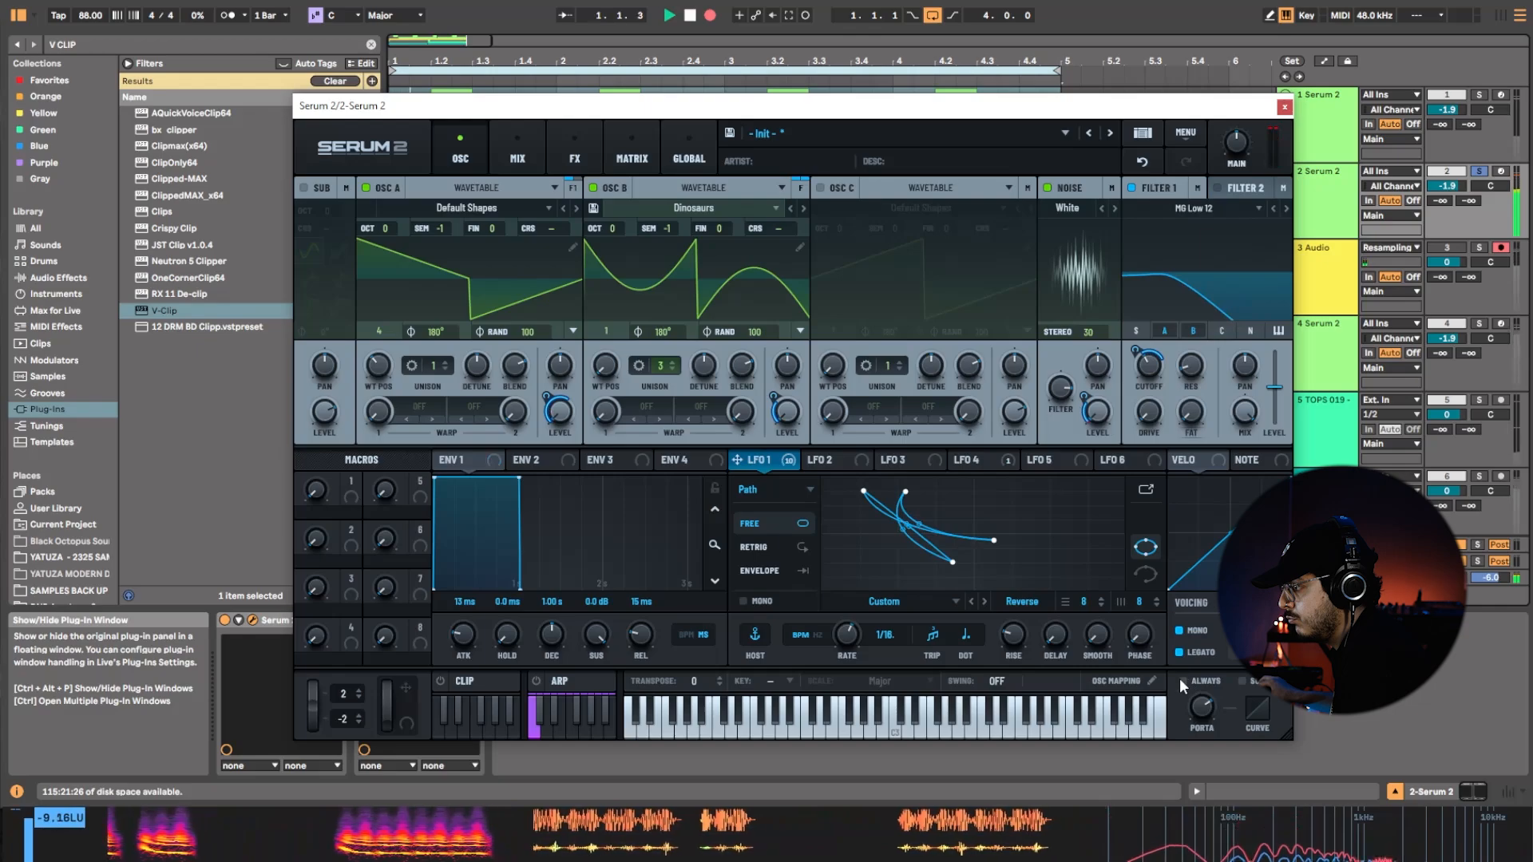
{"action": "left_click", "coordinate": [1182, 680]}
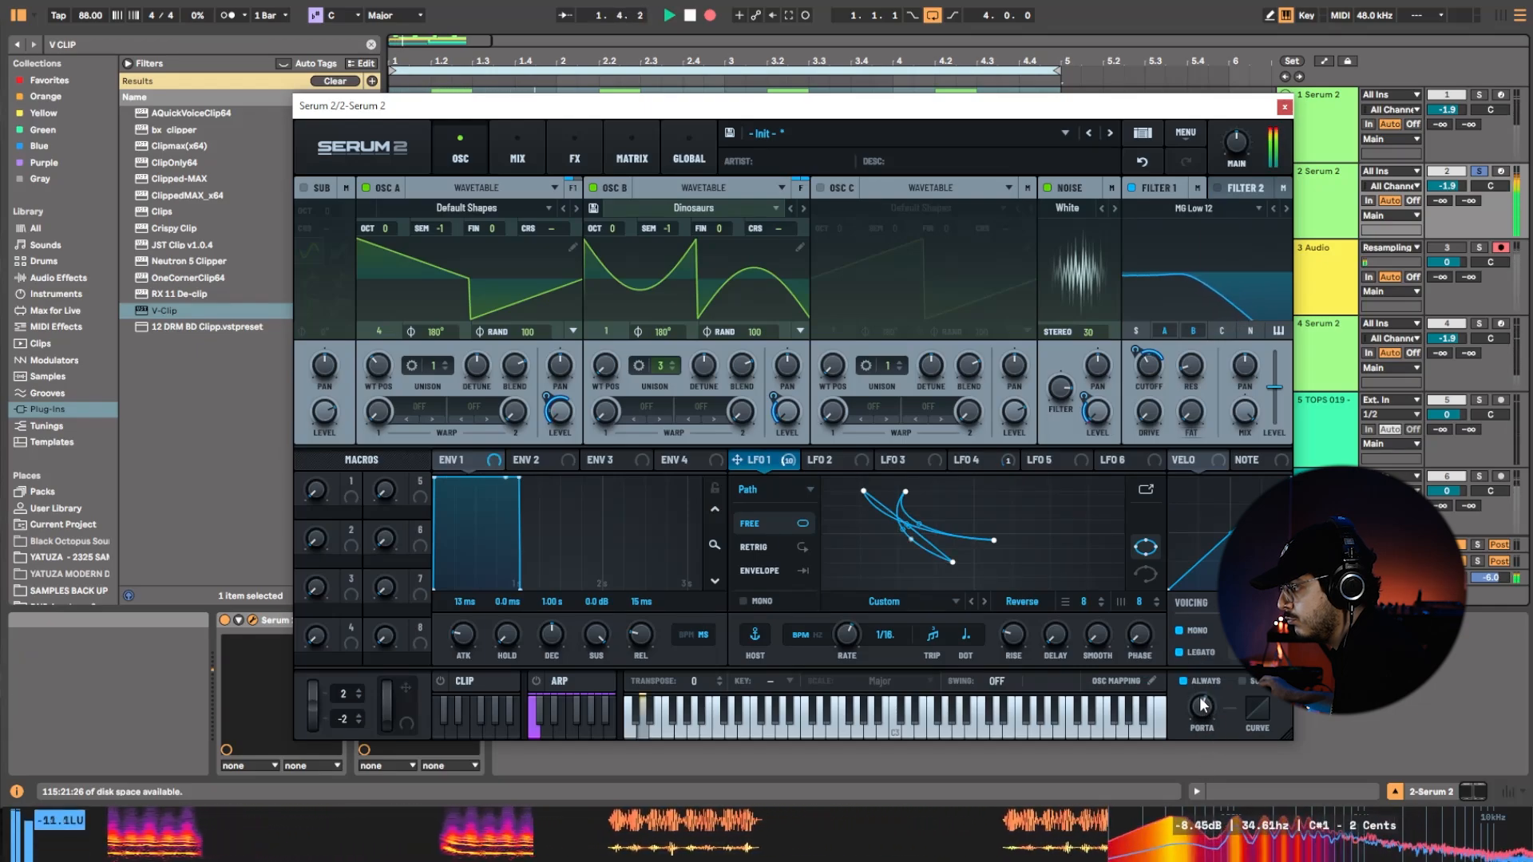
Bend the velocity curve upward and assign velocity to LFO 1's rate, with the rate at 1/4.
{"action": "left_click_drag", "start_coordinate": [1231, 533], "coordinate": [1231, 519]}
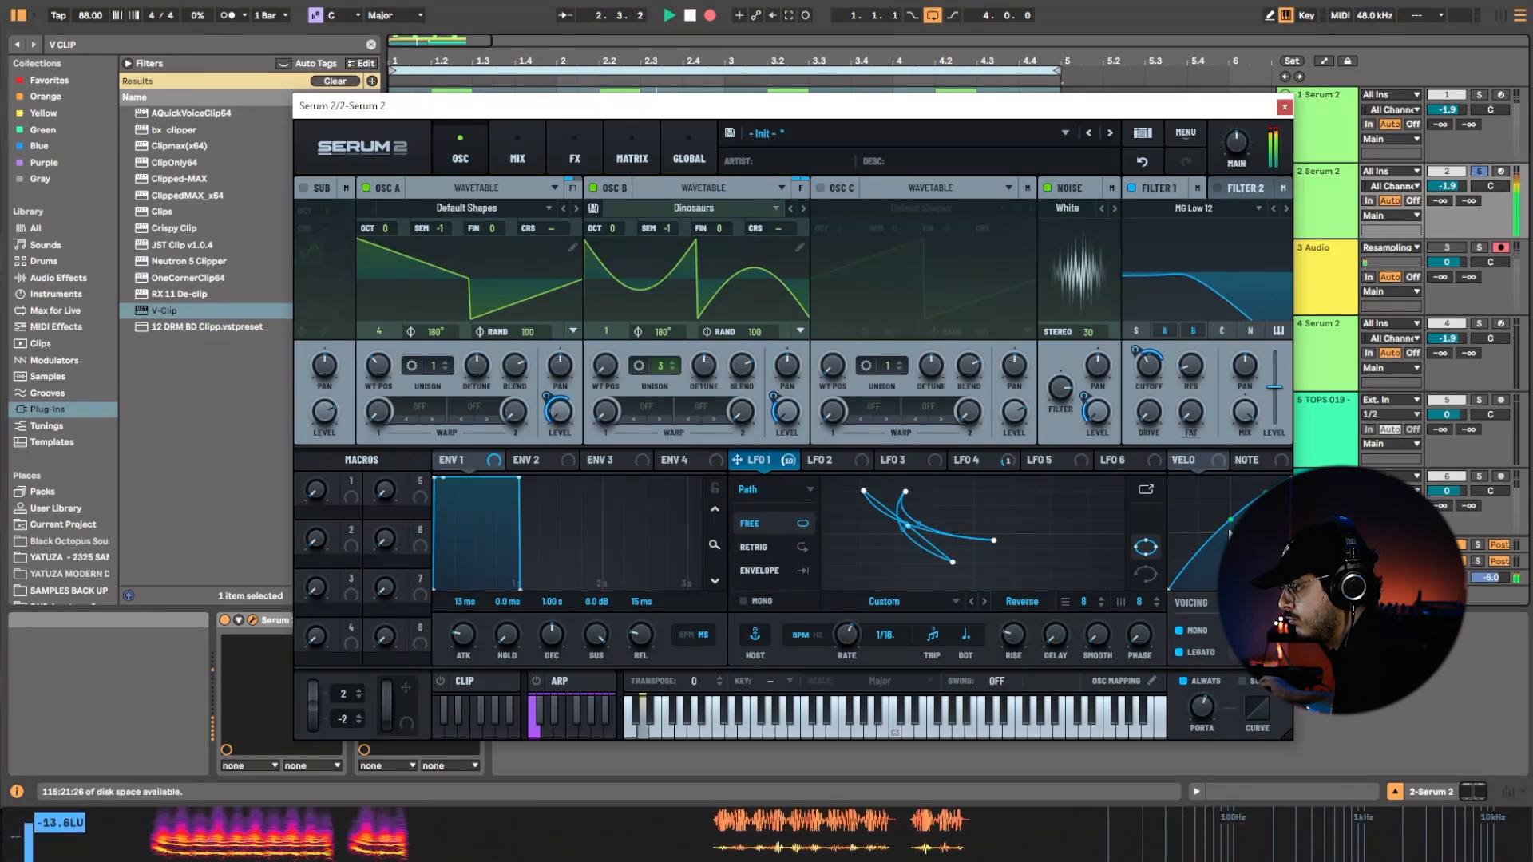
{"action": "left_click_drag", "start_coordinate": [1190, 461], "coordinate": [845, 653]}
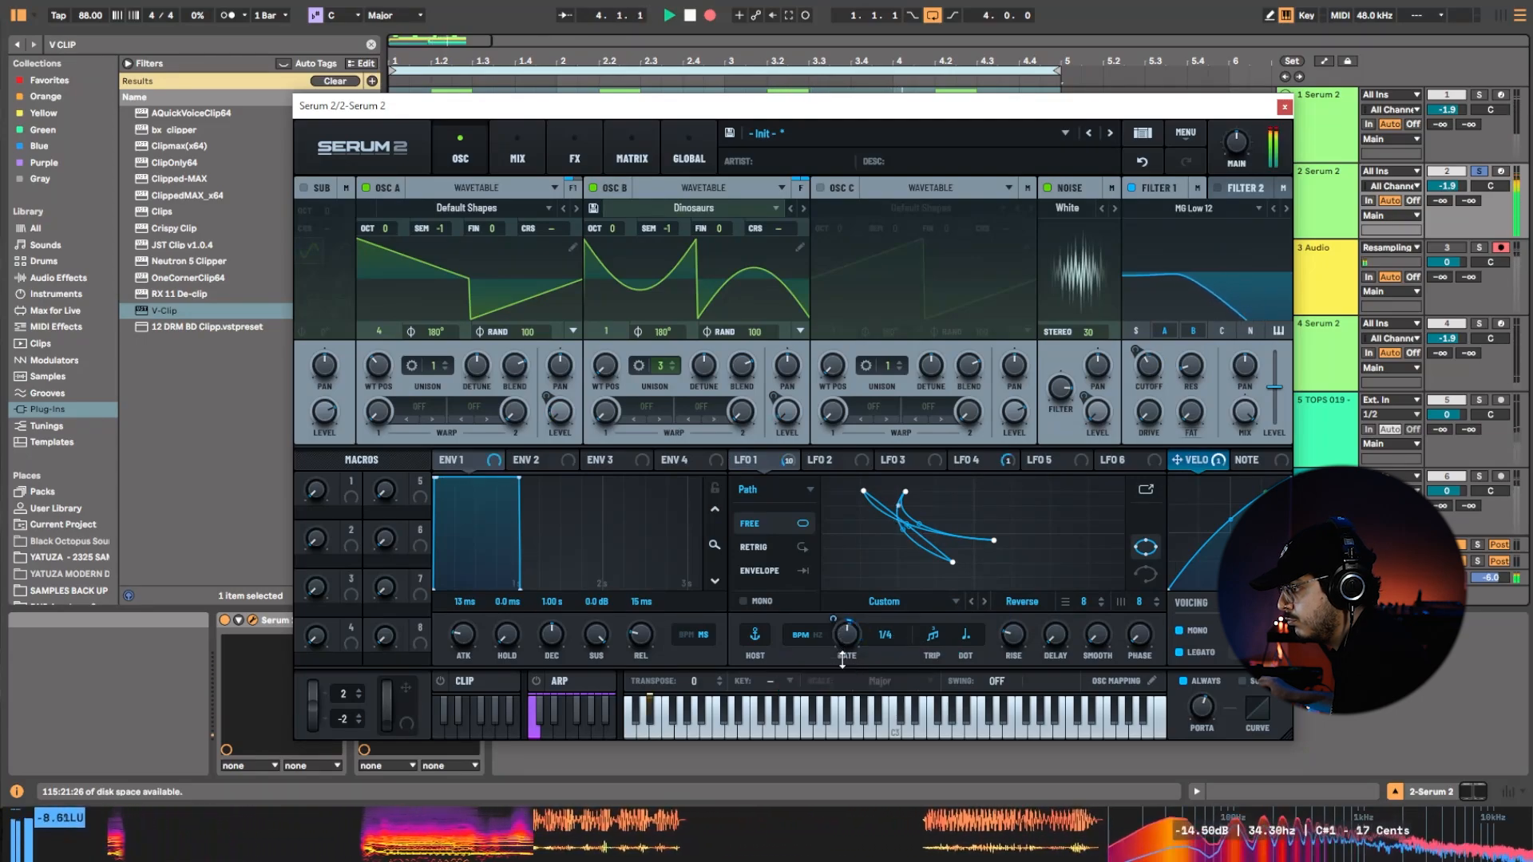
{"action": "left_click", "coordinate": [967, 635]}
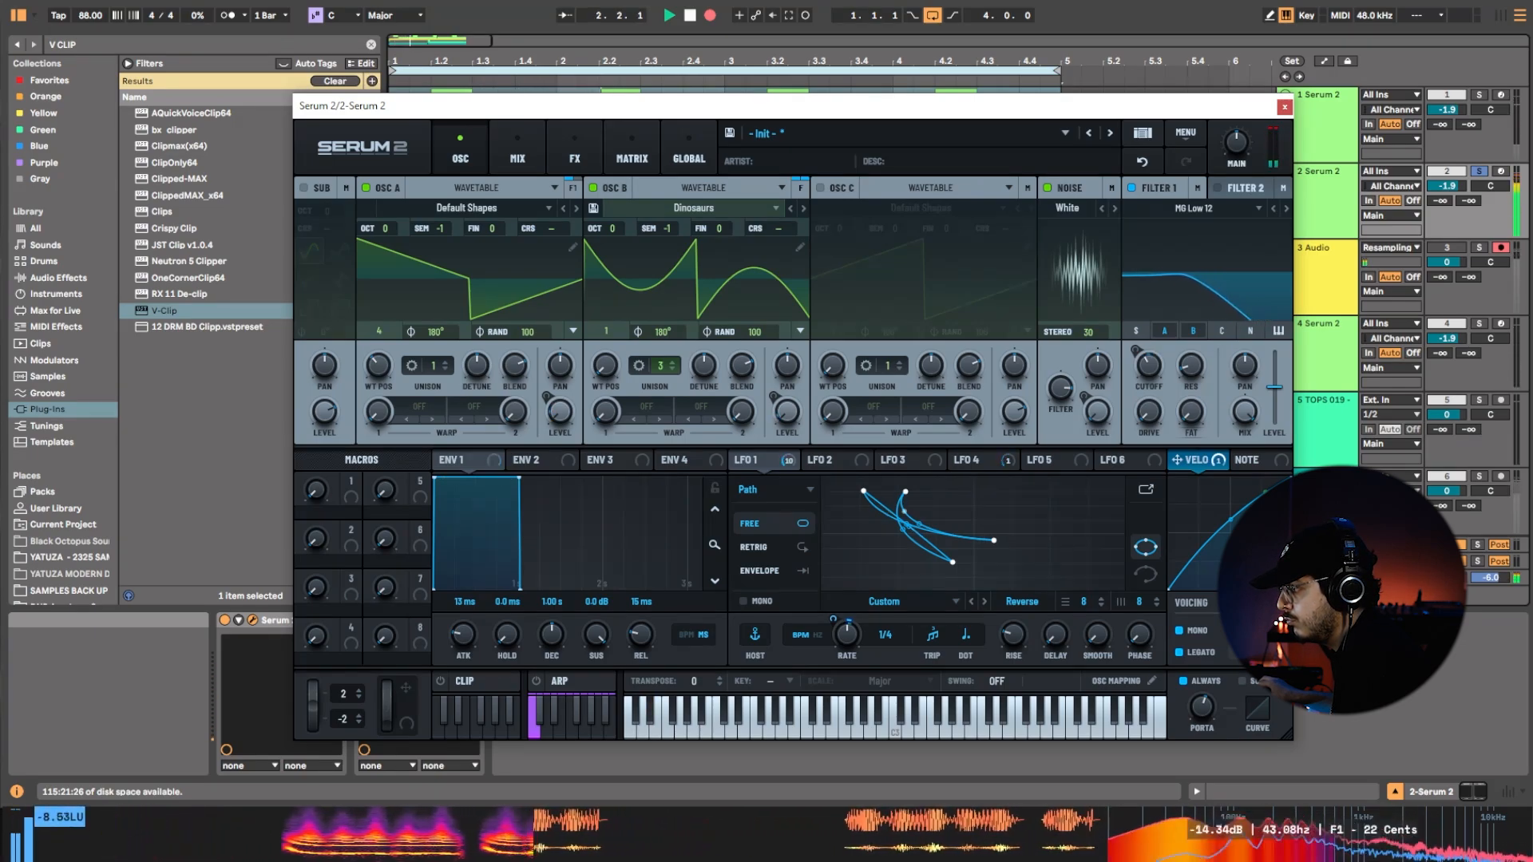
Stop the recording and briefly audition the second track's modified patch.
{"action": "key", "text": "space"}
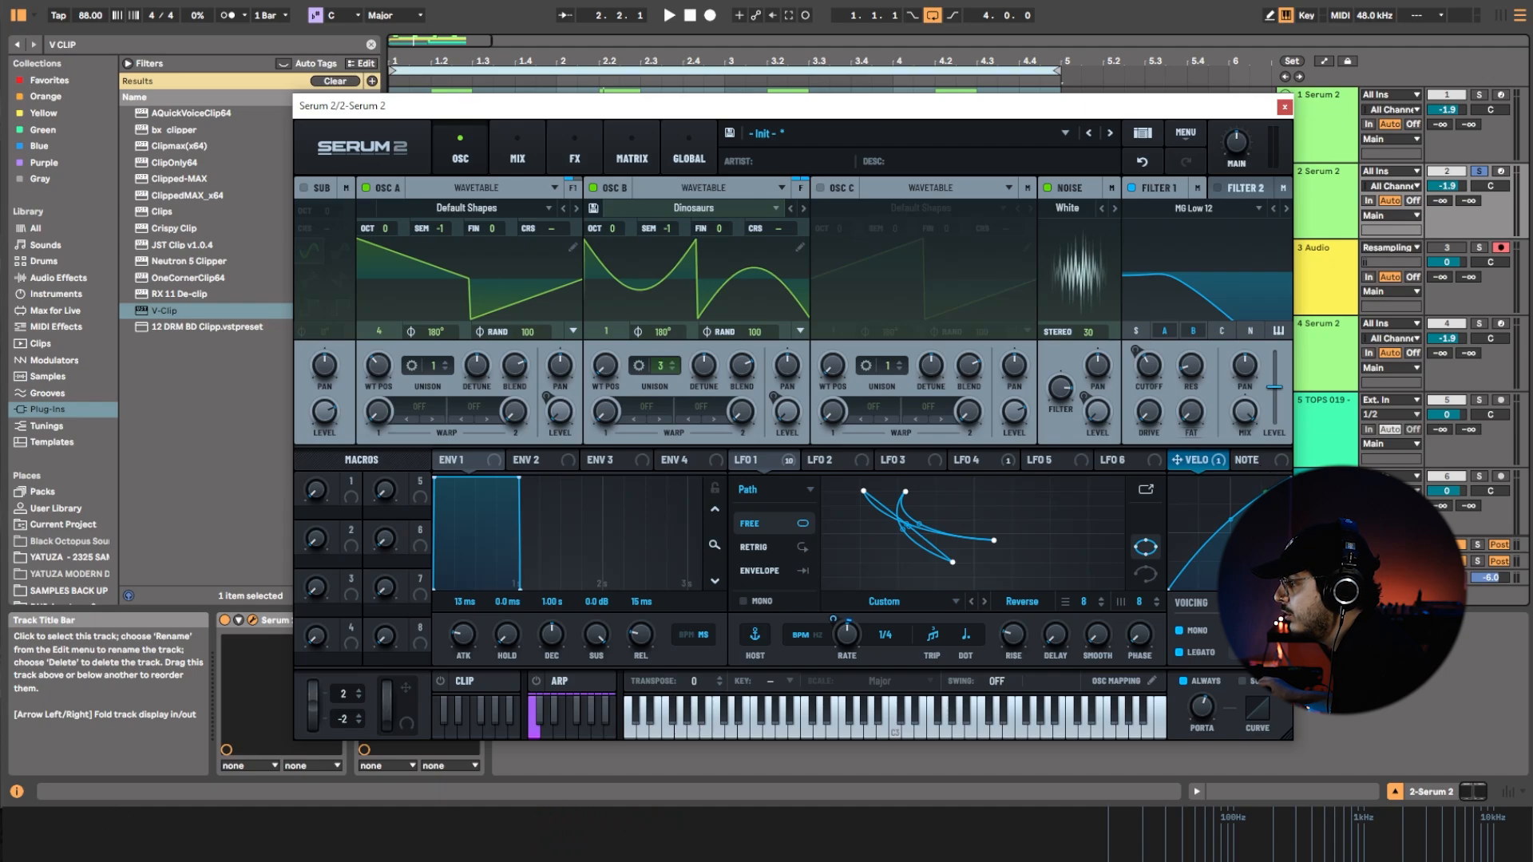
{"action": "key", "text": "space"}
{"action": "key", "text": "space"}
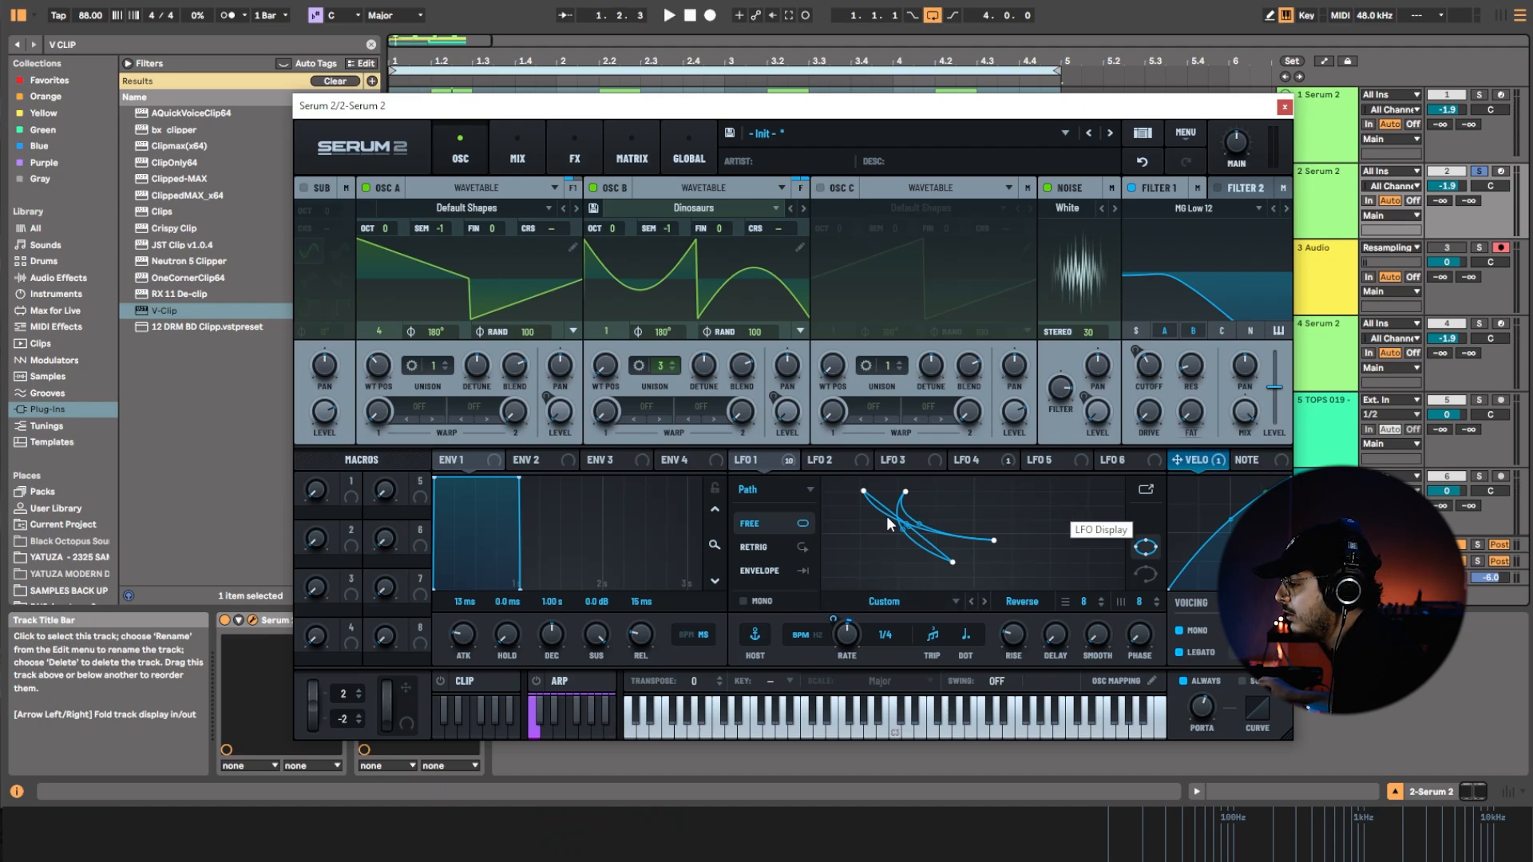
Play the loop and sweep Filter 1's cutoff up and back down.
{"action": "key", "text": "space"}
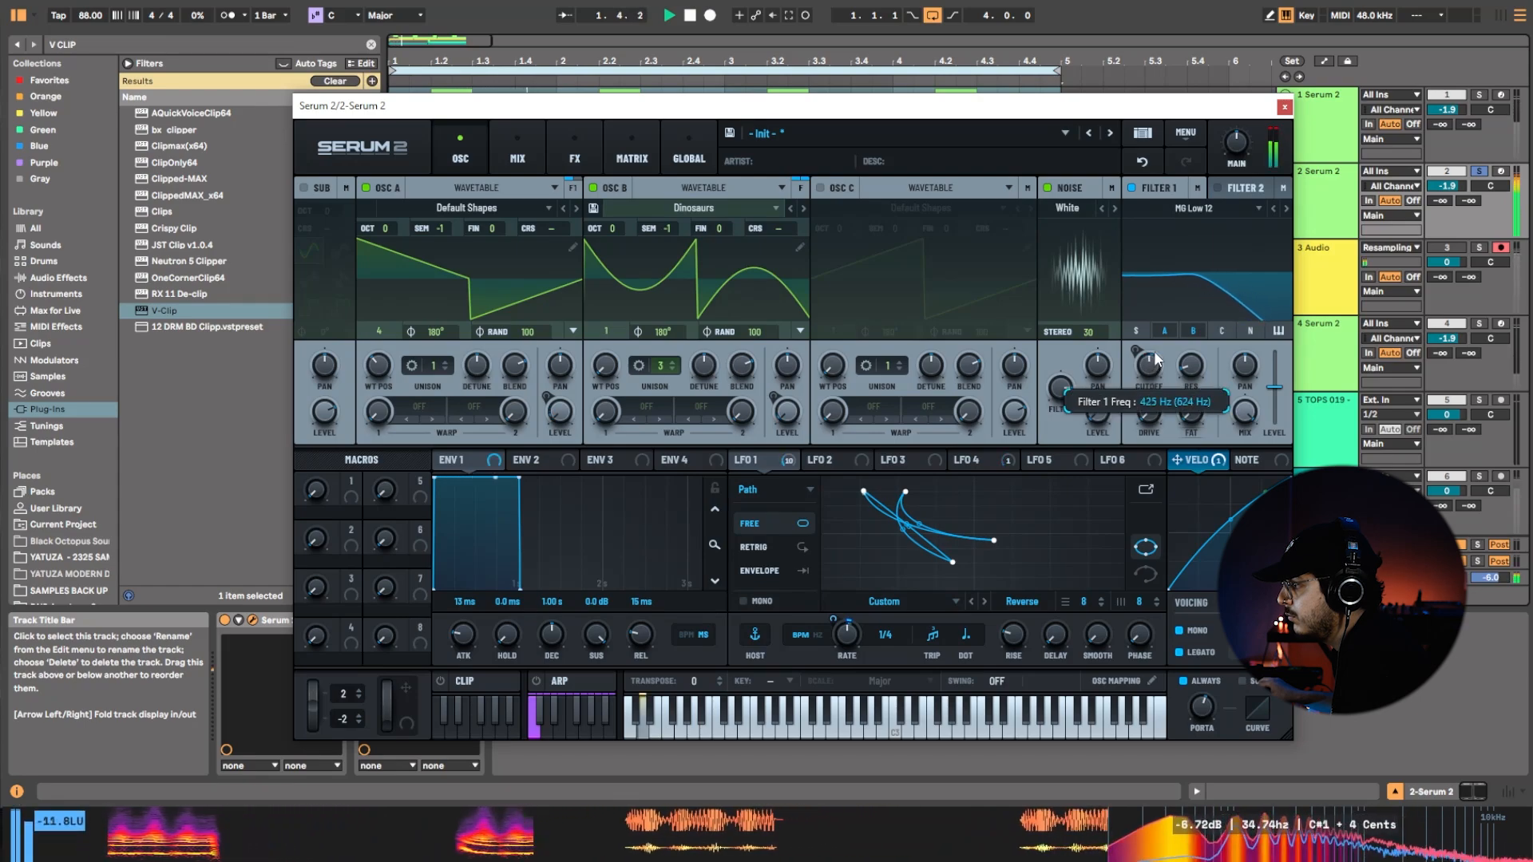
{"action": "left_click_drag", "start_coordinate": [1156, 359], "coordinate": [1185, 316]}
{"action": "left_click", "coordinate": [1193, 331]}
{"action": "mouse_move", "coordinate": [1154, 365]}
{"action": "left_mouse_down"}
{"action": "mouse_move", "coordinate": [1162, 470]}
{"action": "mouse_move", "coordinate": [1159, 390]}
{"action": "left_mouse_up"}
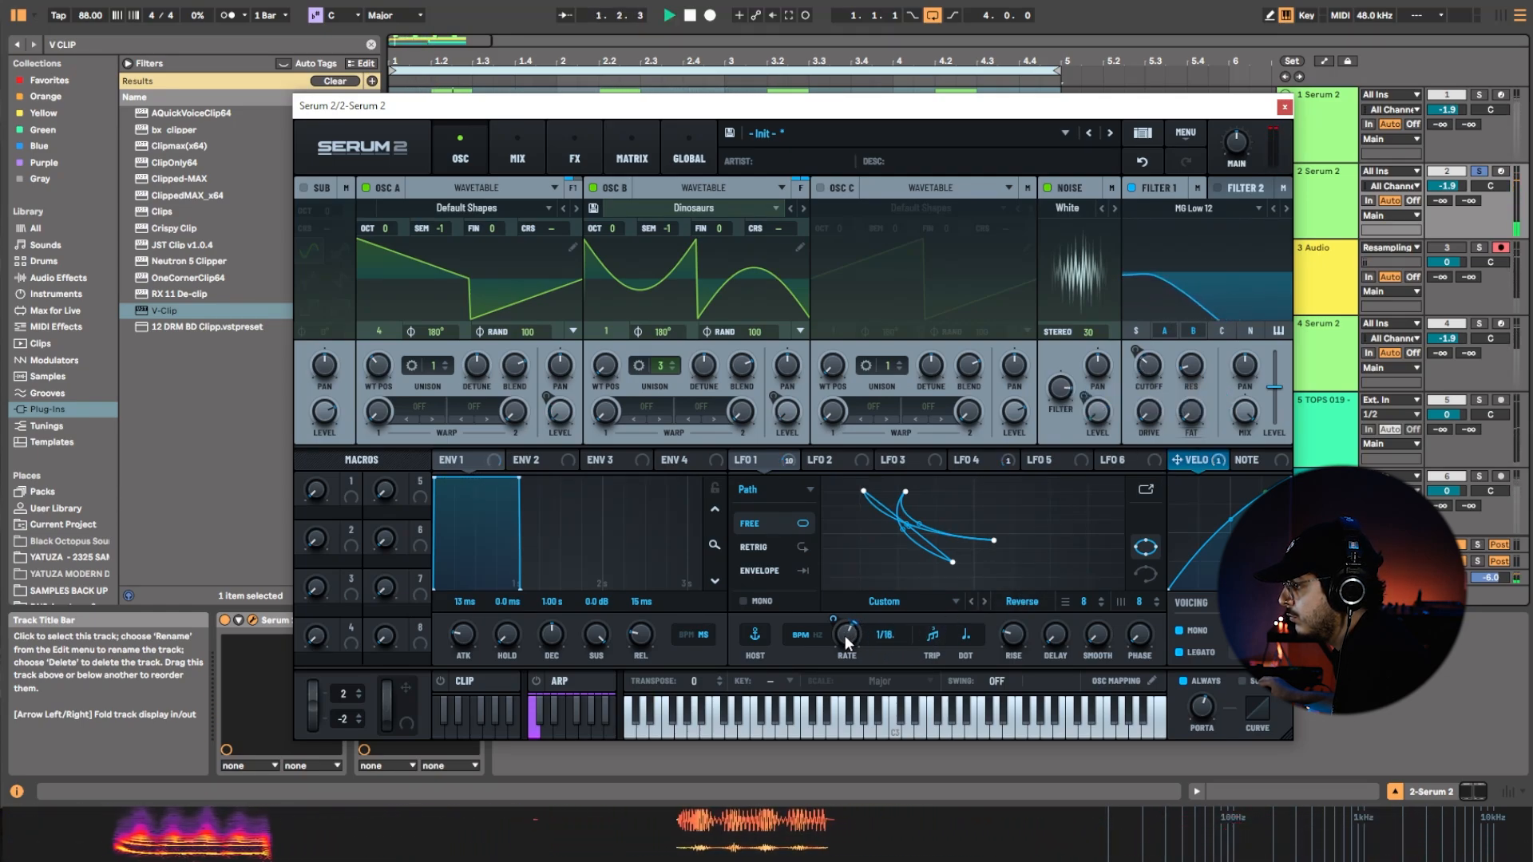
Set LFO 1's rate to triplet 1/4, spread its path points wider apart, and stop playback.
{"action": "left_click_drag", "start_coordinate": [845, 636], "coordinate": [842, 642]}
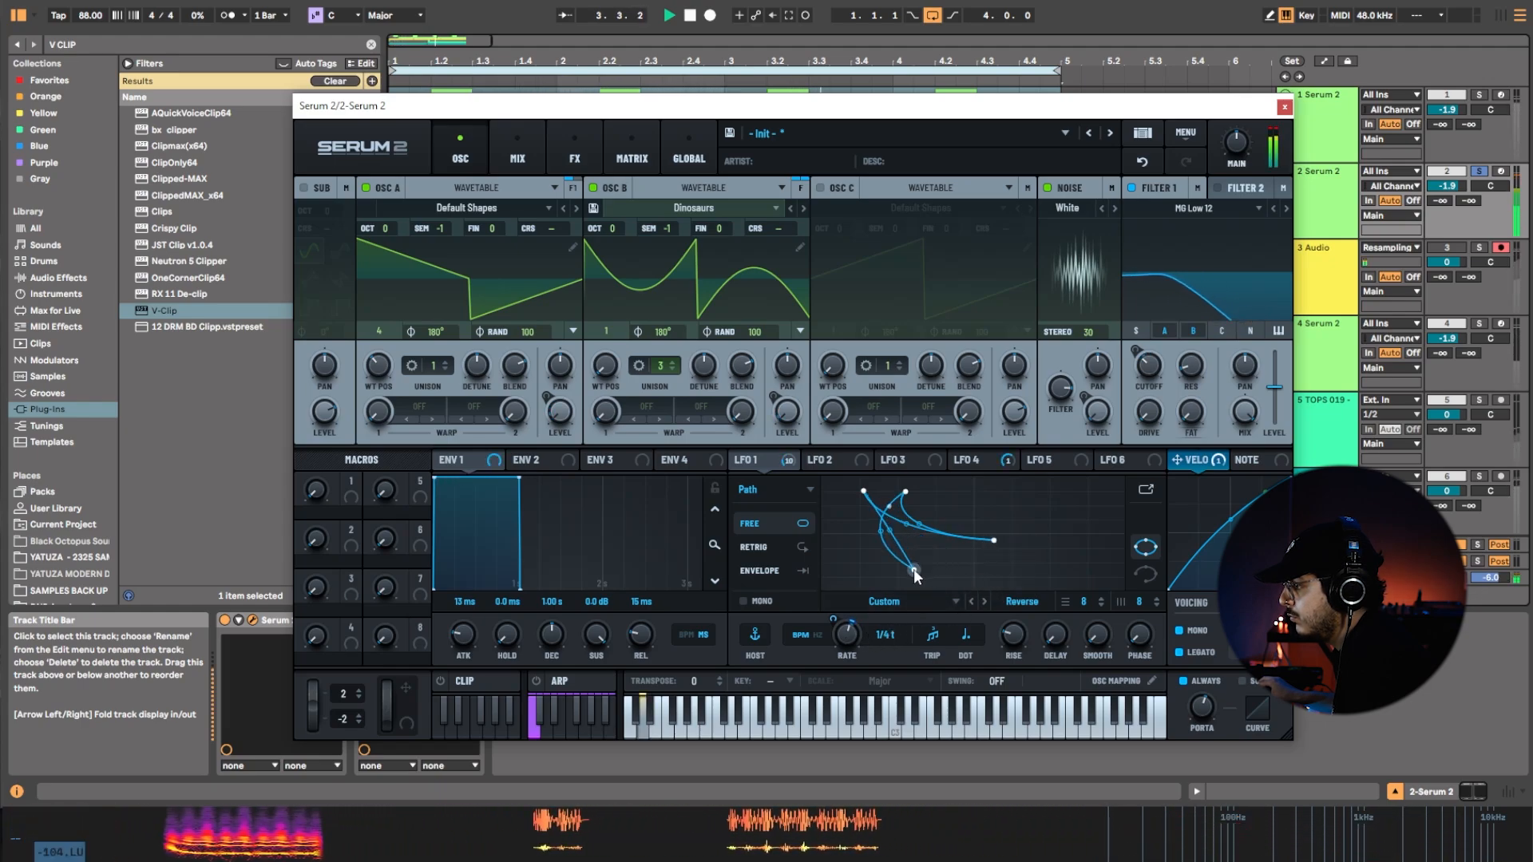
{"action": "left_click_drag", "start_coordinate": [908, 501], "coordinate": [987, 481]}
{"action": "left_click_drag", "start_coordinate": [1005, 548], "coordinate": [1053, 549]}
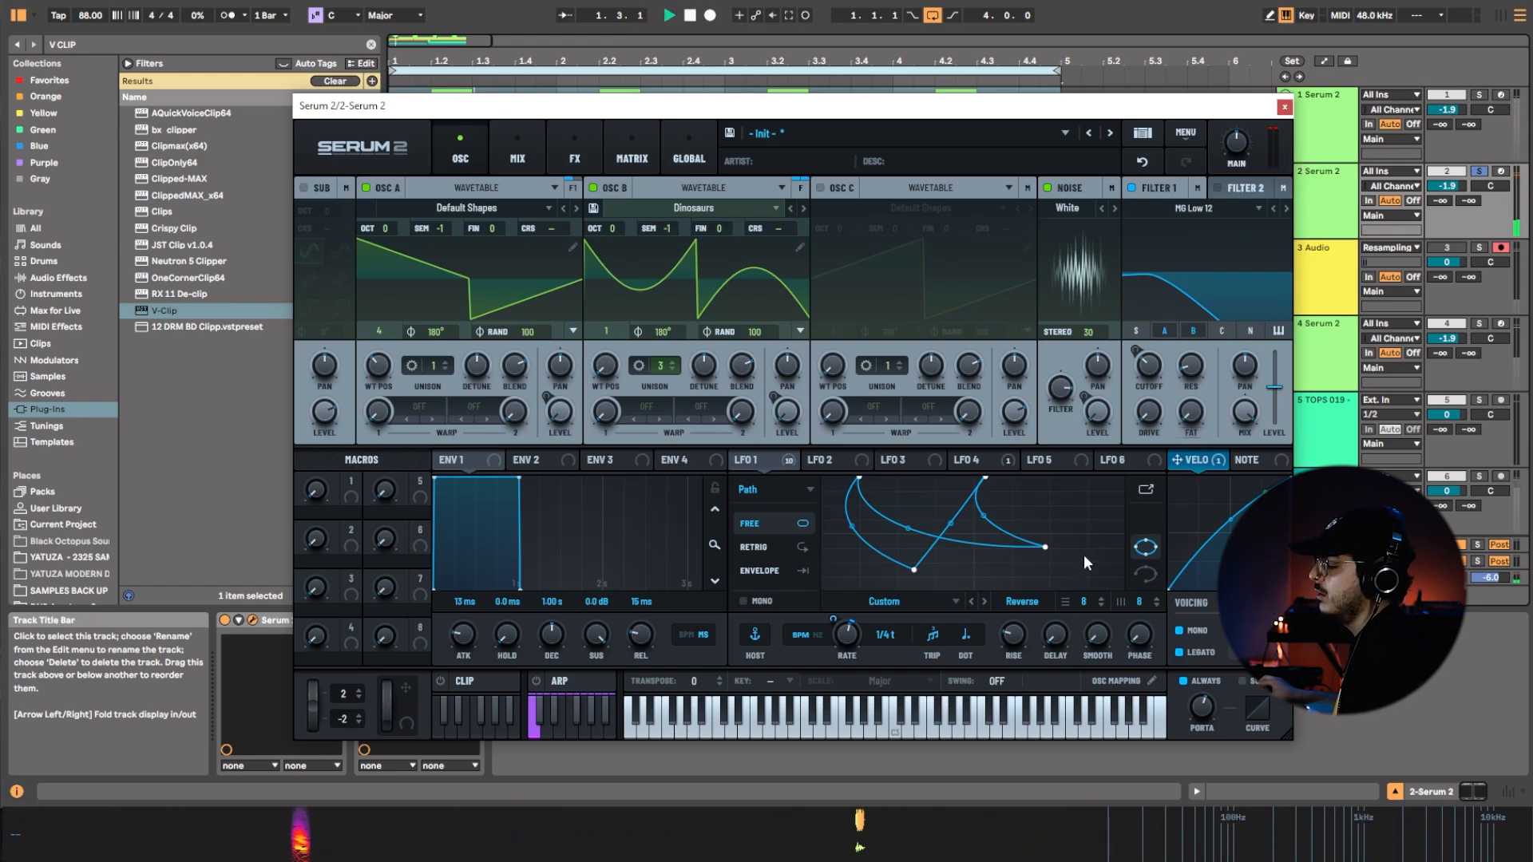
{"action": "key", "text": "space"}
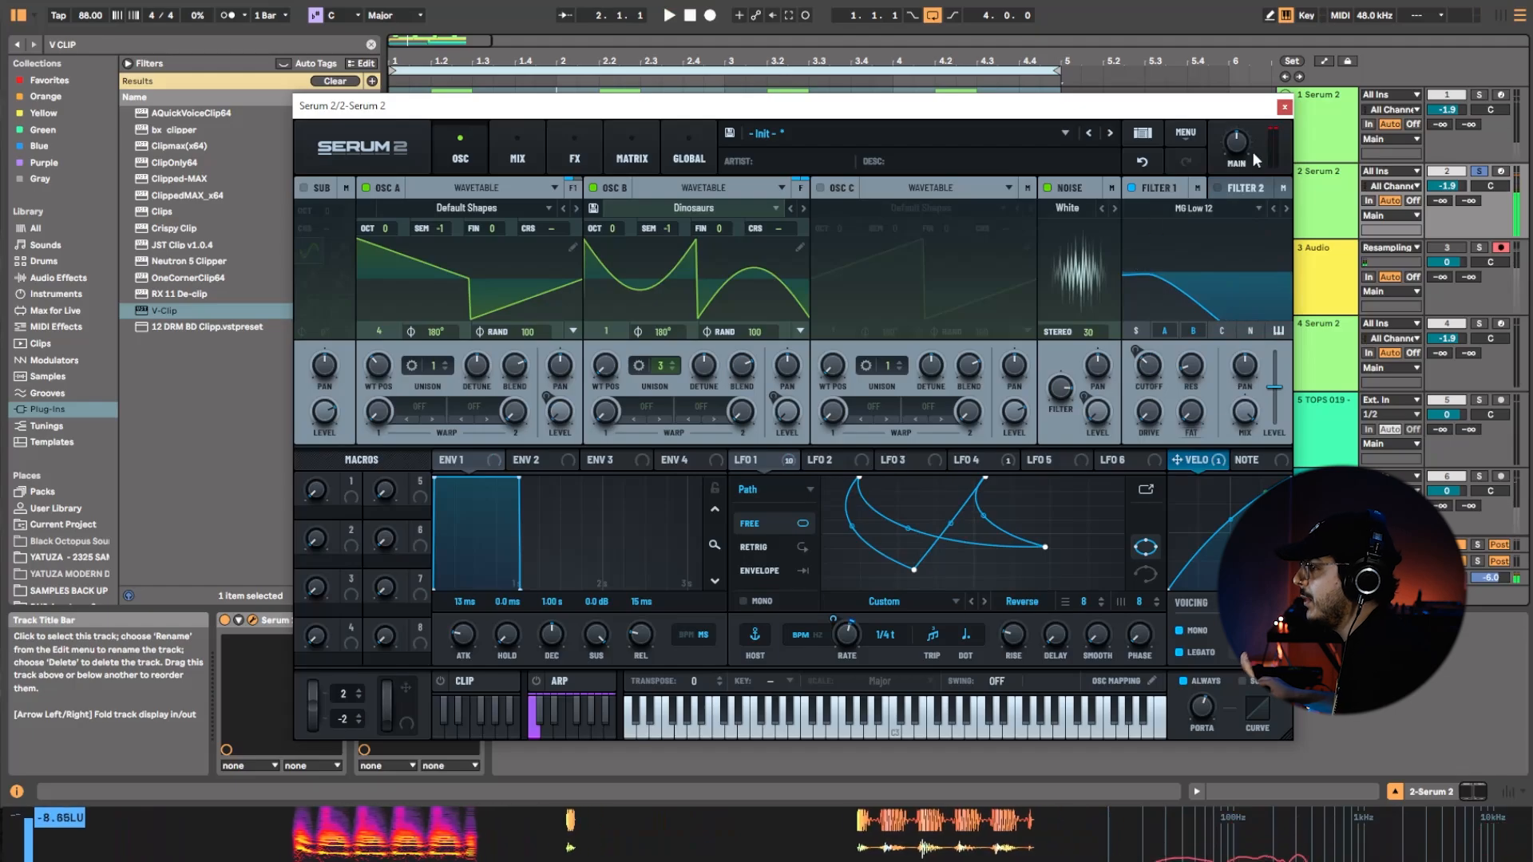
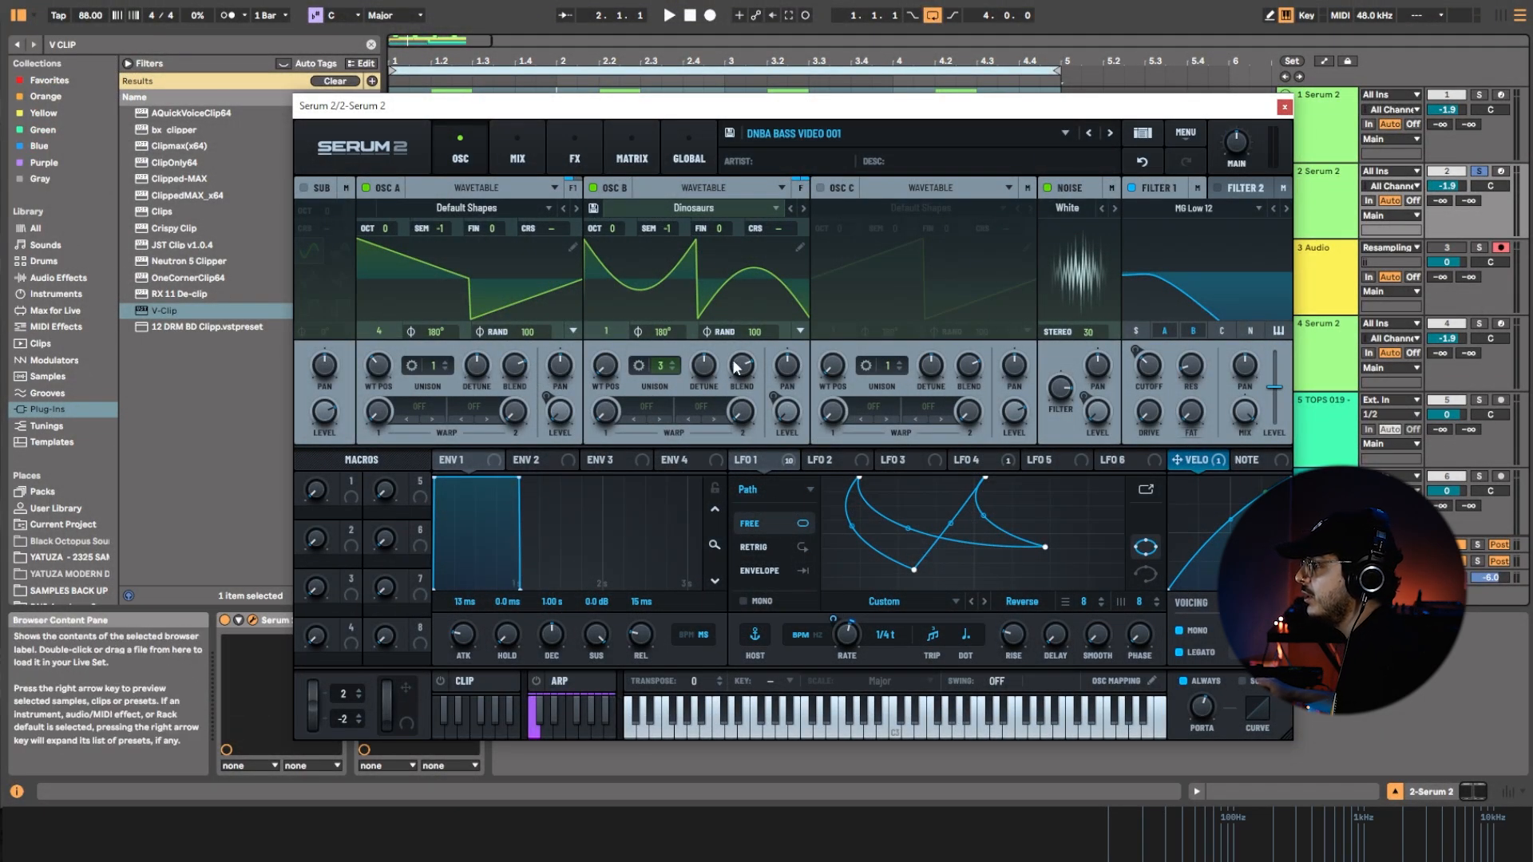
Close the synth window, insert an audio track below the second Serum 2 track, and deactivate all three Serum 2 tracks.
{"action": "left_click", "coordinate": [1285, 106]}
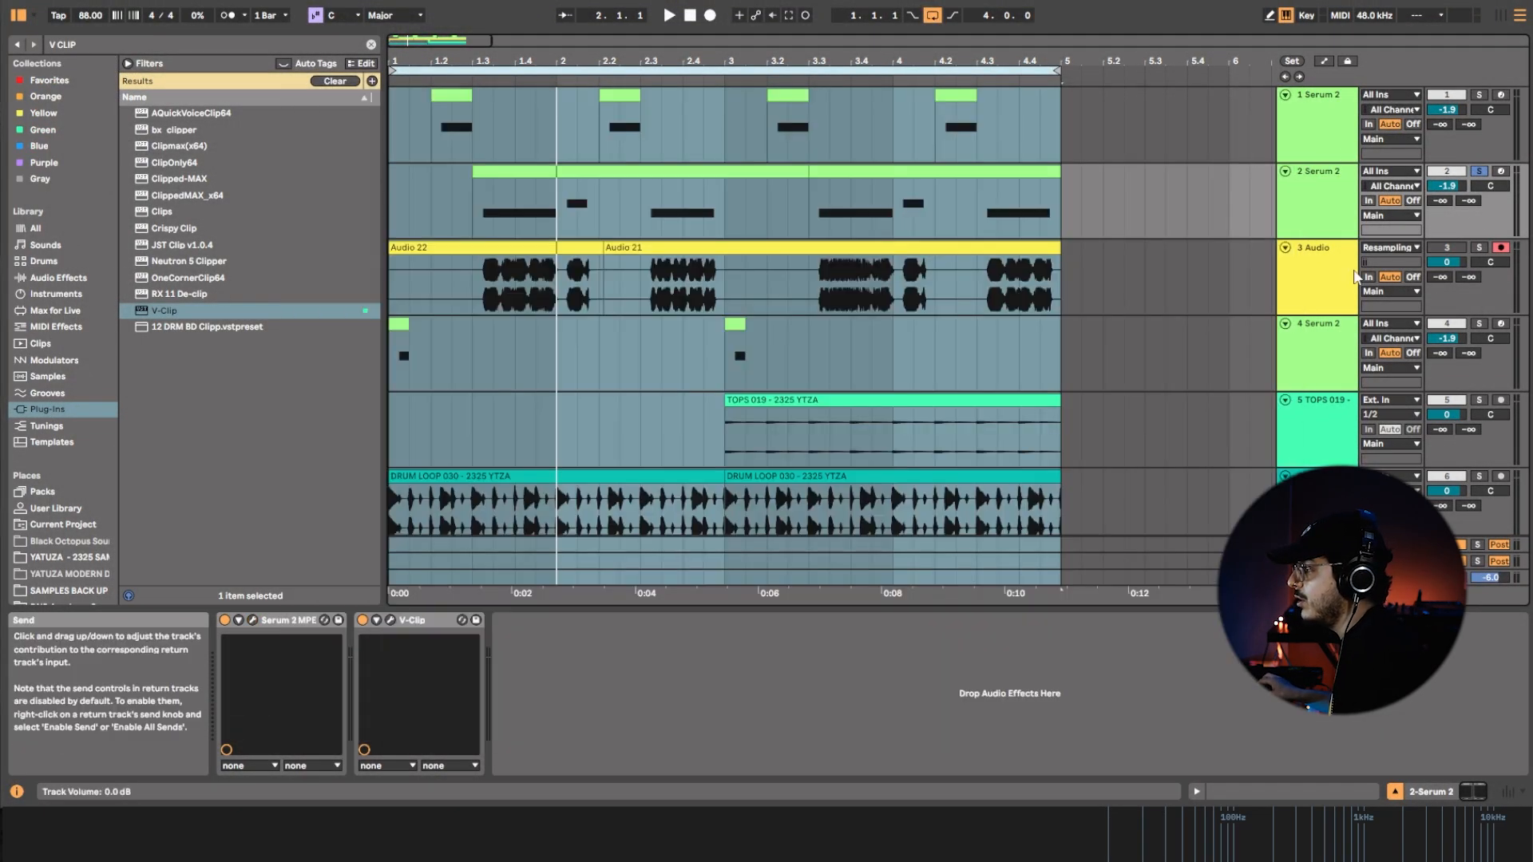
{"action": "right_click", "coordinate": [1331, 224]}
{"action": "left_click", "coordinate": [1375, 365]}
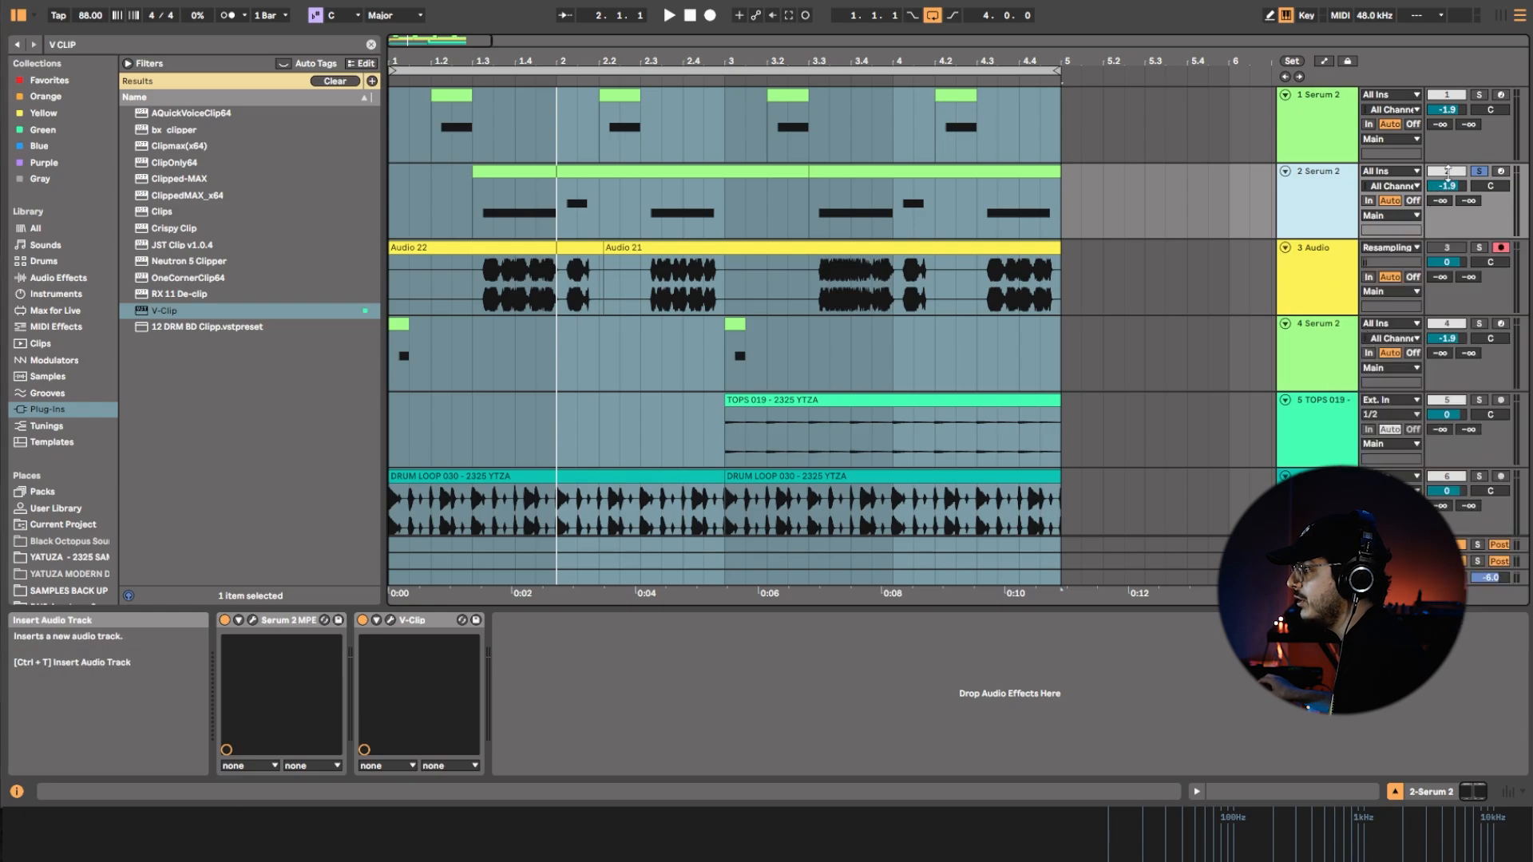
{"action": "left_click_drag", "start_coordinate": [945, 61], "coordinate": [946, 46]}
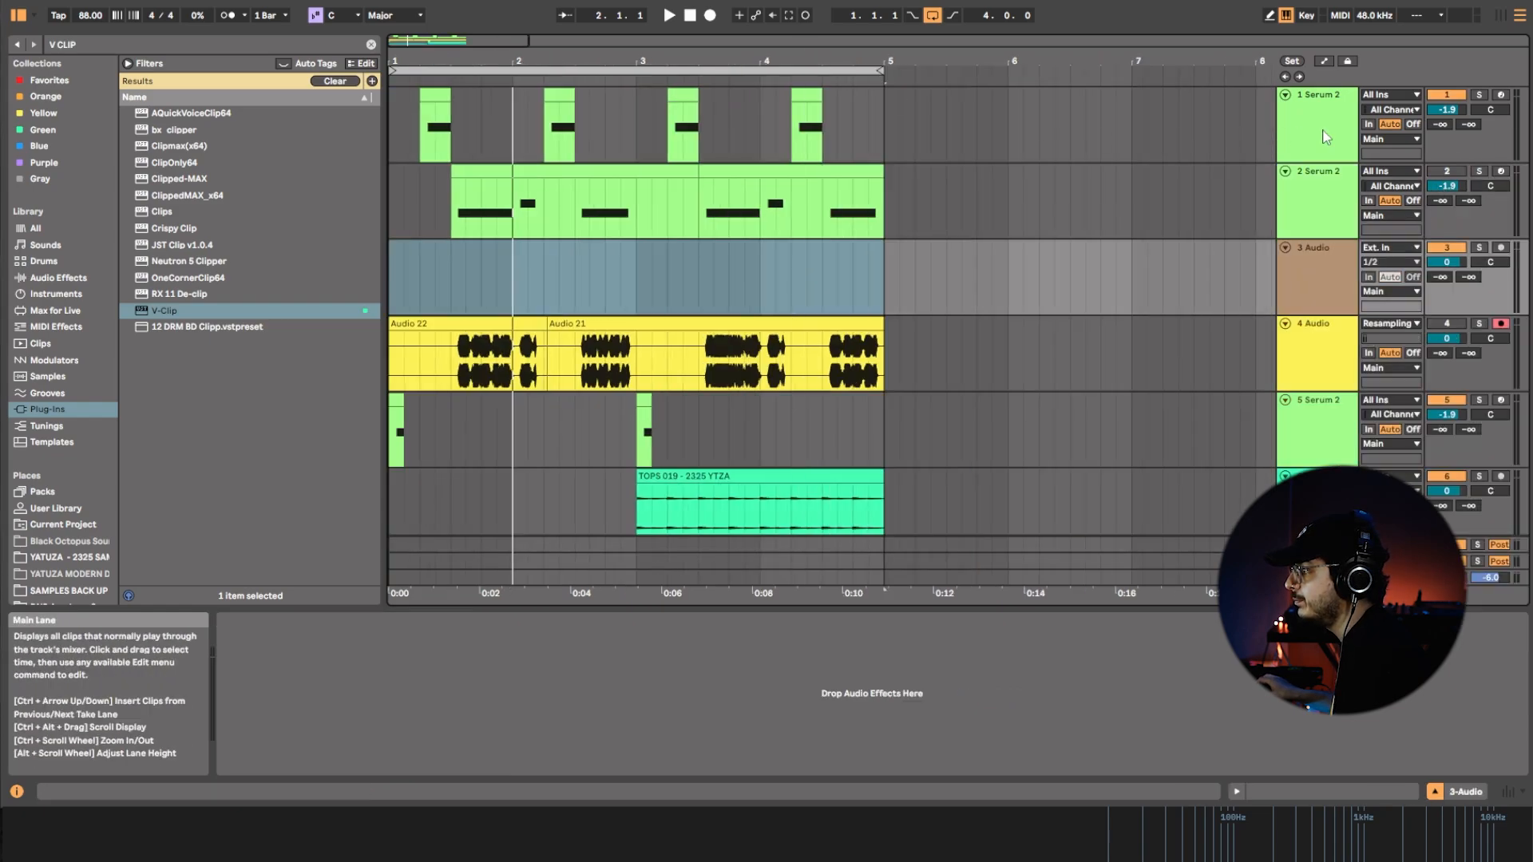
{"action": "left_click", "coordinate": [1447, 95]}
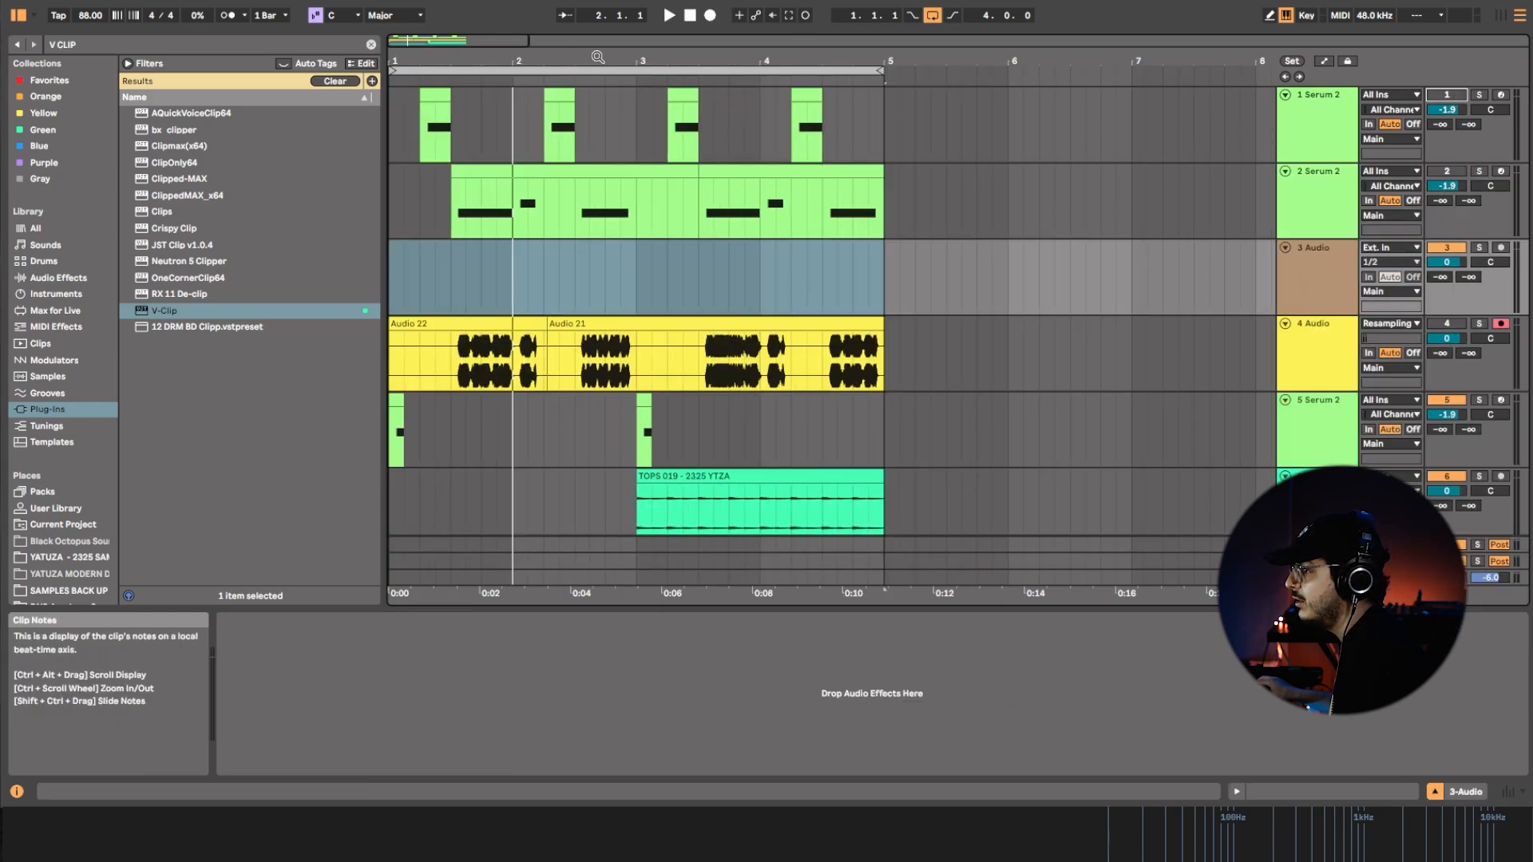
{"action": "left_click_drag", "start_coordinate": [599, 59], "coordinate": [599, 56]}
{"action": "left_click", "coordinate": [1461, 408]}
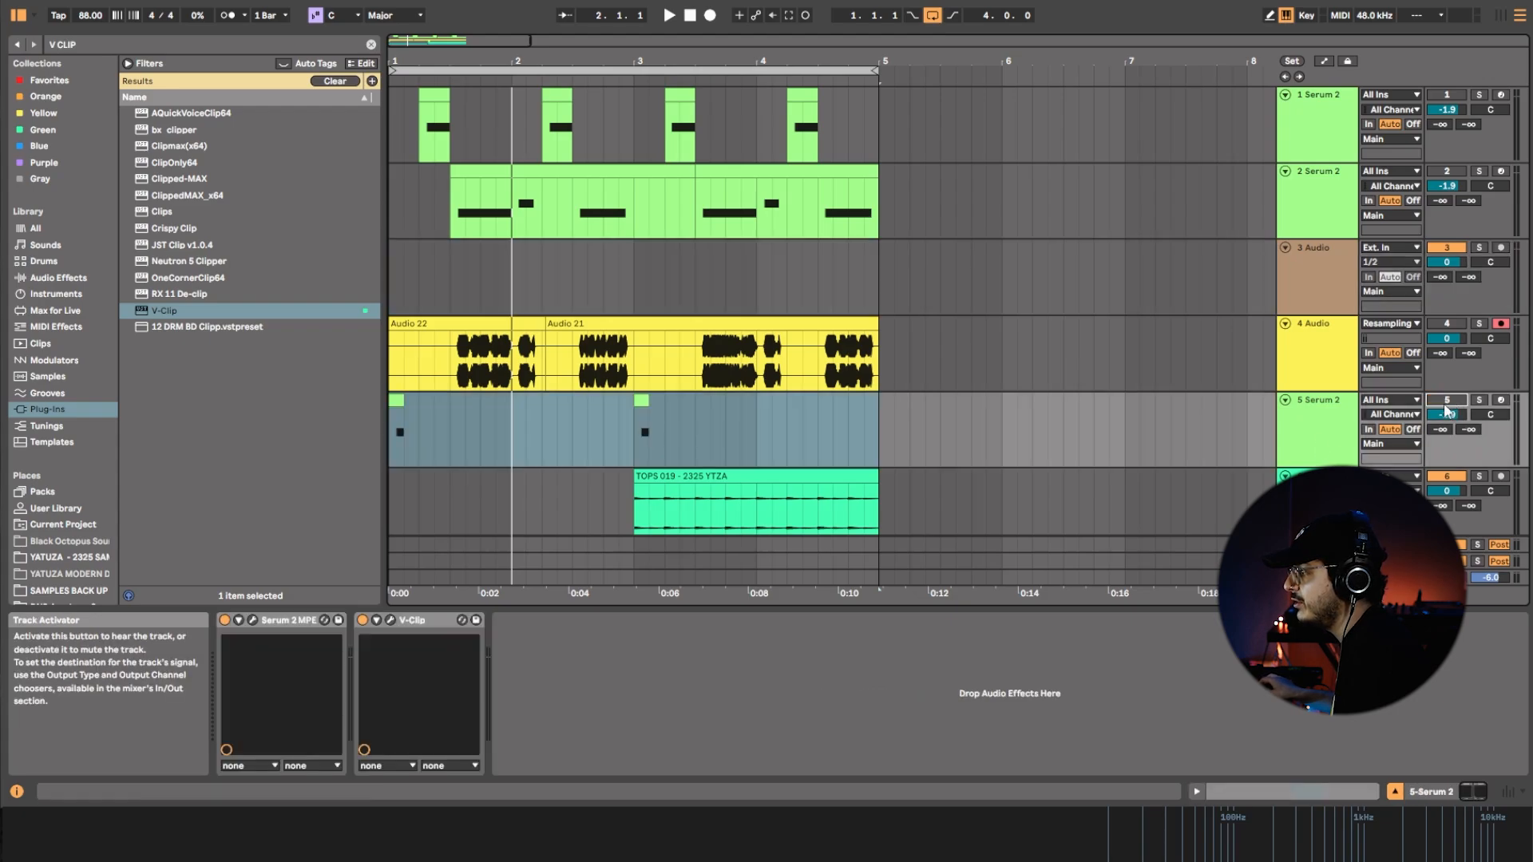
Insert an audio track below the resampling track and move the Audio 21 recording onto it, extended to start at bar 1.
{"action": "left_click", "coordinate": [530, 323]}
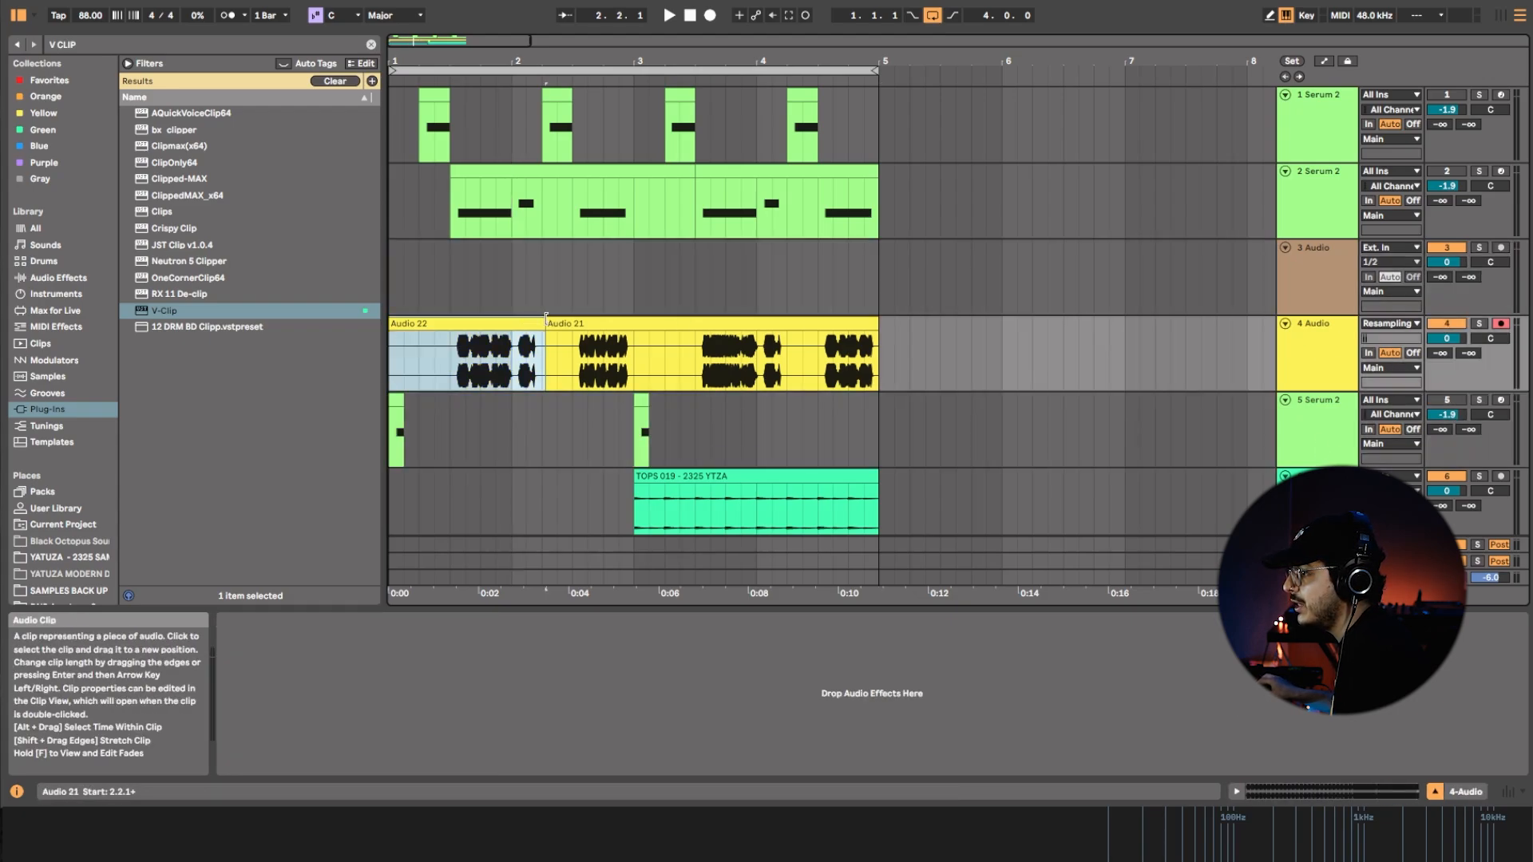
{"action": "right_click", "coordinate": [1412, 362]}
{"action": "right_click", "coordinate": [1295, 358]}
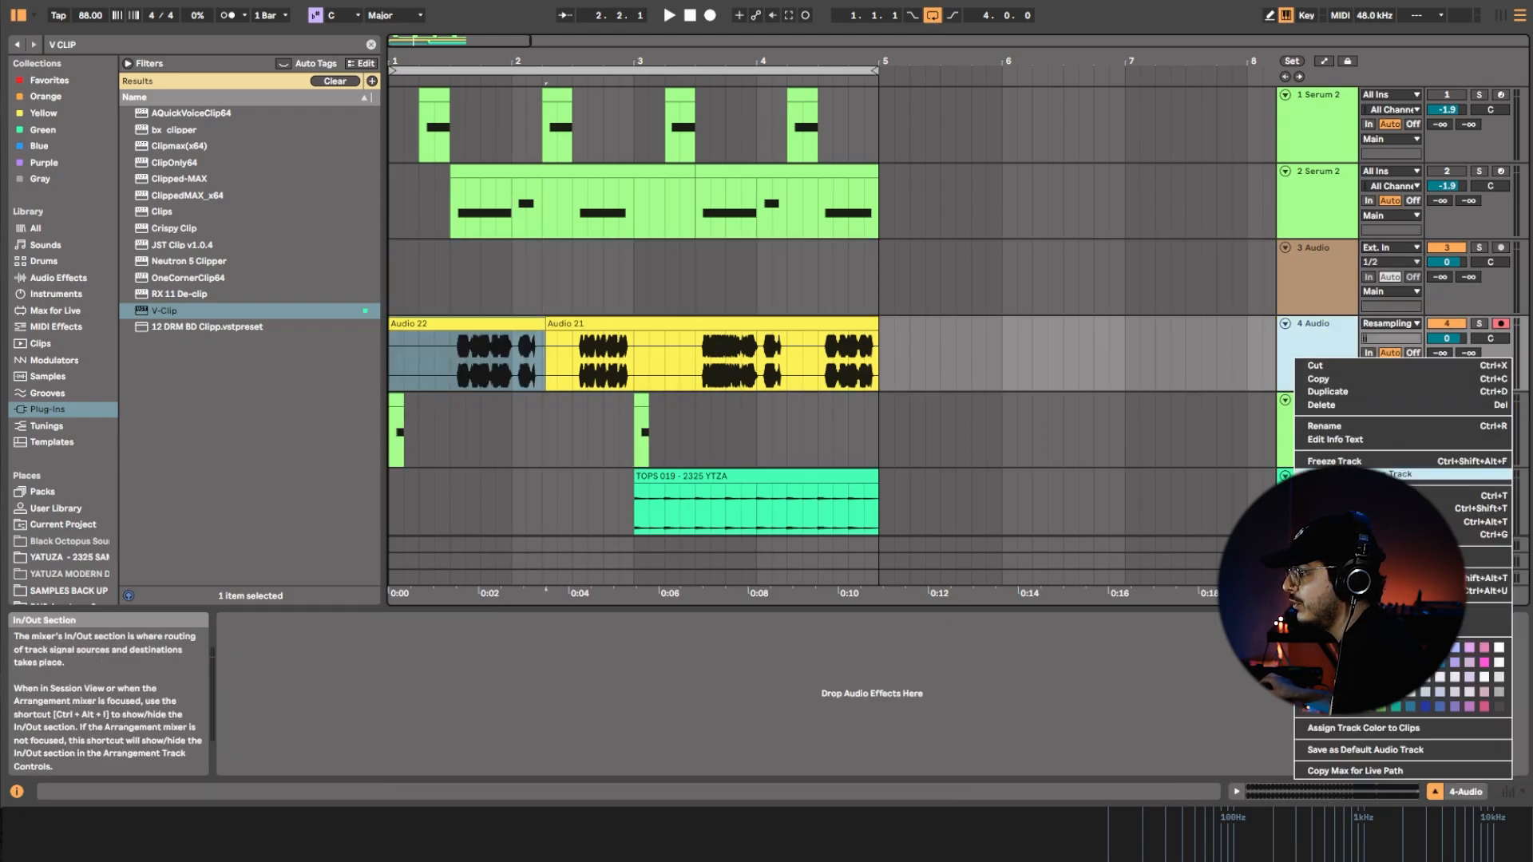
{"action": "left_click", "coordinate": [1349, 520]}
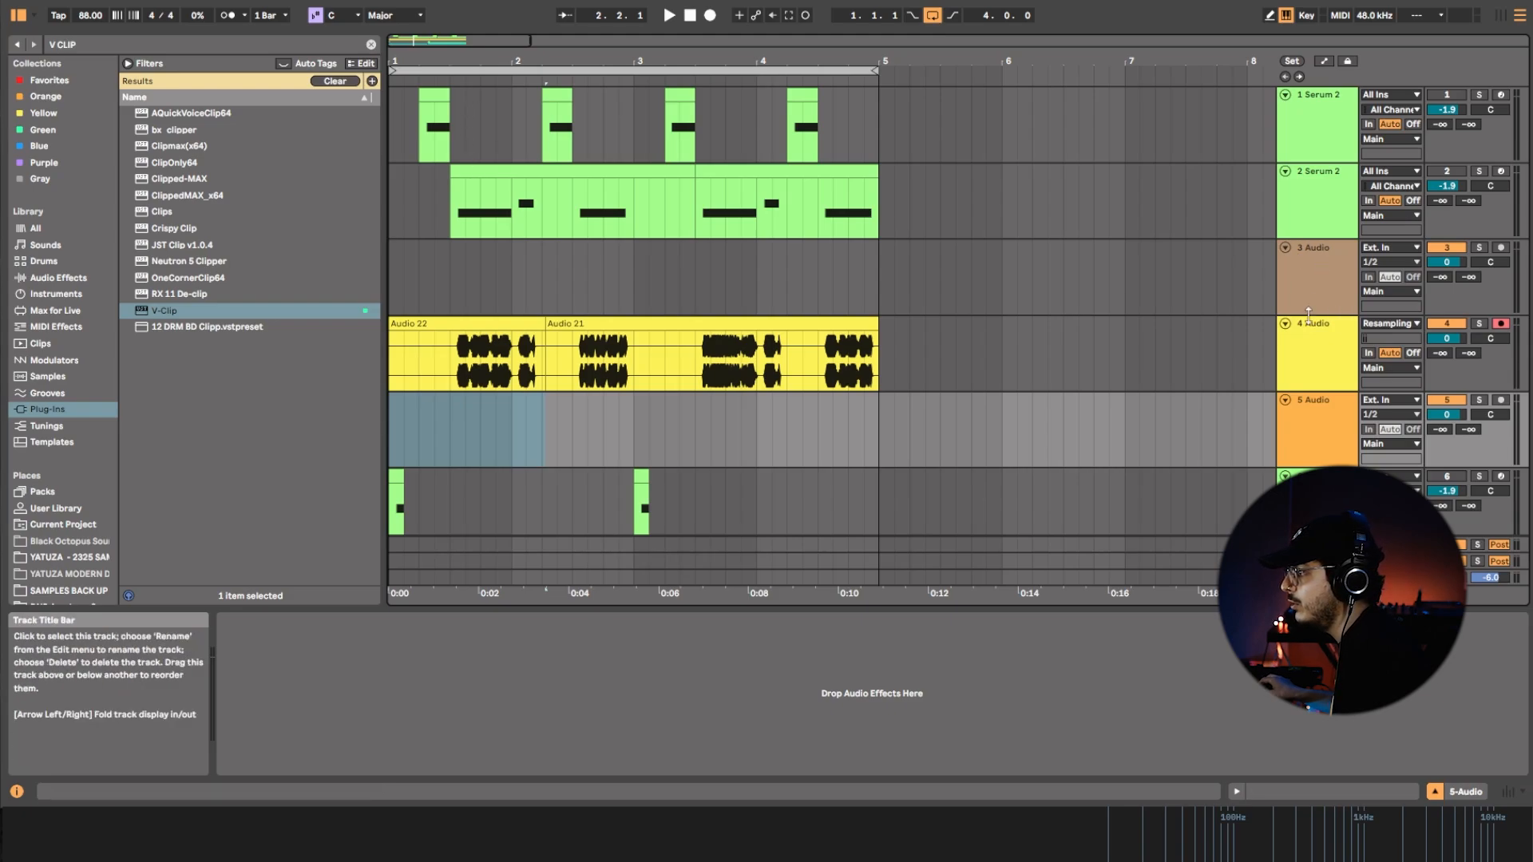
{"action": "left_click_drag", "start_coordinate": [547, 325], "coordinate": [505, 399]}
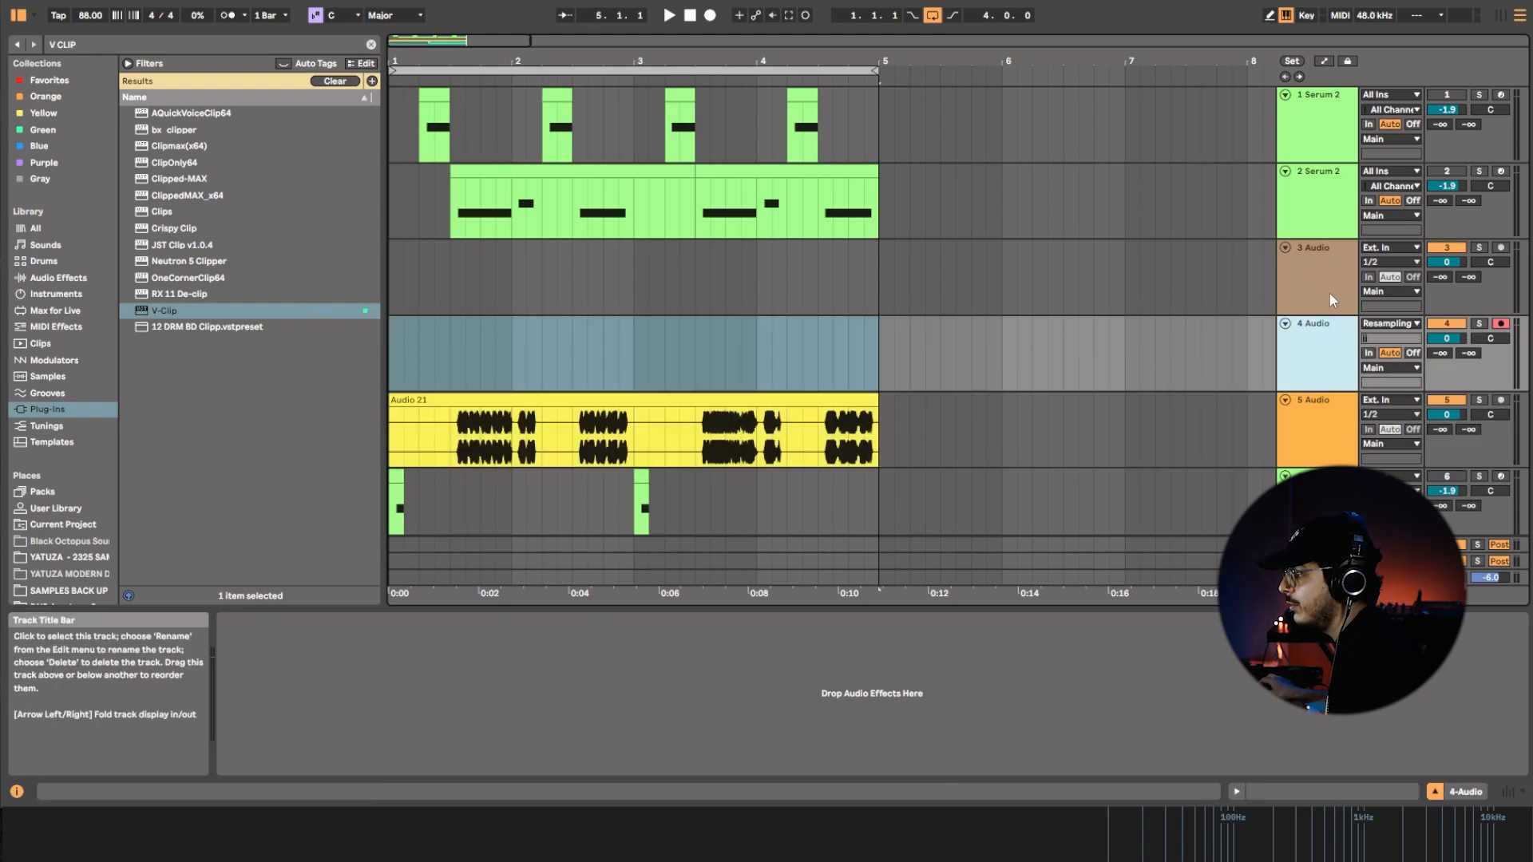
Delete the two empty audio tracks and move the last Serum 2 track above the recorded audio track.
{"action": "right_click", "coordinate": [1332, 300]}
{"action": "left_click", "coordinate": [1369, 357]}
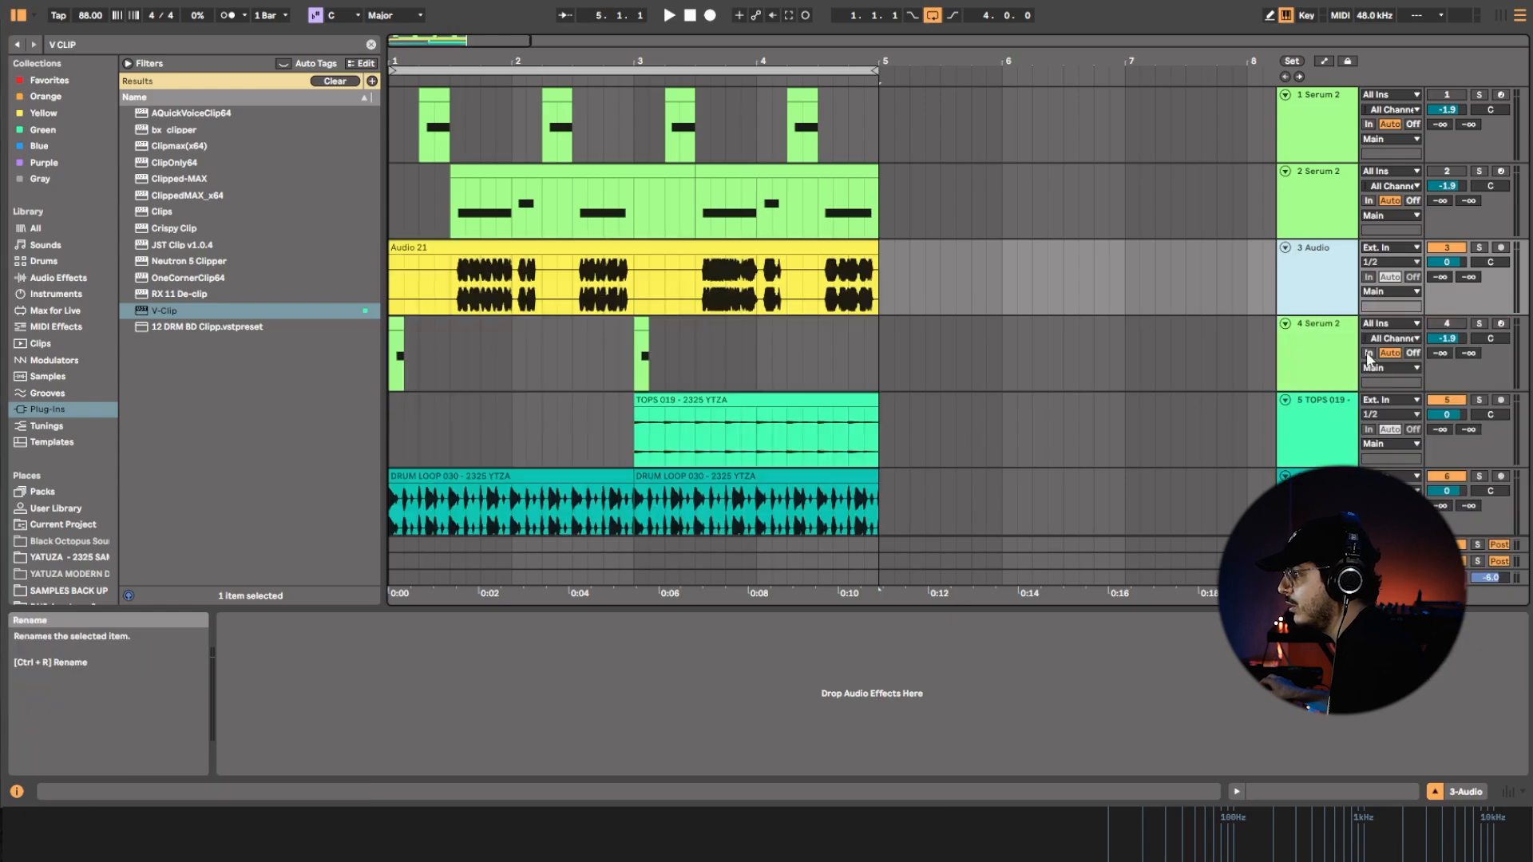
{"action": "left_click_drag", "start_coordinate": [1322, 332], "coordinate": [1322, 267]}
Group the three Serum 2 tracks as BASS PATCH, then deactivate and fold the group.
{"action": "left_click_drag", "start_coordinate": [1301, 170], "coordinate": [1305, 152]}
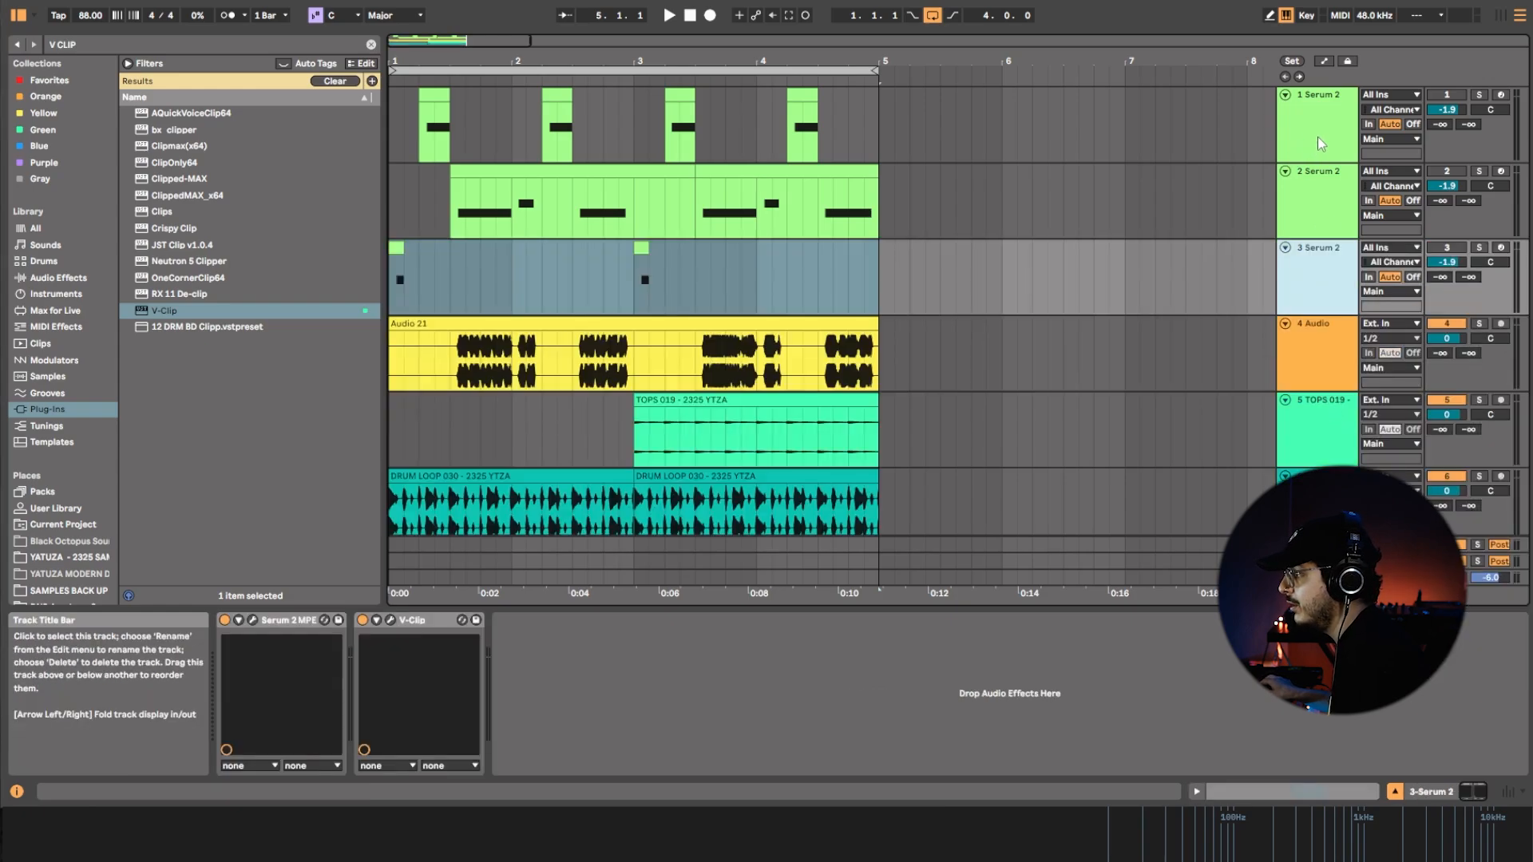
{"action": "left_click", "coordinate": [1321, 140], "text": "shift"}
{"action": "key", "text": "ctrl+g"}
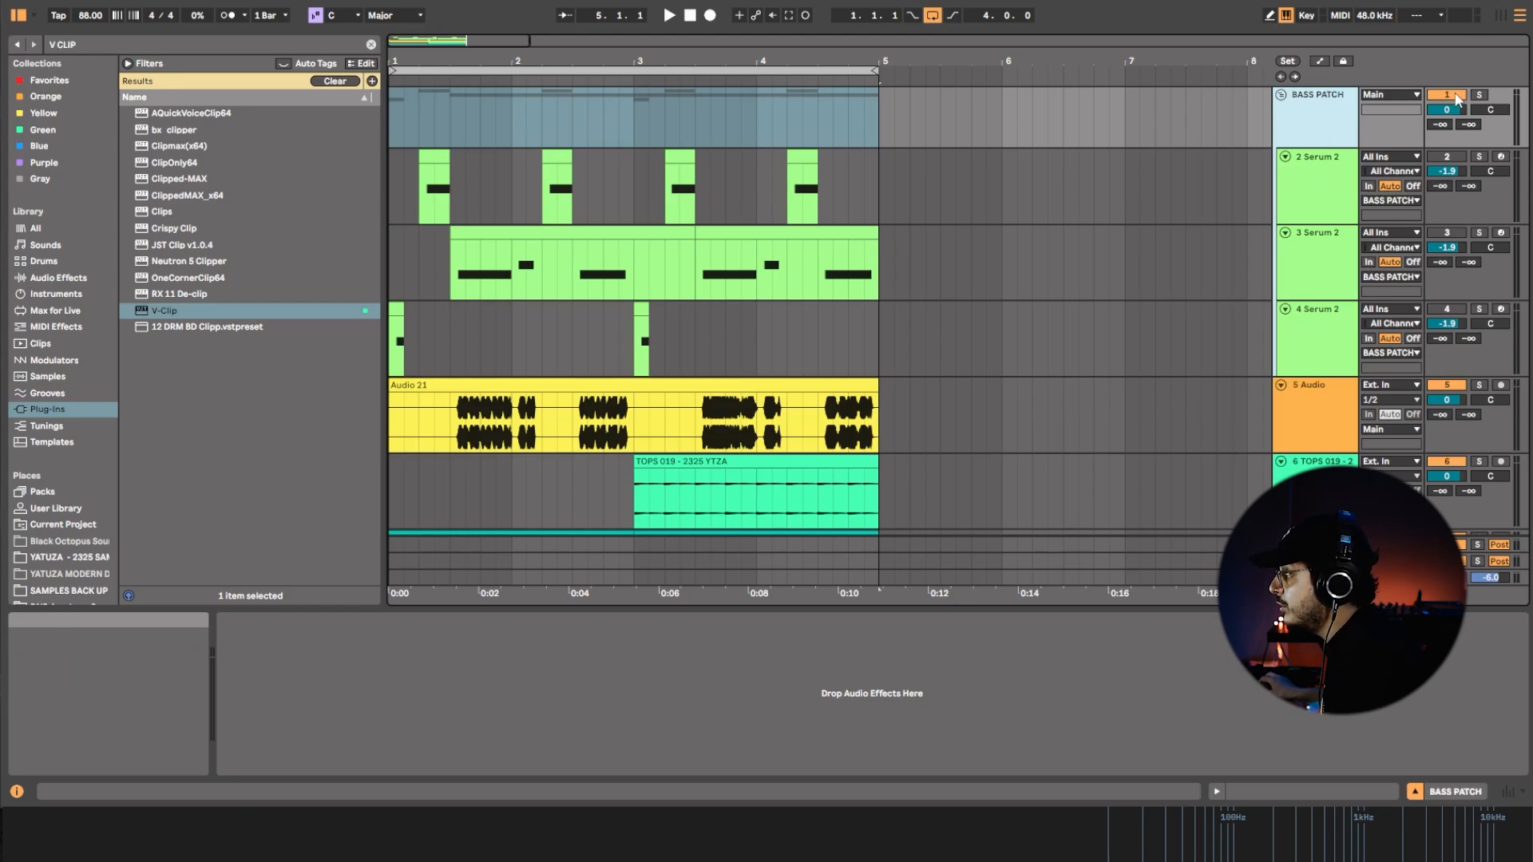
{"action": "left_click", "coordinate": [1281, 94]}
Rename the recorded audio track as RESAMPLE and insert an empty audio track below it.
{"action": "left_click", "coordinate": [1327, 150]}
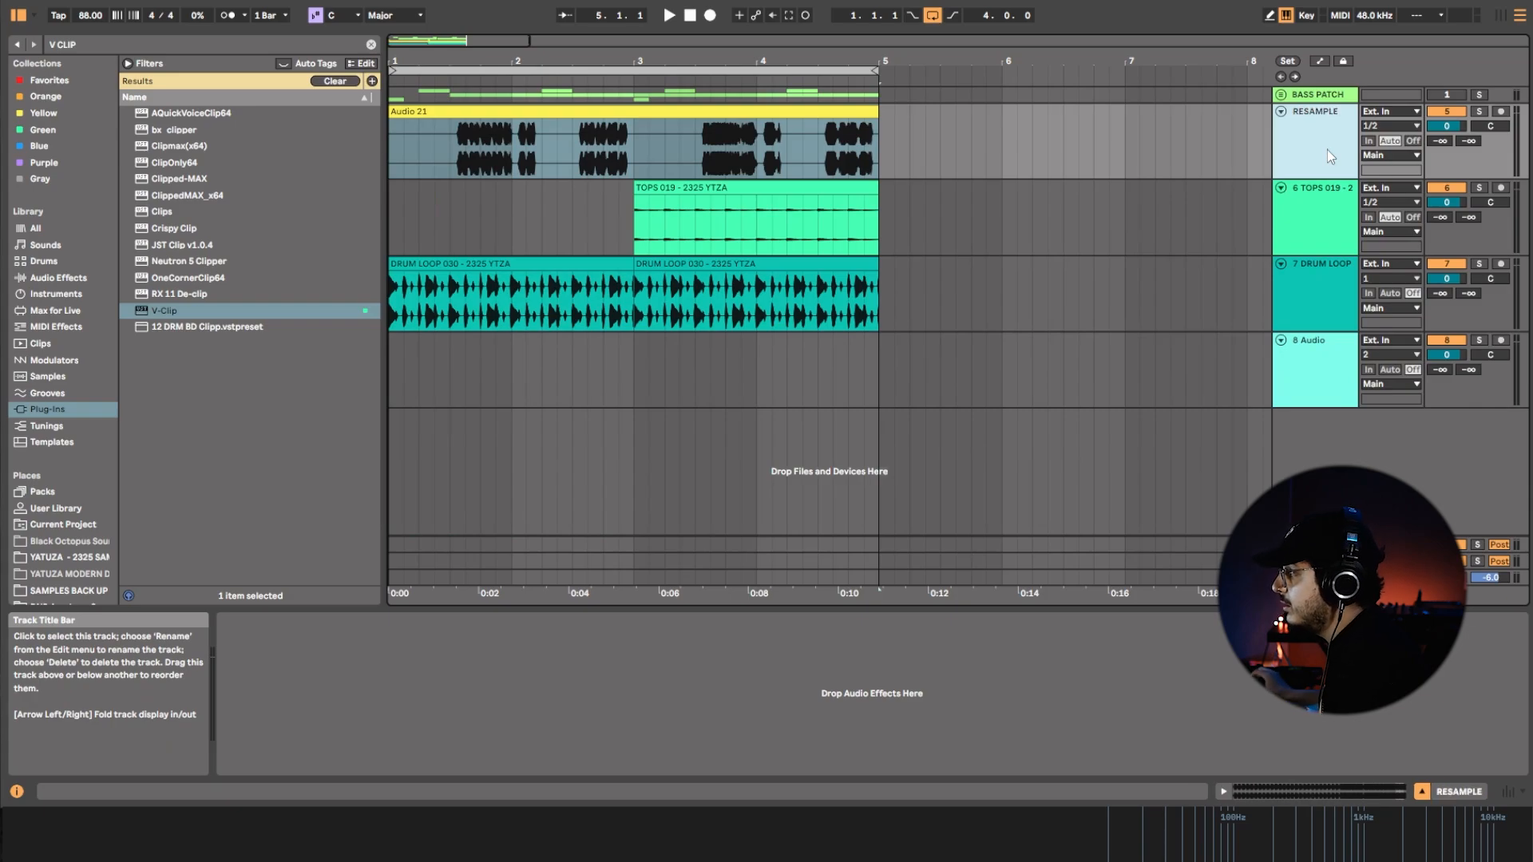
{"action": "left_click", "coordinate": [1356, 227]}
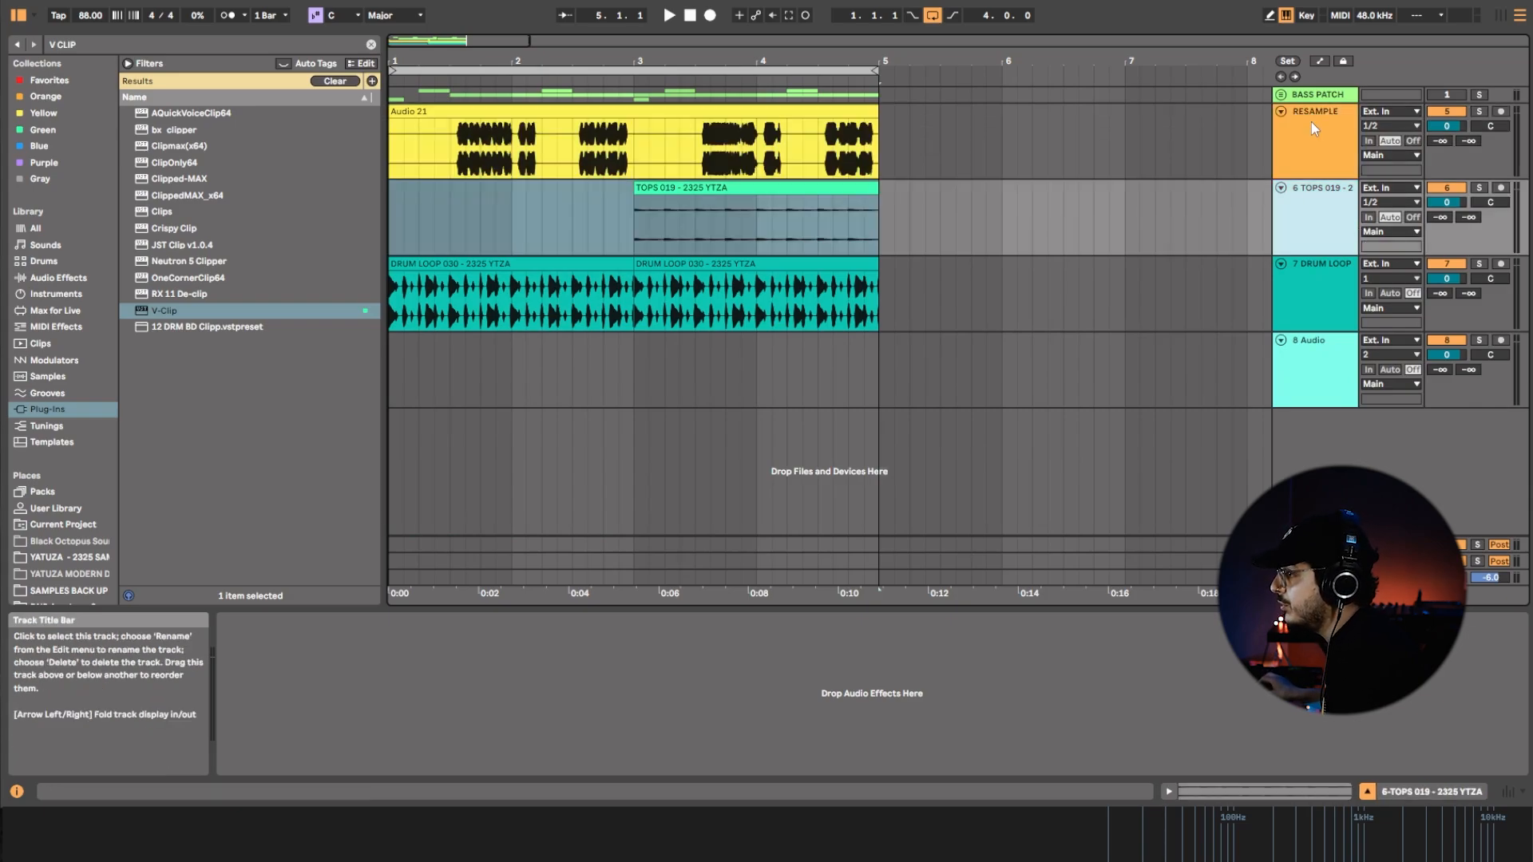
{"action": "left_click", "coordinate": [1312, 122]}
{"action": "right_click", "coordinate": [1312, 122]}
{"action": "left_click", "coordinate": [1254, 190]}
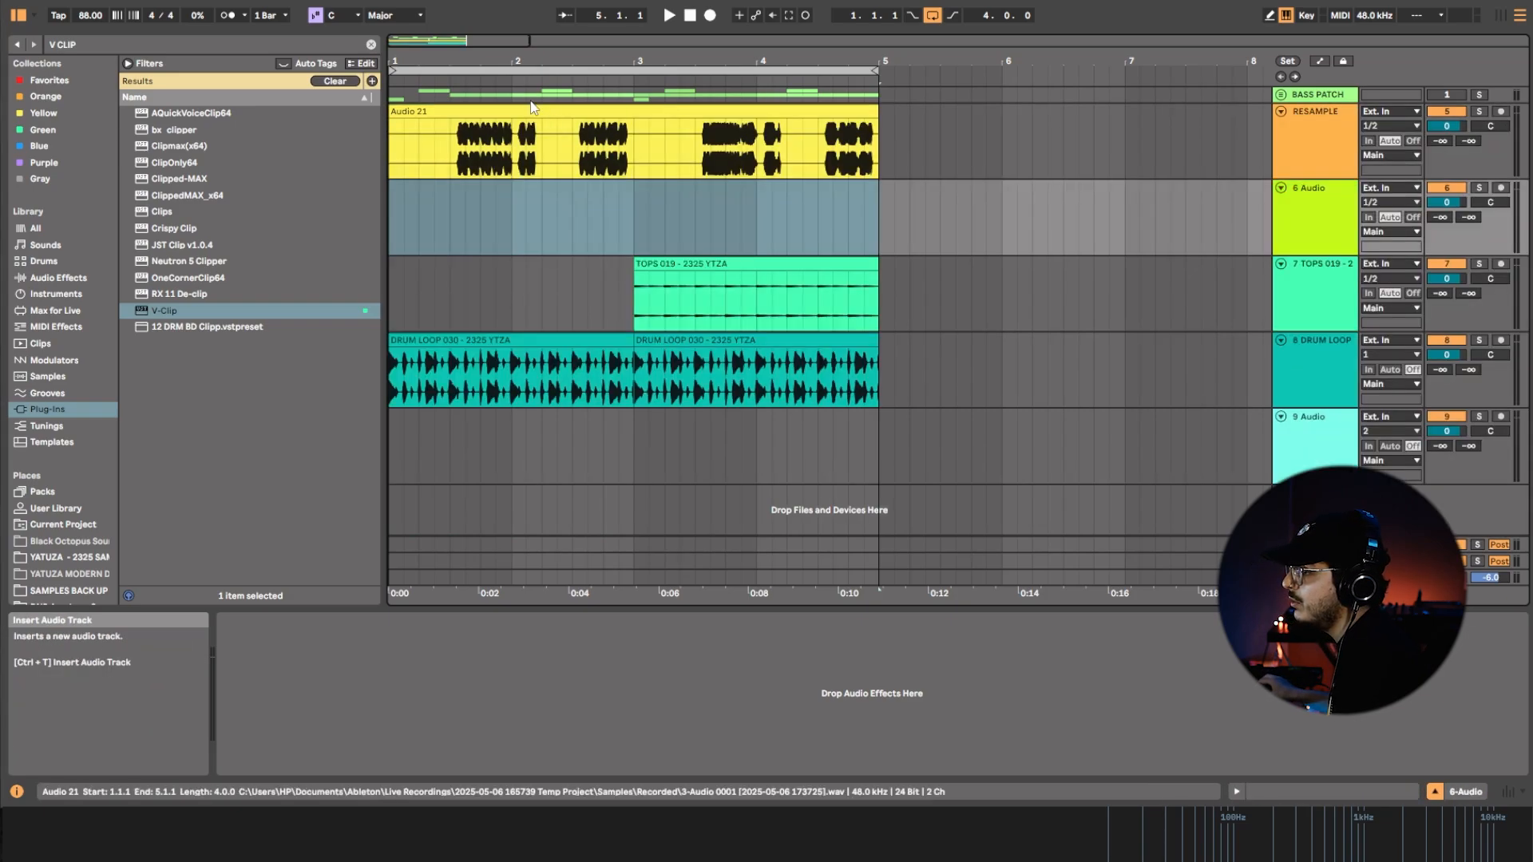
Solo the RESAMPLE track, split its clip at 1.4.1, and slide the audio inside the second part earlier.
{"action": "left_click_drag", "start_coordinate": [455, 62], "coordinate": [487, 84]}
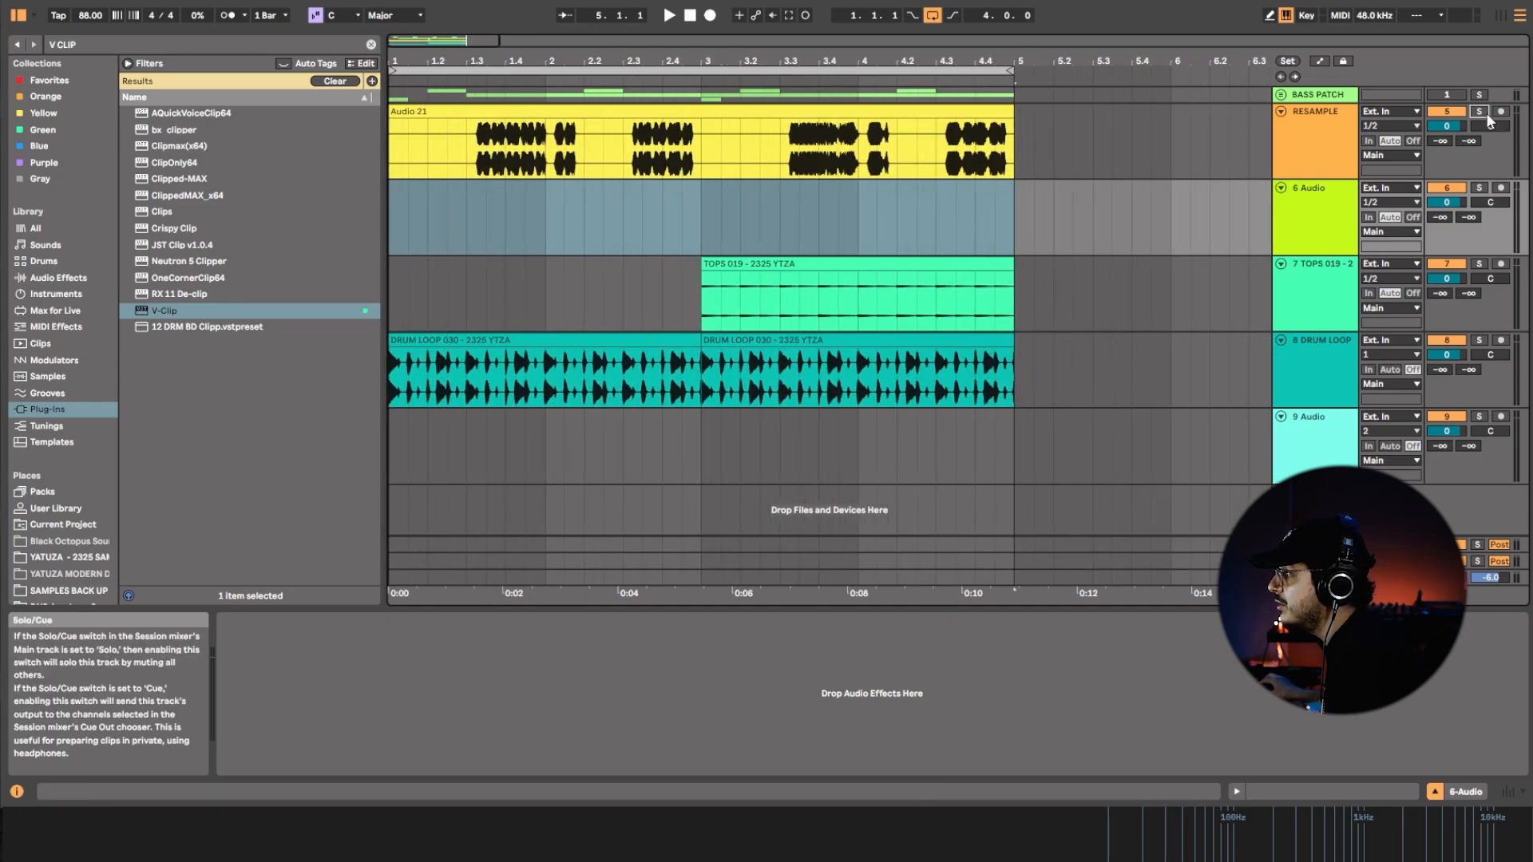
{"action": "left_click", "coordinate": [537, 165]}
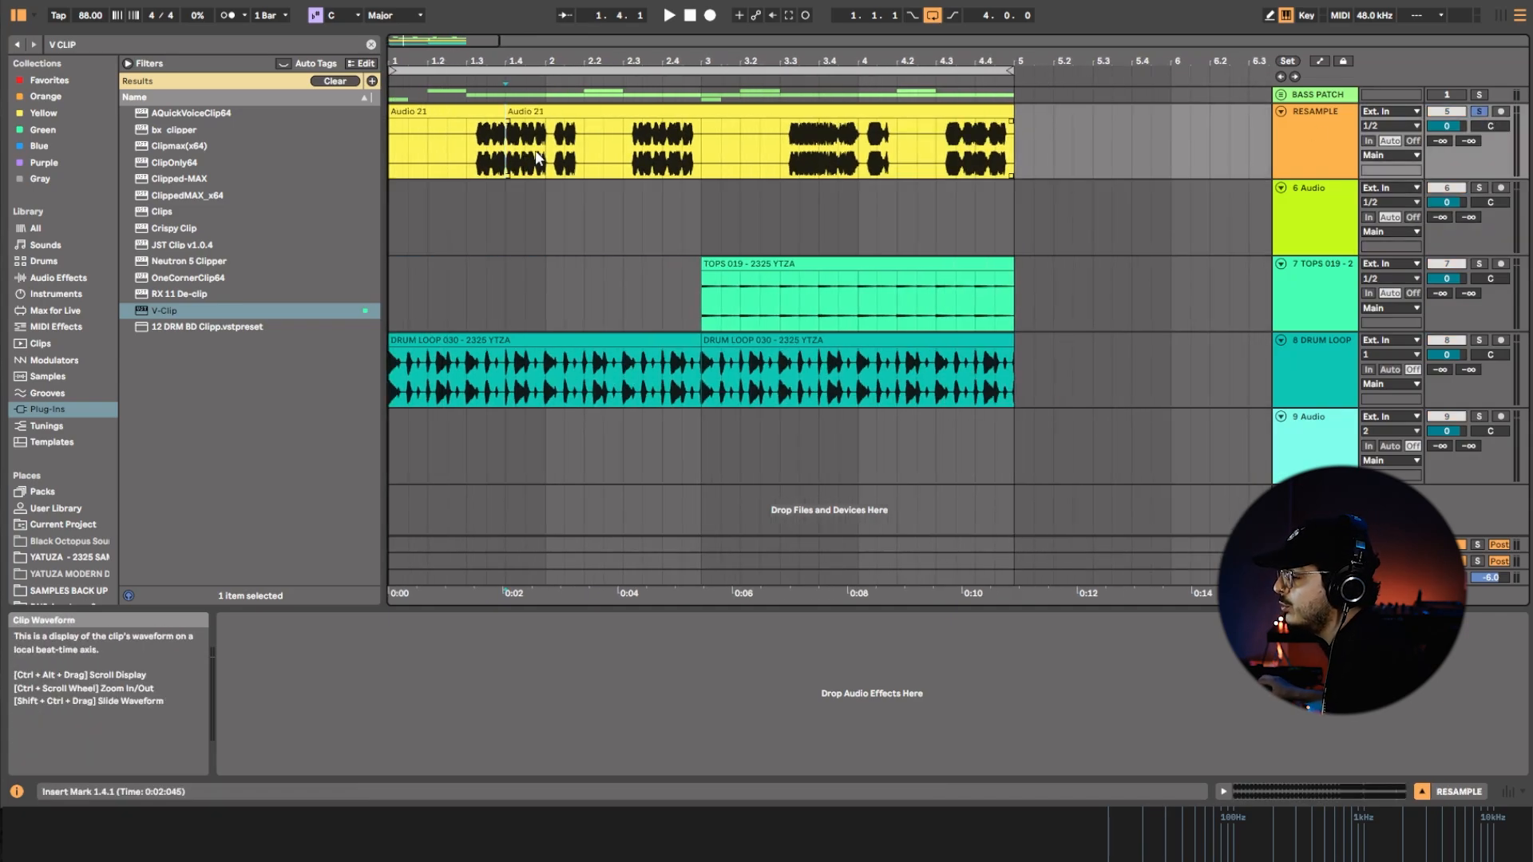
{"action": "left_click_drag", "start_coordinate": [582, 155], "coordinate": [171, 163]}
{"action": "left_click_drag", "start_coordinate": [702, 166], "coordinate": [516, 157]}
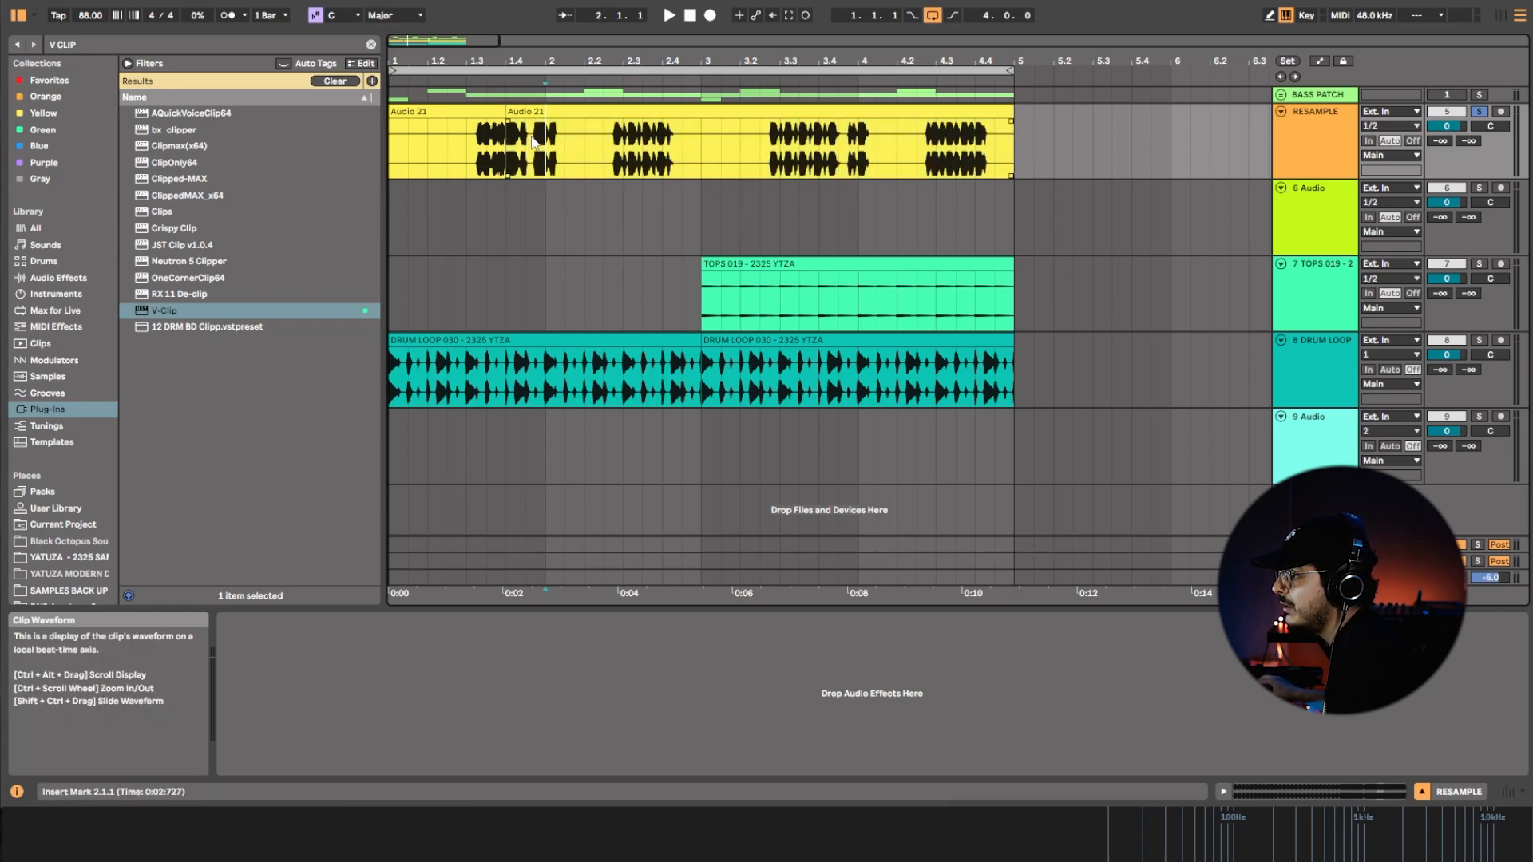
Cut the RESAMPLE section between 1.3.1 and 1.4.1 and move the second part to the start of the new audio track.
{"action": "left_click", "coordinate": [495, 111]}
{"action": "left_click_drag", "start_coordinate": [496, 111], "coordinate": [466, 111]}
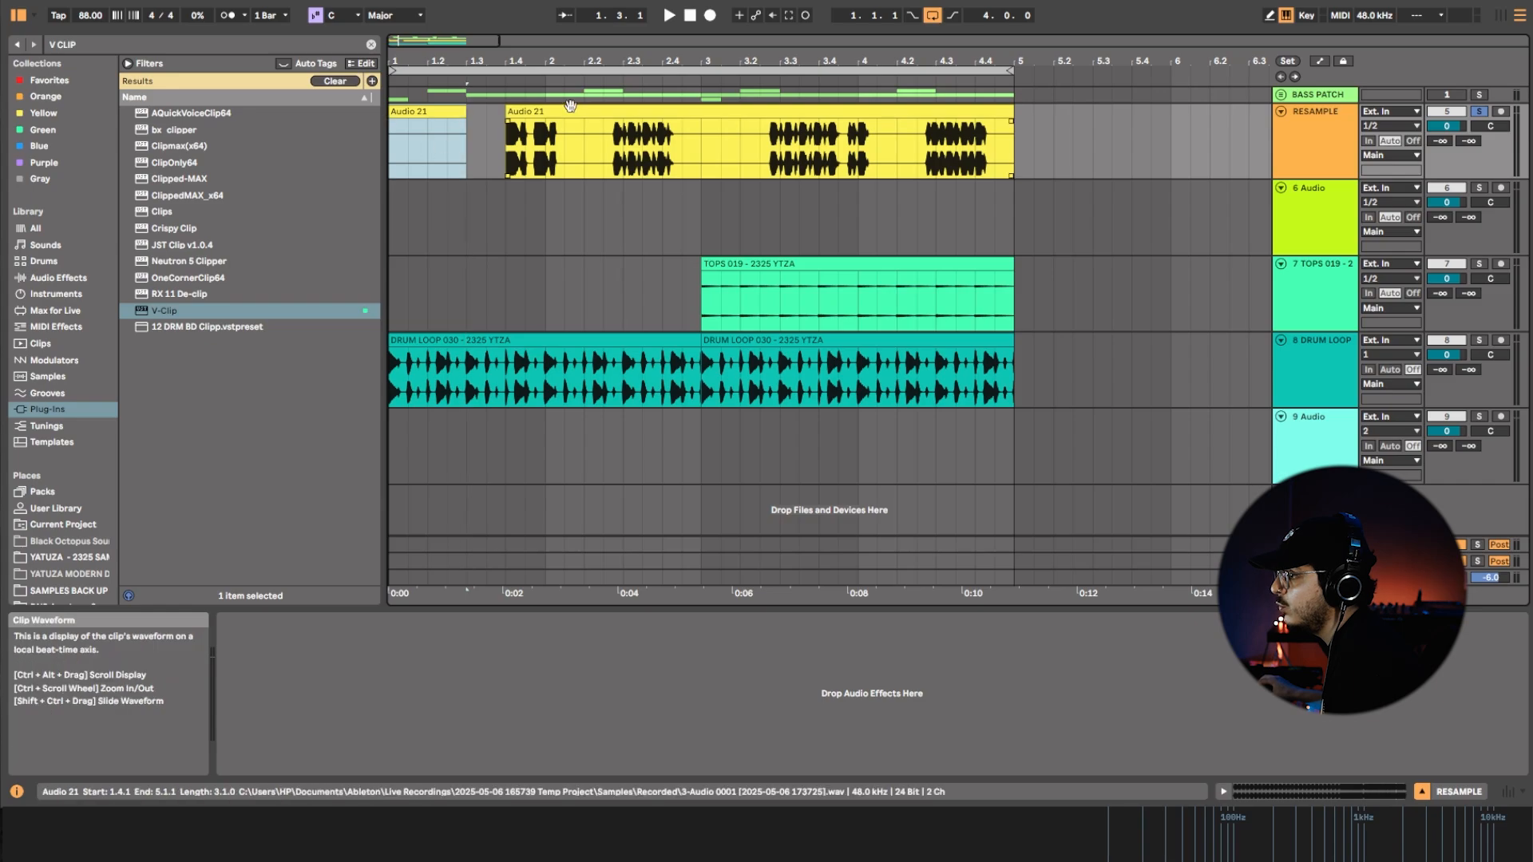
{"action": "left_click_drag", "start_coordinate": [572, 112], "coordinate": [436, 220]}
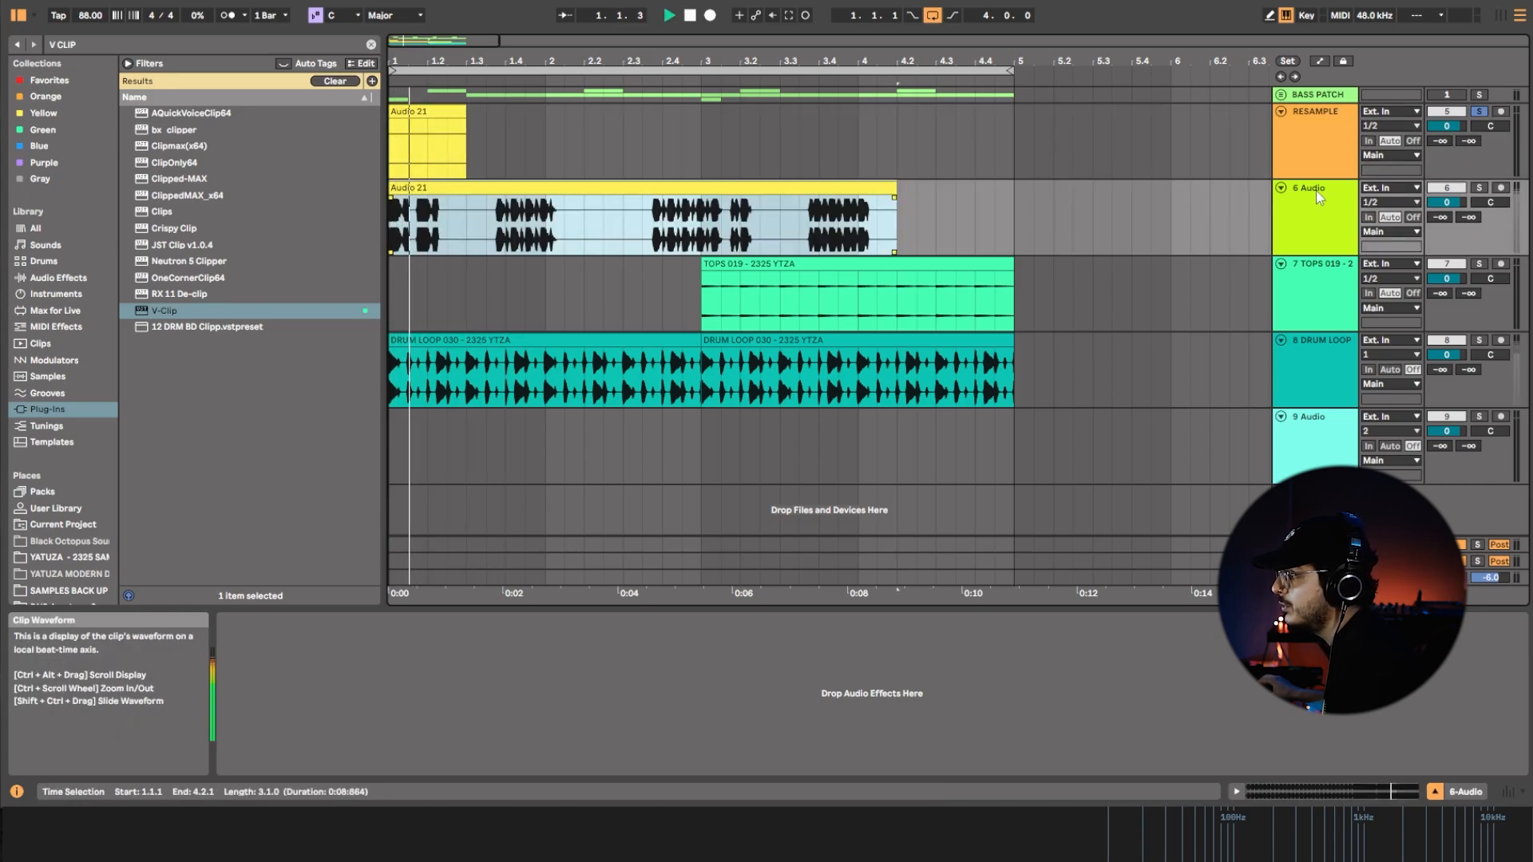
Turn off the RESAMPLE solo and trim the moved clip so it ends at 1.2.1.
{"action": "left_click", "coordinate": [1479, 189]}
{"action": "left_click", "coordinate": [1479, 188]}
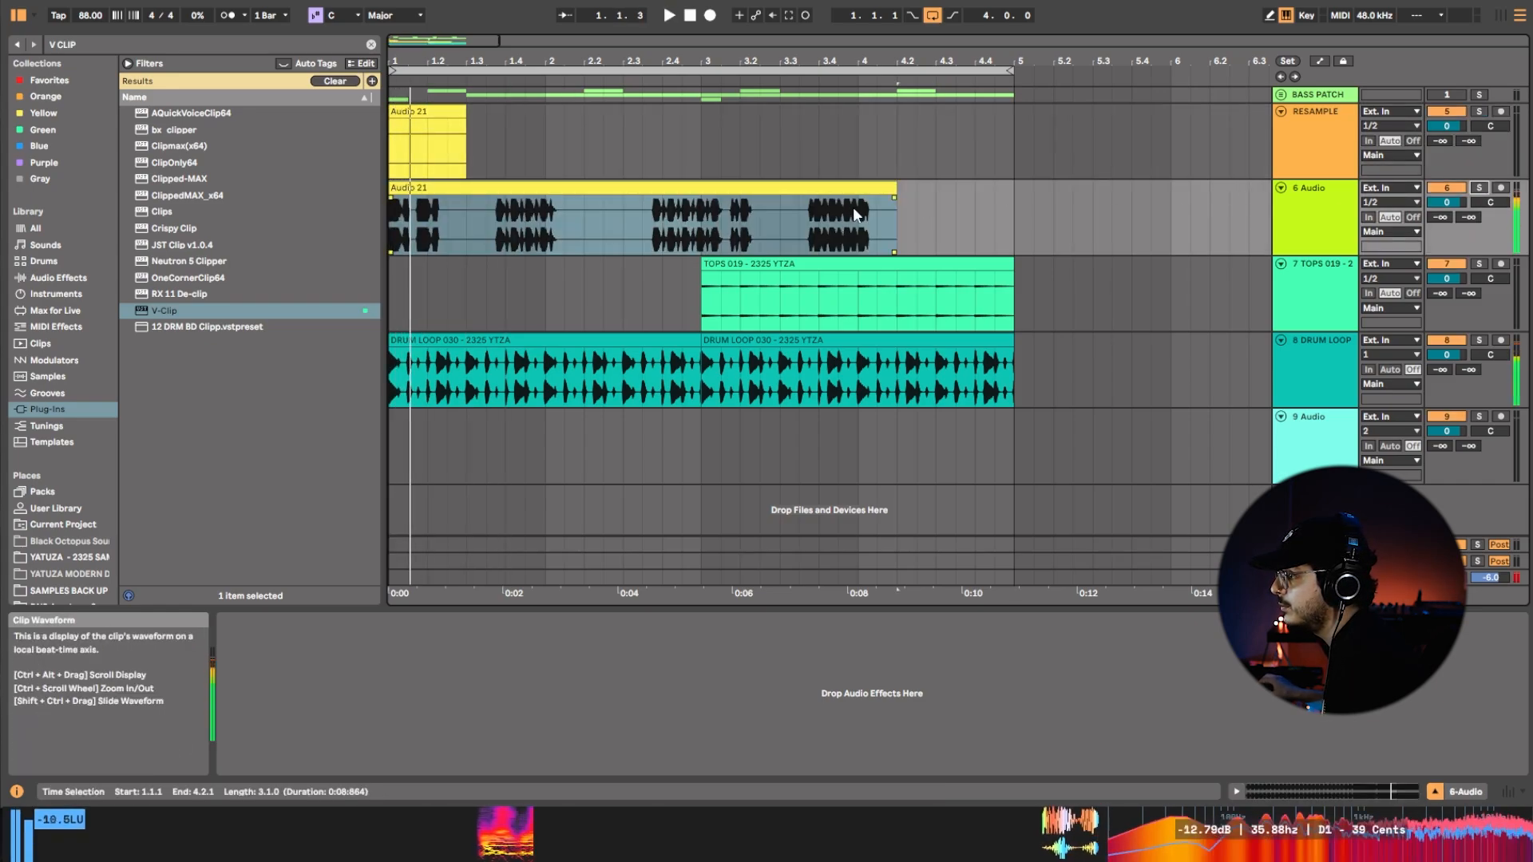
{"action": "left_click_drag", "start_coordinate": [896, 209], "coordinate": [424, 209]}
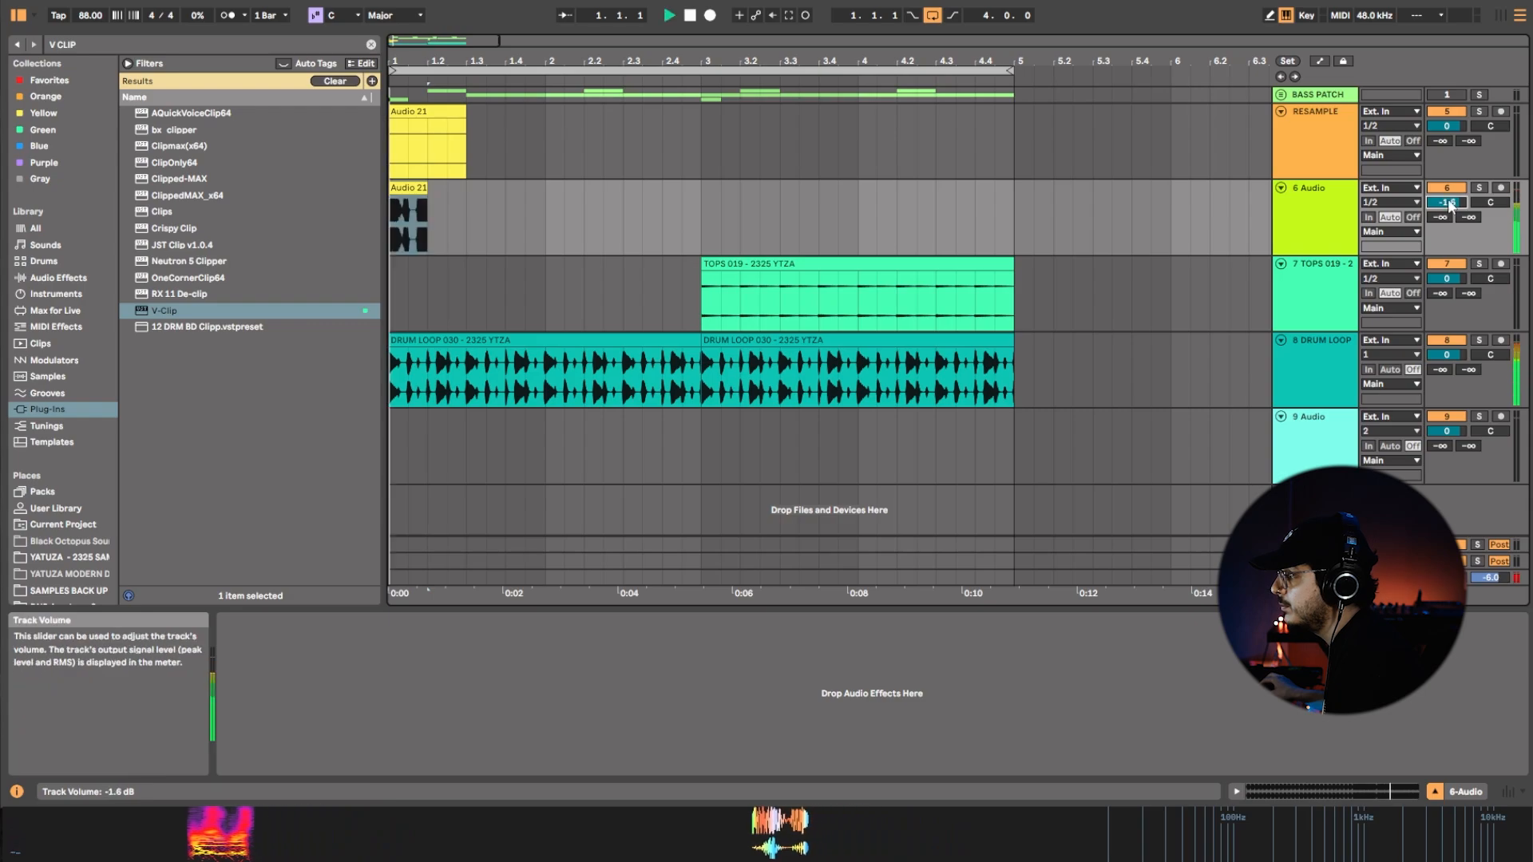
Set the RESAMPLE volume to -2.2 dB and the new track's to -1.7 dB, and slide the short clip's audio during playback.
{"action": "key", "text": "space"}
{"action": "key", "text": "space"}
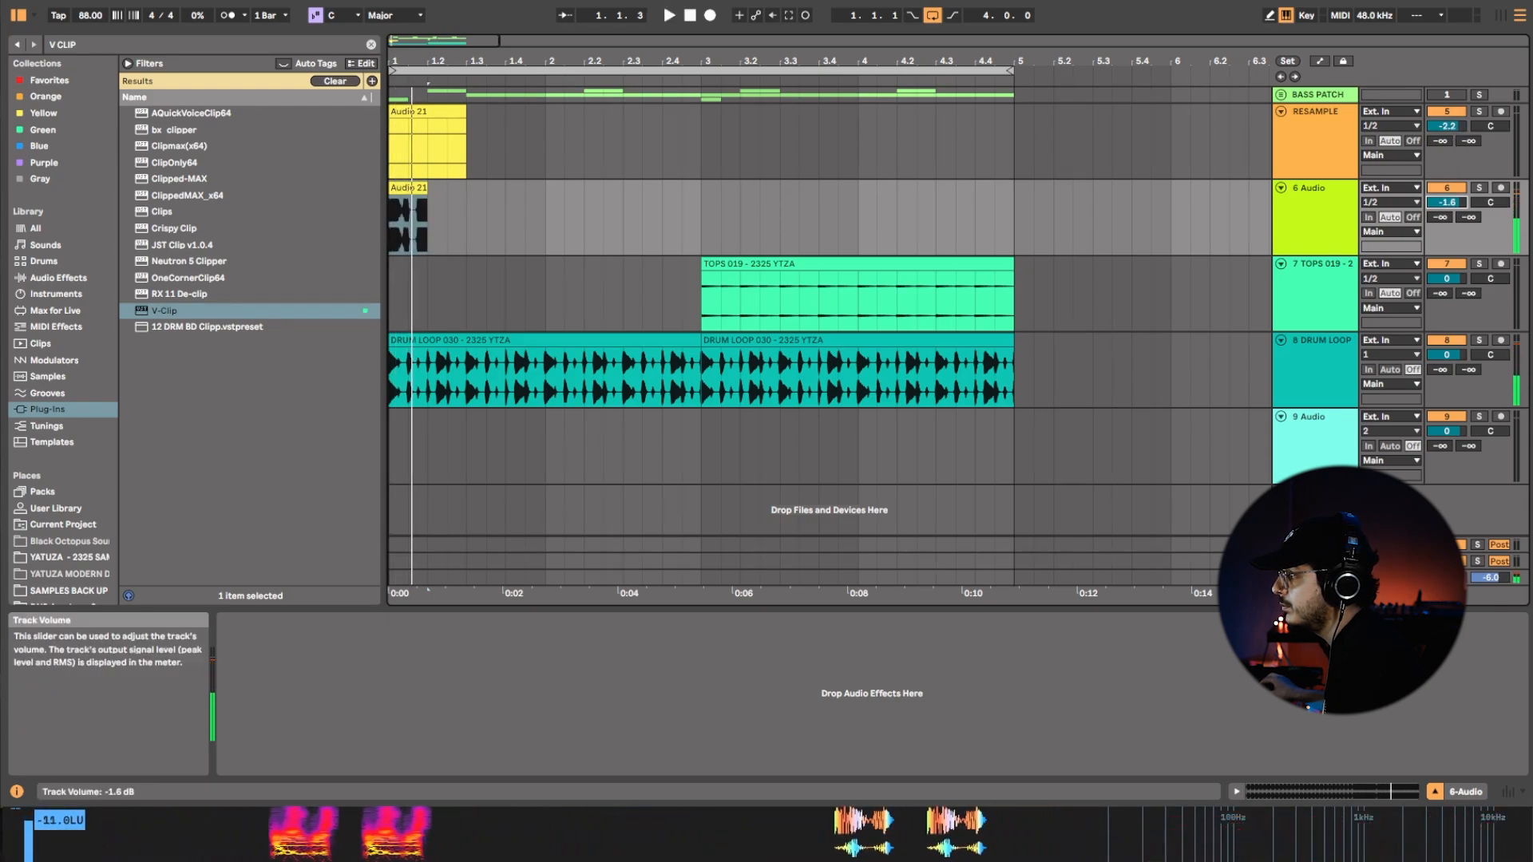
{"action": "left_click", "coordinate": [417, 236]}
{"action": "key", "text": "space"}
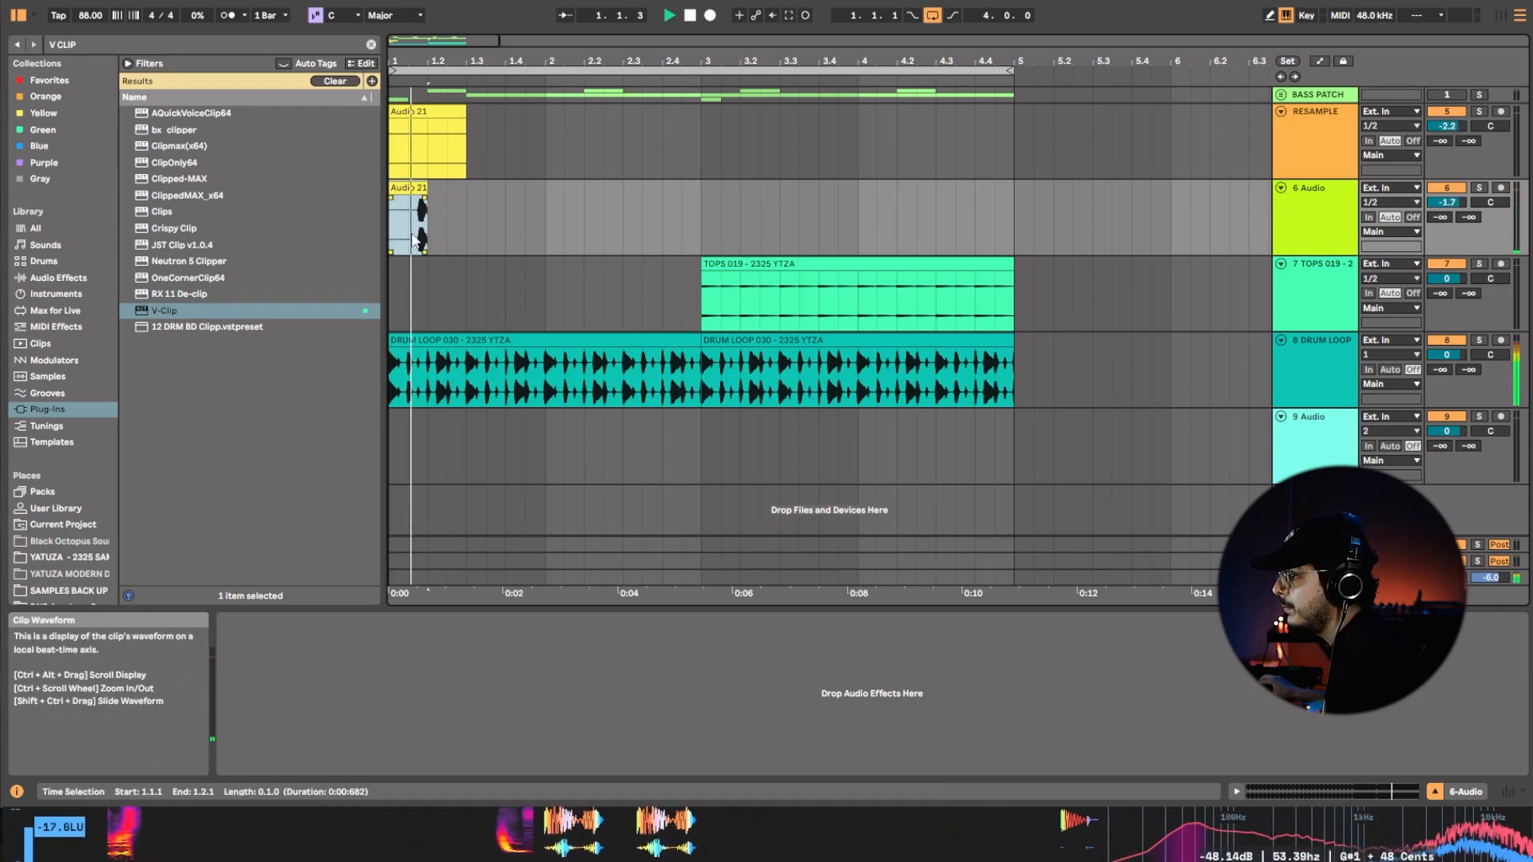
Trim the short clip to end at 1.1.3 and reposition the audio inside it while auditioning.
{"action": "left_click", "coordinate": [429, 187]}
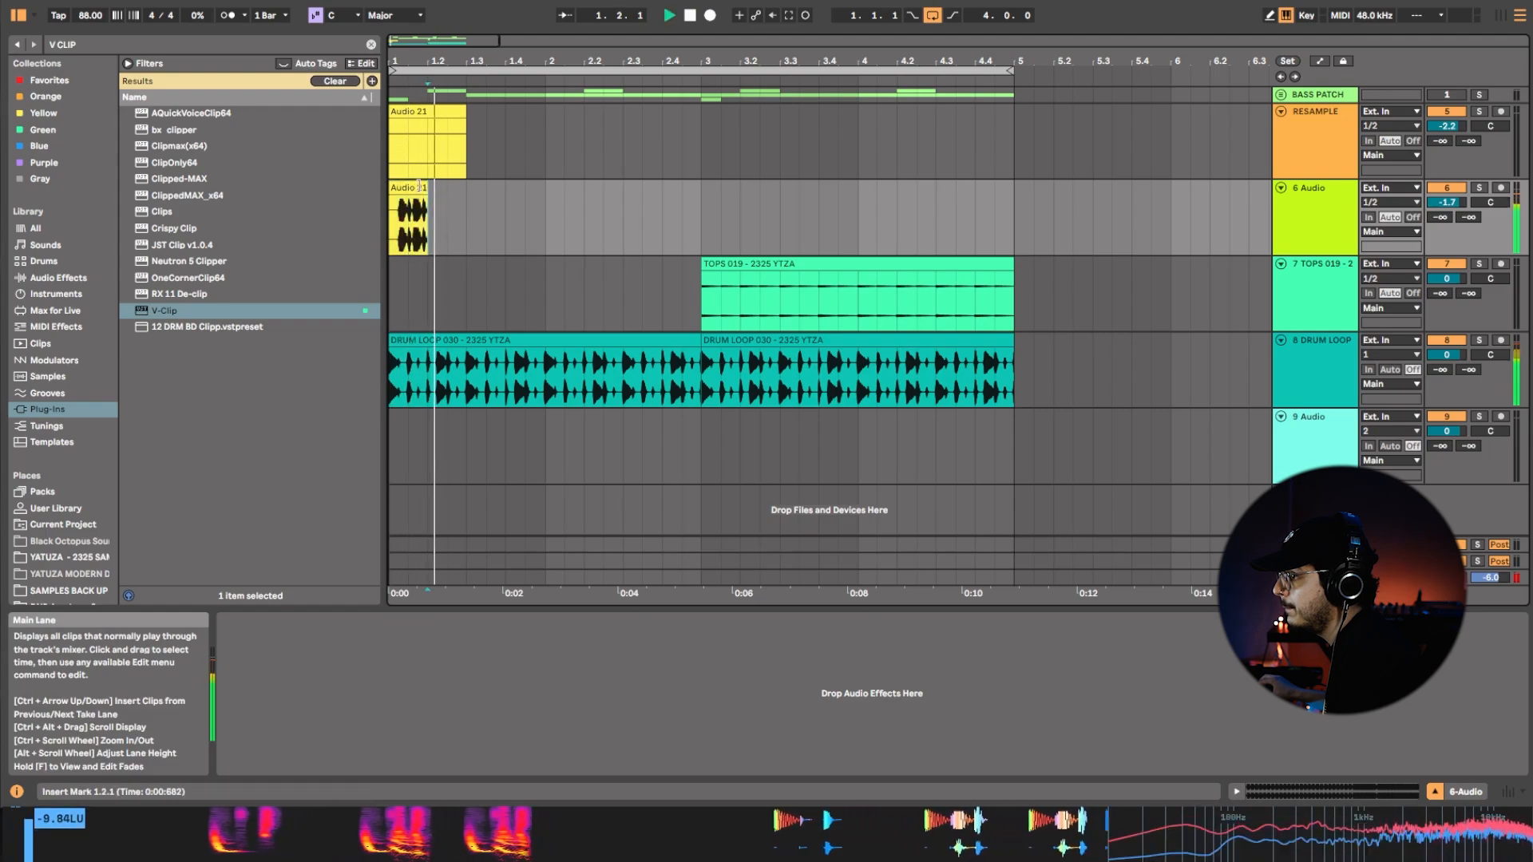
{"action": "left_click_drag", "start_coordinate": [426, 188], "coordinate": [407, 188]}
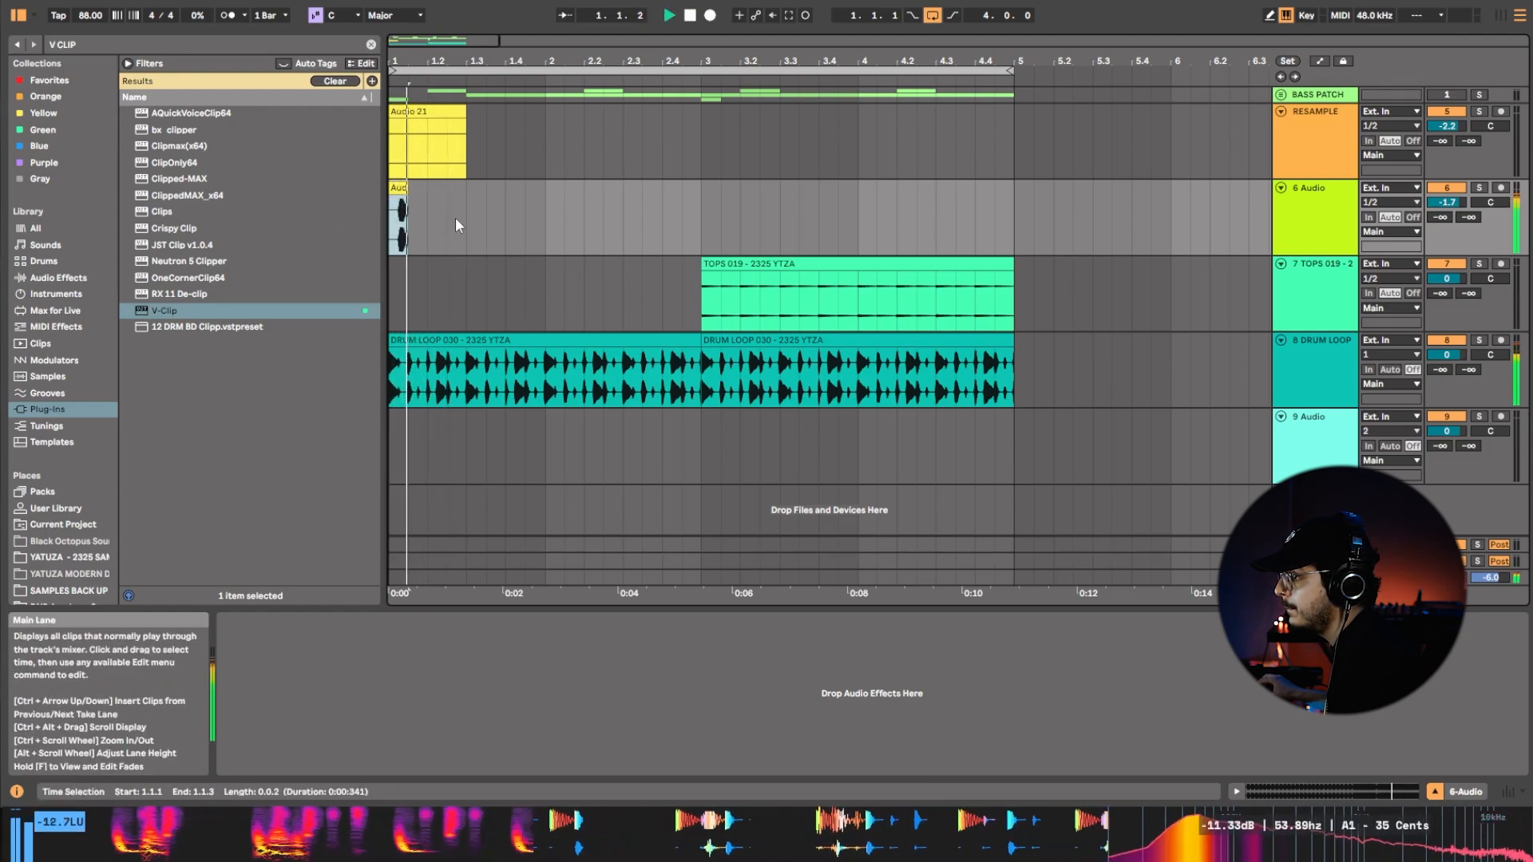
{"action": "left_click_drag", "start_coordinate": [406, 227], "coordinate": [557, 248]}
{"action": "key", "text": "space"}
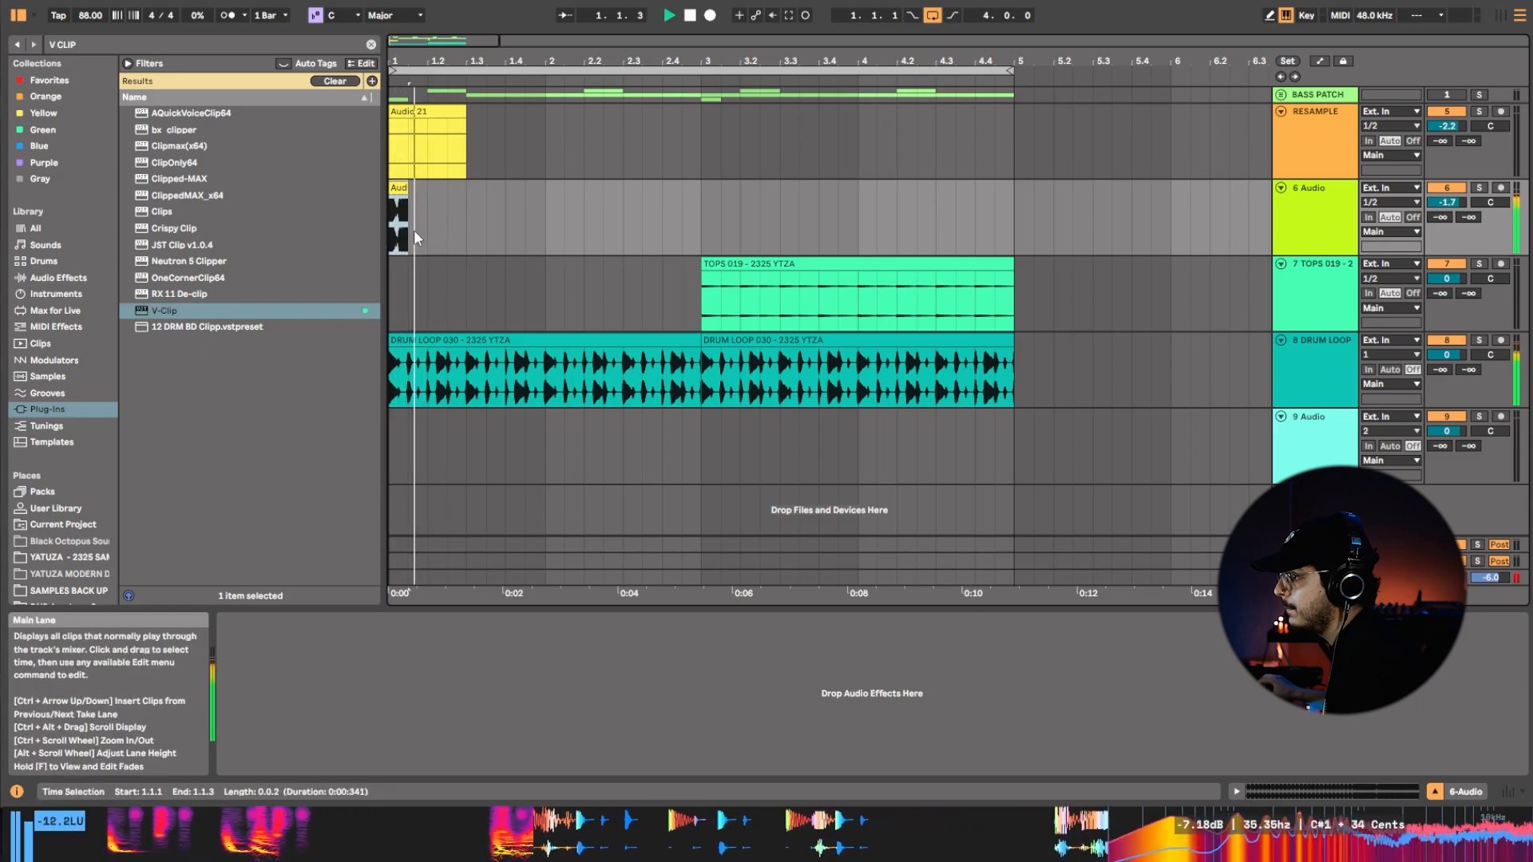
{"action": "key", "text": "space"}
{"action": "key", "text": "space"}
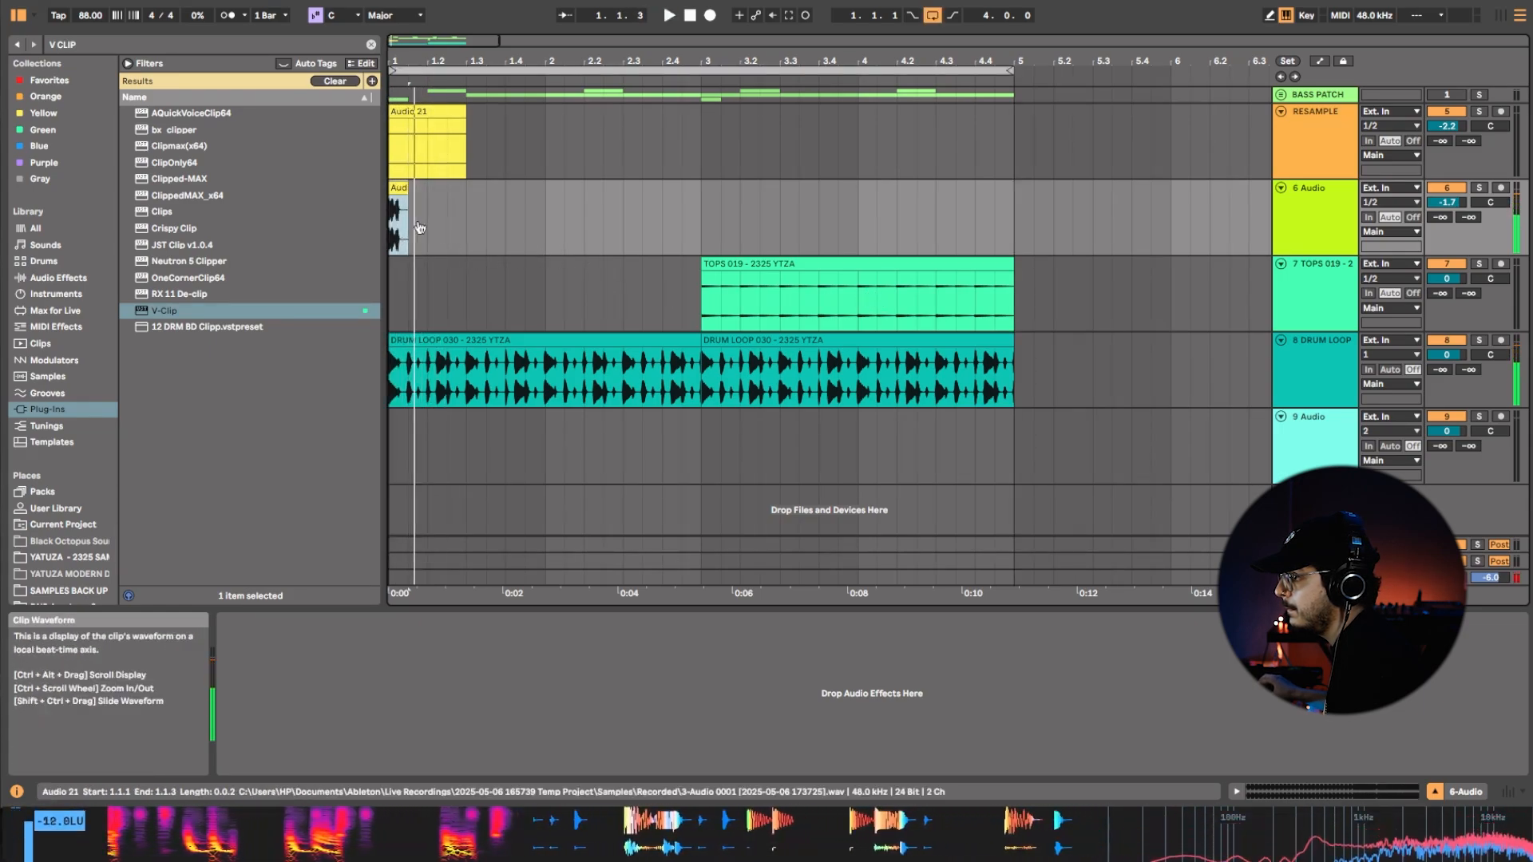
Slide the waveform within the half-beat clip to find another bass hit, replaying it against the drums.
{"action": "left_click_drag", "start_coordinate": [395, 238], "coordinate": [721, 236]}
{"action": "key", "text": "space"}
{"action": "key", "text": "space"}
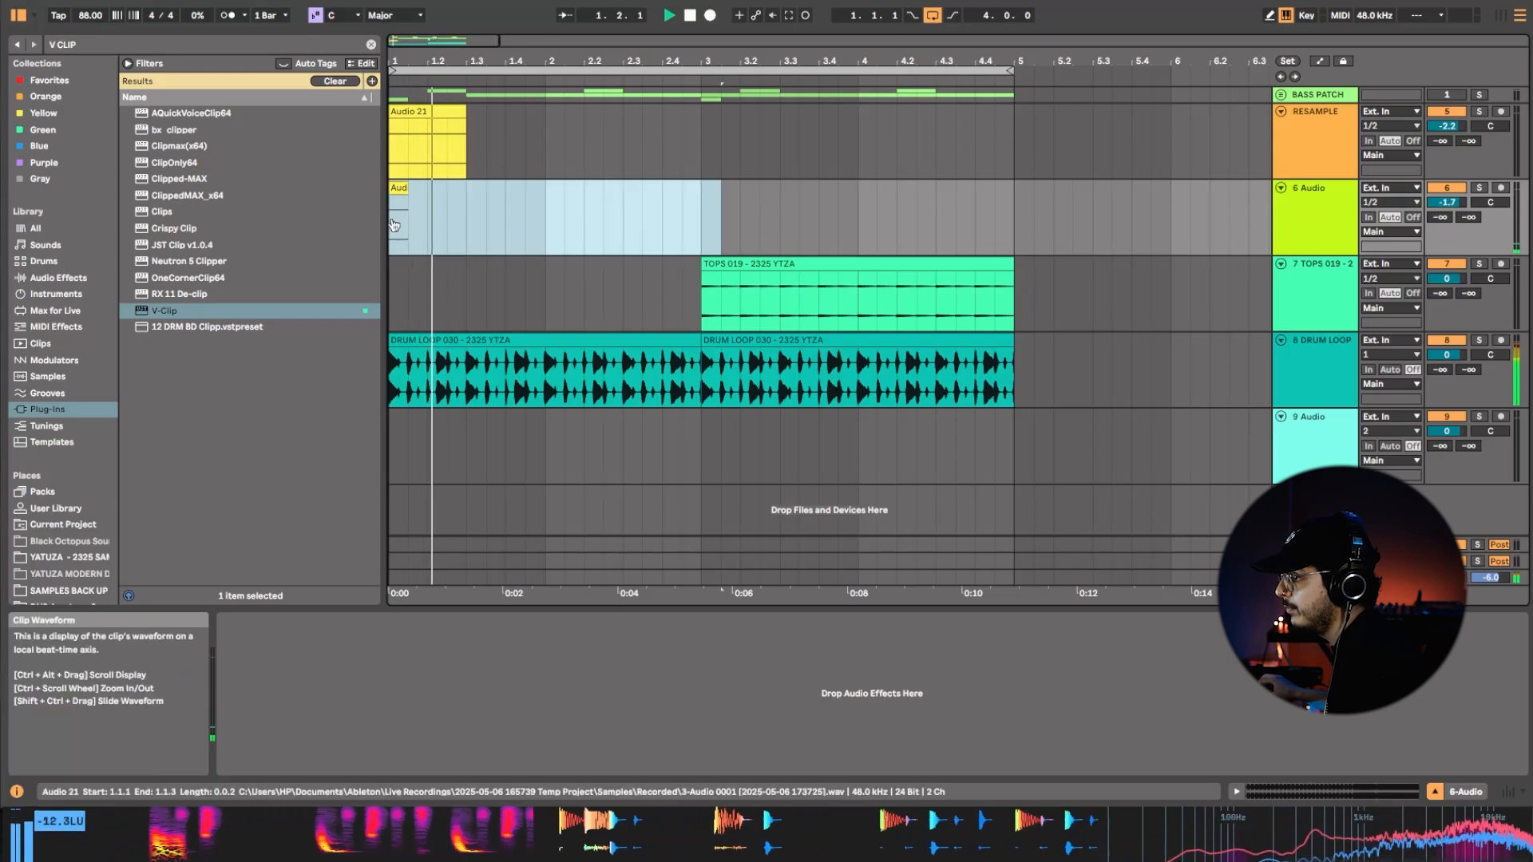
{"action": "key", "text": "space"}
{"action": "key", "text": "space"}
{"action": "key", "text": "space"}
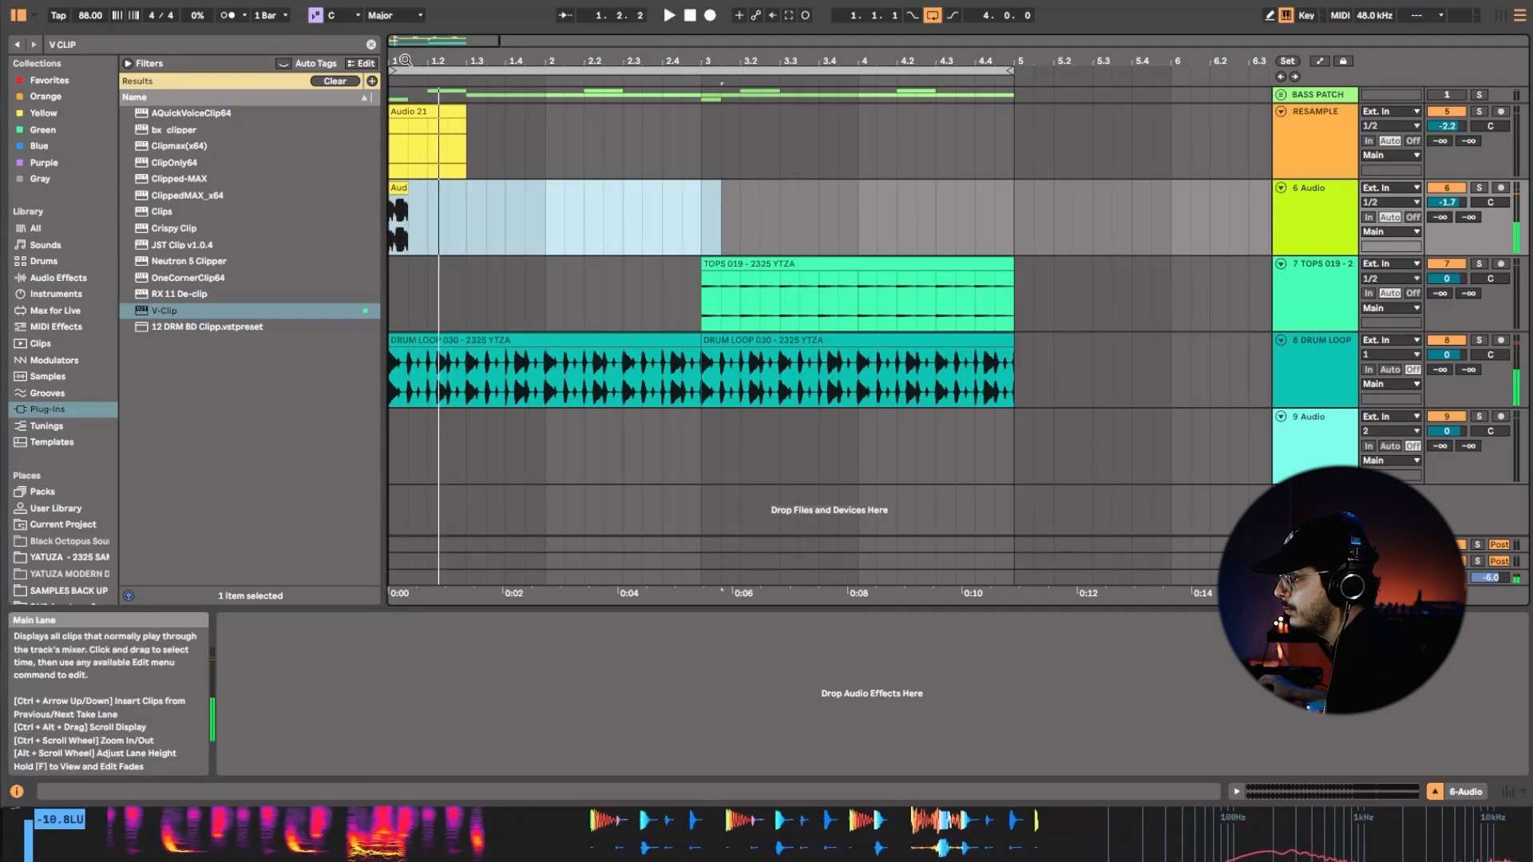
Add a fade-in to the short bass clip and trim its end to just past 1.1.2.
{"action": "left_click_drag", "start_coordinate": [406, 60], "coordinate": [407, 143]}
{"action": "left_click", "coordinate": [410, 210]}
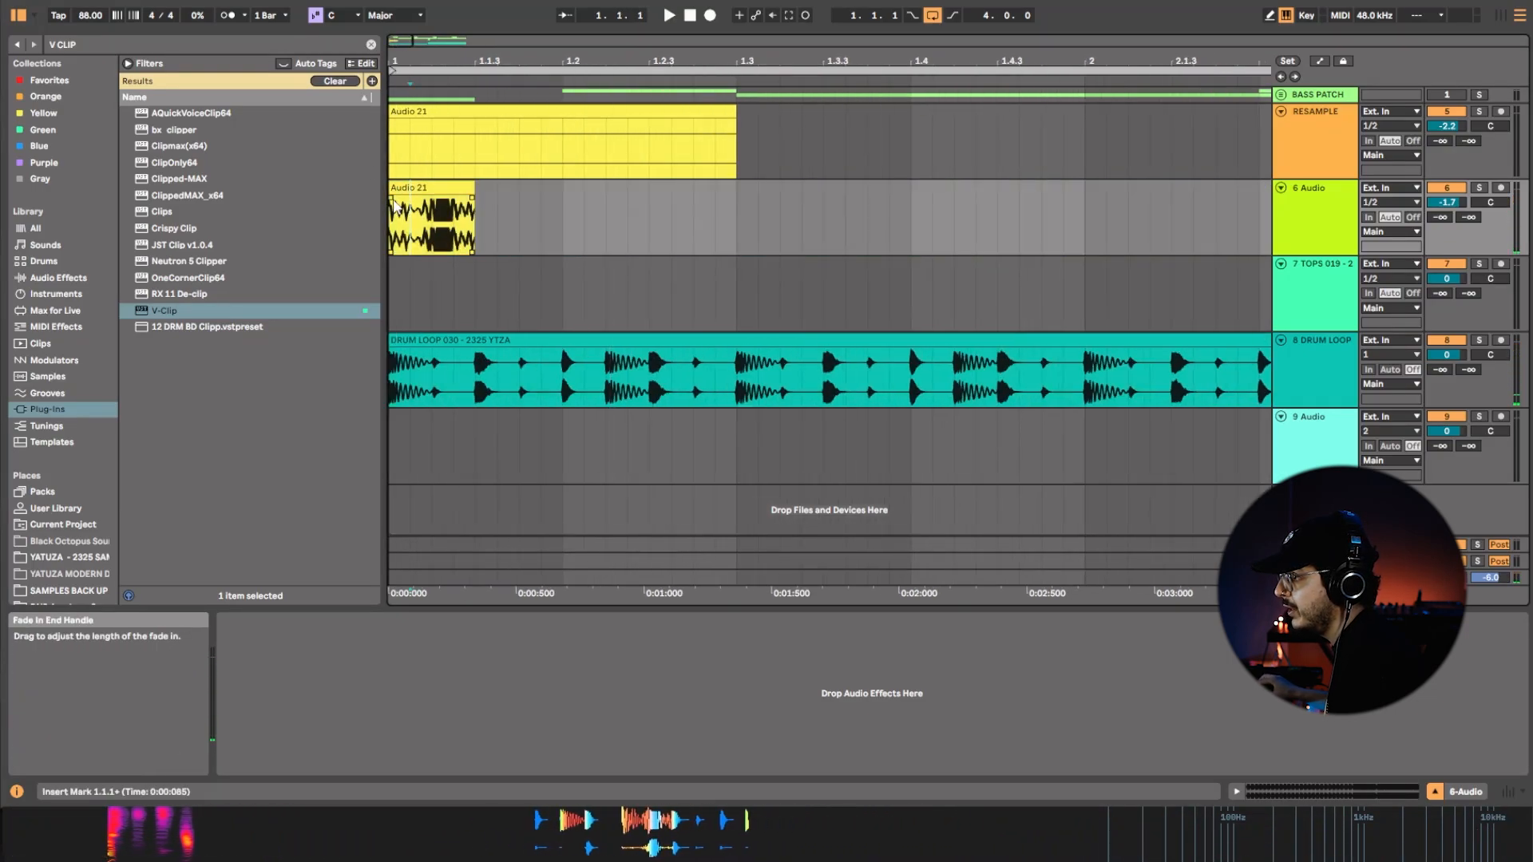
{"action": "left_click", "coordinate": [454, 184]}
{"action": "key", "text": "space"}
{"action": "key", "text": "space"}
{"action": "key", "text": "space"}
{"action": "left_click_drag", "start_coordinate": [451, 197], "coordinate": [463, 206]}
{"action": "key", "text": "space"}
{"action": "left_click", "coordinate": [457, 187]}
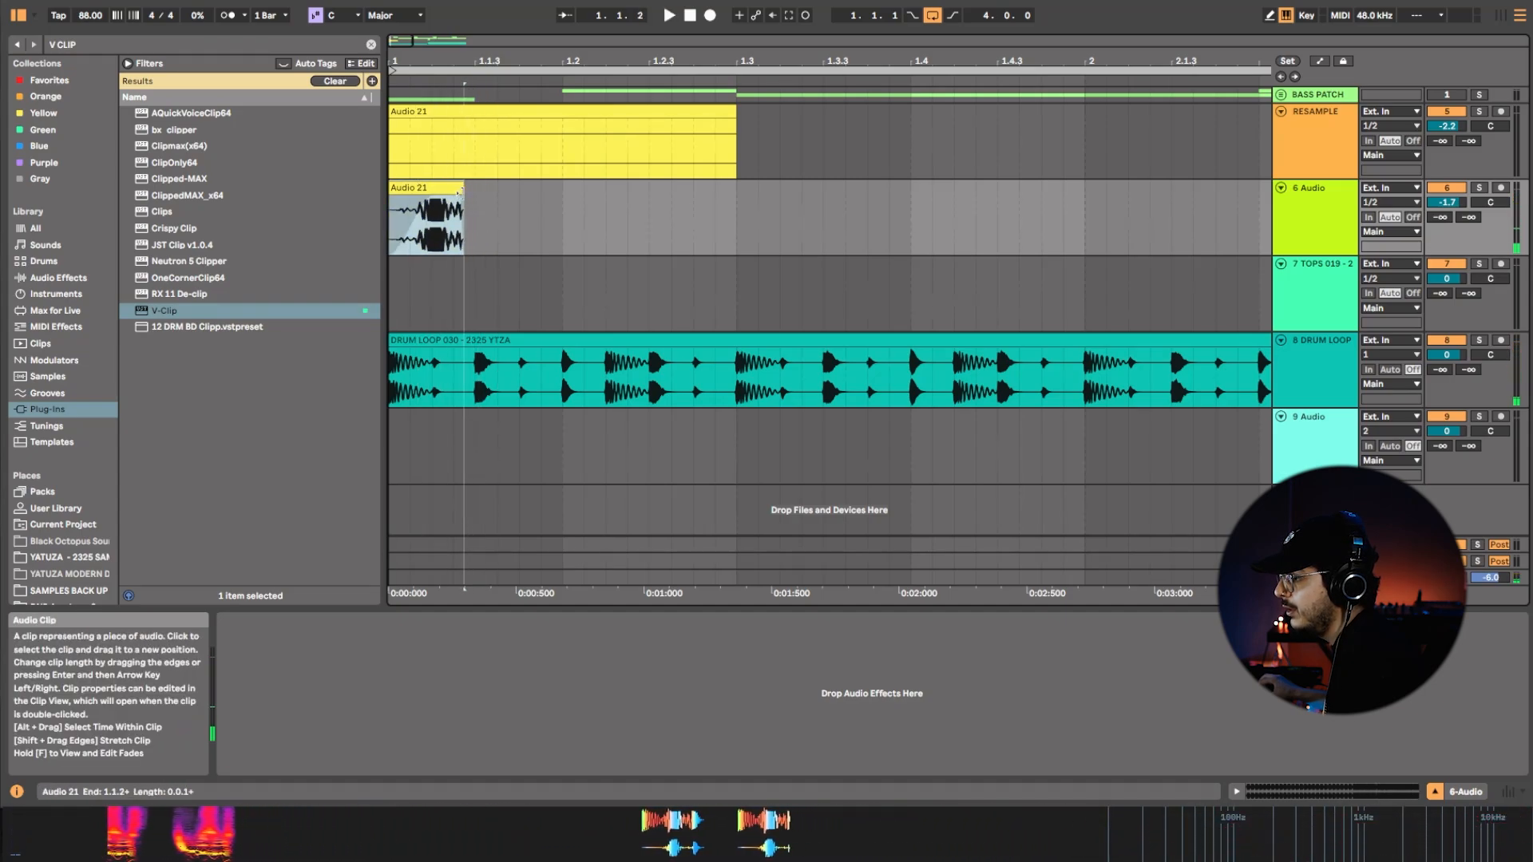
Audition the faded bass hit with the drums and shorten its end slightly further.
{"action": "key", "text": "space"}
{"action": "key", "text": "space"}
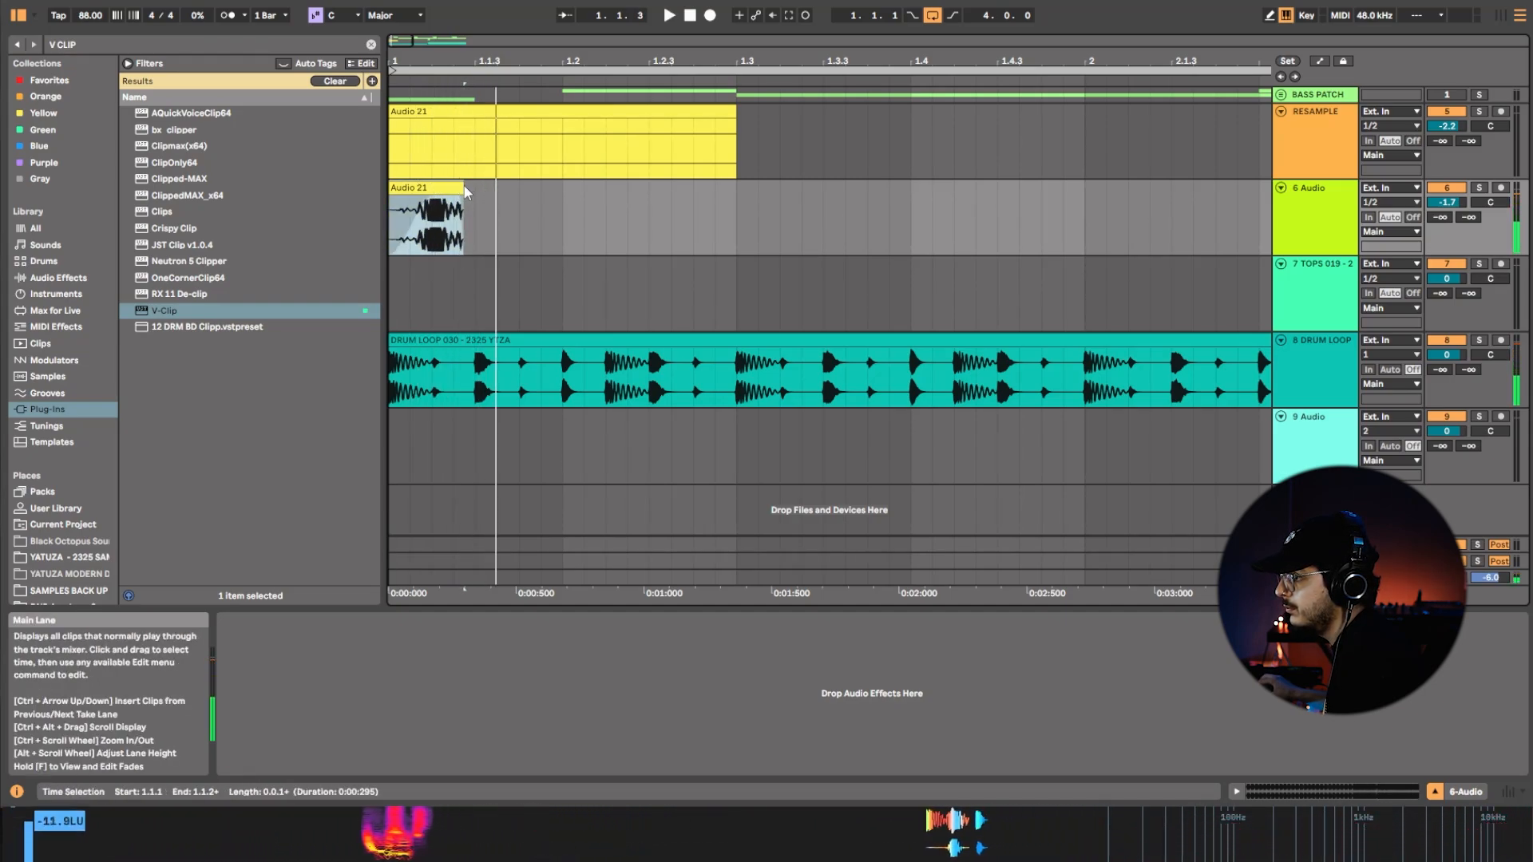
{"action": "left_click_drag", "start_coordinate": [460, 189], "coordinate": [444, 197]}
{"action": "key", "text": "space"}
{"action": "key", "text": "space"}
{"action": "key", "text": "space"}
{"action": "key", "text": "space"}
{"action": "key", "text": "space"}
{"action": "left_click", "coordinate": [424, 186]}
{"action": "key", "text": "space"}
Add a Hybrid Reverb from the audio effects to the 6 Audio track.
{"action": "right_click", "coordinate": [1311, 194]}
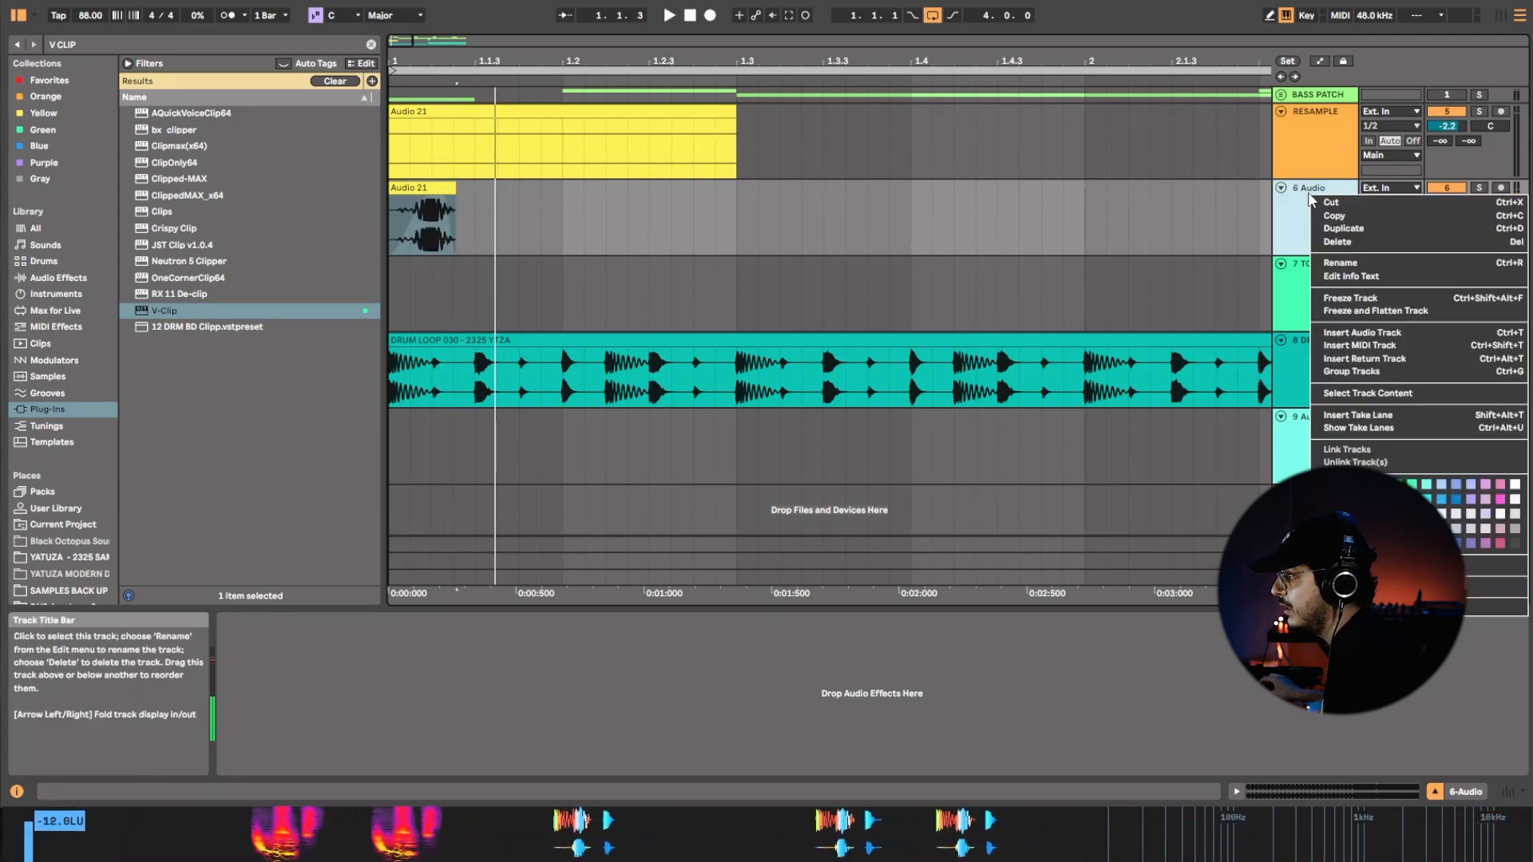
{"action": "left_click", "coordinate": [1363, 232]}
{"action": "left_click", "coordinate": [59, 277]}
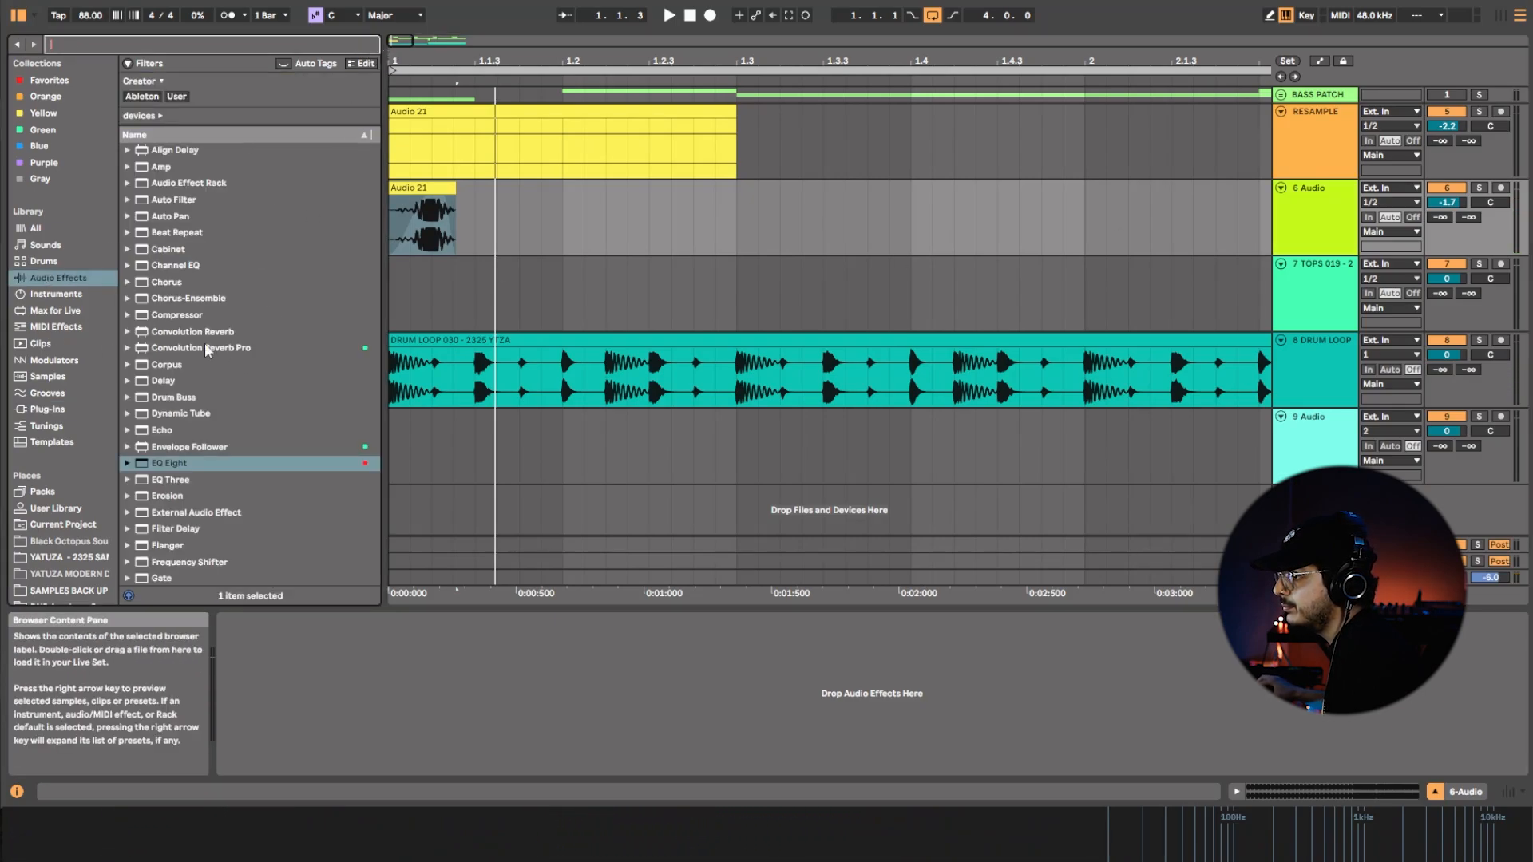
{"action": "left_click_drag", "start_coordinate": [206, 332], "coordinate": [206, 328]}
{"action": "scroll", "coordinate": [262, 455], "scroll_direction": "down", "scroll_amount": 5}
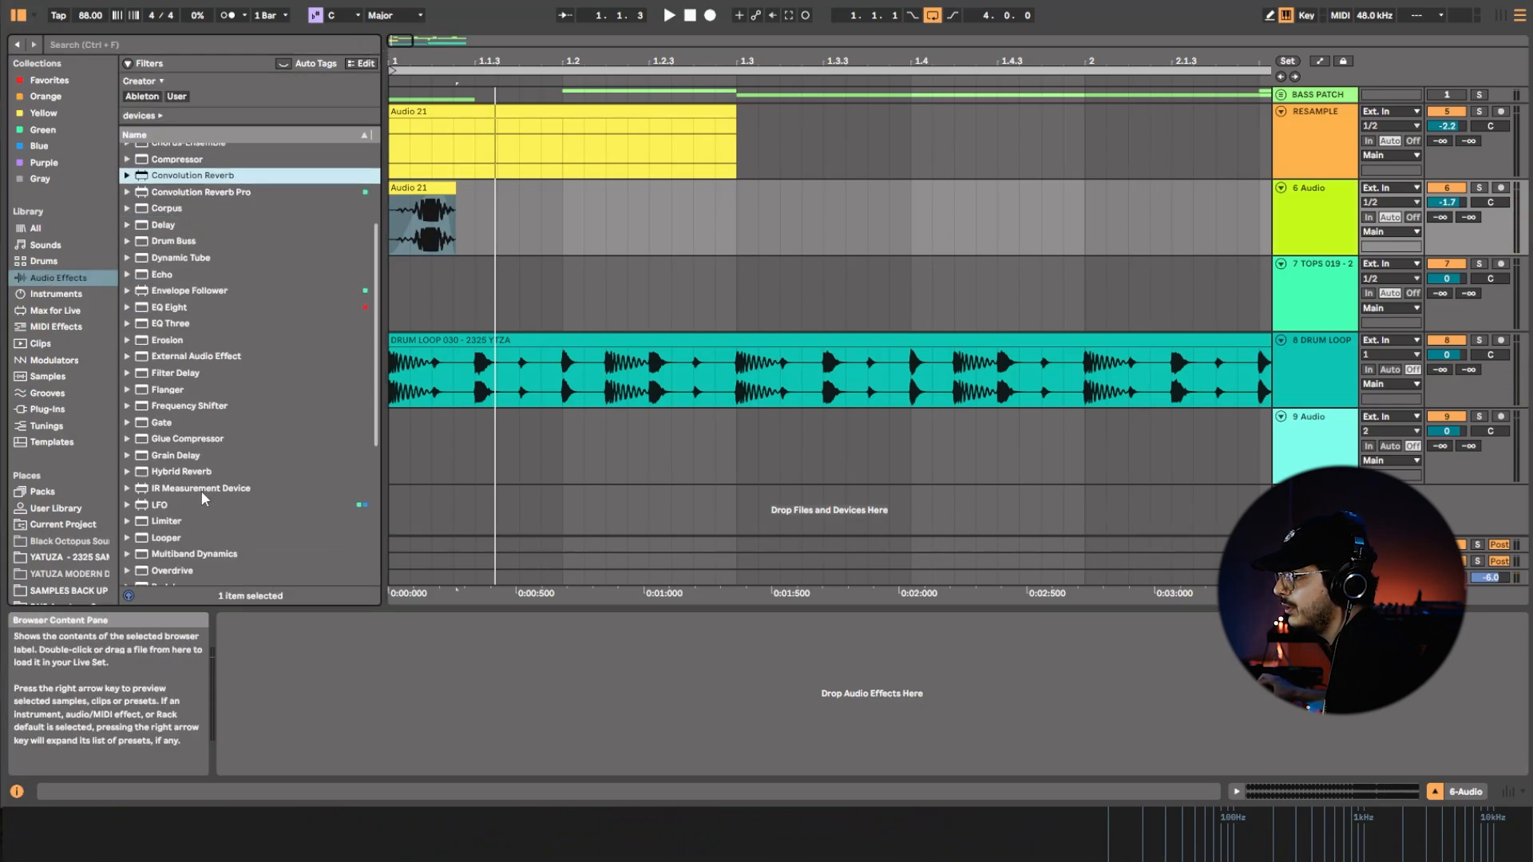
{"action": "left_click_drag", "start_coordinate": [184, 473], "coordinate": [595, 292]}
{"action": "left_click_drag", "start_coordinate": [704, 181], "coordinate": [428, 626]}
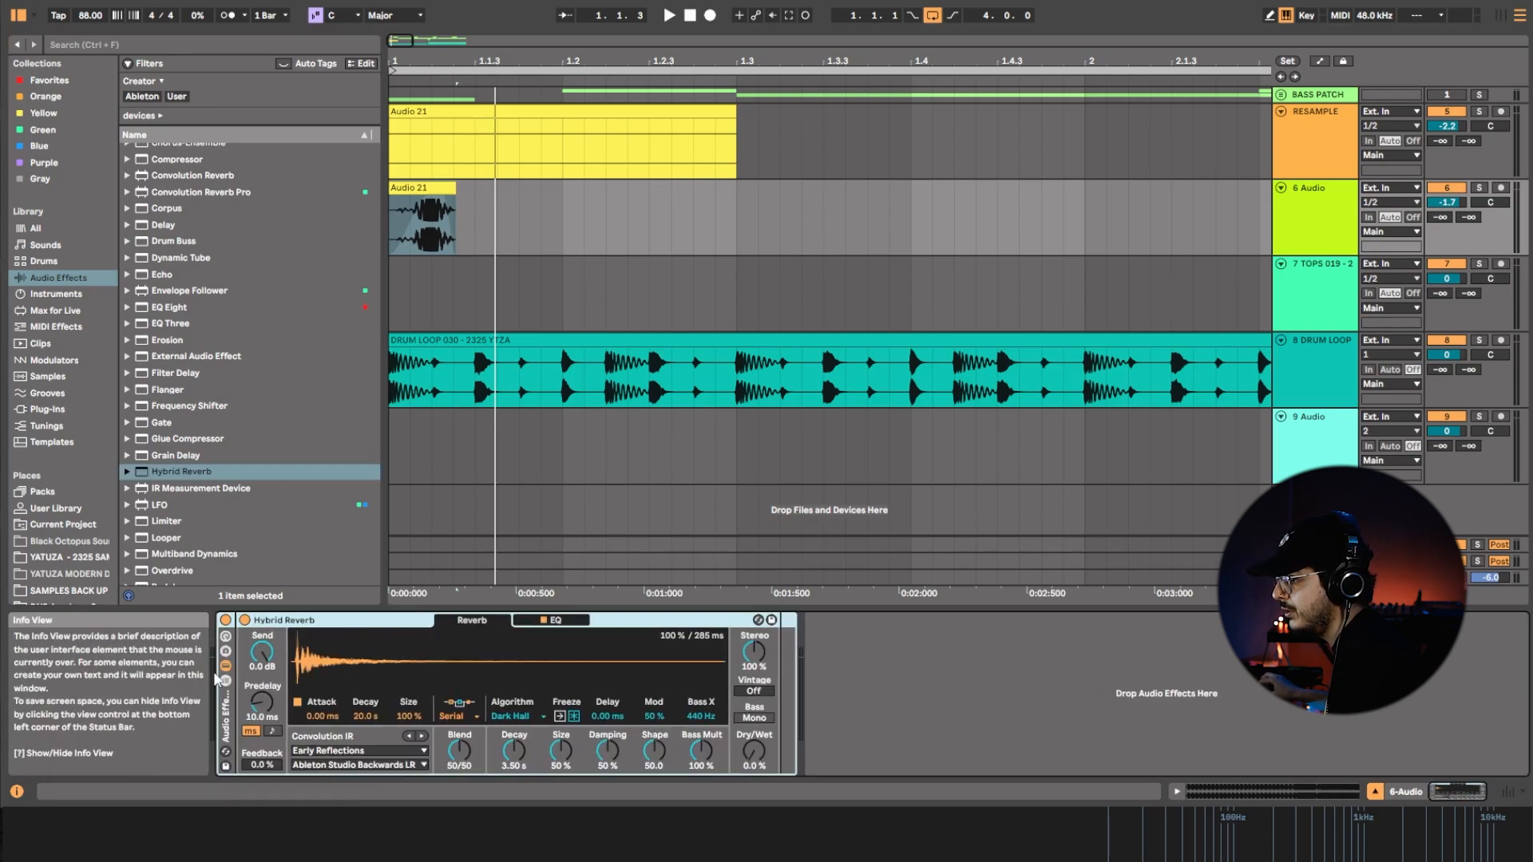
Group the Hybrid Reverb into an effect rack with a parallel chain named DRY, and remove the reverb from the DRY chain.
{"action": "left_click", "coordinate": [226, 681]}
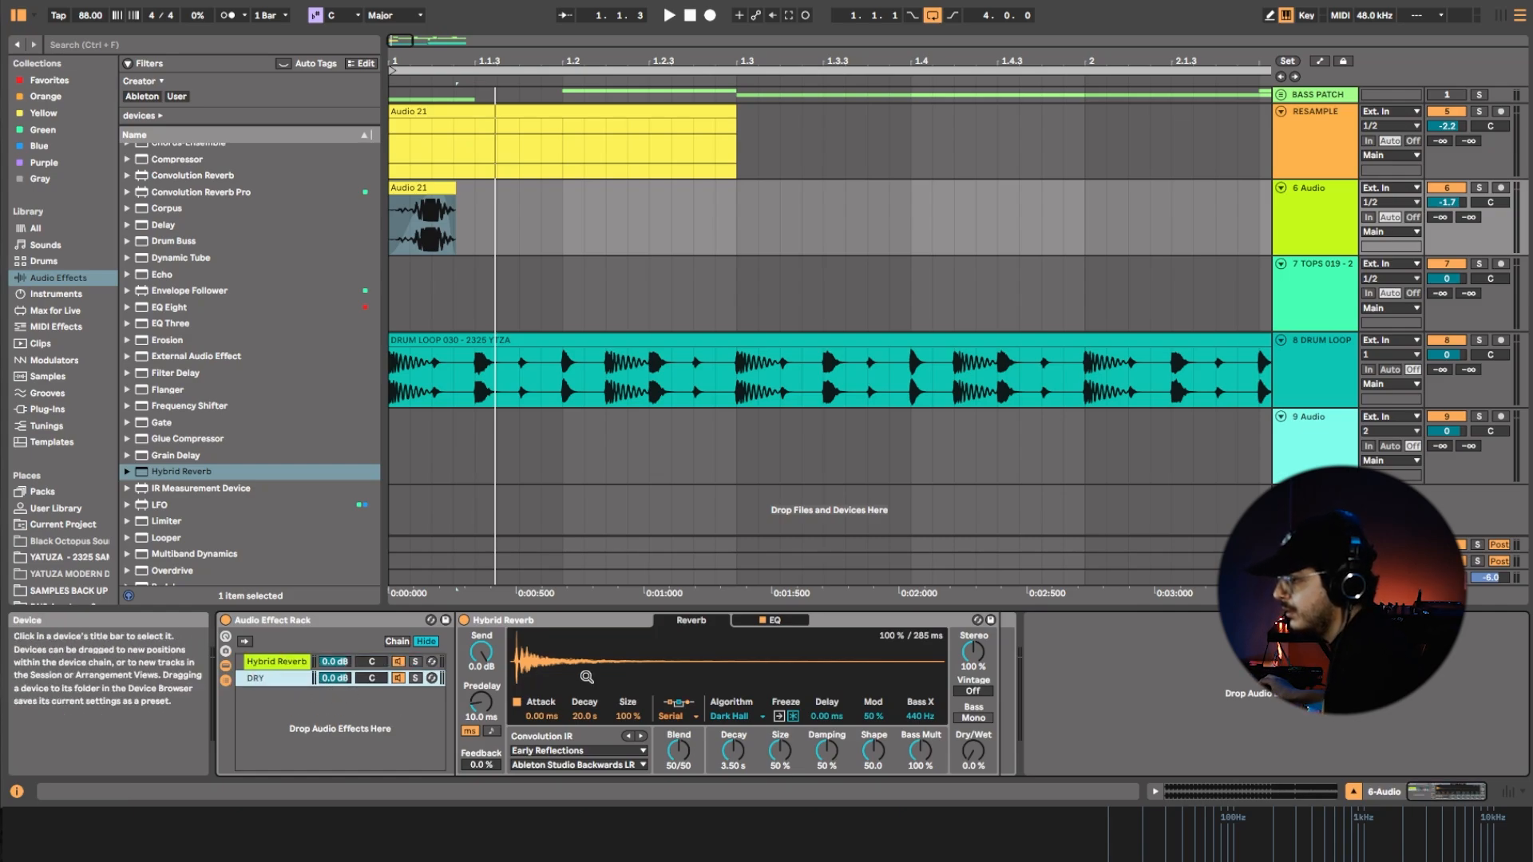
{"action": "left_click", "coordinate": [569, 620]}
{"action": "key", "text": "Delete"}
{"action": "left_click", "coordinate": [294, 663]}
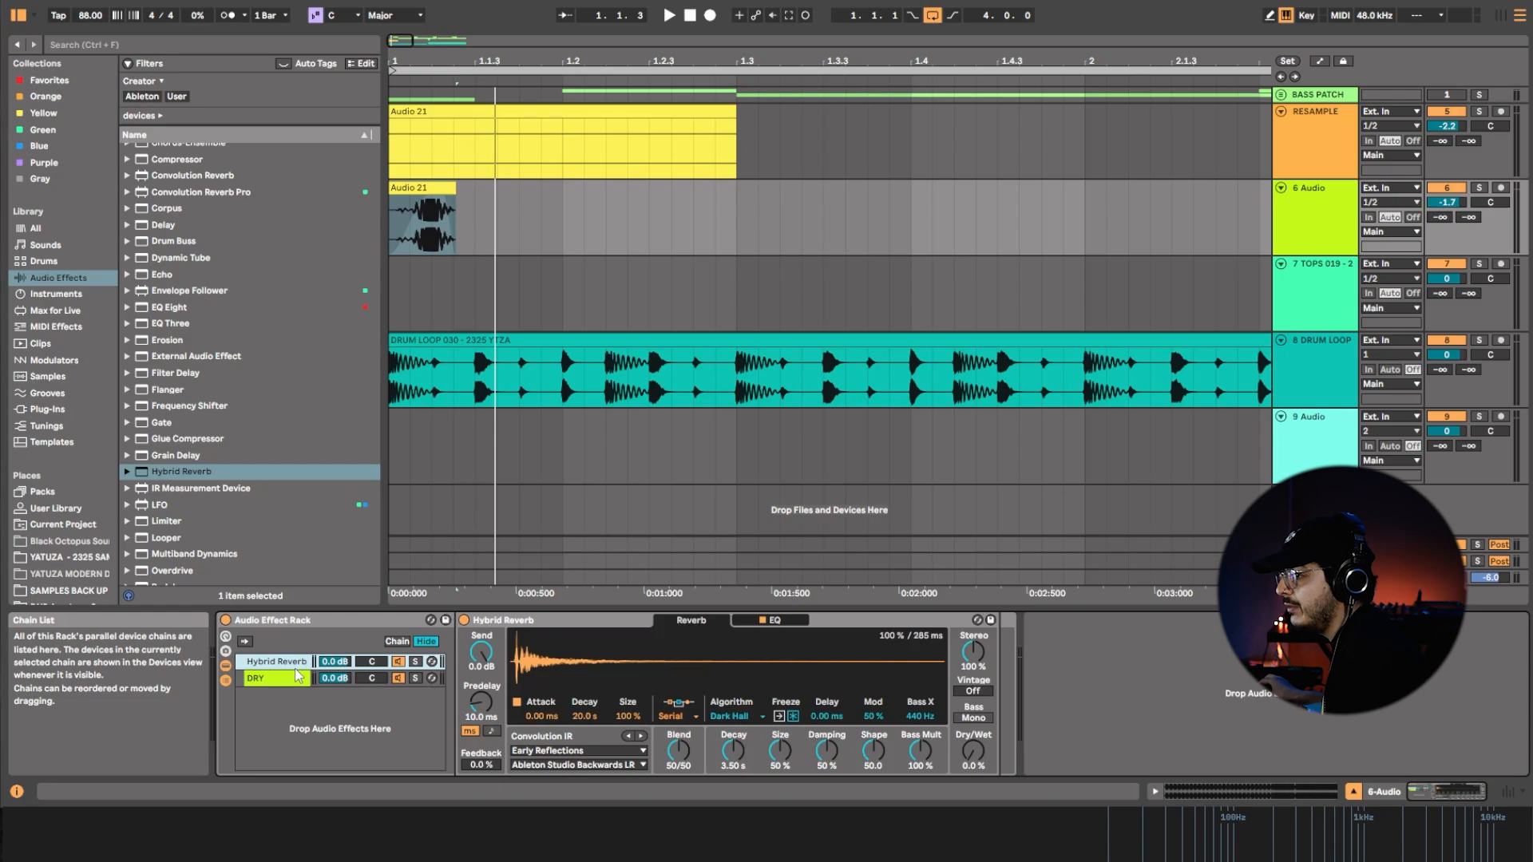
Add an EQ Eight after the rack with a low cut at about 1.04 kHz, and set the reverb's decay to 868 ms and size to 28%.
{"action": "scroll", "coordinate": [201, 512], "scroll_direction": "up", "scroll_amount": 3}
{"action": "left_click_drag", "start_coordinate": [169, 394], "coordinate": [1106, 755]}
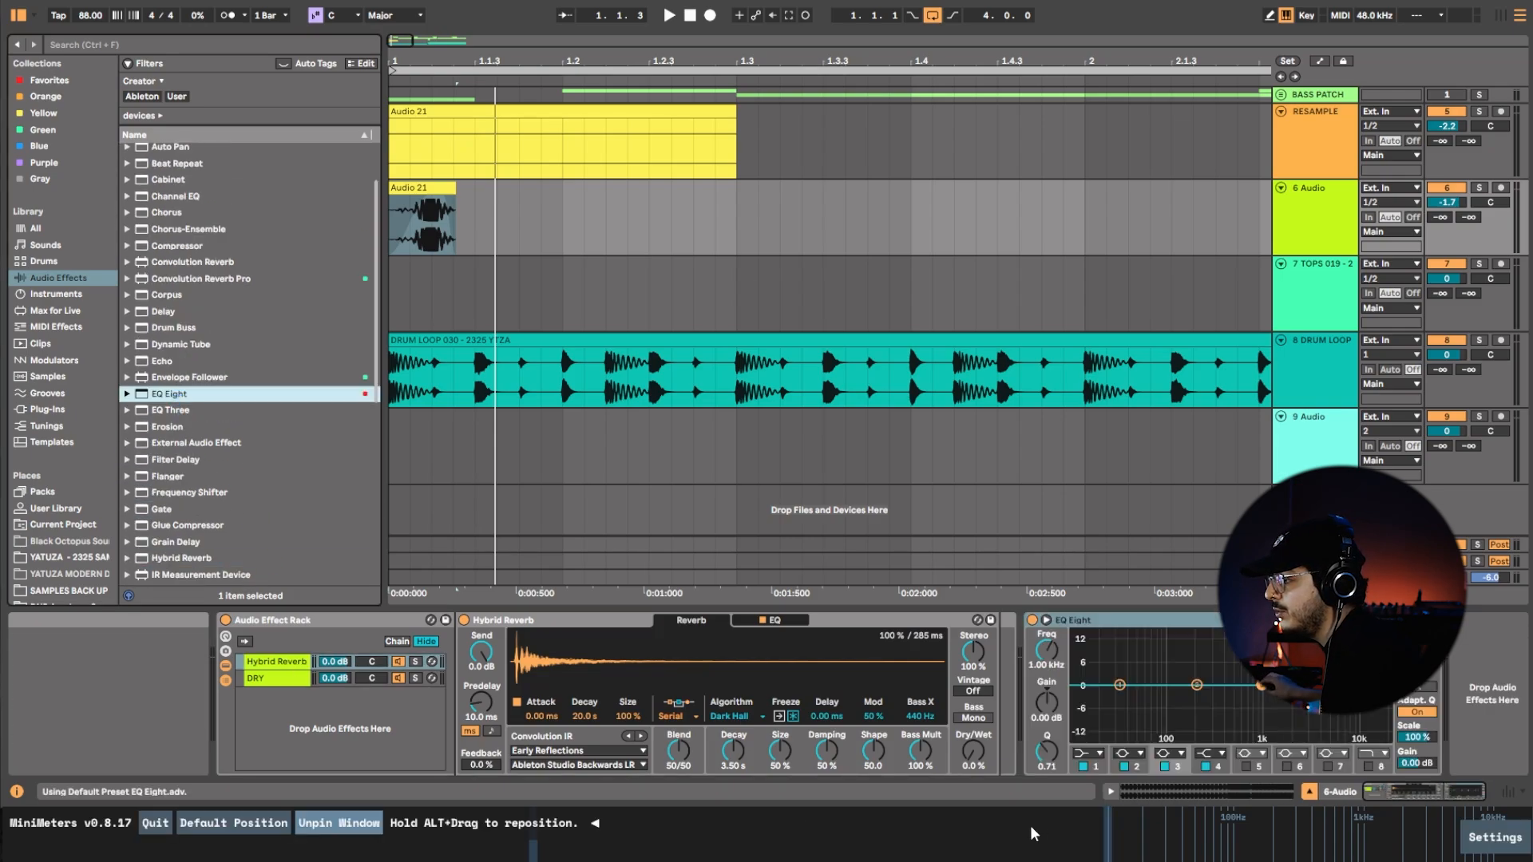
{"action": "left_click", "coordinate": [1100, 754]}
{"action": "left_click", "coordinate": [1088, 664]}
{"action": "left_click_drag", "start_coordinate": [1047, 650], "coordinate": [1047, 612]}
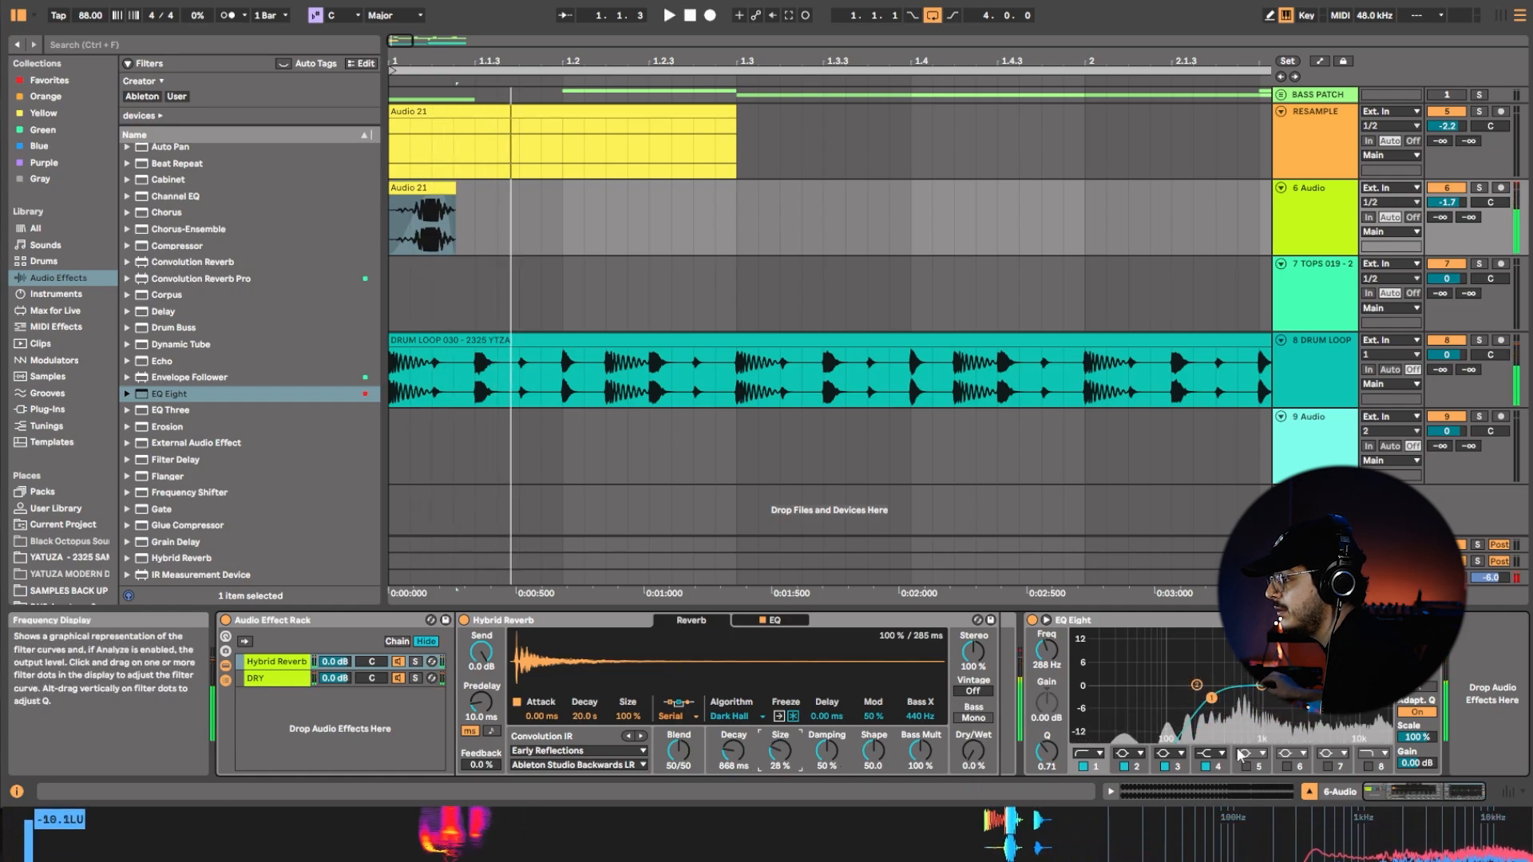
{"action": "left_click_drag", "start_coordinate": [1211, 698], "coordinate": [1264, 711]}
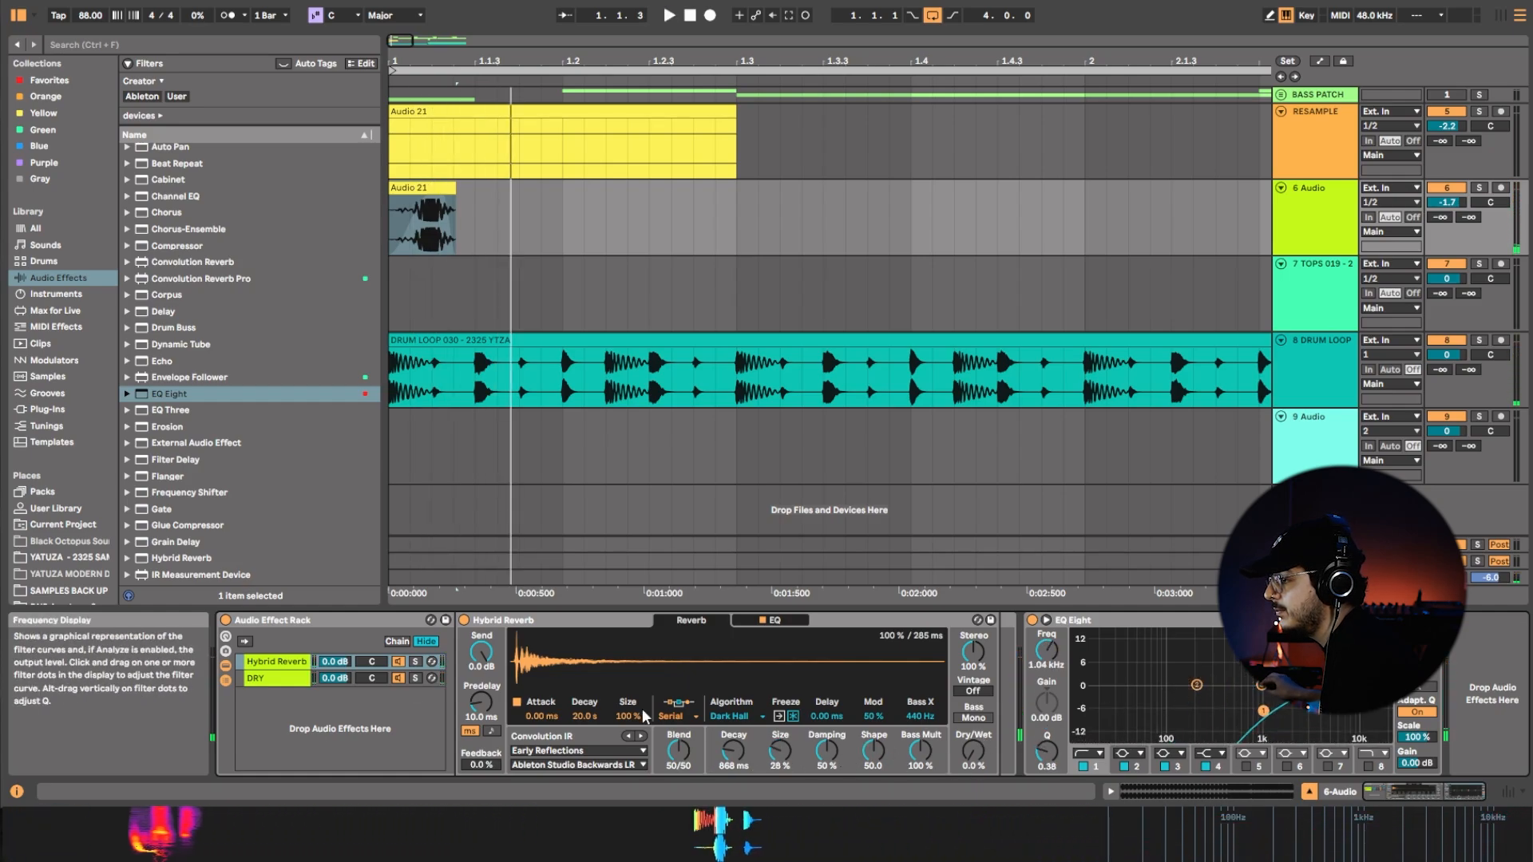
Move the EQ Eight into the Hybrid Reverb chain so it filters only the reverb and not the DRY chain.
{"action": "left_click", "coordinate": [257, 678]}
{"action": "left_click", "coordinate": [697, 624]}
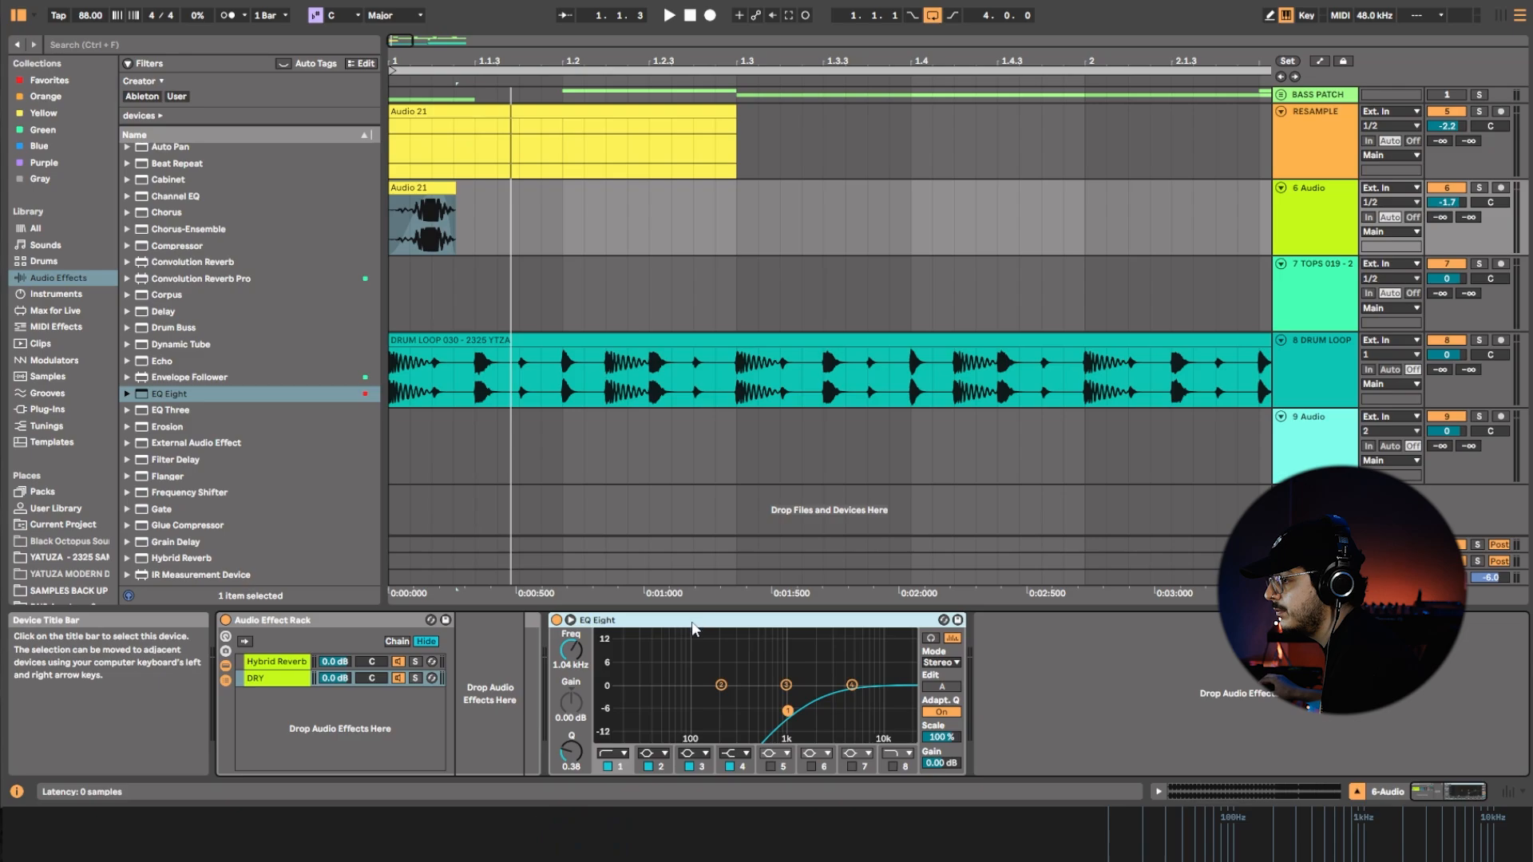
{"action": "left_click", "coordinate": [293, 668]}
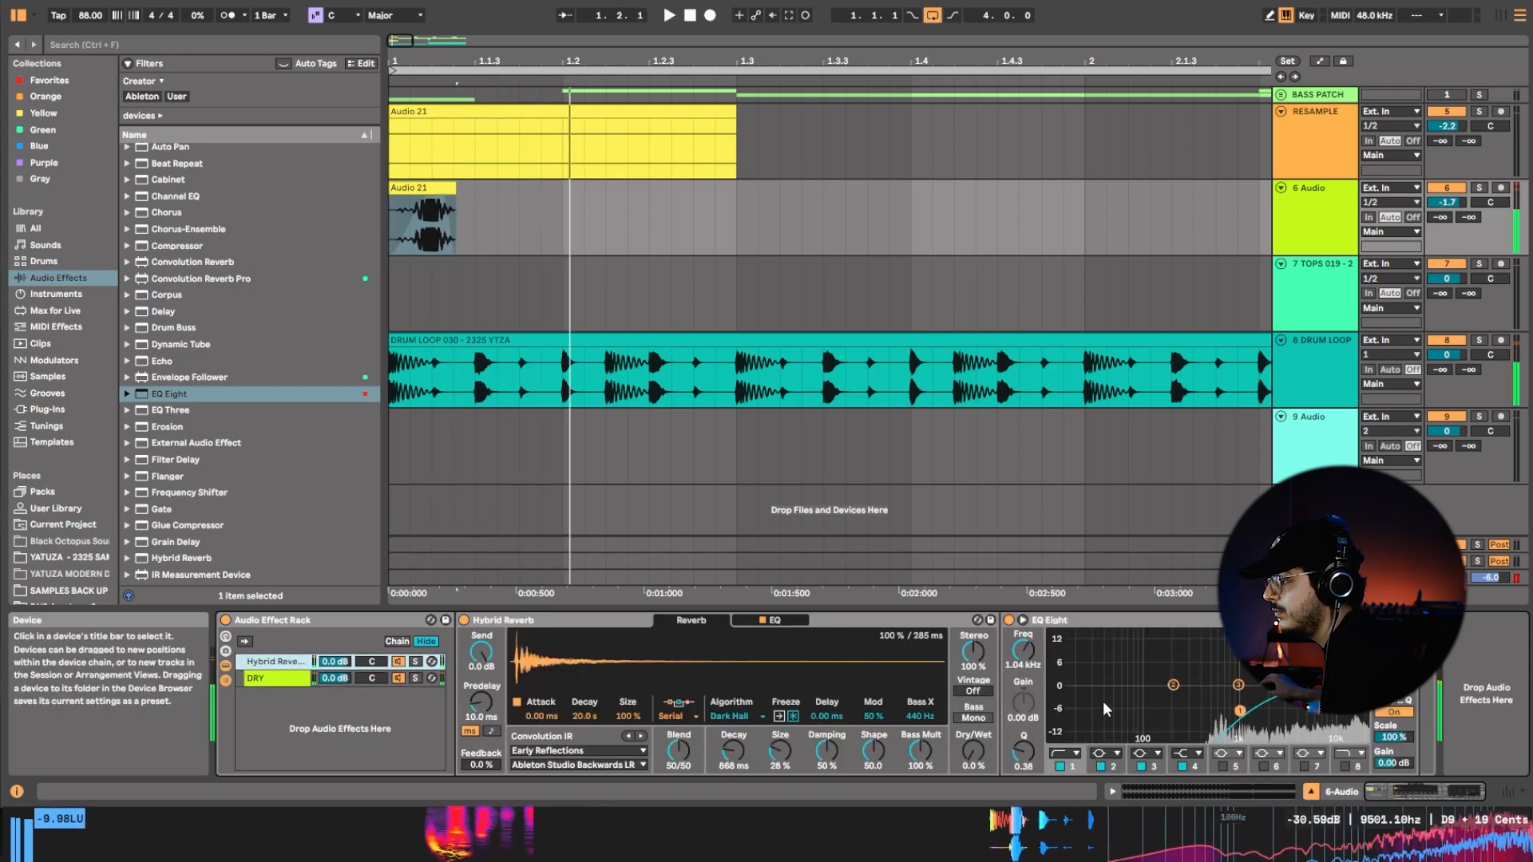
Solo the Hybrid Reverb chain, with reverb decay at 3.30 s, dry/wet at about 58% and the EQ low cut's Q at 0.85.
{"action": "left_click_drag", "start_coordinate": [733, 750], "coordinate": [733, 727]}
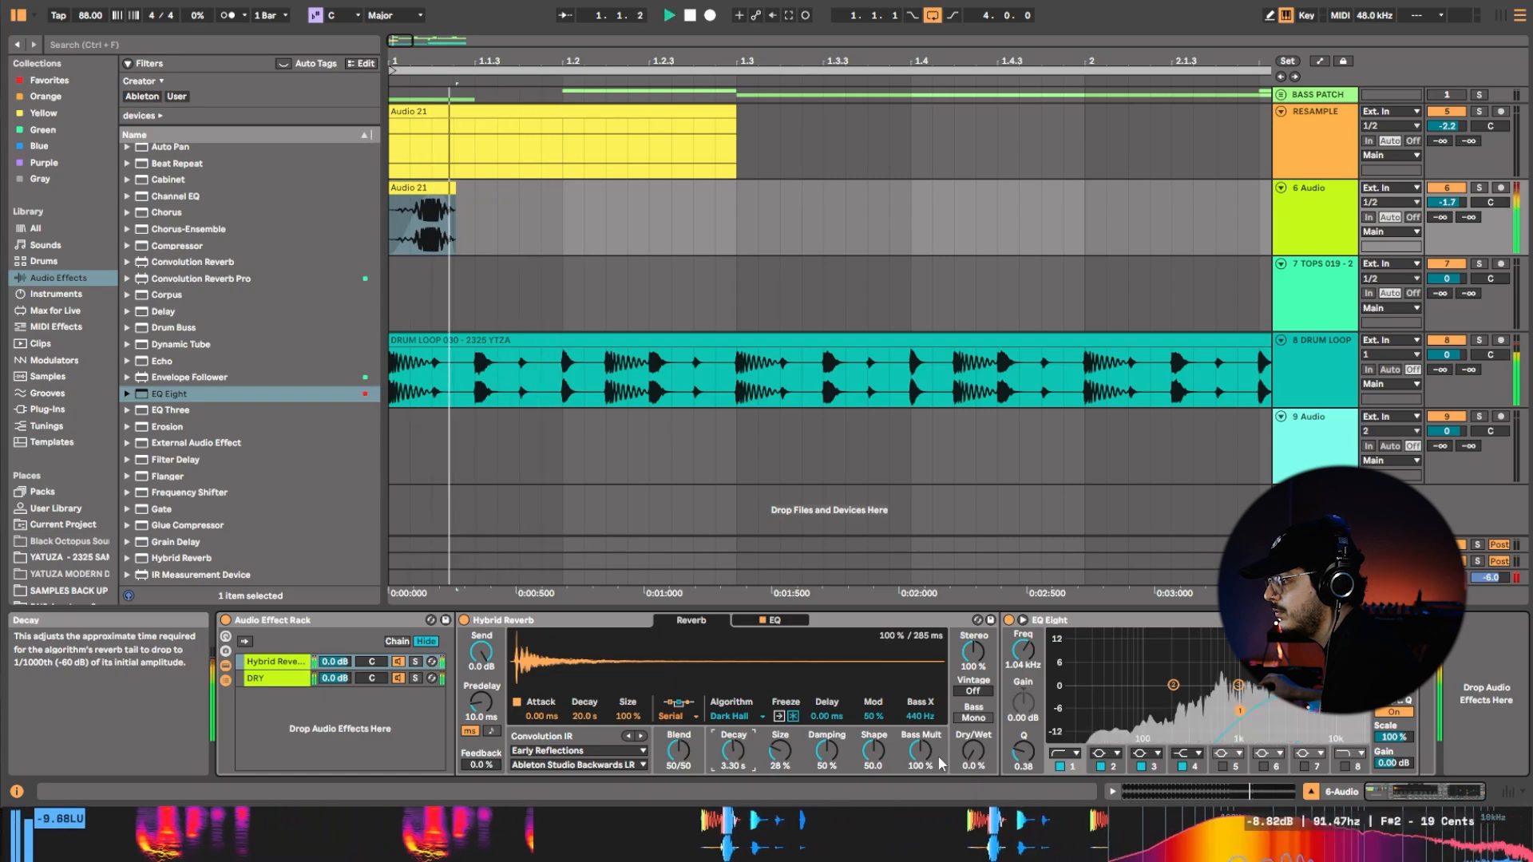
{"action": "left_click", "coordinate": [415, 662]}
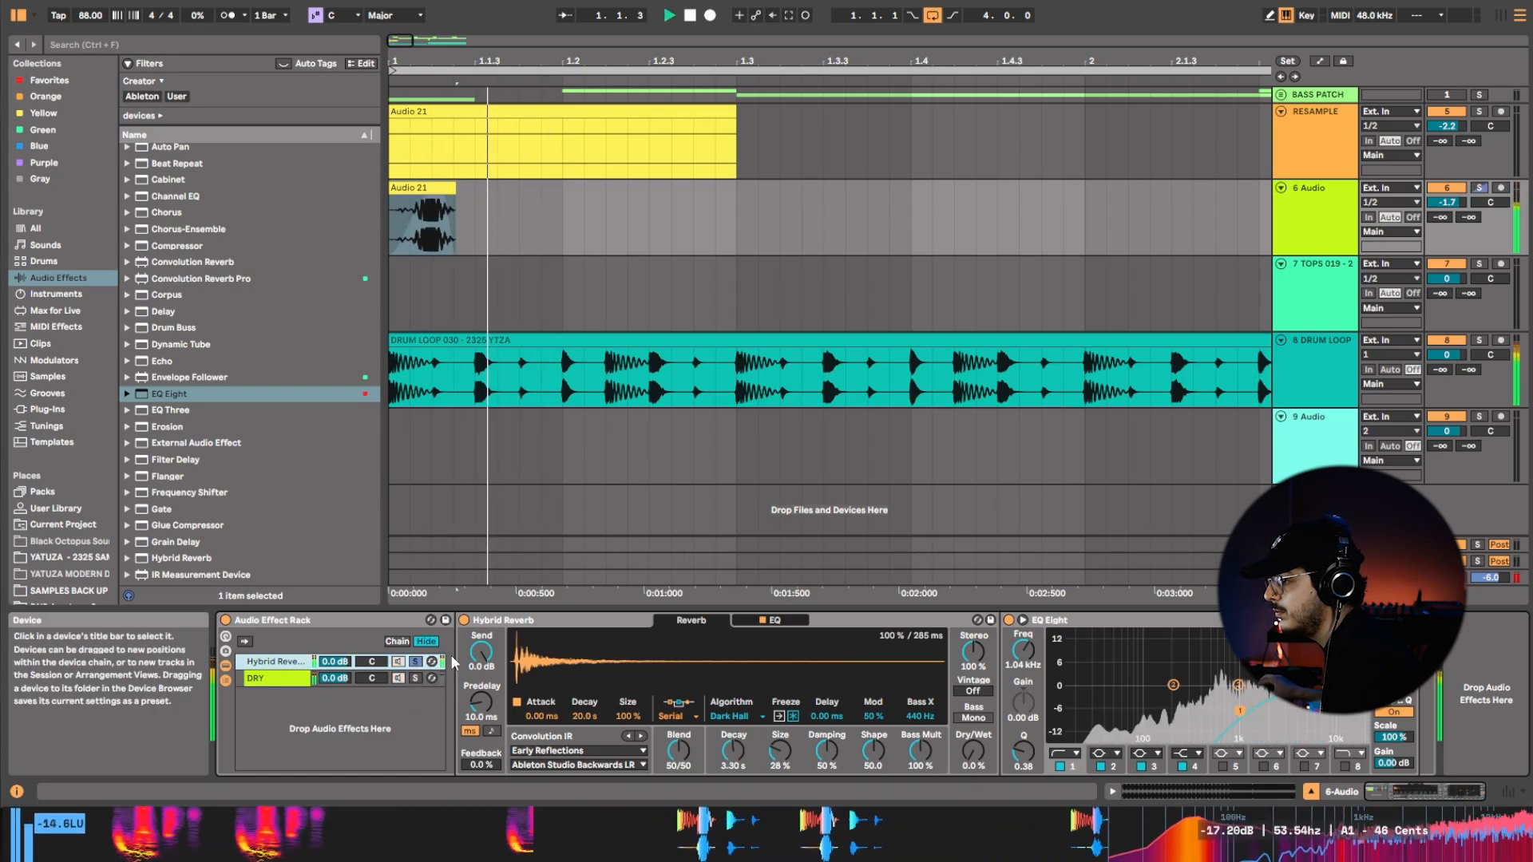
{"action": "left_click_drag", "start_coordinate": [1023, 751], "coordinate": [973, 719]}
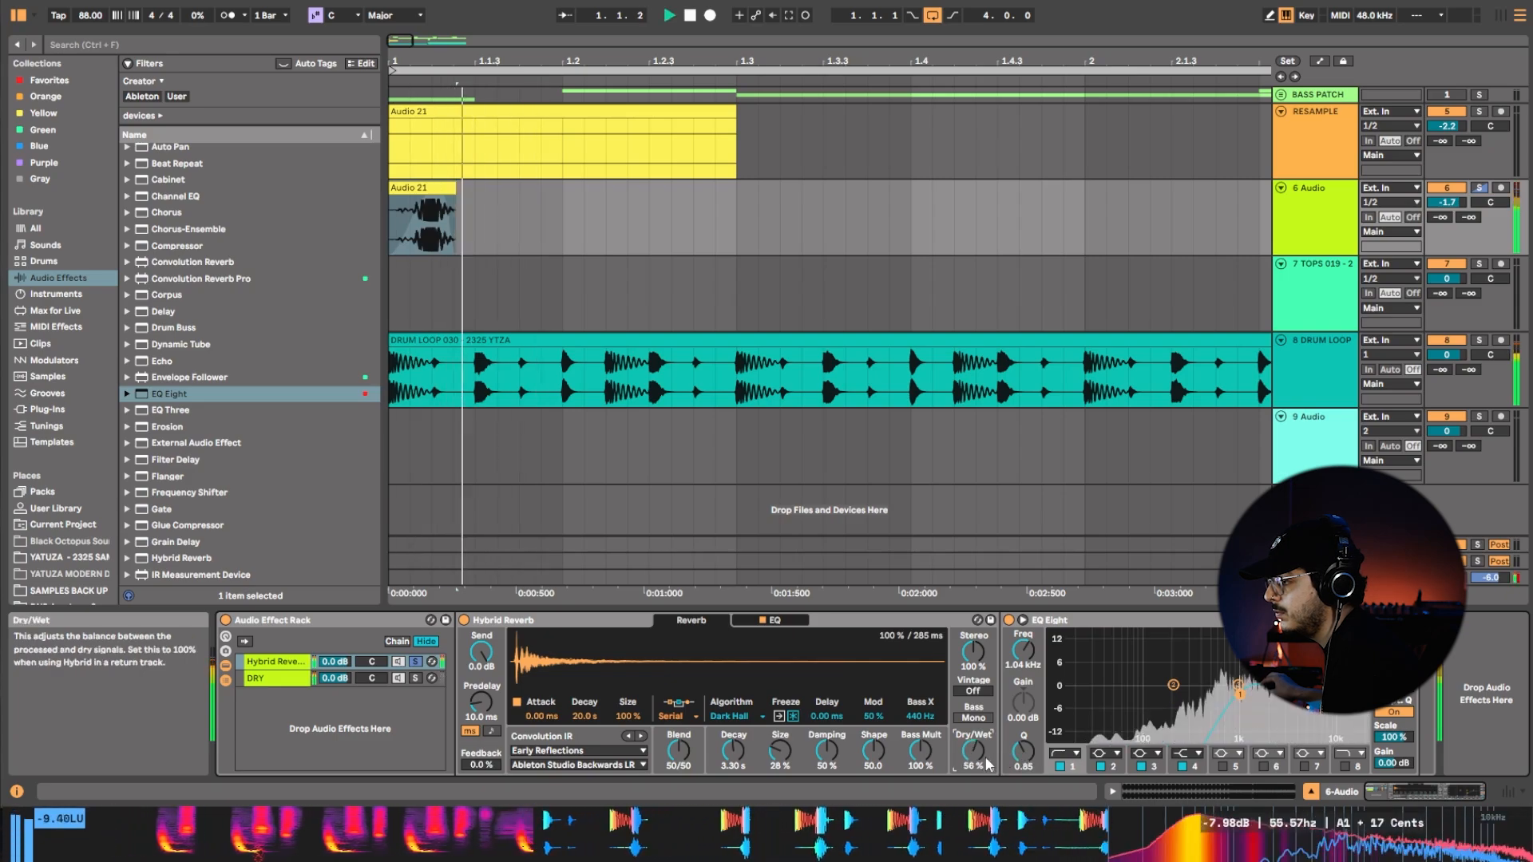
Set the reverb's decay to 200 ms, size to 53% and dry/wet to 35% while replaying the bass hit.
{"action": "left_click_drag", "start_coordinate": [733, 751], "coordinate": [780, 754]}
{"action": "key", "text": "space"}
{"action": "key", "text": "space"}
{"action": "key", "text": "space"}
{"action": "key", "text": "space"}
{"action": "key", "text": "space"}
{"action": "key", "text": "space"}
{"action": "key", "text": "space"}
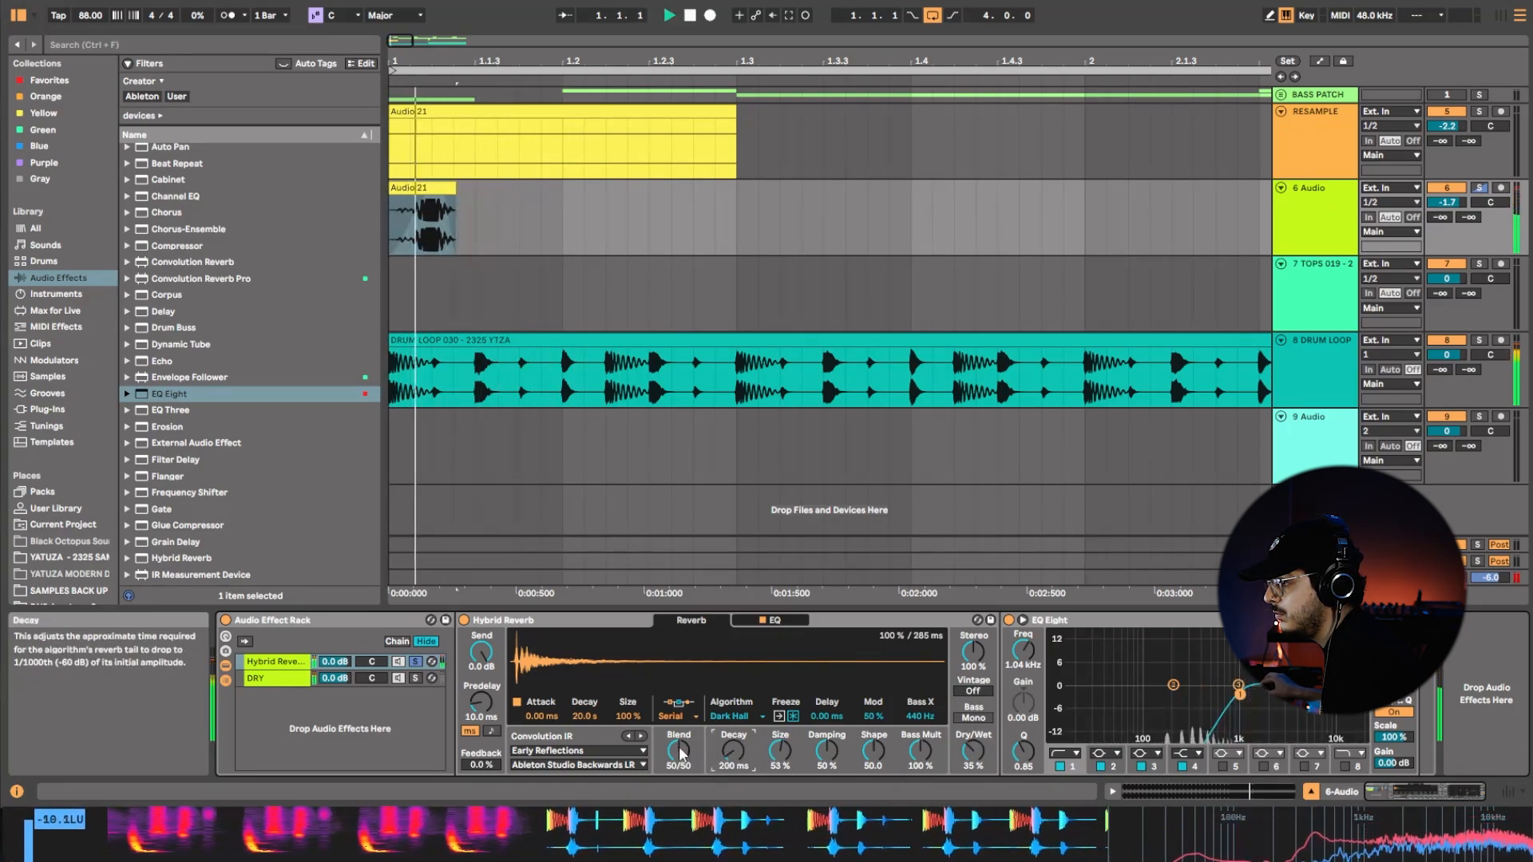
Set the reverb's blend to 93/7 and unsolo the Hybrid Reverb chain, auditioning the hit against the drums.
{"action": "key", "text": "space"}
{"action": "mouse_move", "coordinate": [681, 753]}
{"action": "left_mouse_down"}
{"action": "mouse_move", "coordinate": [681, 724]}
{"action": "mouse_move", "coordinate": [678, 743]}
{"action": "left_mouse_up"}
{"action": "key", "text": "space"}
{"action": "key", "text": "space"}
{"action": "key", "text": "space"}
{"action": "key", "text": "space"}
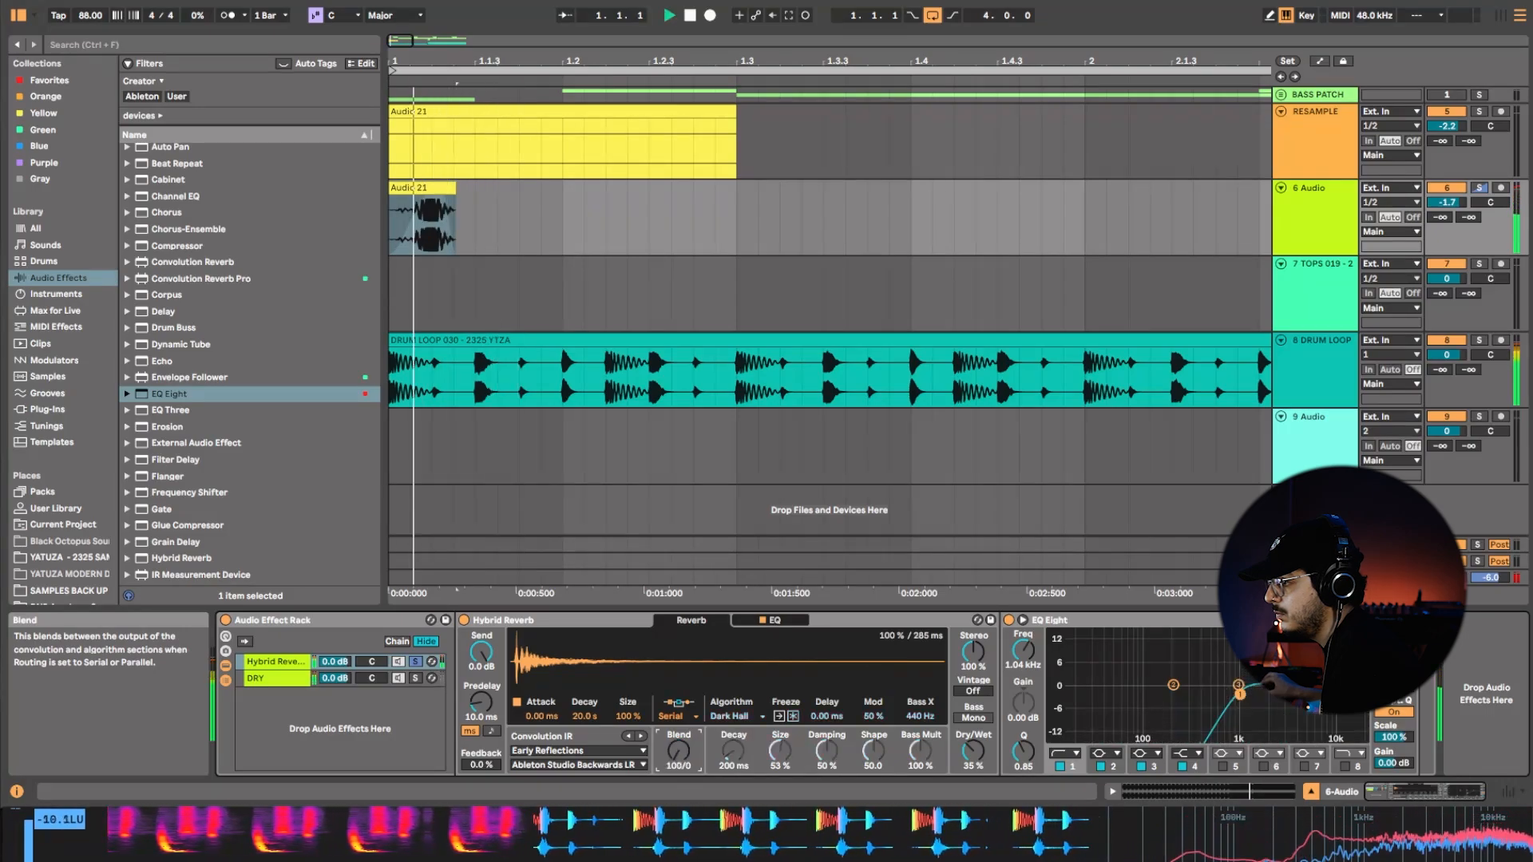
{"action": "key", "text": "space"}
{"action": "key", "text": "space"}
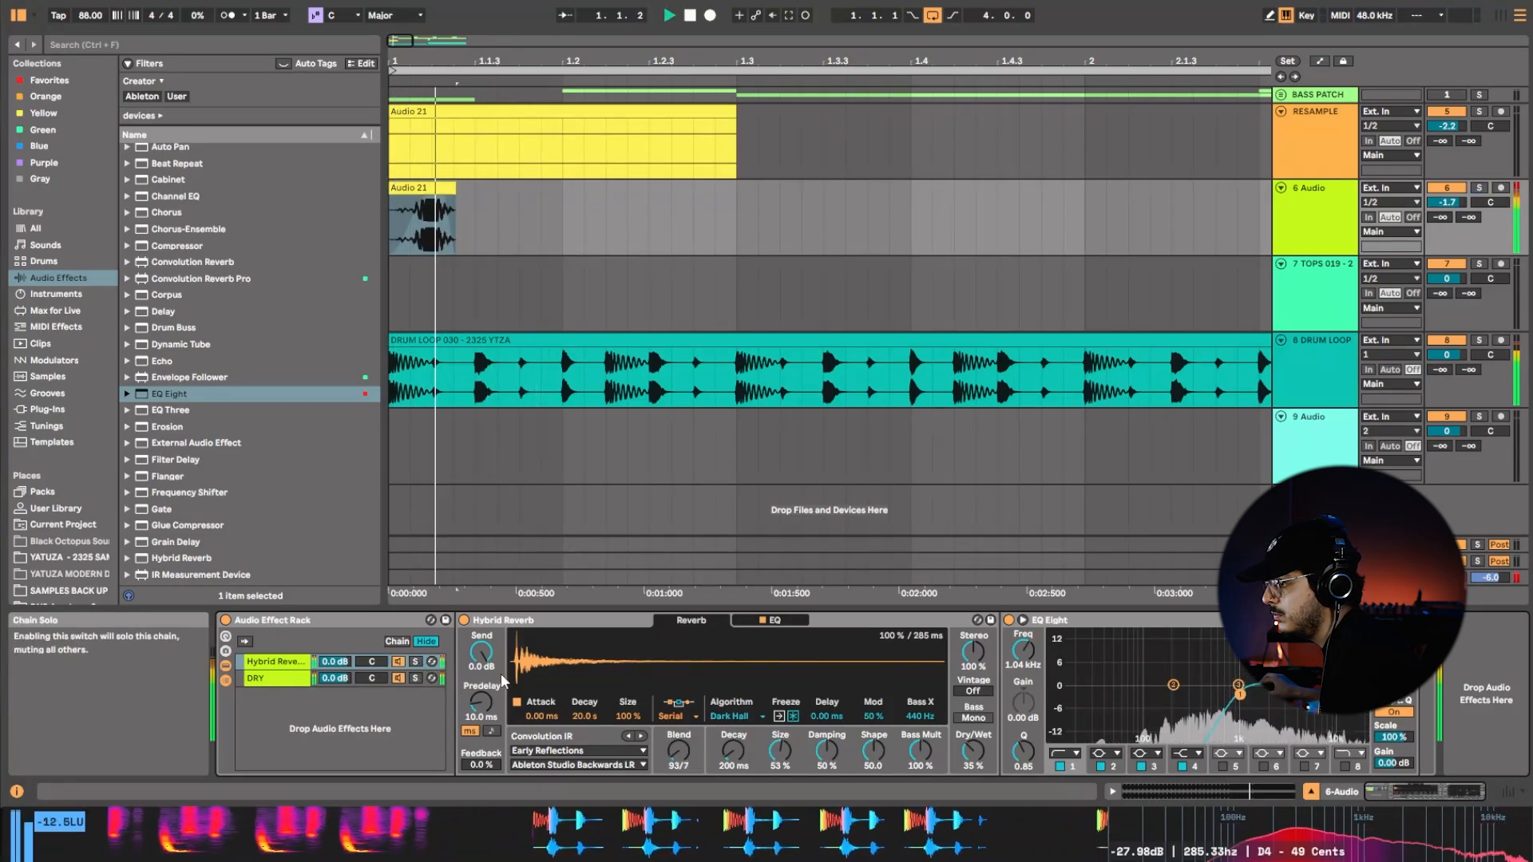
{"action": "key", "text": "space"}
Set the reverb's decay to 100 ms and its blend to 52/48, replaying the hit to compare.
{"action": "key", "text": "space"}
{"action": "left_click_drag", "start_coordinate": [733, 751], "coordinate": [679, 787]}
{"action": "key", "text": "space"}
{"action": "key", "text": "space"}
{"action": "key", "text": "space"}
{"action": "key", "text": "space"}
{"action": "key", "text": "space"}
{"action": "key", "text": "space"}
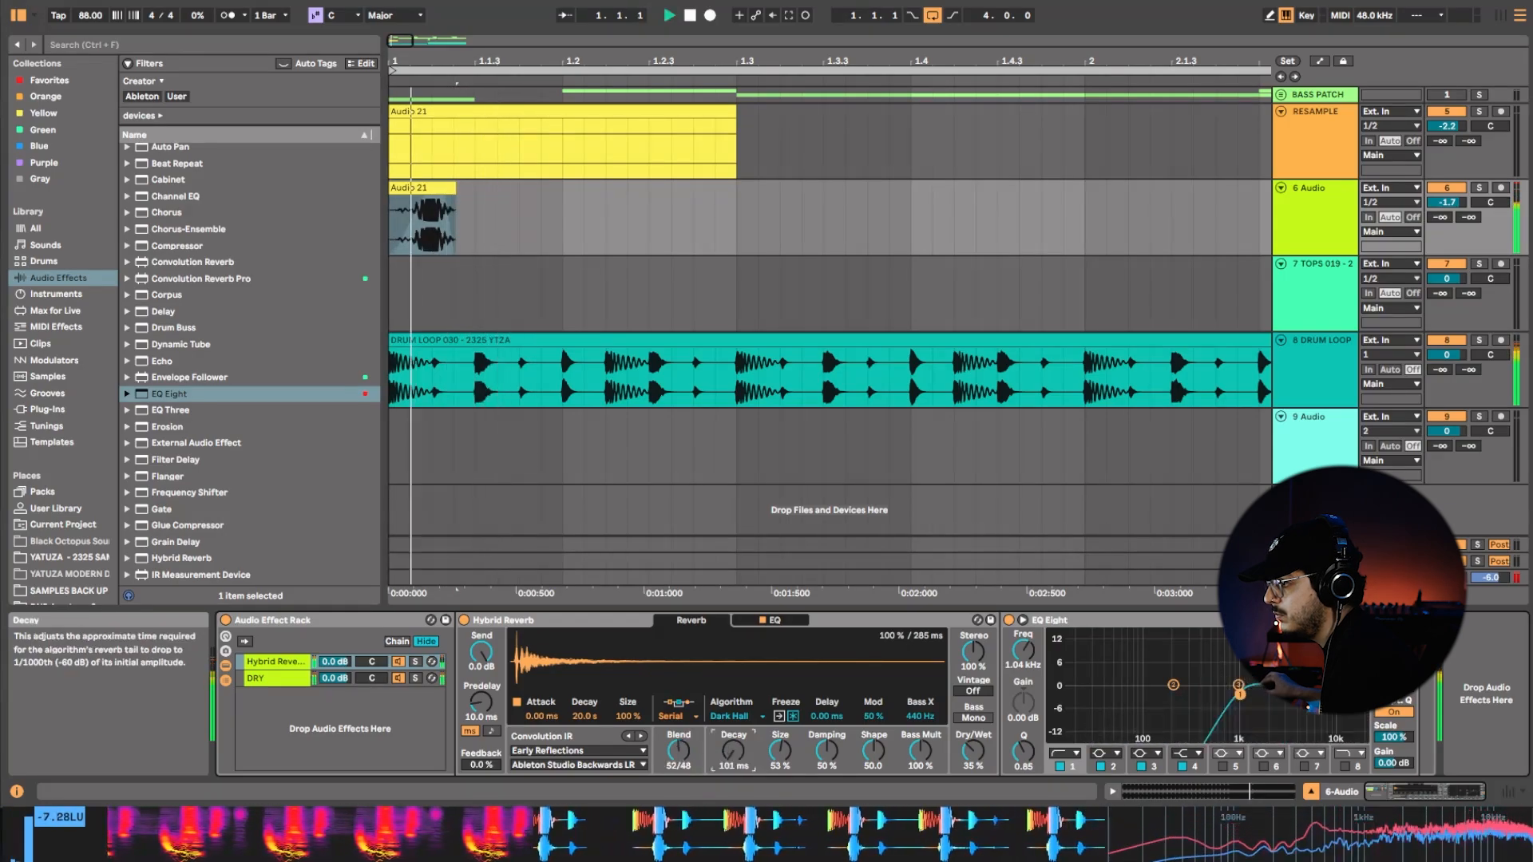
{"action": "key", "text": "space"}
{"action": "key", "text": "space"}
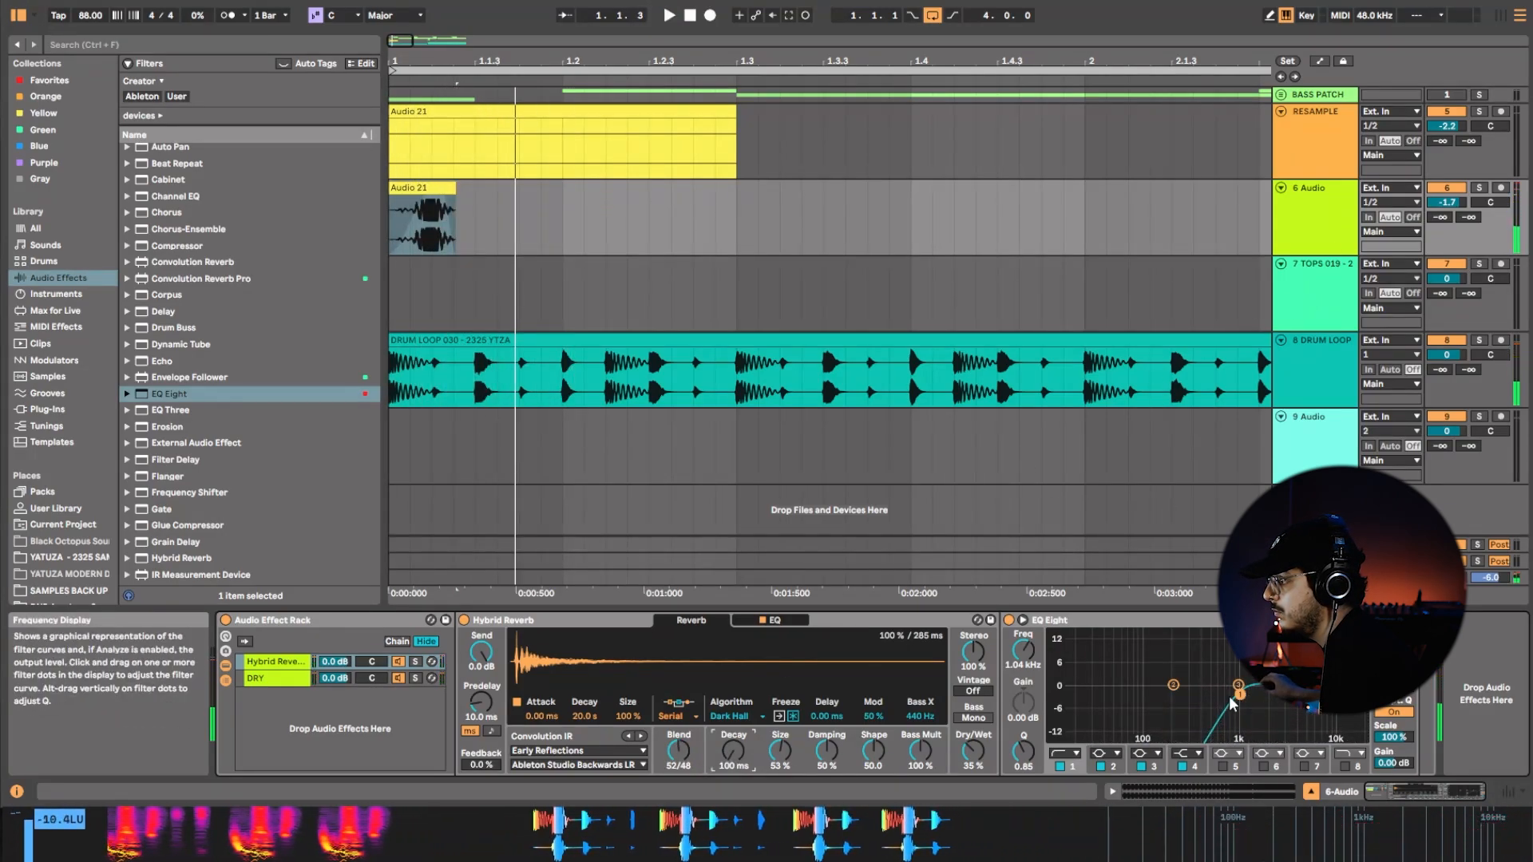
Enable band 8 of the reverb chain's EQ as a high cut at about 10.9 kHz and lower the low cut to 958 Hz.
{"action": "left_click", "coordinate": [1354, 757]}
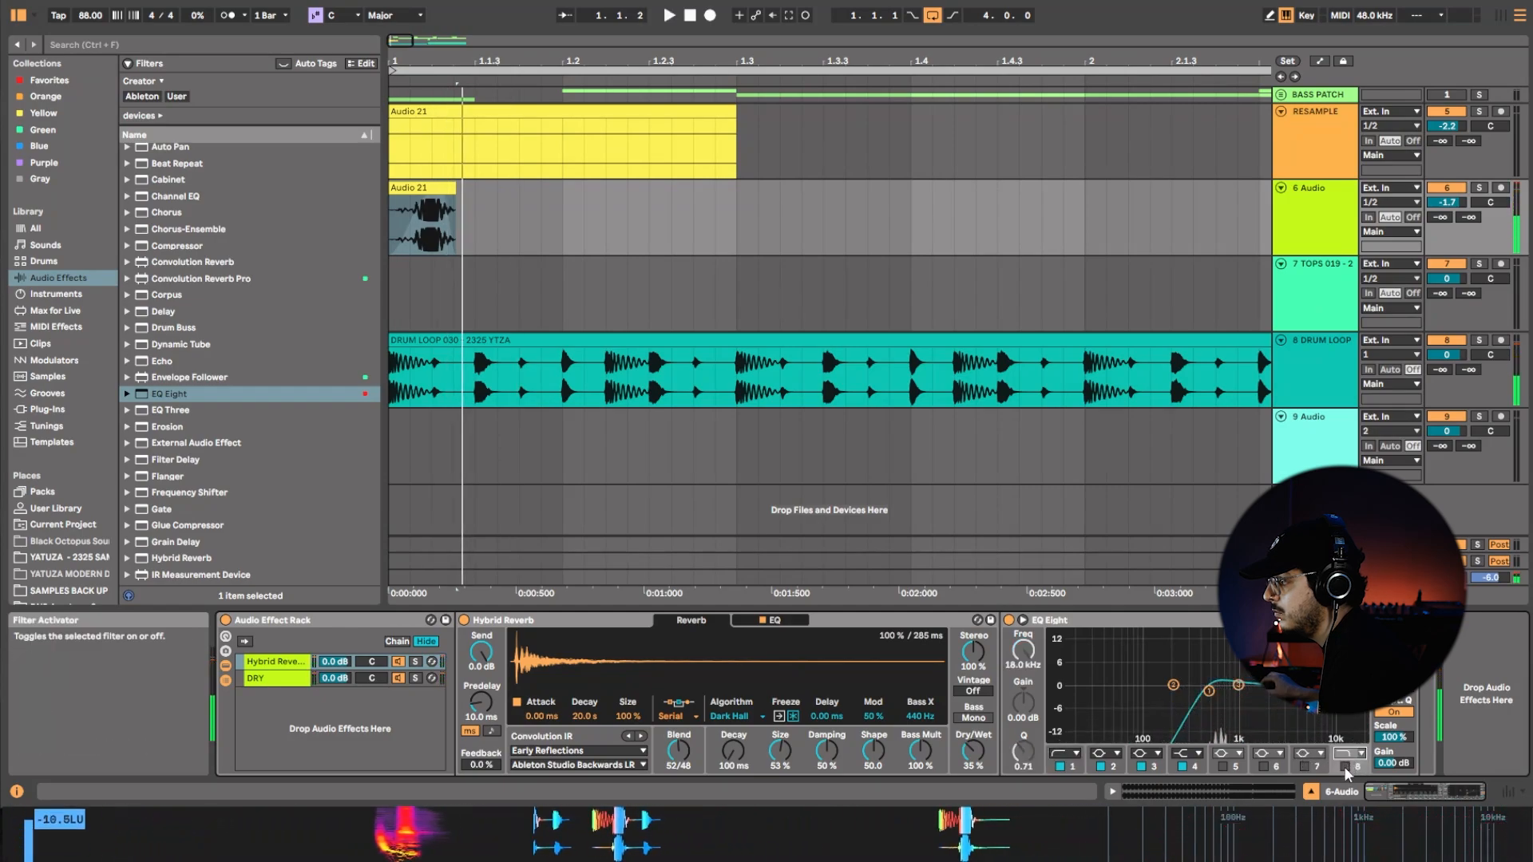
{"action": "left_click", "coordinate": [1345, 766]}
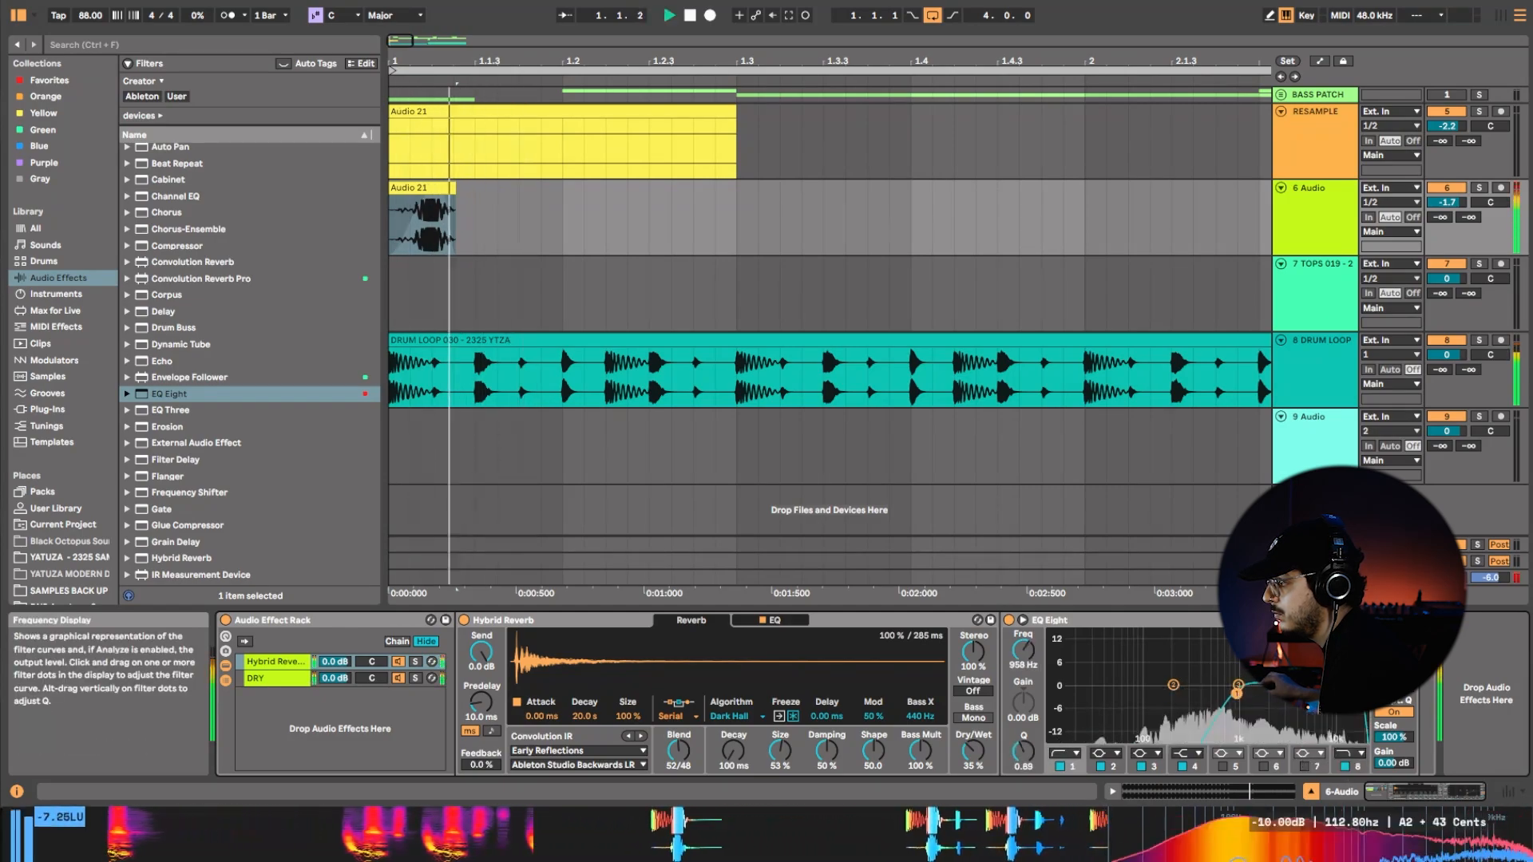
{"action": "left_click_drag", "start_coordinate": [1361, 696], "coordinate": [1311, 708]}
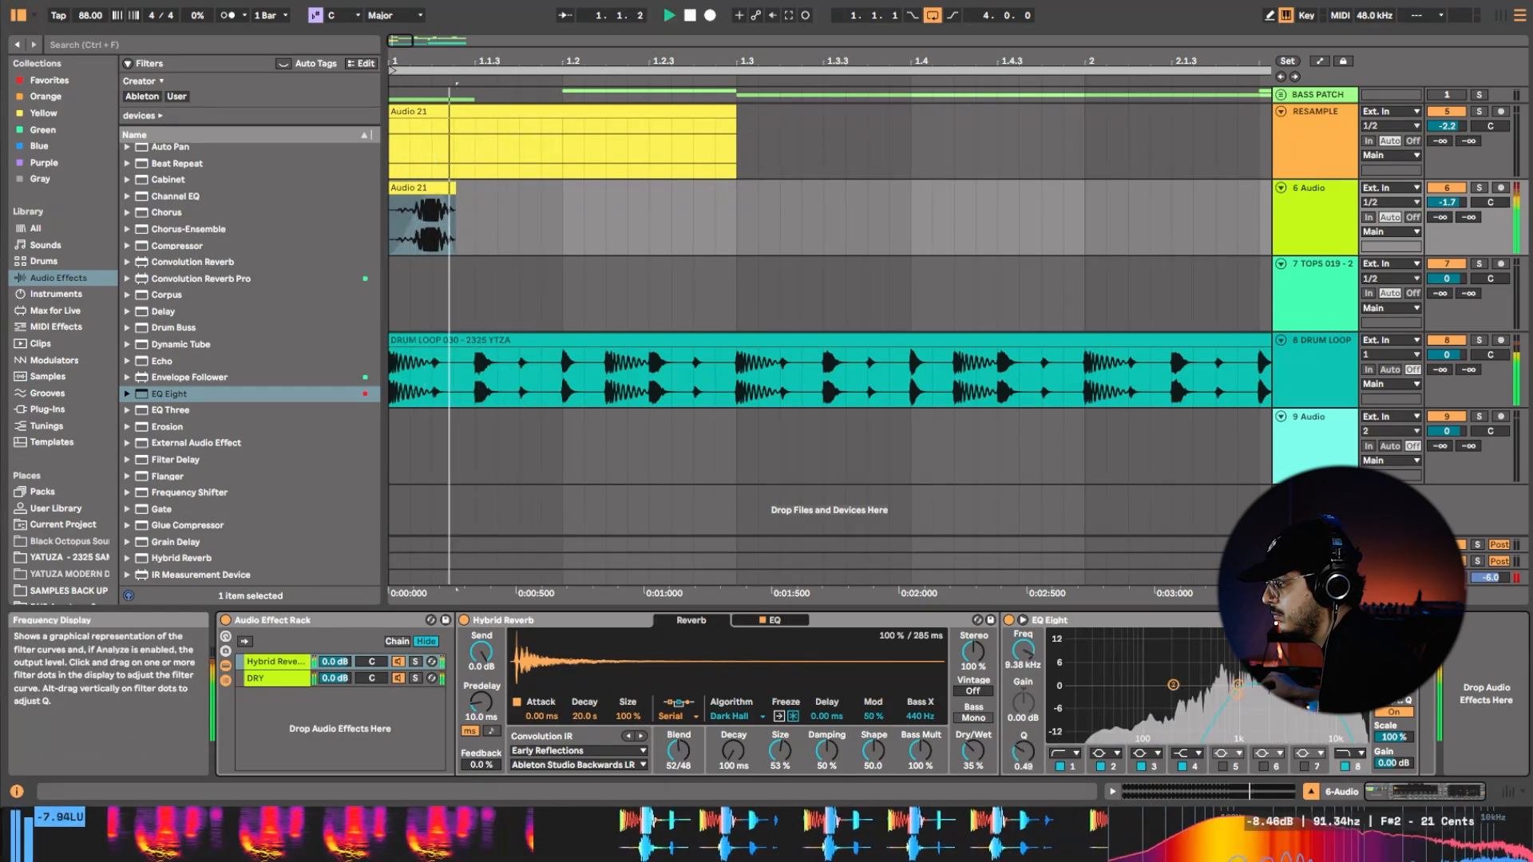
{"action": "key", "text": "space"}
{"action": "key", "text": "space"}
Set the reverb's size to 80% and its decay to 920 ms while auditioning with the drums.
{"action": "left_click_drag", "start_coordinate": [781, 751], "coordinate": [780, 726]}
{"action": "key", "text": "space"}
{"action": "key", "text": "space"}
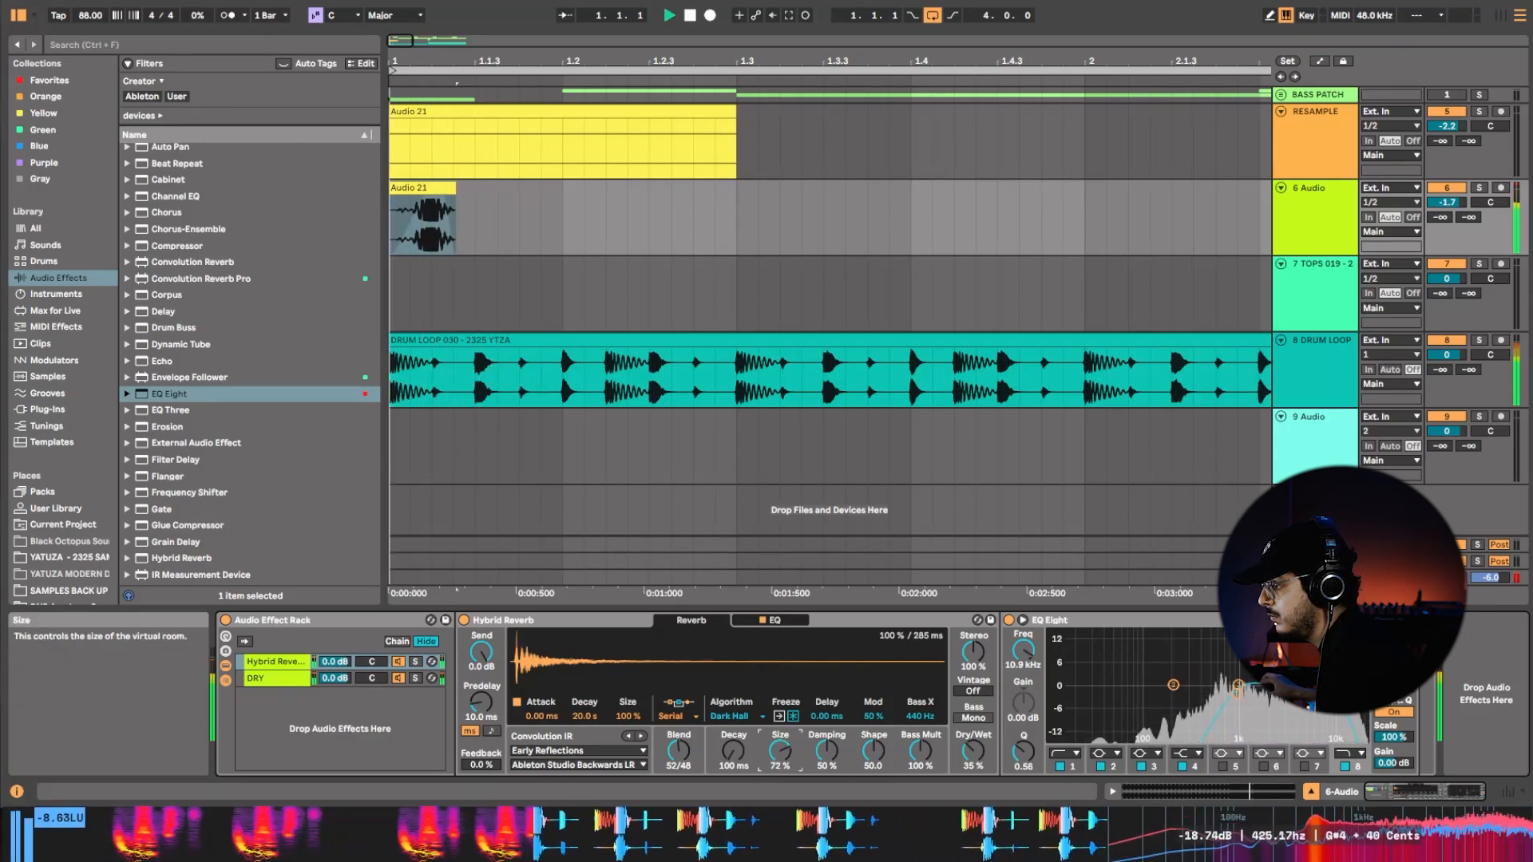
{"action": "left_click", "coordinate": [733, 752]}
{"action": "key", "text": "space"}
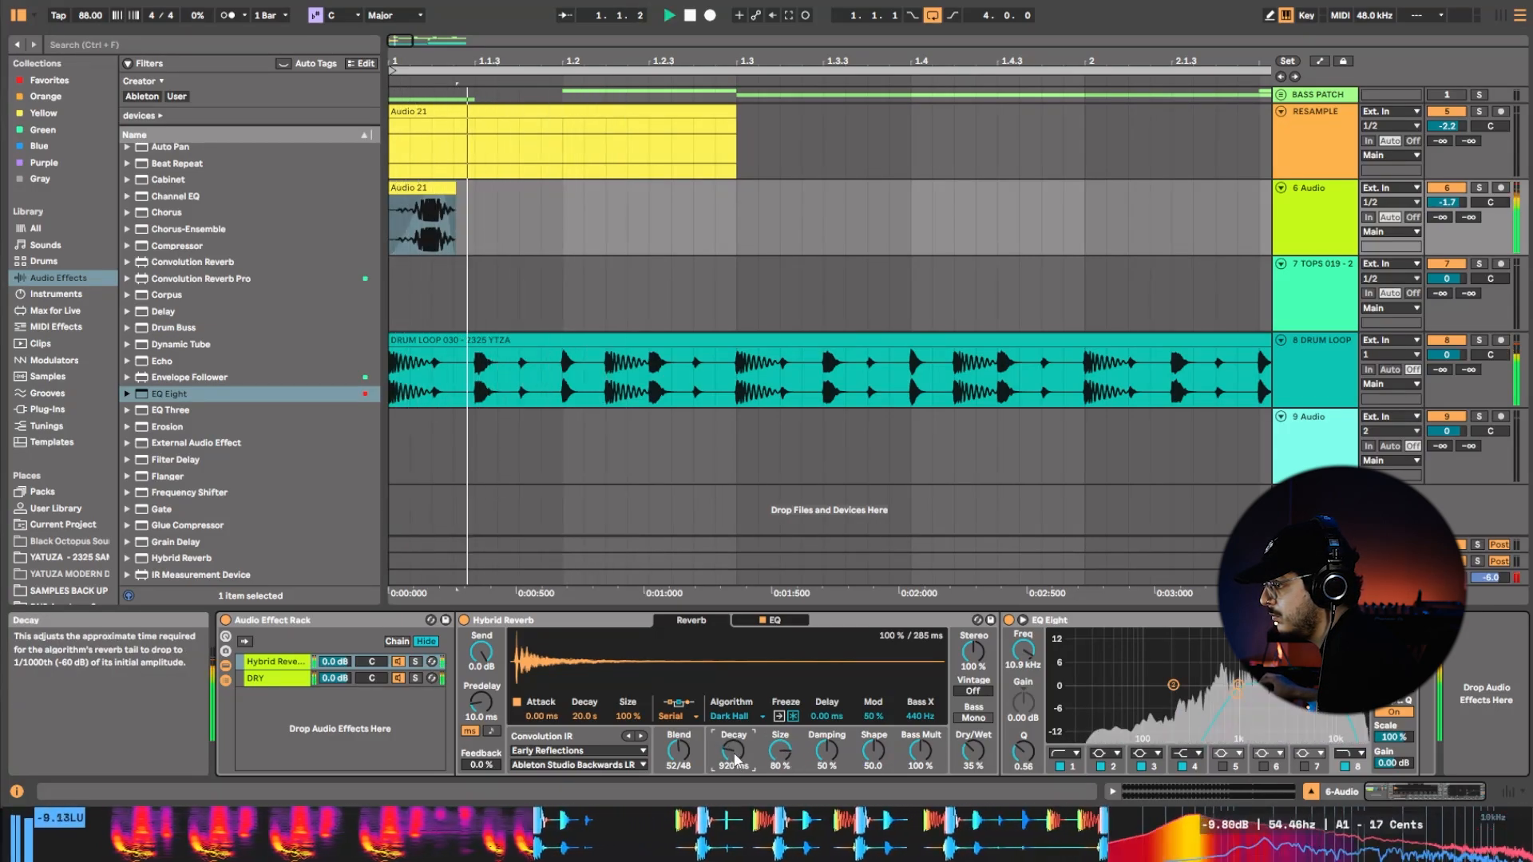
{"action": "key", "text": "space"}
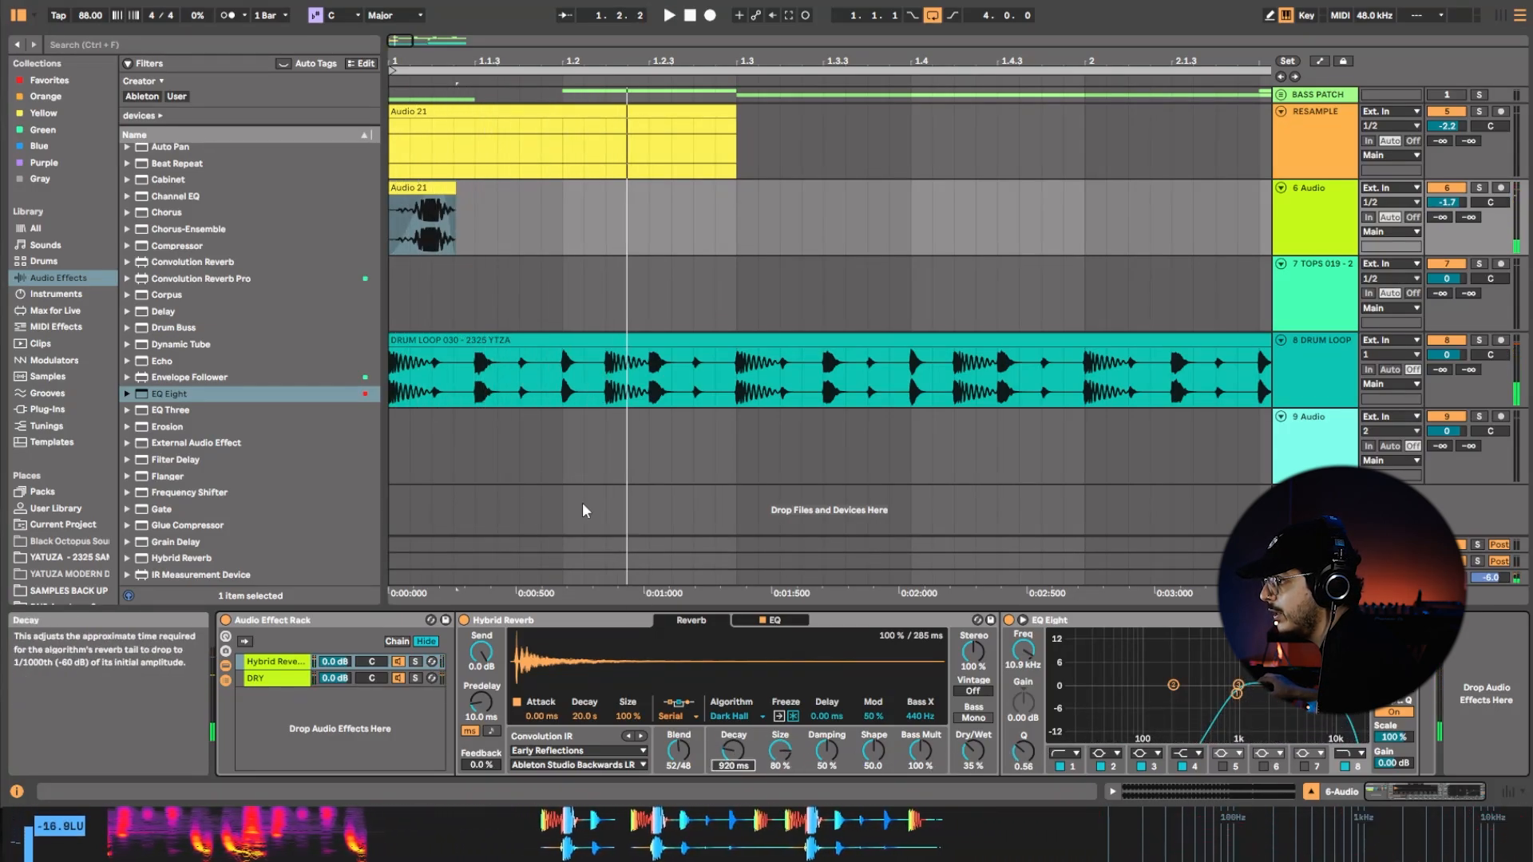
Show the Hybrid Reverb decay automation on the 6 Audio track and ramp it from 920 ms down to 100 ms around the clip's end.
{"action": "right_click", "coordinate": [756, 765]}
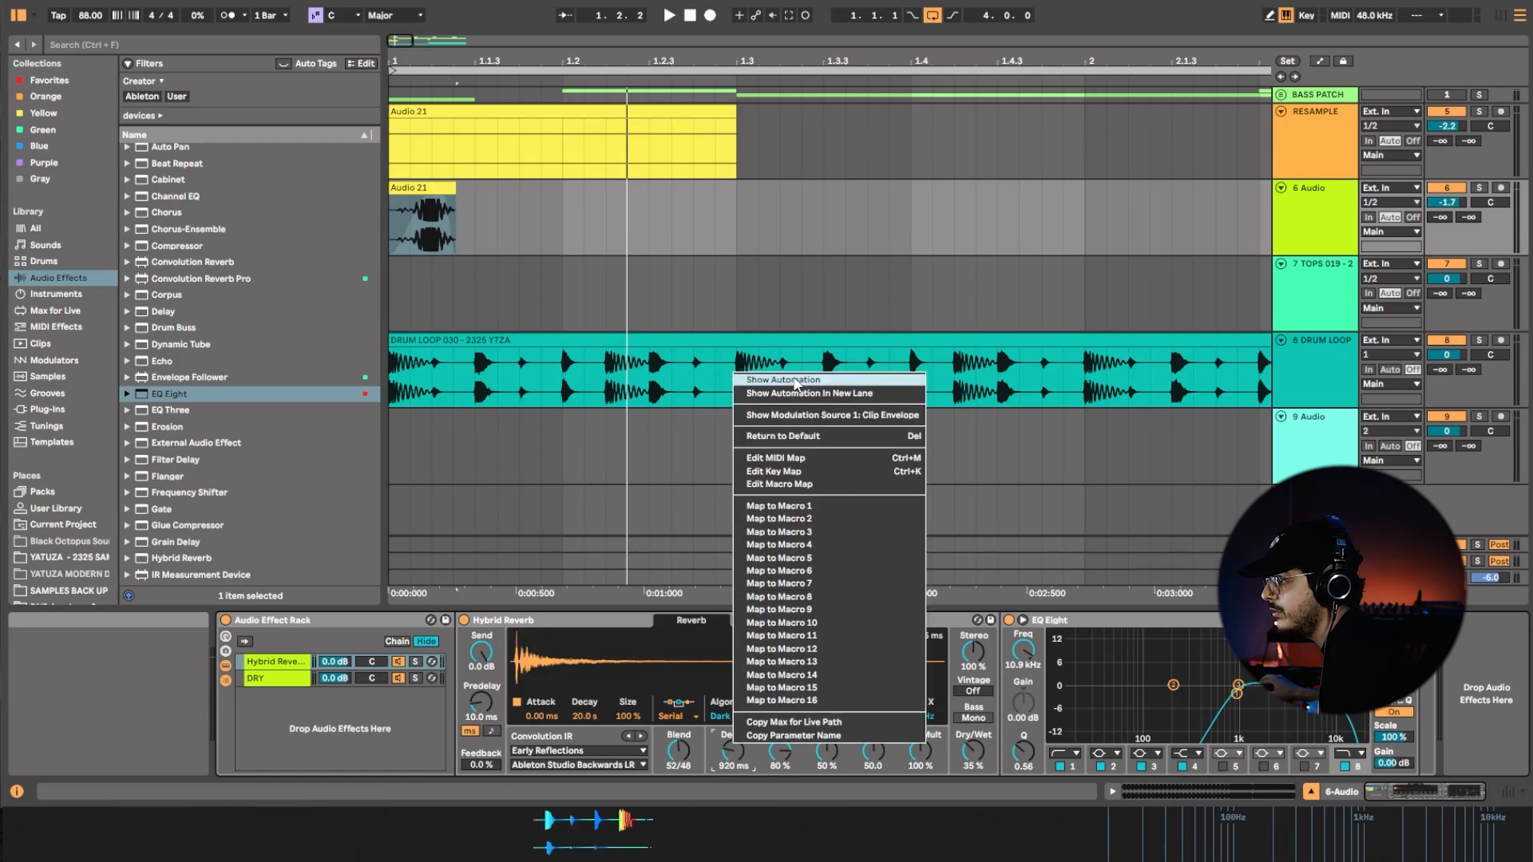
{"action": "left_click", "coordinate": [798, 384]}
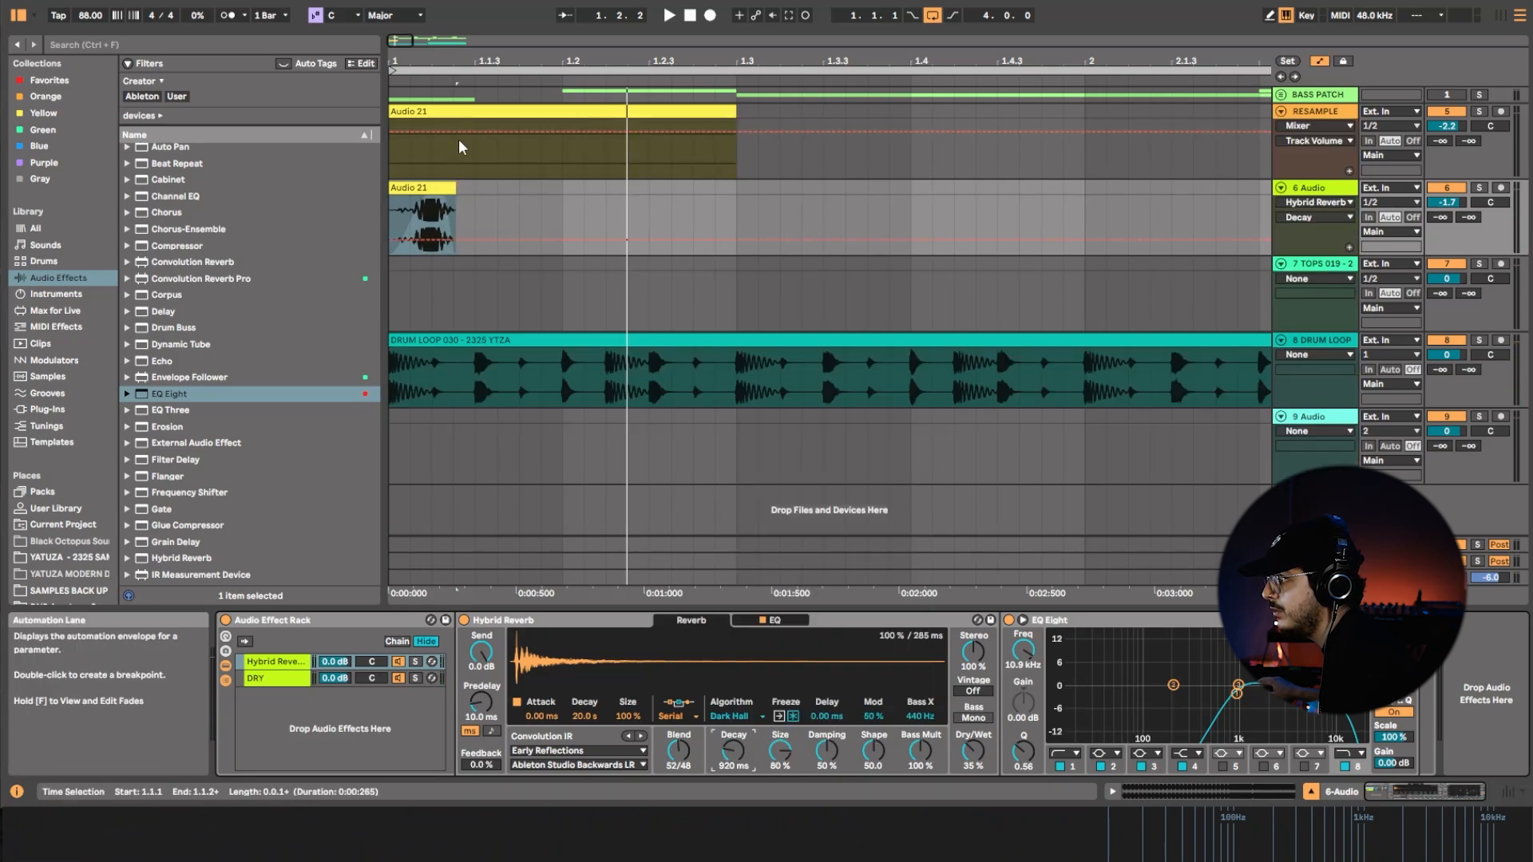
{"action": "left_click", "coordinate": [441, 240]}
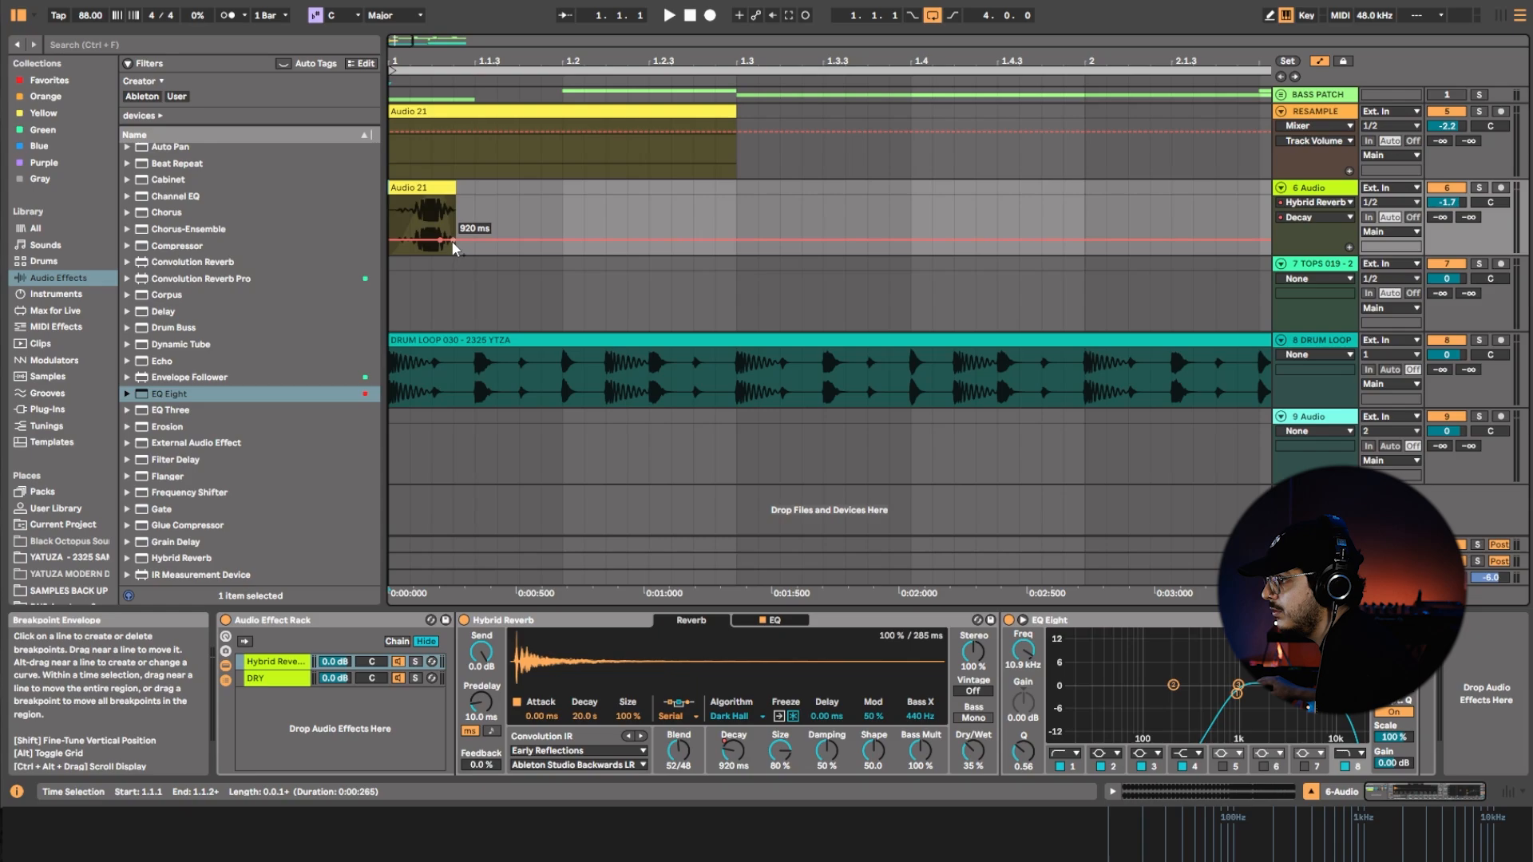
{"action": "left_click_drag", "start_coordinate": [475, 241], "coordinate": [484, 274]}
{"action": "key", "text": "space"}
{"action": "key", "text": "space"}
Move the lower decay breakpoint earlier so the automation drops straight to 100 ms just before the clip ends, and replay it.
{"action": "key", "text": "space"}
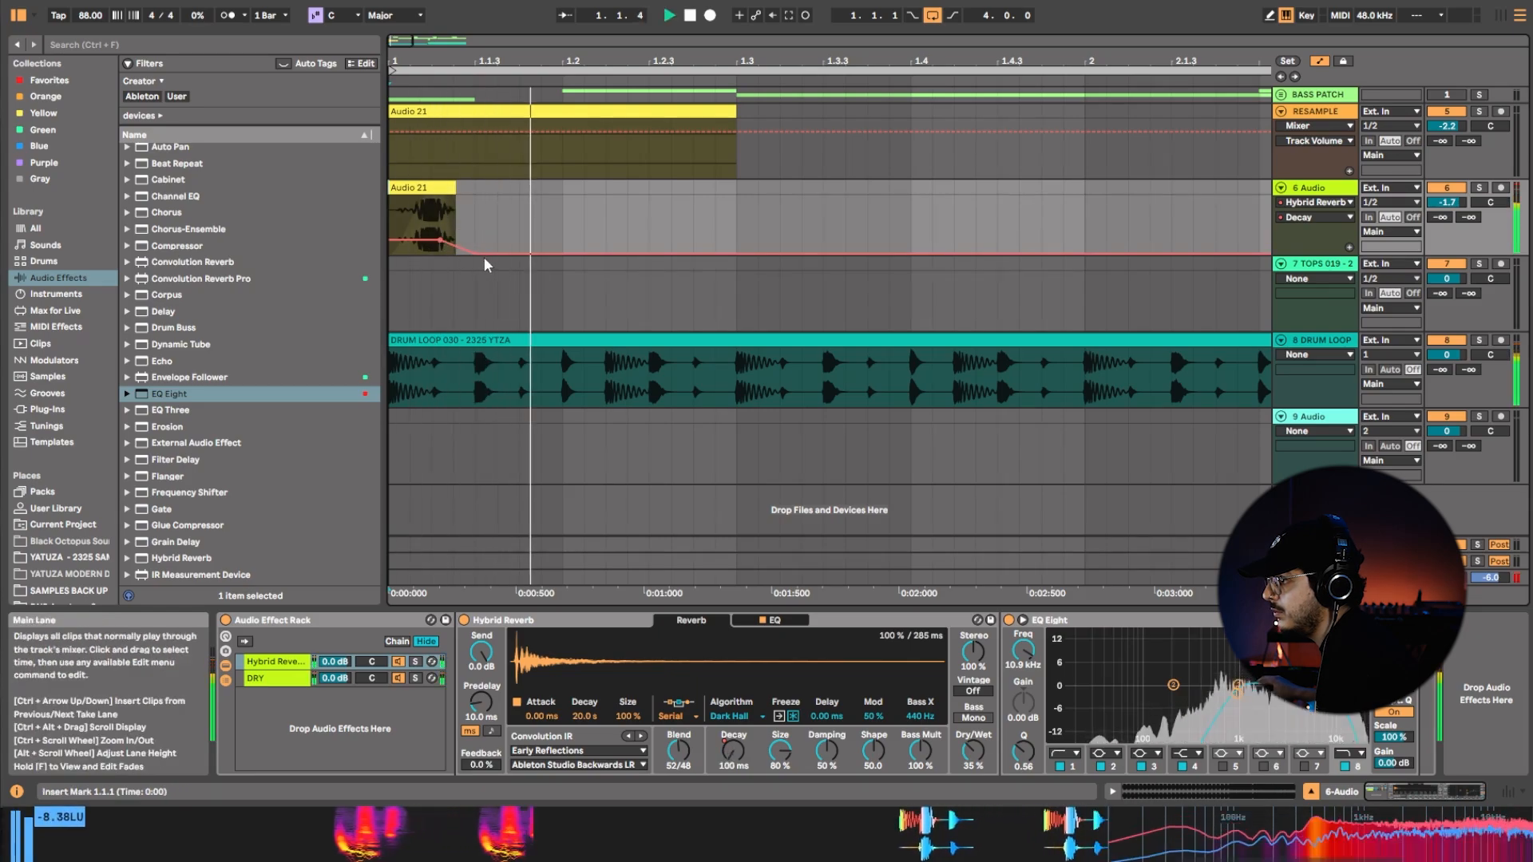
{"action": "key", "text": "space"}
{"action": "left_click_drag", "start_coordinate": [476, 252], "coordinate": [444, 251]}
{"action": "key", "text": "space"}
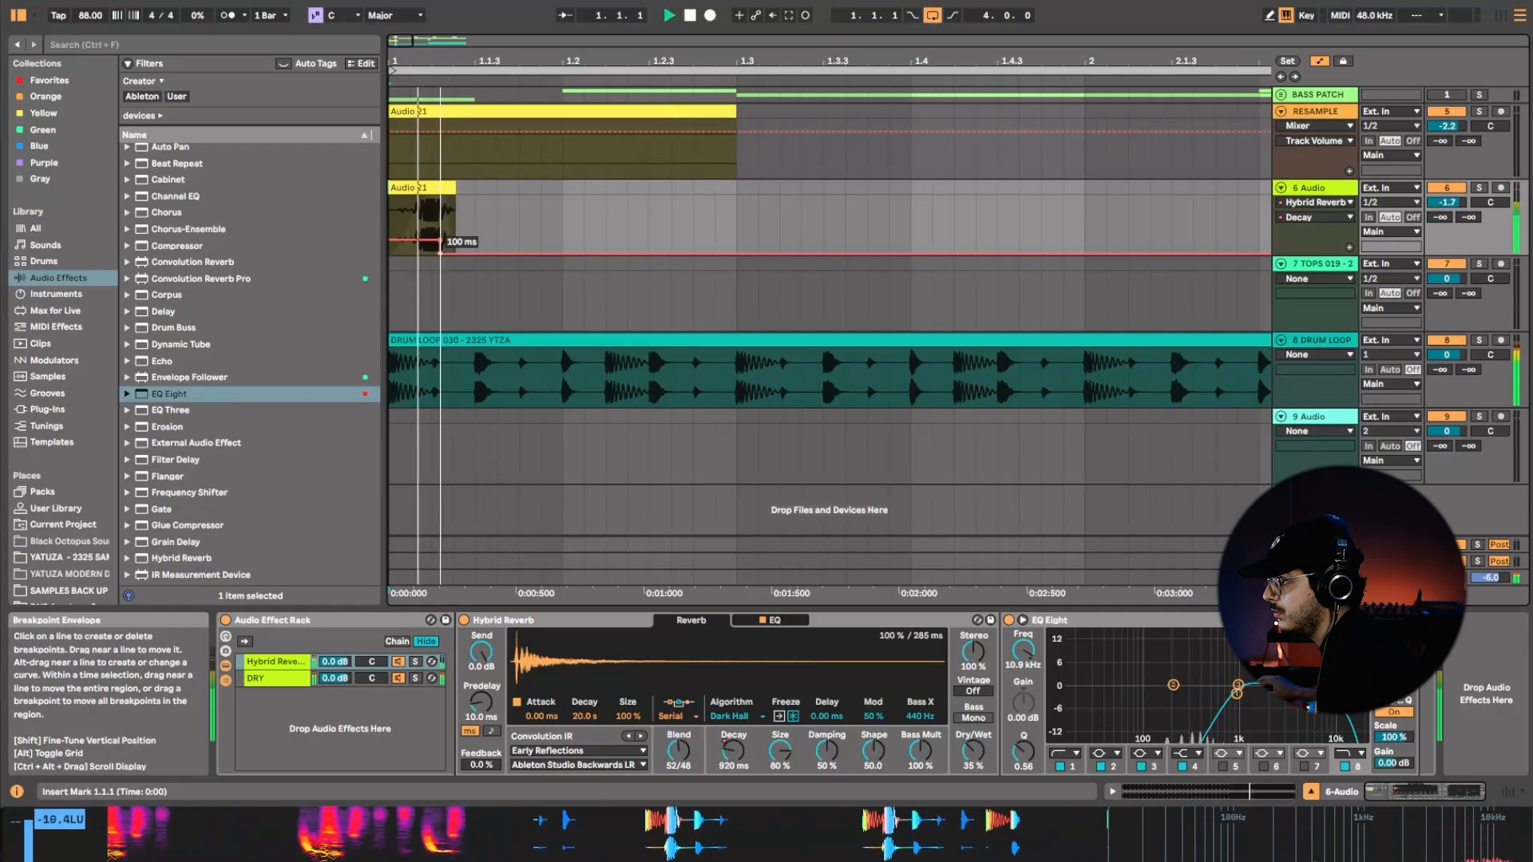
{"action": "key", "text": "space"}
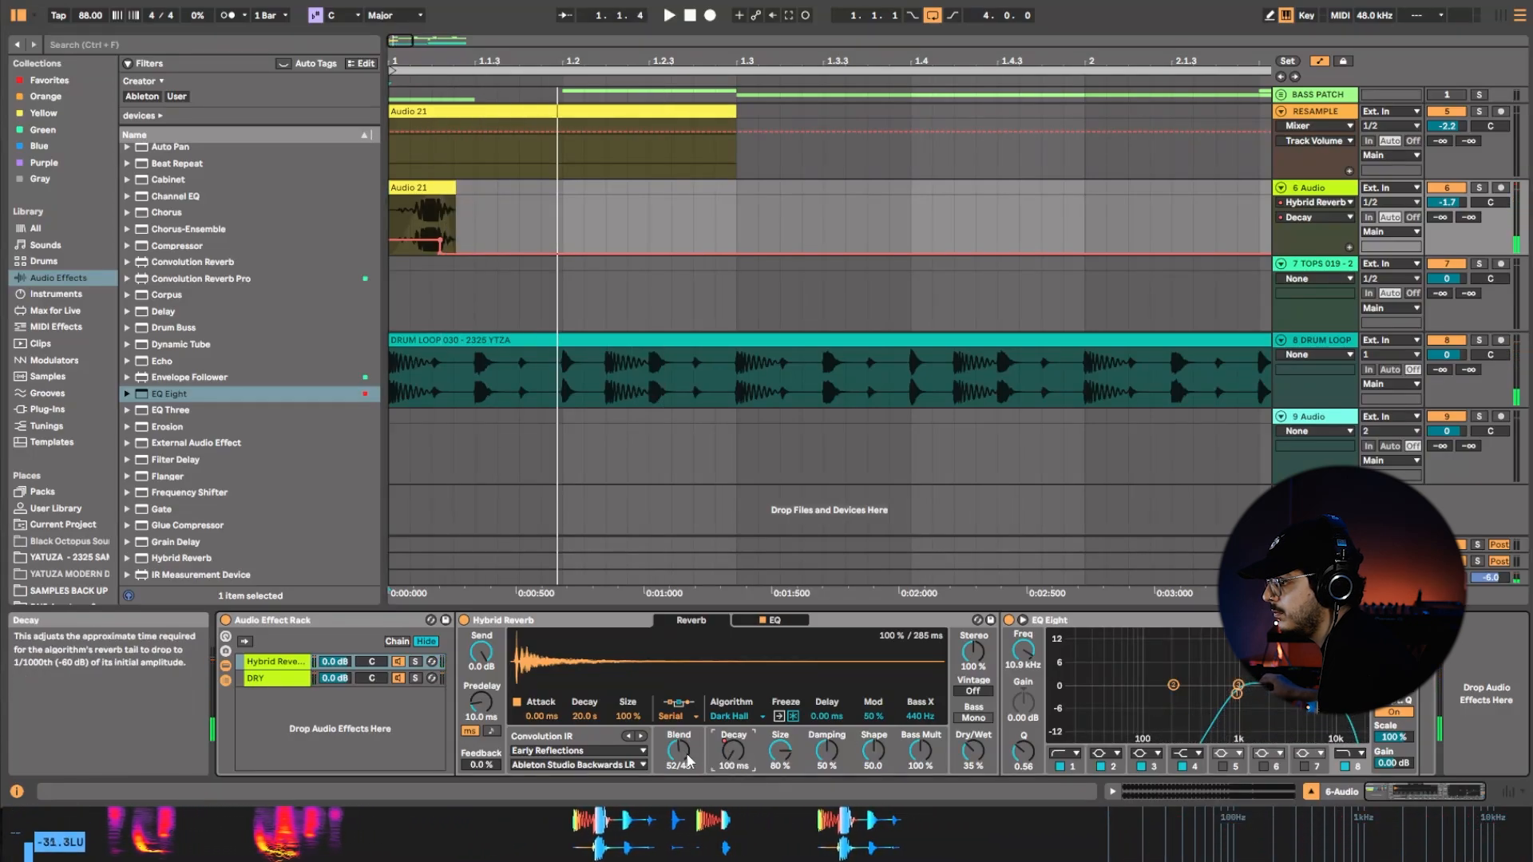
Show the reverb's dry/wet automation and ramp it from 35% near the clip's end down to zero just past 1.1.3.
{"action": "left_click", "coordinate": [1025, 759]}
{"action": "left_click", "coordinate": [973, 753]}
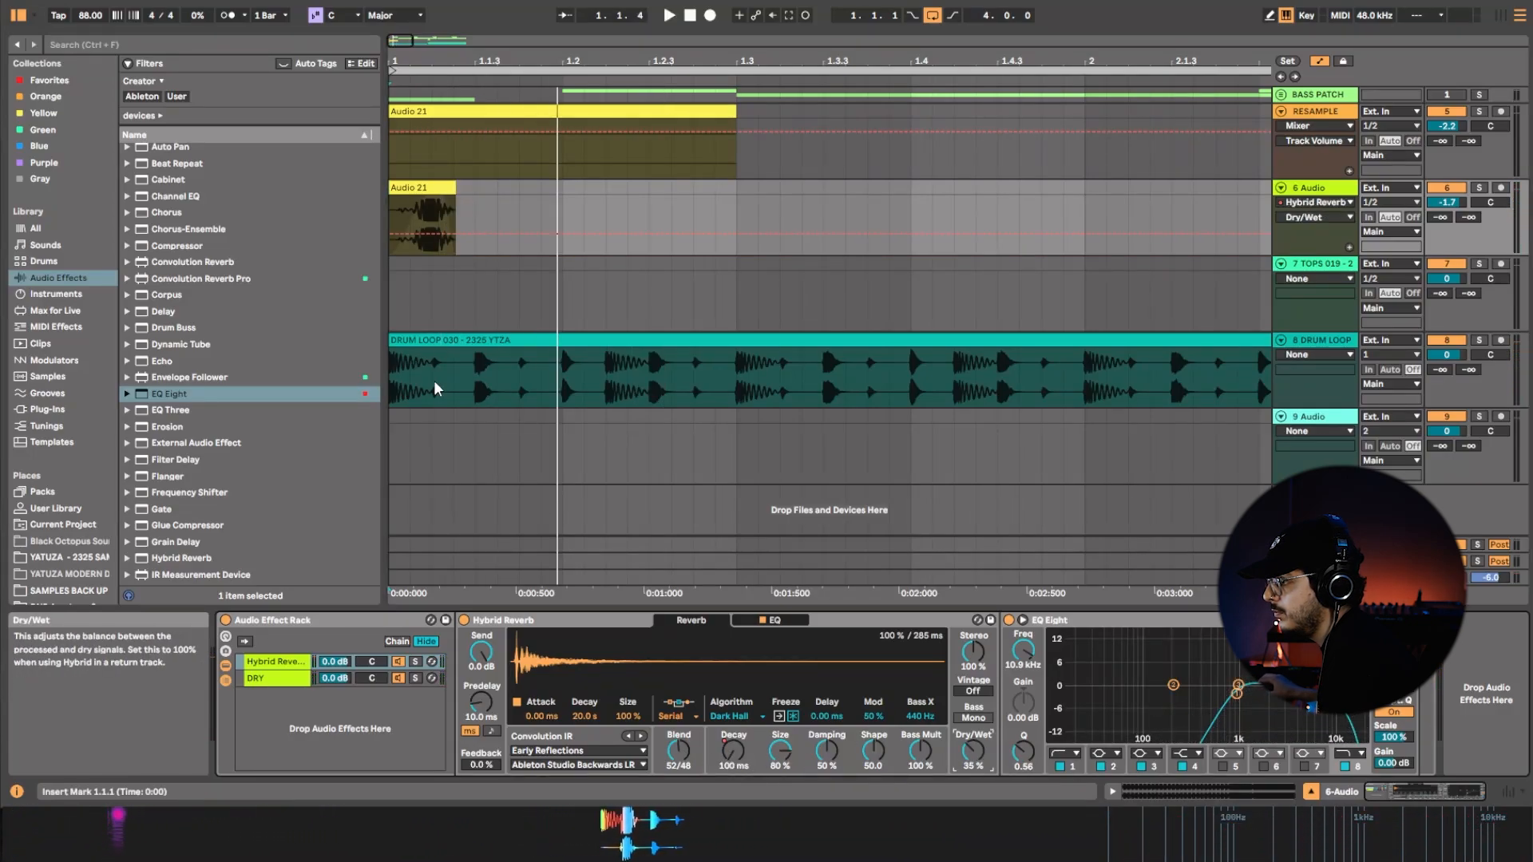
{"action": "left_click", "coordinate": [445, 234]}
{"action": "key", "text": "space"}
{"action": "left_click_drag", "start_coordinate": [466, 234], "coordinate": [487, 262]}
{"action": "left_click", "coordinate": [468, 253]}
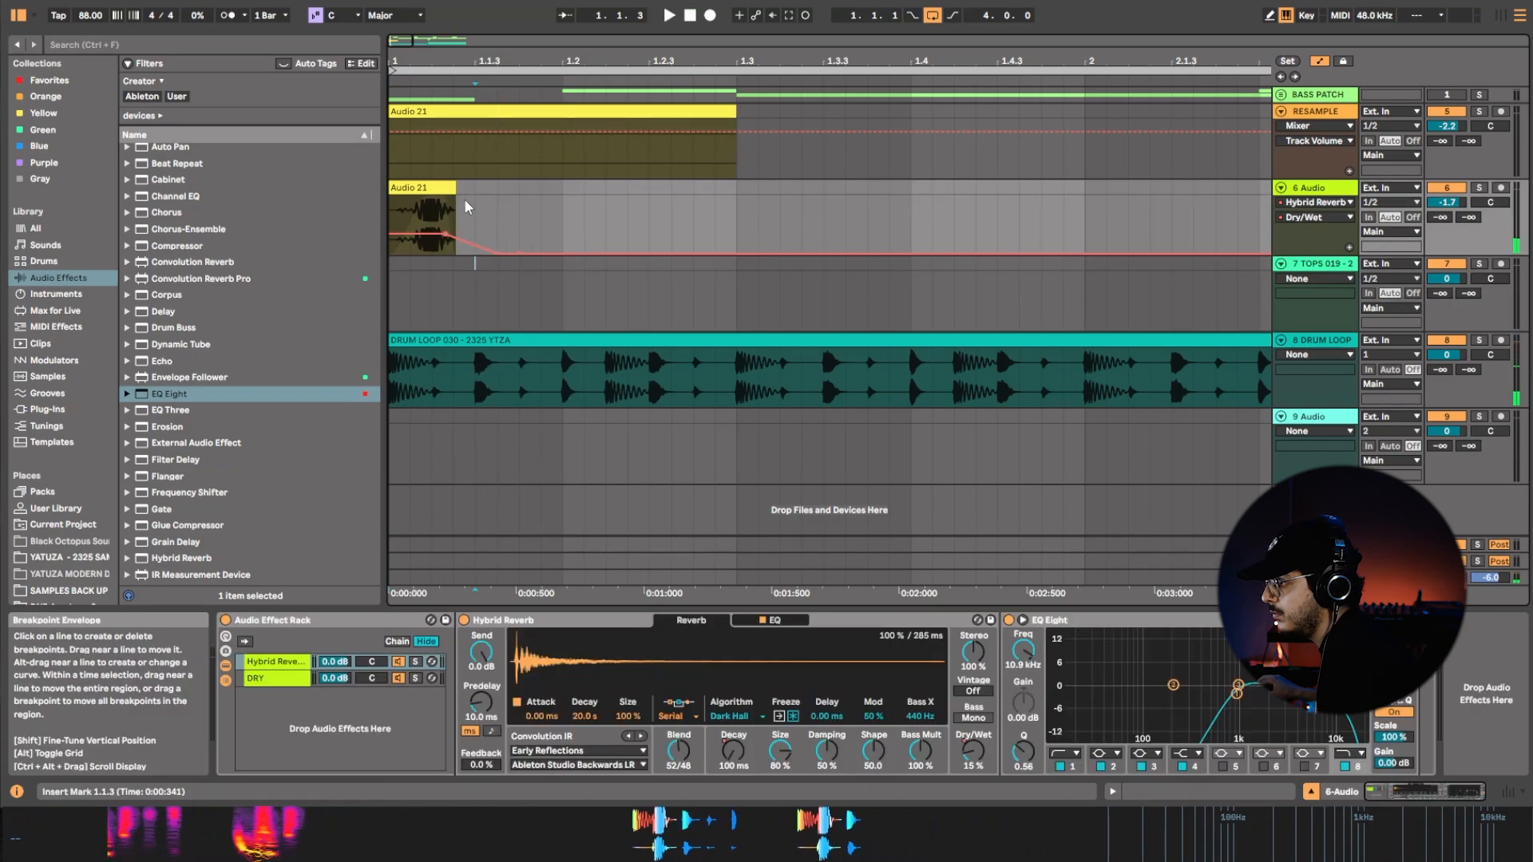
Bend the dry/wet automation ramp into a curve that falls faster after the clip, auditioning it with the drums.
{"action": "left_click", "coordinate": [439, 193]}
{"action": "key", "text": "space"}
{"action": "key", "text": "space"}
{"action": "left_click_drag", "start_coordinate": [479, 238], "coordinate": [476, 254]}
{"action": "key", "text": "space"}
{"action": "key", "text": "space"}
{"action": "left_click", "coordinate": [494, 241]}
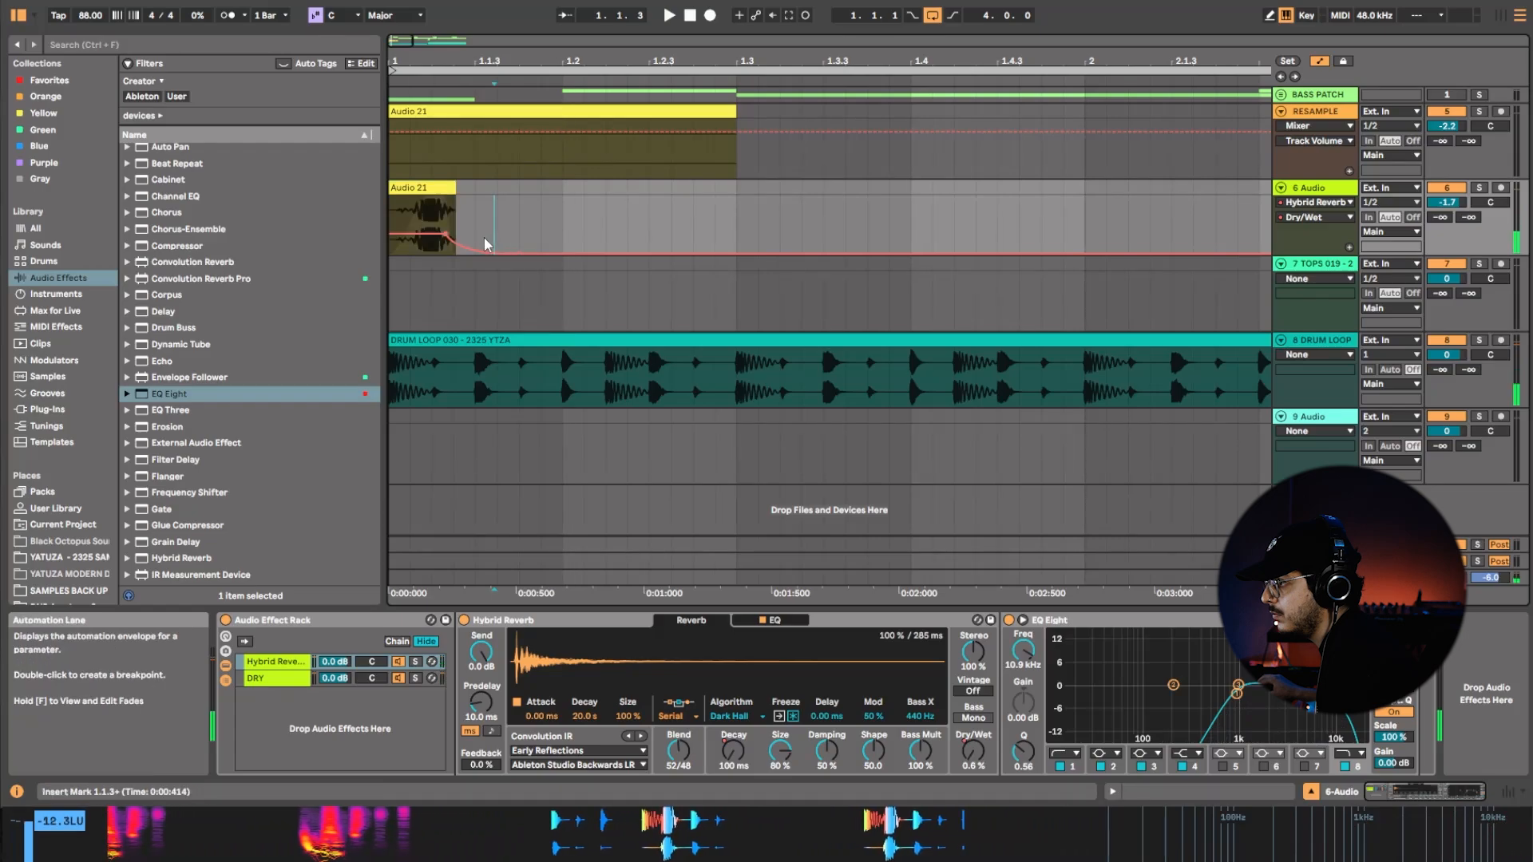
{"action": "left_click_drag", "start_coordinate": [602, 54], "coordinate": [508, 56]}
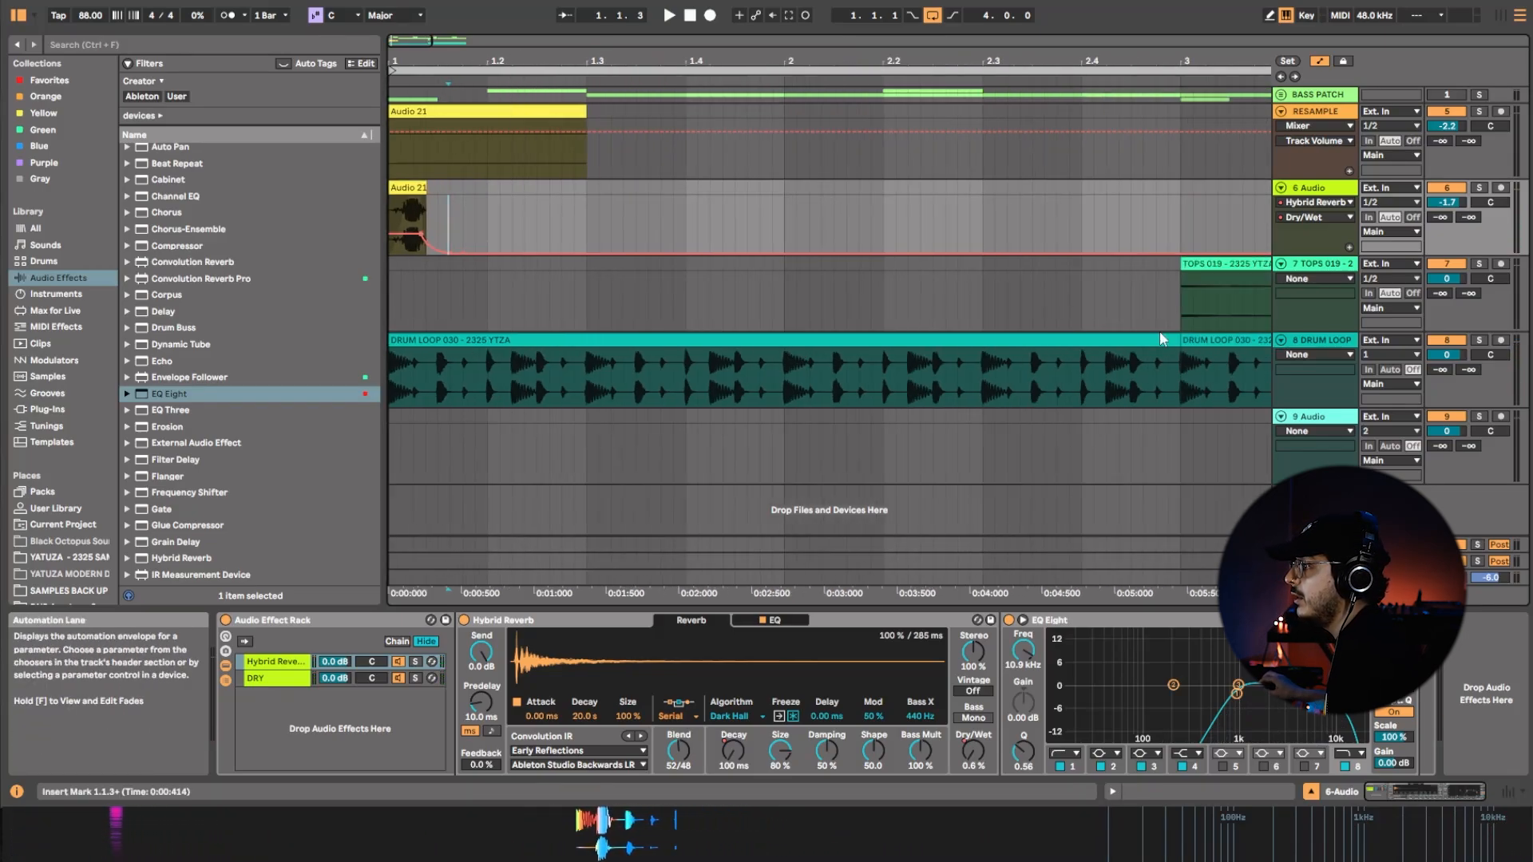
Add an Auto Filter after the EQ Eight on the 6 Audio track and show its frequency automation.
{"action": "left_click", "coordinate": [511, 127]}
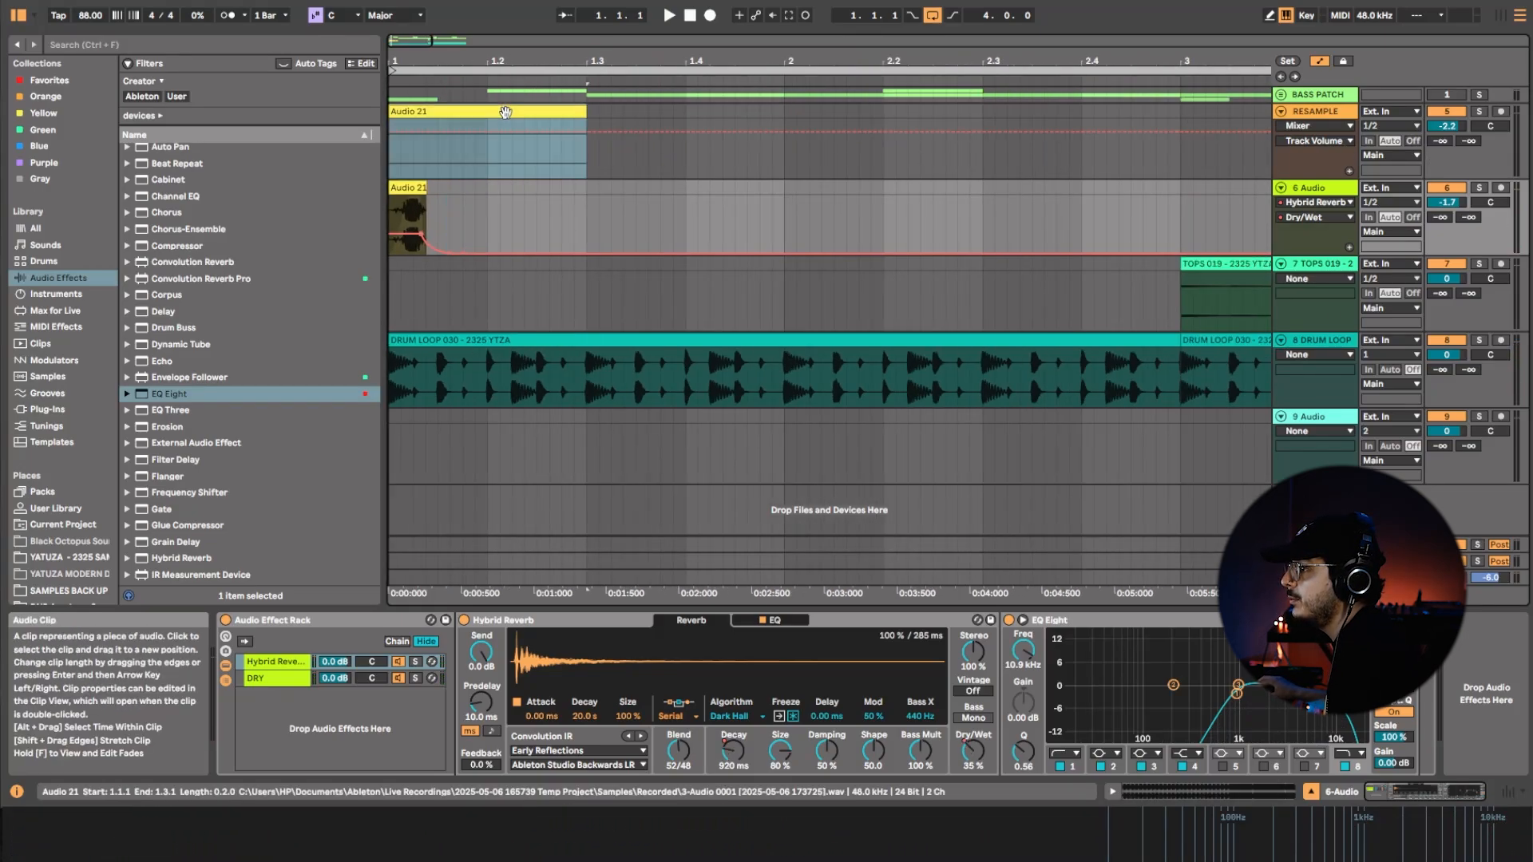
{"action": "scroll", "coordinate": [200, 168], "scroll_direction": "up", "scroll_amount": 3}
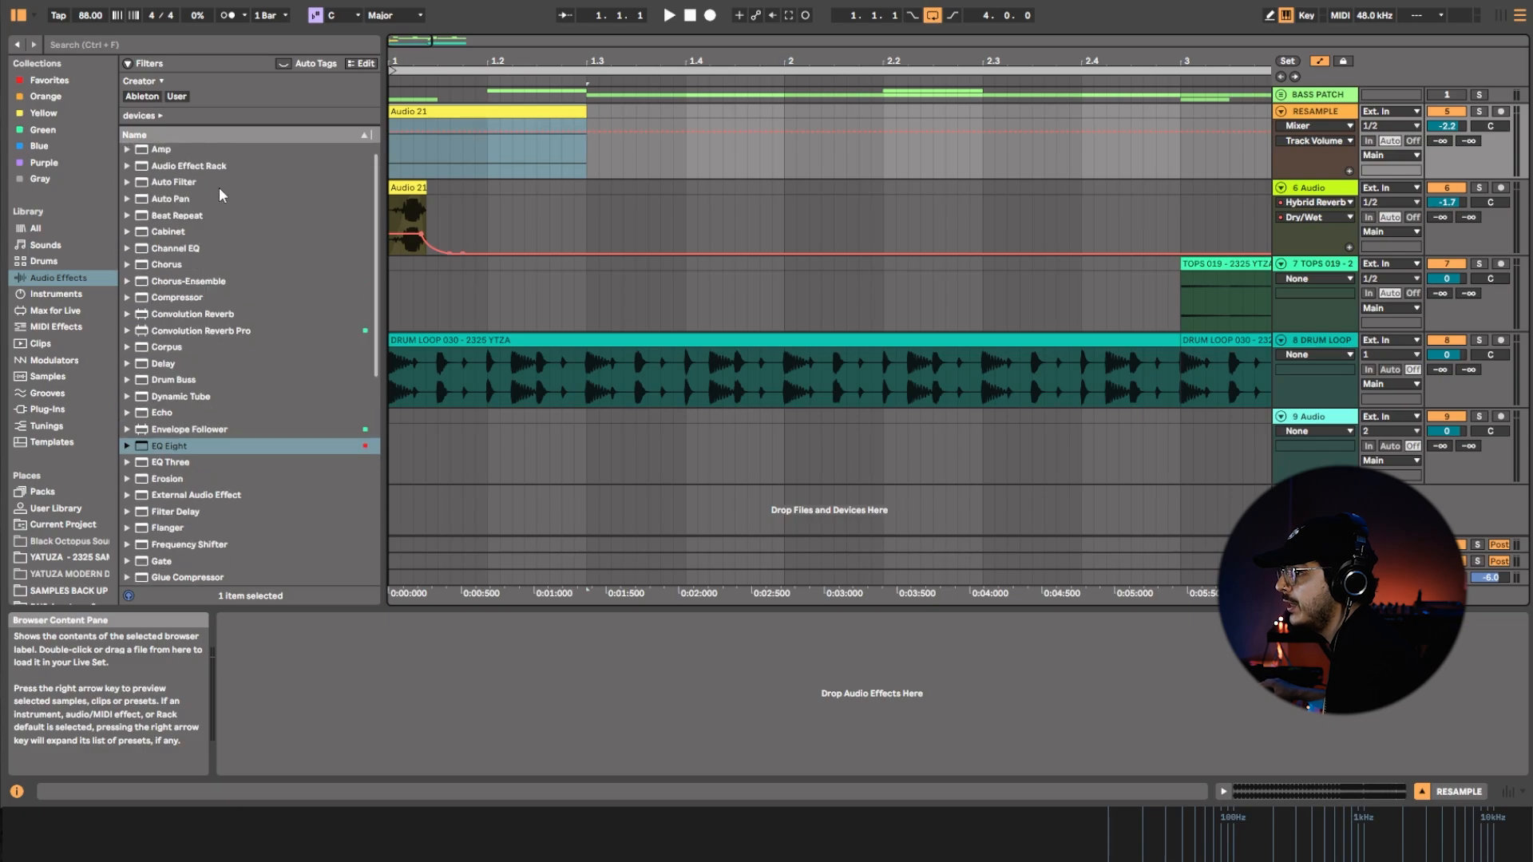
{"action": "left_click", "coordinate": [196, 183]}
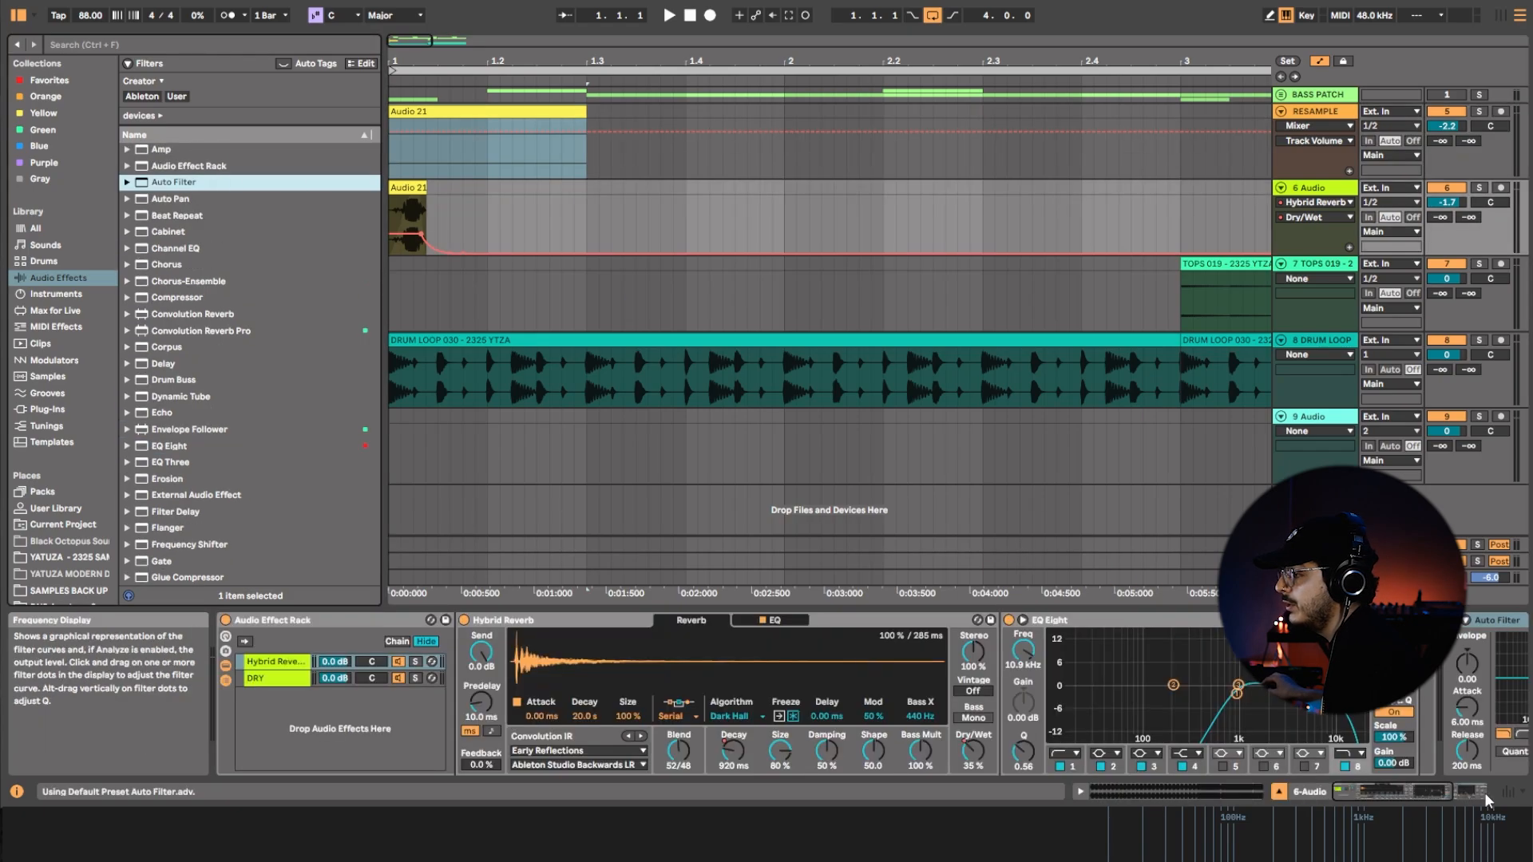
{"action": "left_click_drag", "start_coordinate": [1437, 792], "coordinate": [1474, 792]}
{"action": "left_click", "coordinate": [1337, 663]}
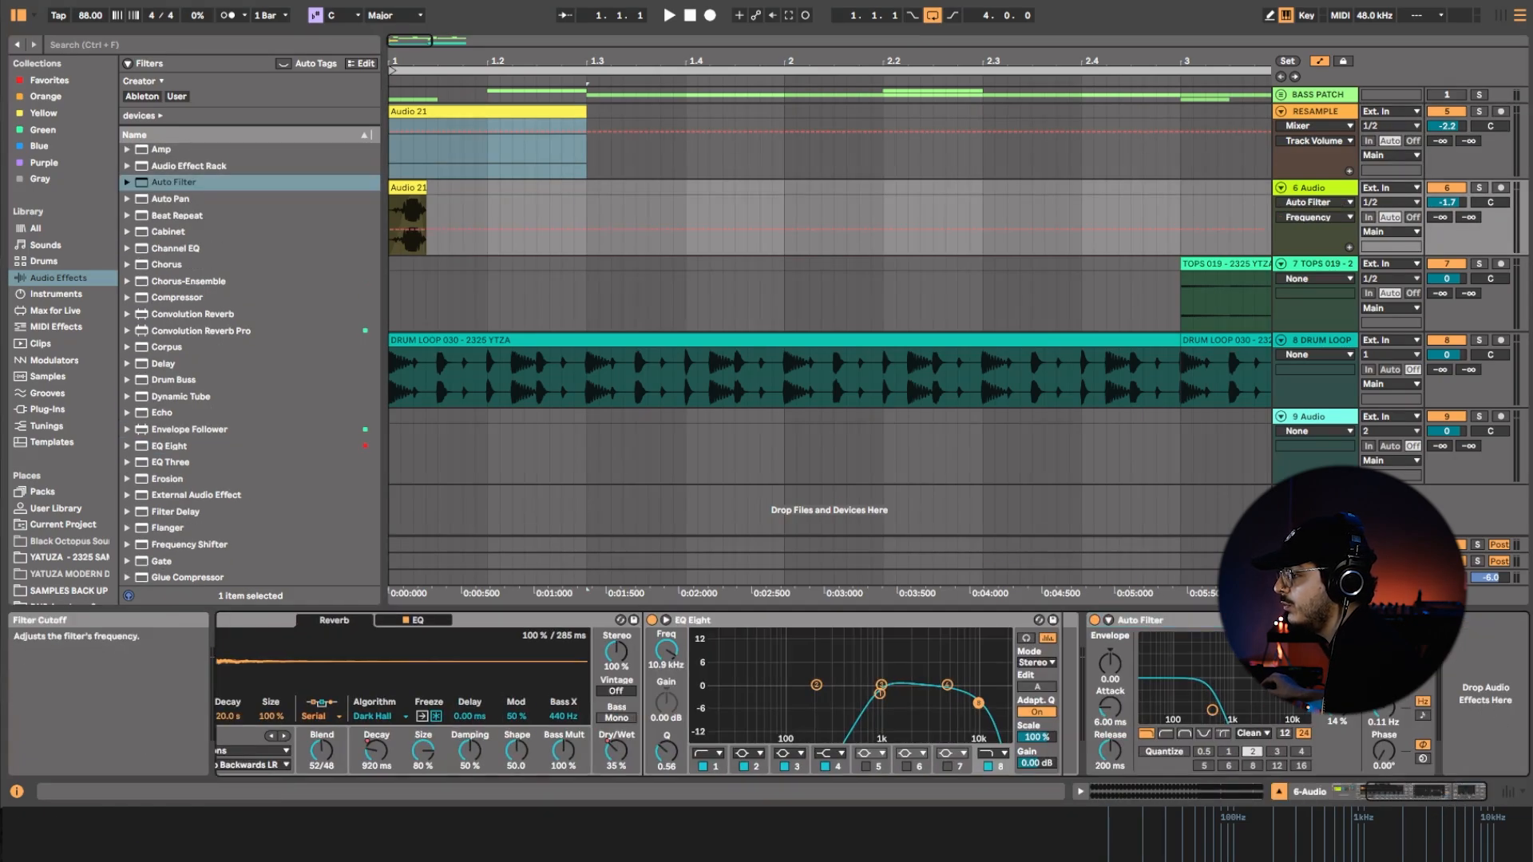
Draw a filter frequency automation ramp across the 6 Audio clip, rising to 13.6 kHz, and audition it with the drums.
{"action": "left_click", "coordinate": [401, 230]}
{"action": "left_click_drag", "start_coordinate": [406, 230], "coordinate": [406, 202]}
{"action": "key", "text": "space"}
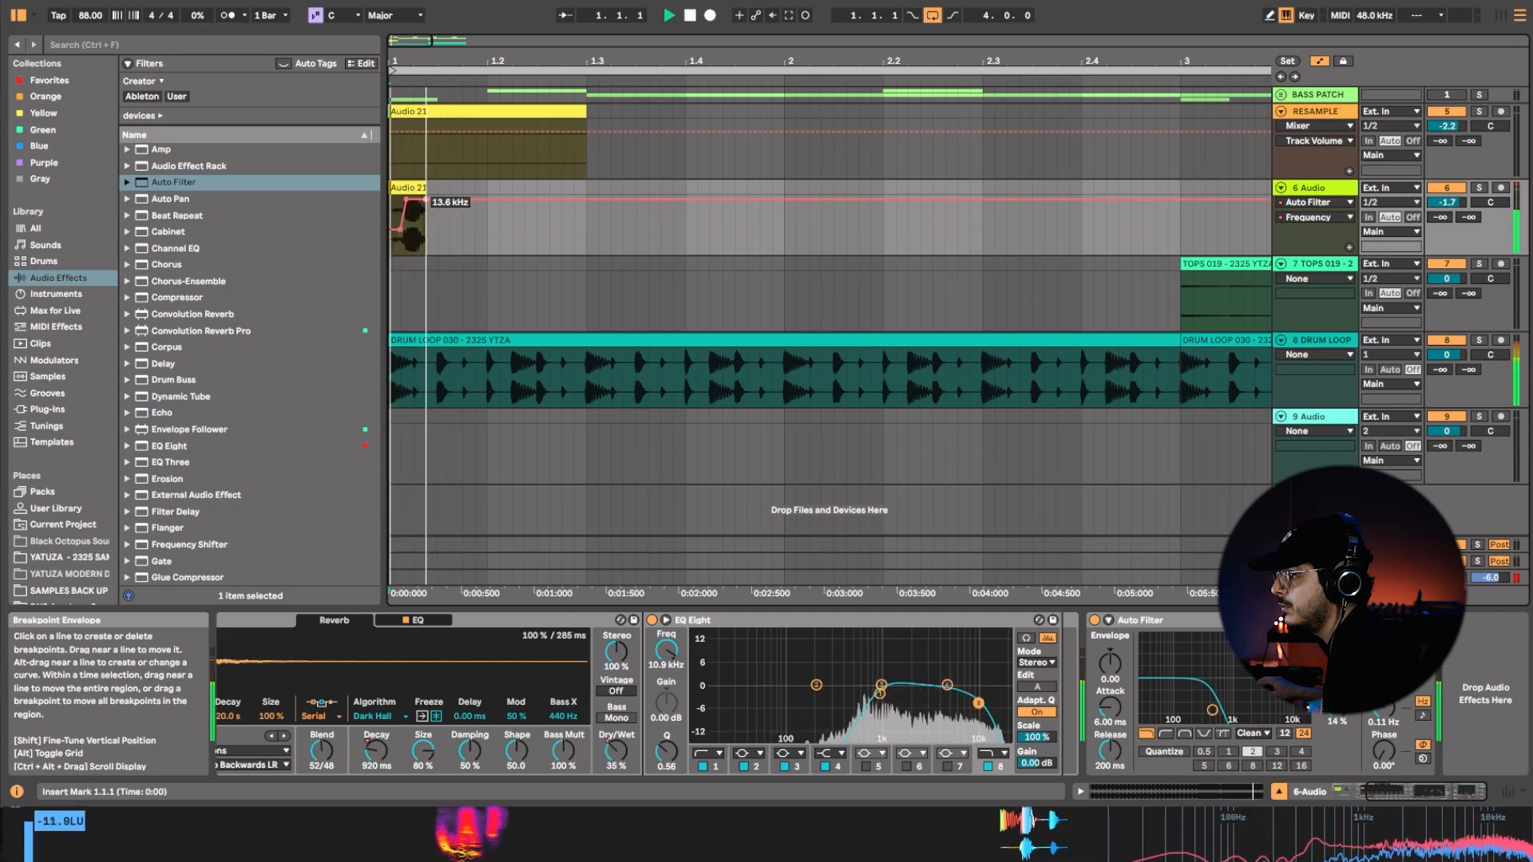
{"action": "key", "text": "space"}
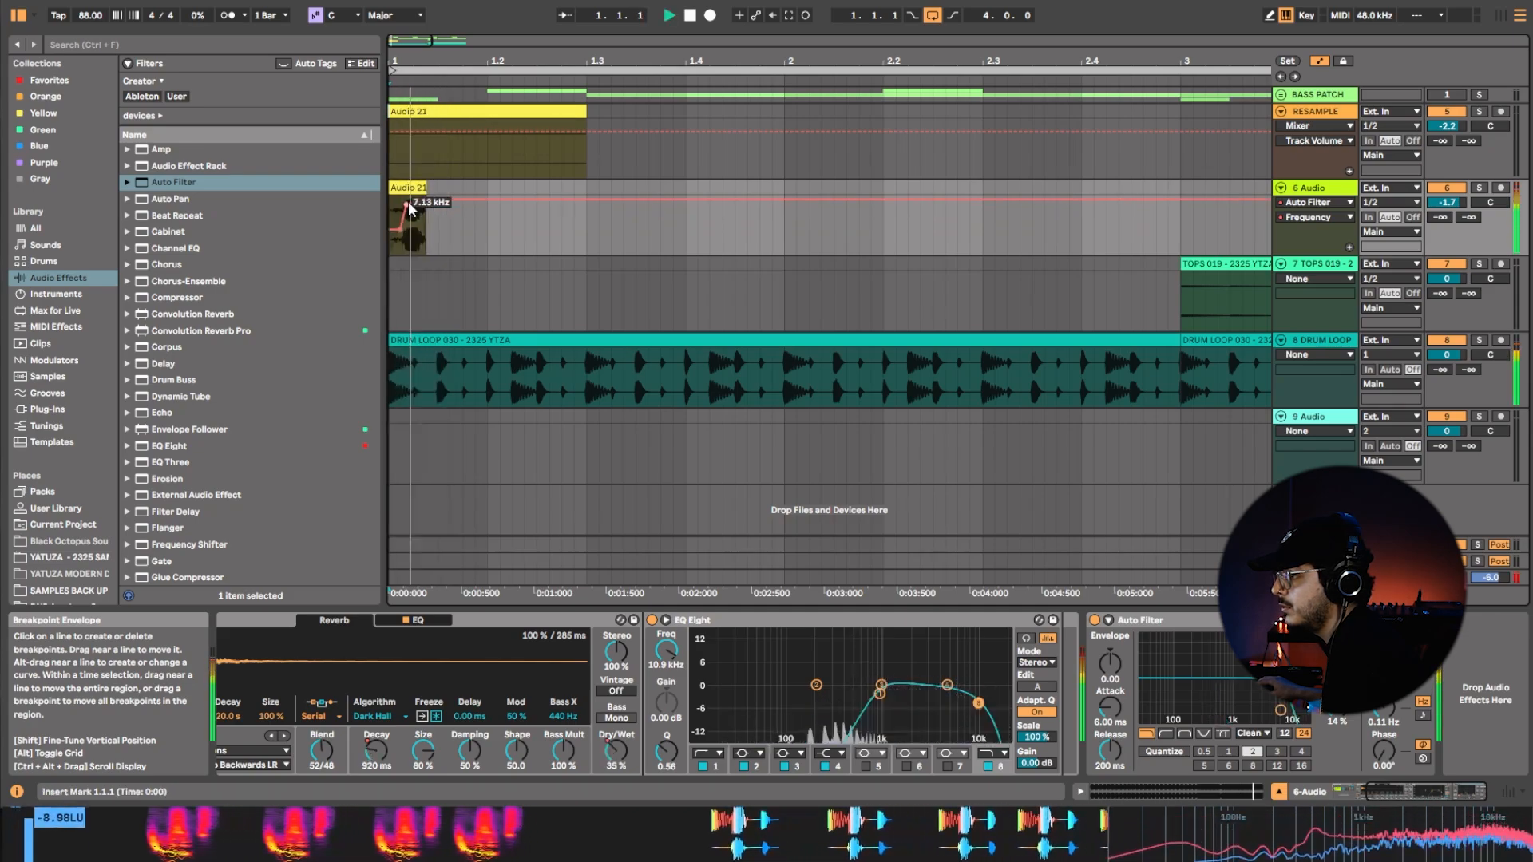
Reshape the filter automation to peak at 19.9 kHz mid-clip and fall to 26 Hz at the clip's end, auditioning it.
{"action": "left_click_drag", "start_coordinate": [409, 203], "coordinate": [425, 254]}
{"action": "key", "text": "space"}
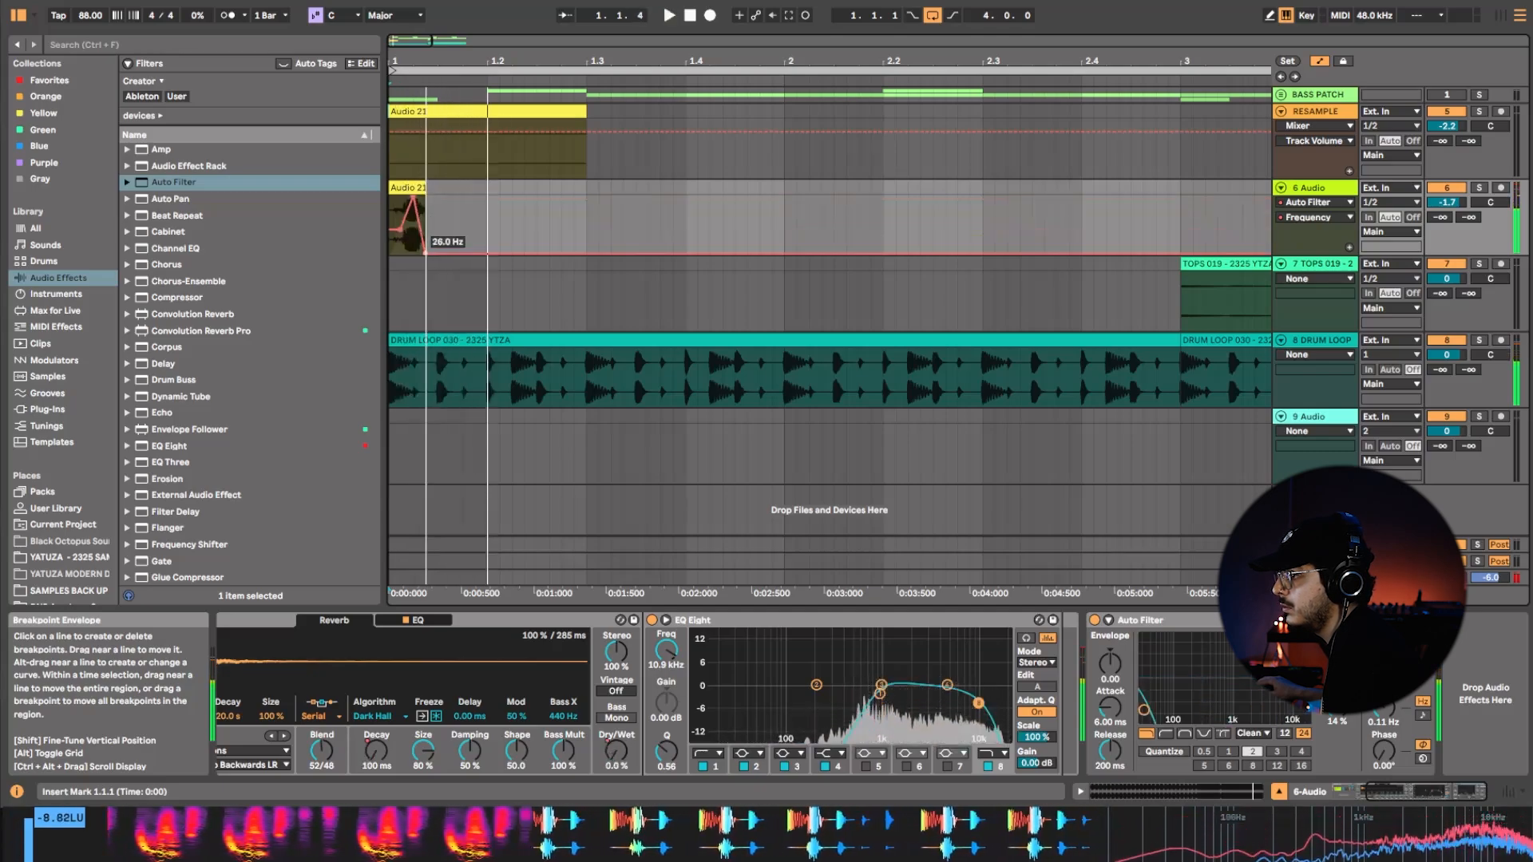
{"action": "key", "text": "space"}
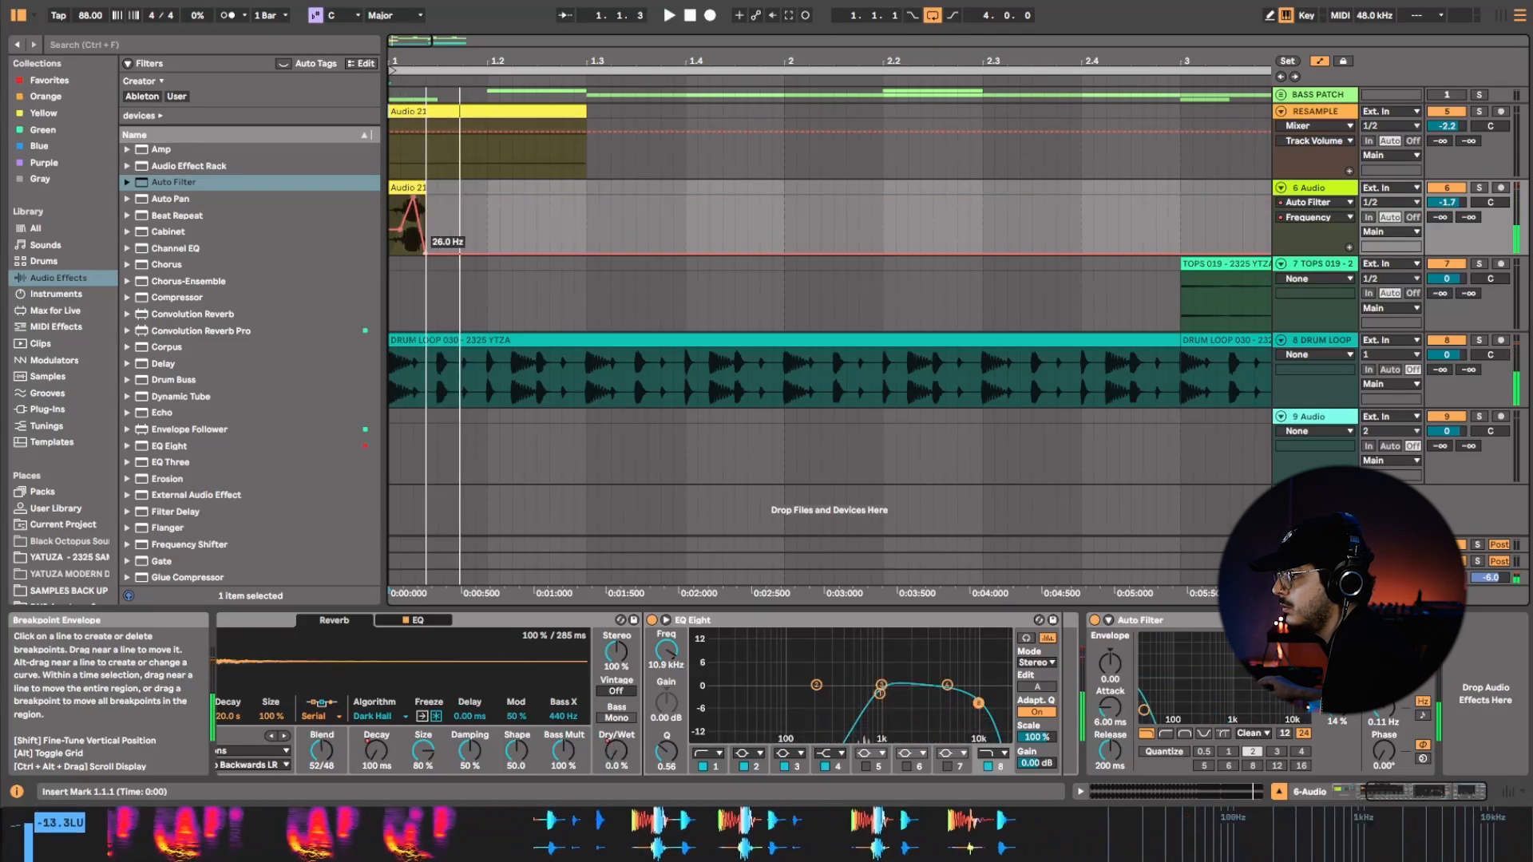
{"action": "key", "text": "space"}
{"action": "key", "text": "space"}
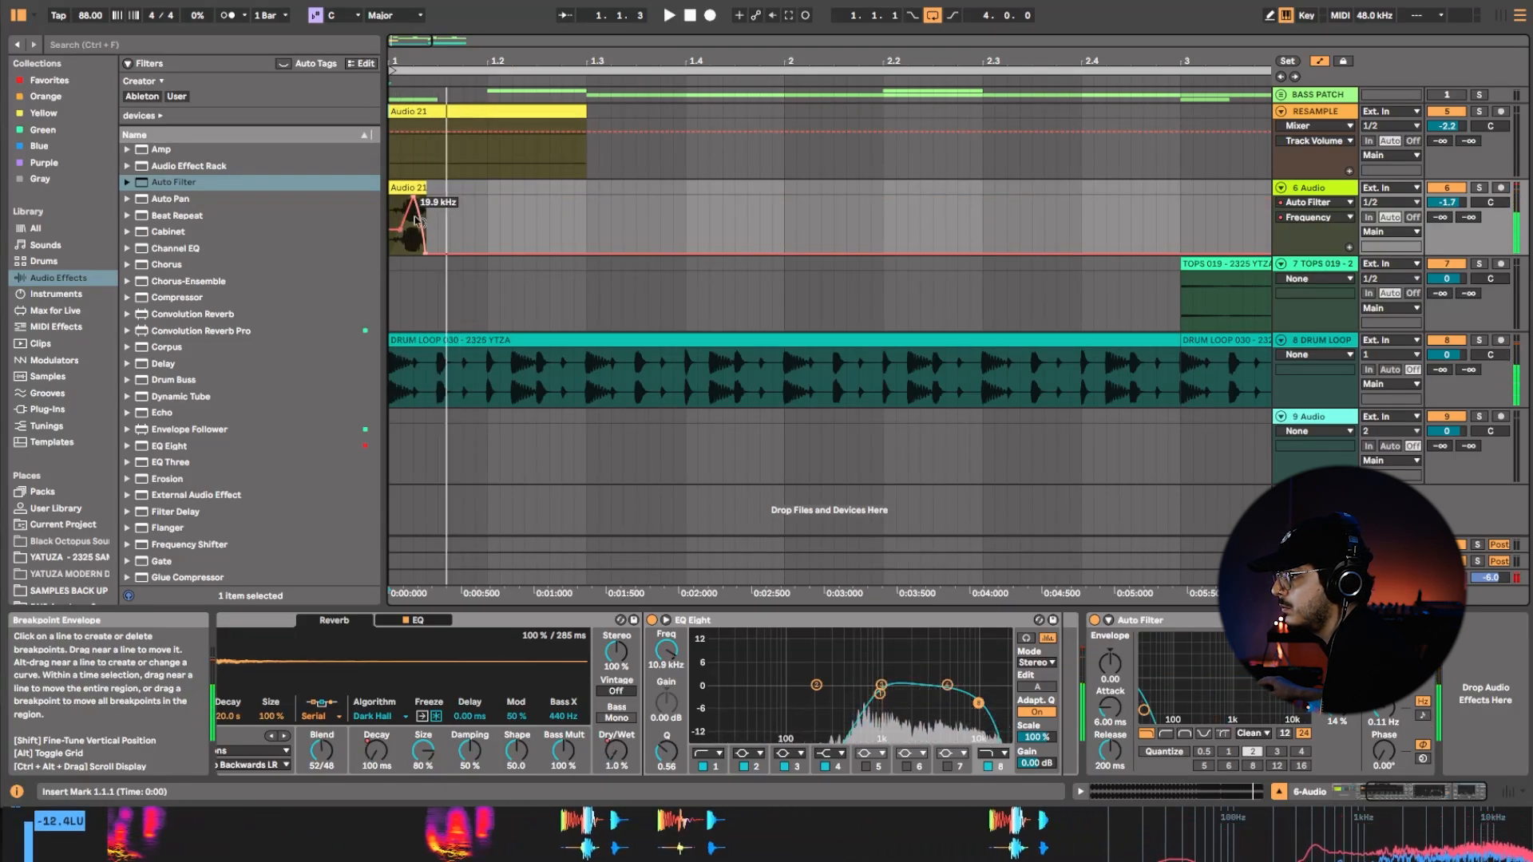
{"action": "key", "text": "space"}
{"action": "key", "text": "space"}
Try extending the filter fall past the clip, and rework the automation into a curve rising to 19.9 kHz at the clip's end.
{"action": "mouse_move", "coordinate": [419, 217]}
{"action": "left_mouse_down"}
{"action": "mouse_move", "coordinate": [442, 254]}
{"action": "mouse_move", "coordinate": [440, 208]}
{"action": "left_mouse_up"}
{"action": "key", "text": "space"}
{"action": "key", "text": "space"}
{"action": "key", "text": "space"}
{"action": "key", "text": "space"}
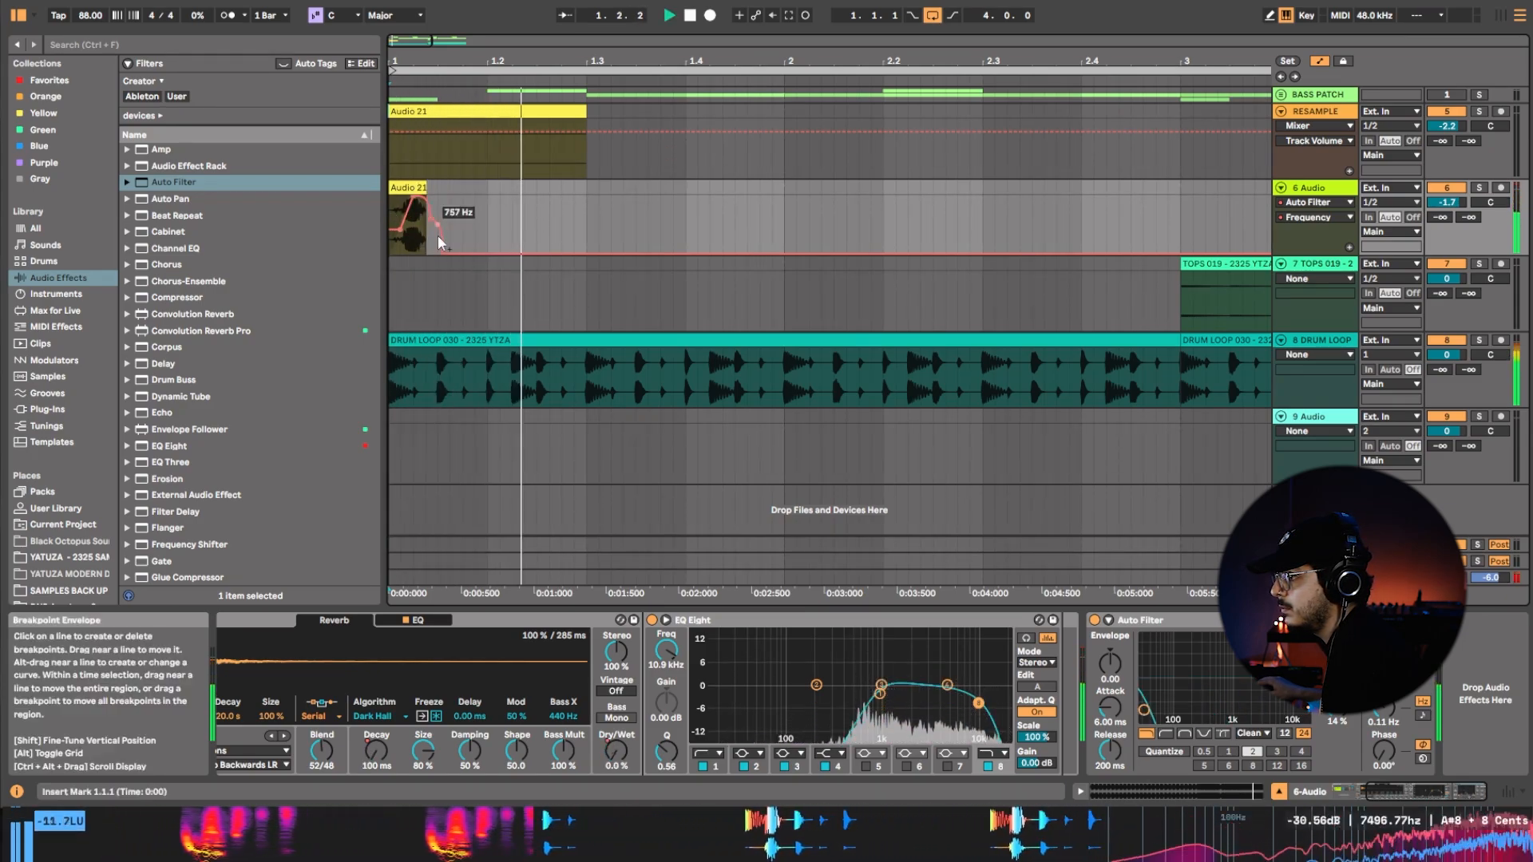
{"action": "key", "text": "space"}
{"action": "left_click", "coordinate": [429, 218]}
{"action": "key", "text": "space"}
{"action": "left_click_drag", "start_coordinate": [441, 254], "coordinate": [425, 199]}
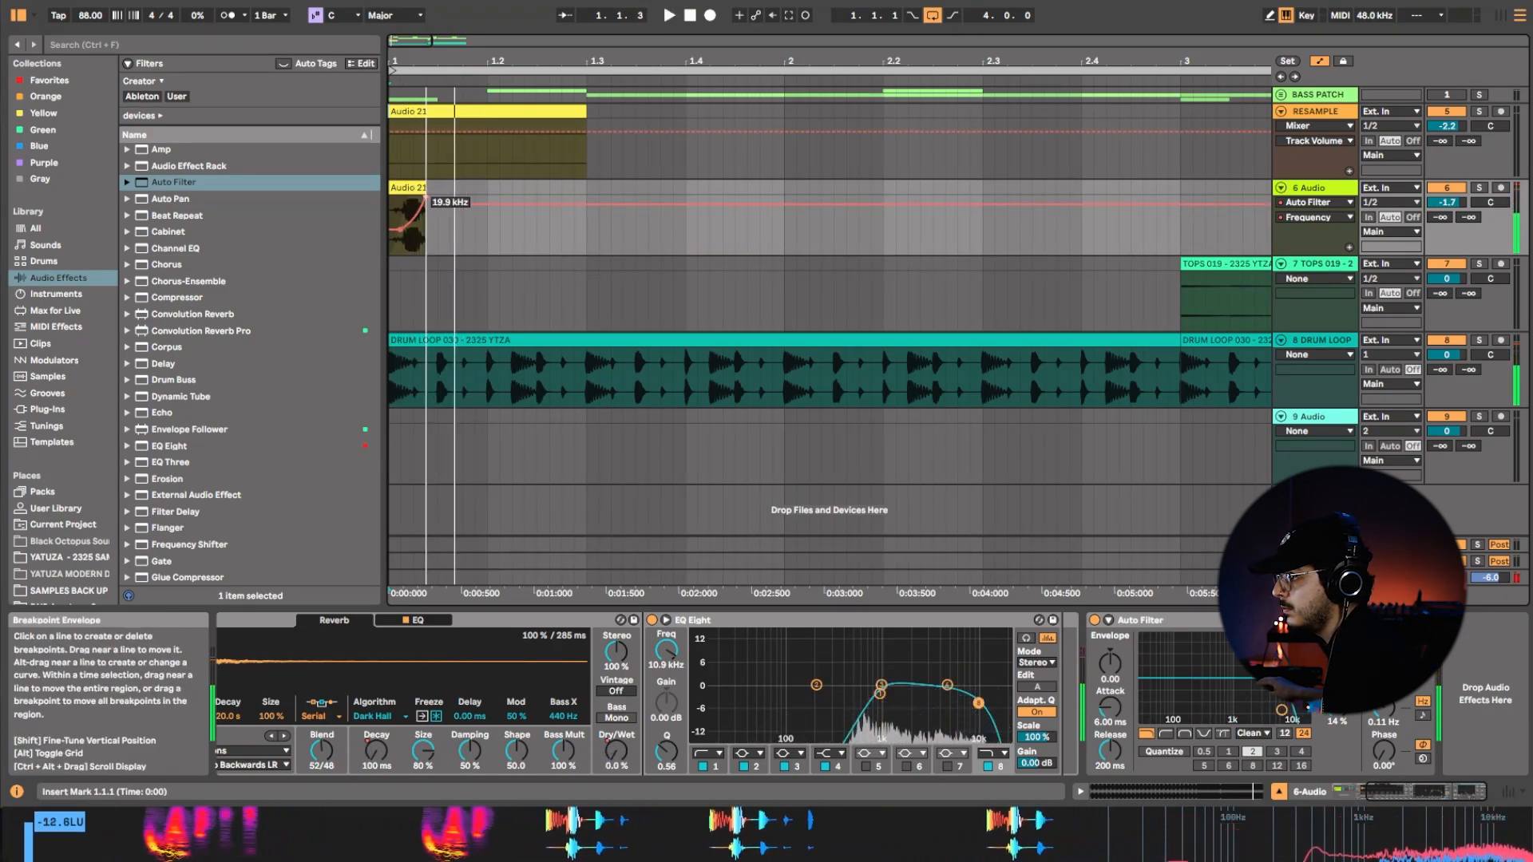
Delete the Auto Filter from the 6 Audio track's device chain.
{"action": "left_click", "coordinate": [394, 190]}
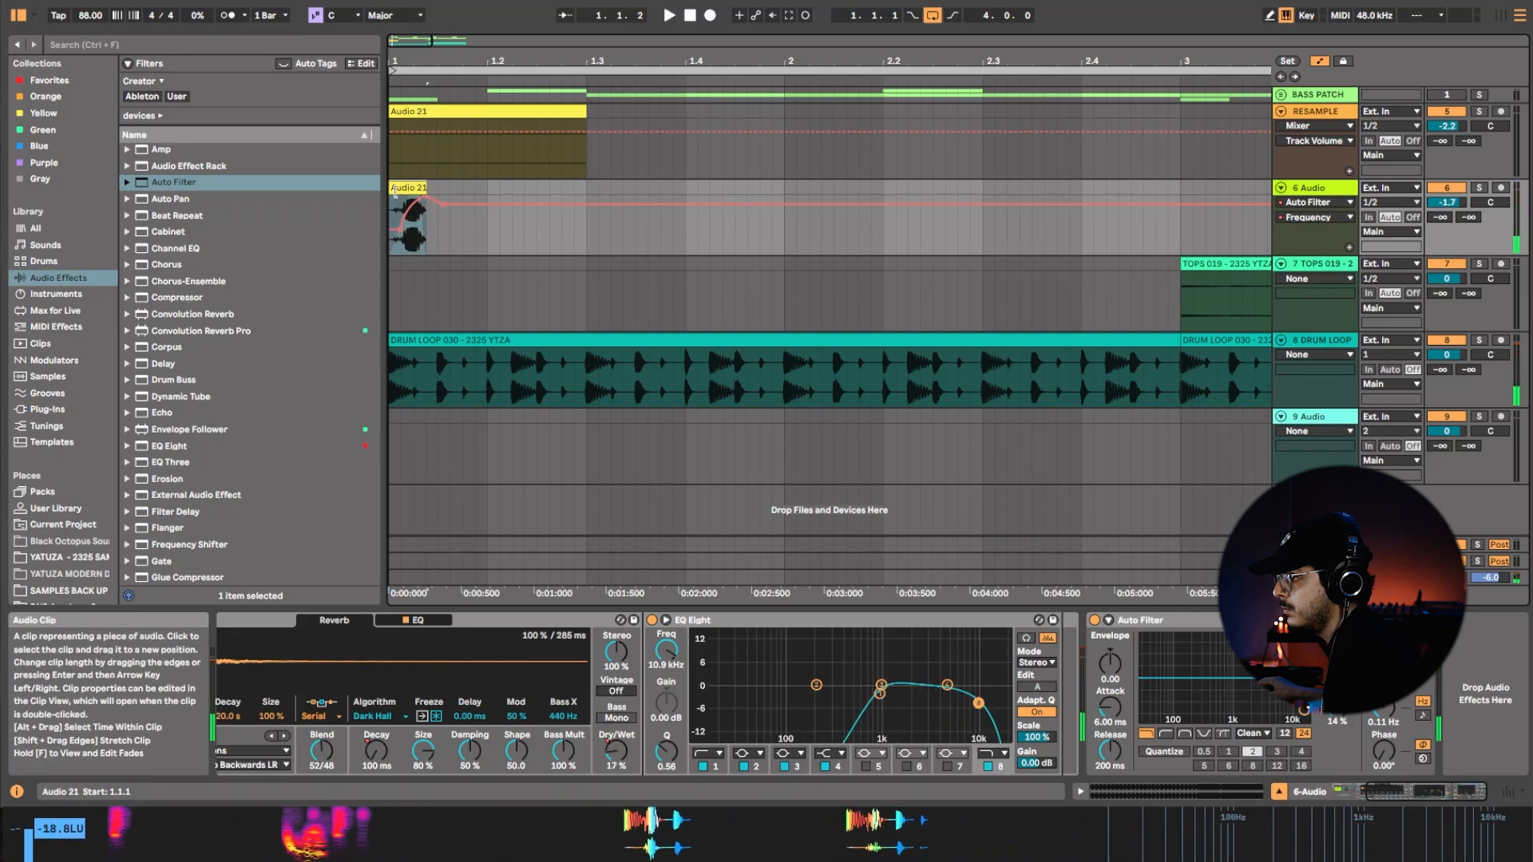
{"action": "right_click", "coordinate": [1194, 628]}
{"action": "left_click", "coordinate": [1245, 719]}
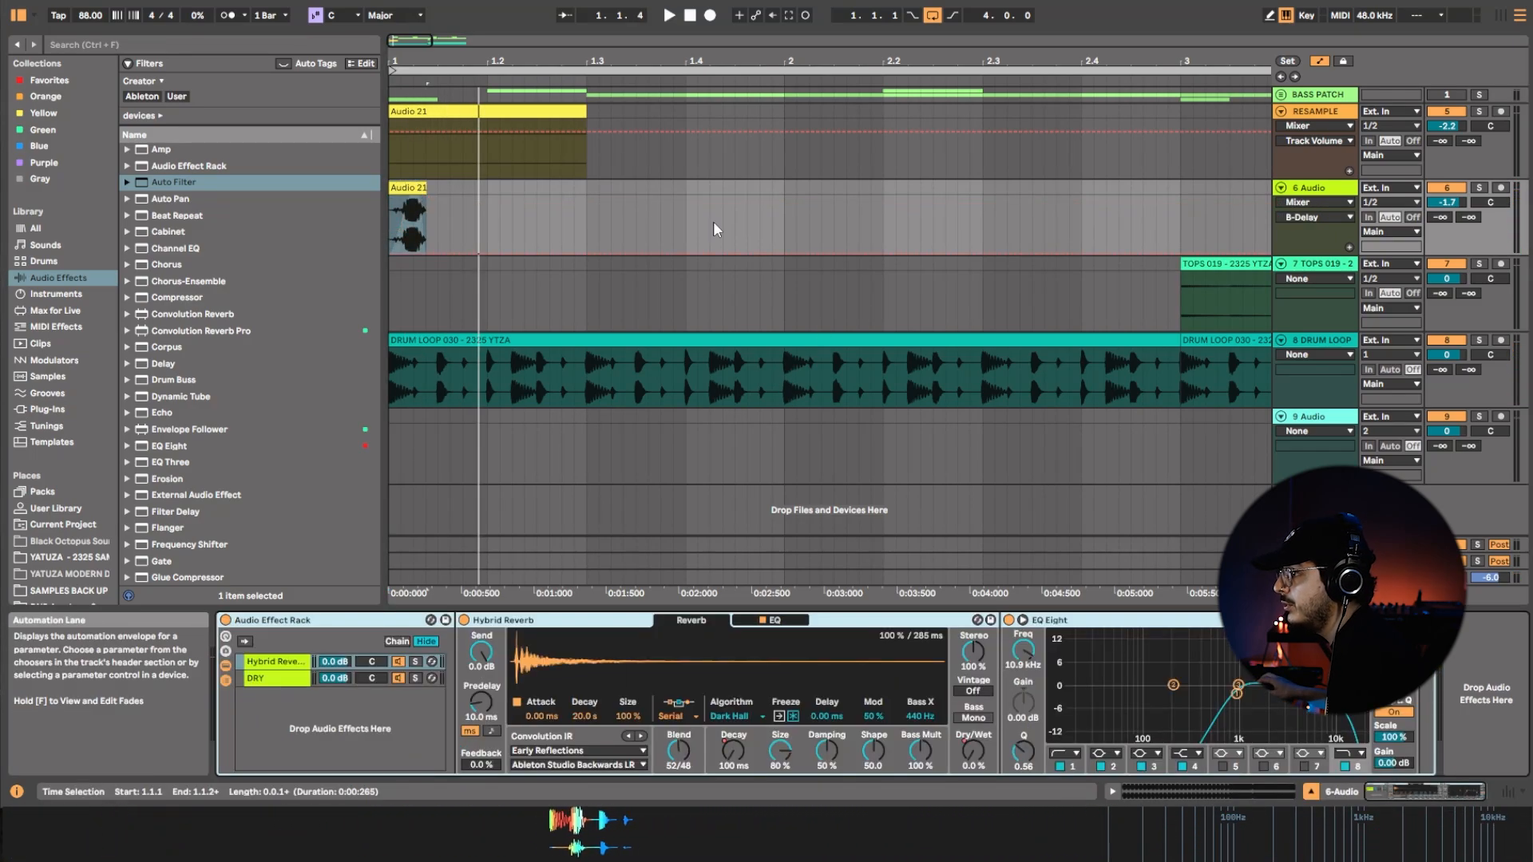
Lengthen the RESAMPLE clip to 2.3.1, and split it to shift the bass hits earlier to start at 1.1.3, auditioning the timing.
{"action": "left_click_drag", "start_coordinate": [585, 112], "coordinate": [995, 139]}
{"action": "left_click_drag", "start_coordinate": [748, 161], "coordinate": [254, 166]}
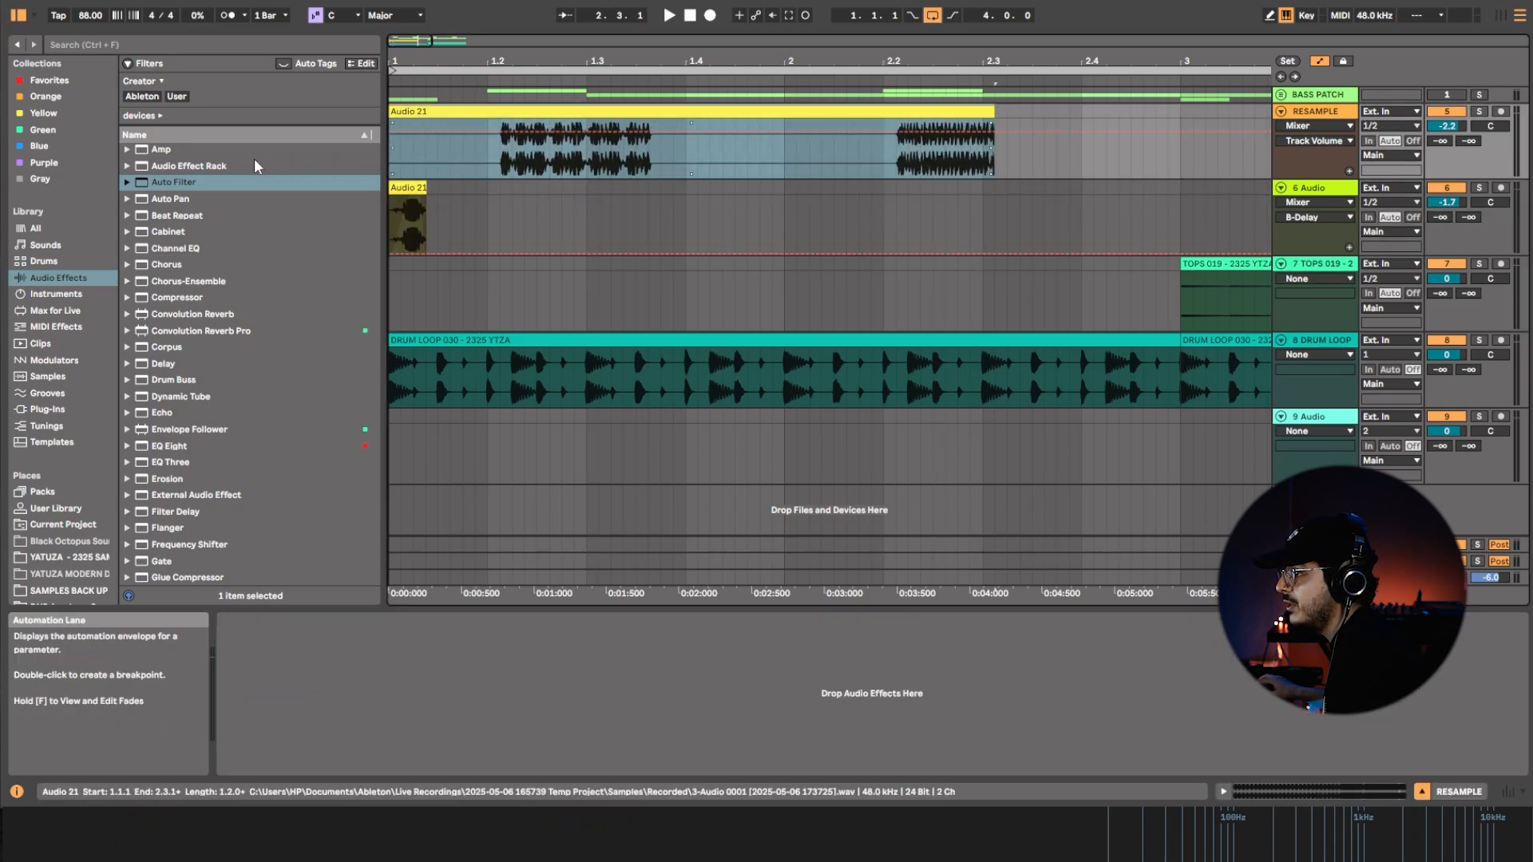
{"action": "left_click", "coordinate": [465, 155]}
{"action": "key", "text": "ctrl+e"}
{"action": "left_click_drag", "start_coordinate": [491, 114], "coordinate": [437, 114]}
{"action": "left_click", "coordinate": [398, 155]}
{"action": "left_click", "coordinate": [396, 150]}
{"action": "key", "text": "space"}
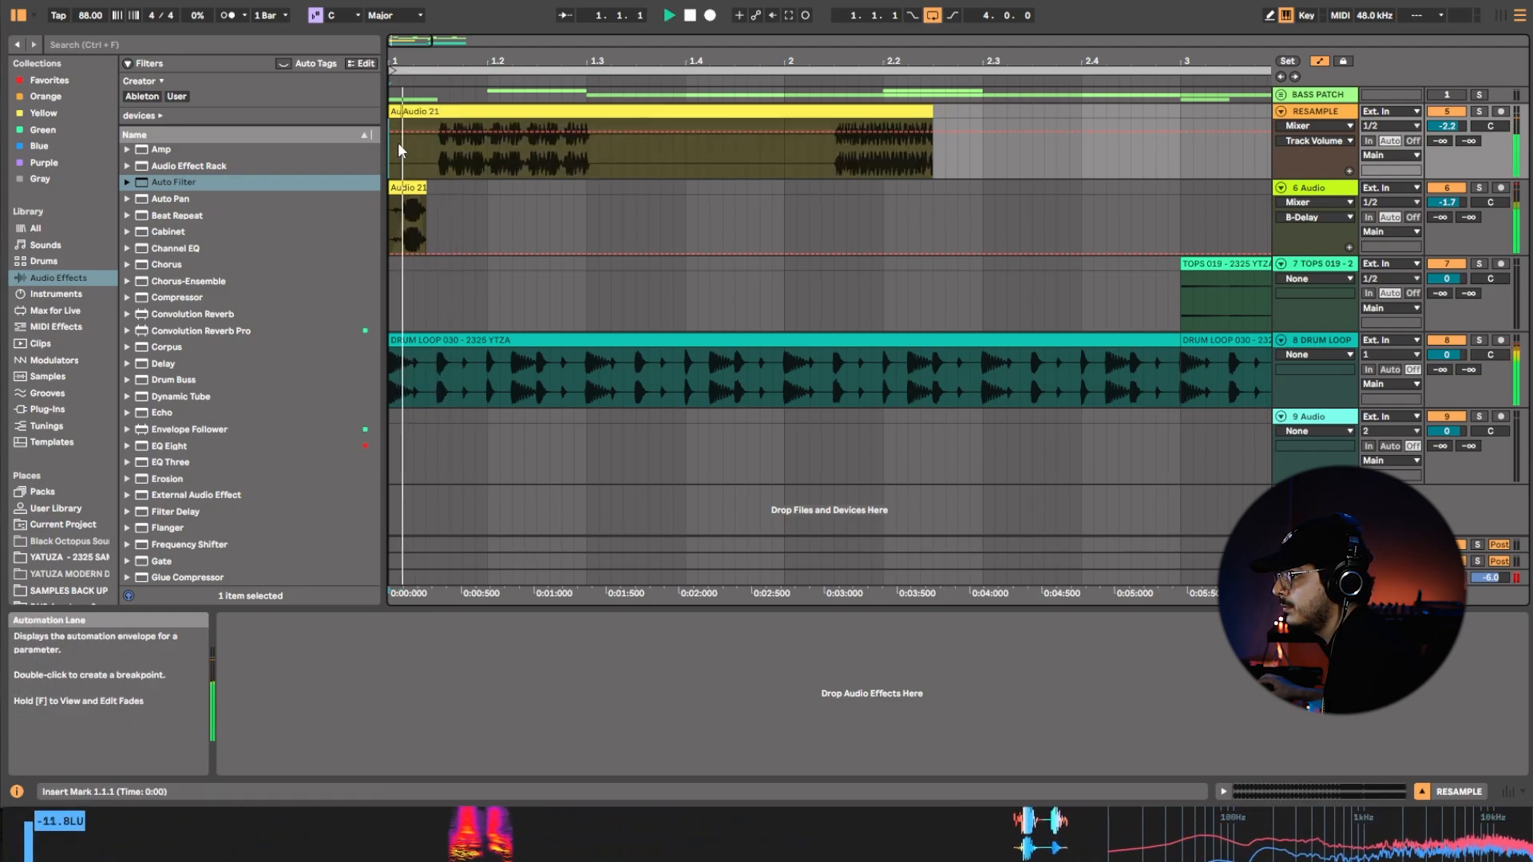
{"action": "left_click", "coordinate": [587, 168]}
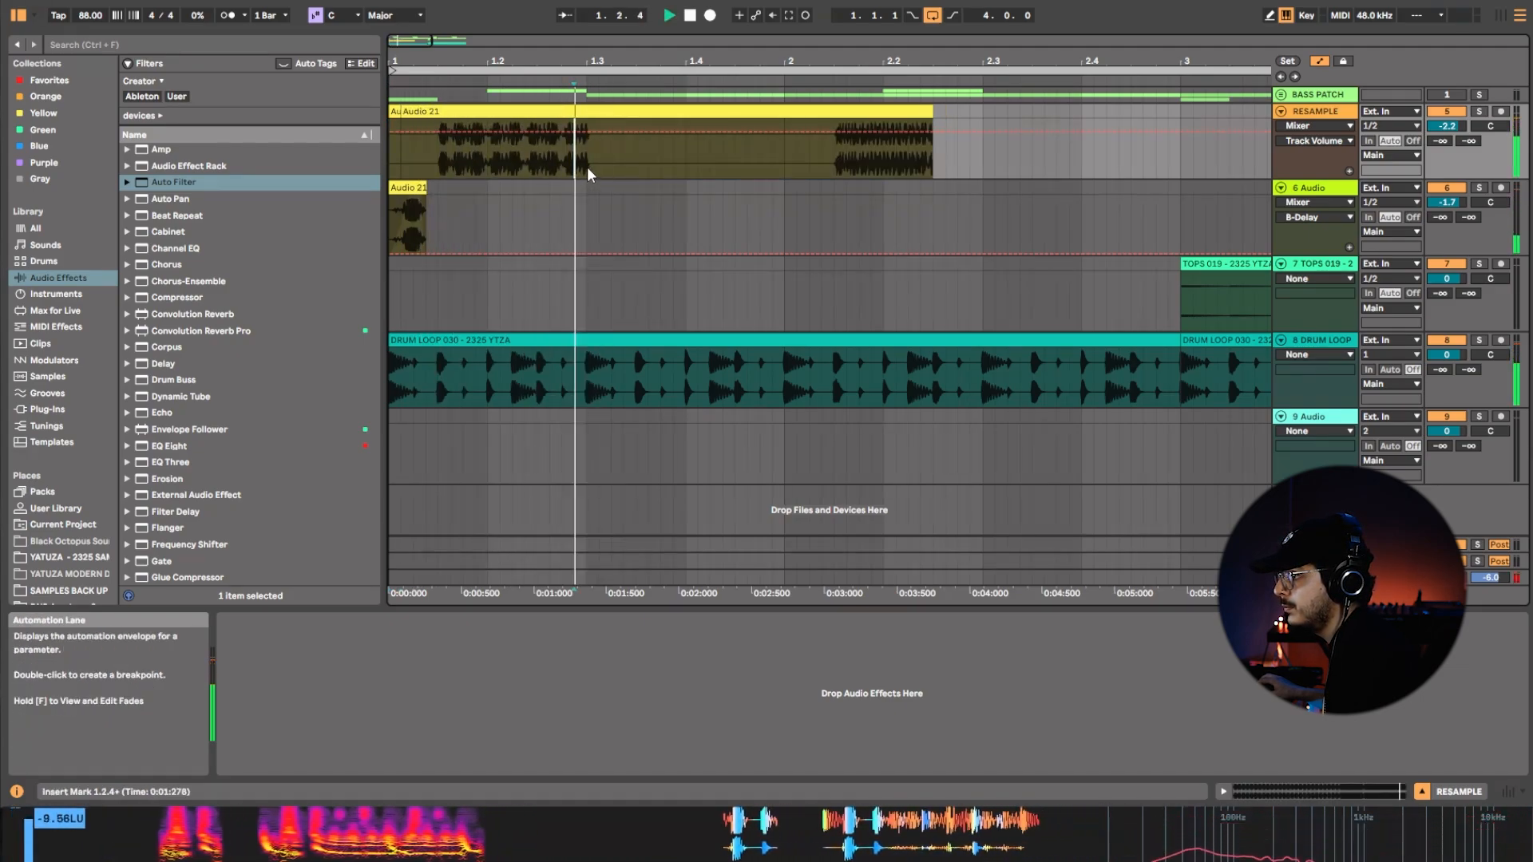
{"action": "key", "text": "space"}
{"action": "left_click", "coordinate": [438, 113]}
{"action": "key", "text": "space"}
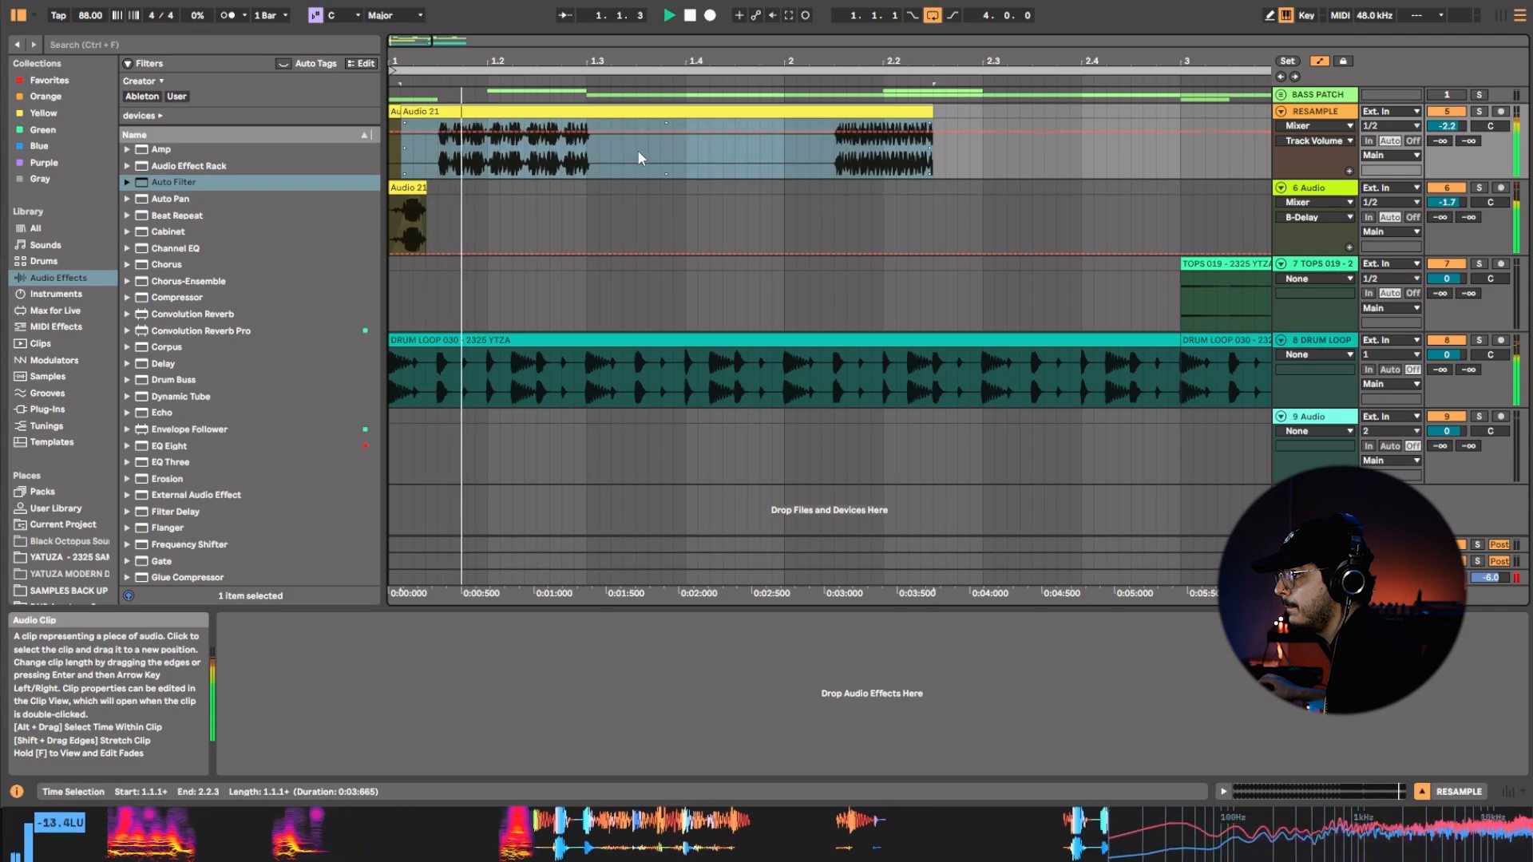
Duplicate the RESAMPLE bass phrase between 1.1.1 and 1.3.1 three times to fill the track up to 3.1.1.
{"action": "left_click", "coordinate": [588, 167]}
{"action": "left_click_drag", "start_coordinate": [587, 160], "coordinate": [375, 126]}
{"action": "key", "text": "space"}
{"action": "key", "text": "space"}
{"action": "key", "text": "ctrl+d"}
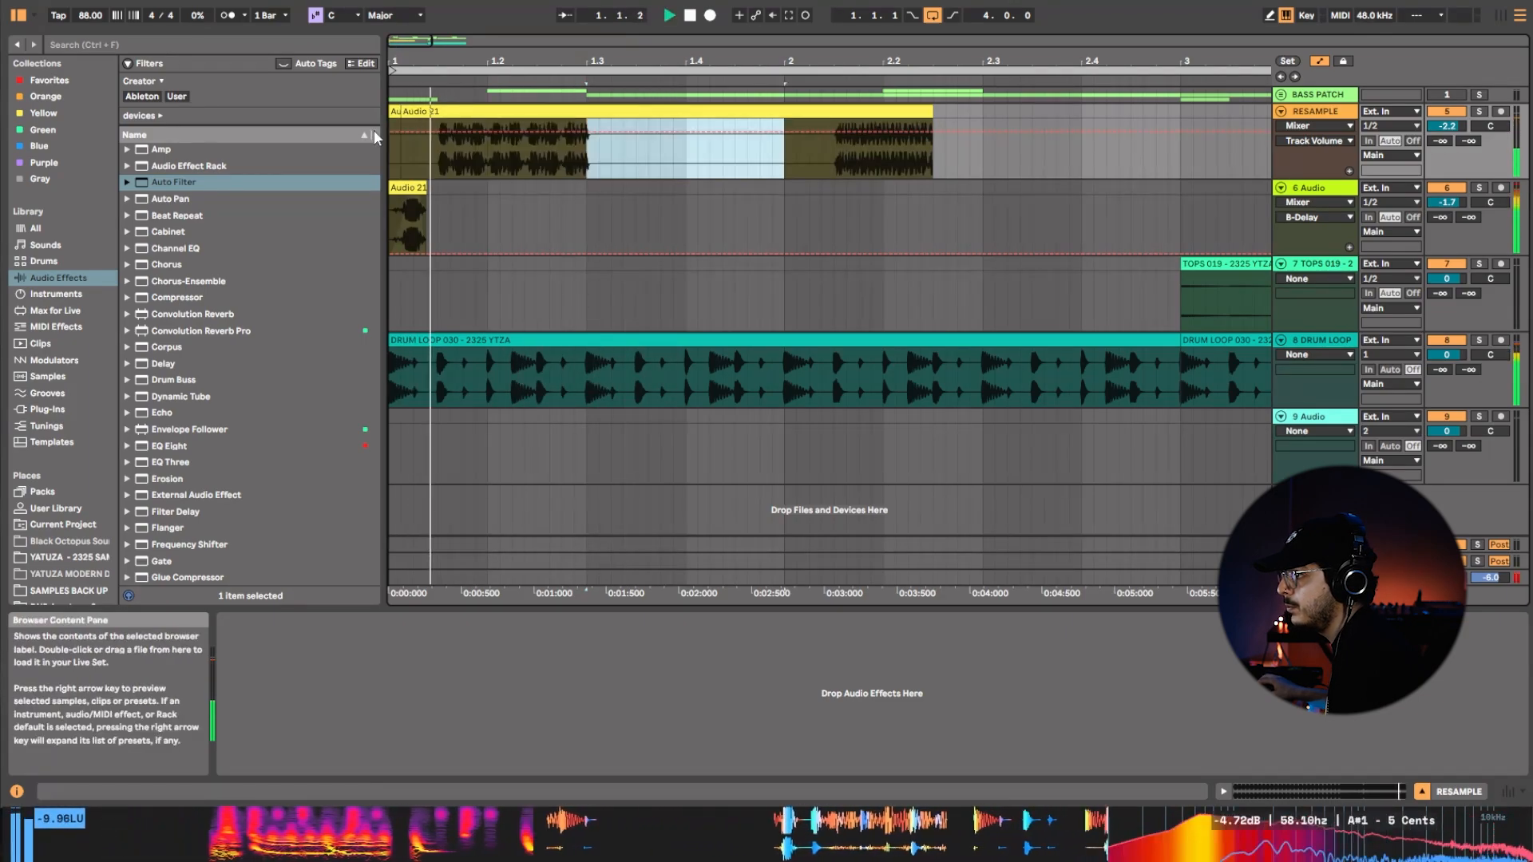
{"action": "left_click", "coordinate": [588, 162]}
{"action": "left_click_drag", "start_coordinate": [588, 167], "coordinate": [366, 105]}
{"action": "key", "text": "ctrl+d"}
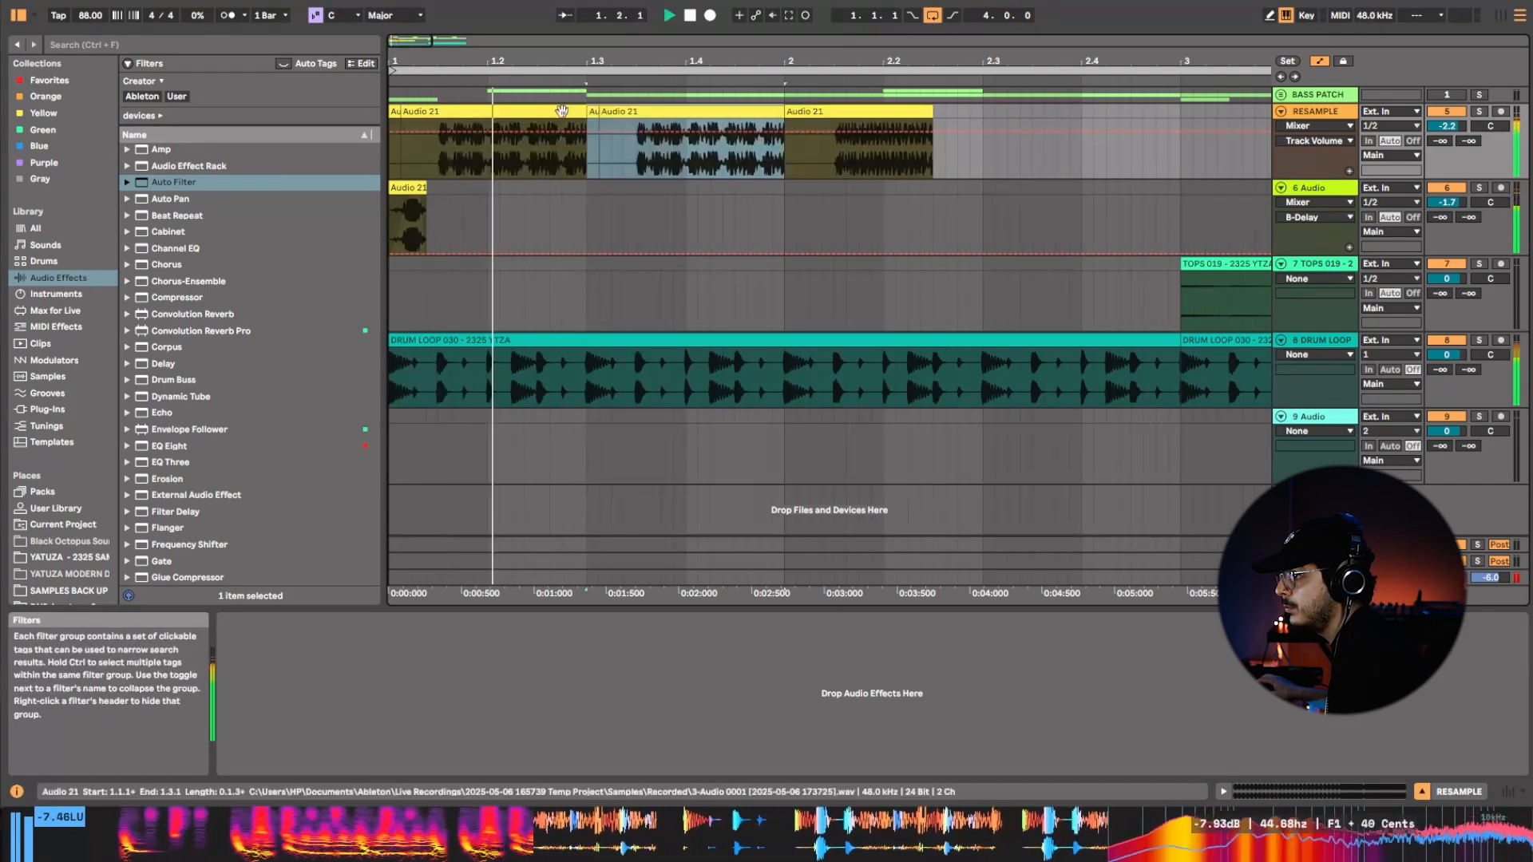
{"action": "key", "text": "ctrl+d"}
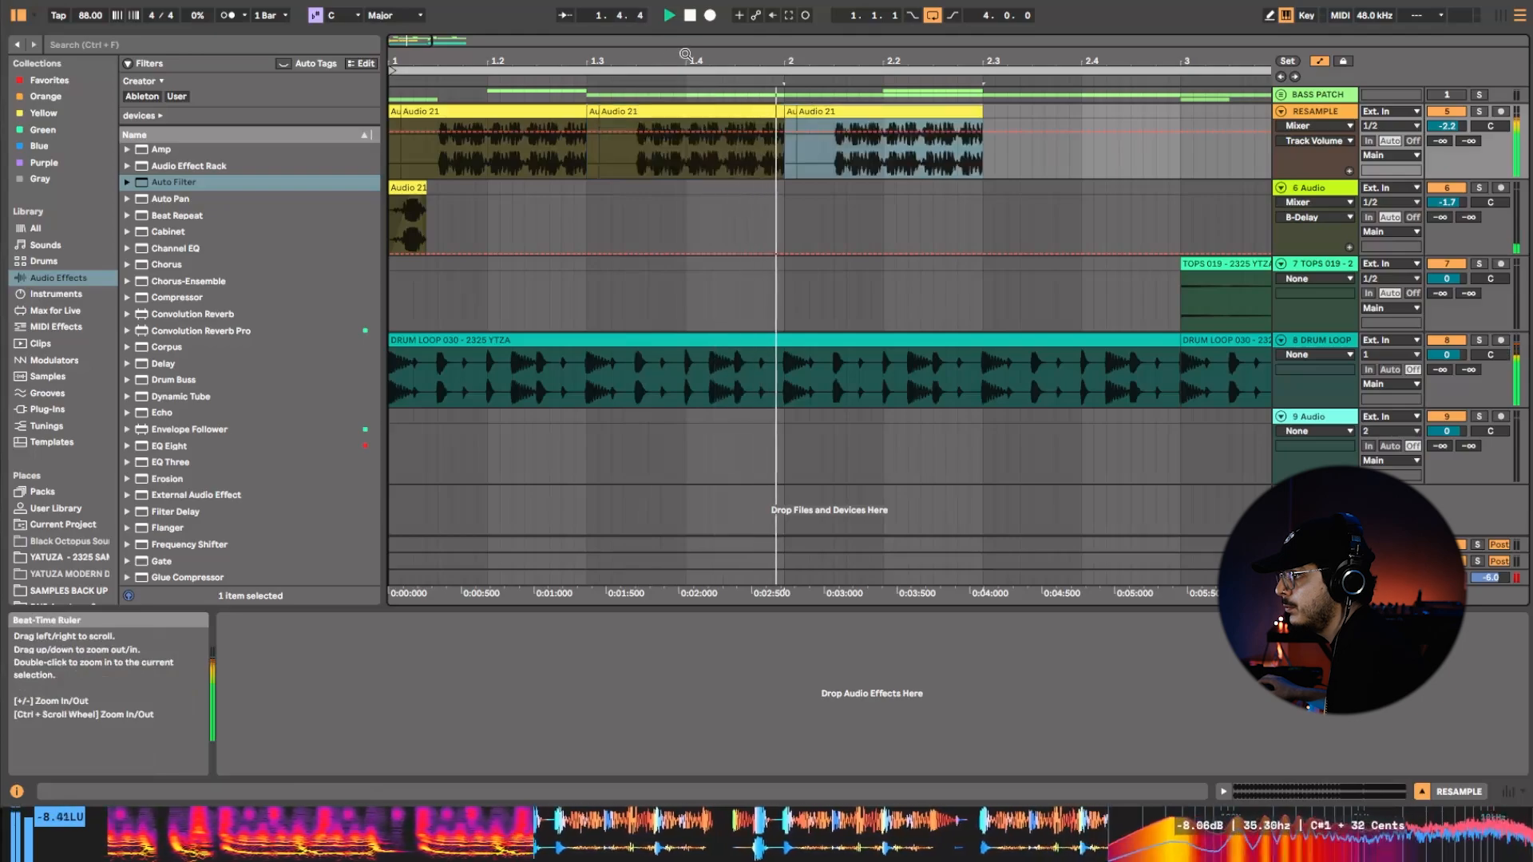
{"action": "key", "text": "ctrl+d"}
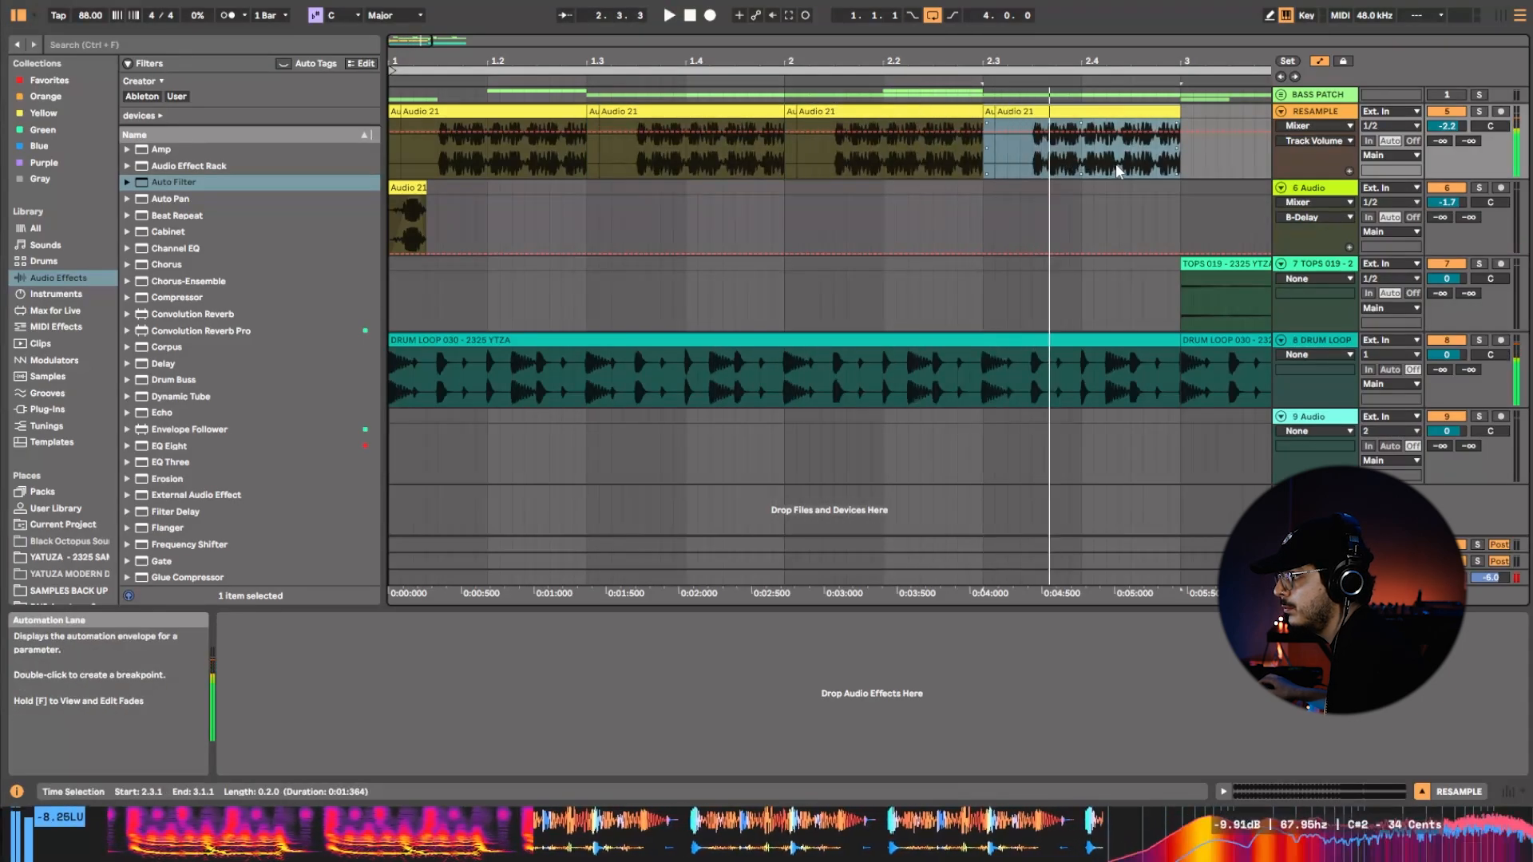
Place a bass hit at 2.4.1 in the last RESAMPLE phrase and duplicate it at 2.4.3, auditioning the ending.
{"action": "left_click", "coordinate": [1091, 166]}
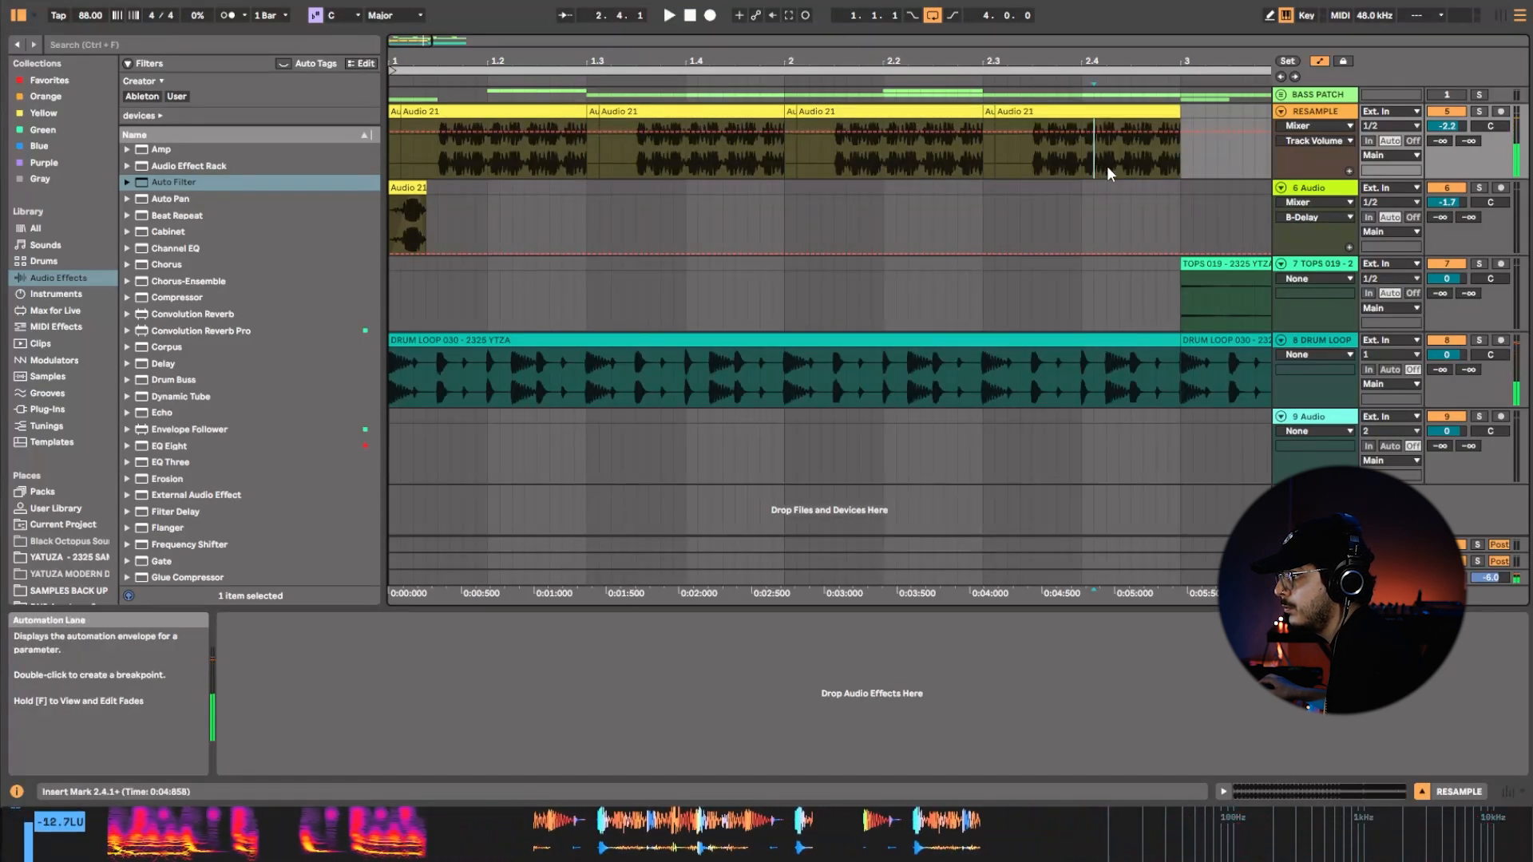
{"action": "double_click", "coordinate": [1083, 165]}
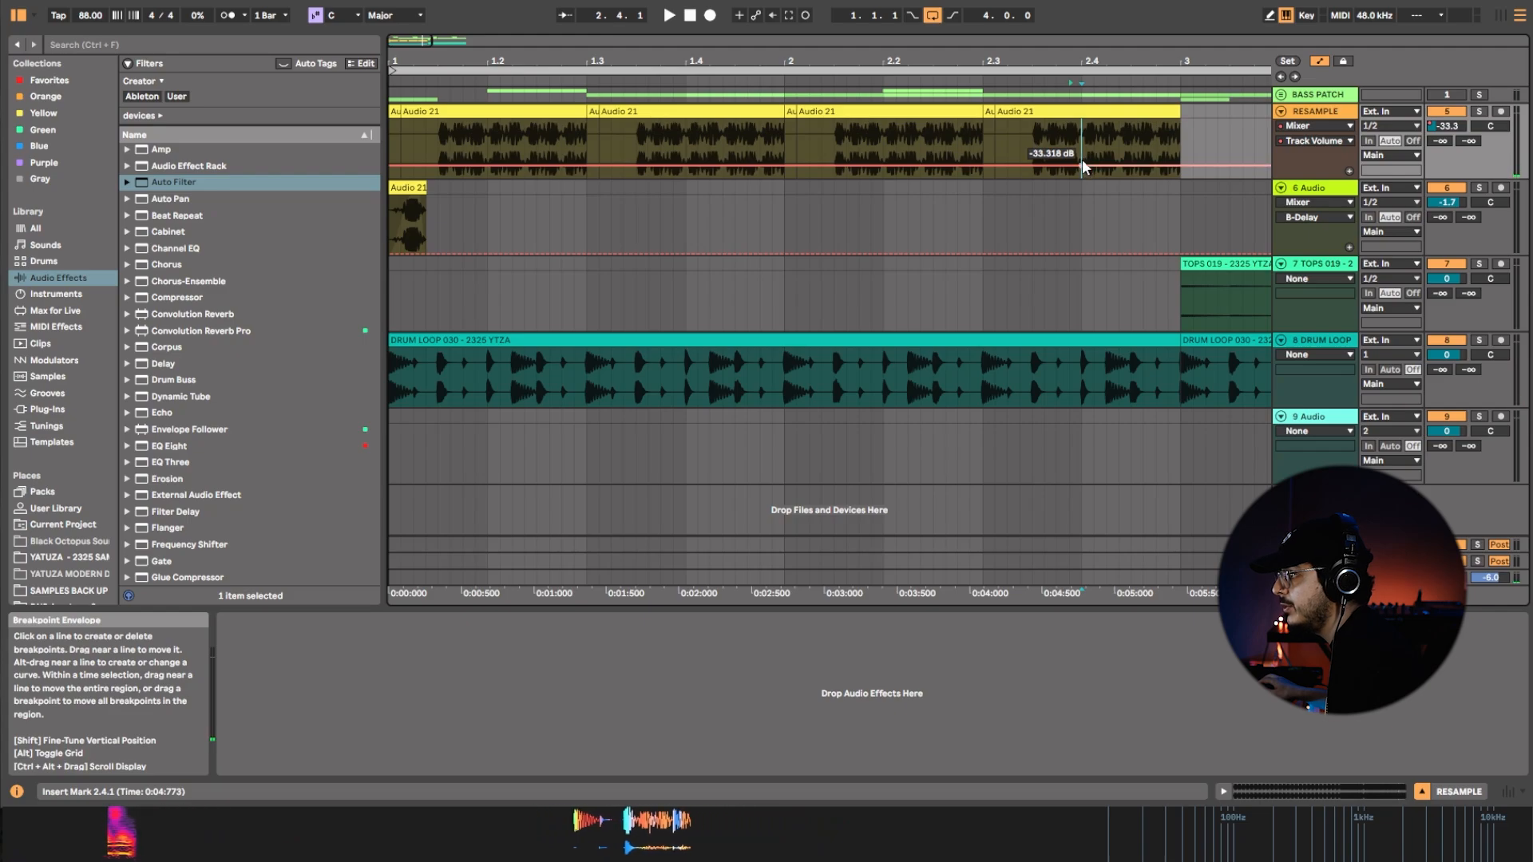
{"action": "key", "text": "ctrl+z"}
{"action": "key", "text": "ctrl+v"}
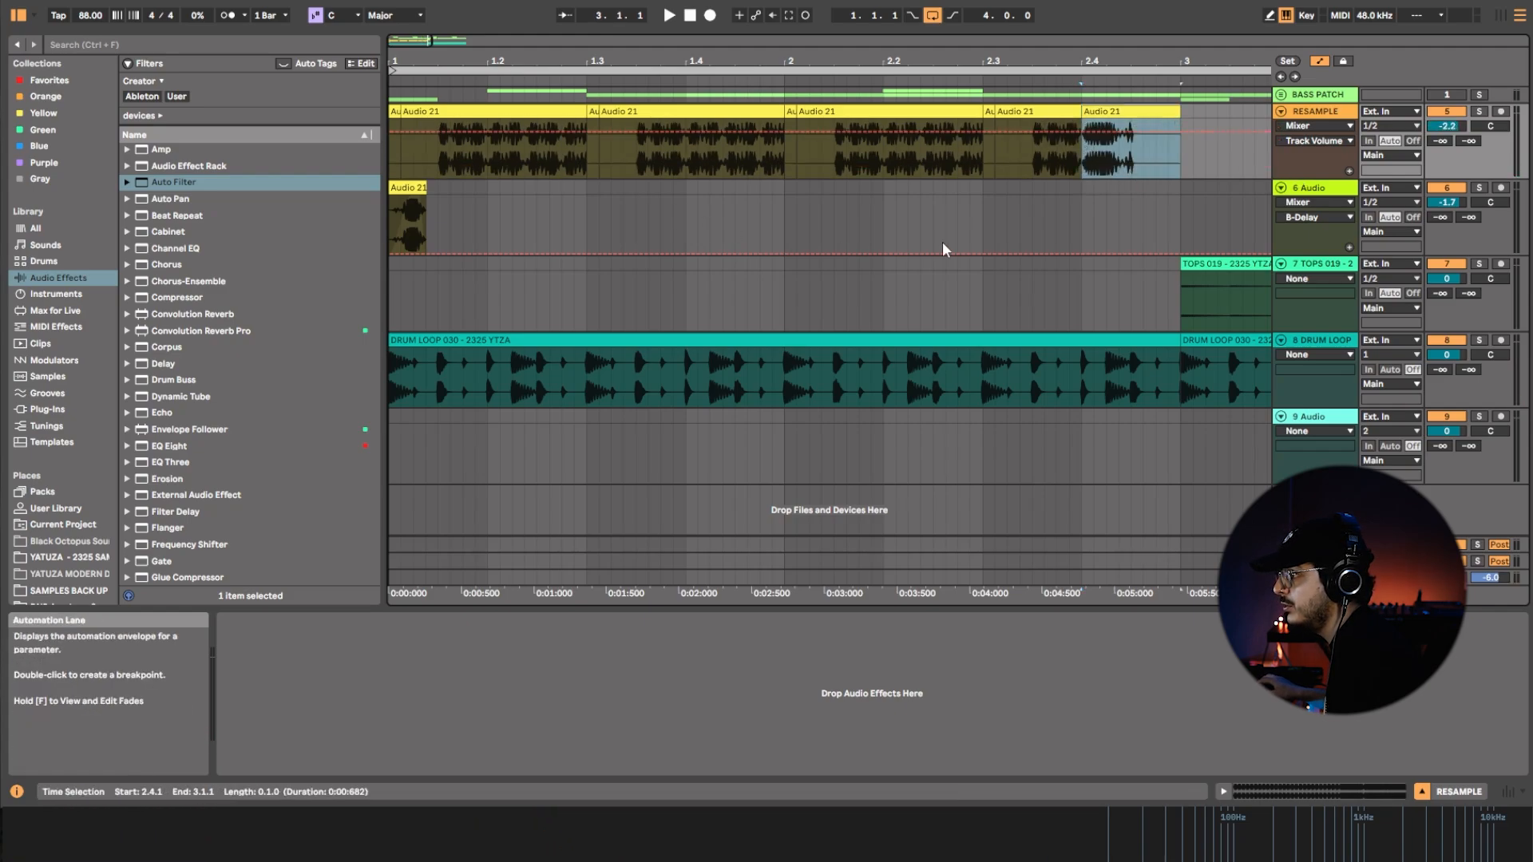
{"action": "left_click_drag", "start_coordinate": [1128, 117], "coordinate": [1131, 114]}
{"action": "key", "text": "ctrl+d"}
{"action": "left_click", "coordinate": [1084, 156]}
{"action": "key", "text": "space"}
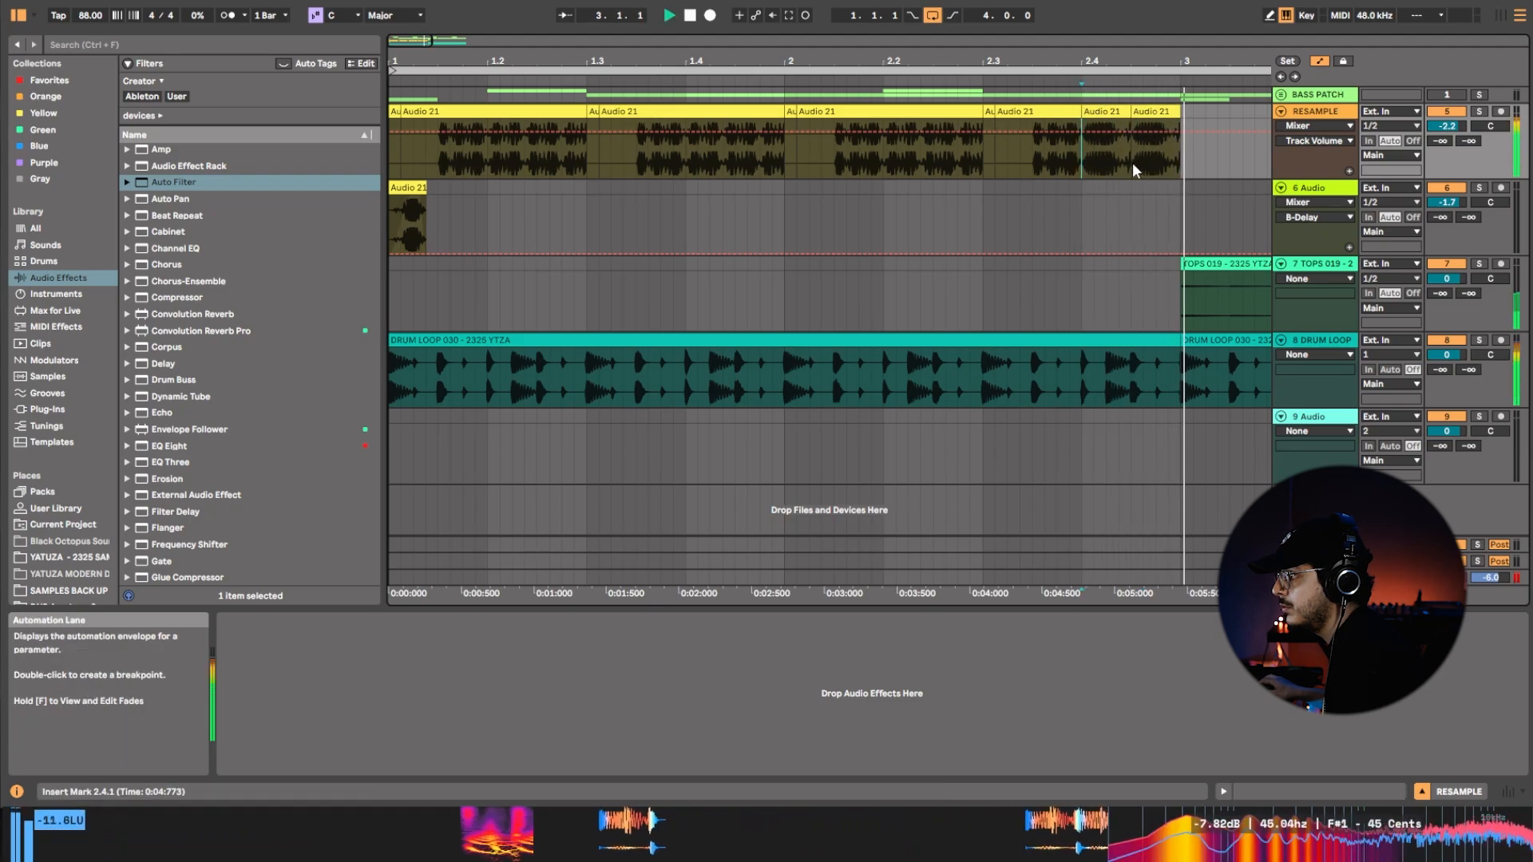
Switch the last RESAMPLE clip at 2.4.3 to a different part of the recording and replay the phrase ending.
{"action": "key", "text": "space"}
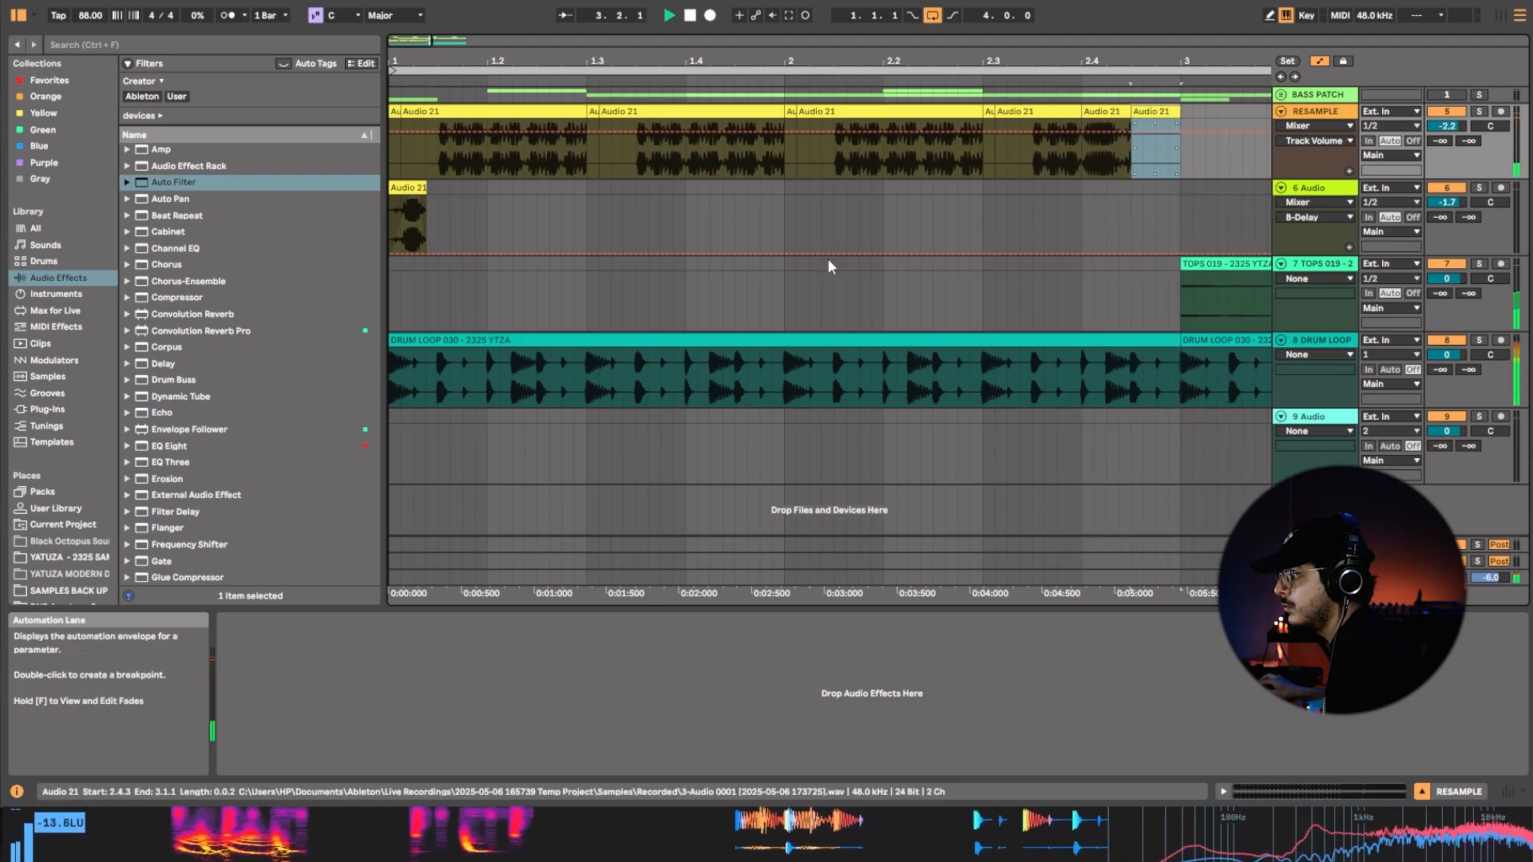
{"action": "key", "text": "space"}
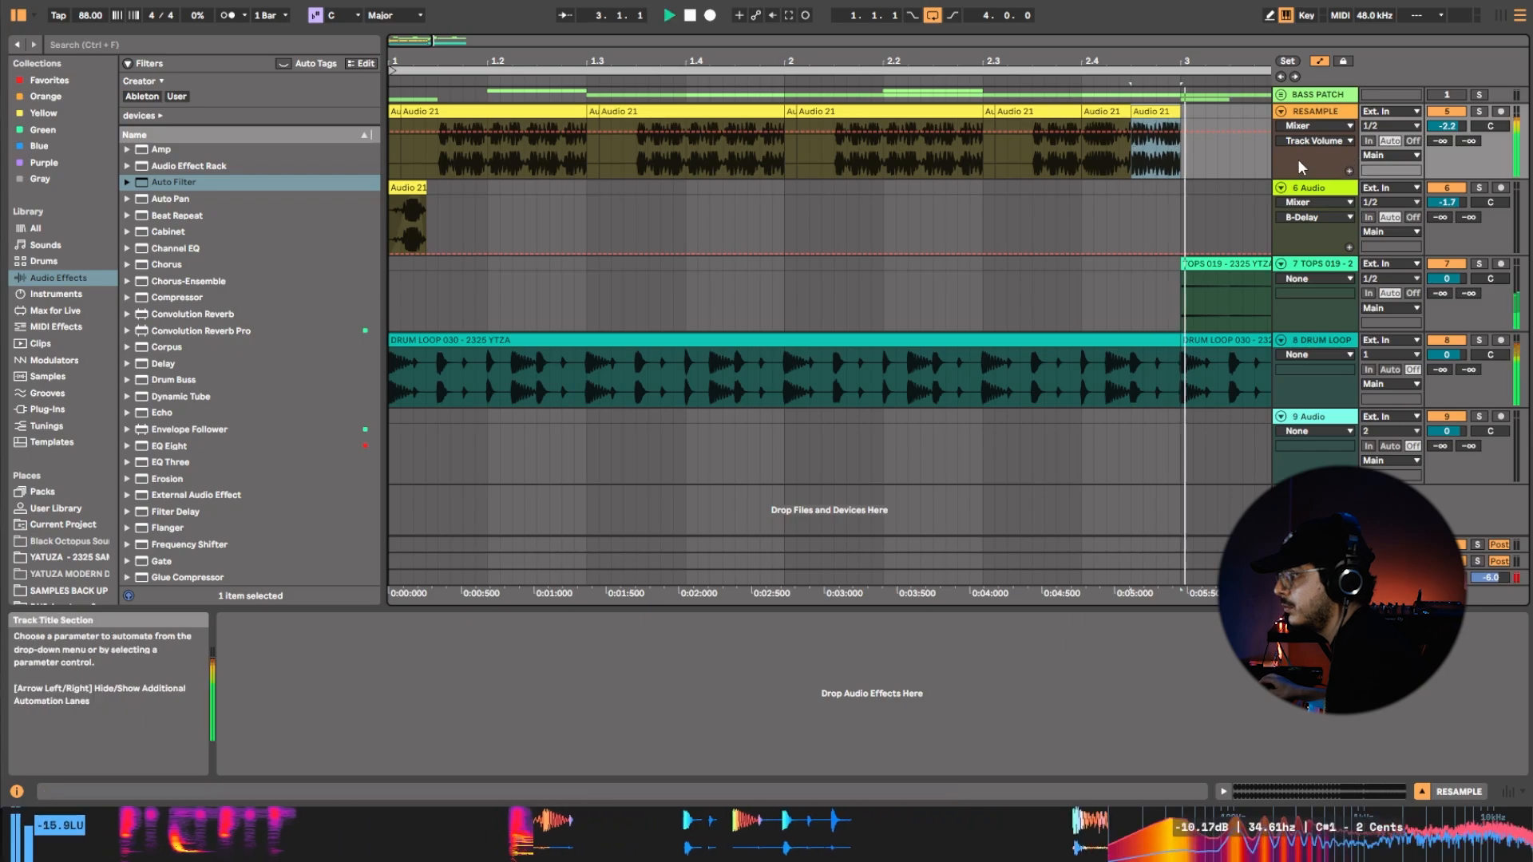
{"action": "left_click", "coordinate": [1058, 159]}
{"action": "key", "text": "space"}
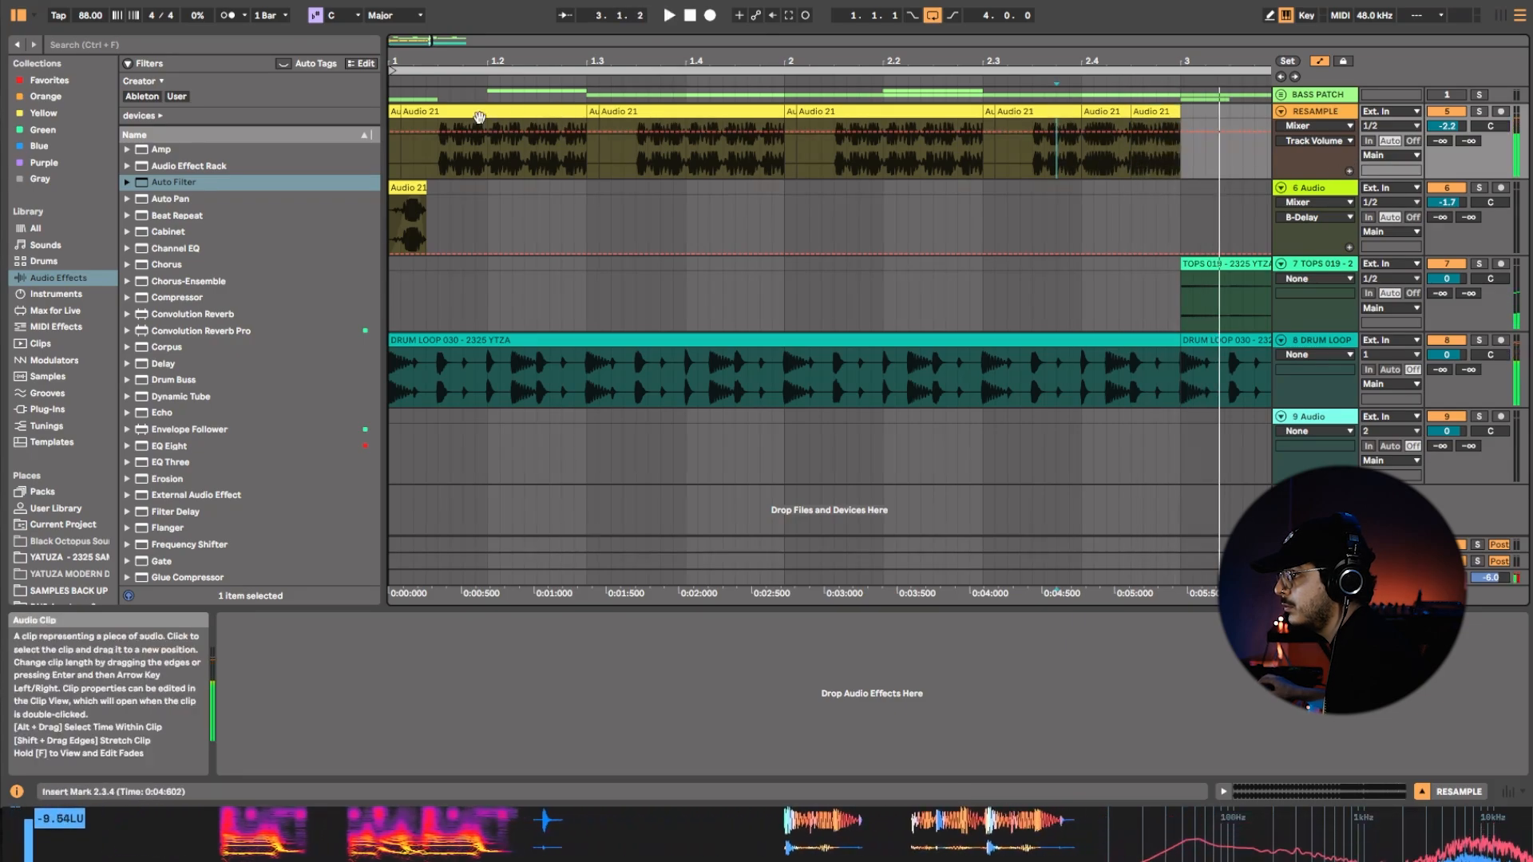
Set the 6 Audio track's volume to -2.5 dB and its first send to -38 dB while replaying the four-bar loop.
{"action": "left_click", "coordinate": [481, 113]}
{"action": "key", "text": "space"}
{"action": "key", "text": "space"}
{"action": "key", "text": "ctrl+a"}
{"action": "double_click", "coordinate": [505, 70]}
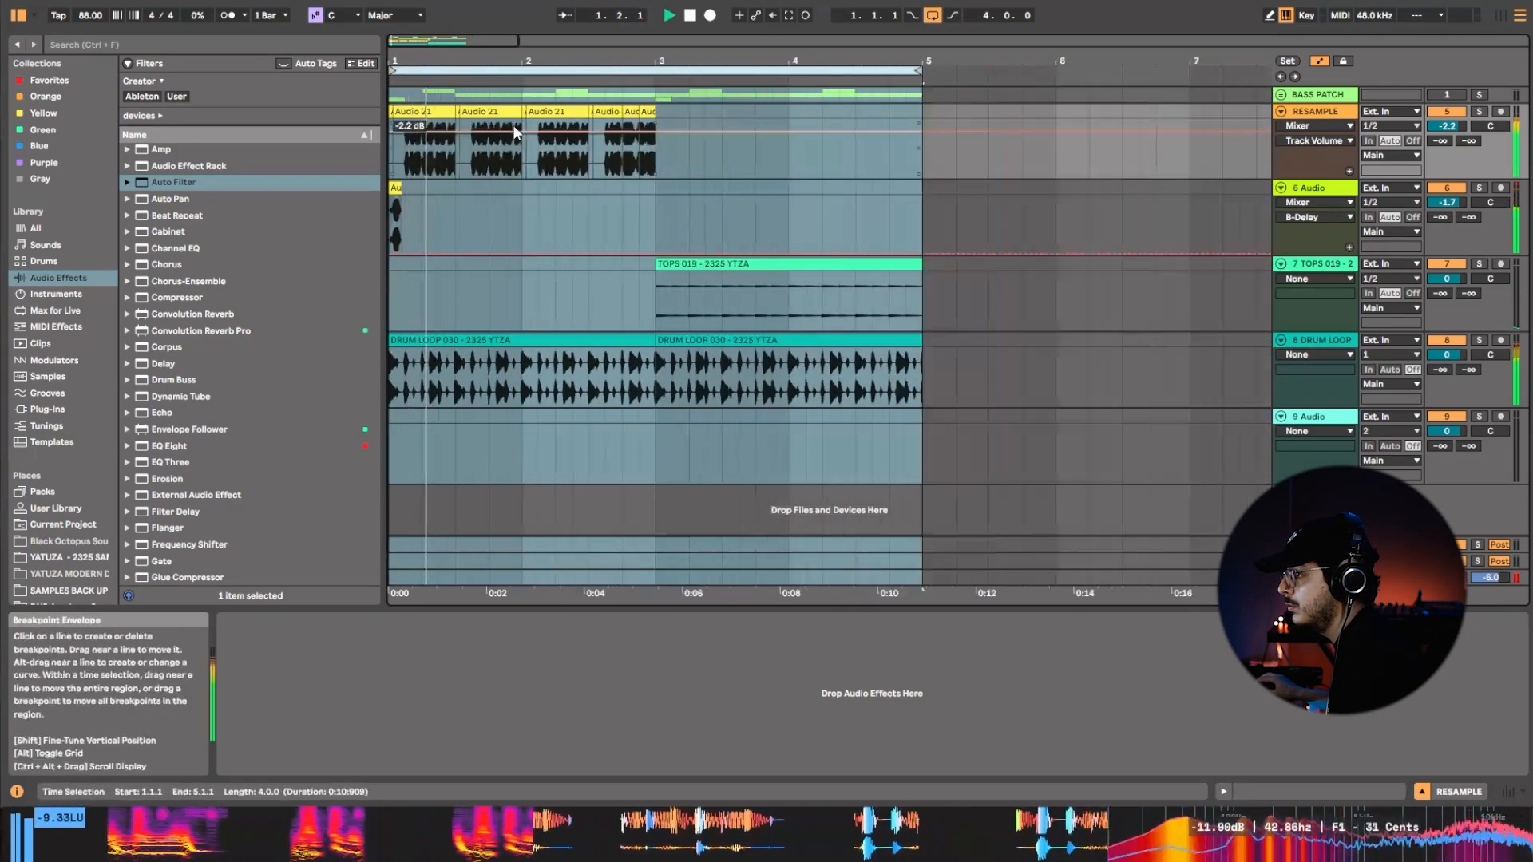
{"action": "key", "text": "space"}
{"action": "left_click_drag", "start_coordinate": [1455, 221], "coordinate": [1450, 209]}
{"action": "key", "text": "space"}
{"action": "key", "text": "space"}
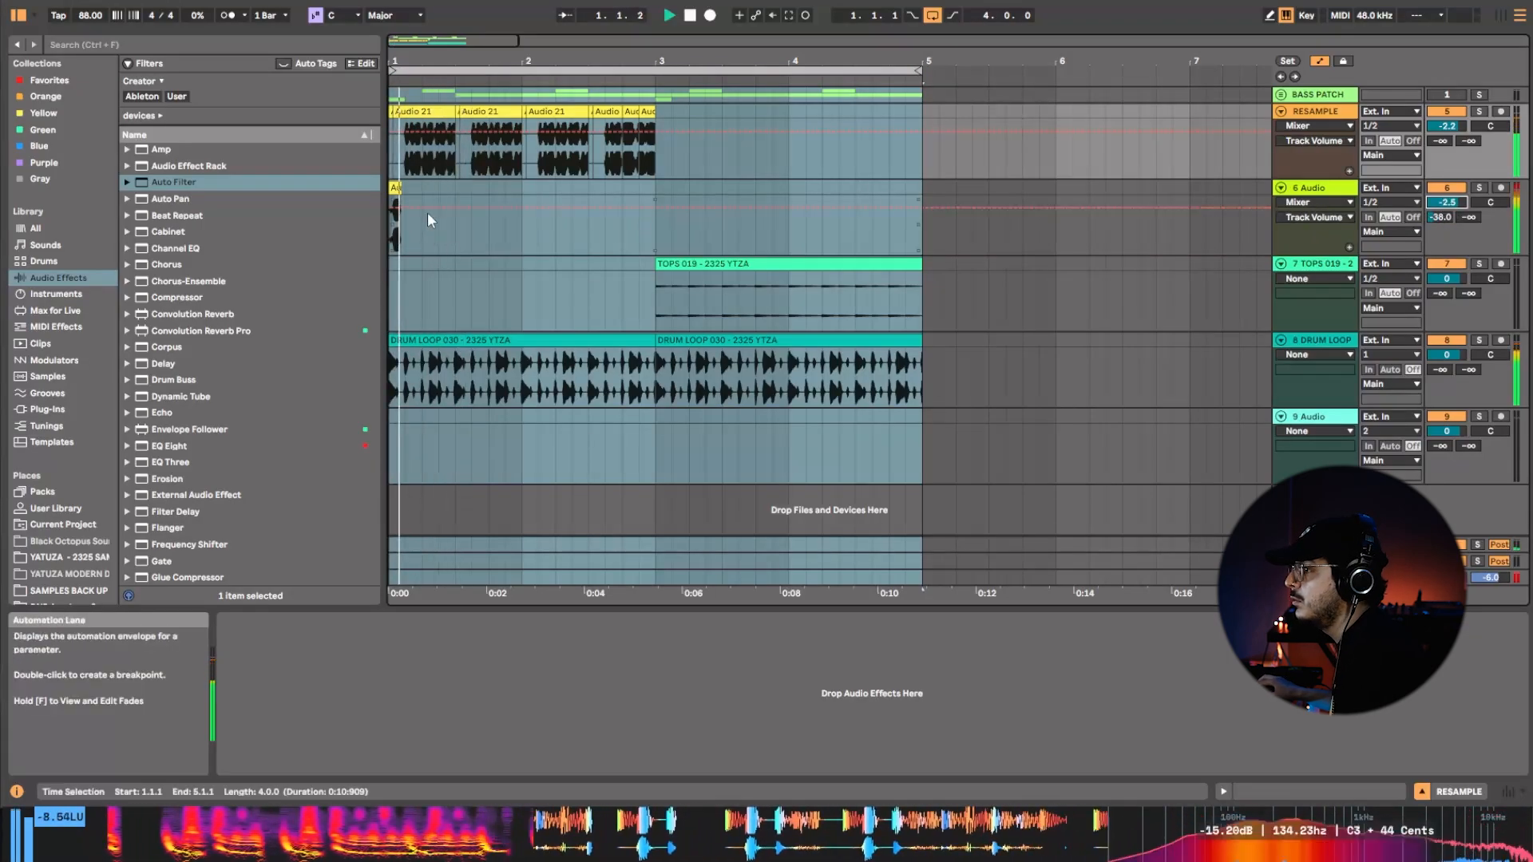
Duplicate the first bar of the 6 Audio track into bars 2 and 3 and audition the repeated hit.
{"action": "left_click_drag", "start_coordinate": [516, 189], "coordinate": [383, 208]}
{"action": "key", "text": "ctrl+d"}
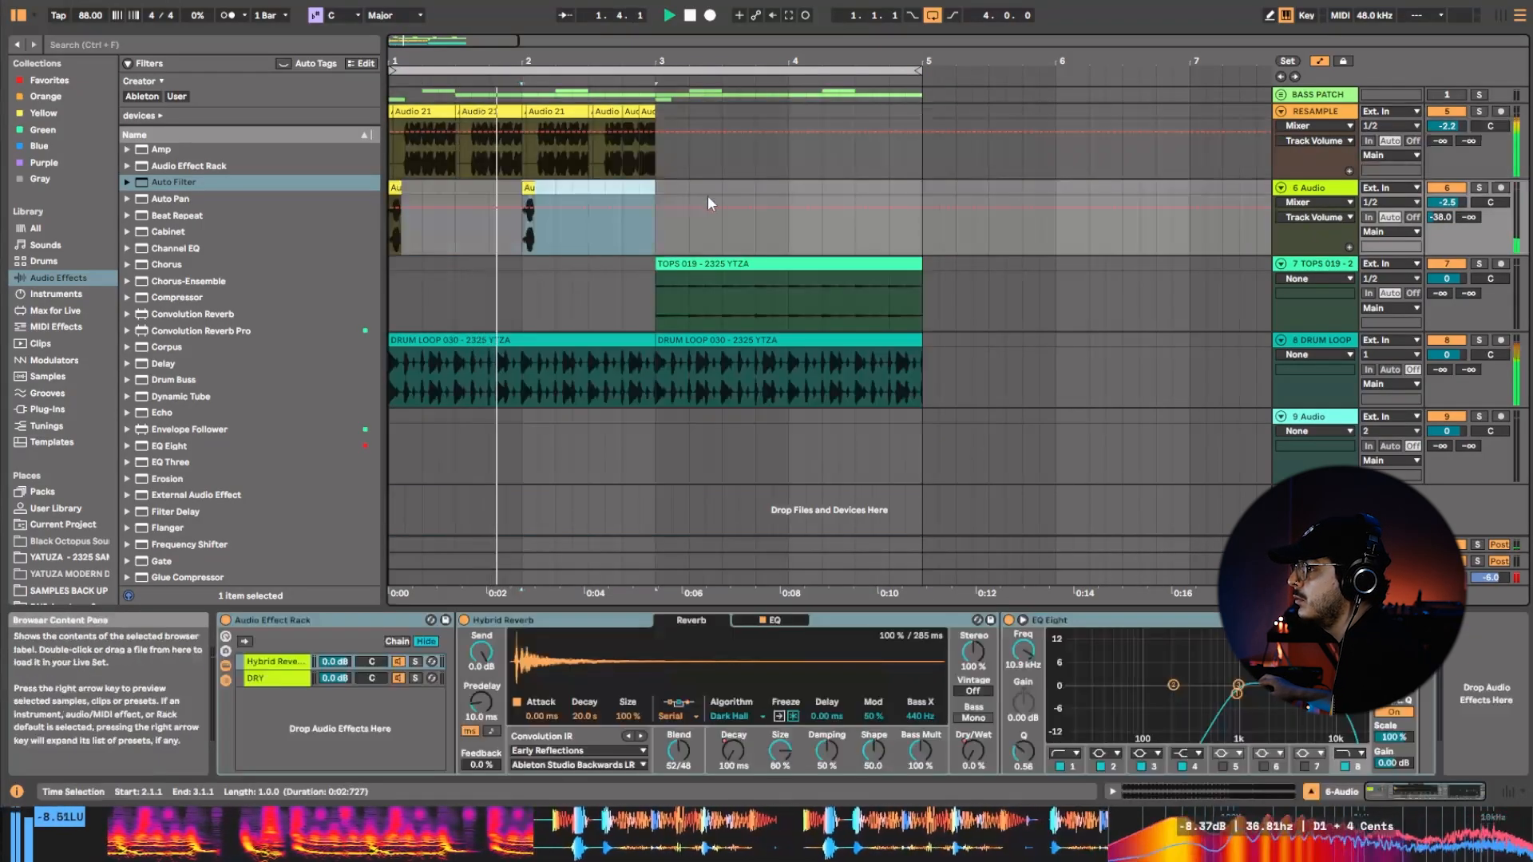
{"action": "key", "text": "ctrl+d"}
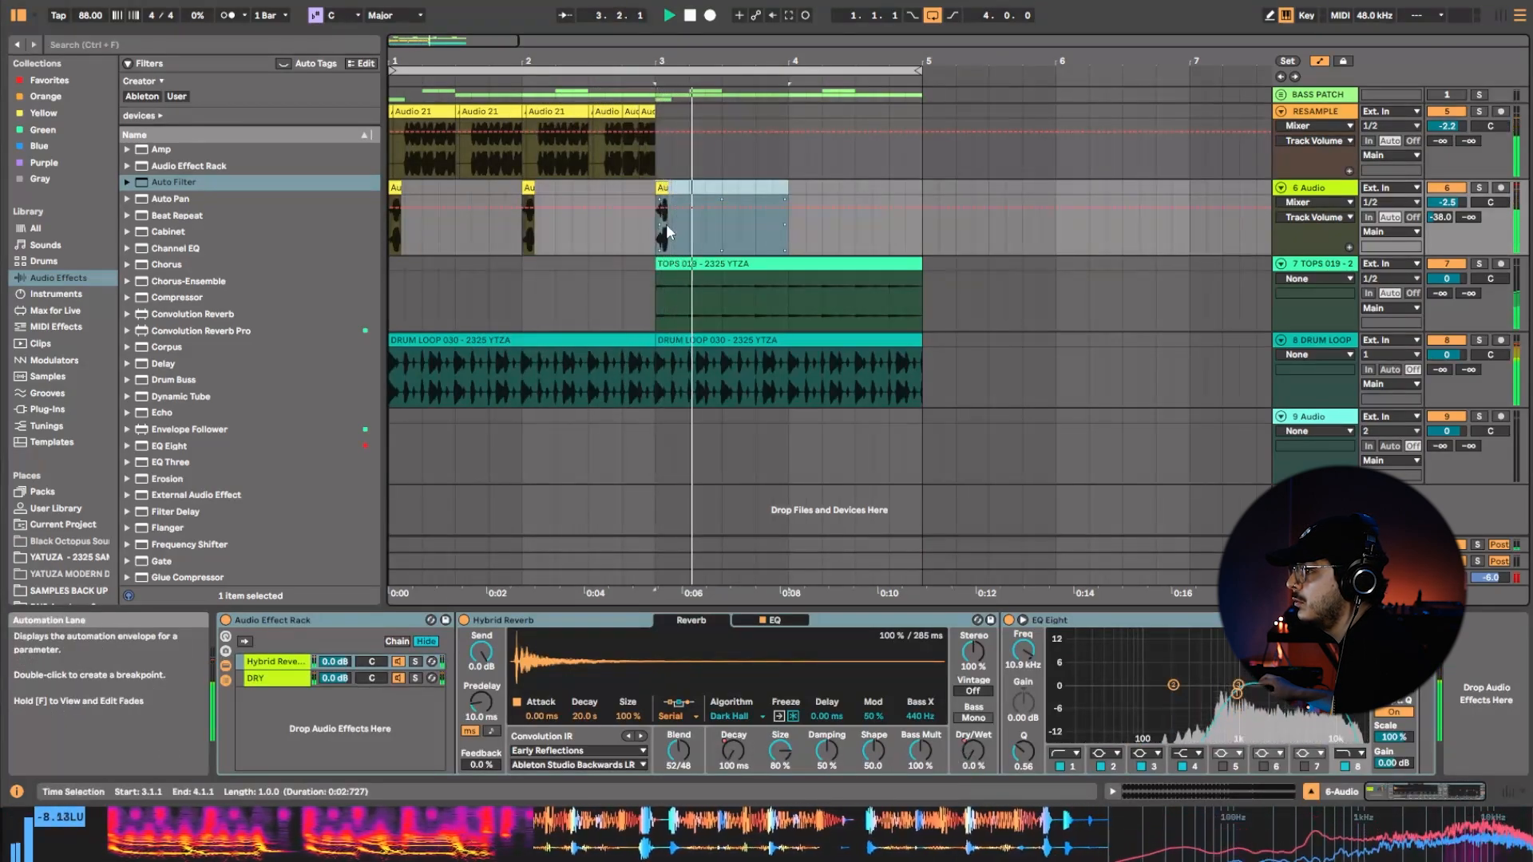
{"action": "key", "text": "space"}
{"action": "key", "text": "space"}
{"action": "key", "text": "space"}
{"action": "key", "text": "space"}
{"action": "key", "text": "space"}
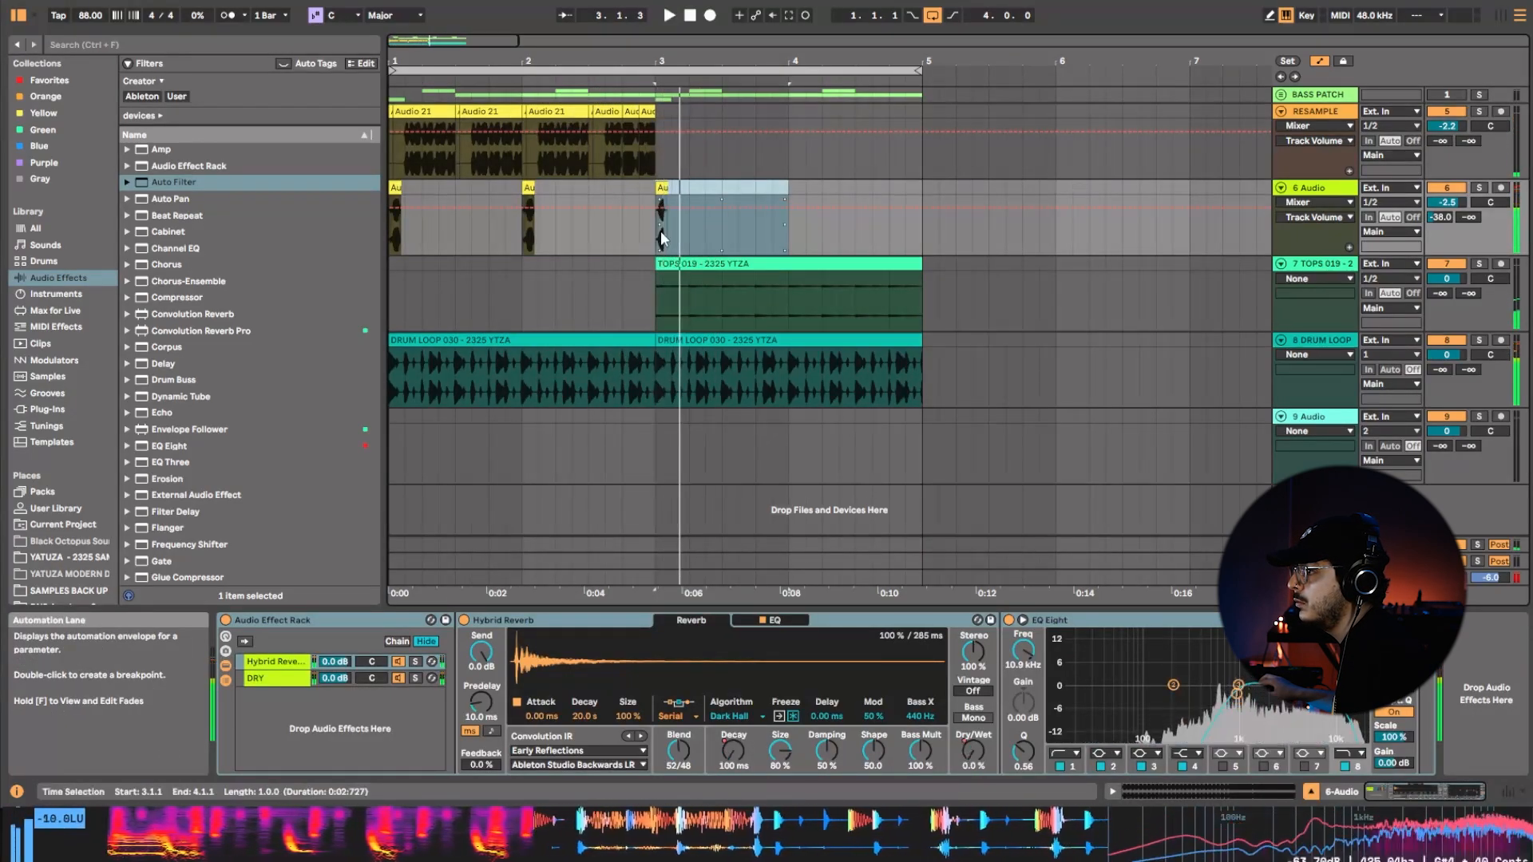
Duplicate bars 1 to 2 of the 6 Audio and RESAMPLE tracks into bars 3 to 4 and replay the loop.
{"action": "left_click_drag", "start_coordinate": [662, 186], "coordinate": [230, 212]}
{"action": "key", "text": "ctrl+d"}
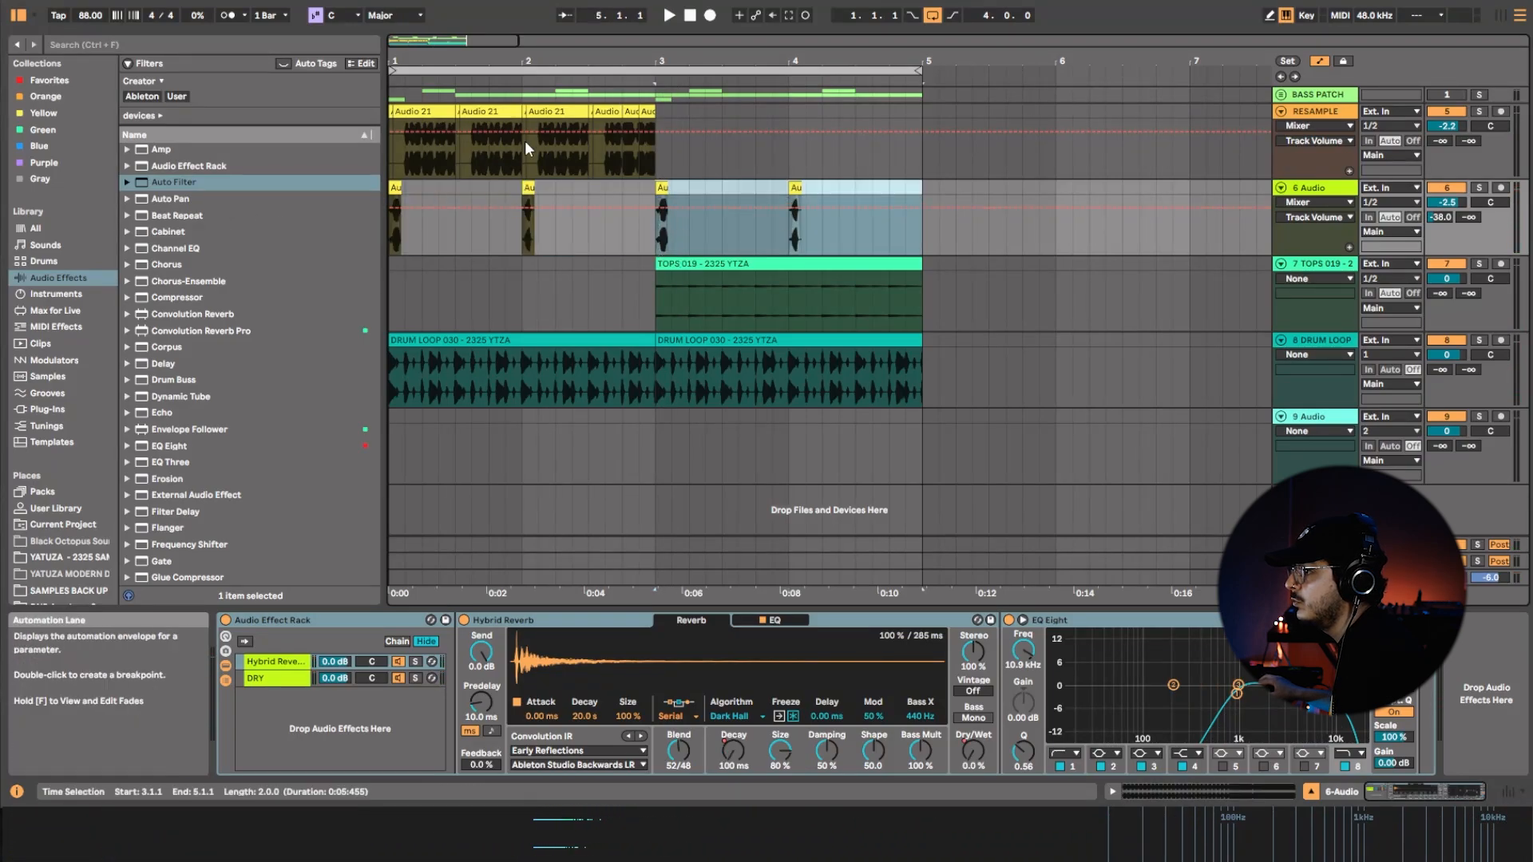
{"action": "left_click_drag", "start_coordinate": [654, 163], "coordinate": [355, 113]}
{"action": "key", "text": "ctrl+d"}
{"action": "left_click", "coordinate": [469, 77]}
{"action": "left_click", "coordinate": [473, 71]}
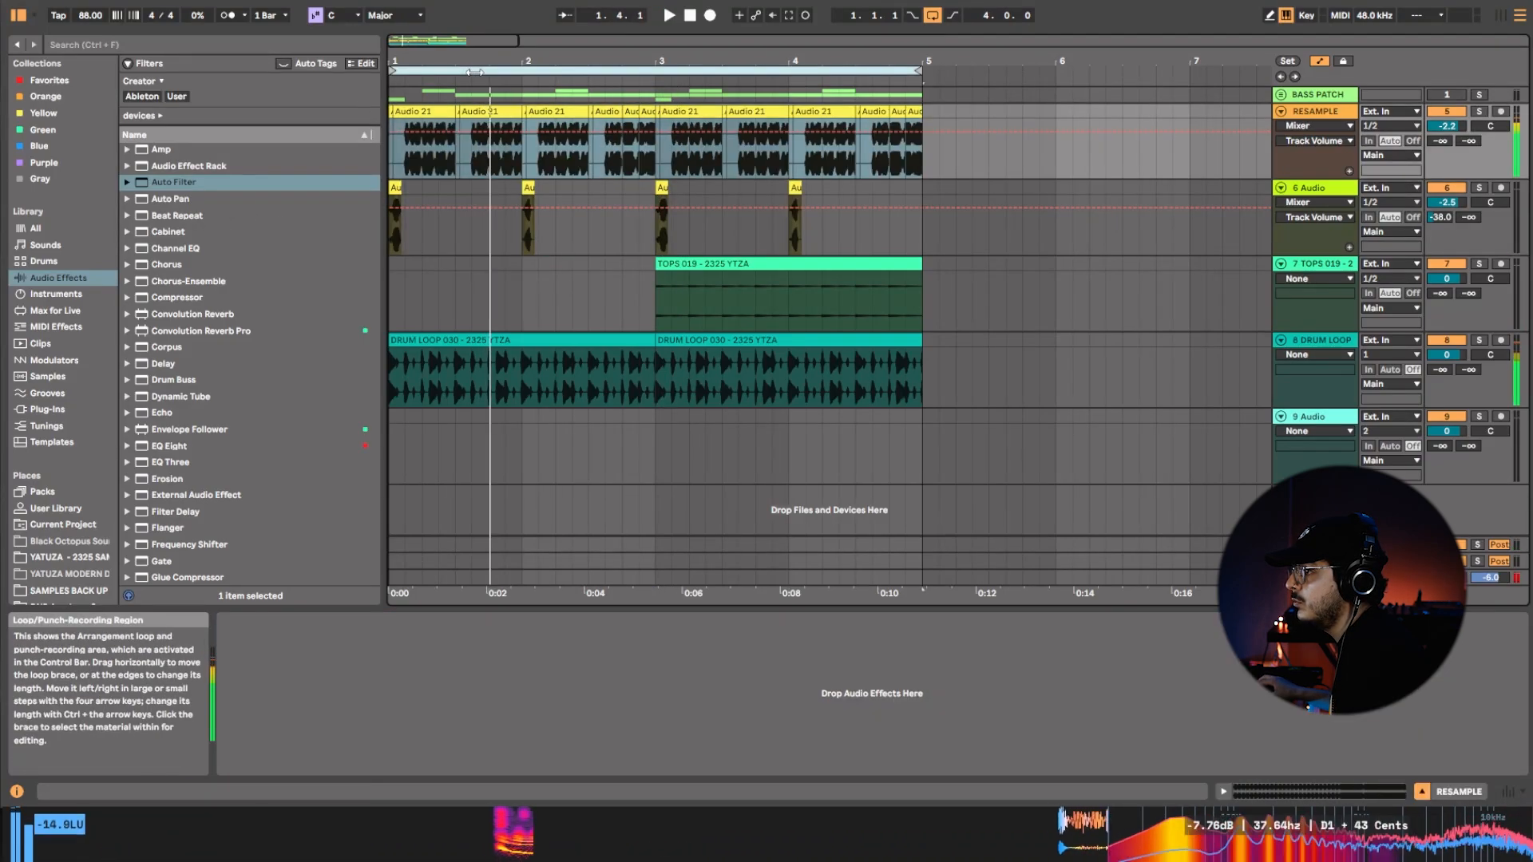
Replay the loop and delete the material between 2.4.4 and 3.1.1 from RESAMPLE down through the DRUM LOOP track.
{"action": "key", "text": "space"}
{"action": "key", "text": "space"}
{"action": "left_click_drag", "start_coordinate": [656, 61], "coordinate": [756, 206]}
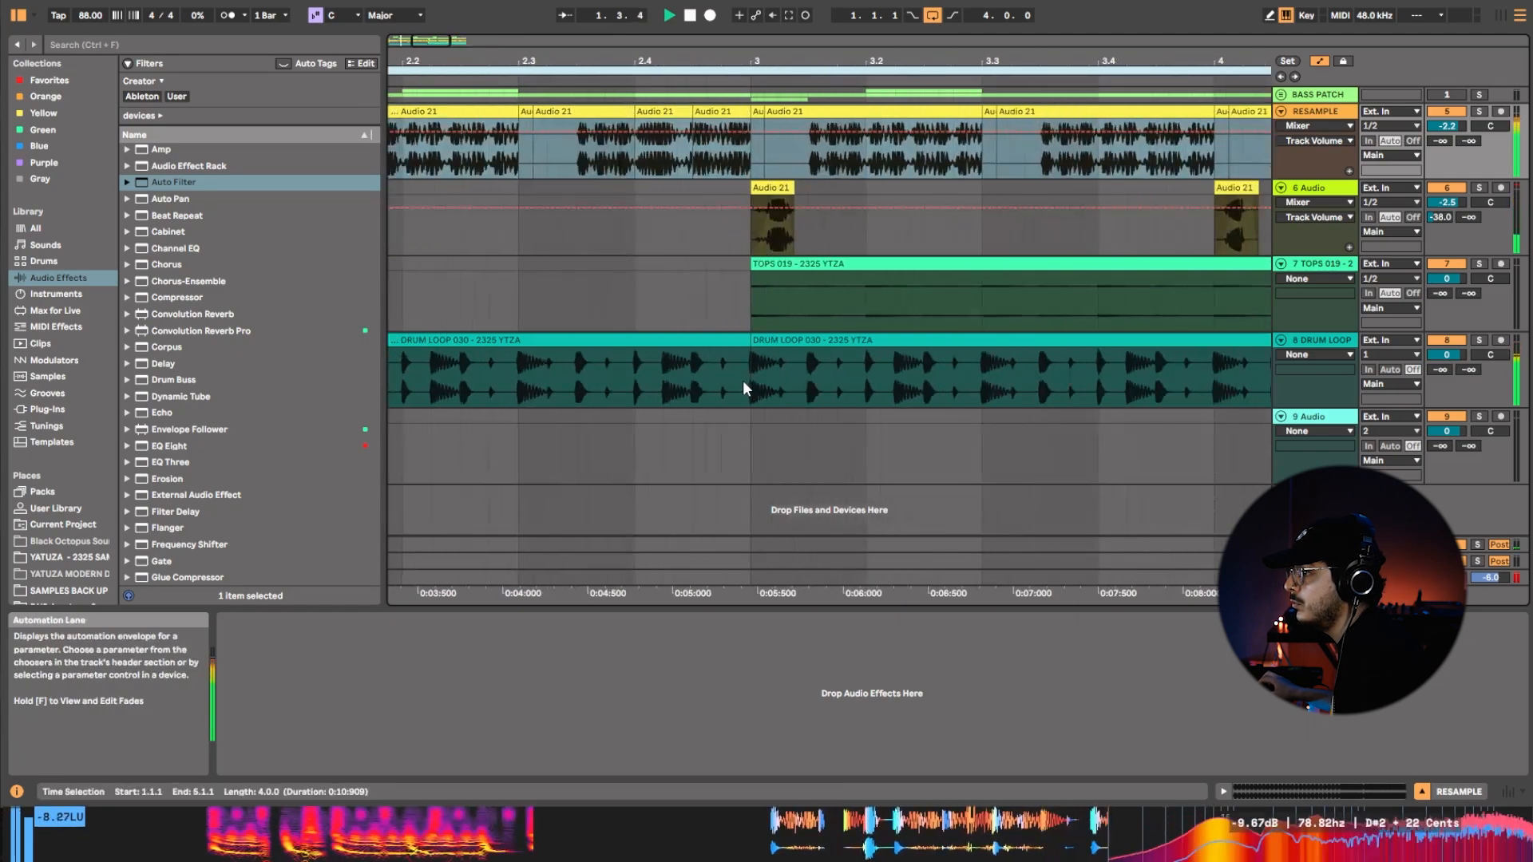
{"action": "left_click_drag", "start_coordinate": [747, 385], "coordinate": [722, 127]}
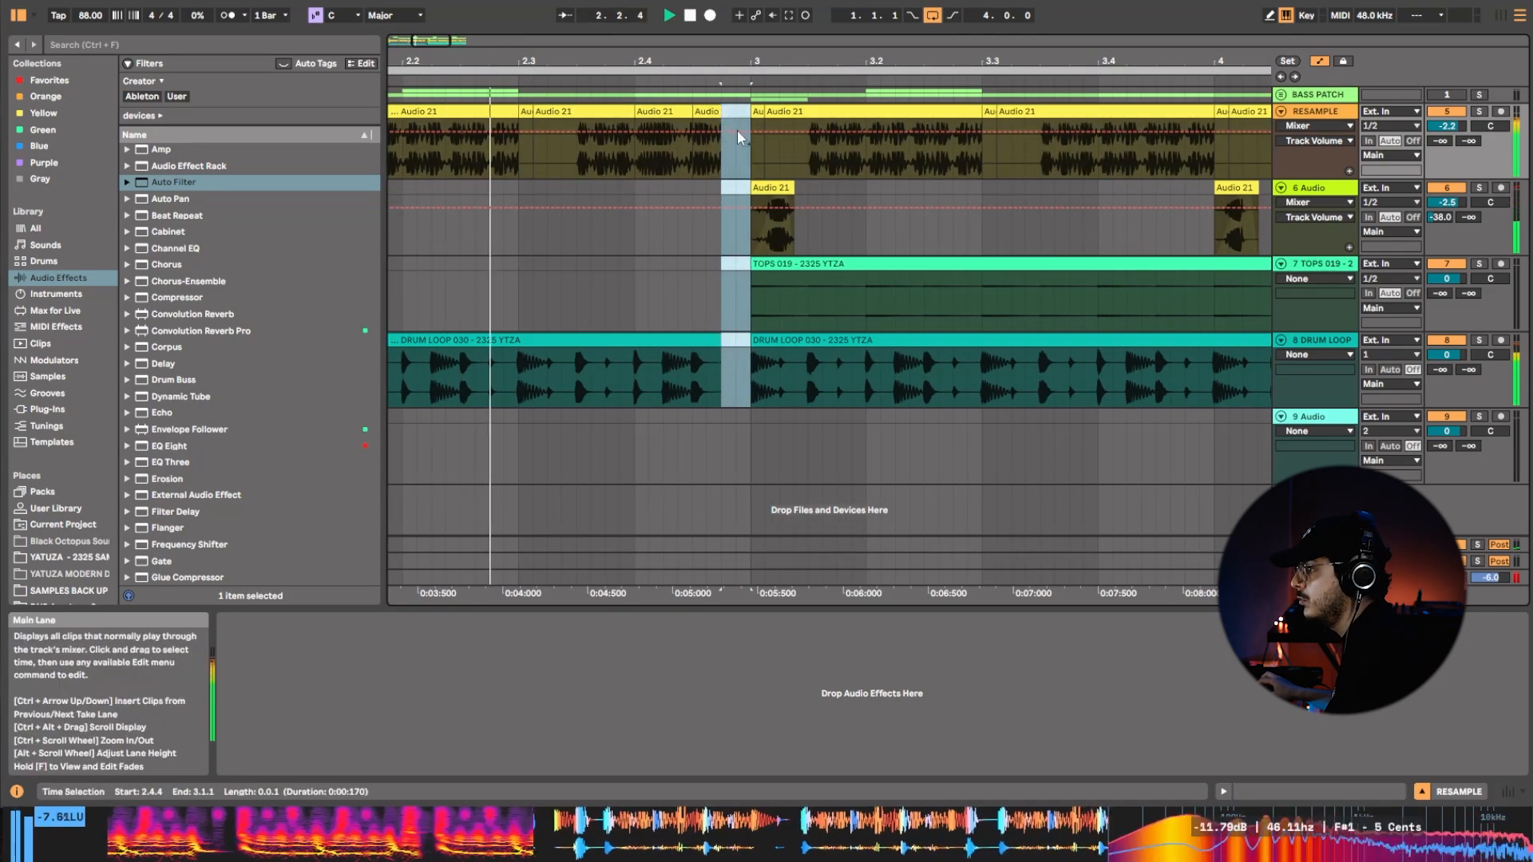
{"action": "left_click", "coordinate": [711, 111]}
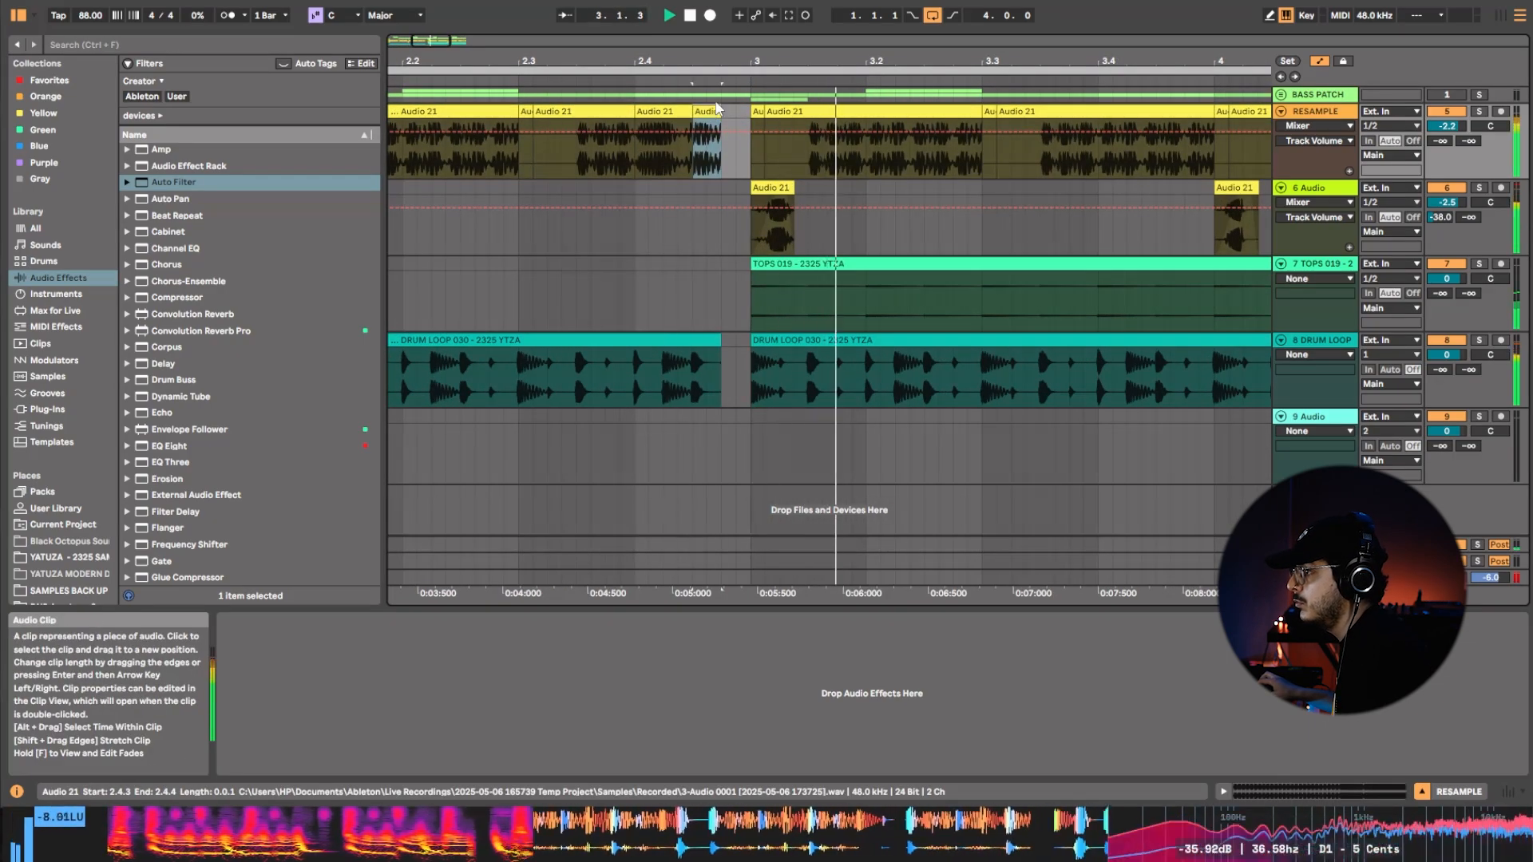
Slip the recording inside the RESAMPLE clips at 2.4.1 and 2.4.3 and replay the phrase ending before bar 3.
{"action": "left_click_drag", "start_coordinate": [724, 64], "coordinate": [813, 58]}
{"action": "left_click_drag", "start_coordinate": [813, 158], "coordinate": [754, 197]}
{"action": "key", "text": "space"}
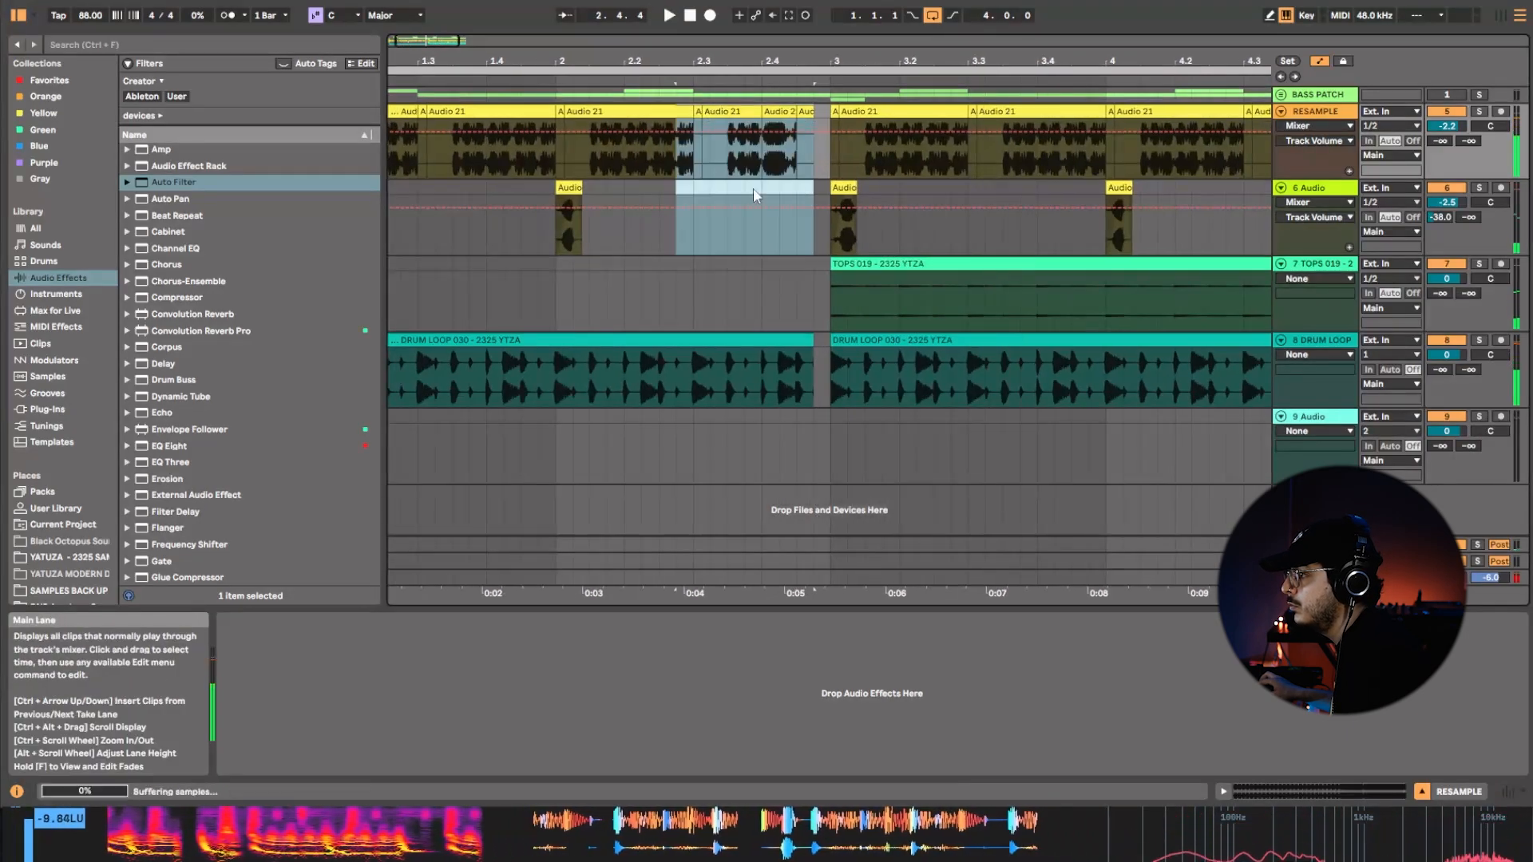
{"action": "left_click", "coordinate": [808, 161]}
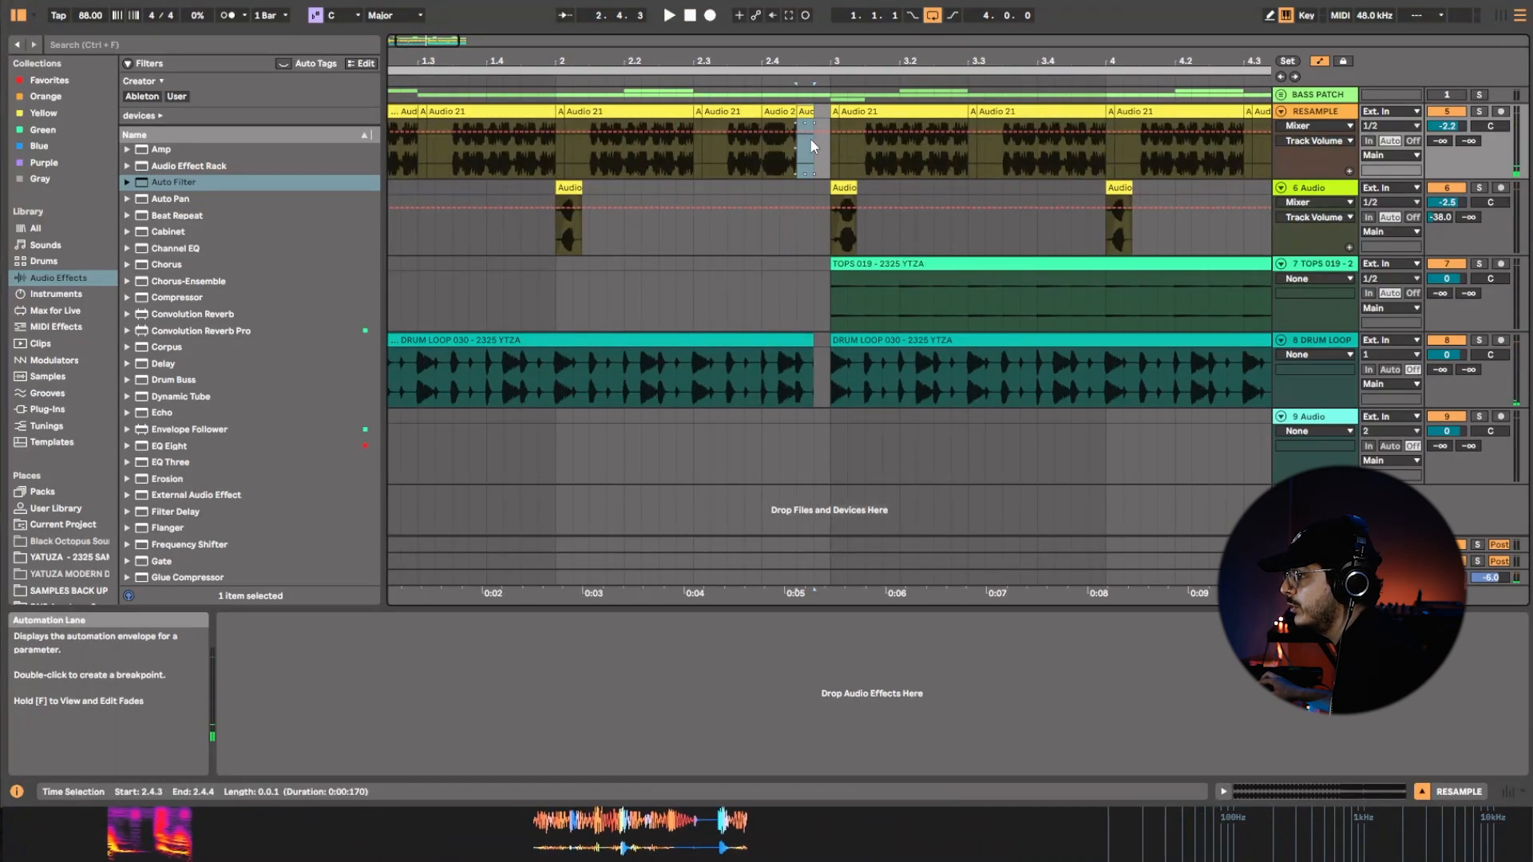
{"action": "left_click_drag", "start_coordinate": [782, 155], "coordinate": [935, 161]}
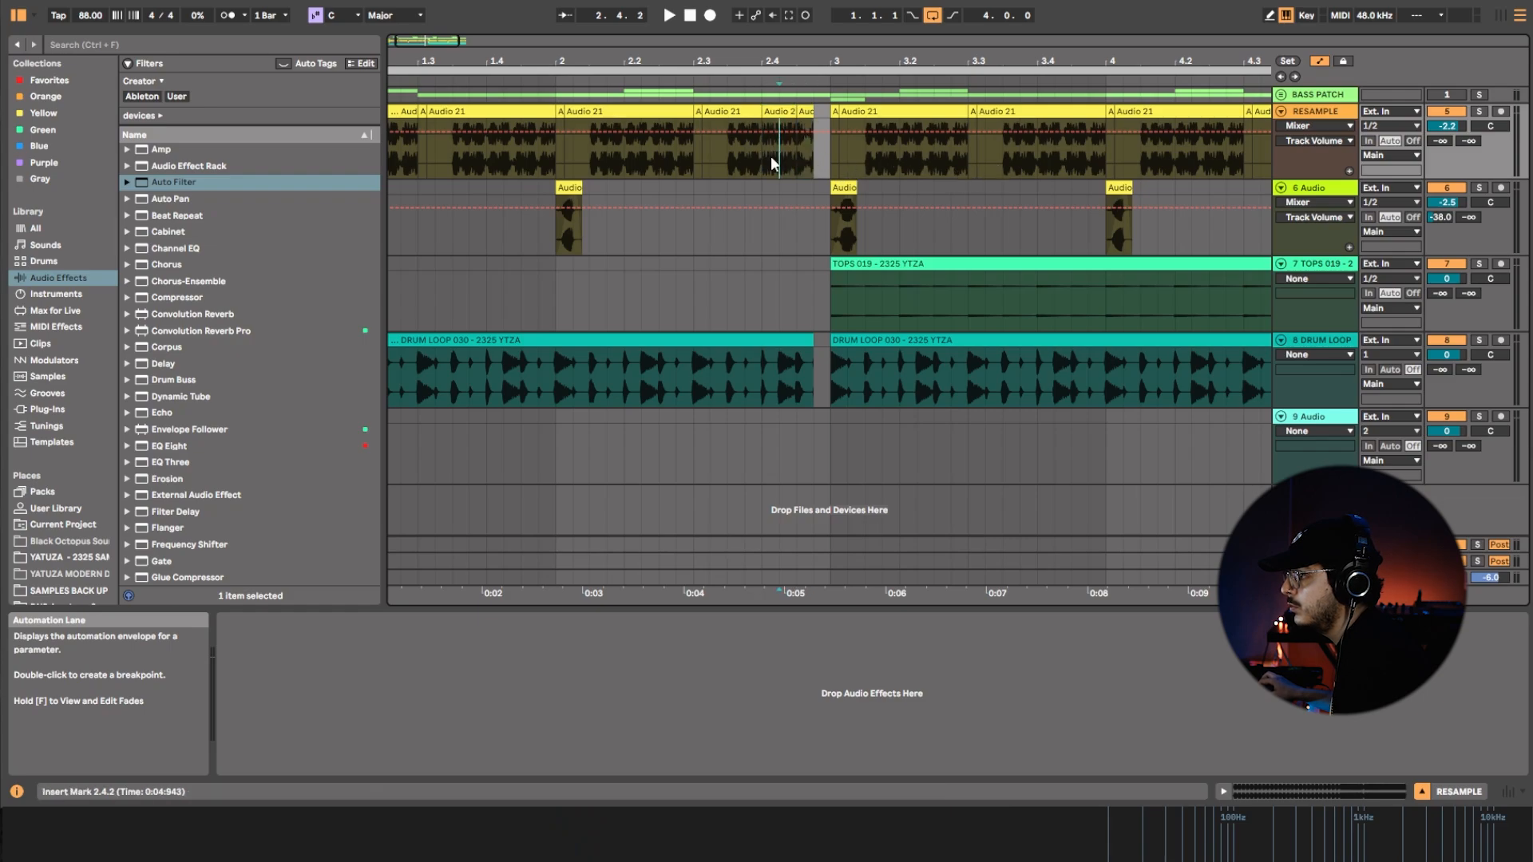
{"action": "key", "text": "space"}
{"action": "key", "text": "space"}
{"action": "left_click", "coordinate": [806, 112]}
{"action": "left_click_drag", "start_coordinate": [781, 114], "coordinate": [859, 184]}
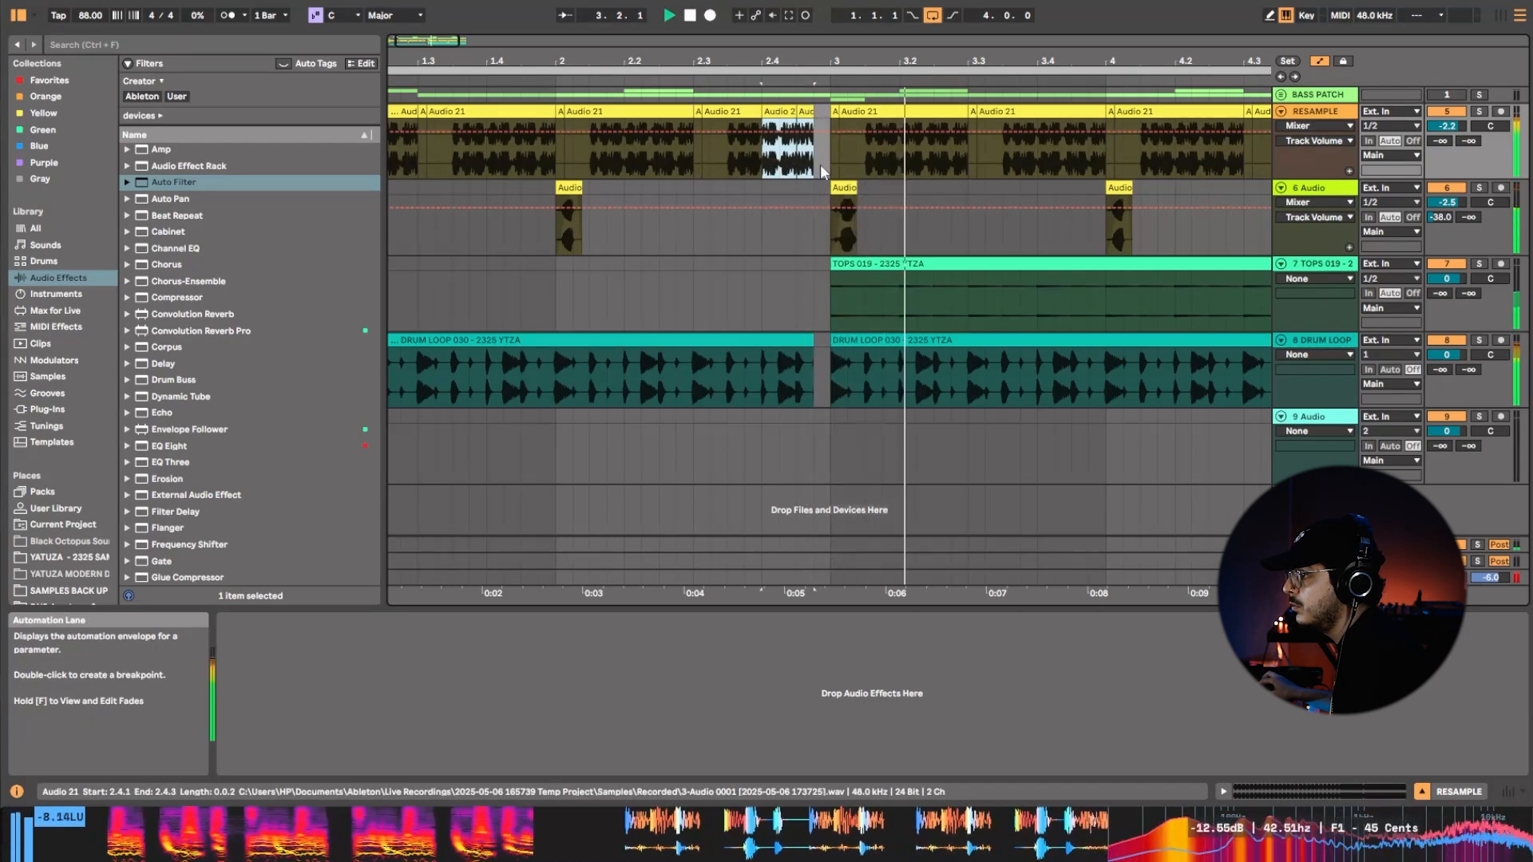
Reselect both RESAMPLE clips between 2.4.1 and 2.4.4, slip them to another part of the recording and audition it.
{"action": "left_click_drag", "start_coordinate": [766, 149], "coordinate": [714, 149]}
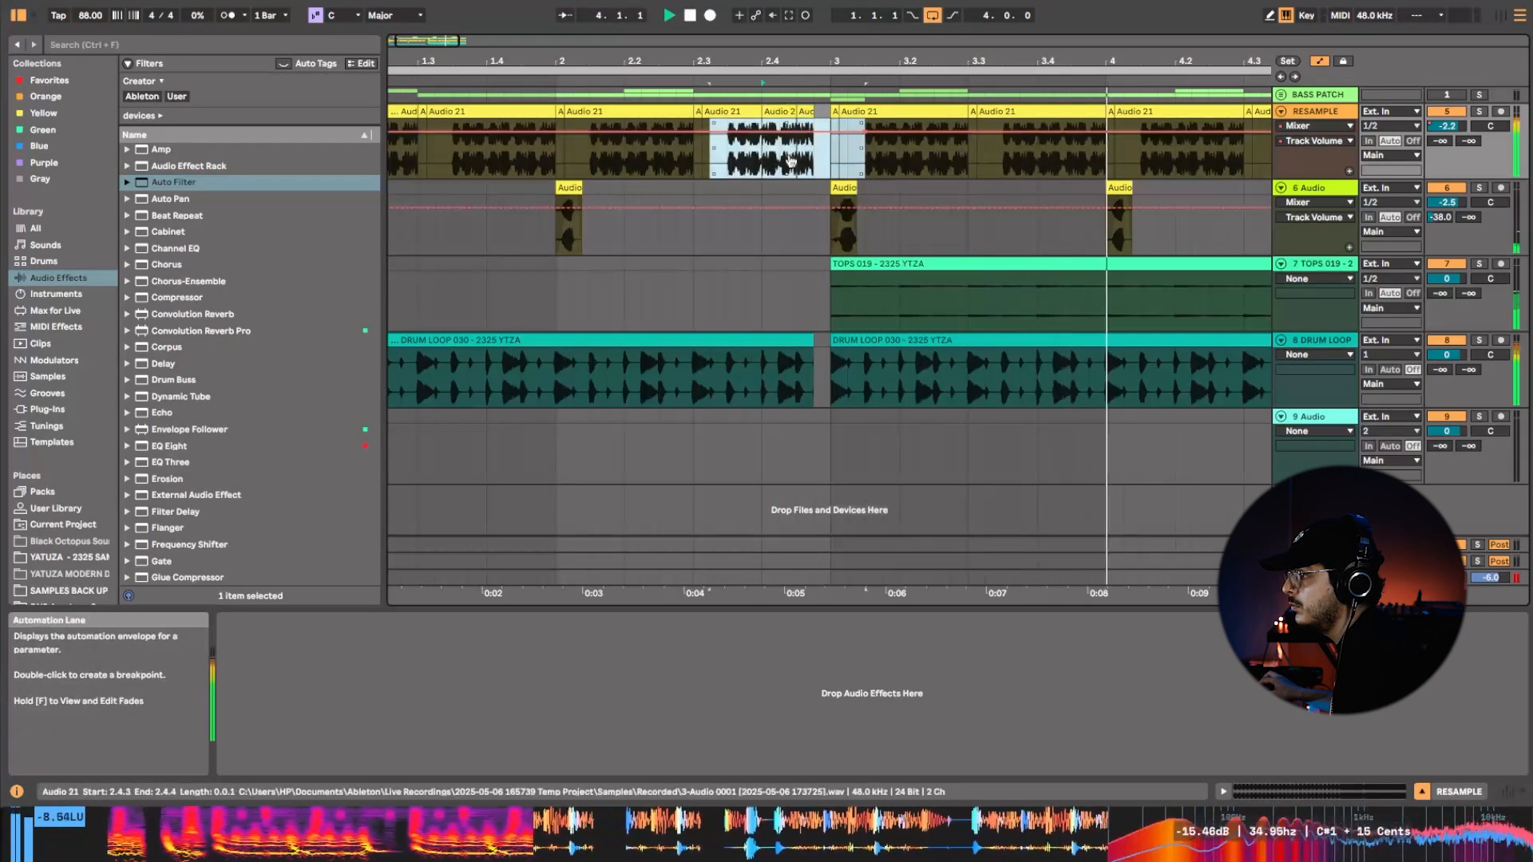
{"action": "left_click", "coordinate": [778, 111]}
{"action": "left_click", "coordinate": [805, 112], "text": "shift"}
{"action": "left_click_drag", "start_coordinate": [803, 112], "coordinate": [886, 176]}
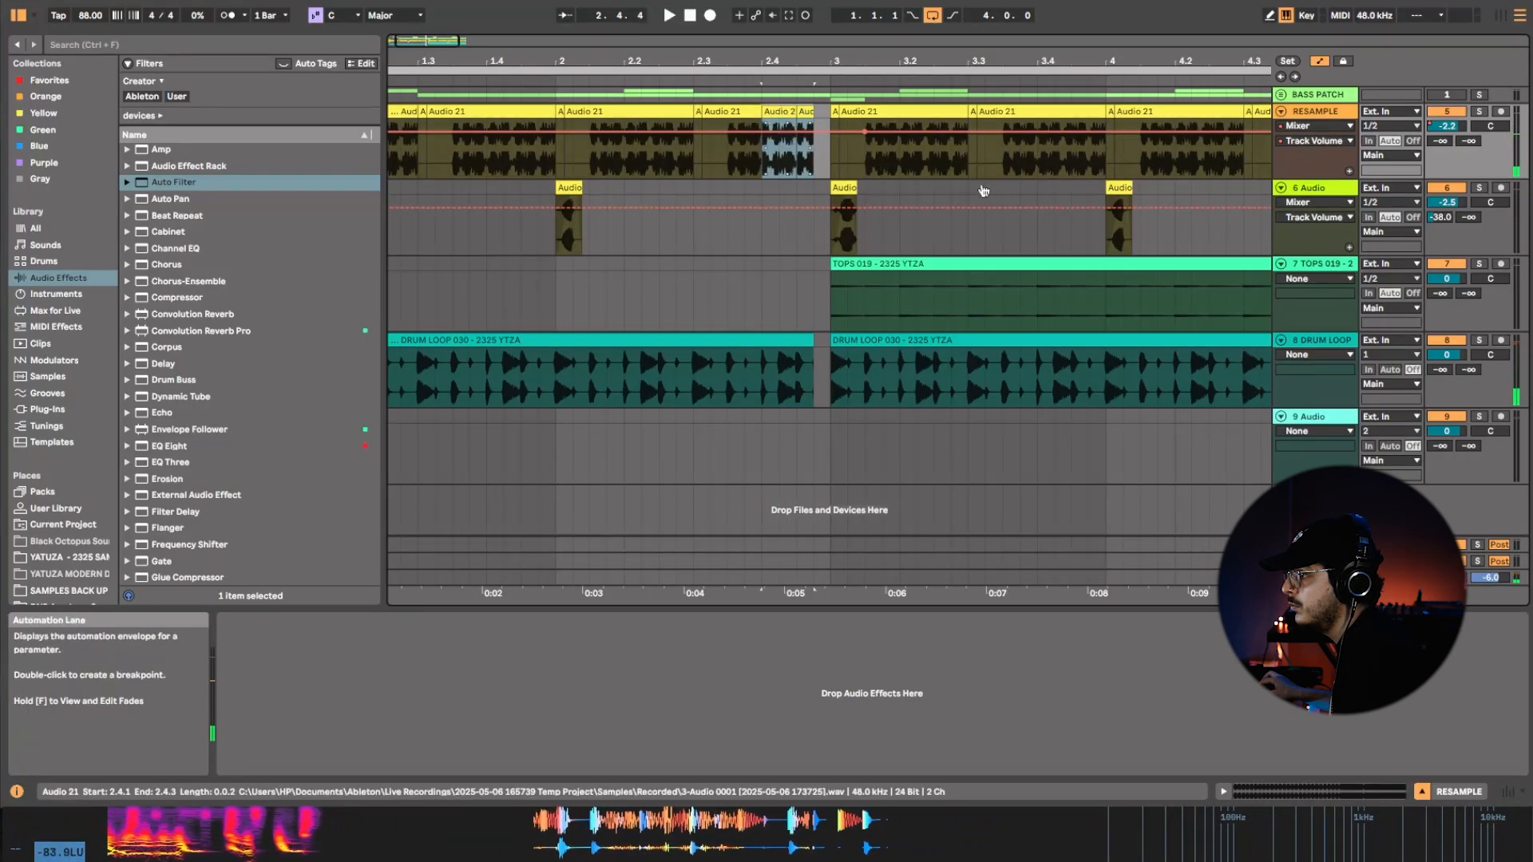
{"action": "key", "text": "space"}
{"action": "key", "text": "space"}
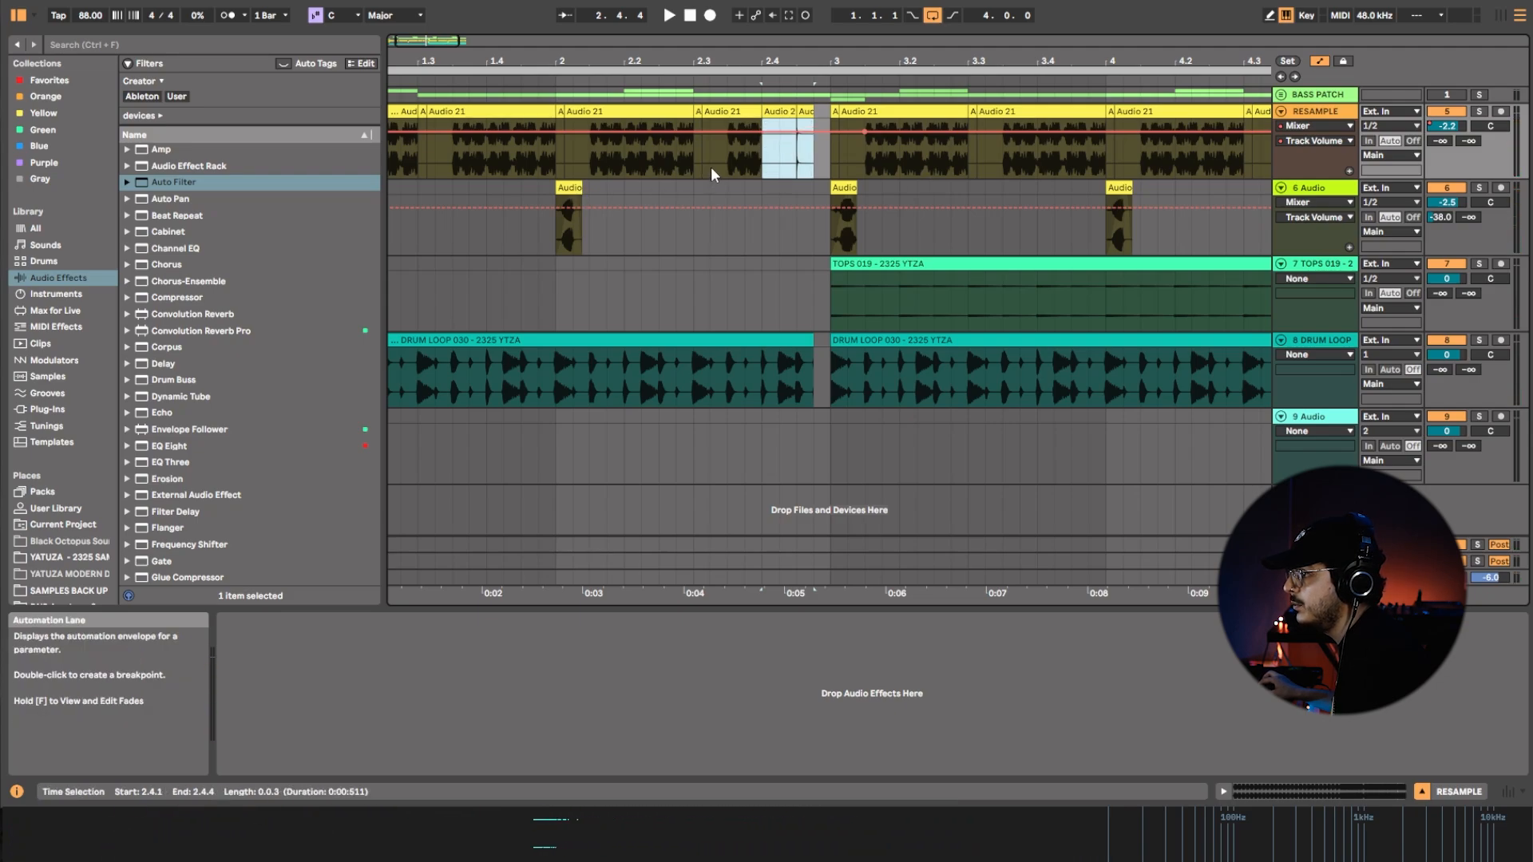
Slip the two RESAMPLE clips from the silent stretch of the recording to an audible bass hit and replay from 2.4.1.
{"action": "left_click", "coordinate": [808, 165]}
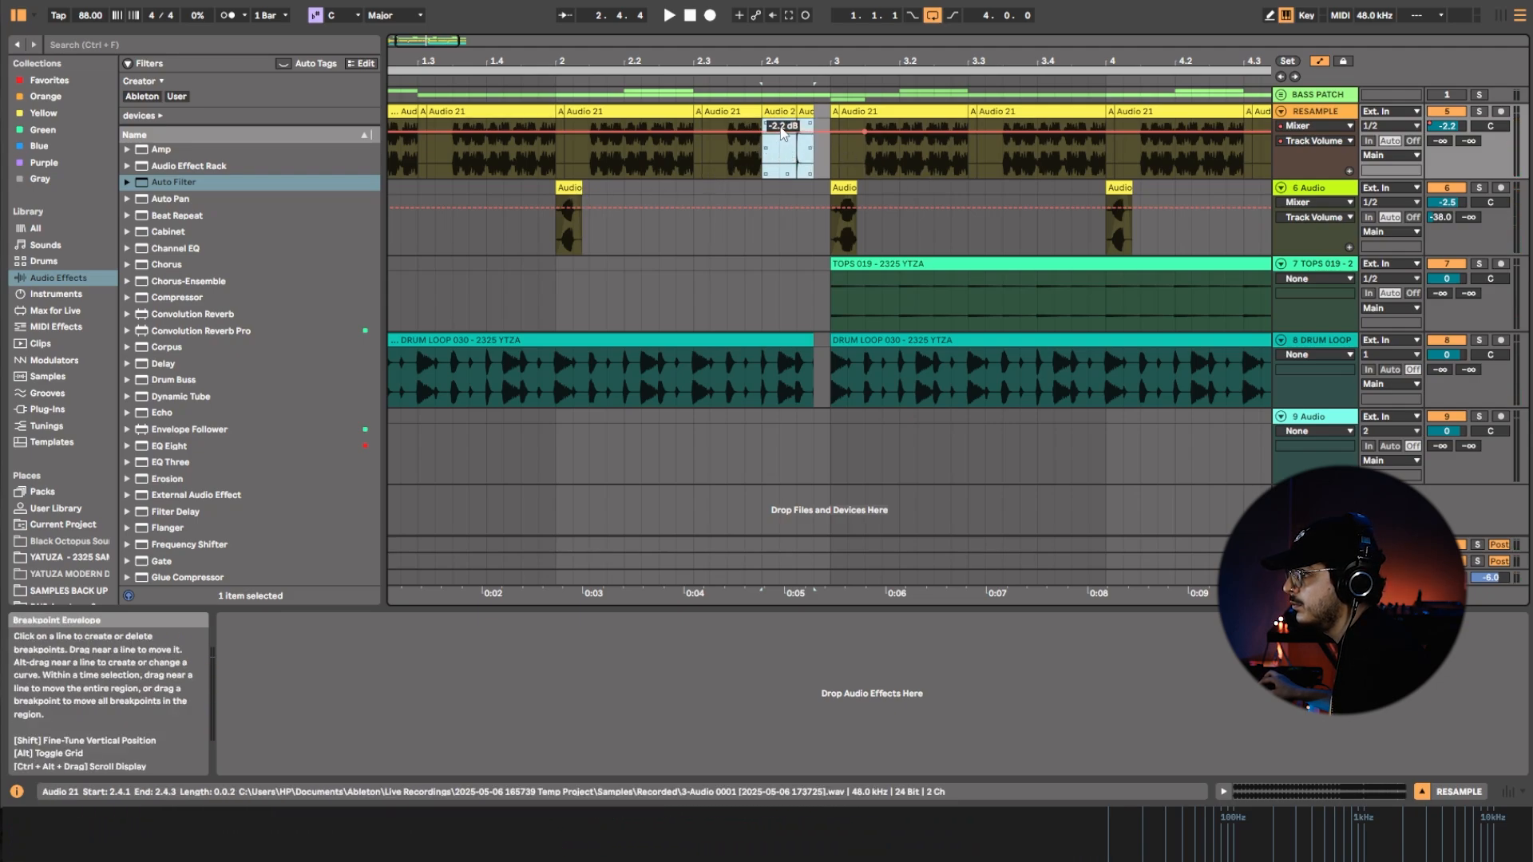
{"action": "key", "text": "plus"}
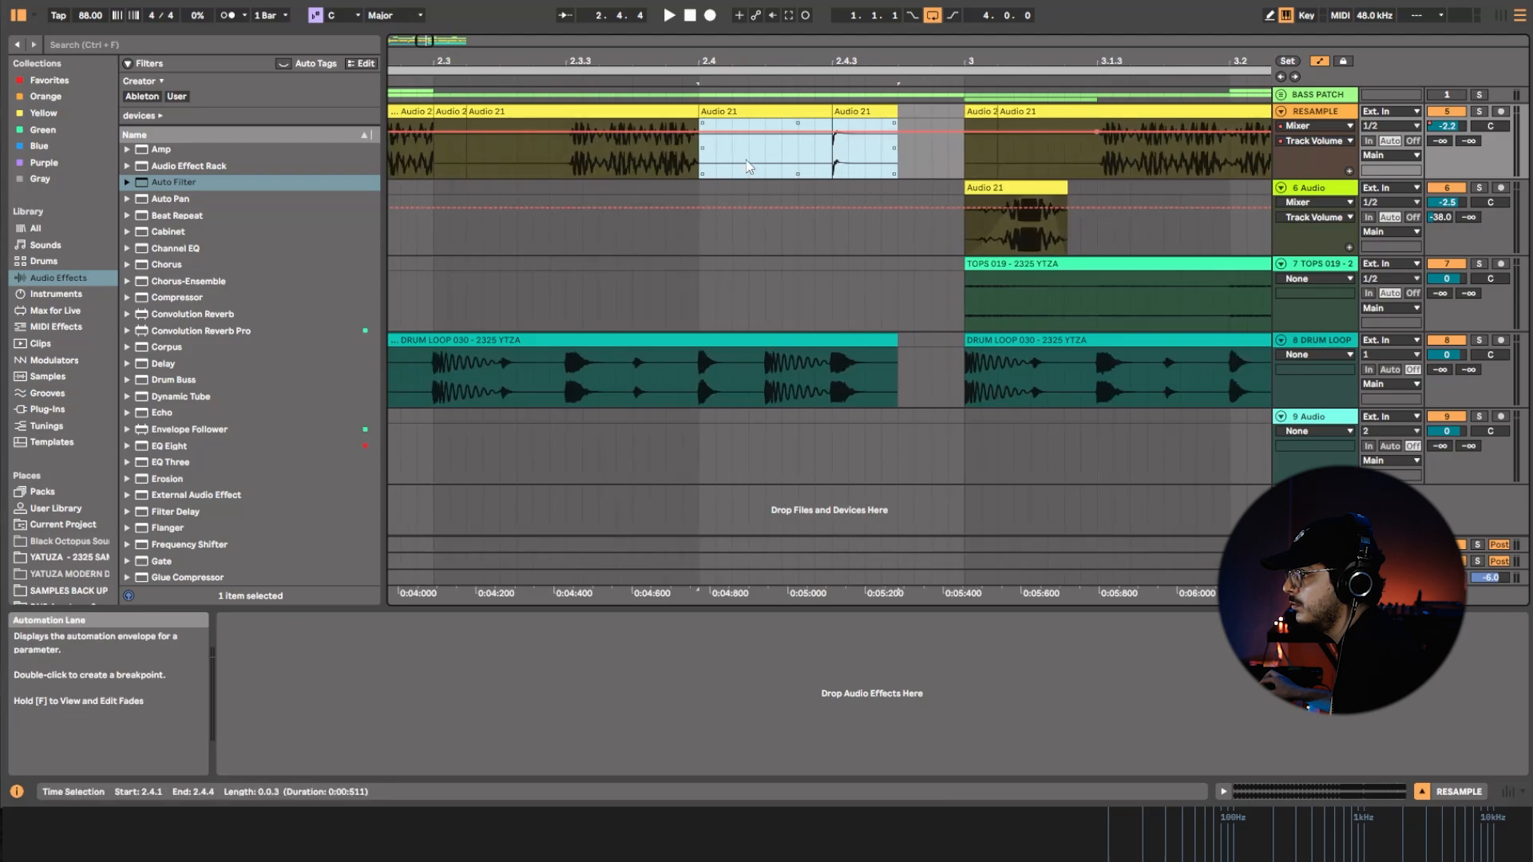
{"action": "left_click", "coordinate": [793, 128]}
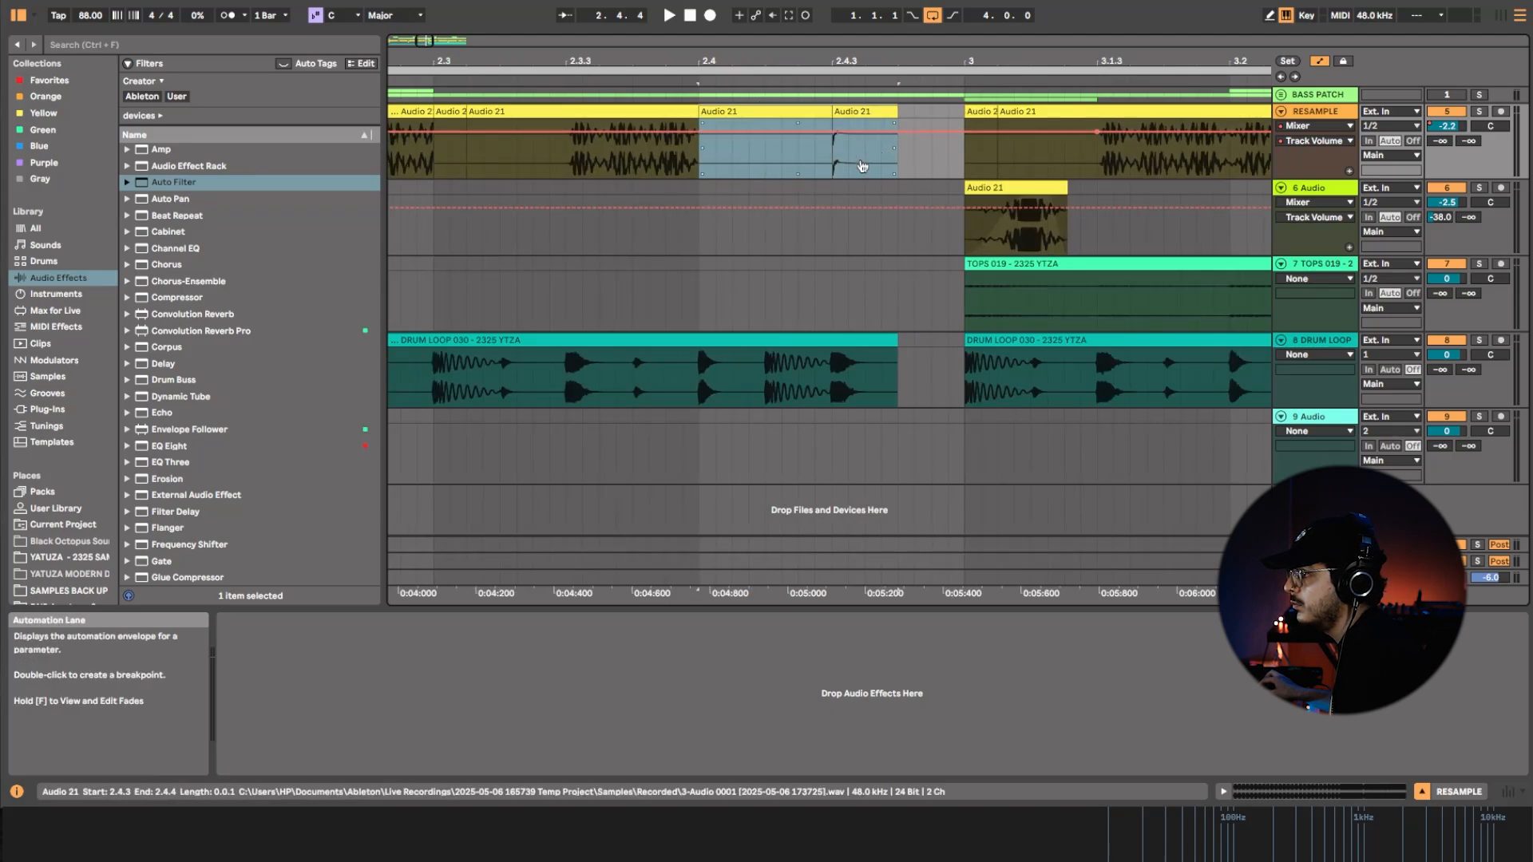
{"action": "left_click_drag", "start_coordinate": [600, 151], "coordinate": [416, 181]}
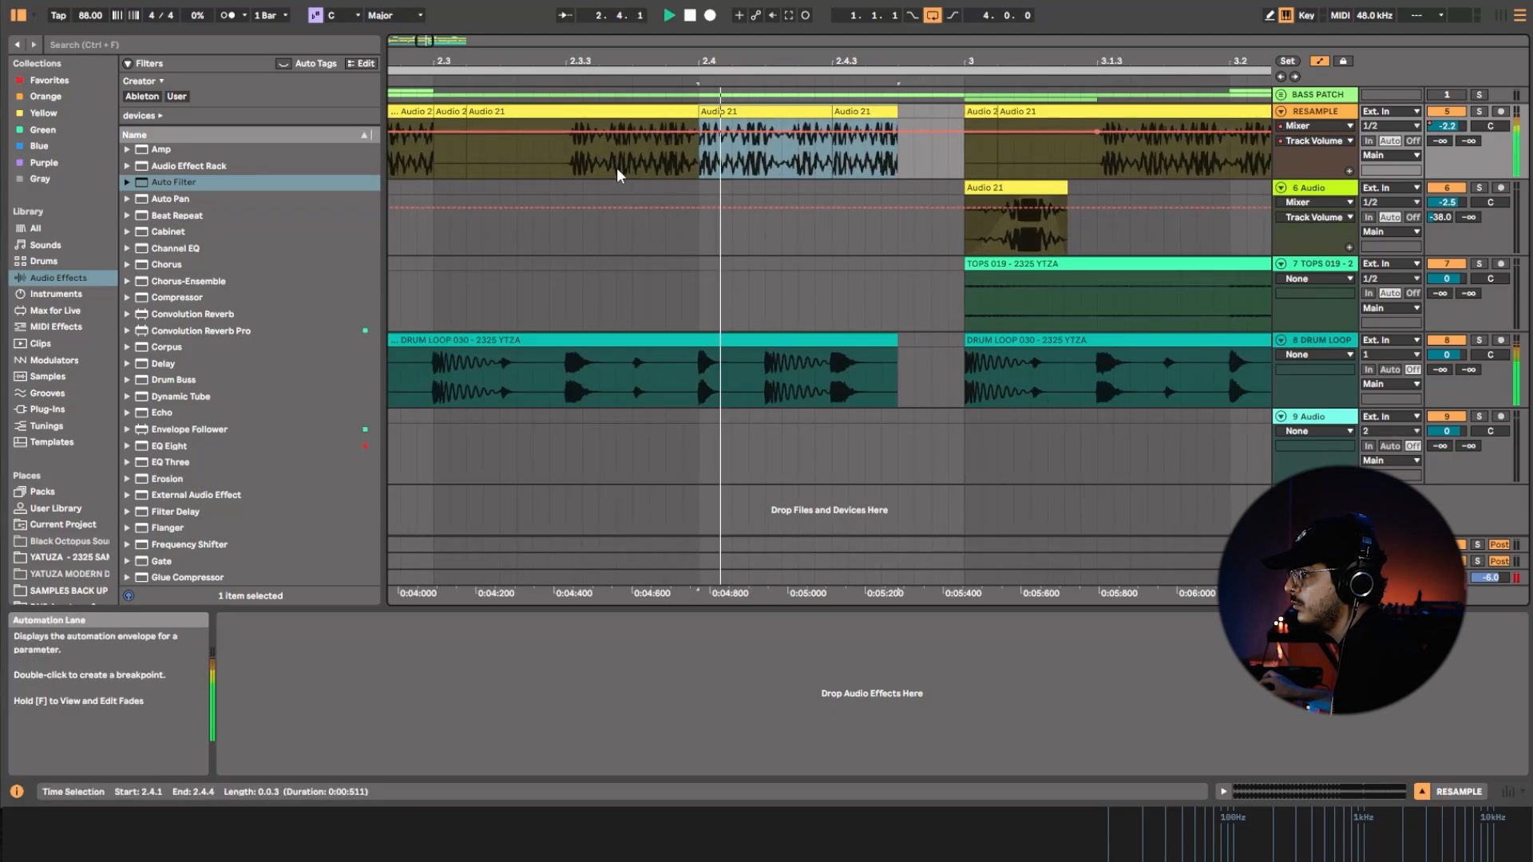
{"action": "left_click_drag", "start_coordinate": [853, 166], "coordinate": [625, 176]}
{"action": "key", "text": "space"}
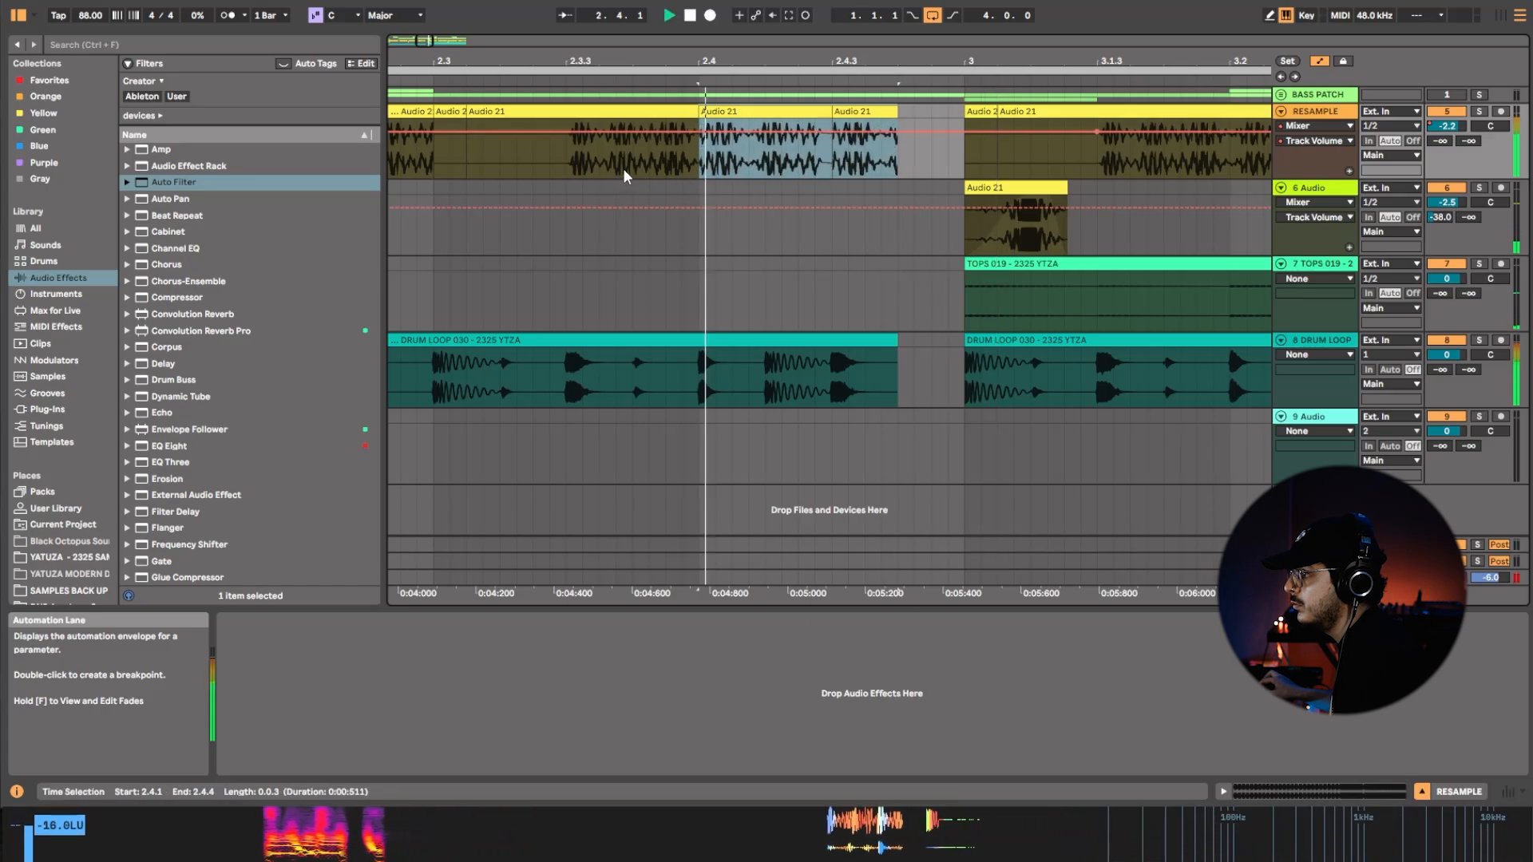
Try further parts of the recording in the RESAMPLE clips at 2.4.1 and 2.4.3, replaying the ending after each slip.
{"action": "left_click_drag", "start_coordinate": [851, 154], "coordinate": [731, 170]}
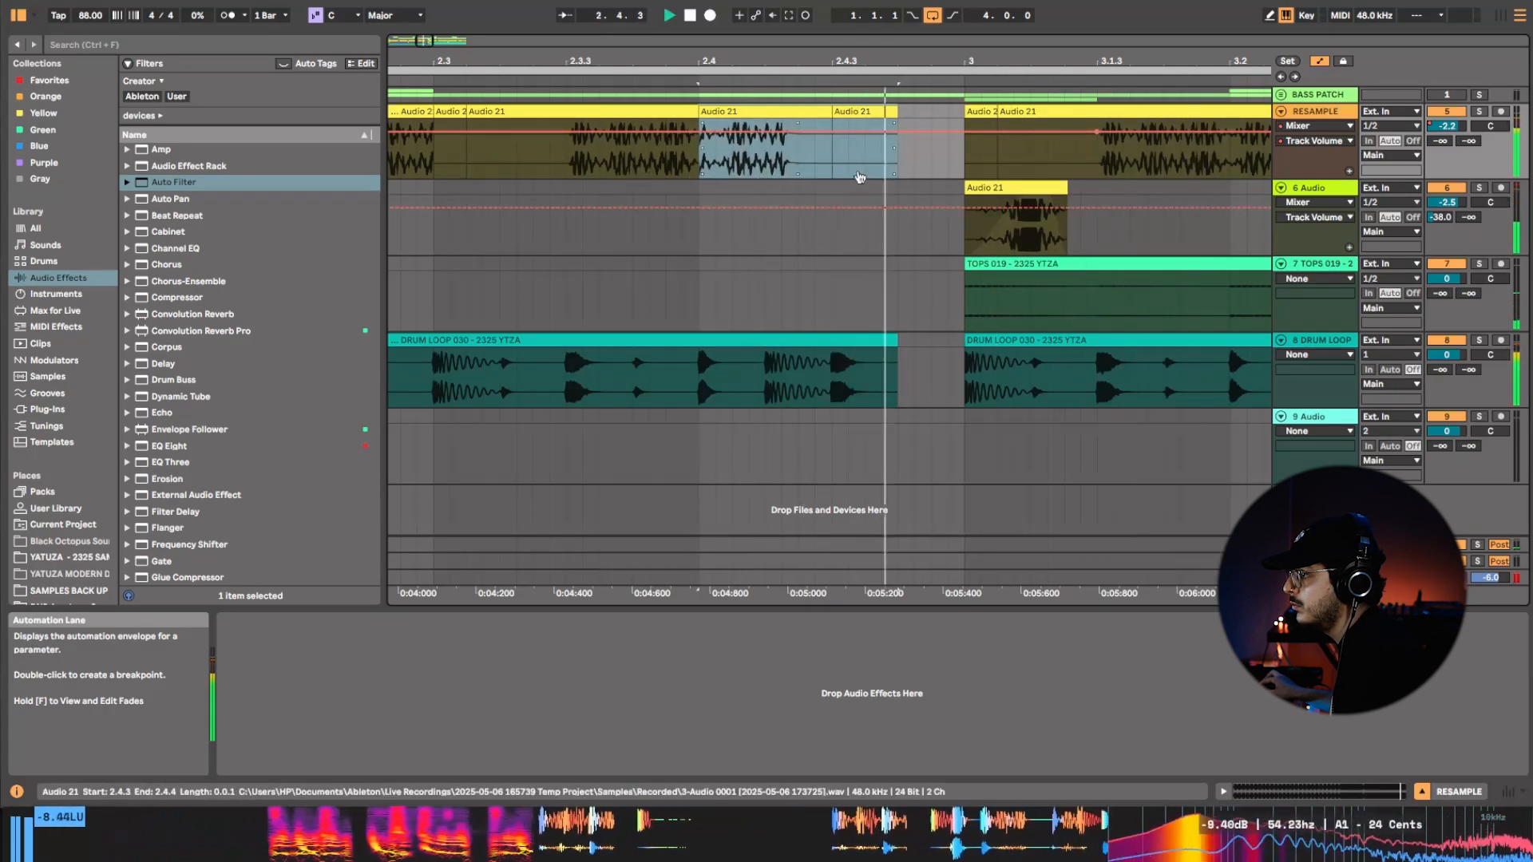
{"action": "left_click_drag", "start_coordinate": [859, 178], "coordinate": [305, 216]}
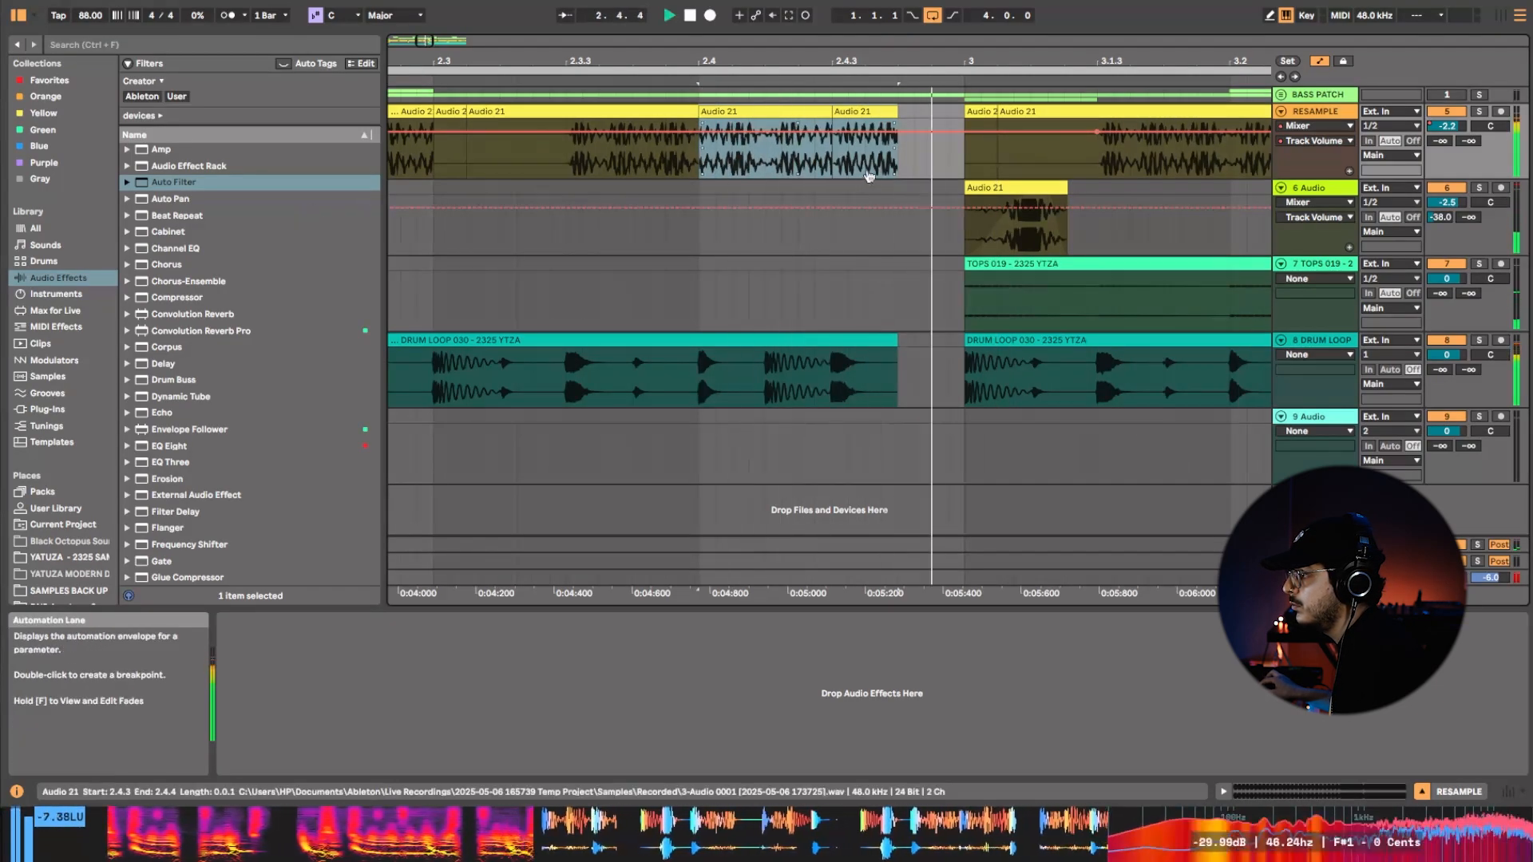
{"action": "mouse_move", "coordinate": [869, 177]}
{"action": "left_mouse_down"}
{"action": "mouse_move", "coordinate": [708, 172]}
{"action": "mouse_move", "coordinate": [860, 173]}
{"action": "left_mouse_up"}
{"action": "key", "text": "space"}
{"action": "key", "text": "space"}
{"action": "key", "text": "space"}
{"action": "left_click", "coordinate": [794, 114]}
{"action": "key", "text": "space"}
{"action": "left_click", "coordinate": [857, 113], "text": "shift"}
{"action": "key", "text": "space"}
{"action": "key", "text": "space"}
{"action": "left_click_drag", "start_coordinate": [604, 162], "coordinate": [815, 177]}
{"action": "key", "text": "space"}
{"action": "key", "text": "space"}
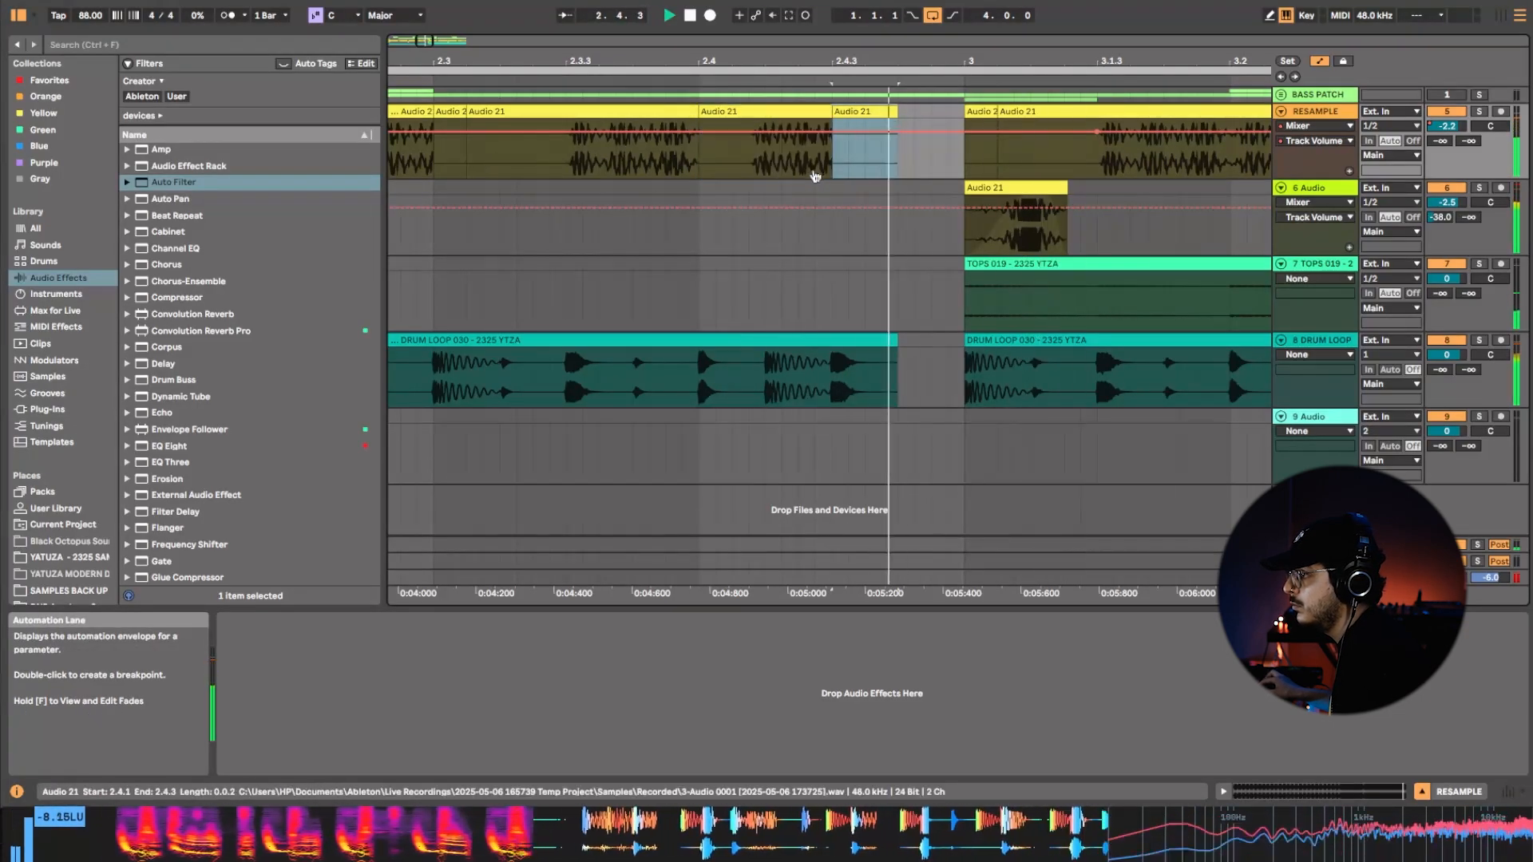
Slip both RESAMPLE clips between 2.4.1 and 2.4.4 together to later bass hits and audition each choice.
{"action": "left_click", "coordinate": [765, 112]}
{"action": "left_click", "coordinate": [863, 112]}
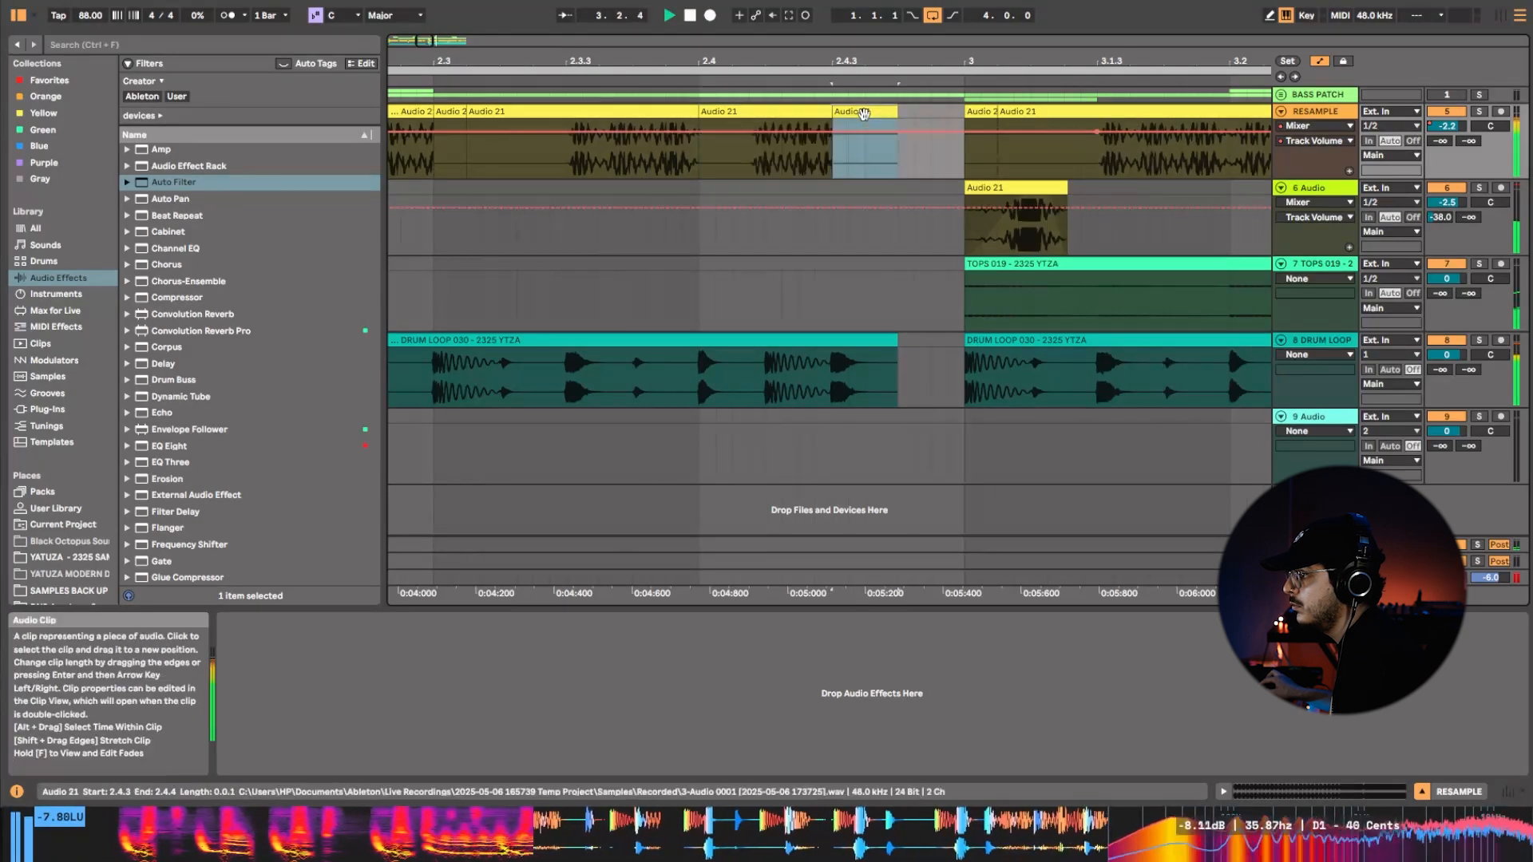
{"action": "left_click", "coordinate": [786, 112], "text": "shift"}
{"action": "left_click_drag", "start_coordinate": [792, 171], "coordinate": [551, 158]}
{"action": "key", "text": "space"}
{"action": "key", "text": "space"}
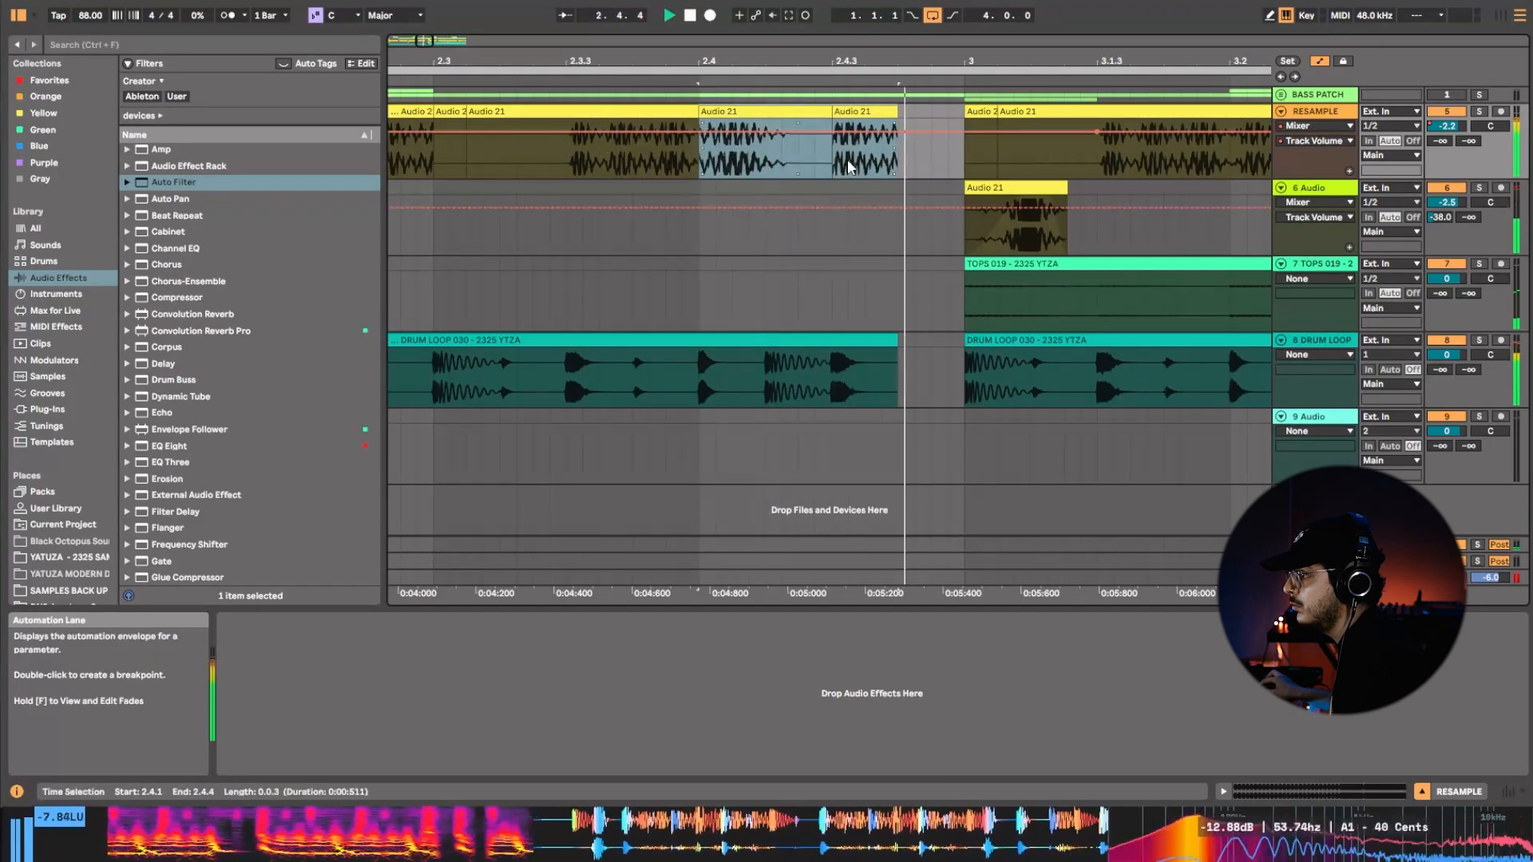
{"action": "left_click_drag", "start_coordinate": [850, 168], "coordinate": [517, 157]}
{"action": "key", "text": "space"}
{"action": "key", "text": "space"}
{"action": "left_click_drag", "start_coordinate": [859, 171], "coordinate": [174, 200]}
{"action": "key", "text": "space"}
{"action": "key", "text": "space"}
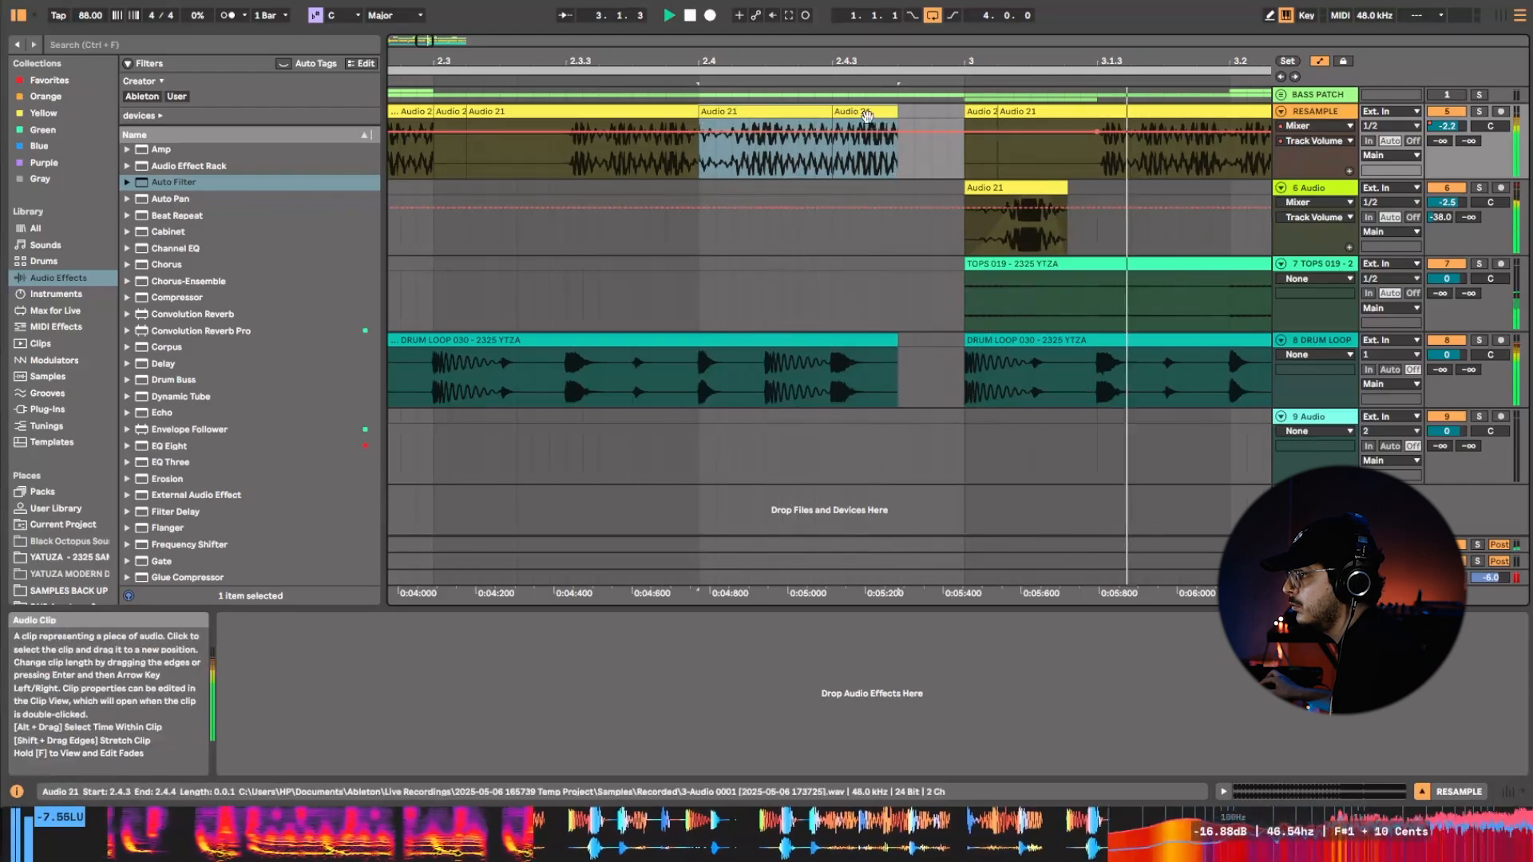
Slip only the RESAMPLE clip at 2.4.3 to a different bass hit and show its sample settings.
{"action": "key", "text": "space"}
{"action": "left_click", "coordinate": [867, 153]}
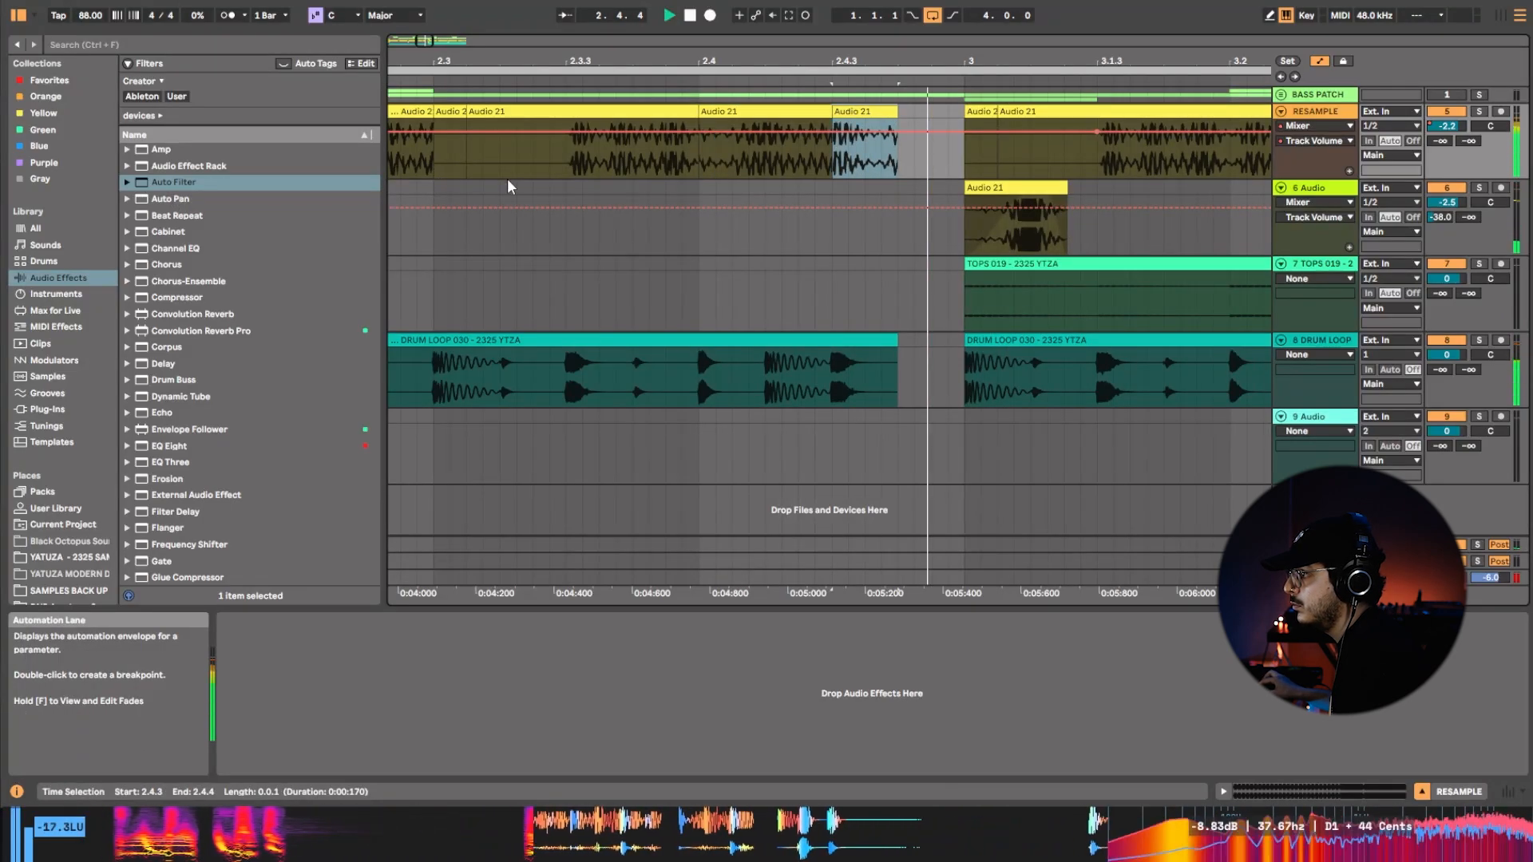
{"action": "key", "text": "space"}
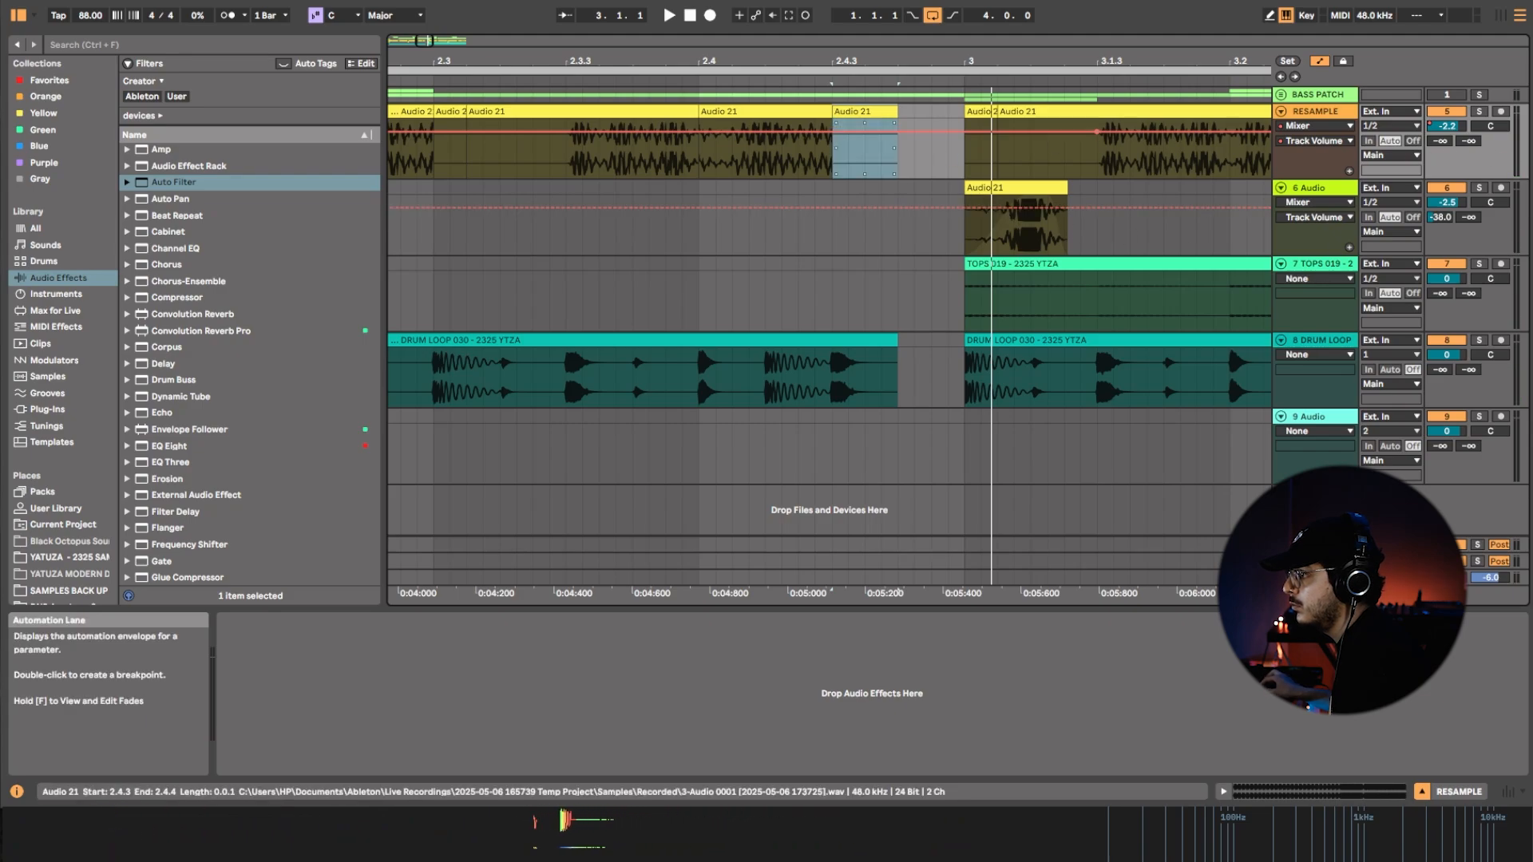
{"action": "left_click", "coordinate": [1052, 225]}
{"action": "left_click", "coordinate": [1343, 790]}
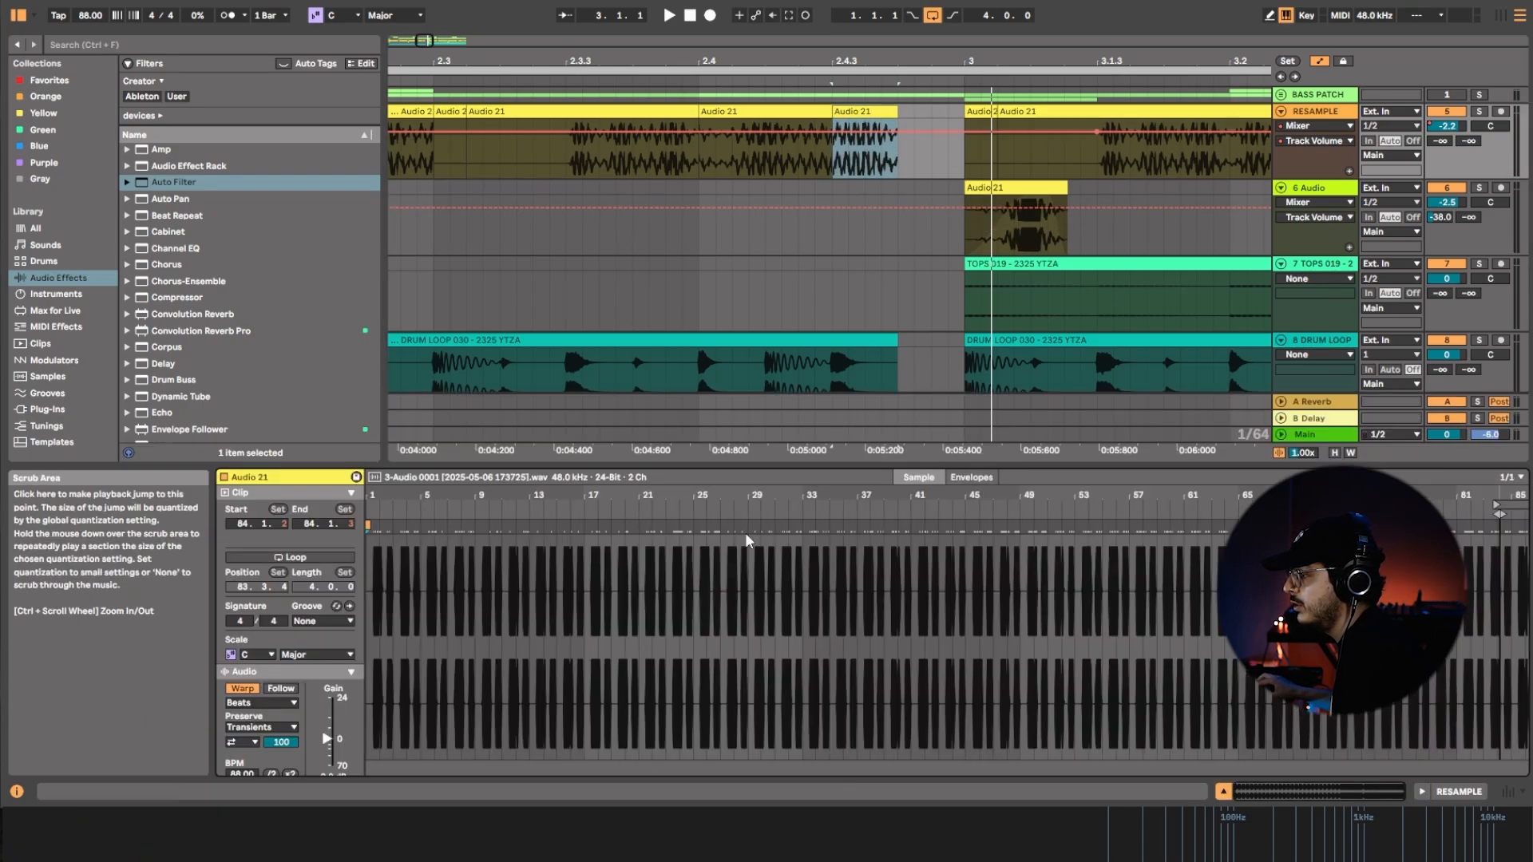
{"action": "left_click", "coordinate": [993, 245]}
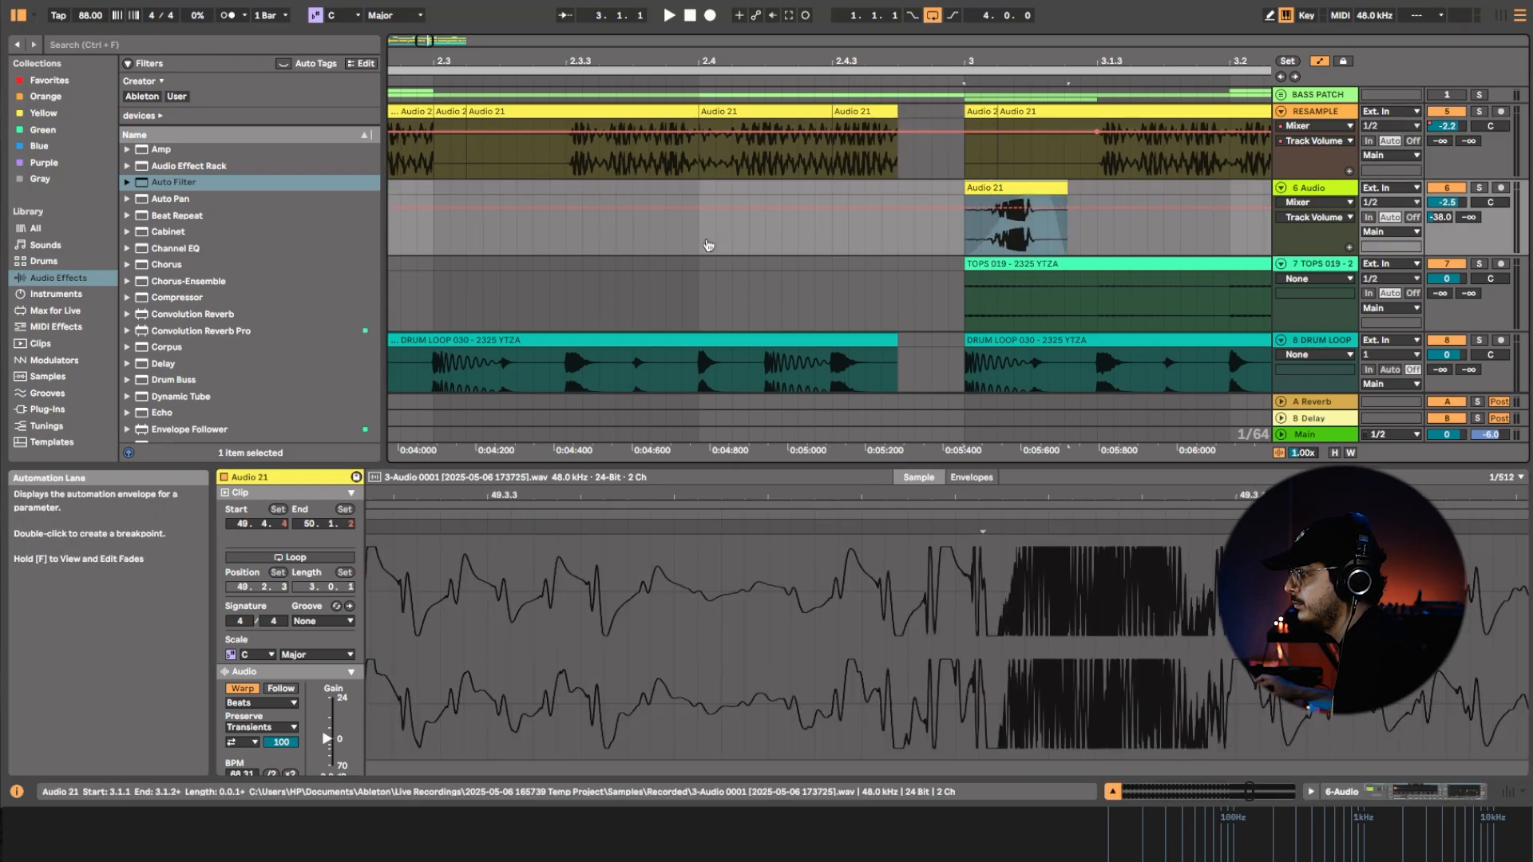
{"action": "left_click_drag", "start_coordinate": [992, 238], "coordinate": [1040, 238]}
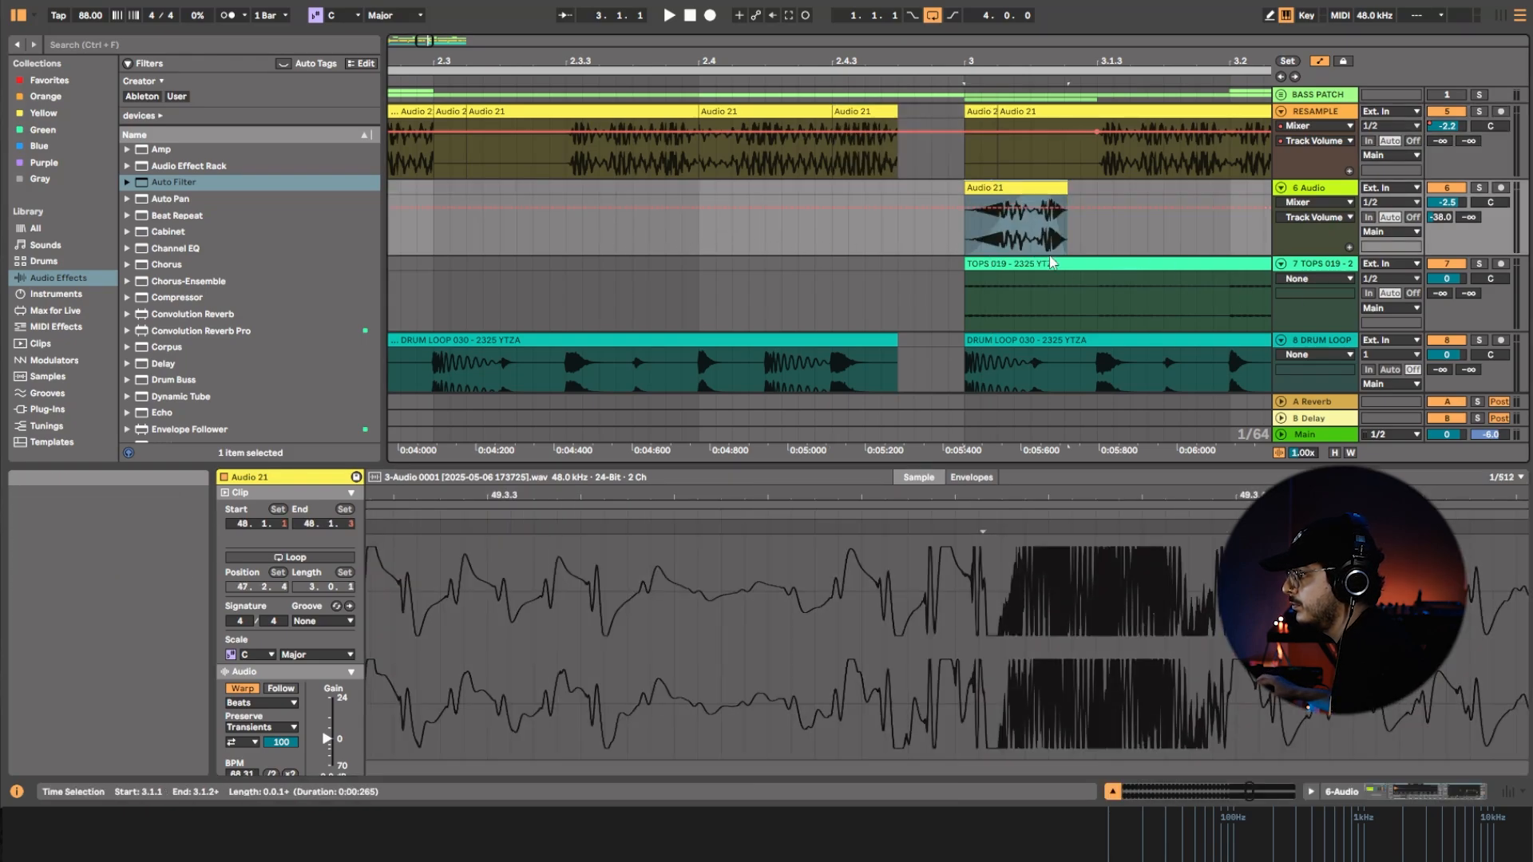
{"action": "key", "text": "ctrl+z"}
{"action": "key", "text": "ctrl+z"}
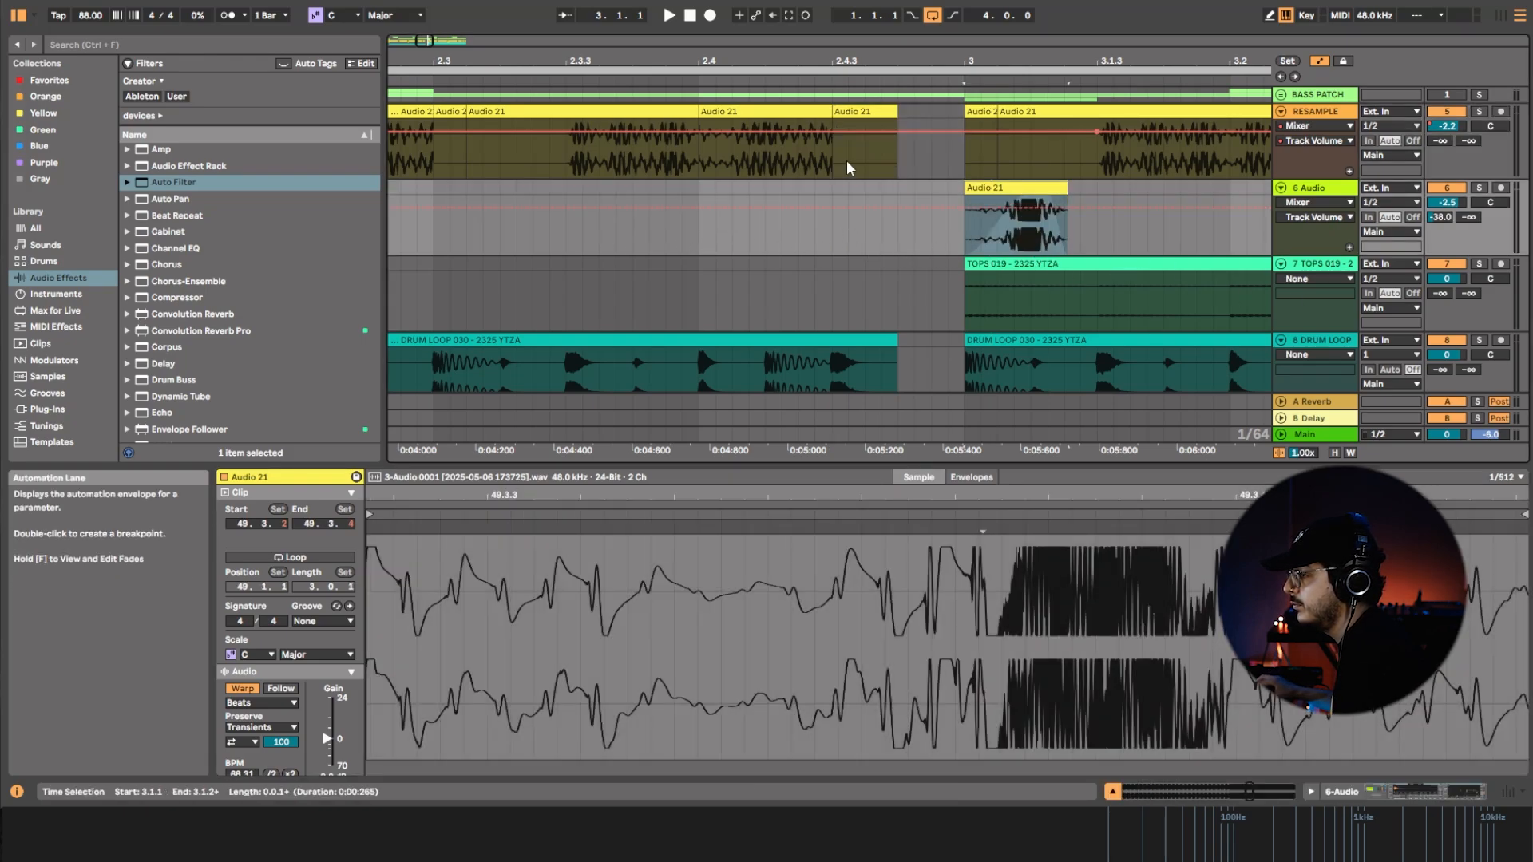
Set the RESAMPLE clip at 2.4.3 to Complex warping and halve its BPM to 44.
{"action": "left_click", "coordinate": [855, 122]}
{"action": "key", "text": "space"}
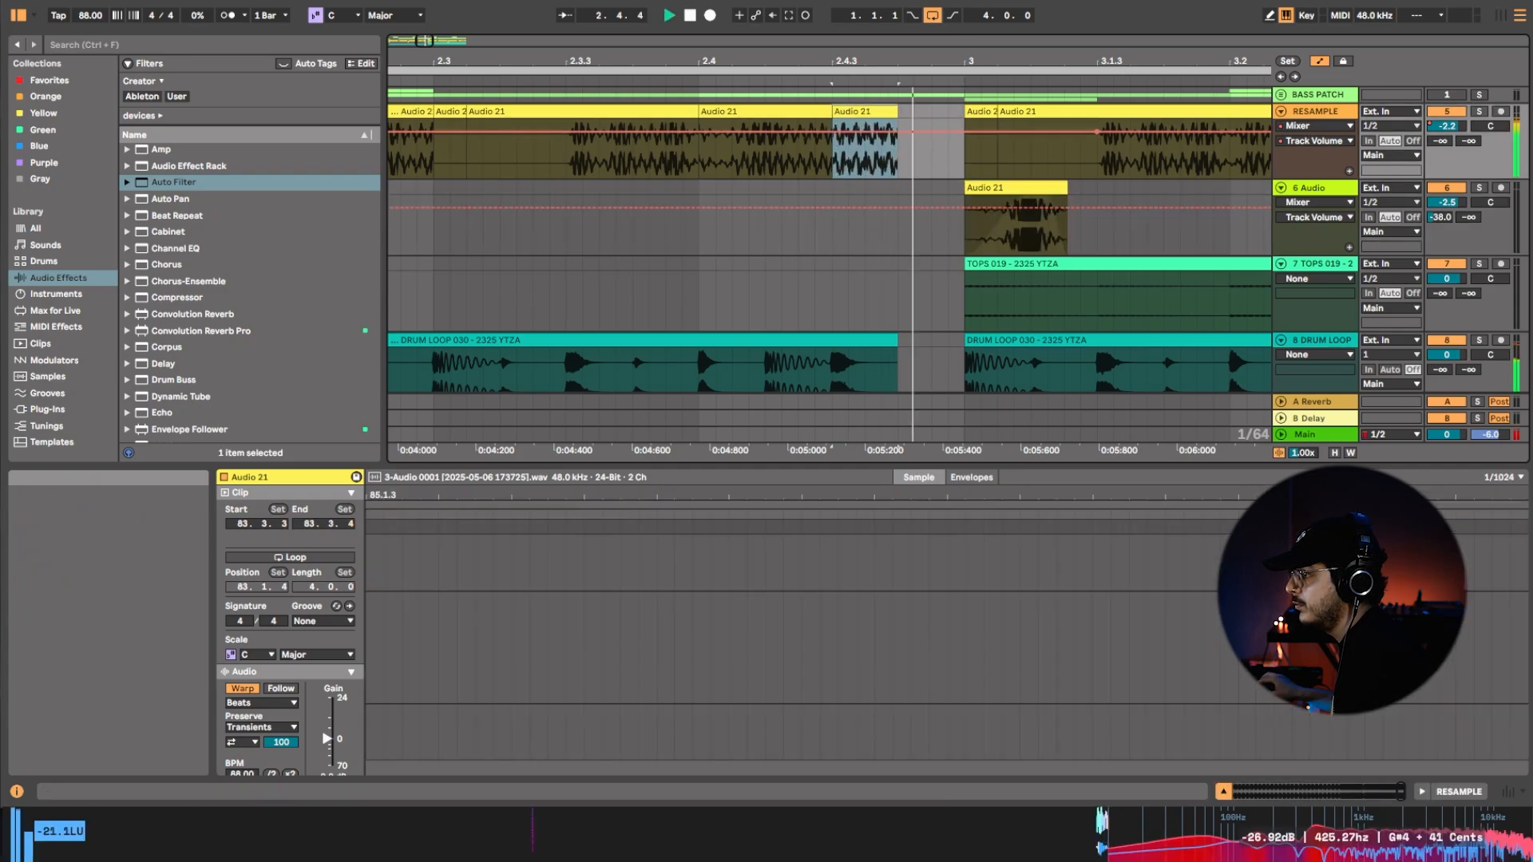
{"action": "key", "text": "space"}
{"action": "left_click_drag", "start_coordinate": [867, 165], "coordinate": [987, 181]}
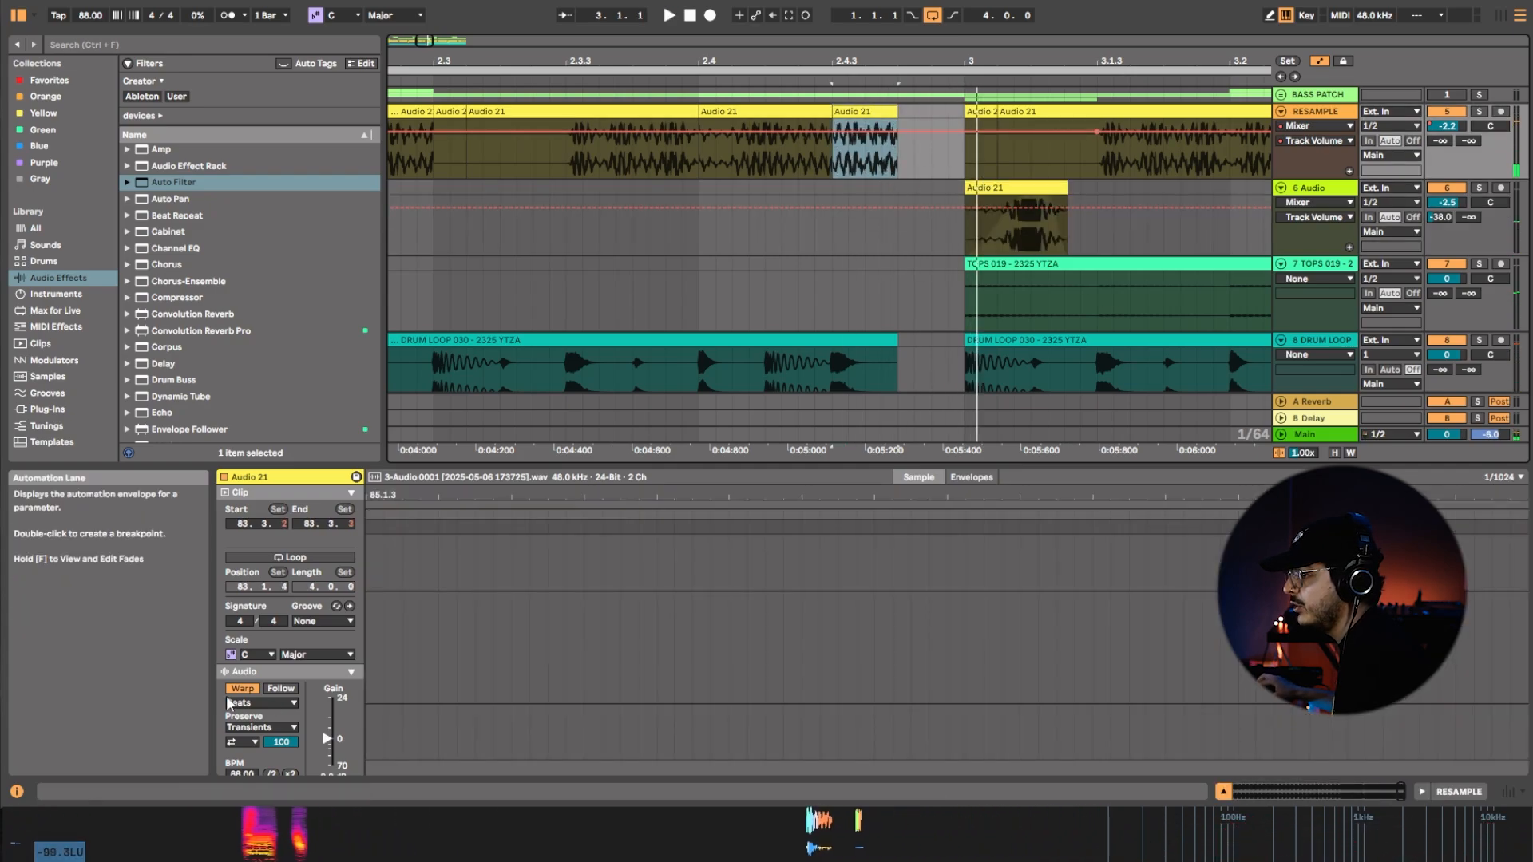
{"action": "left_click", "coordinate": [262, 703]}
{"action": "left_click", "coordinate": [271, 768]}
{"action": "scroll", "coordinate": [297, 743], "scroll_direction": "down", "scroll_amount": 2}
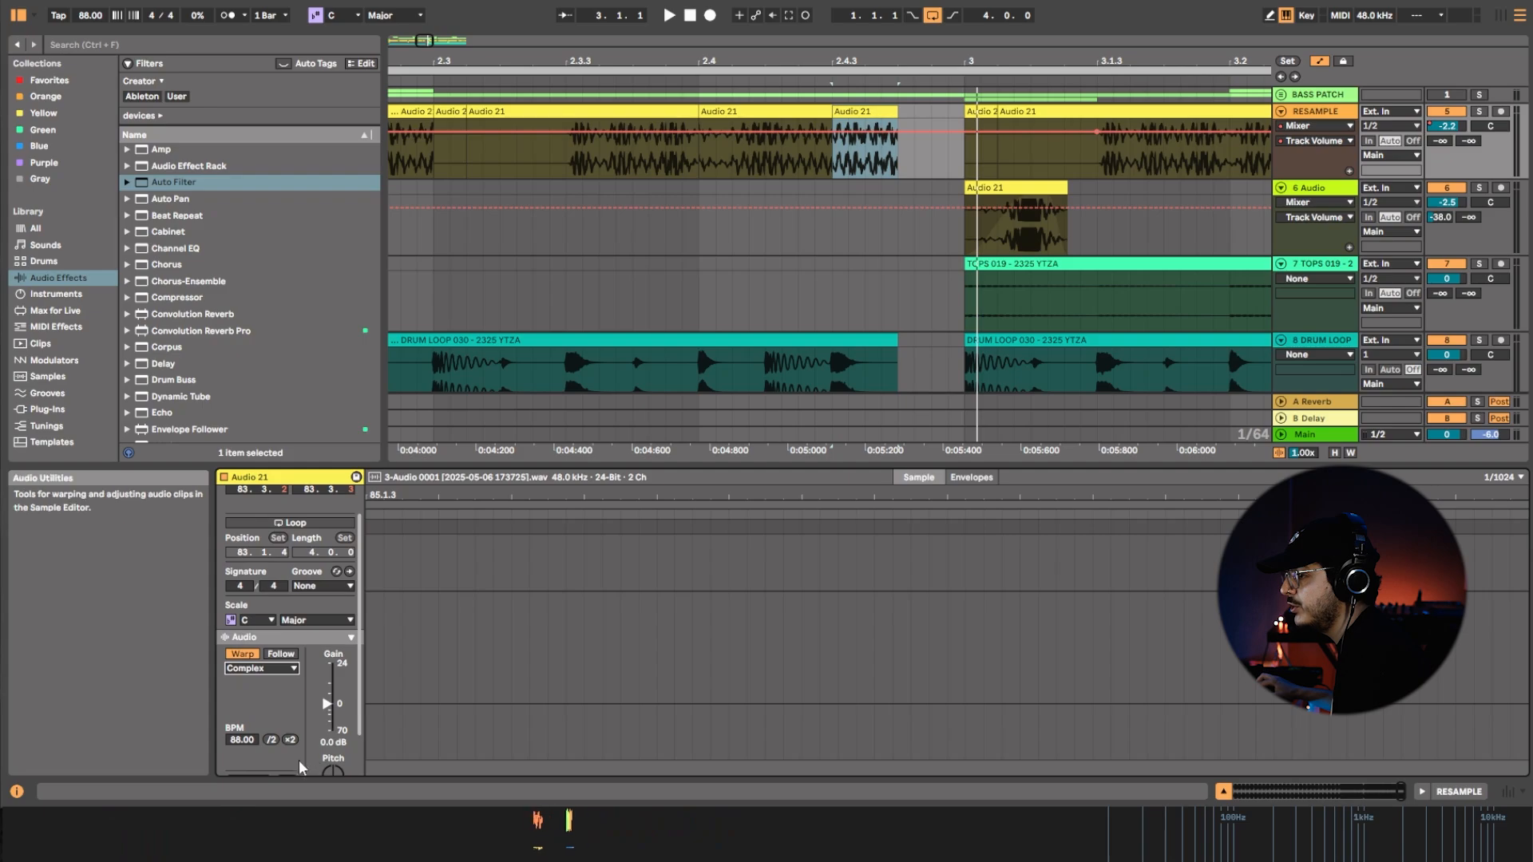
{"action": "left_click", "coordinate": [272, 740]}
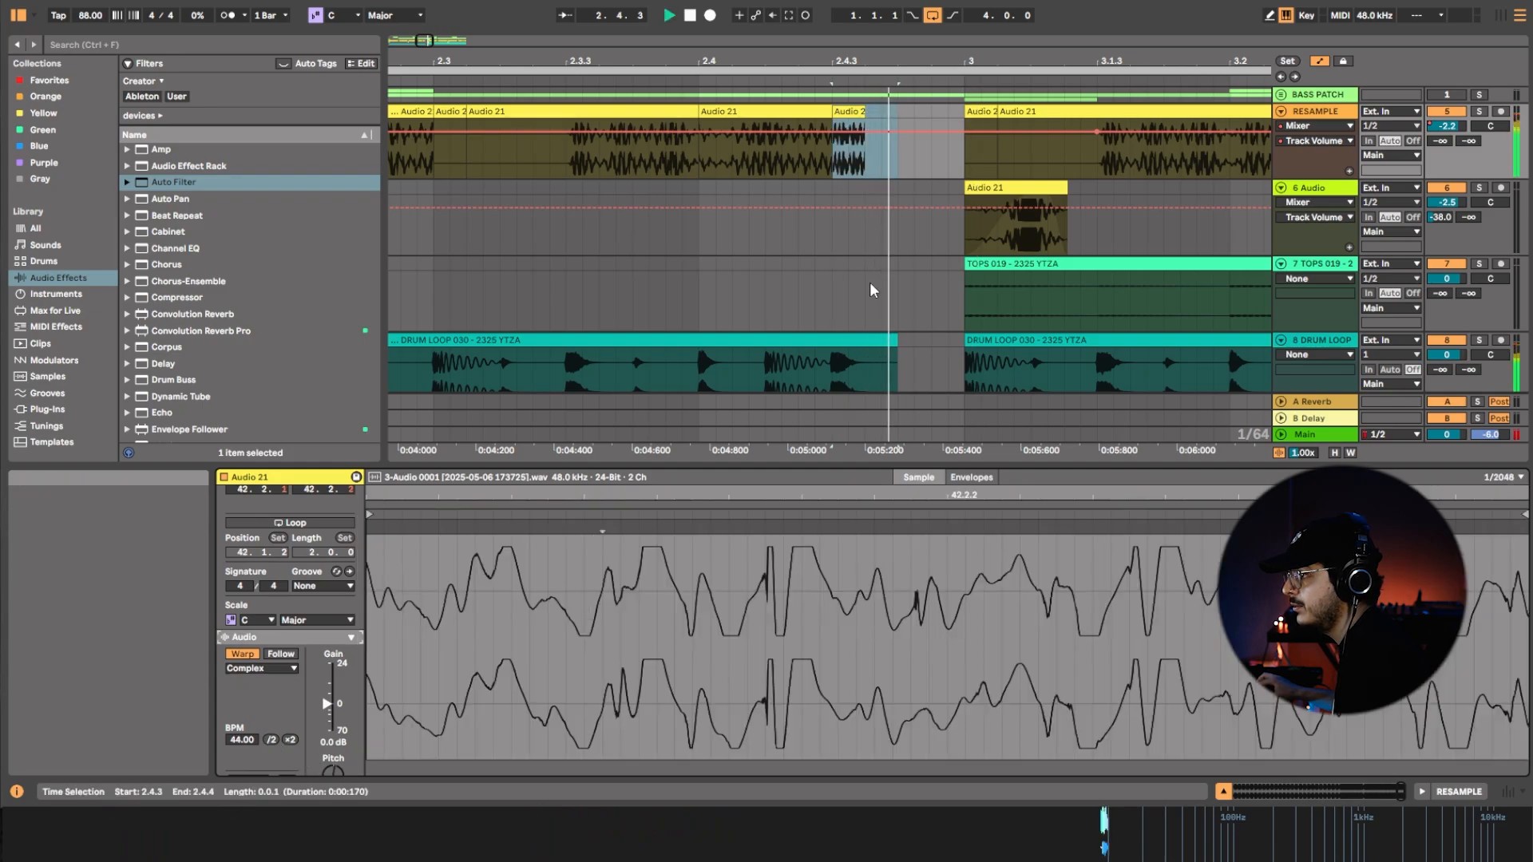
Extend the RESAMPLE clip at 2.4.3 up to 3.1.1 and set its BPM to 72 while replaying the ending.
{"action": "left_click_drag", "start_coordinate": [865, 148], "coordinate": [964, 148]}
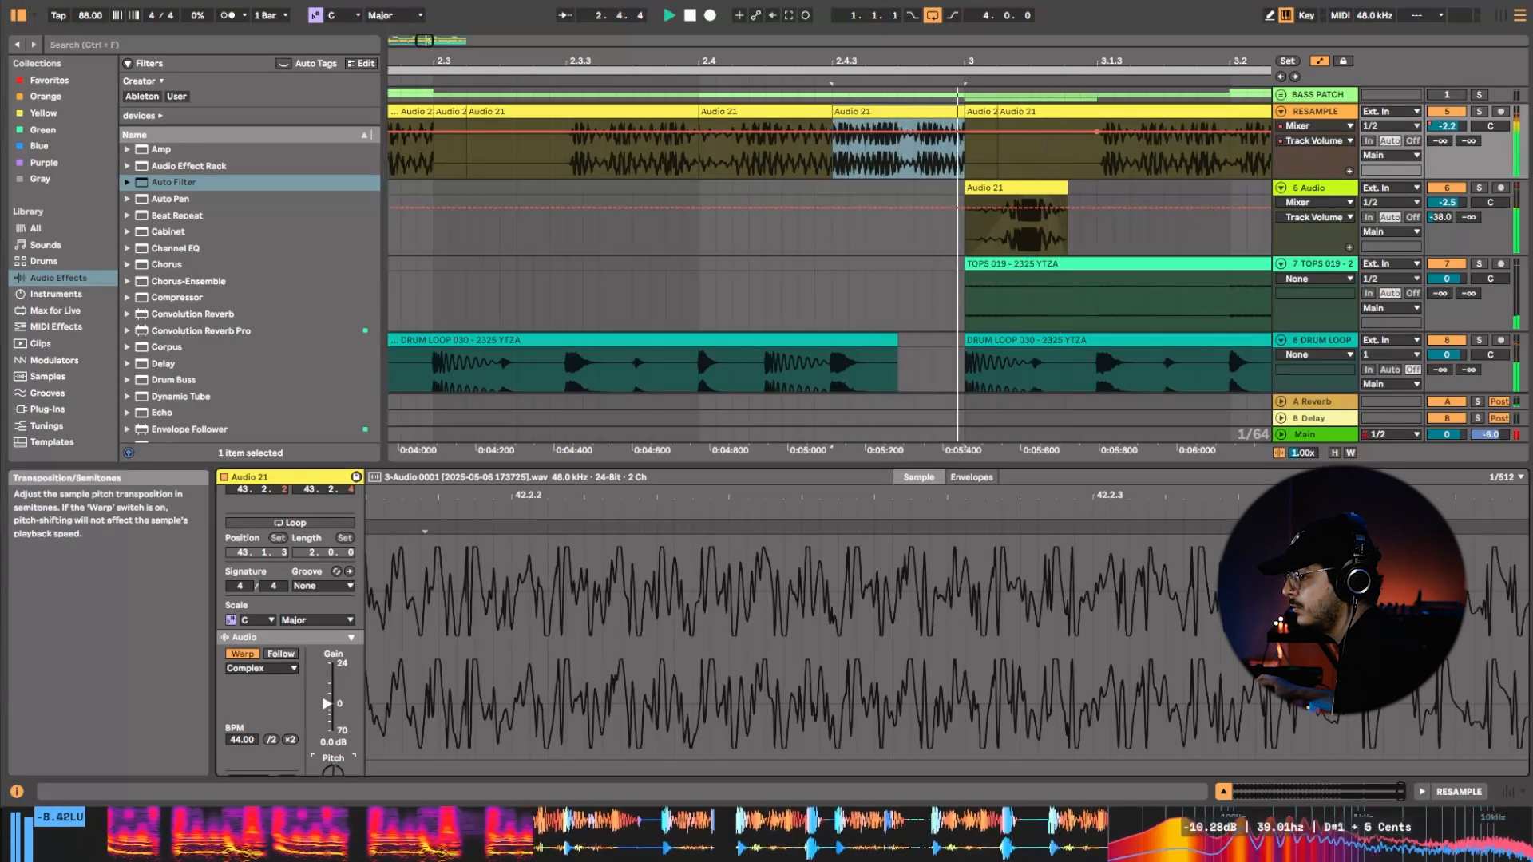
{"action": "left_click_drag", "start_coordinate": [242, 741], "coordinate": [242, 713]}
{"action": "key", "text": "space"}
{"action": "key", "text": "space"}
{"action": "key", "text": "space"}
{"action": "key", "text": "space"}
{"action": "key", "text": "space"}
{"action": "key", "text": "space"}
{"action": "key", "text": "space"}
{"action": "key", "text": "space"}
{"action": "key", "text": "space"}
{"action": "key", "text": "space"}
{"action": "key", "text": "space"}
{"action": "key", "text": "space"}
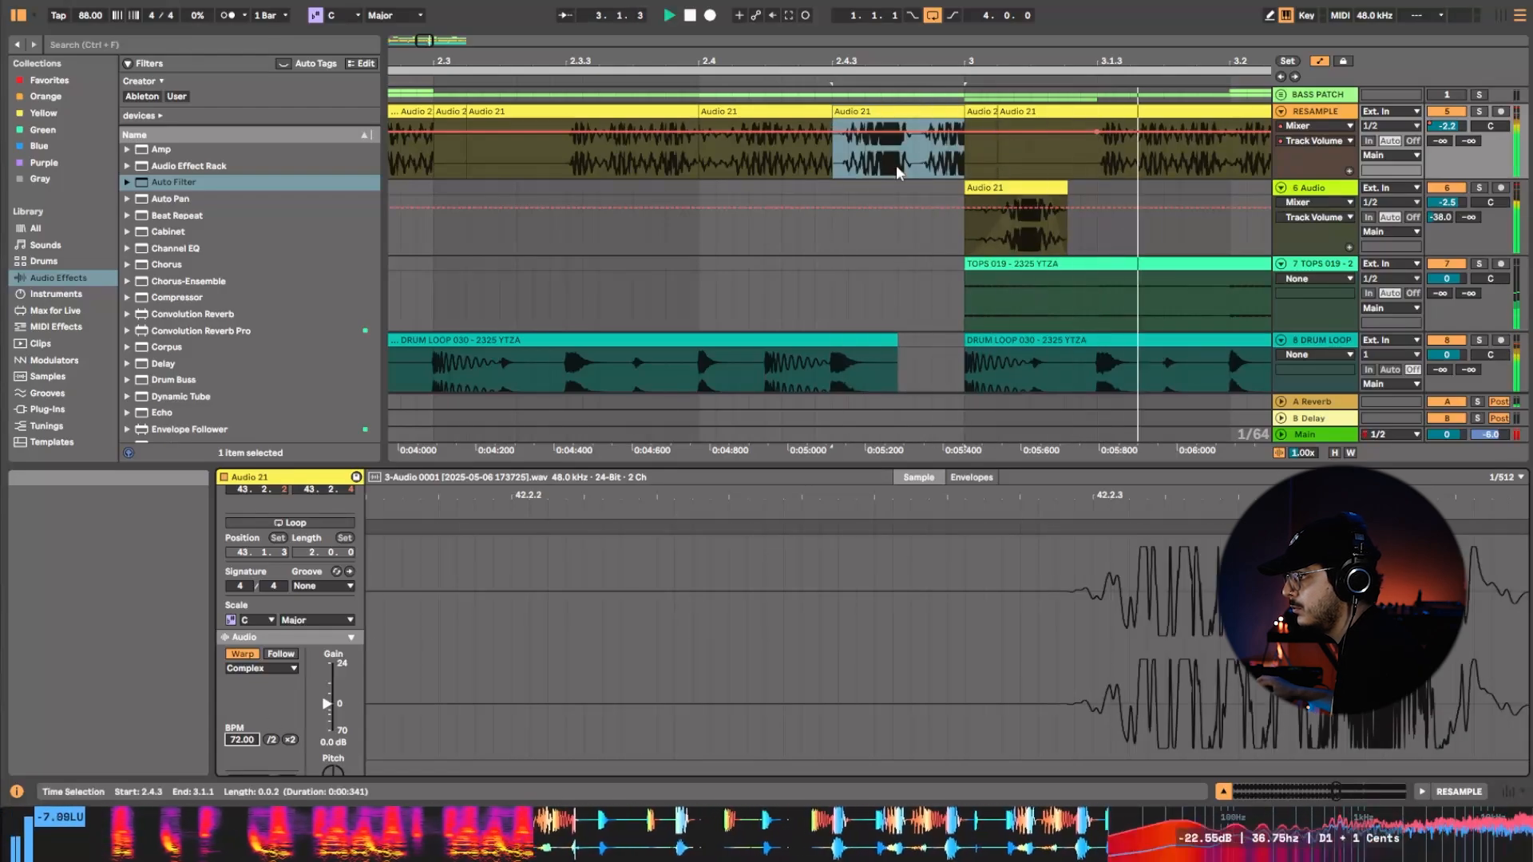
Shorten the RESAMPLE clip at 2.4.1 to a brief slice and extend the start of the 72 BPM clip back toward it.
{"action": "left_click_drag", "start_coordinate": [831, 111], "coordinate": [716, 111]}
{"action": "key", "text": "space"}
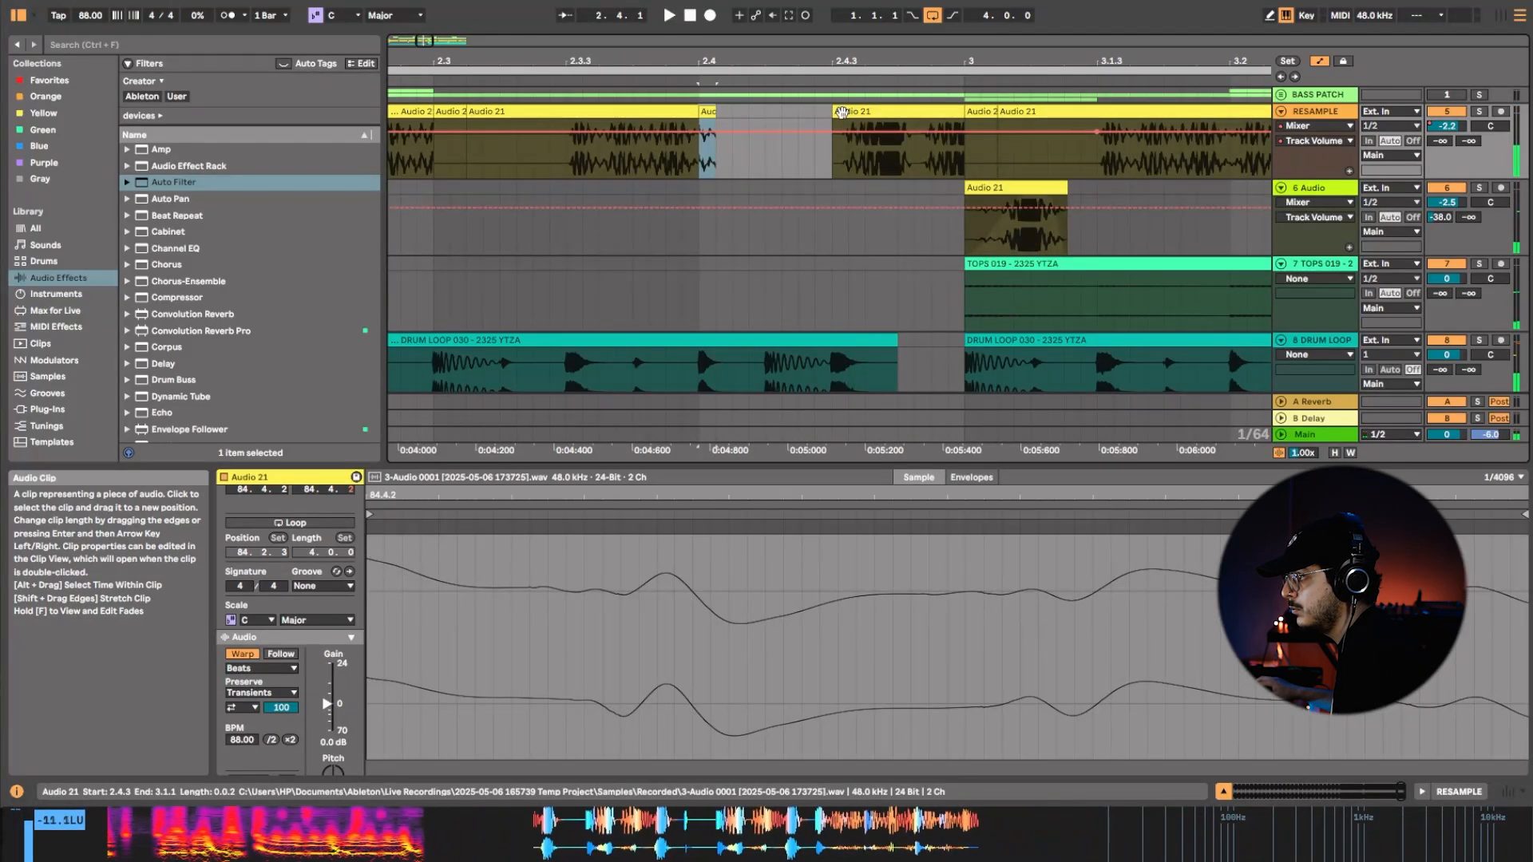
{"action": "left_click_drag", "start_coordinate": [835, 112], "coordinate": [749, 128]}
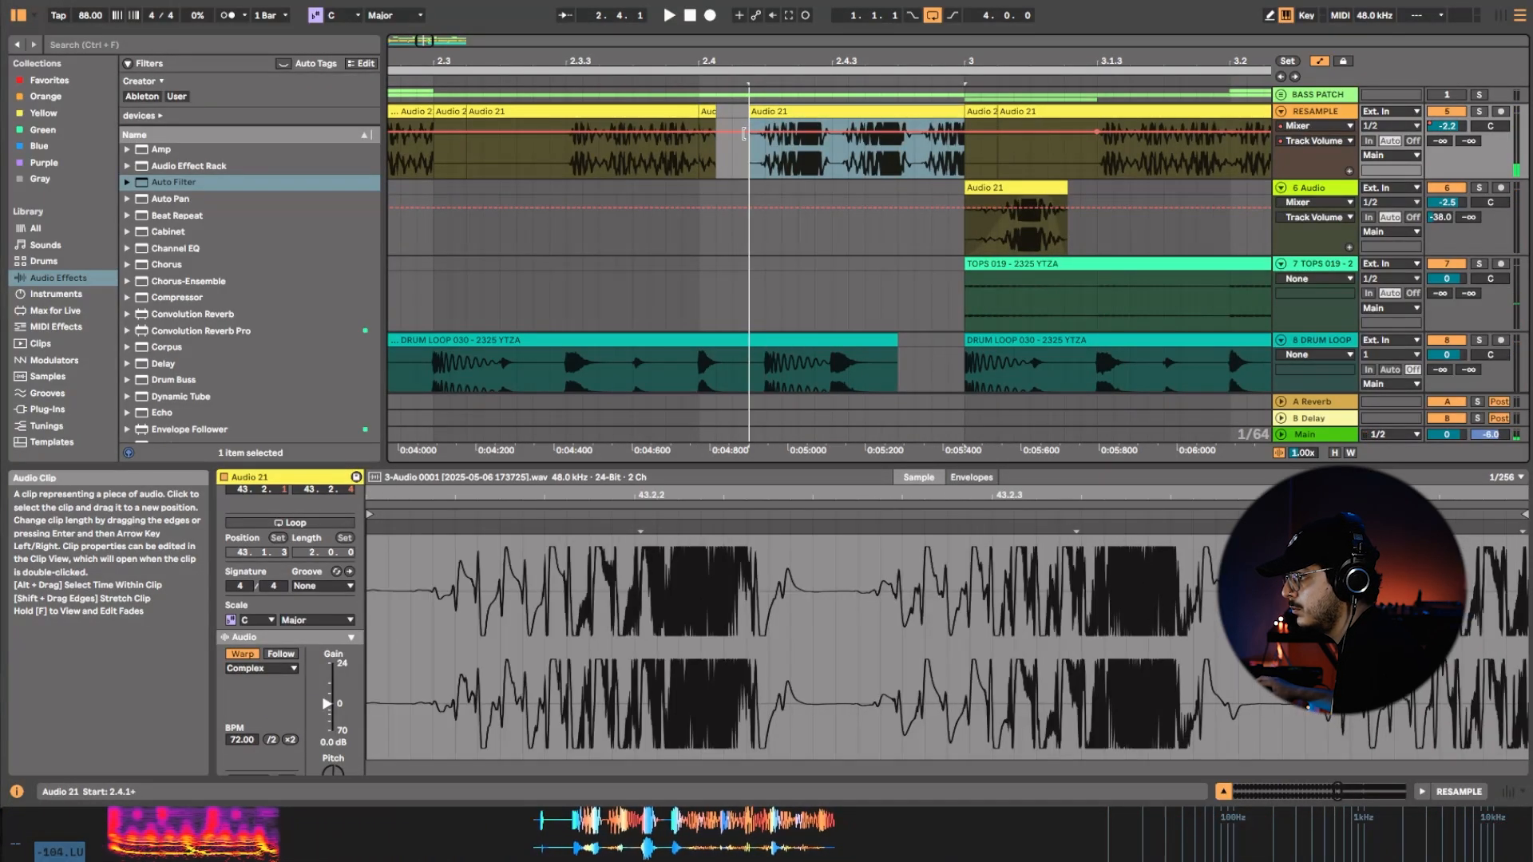
Extend the RESAMPLE clip before the 72 BPM clip up to its start, and replay the whole four-bar section.
{"action": "left_click", "coordinate": [688, 113]}
{"action": "key", "text": "space"}
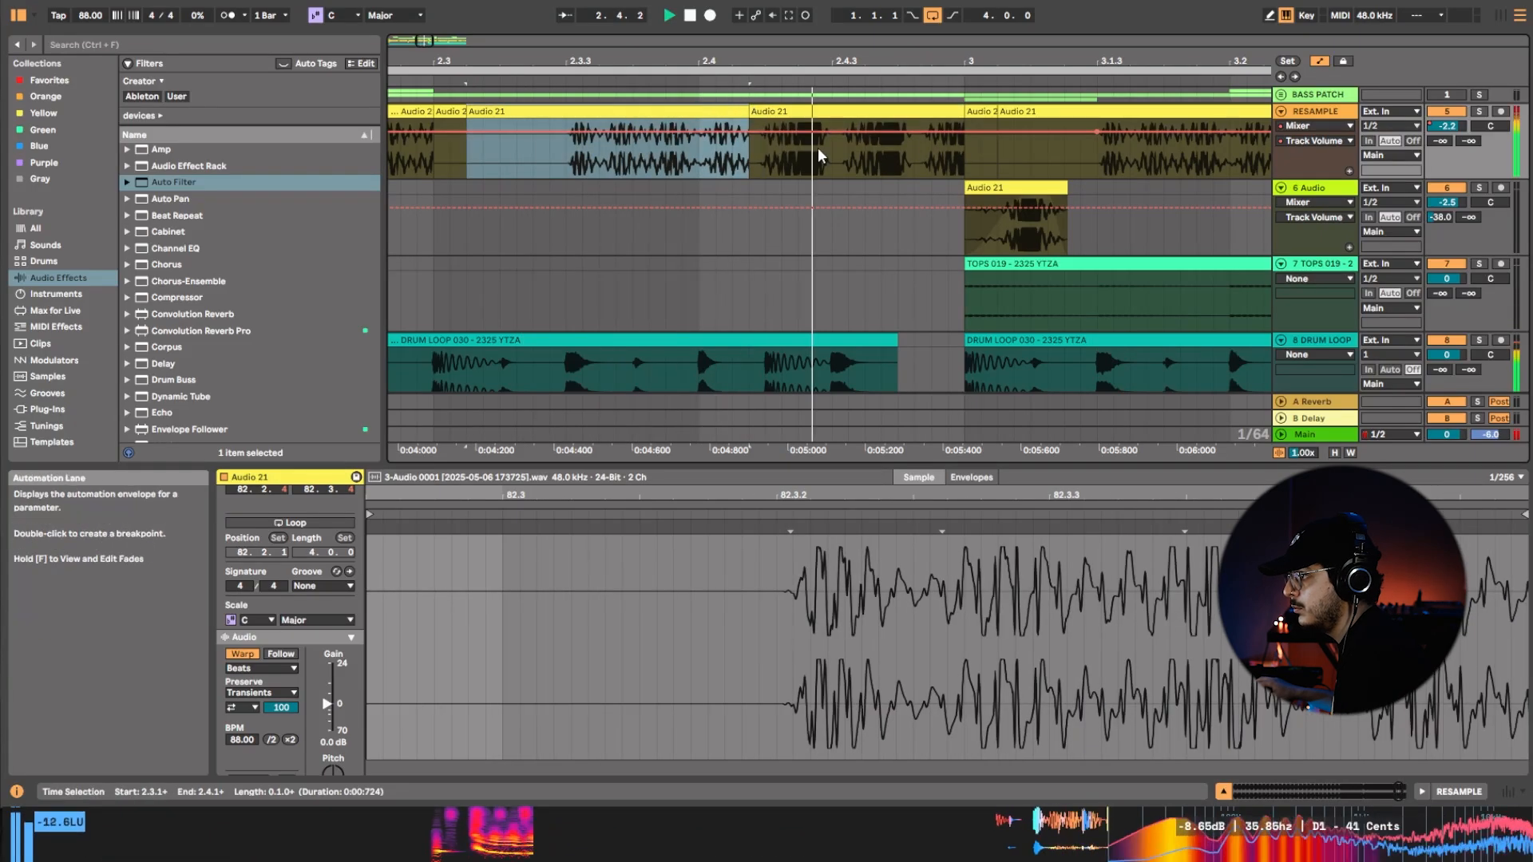
{"action": "left_click", "coordinate": [832, 70]}
{"action": "key", "text": "space"}
{"action": "key", "text": "space"}
{"action": "left_click_drag", "start_coordinate": [831, 61], "coordinate": [831, 16]}
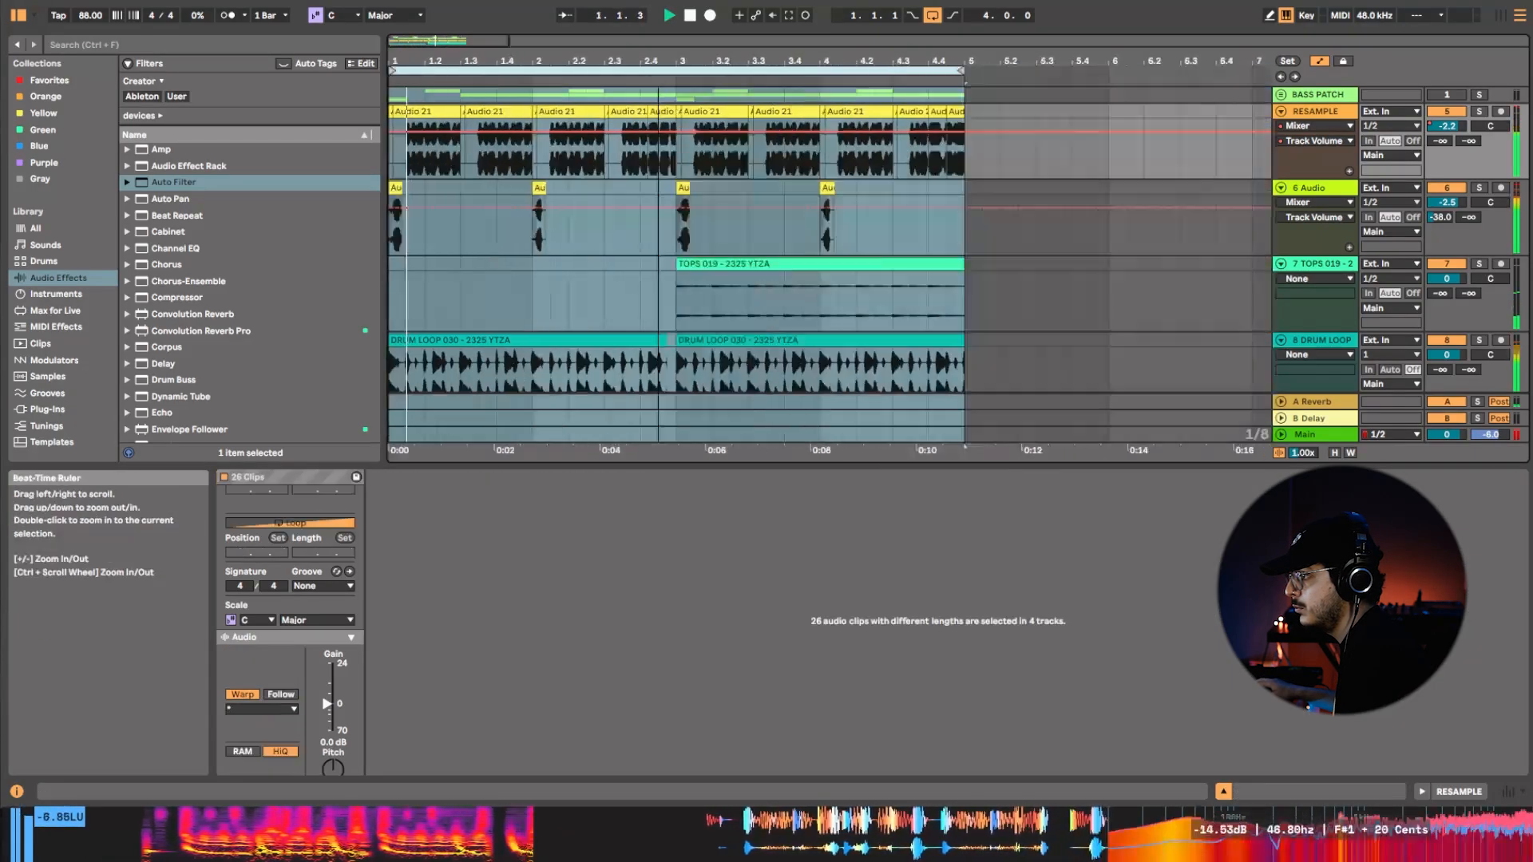
{"action": "left_click_drag", "start_coordinate": [659, 61], "coordinate": [659, 36]}
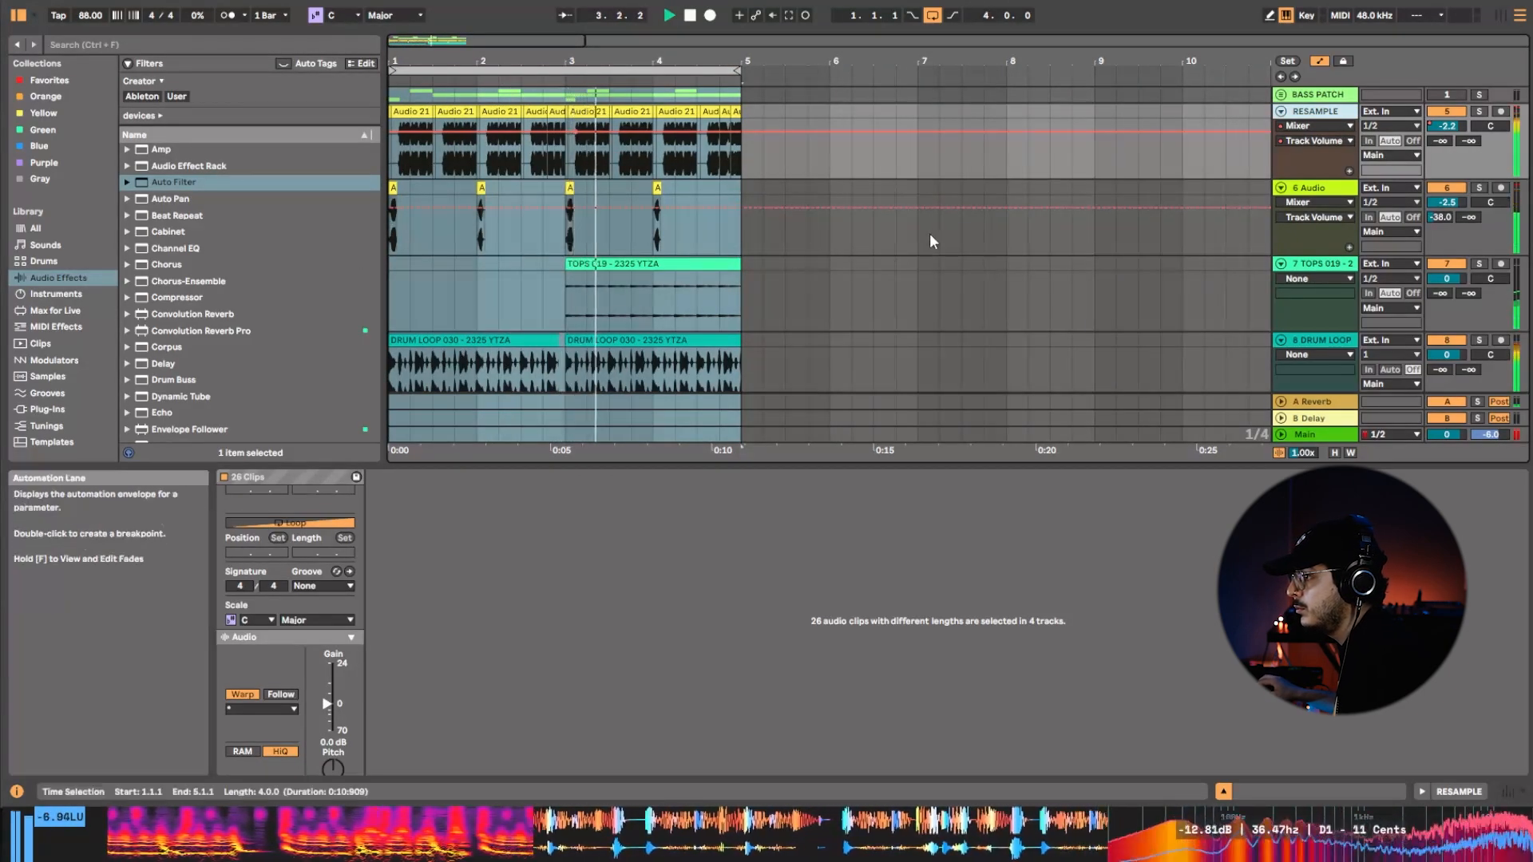
{"action": "right_click", "coordinate": [1351, 124]}
{"action": "left_click", "coordinate": [1387, 217]}
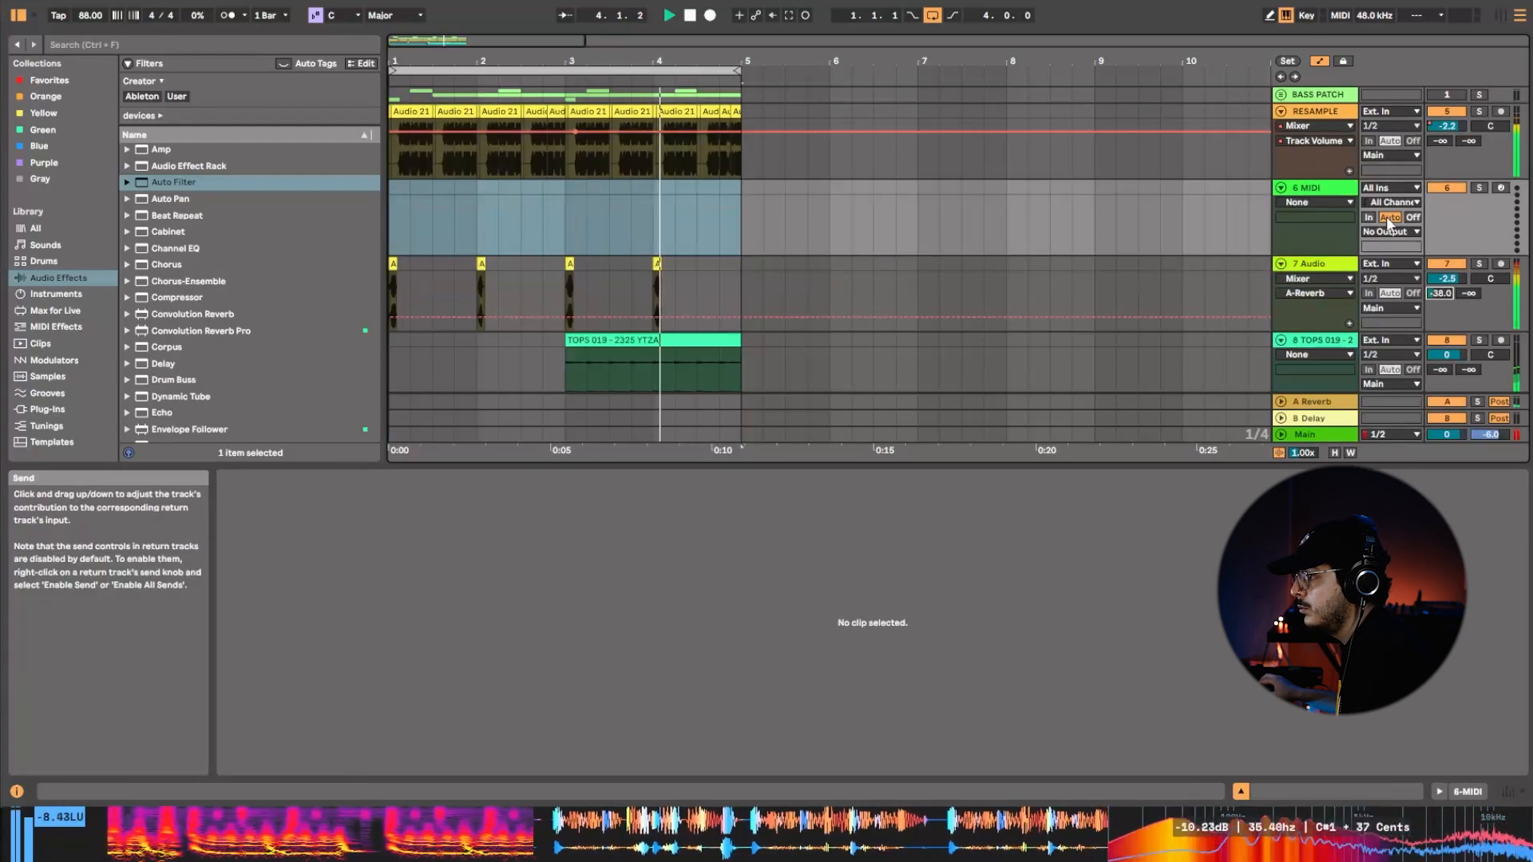
{"action": "right_click", "coordinate": [1348, 197]}
{"action": "left_click", "coordinate": [1373, 240]}
Insert an audio track below RESAMPLE and move the 72 BPM clip at 2.4.1 down onto it at the same time position.
{"action": "right_click", "coordinate": [1325, 112]}
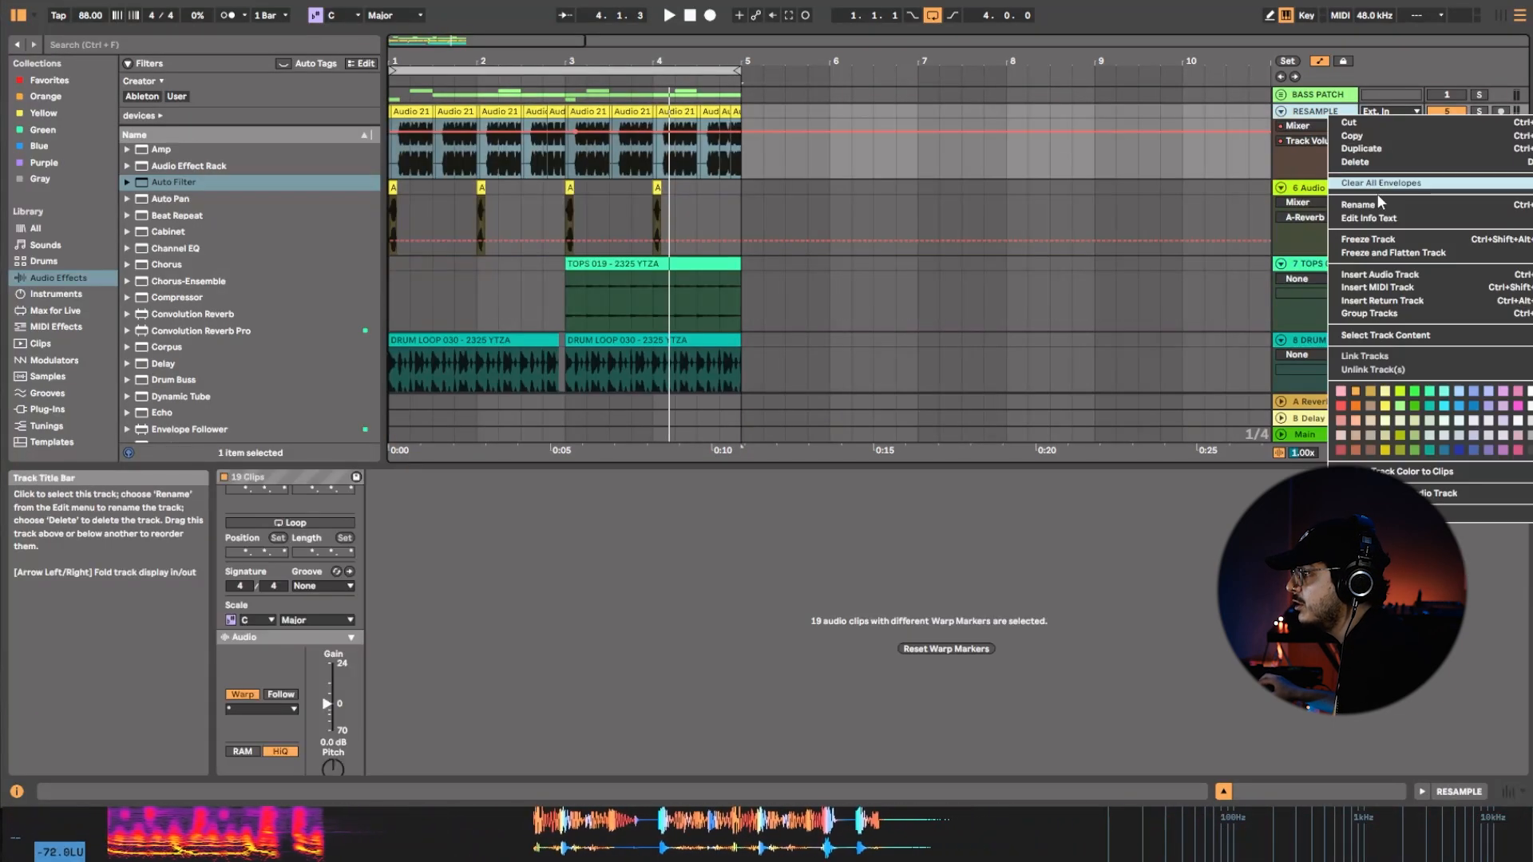
{"action": "left_click", "coordinate": [1397, 276]}
{"action": "left_click", "coordinate": [552, 114]}
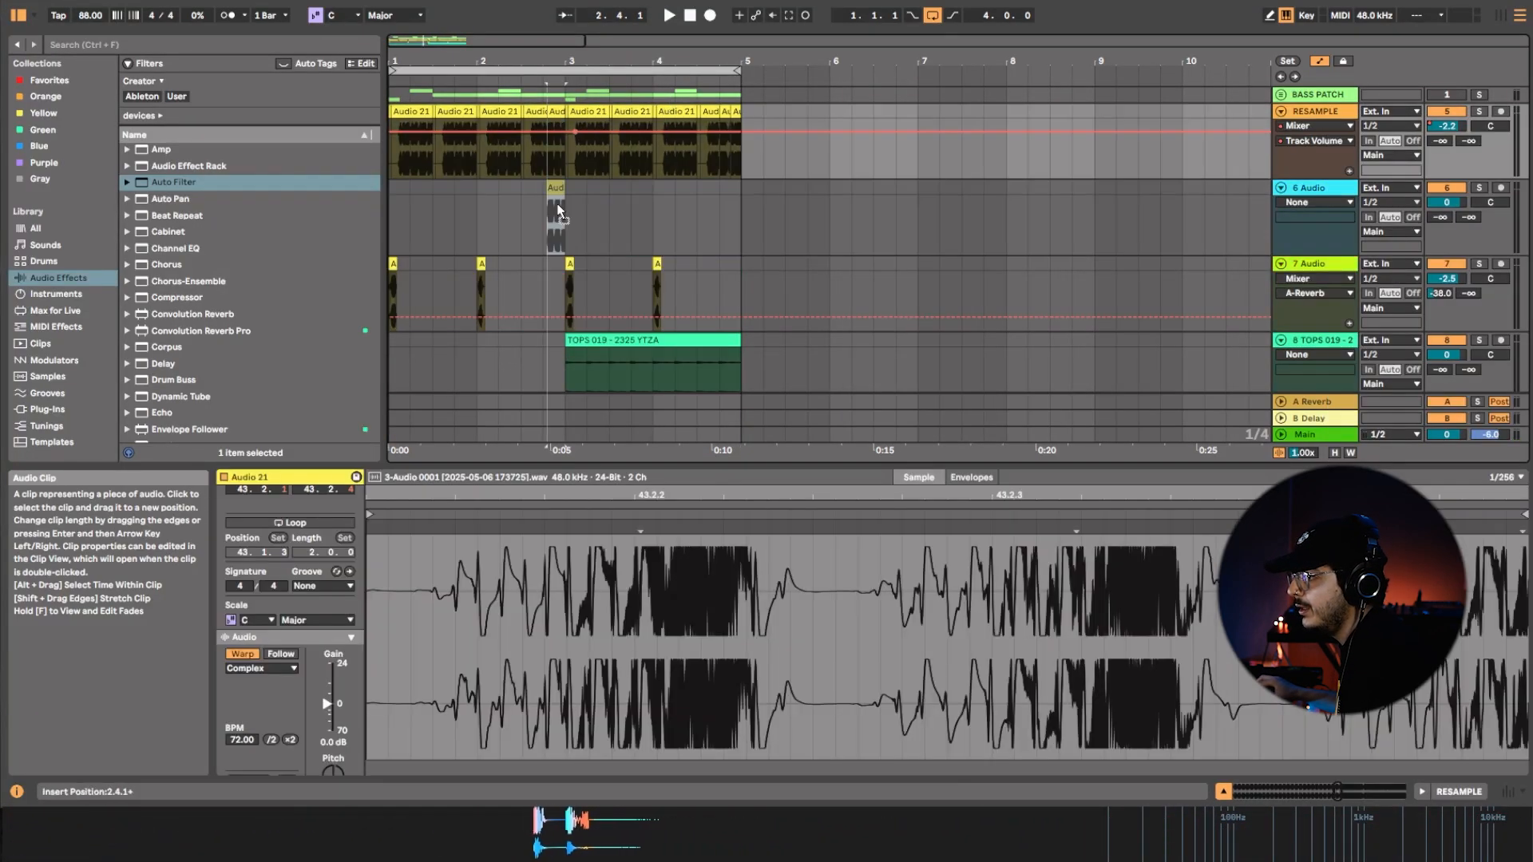
{"action": "left_click_drag", "start_coordinate": [558, 205], "coordinate": [559, 211]}
Add Auto Filter to the RESAMPLE track and set its low-pass frequency to 203 Hz and resonance to 18% during playback.
{"action": "left_click_drag", "start_coordinate": [171, 183], "coordinate": [709, 146]}
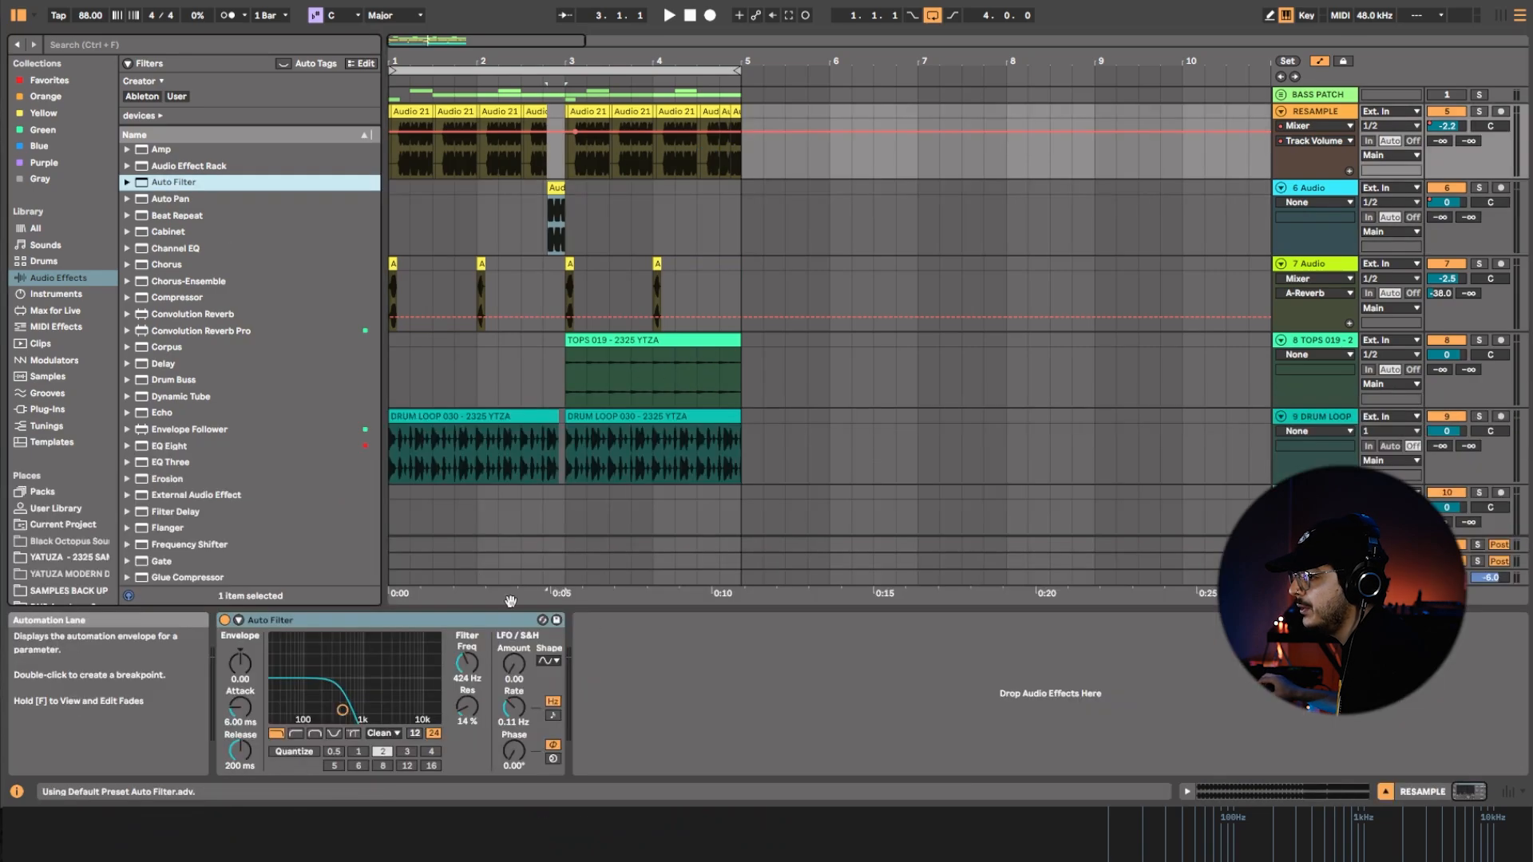
{"action": "left_click", "coordinate": [467, 663]}
{"action": "key", "text": "space"}
{"action": "left_click", "coordinate": [400, 123]}
{"action": "key", "text": "space"}
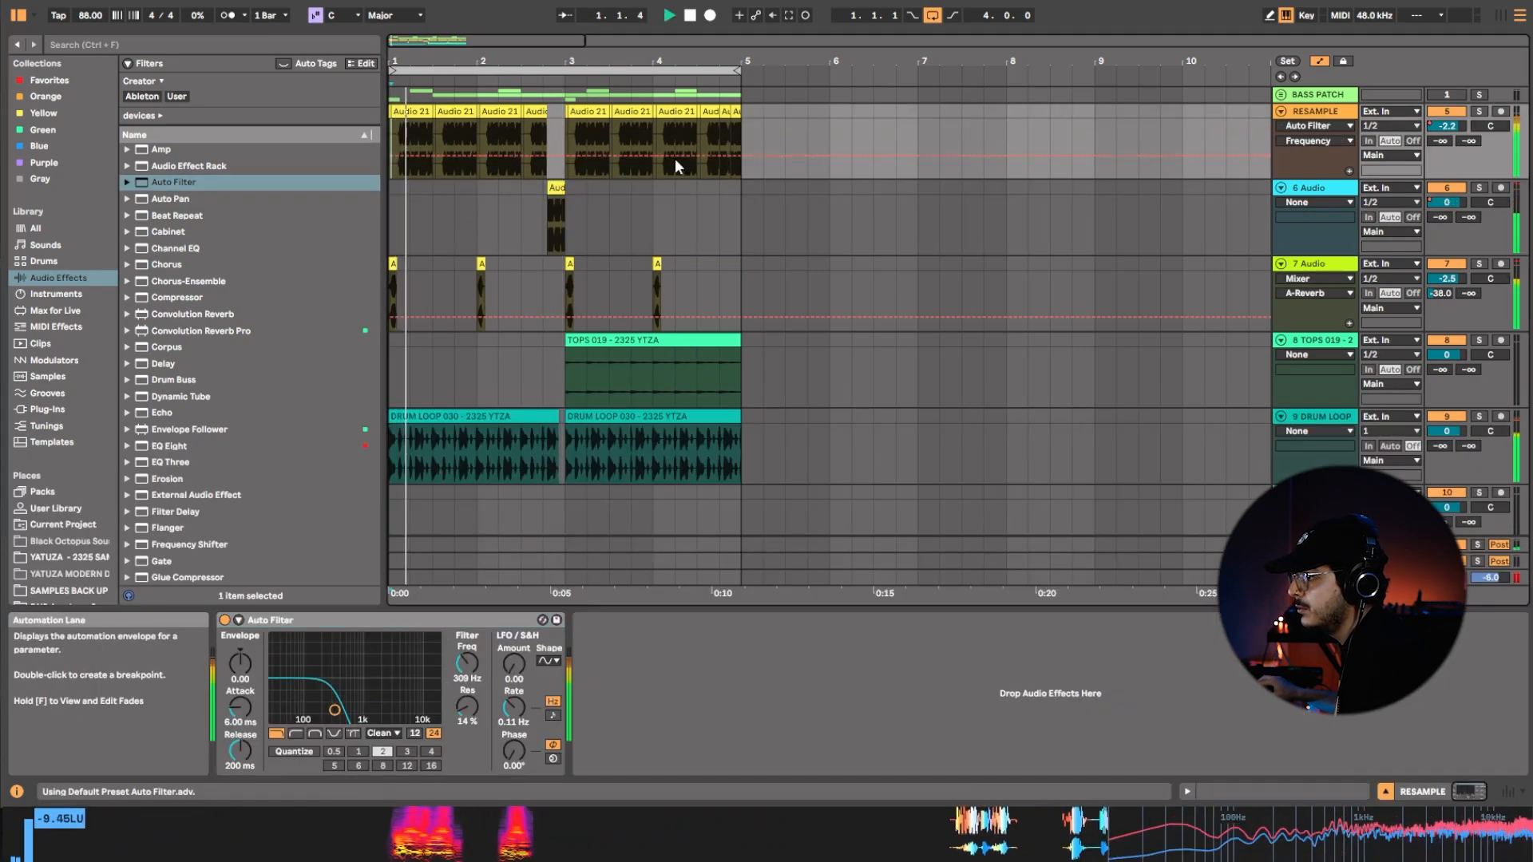
{"action": "mouse_move", "coordinate": [468, 707]}
{"action": "left_mouse_down"}
{"action": "mouse_move", "coordinate": [468, 674]}
{"action": "mouse_move", "coordinate": [468, 700]}
{"action": "left_mouse_up"}
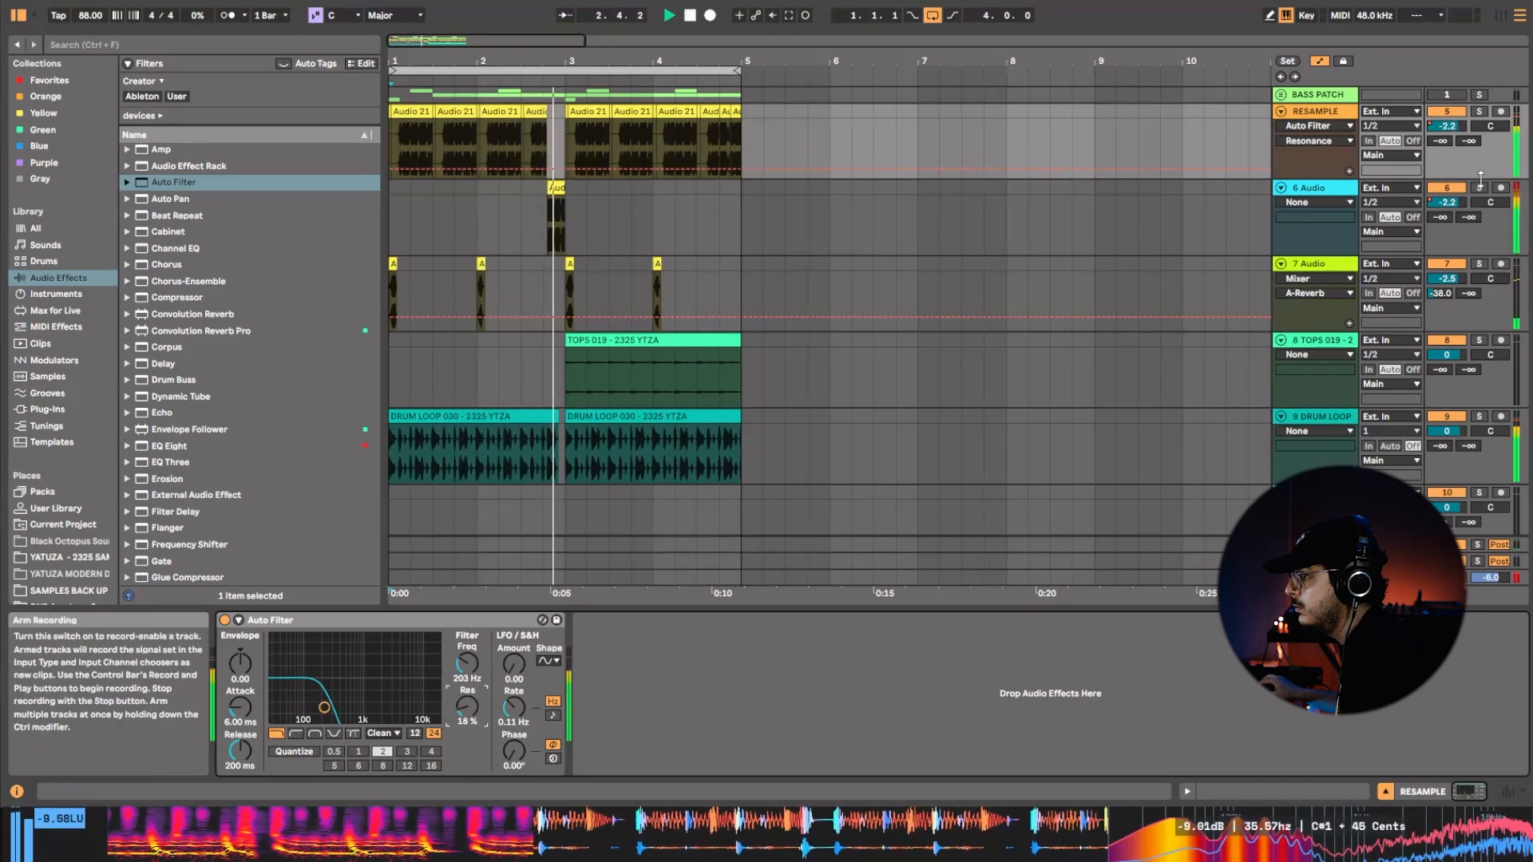
Duplicate the RESAMPLE track and switch the duplicate's Auto Filter to high-pass.
{"action": "key", "text": "space"}
{"action": "right_click", "coordinate": [1327, 117]}
{"action": "left_click", "coordinate": [1368, 153]}
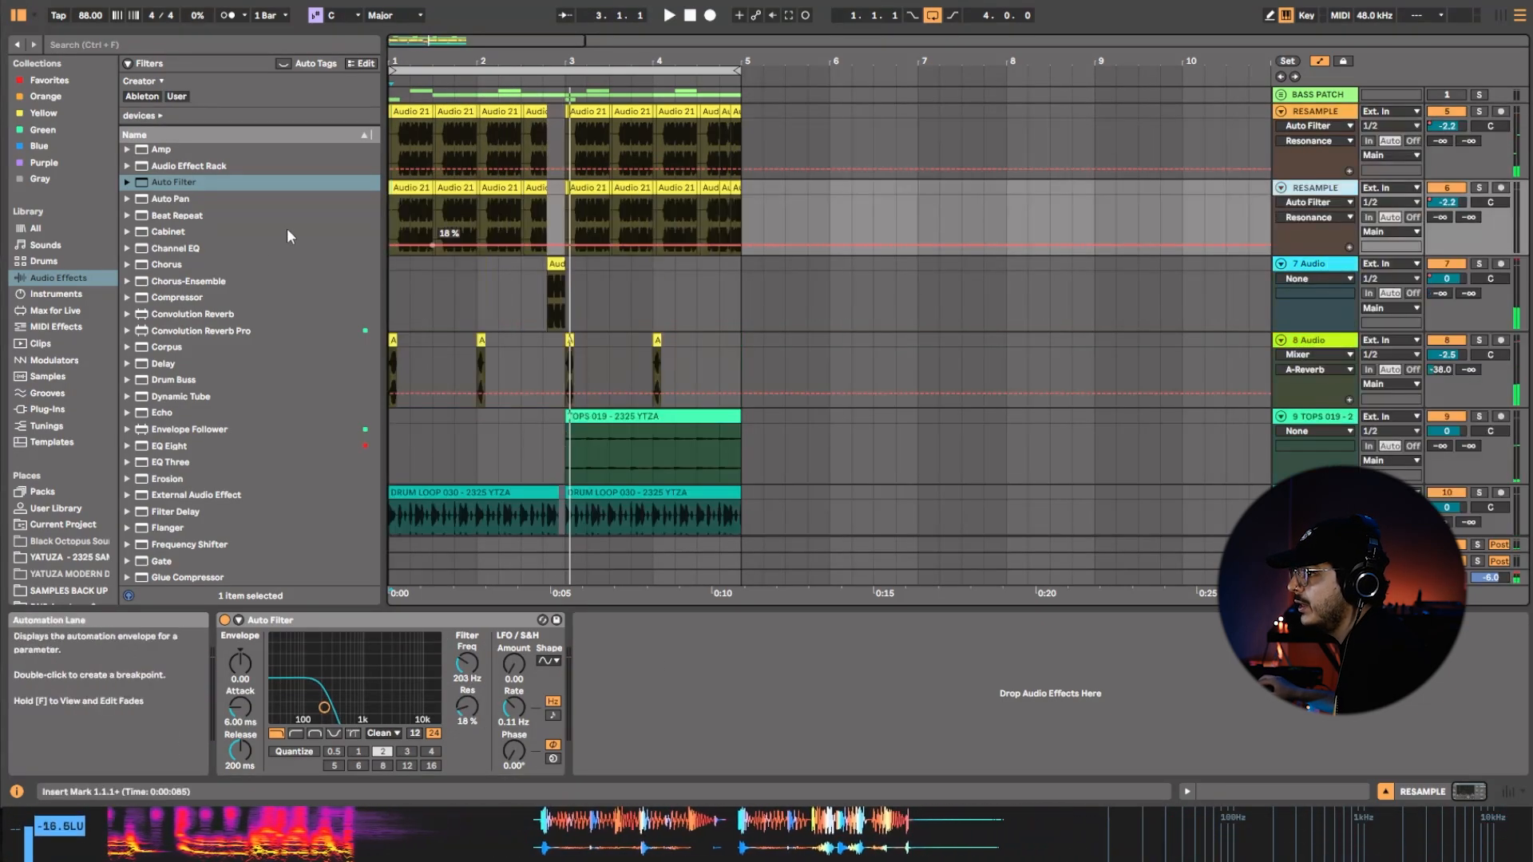
{"action": "left_click", "coordinate": [297, 735]}
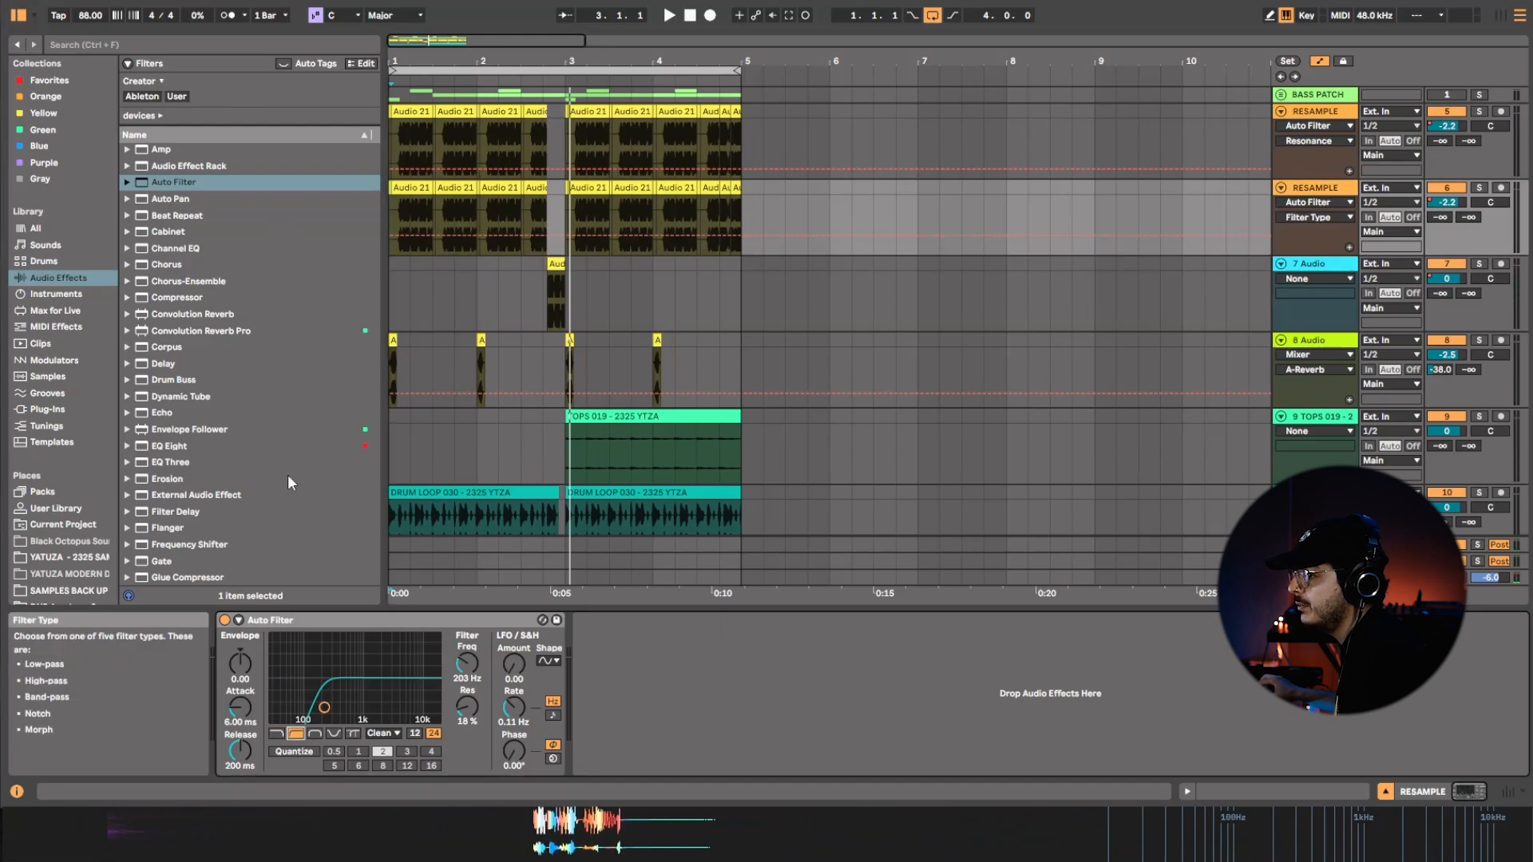
Search the plug-ins for thermal and load Thermal on the duplicated RESAMPLE track ahead of Auto Filter.
{"action": "left_click", "coordinate": [97, 45]}
{"action": "type", "text": "thermal"}
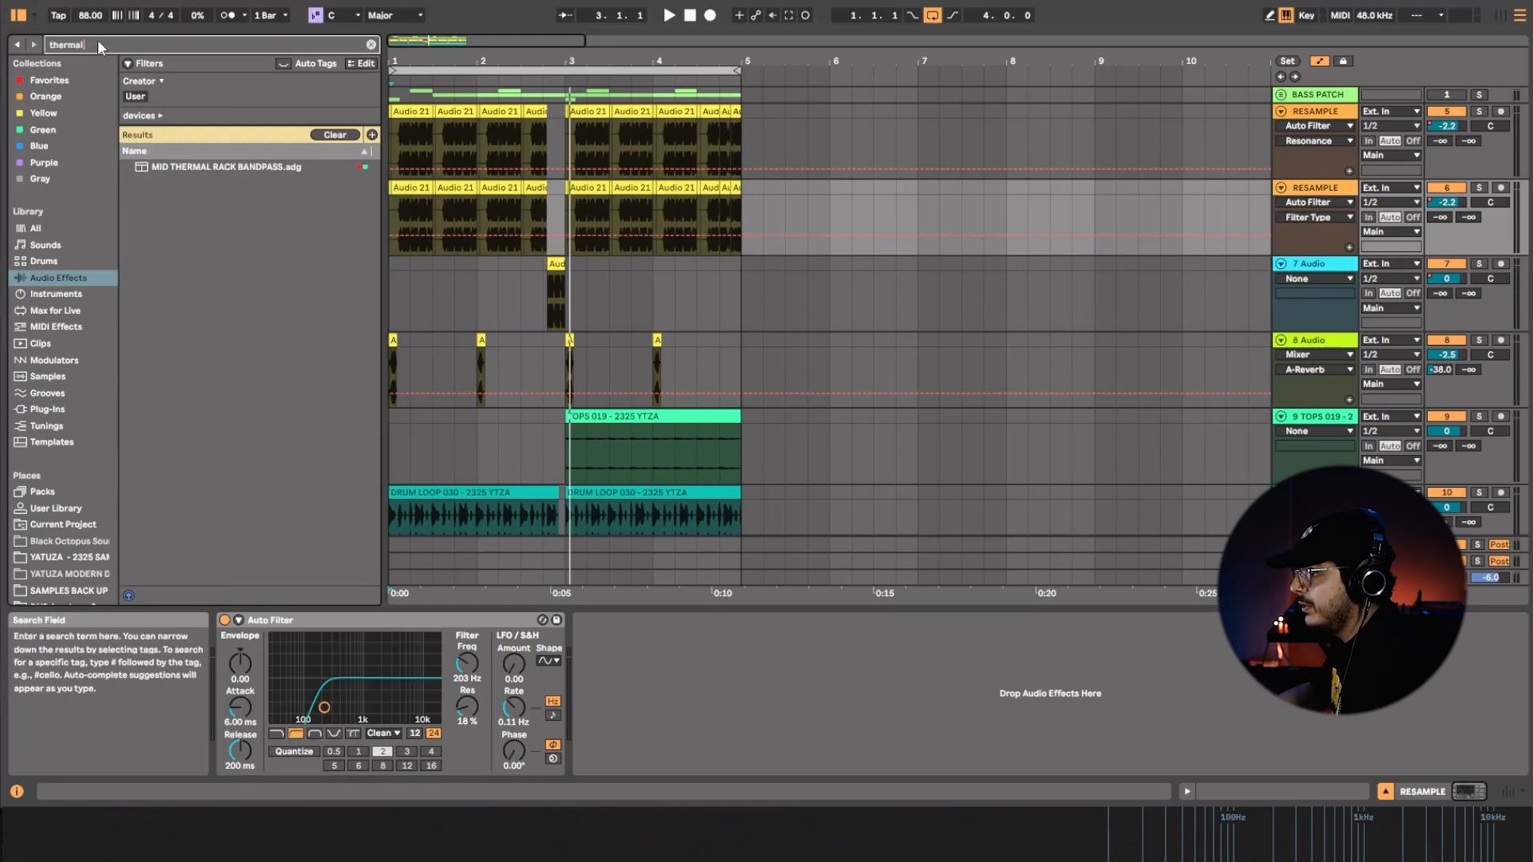
{"action": "left_click", "coordinate": [71, 396]}
{"action": "left_click", "coordinate": [48, 409]}
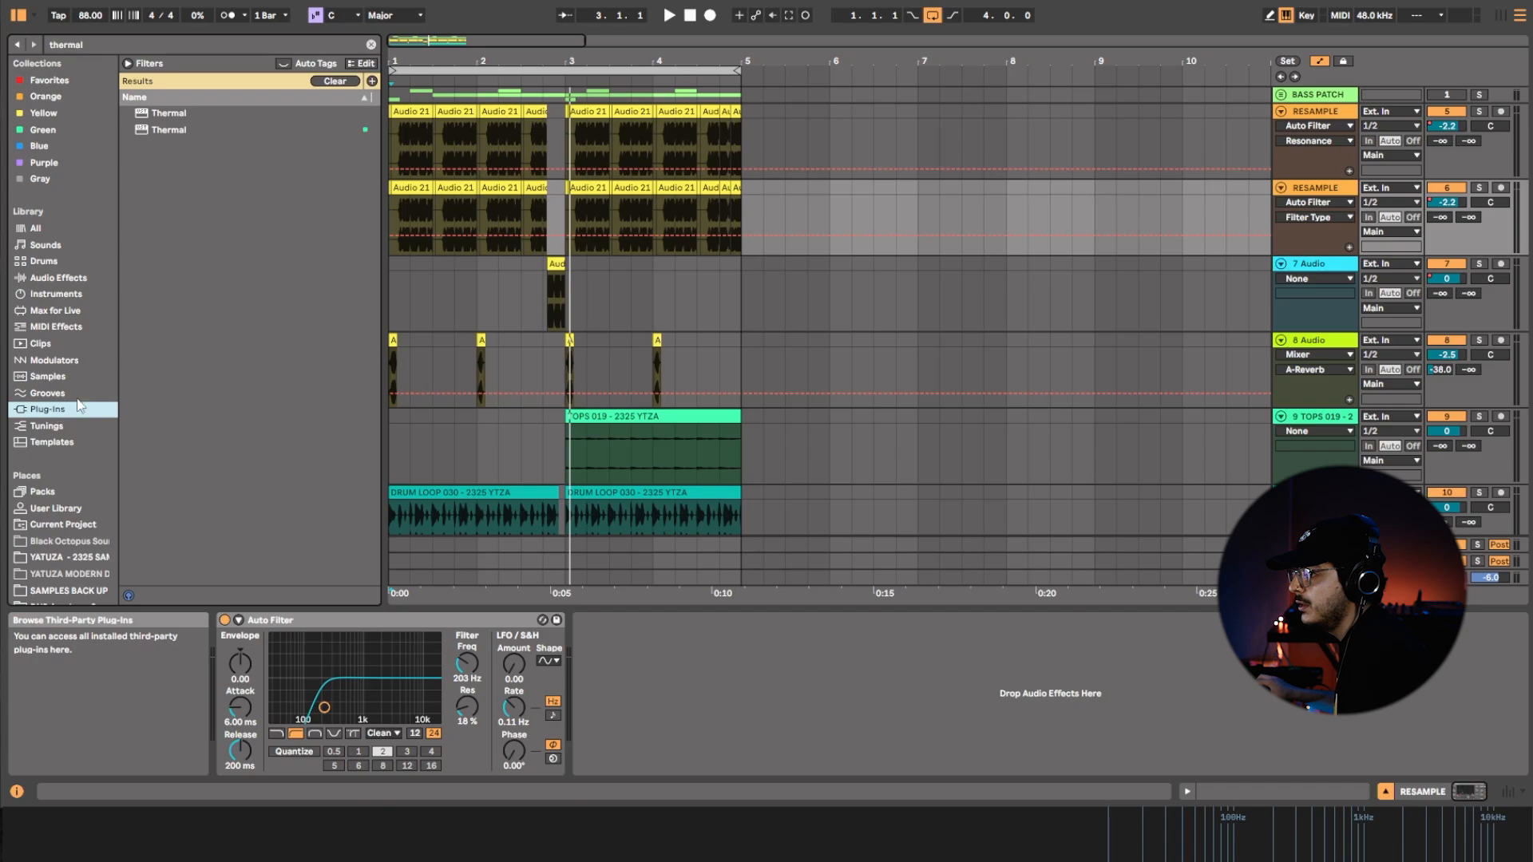
{"action": "left_click", "coordinate": [184, 129]}
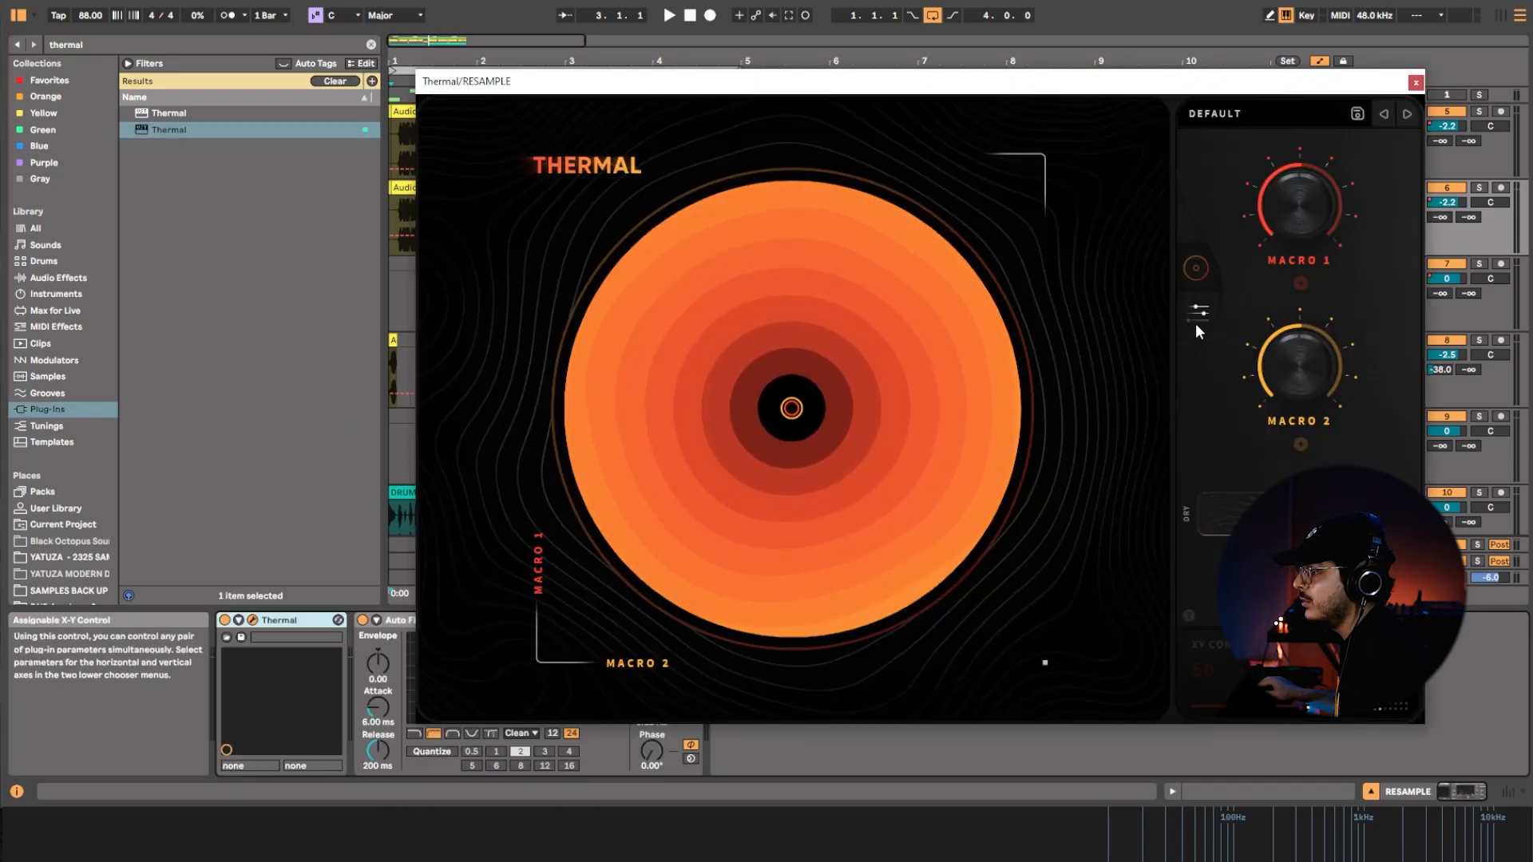
Audition Thermal's vocal presets from Unearthed Breath through Ultra Shift during playback.
{"action": "left_click", "coordinate": [1197, 316]}
{"action": "left_click", "coordinate": [1191, 268]}
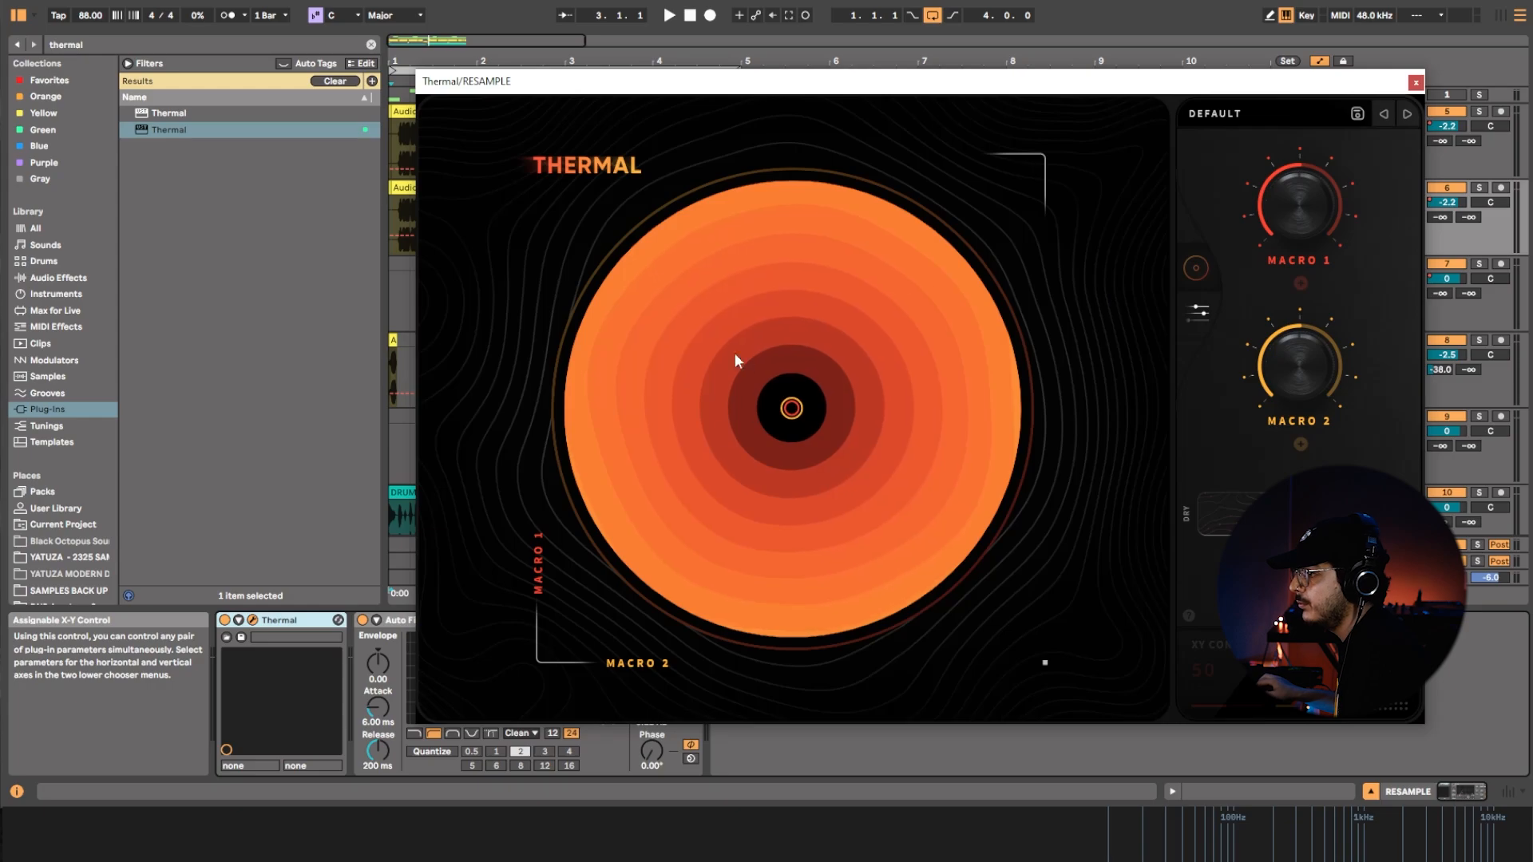
{"action": "left_click", "coordinate": [1212, 127]}
{"action": "left_click", "coordinate": [656, 358]}
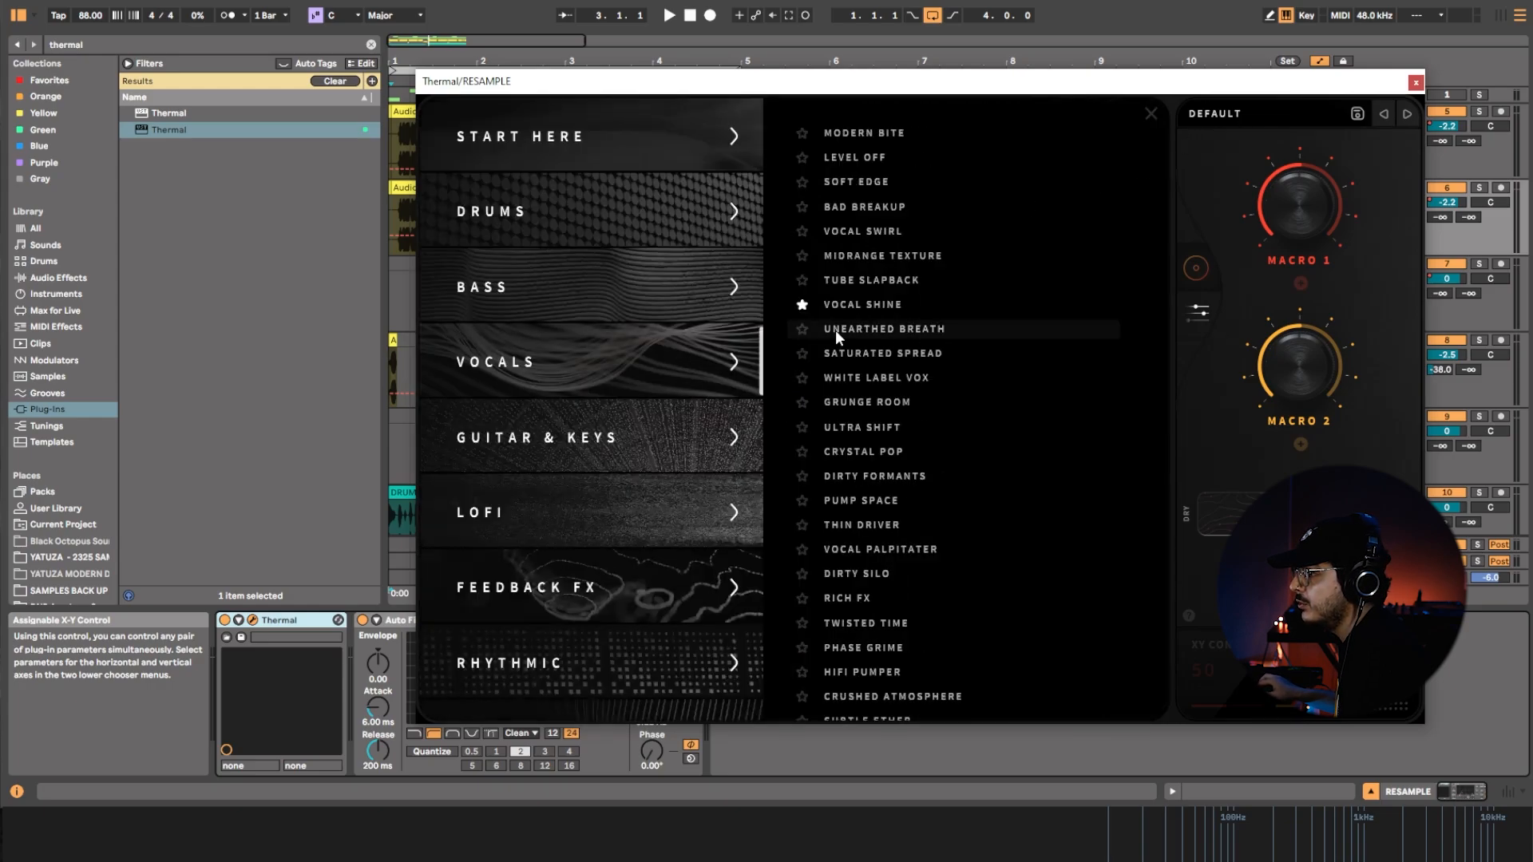
{"action": "left_click", "coordinate": [835, 329]}
{"action": "left_click", "coordinate": [1406, 113]}
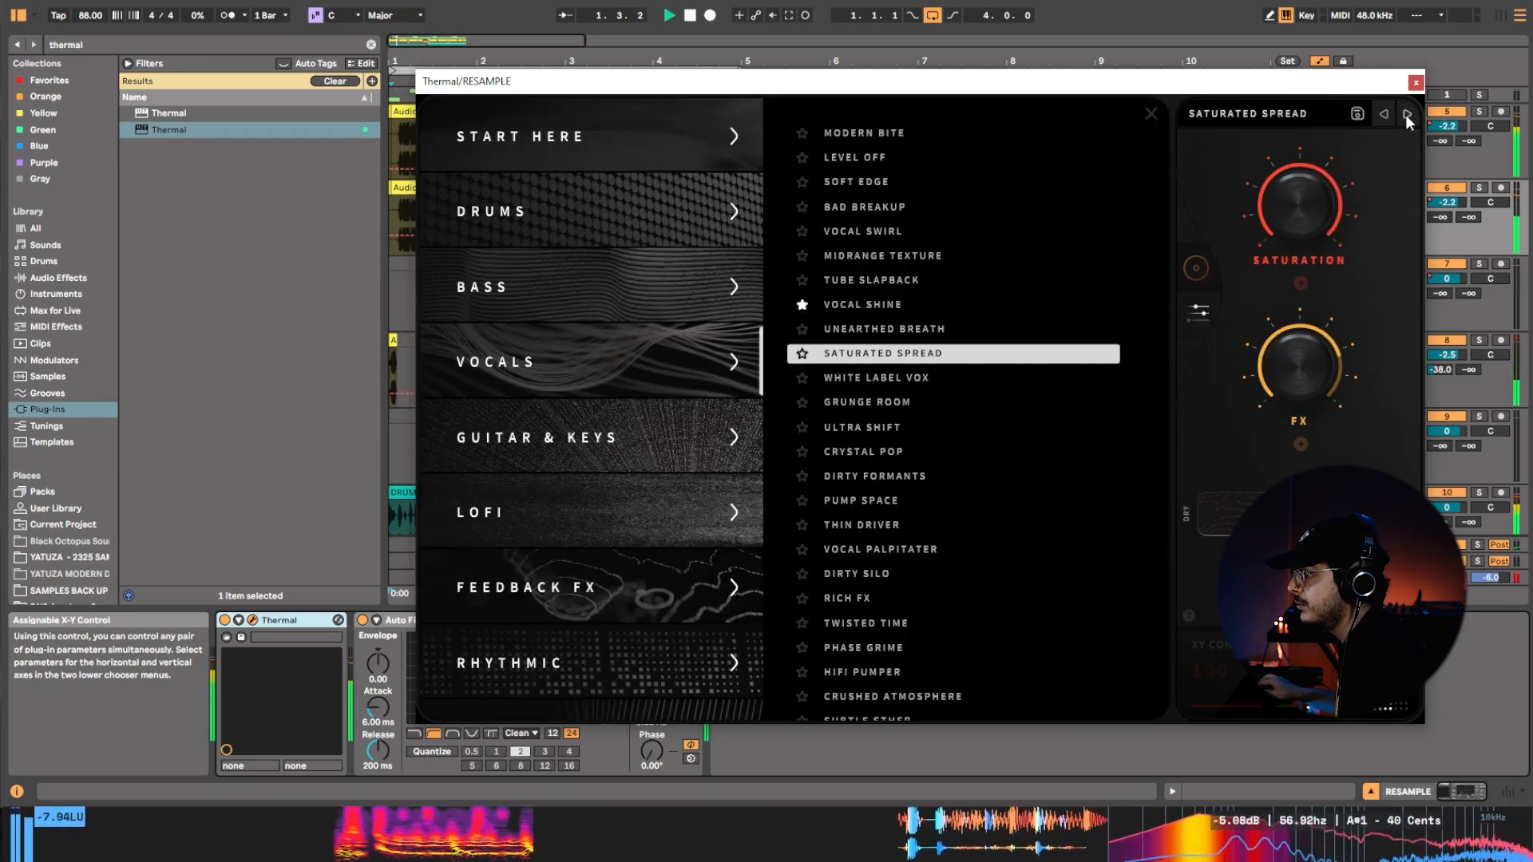
{"action": "left_click", "coordinate": [1405, 114]}
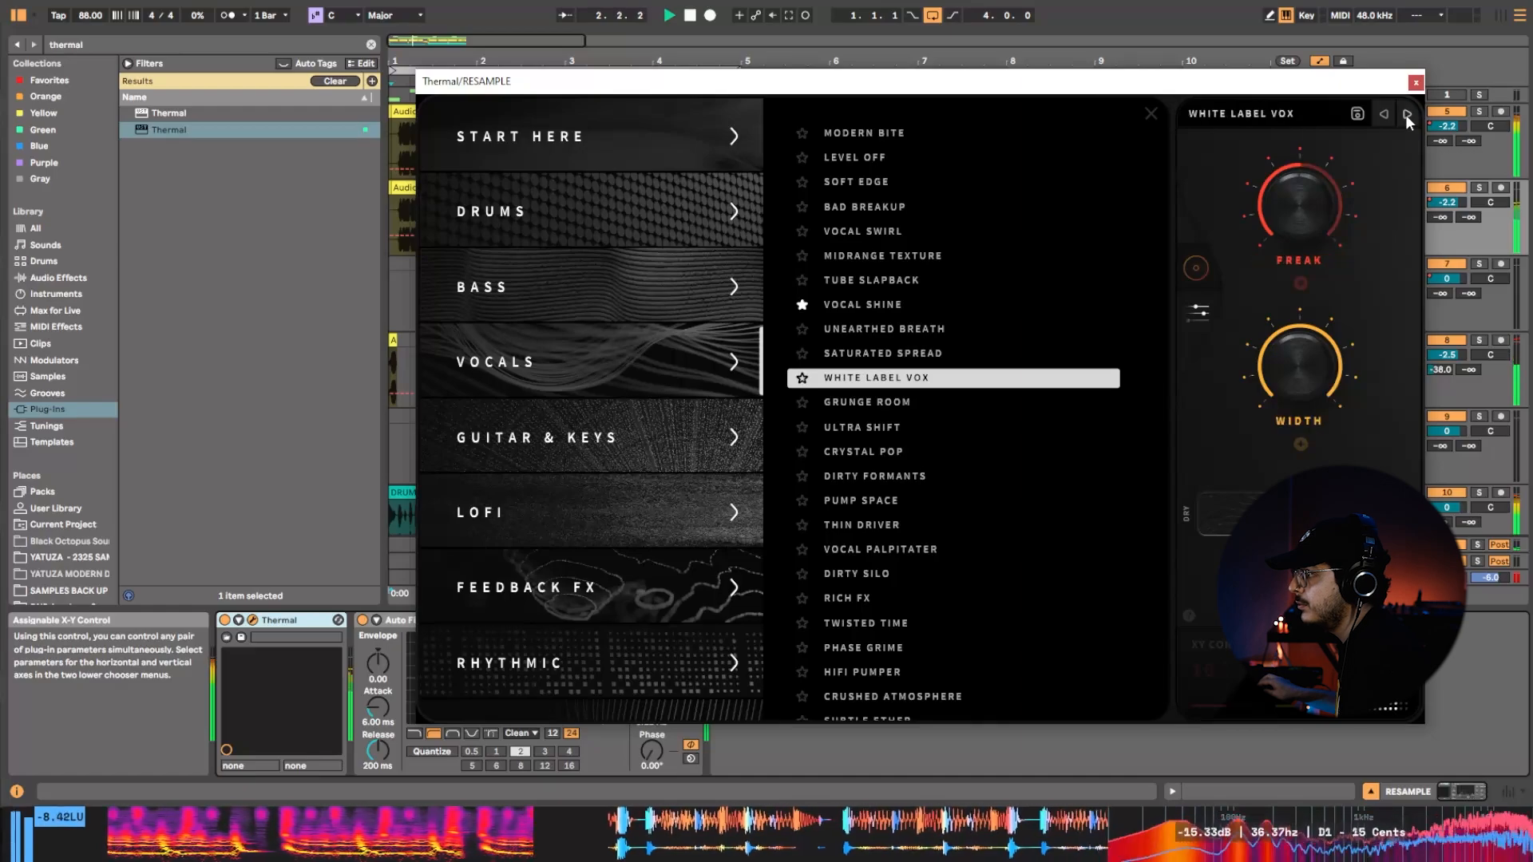
{"action": "left_click", "coordinate": [1405, 113]}
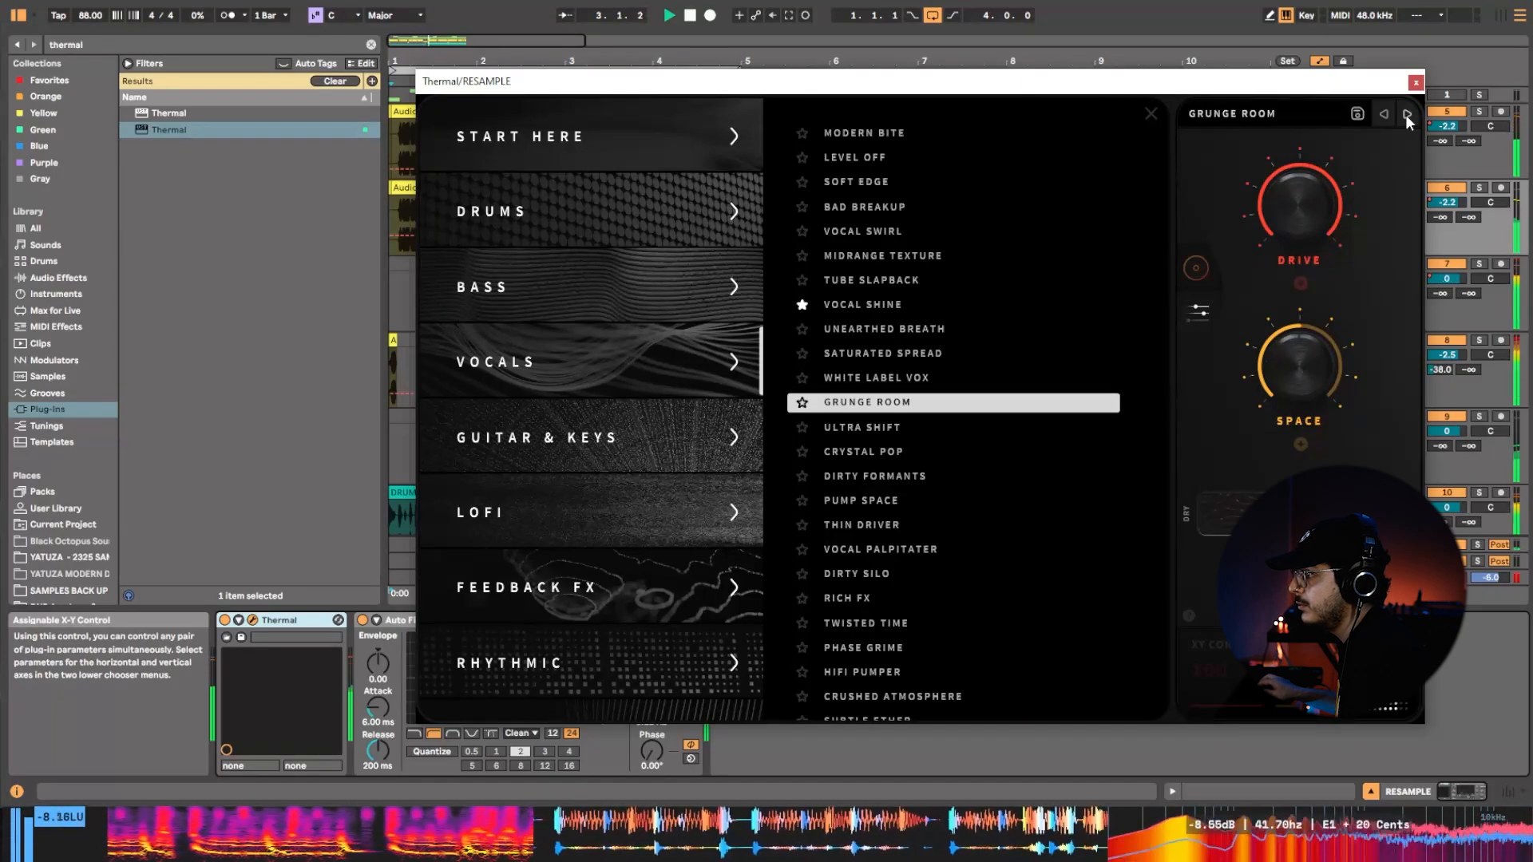
{"action": "left_click", "coordinate": [1407, 114]}
Audition Thermal's Extreme presets, including Angry Machinery, Rhythm Stomp, Crush Morph, Choppy Degrade and False Statement.
{"action": "scroll", "coordinate": [645, 591], "scroll_direction": "down", "scroll_amount": 5}
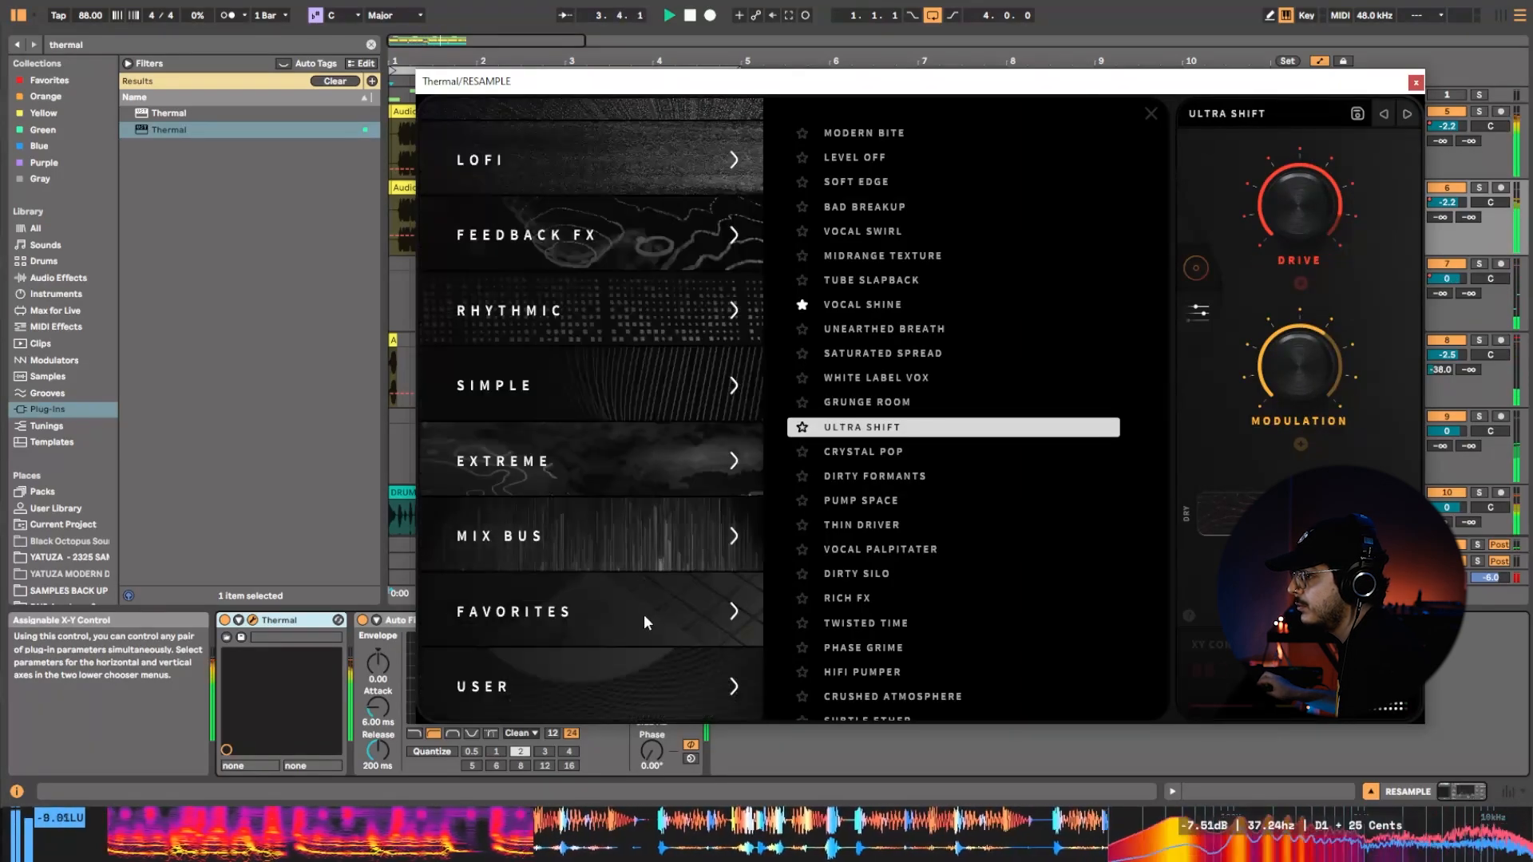
{"action": "left_click", "coordinate": [620, 471]}
{"action": "left_click", "coordinate": [968, 310]}
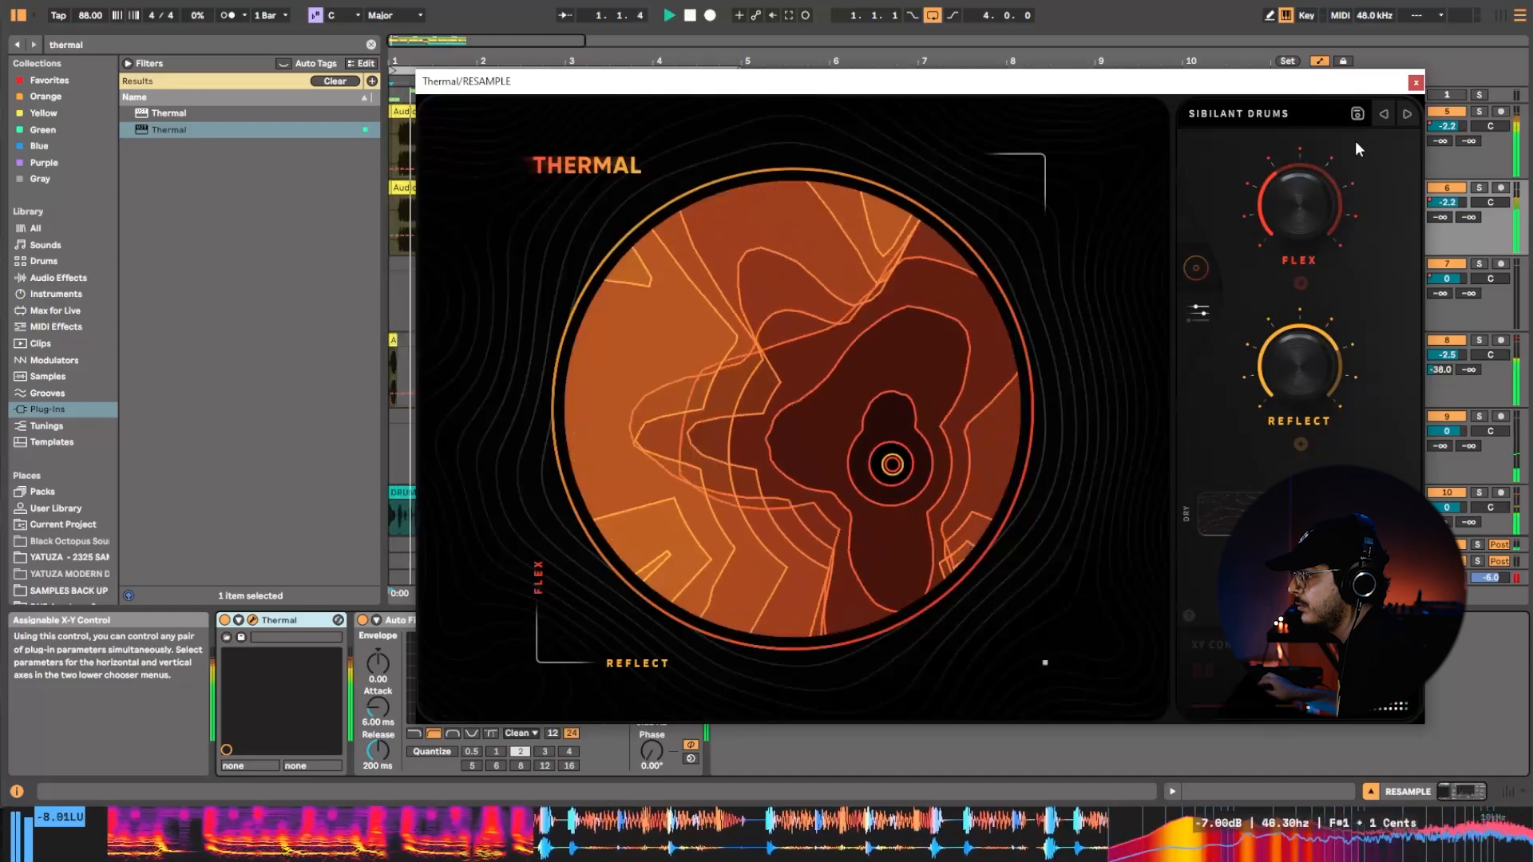
{"action": "left_click", "coordinate": [1412, 117]}
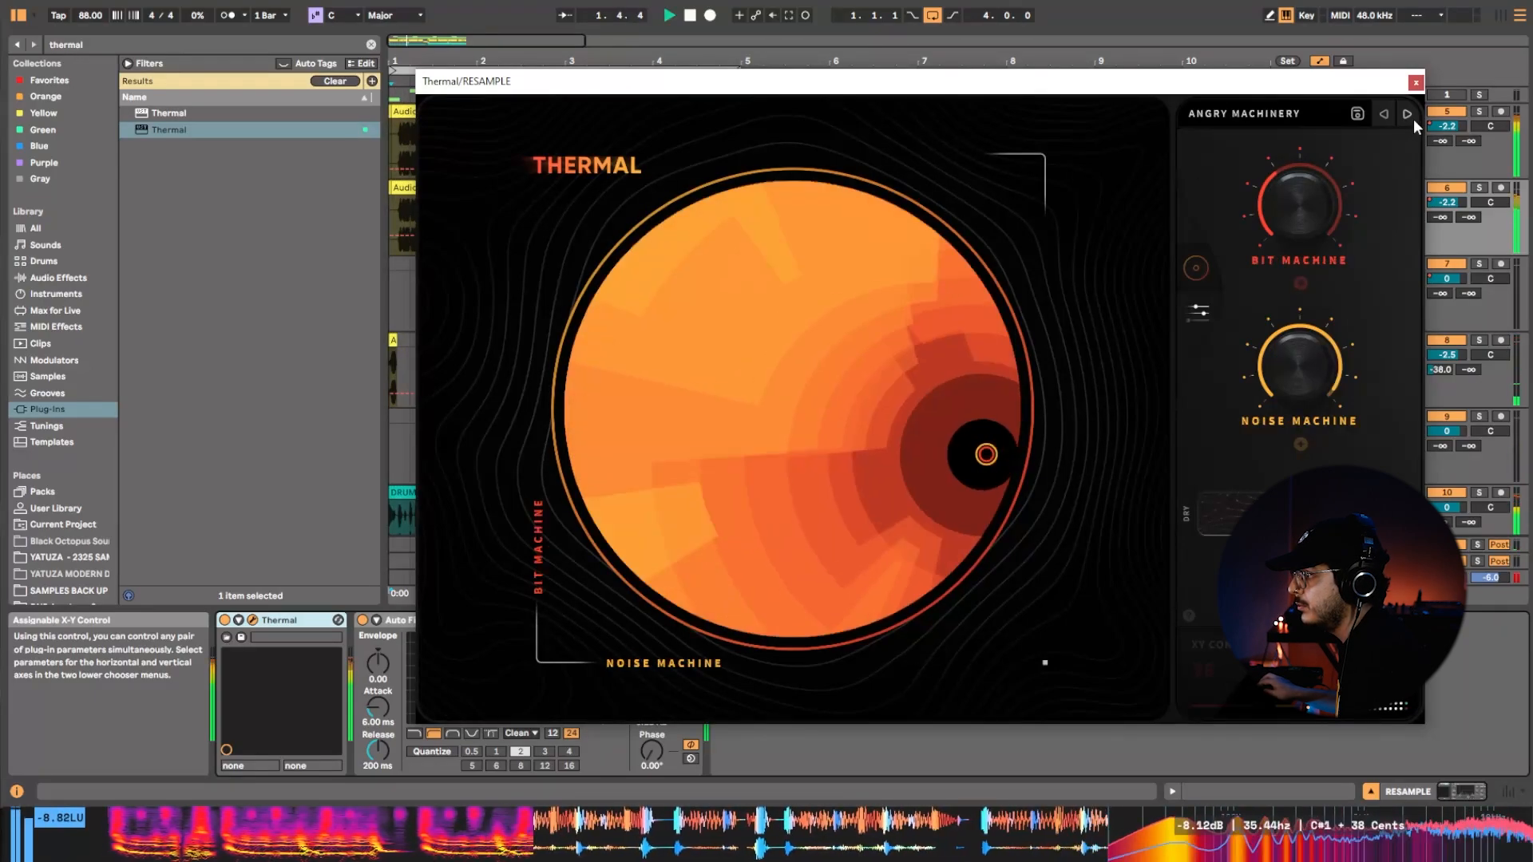
{"action": "left_click", "coordinate": [1413, 118]}
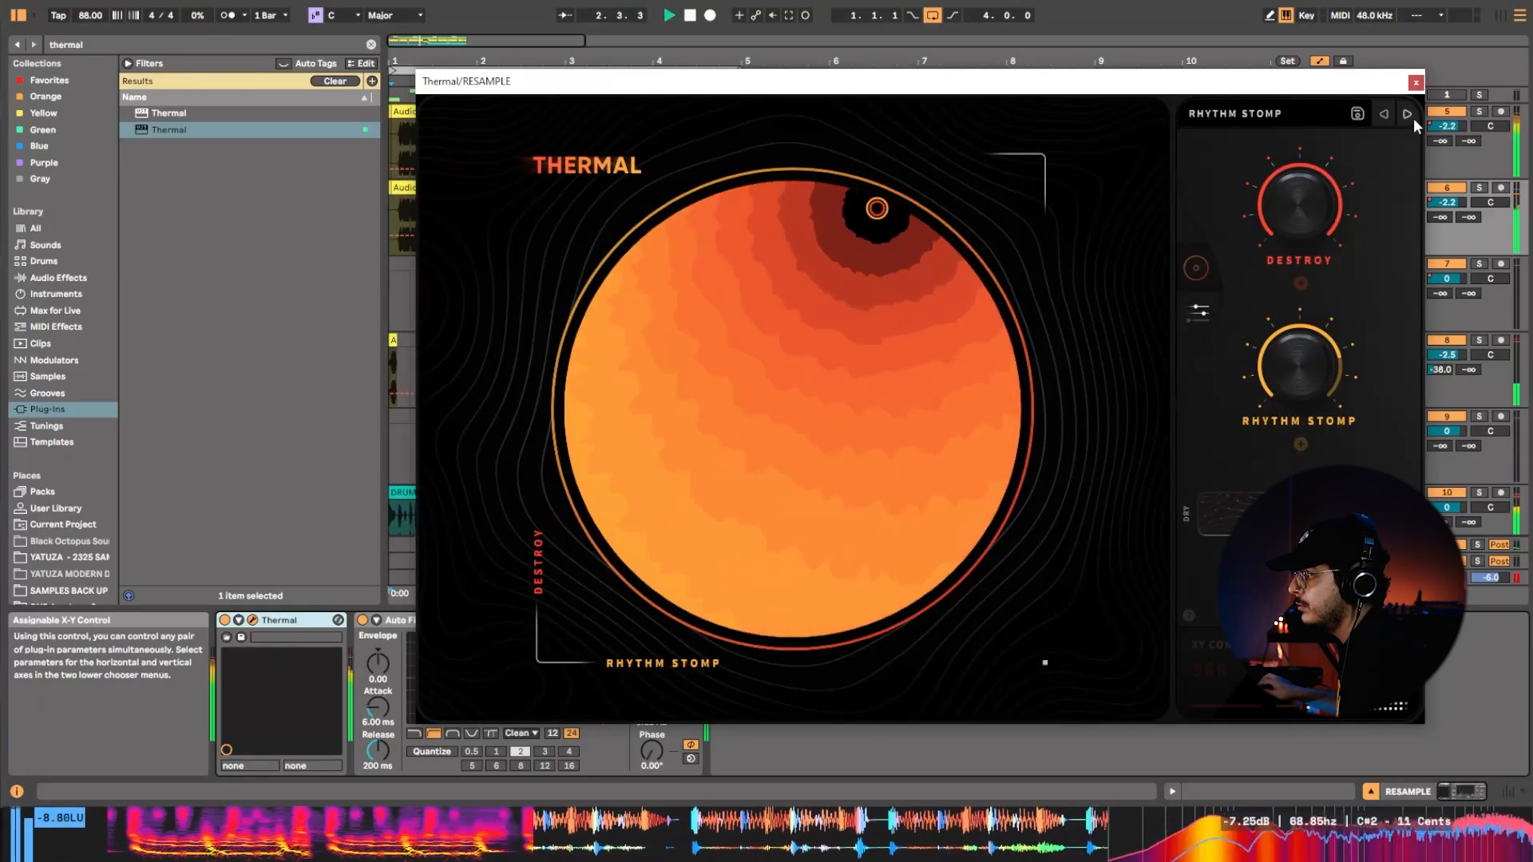
{"action": "left_click", "coordinate": [1413, 117]}
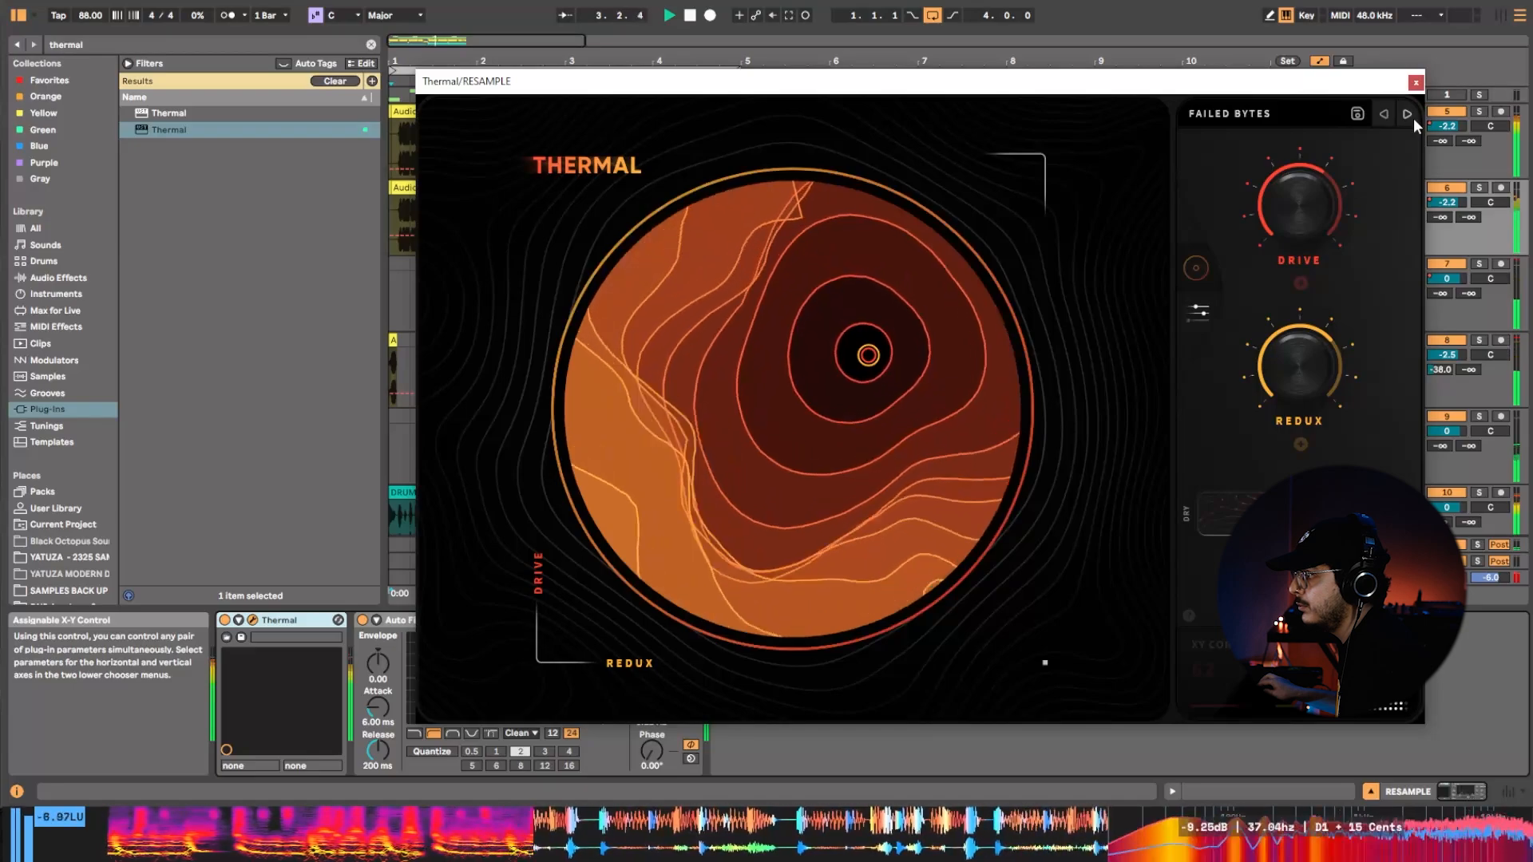
{"action": "left_click", "coordinate": [1413, 118]}
{"action": "left_click", "coordinate": [1413, 118]}
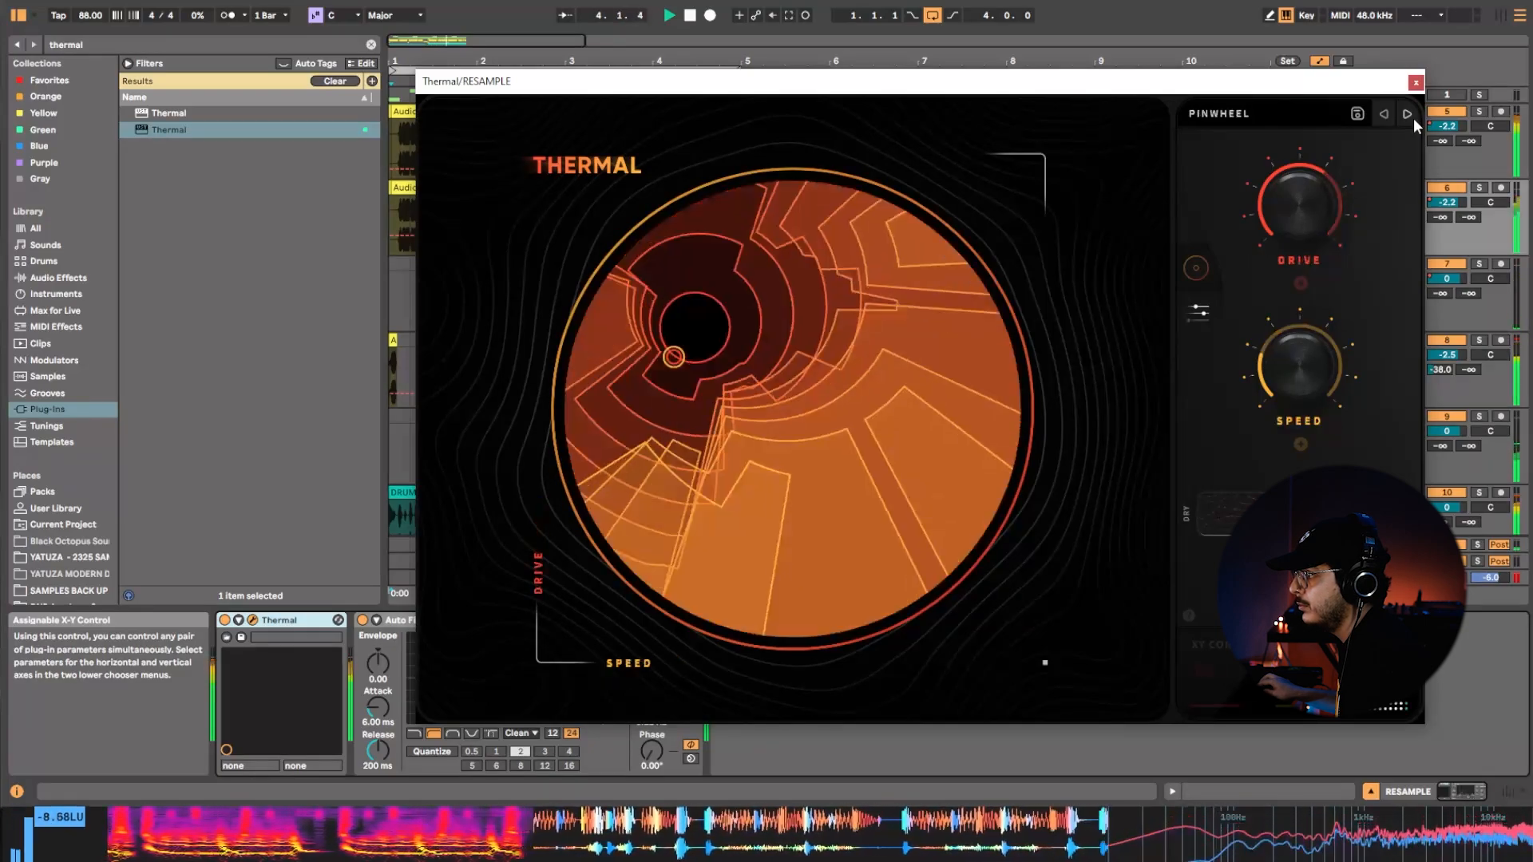
{"action": "left_click", "coordinate": [1413, 117]}
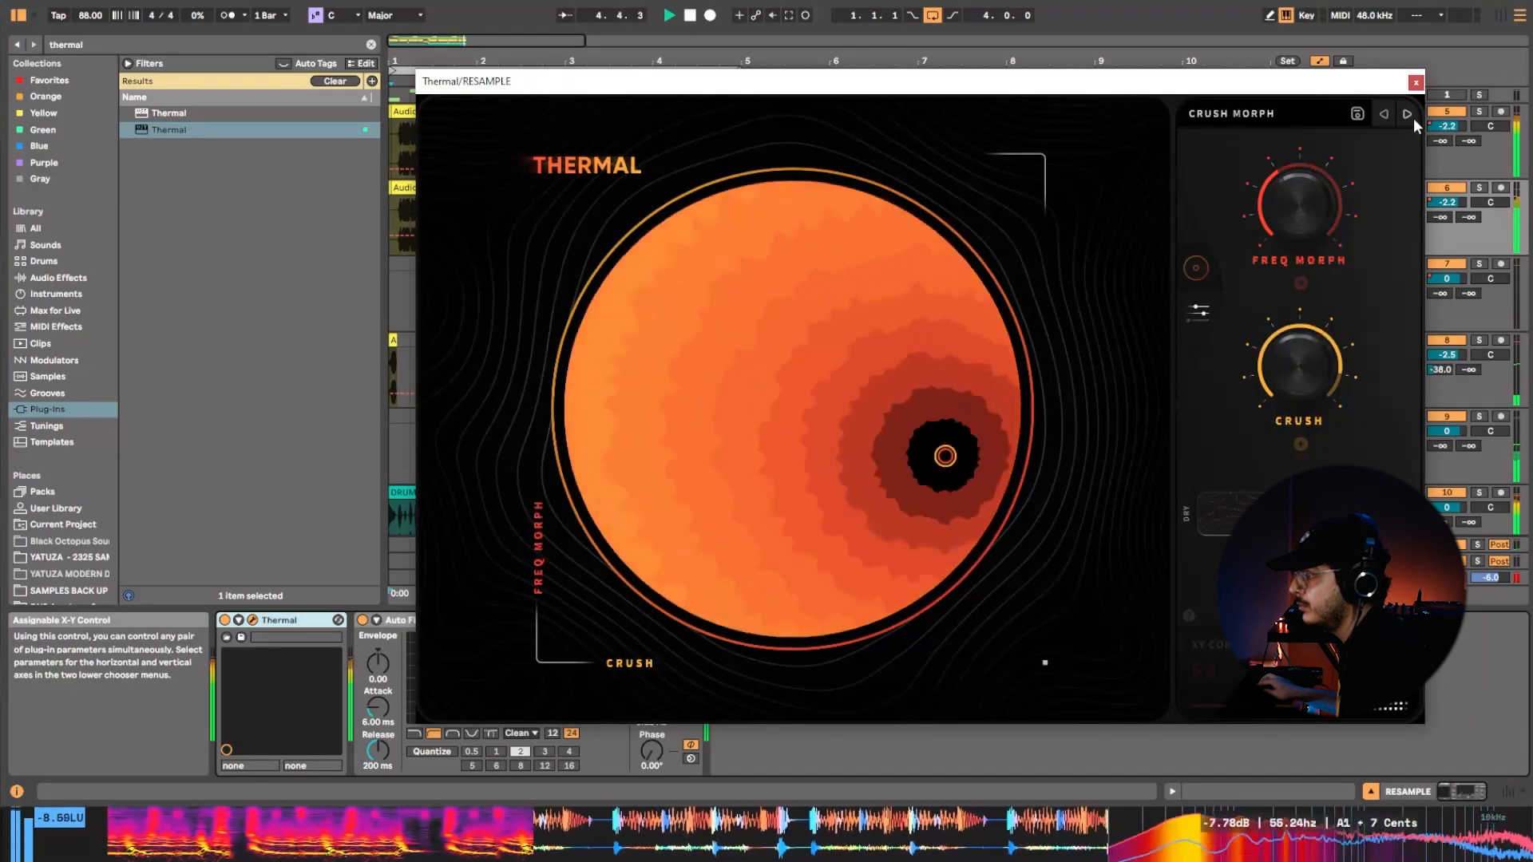
{"action": "left_click", "coordinate": [1413, 117]}
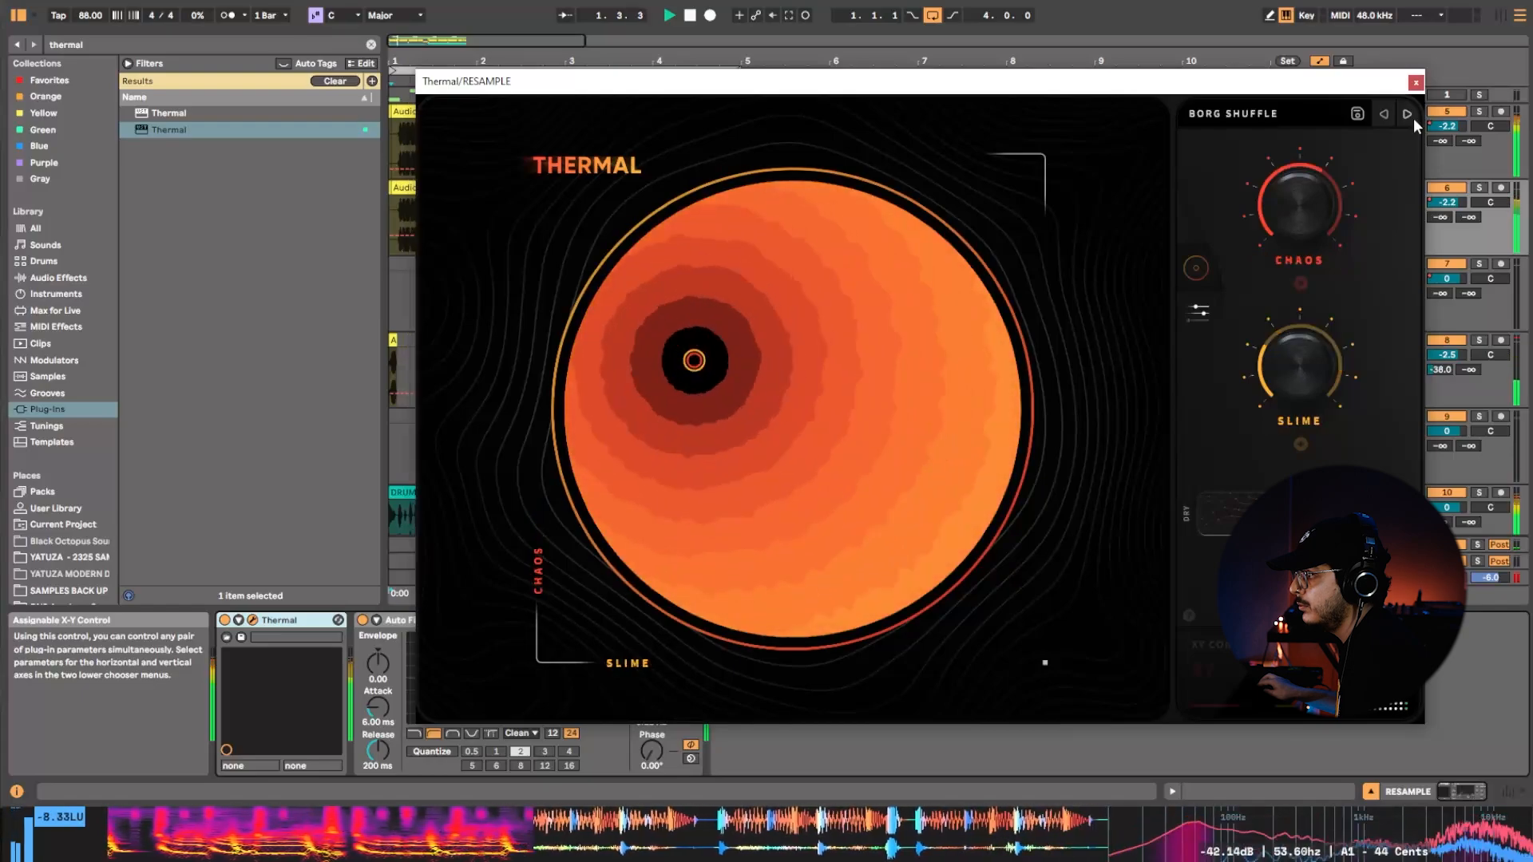
{"action": "left_click", "coordinate": [1413, 117]}
{"action": "left_click", "coordinate": [1409, 114]}
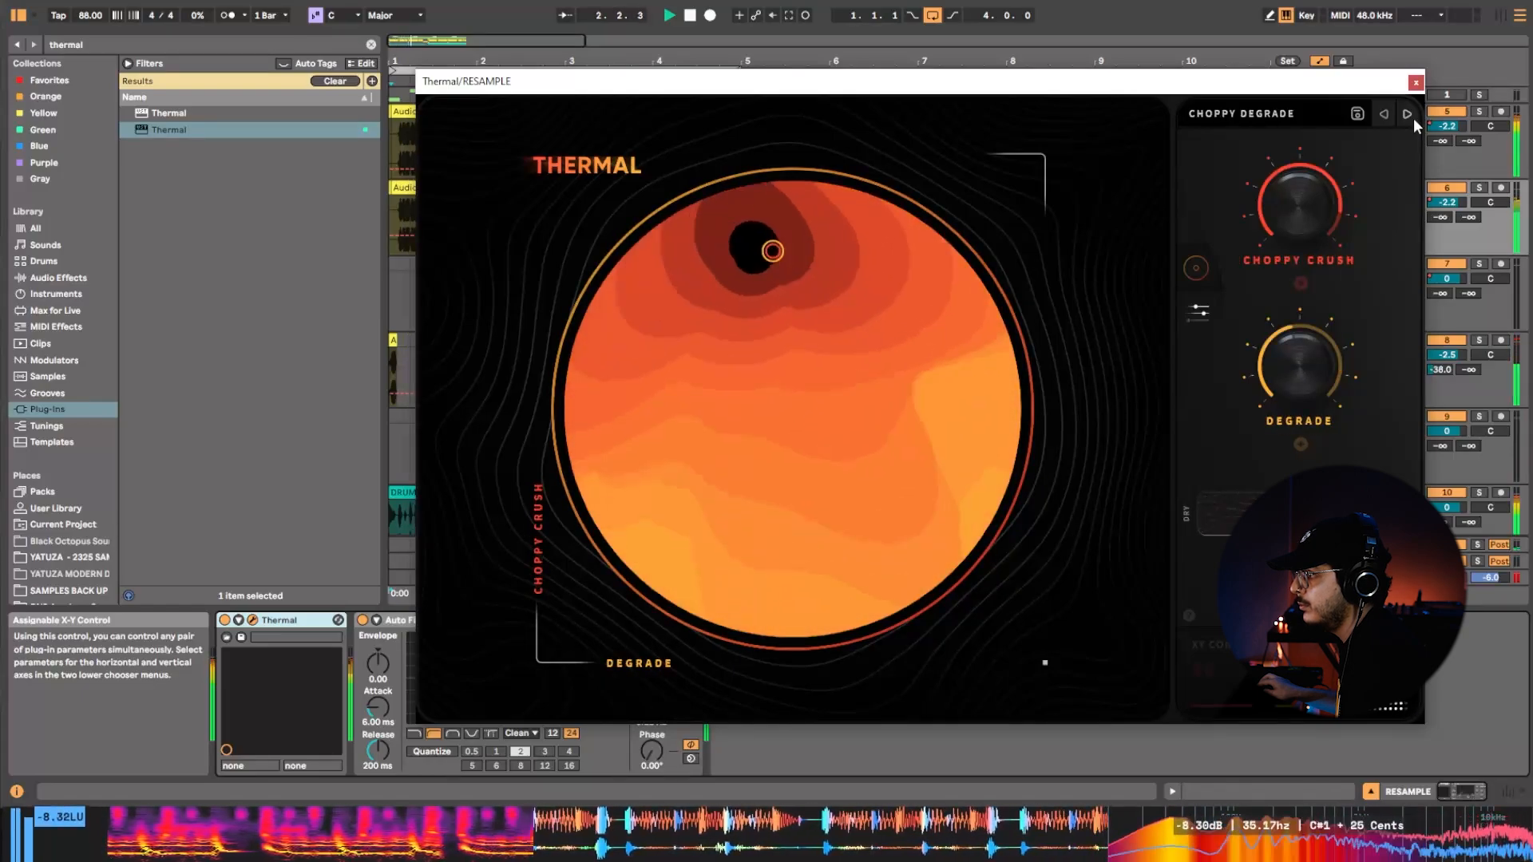
{"action": "left_click", "coordinate": [1407, 116]}
{"action": "left_click", "coordinate": [1407, 116]}
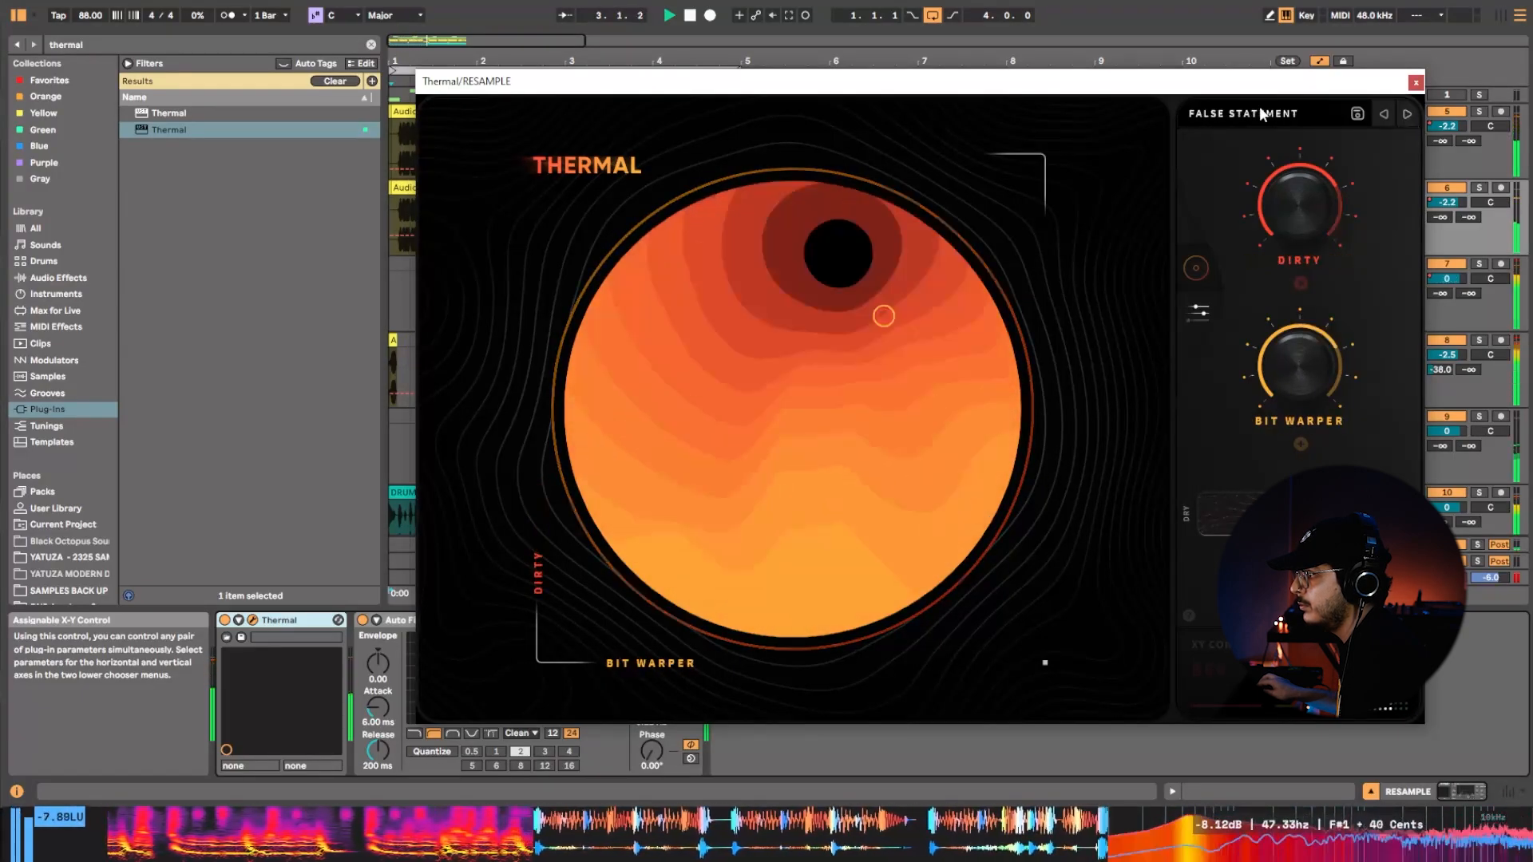
Load Thermal's Mix Heat preset from the Mix Bus category and show the detailed controls of stage 2.
{"action": "left_click", "coordinate": [1230, 113]}
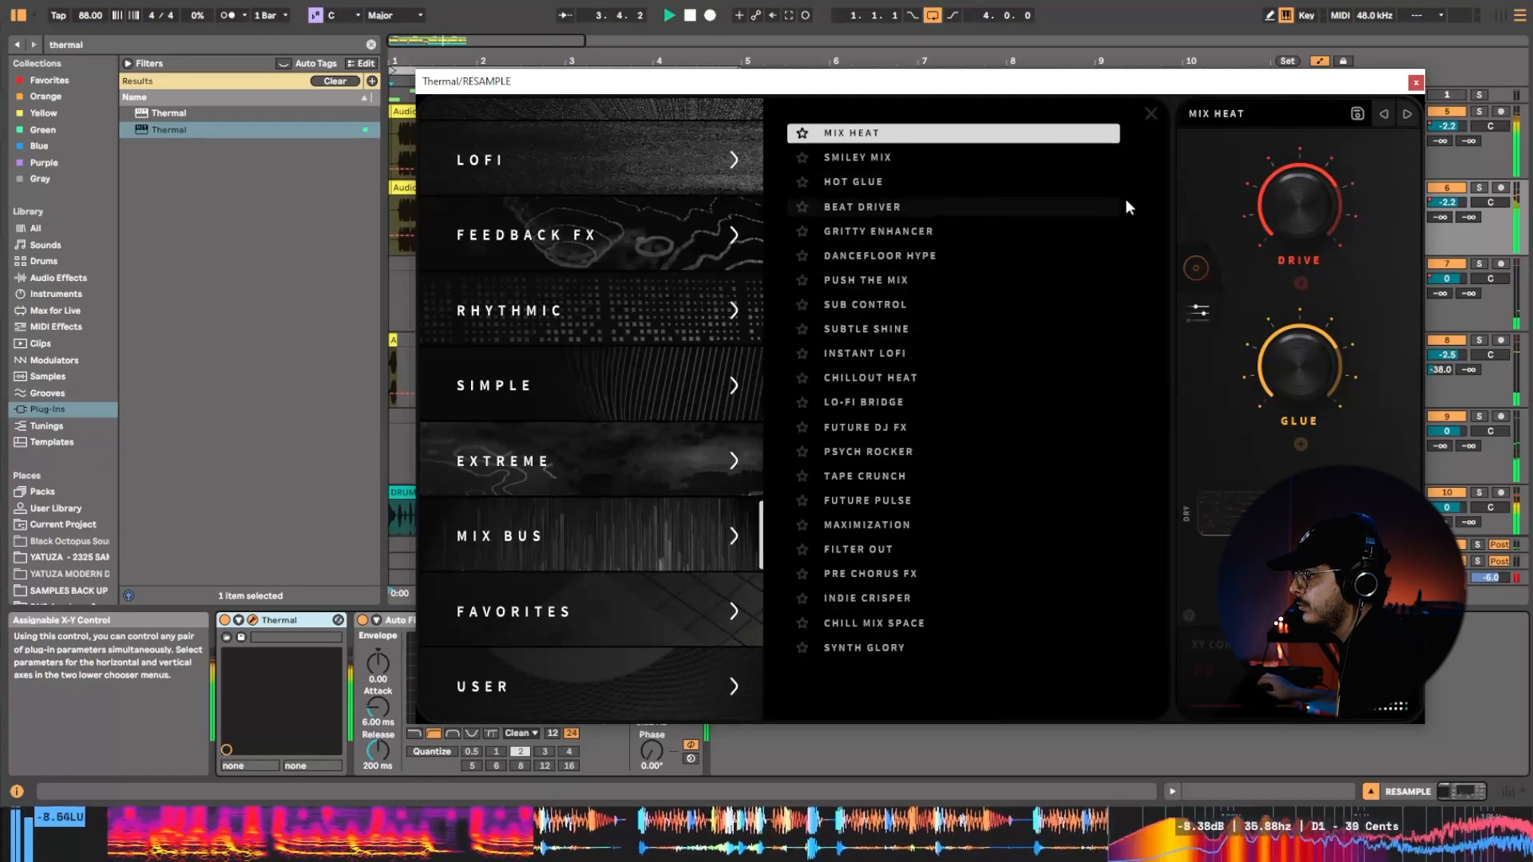
{"action": "left_click", "coordinate": [1206, 311]}
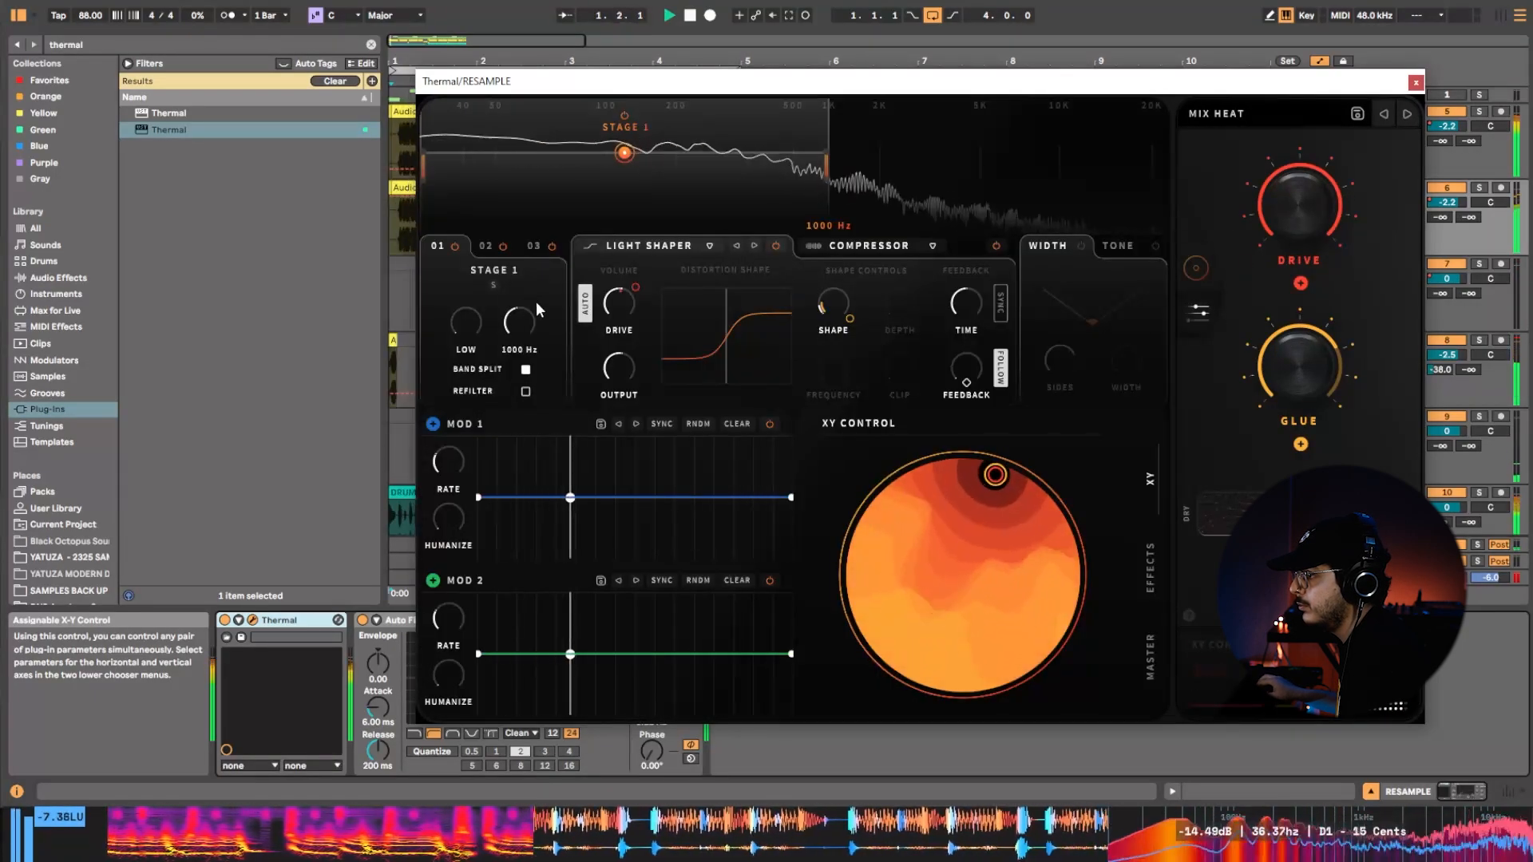
{"action": "left_click", "coordinate": [487, 246]}
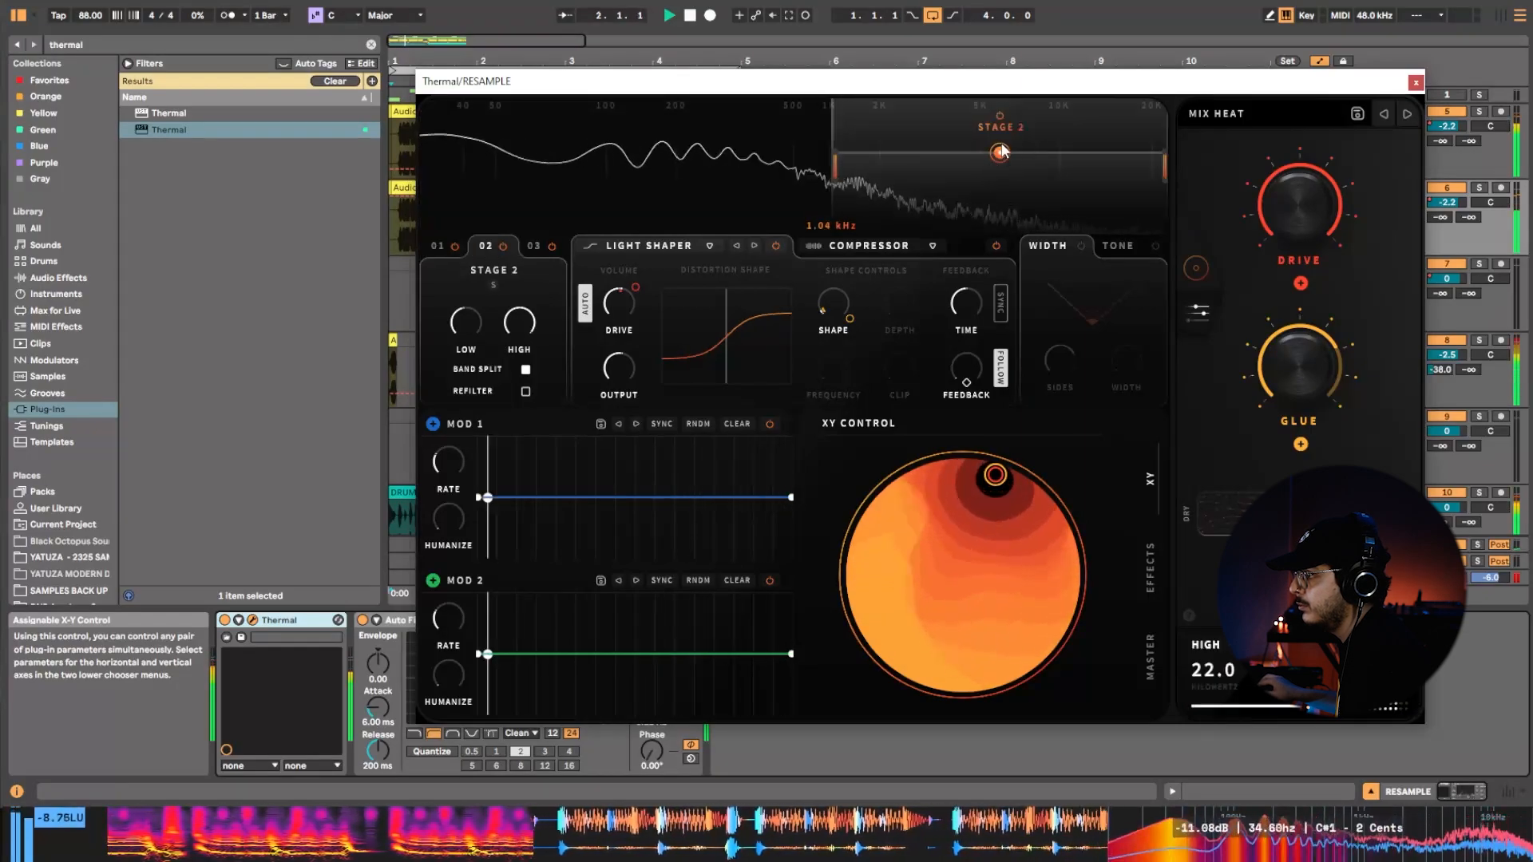
Adjust Thermal's stage 2 with 6.0 dB gain, 10.5 dB drive, a higher distortion shape amount and a low band limit of 441 Hz.
{"action": "left_click_drag", "start_coordinate": [1004, 150], "coordinate": [1005, 145]}
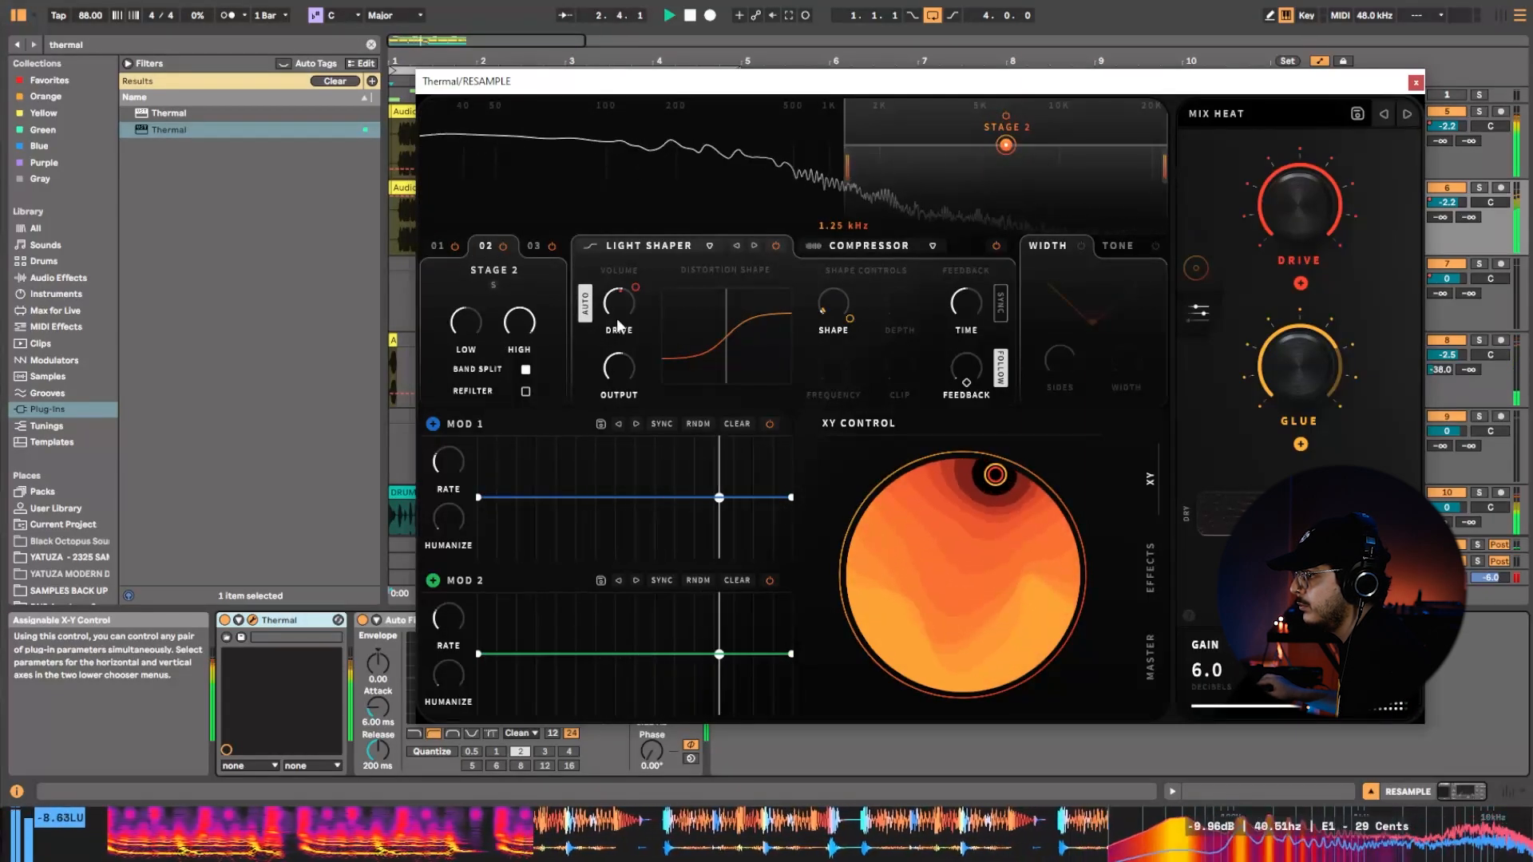
{"action": "left_click_drag", "start_coordinate": [617, 317], "coordinate": [638, 290]}
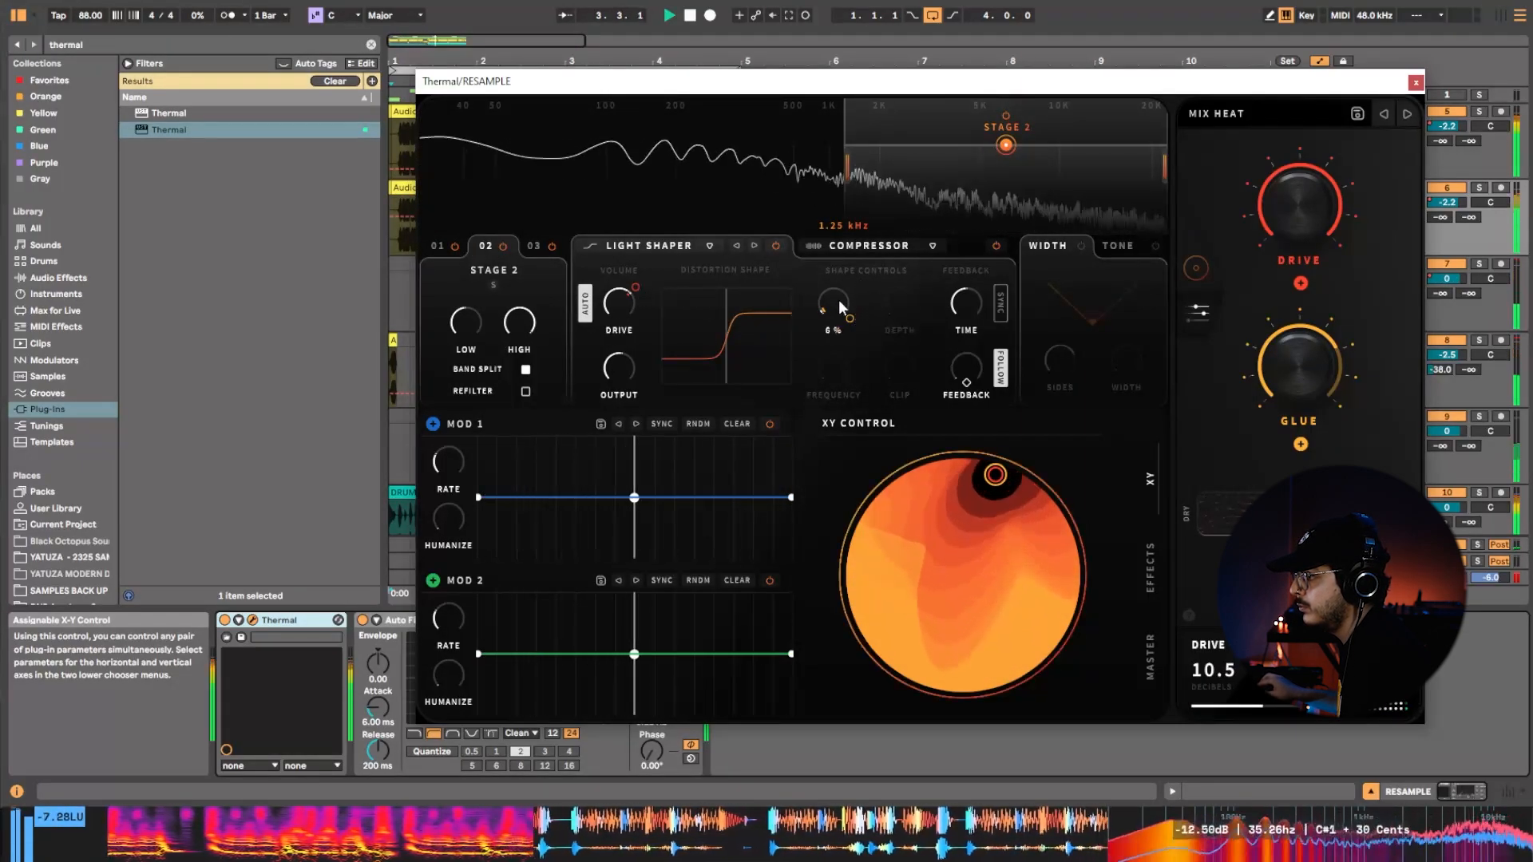
{"action": "left_click_drag", "start_coordinate": [838, 301], "coordinate": [837, 274]}
{"action": "left_click_drag", "start_coordinate": [847, 166], "coordinate": [777, 166]}
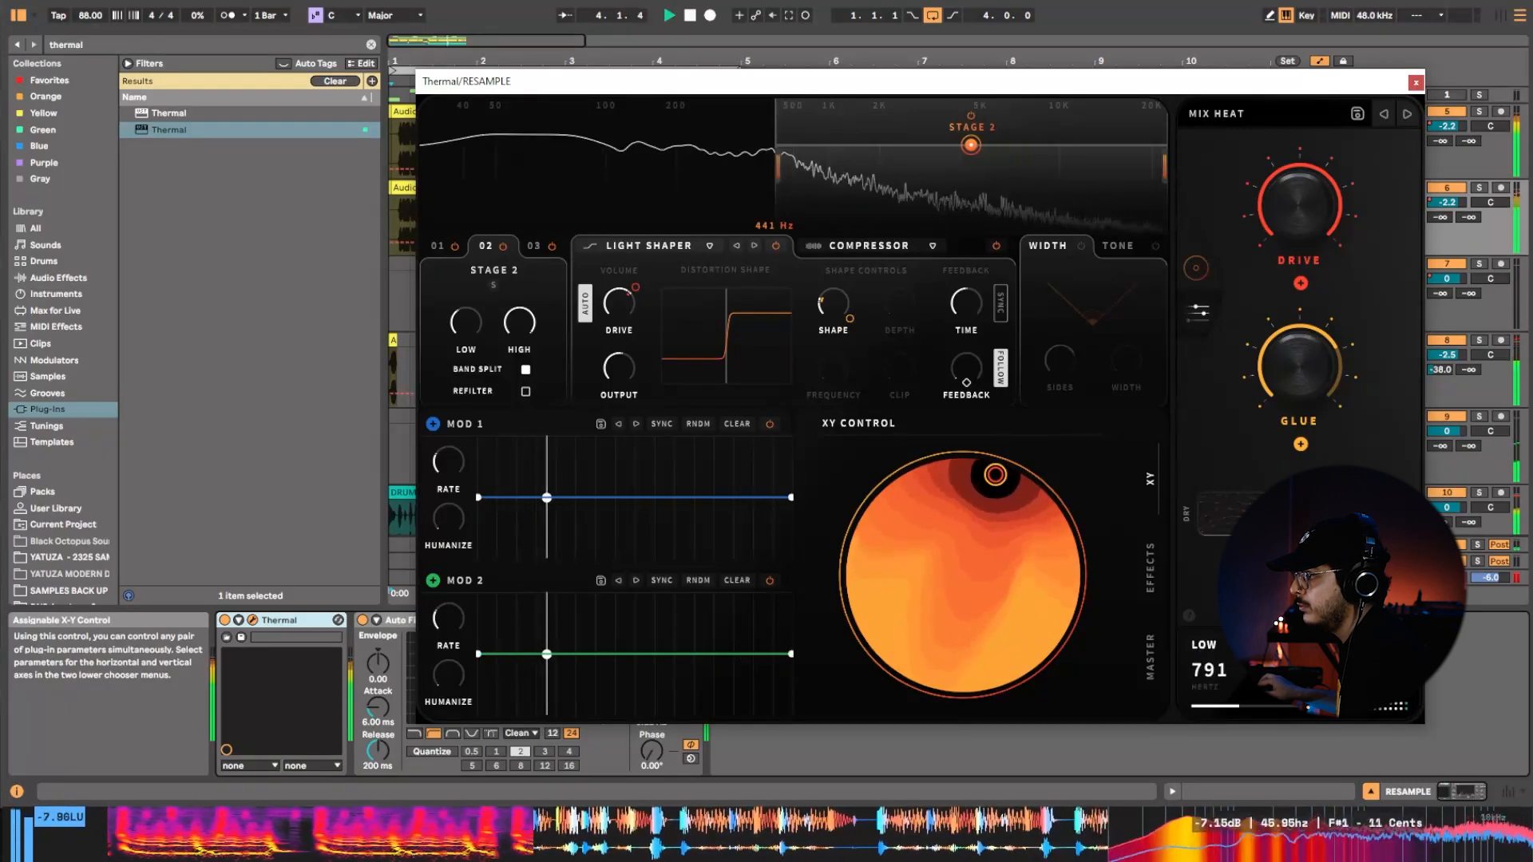
Set Thermal's stage 2 band limits to 462 Hz and 14.30 kHz and its shape macro modulation to +24.
{"action": "left_click_drag", "start_coordinate": [1164, 168], "coordinate": [1026, 168]}
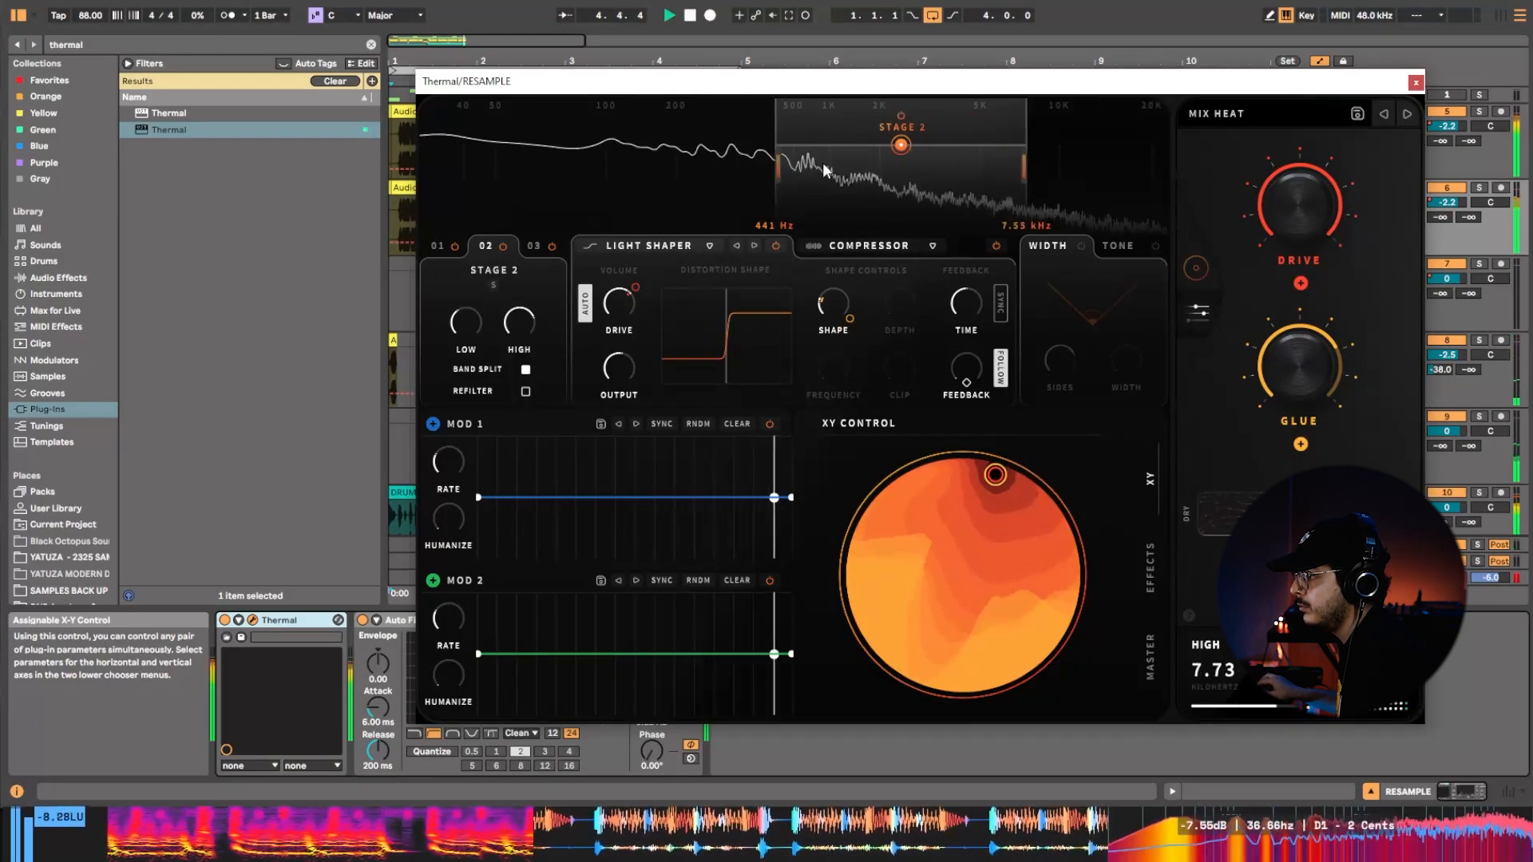
{"action": "left_click_drag", "start_coordinate": [778, 166], "coordinate": [729, 166]}
{"action": "left_click_drag", "start_coordinate": [1024, 168], "coordinate": [848, 167]}
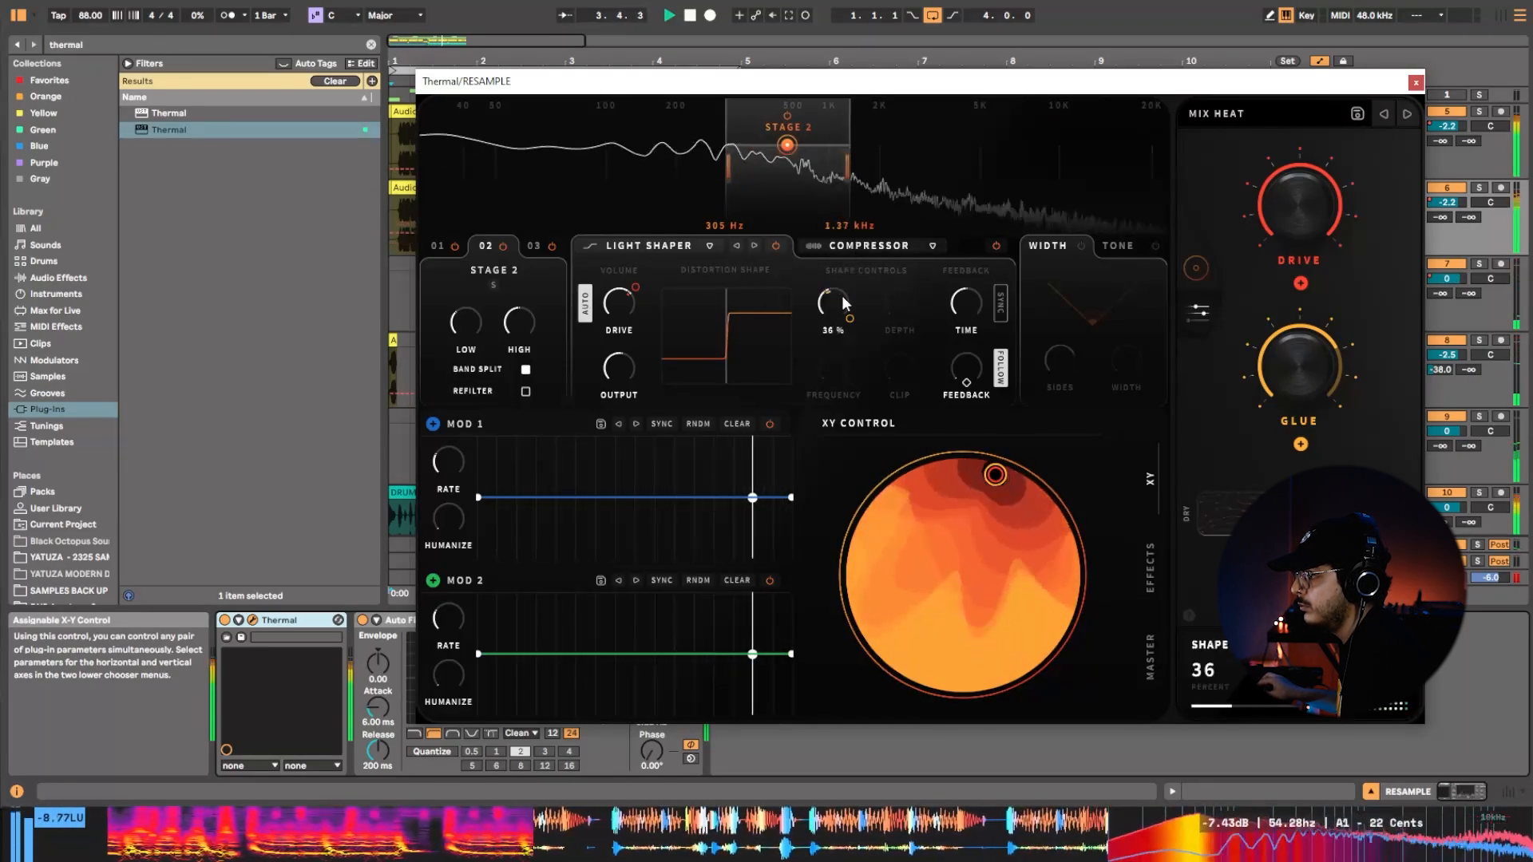
{"action": "left_click_drag", "start_coordinate": [844, 301], "coordinate": [852, 288]}
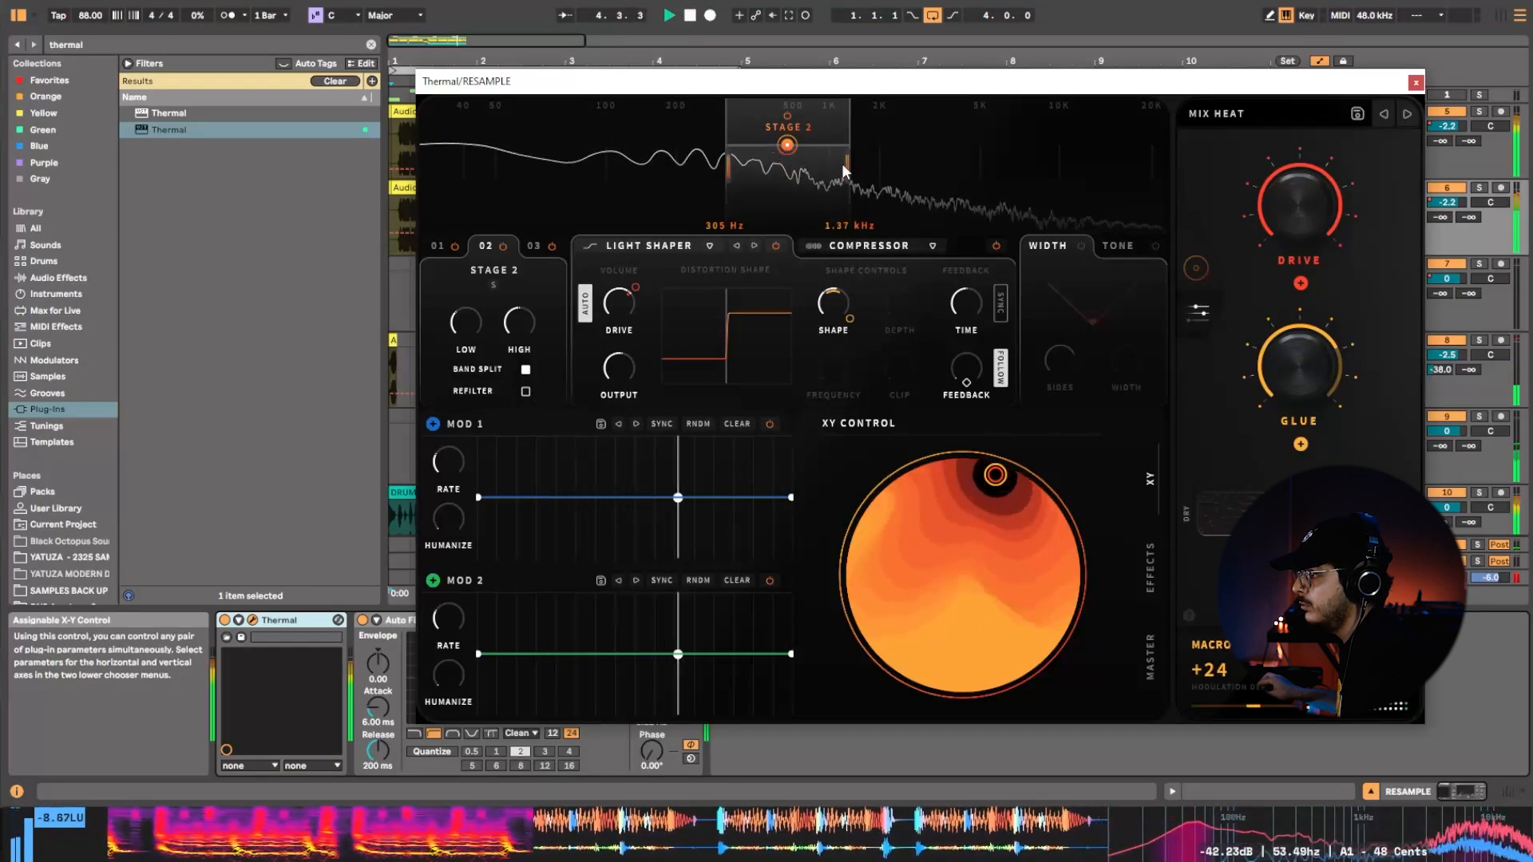
{"action": "left_click_drag", "start_coordinate": [843, 168], "coordinate": [1104, 162]}
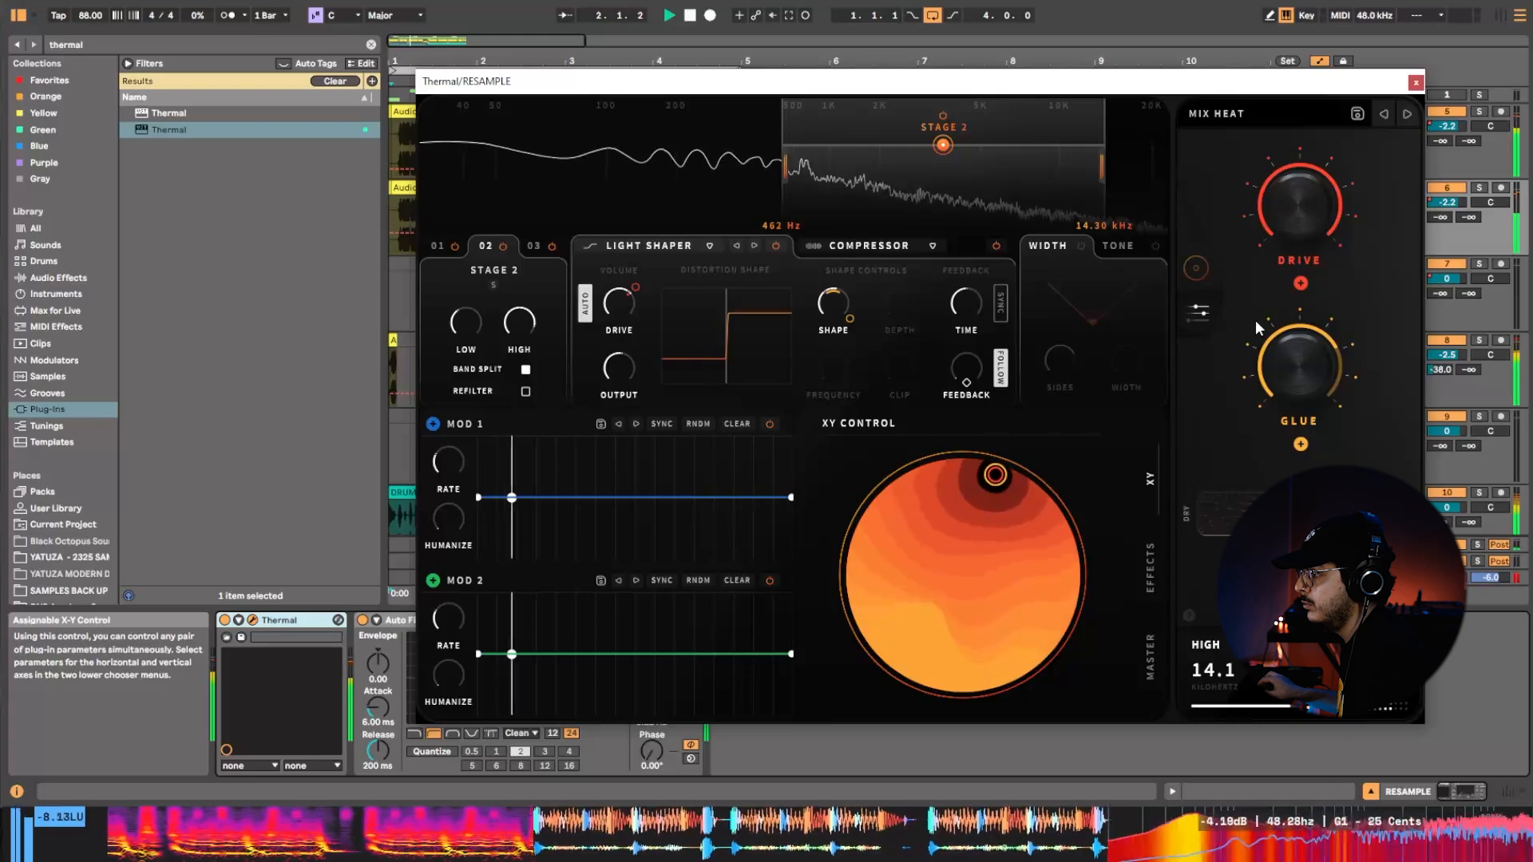
Adjust Thermal's Glue amount, close the plug-in window and replay the loop from the beginning.
{"action": "left_click_drag", "start_coordinate": [1314, 369], "coordinate": [1359, 362]}
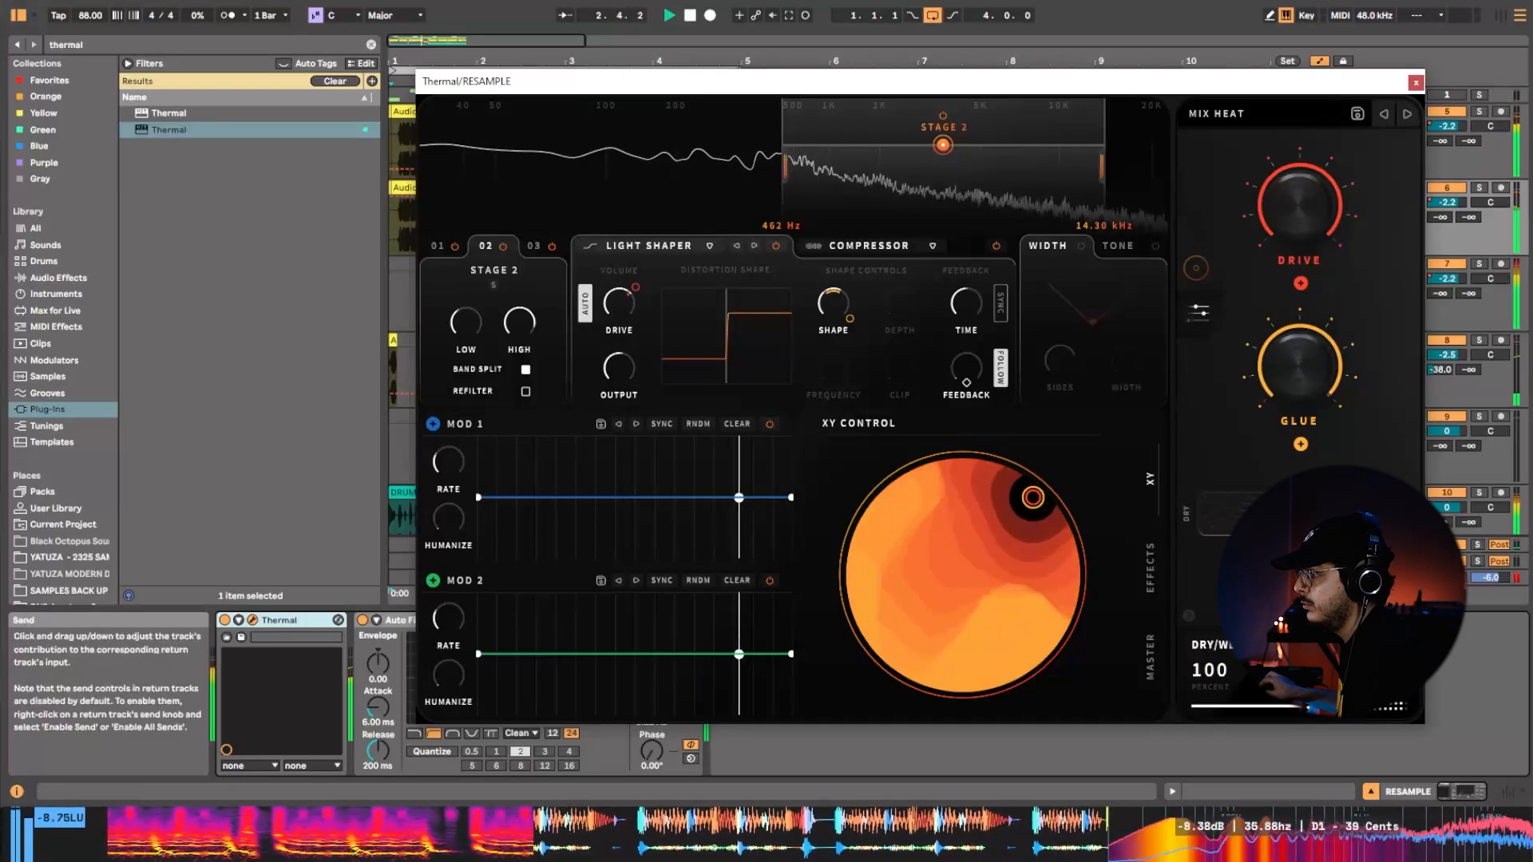
{"action": "left_click", "coordinate": [1416, 83]}
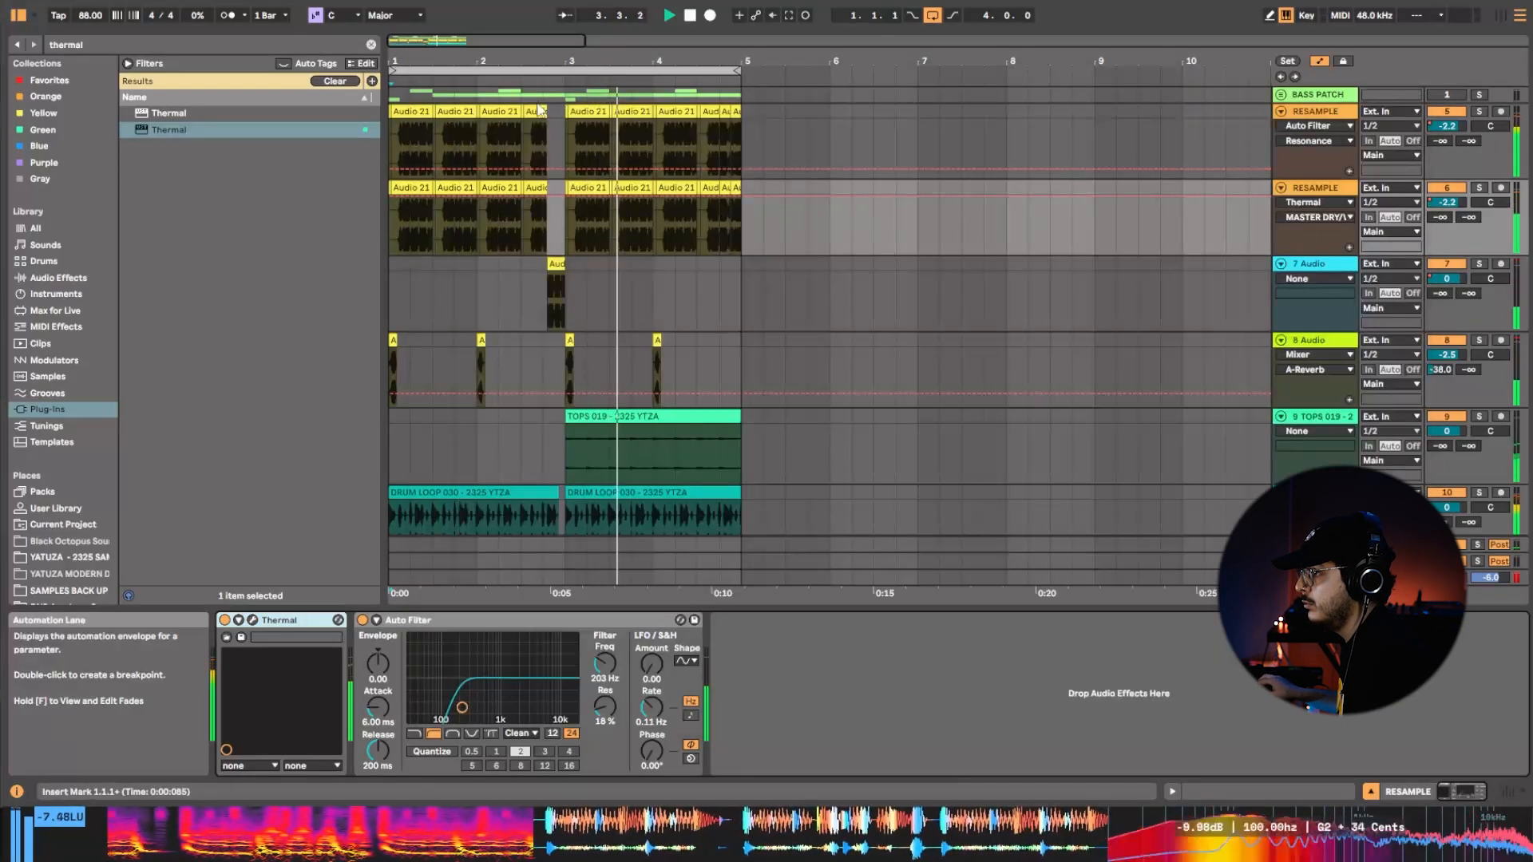
{"action": "left_click", "coordinate": [688, 71]}
{"action": "key", "text": "space"}
{"action": "key", "text": "space"}
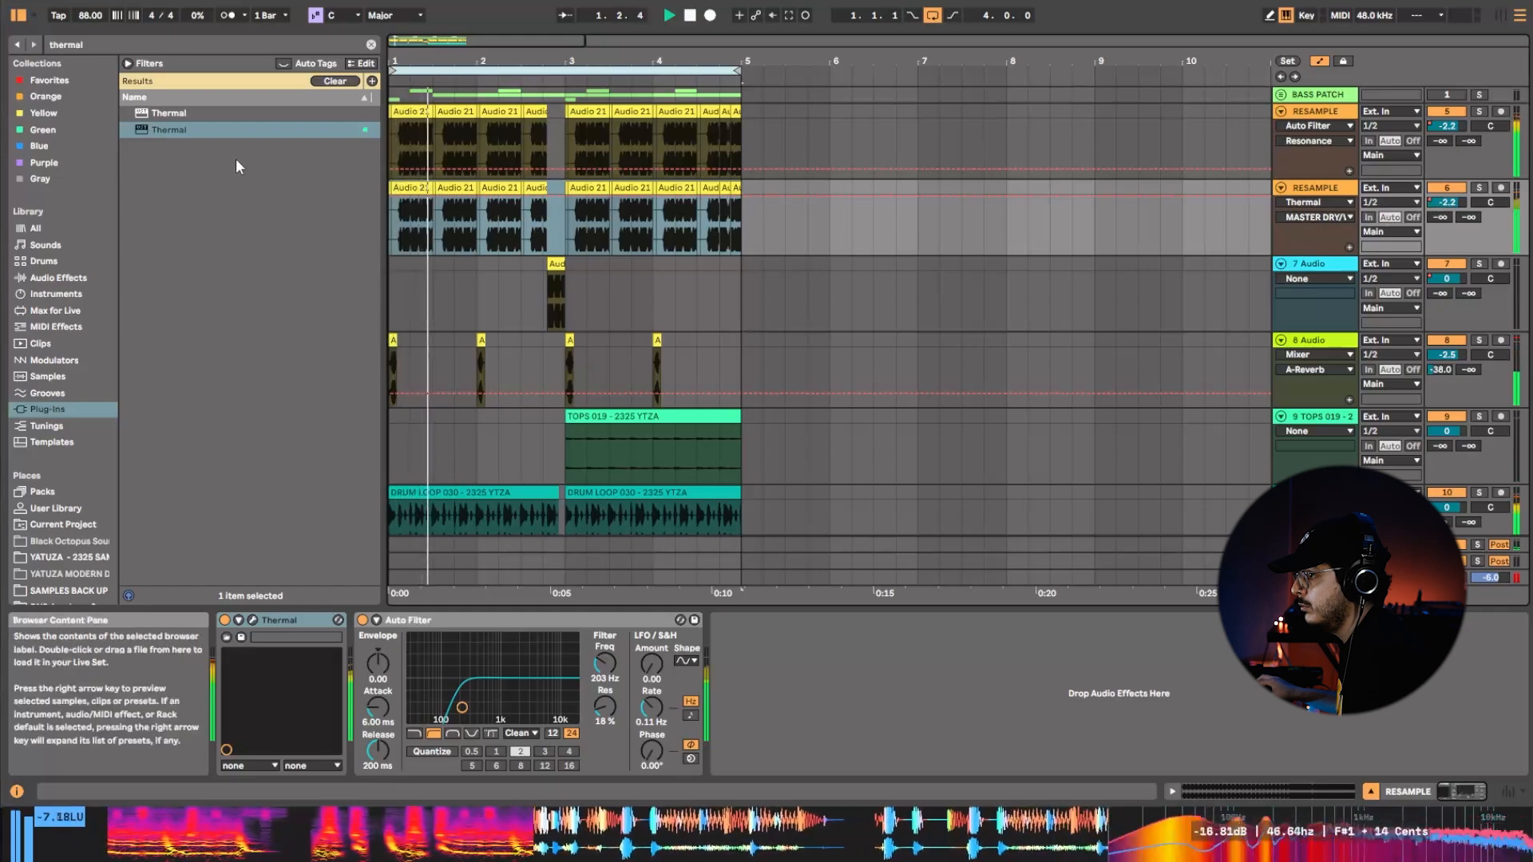
Set the high-pass Auto Filter on the second RESAMPLE track to 362 Hz with 29% resonance.
{"action": "left_click", "coordinate": [81, 279]}
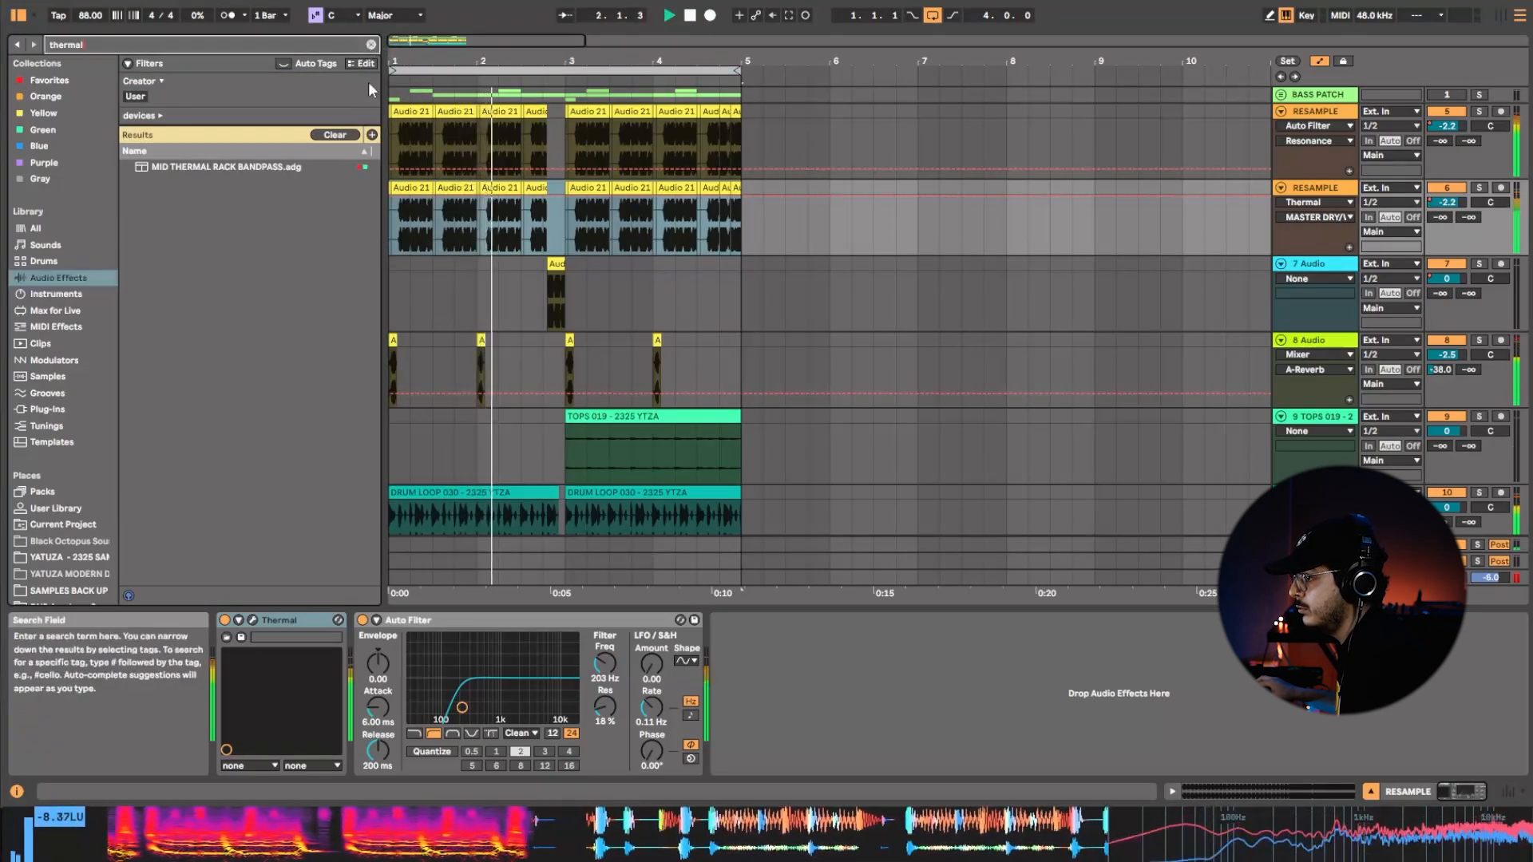
{"action": "left_click_drag", "start_coordinate": [604, 708], "coordinate": [605, 710]}
{"action": "key", "text": "space"}
{"action": "key", "text": "space"}
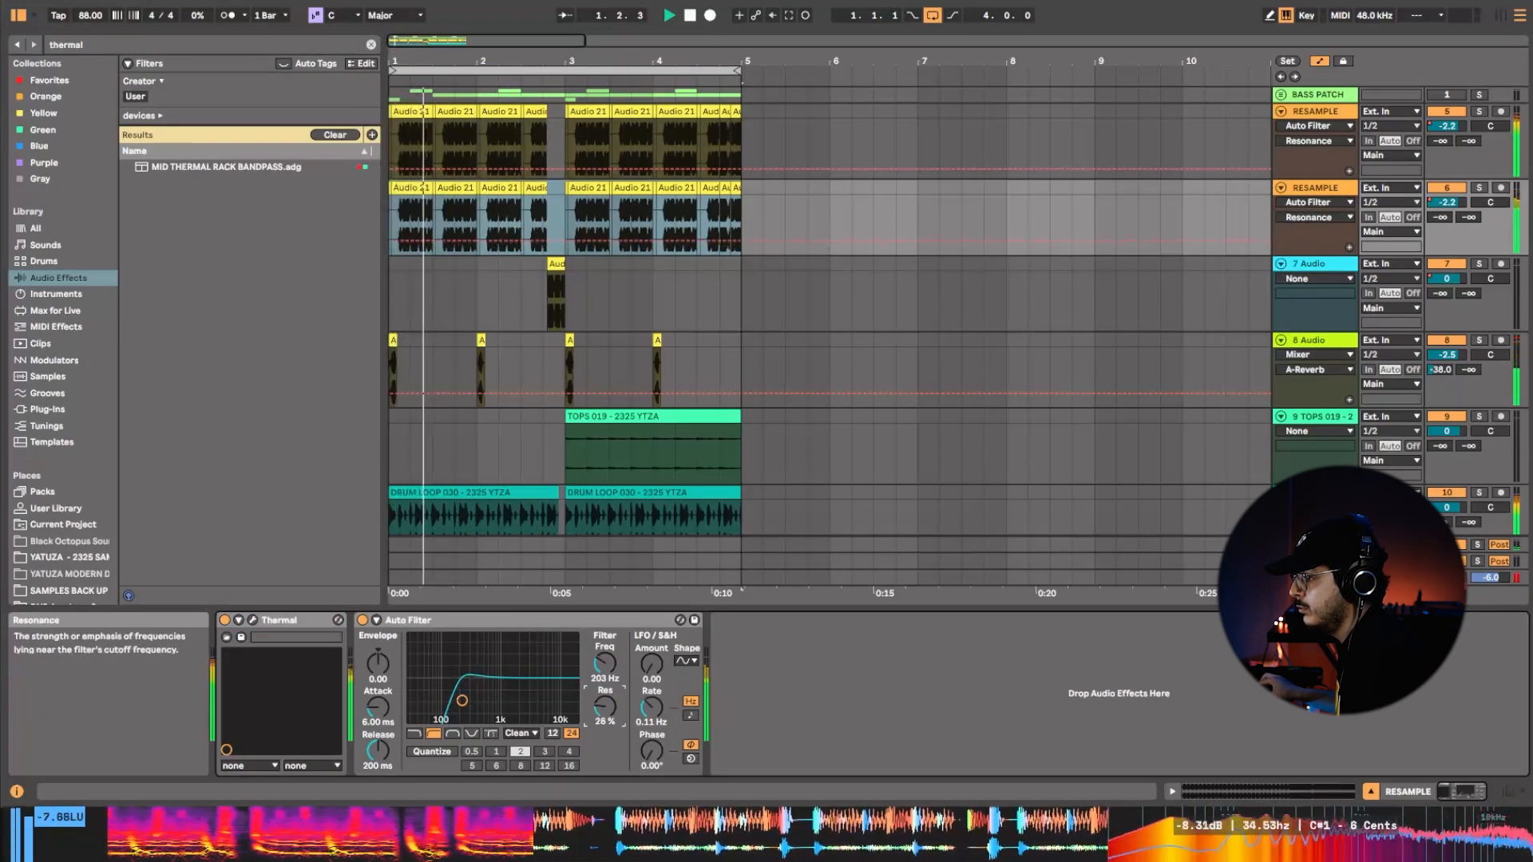
{"action": "right_click", "coordinate": [605, 664]}
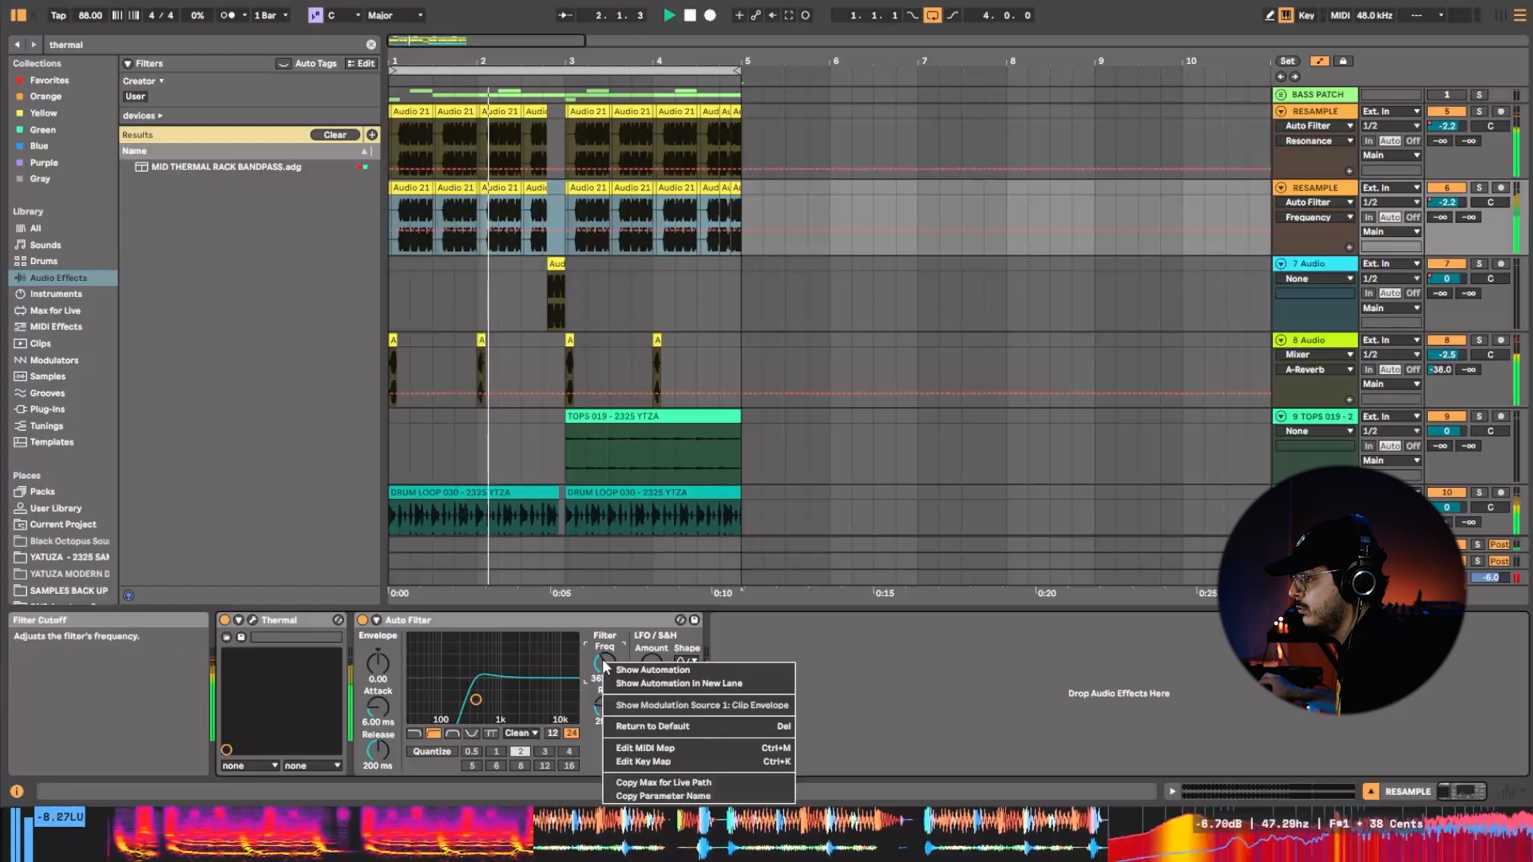
{"action": "left_click", "coordinate": [644, 650]}
Change the Auto Filter's LFO waveform, set its amount to 30.0 and switch it to tempo sync with rate 2.
{"action": "left_click", "coordinate": [687, 661]}
{"action": "left_click", "coordinate": [687, 713]}
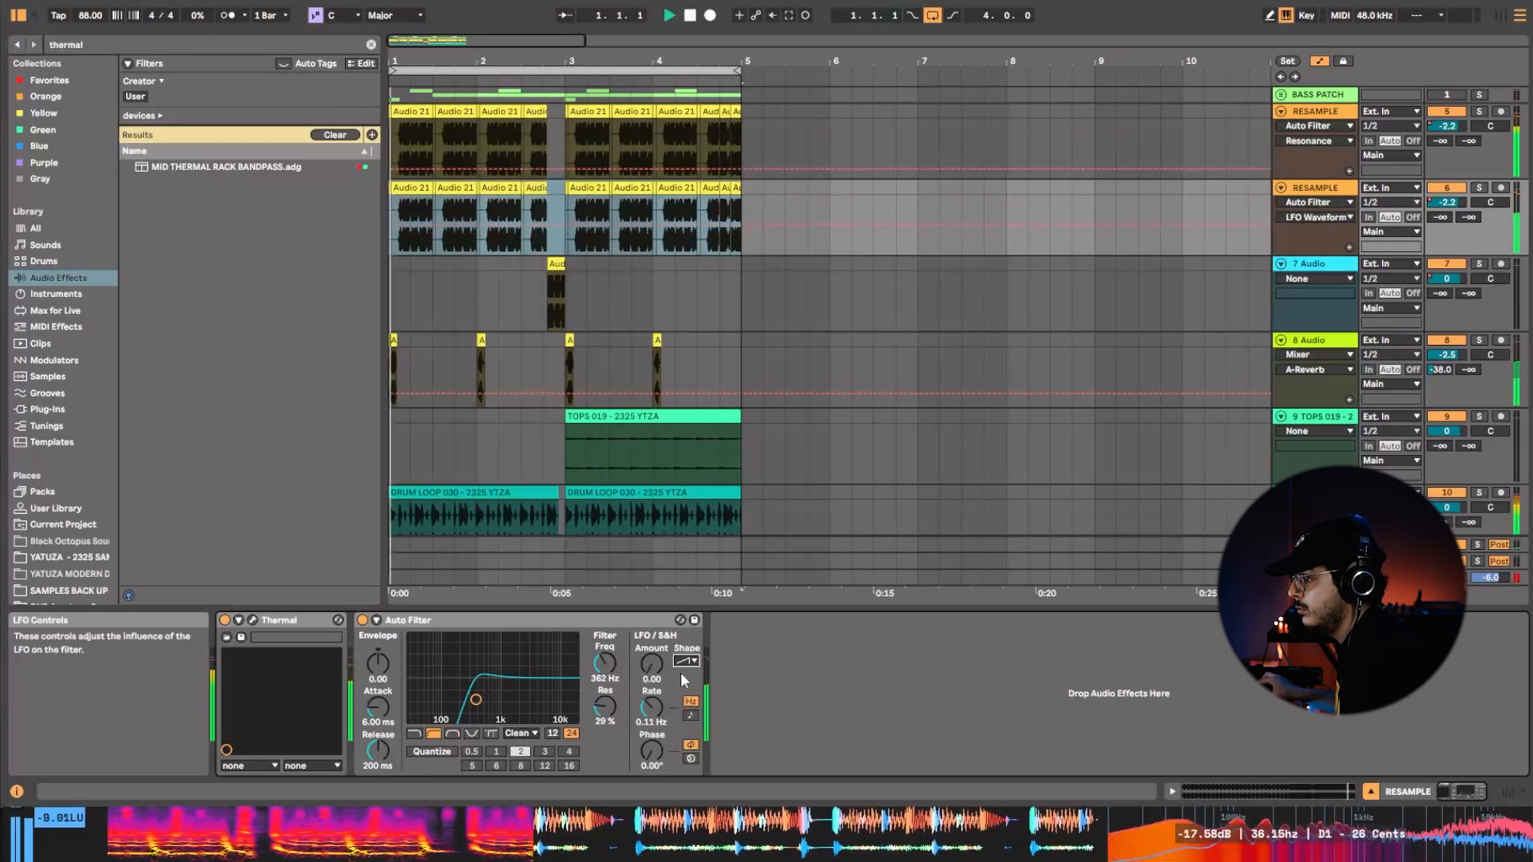
{"action": "left_click_drag", "start_coordinate": [651, 664], "coordinate": [652, 551]}
{"action": "left_click", "coordinate": [691, 716]}
{"action": "left_click_drag", "start_coordinate": [652, 708], "coordinate": [651, 705]}
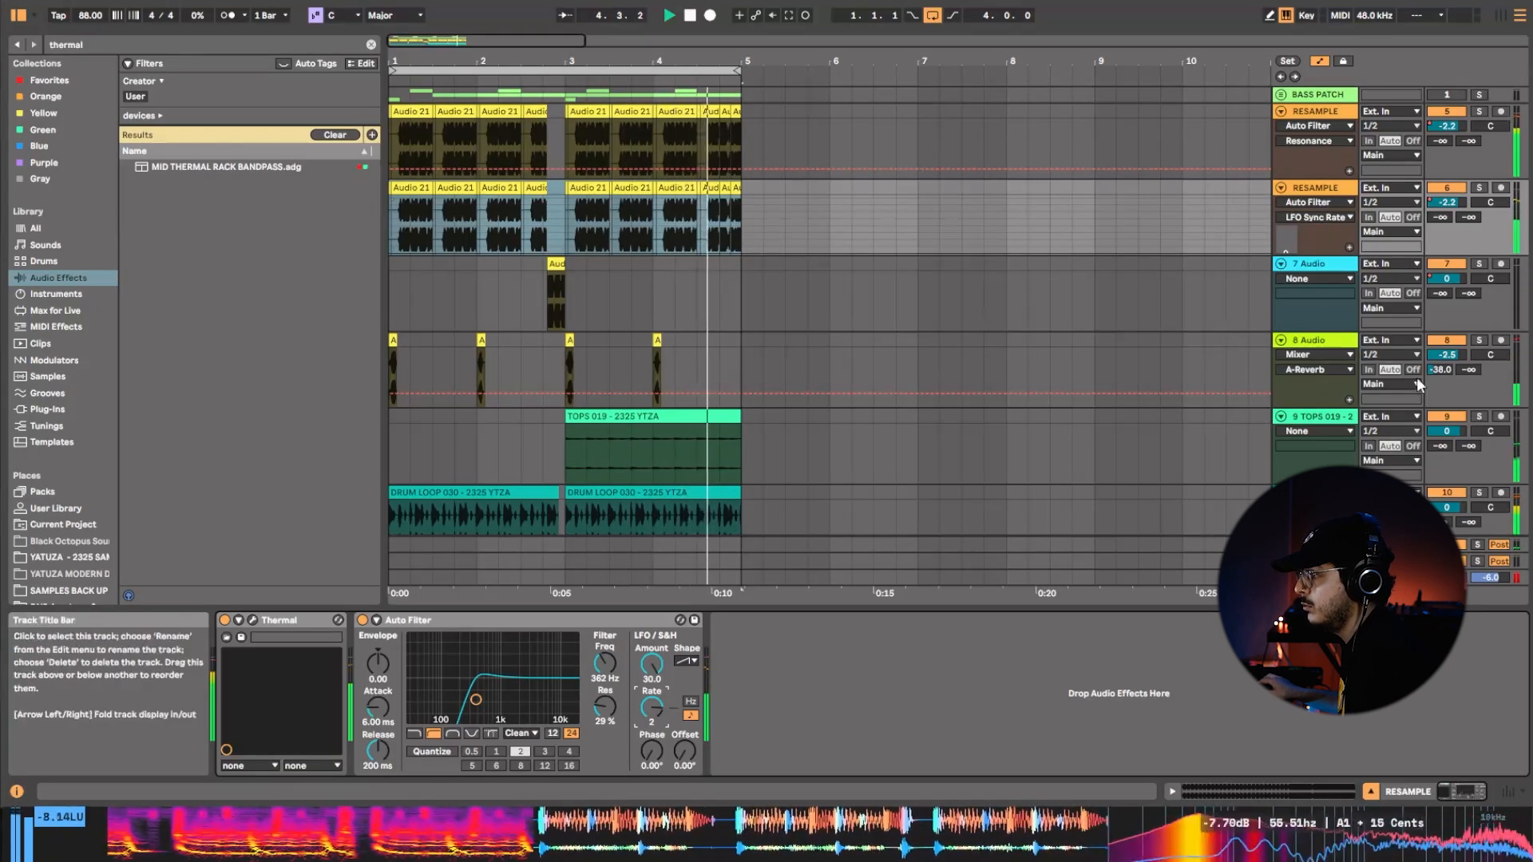
Automate the 8 Audio track's A-Reverb send to step up to -18.0 dB from bar 4.
{"action": "left_click", "coordinate": [654, 393]}
{"action": "mouse_move", "coordinate": [663, 392]}
{"action": "left_mouse_down"}
{"action": "mouse_move", "coordinate": [662, 373]}
{"action": "mouse_move", "coordinate": [634, 361]}
{"action": "left_mouse_up"}
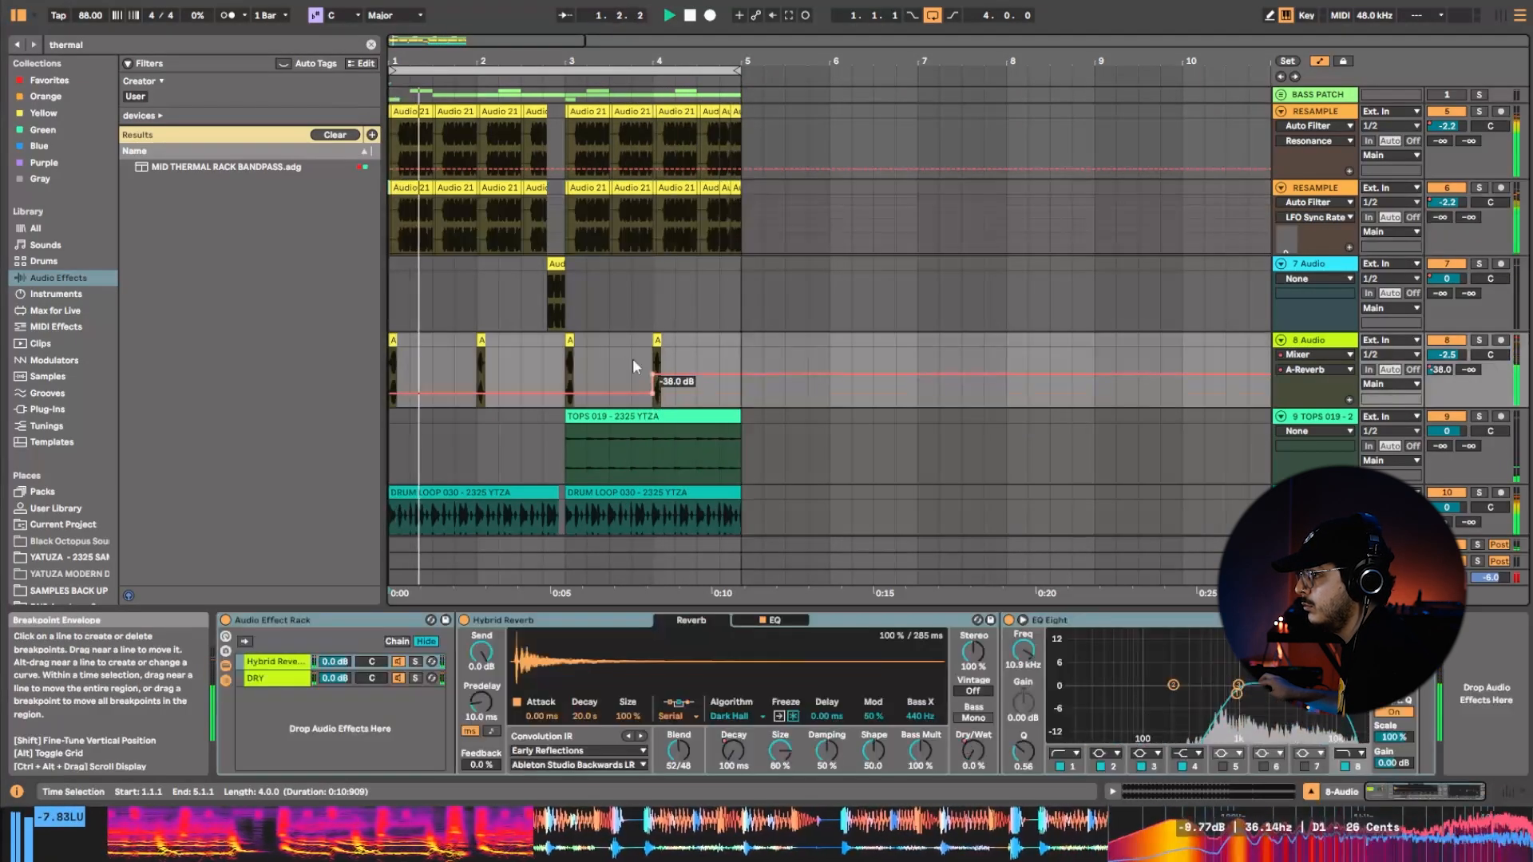
Duplicate the 7 Audio fill clip from the end of bar 2 to the end of bar 4.
{"action": "left_click", "coordinate": [545, 286]}
{"action": "left_click", "coordinate": [562, 292]}
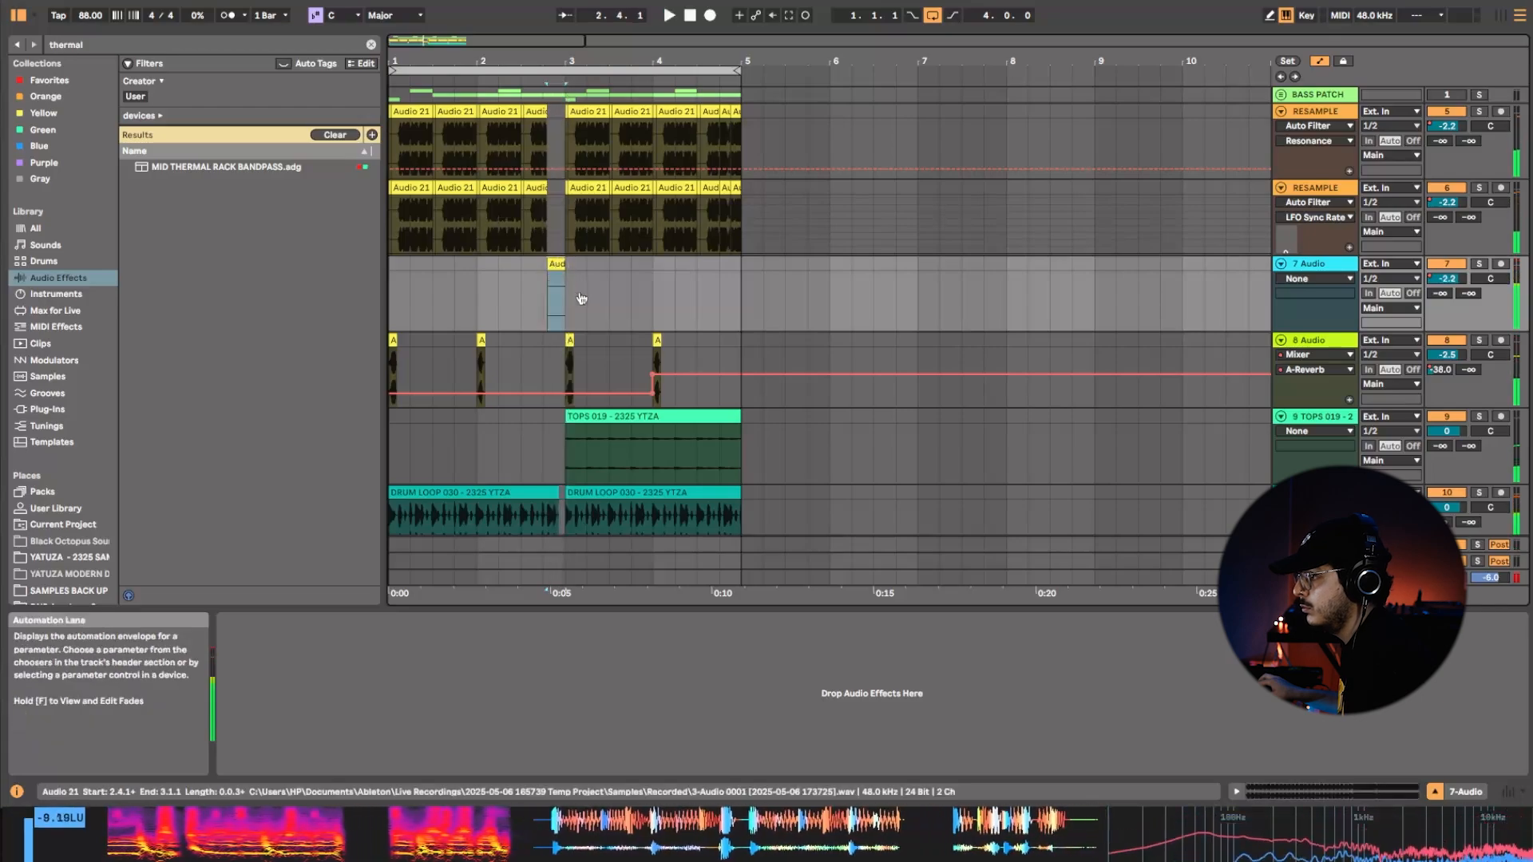
{"action": "key", "text": "space"}
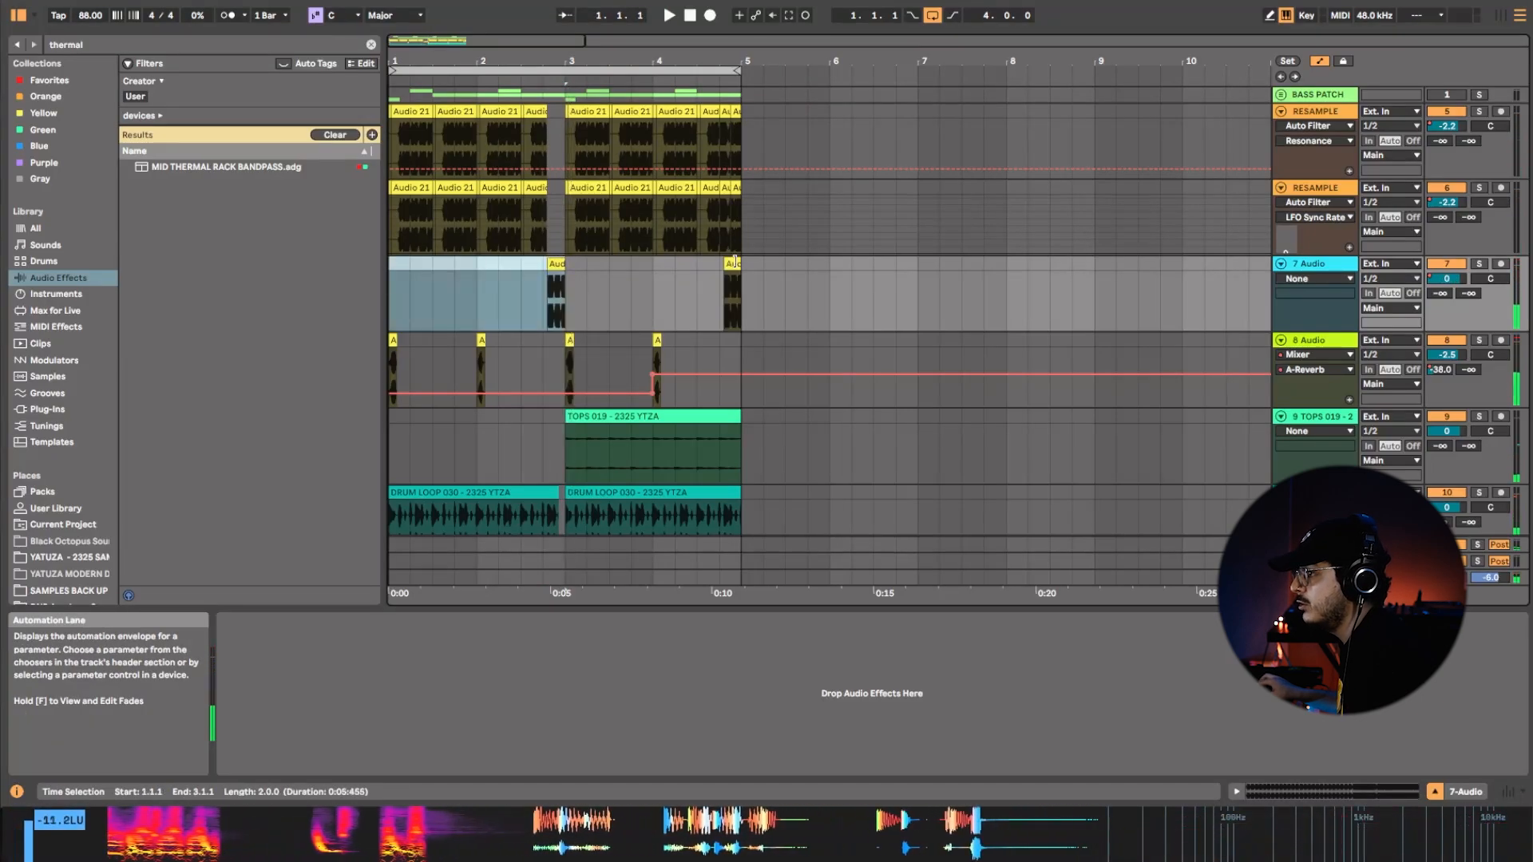
Delete the bass clips from 4.4.1 to bar 5 on both RESAMPLE tracks and play back the transition.
{"action": "left_click", "coordinate": [738, 229]}
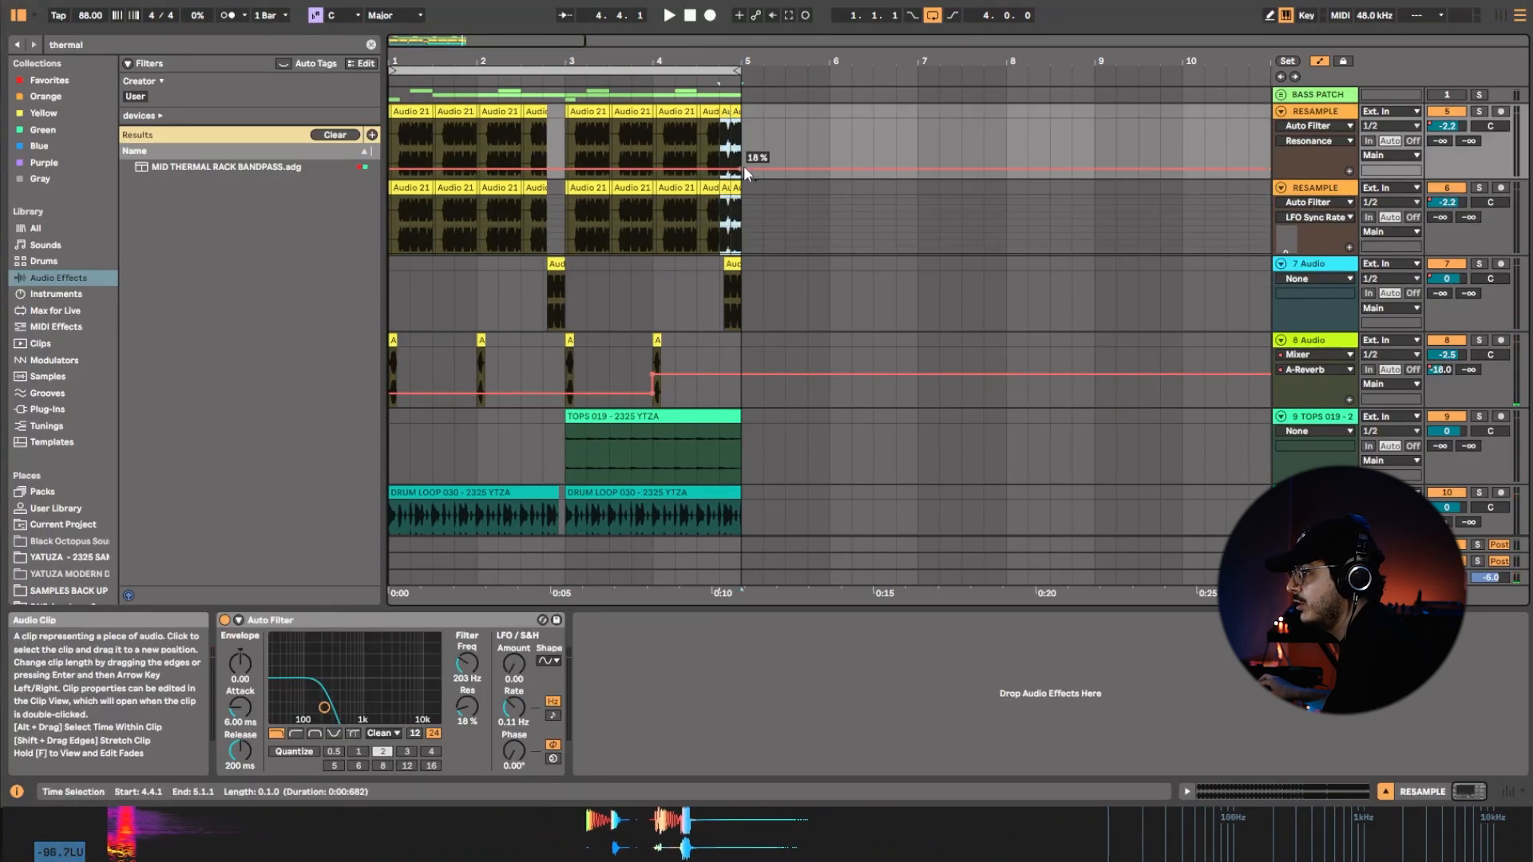
{"action": "left_click", "coordinate": [729, 70]}
{"action": "scroll", "coordinate": [759, 222], "scroll_direction": "up", "scroll_amount": 3}
{"action": "left_click", "coordinate": [758, 222]}
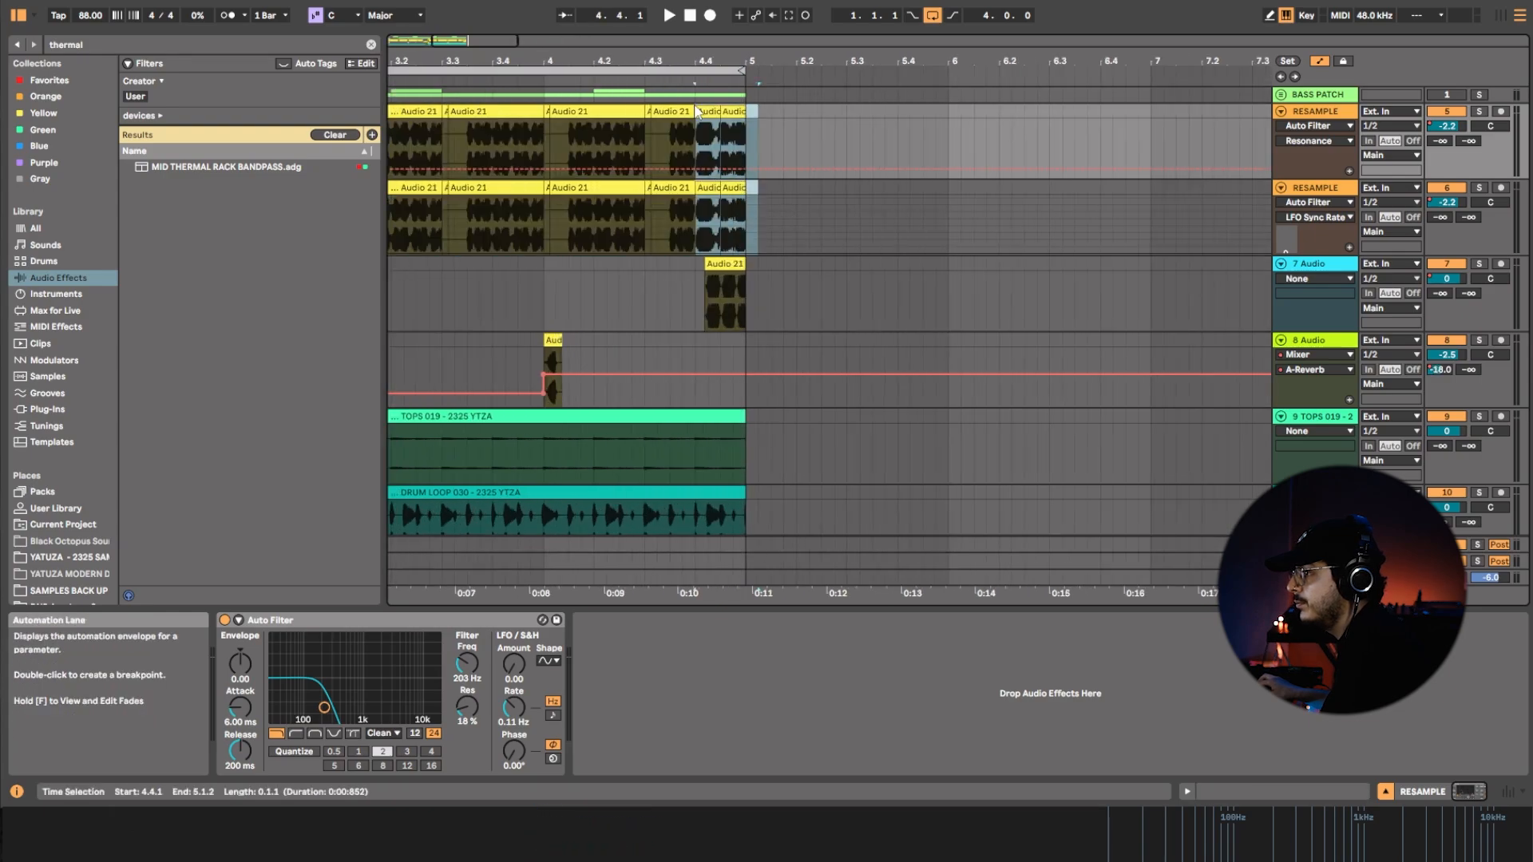
{"action": "left_click", "coordinate": [740, 289]}
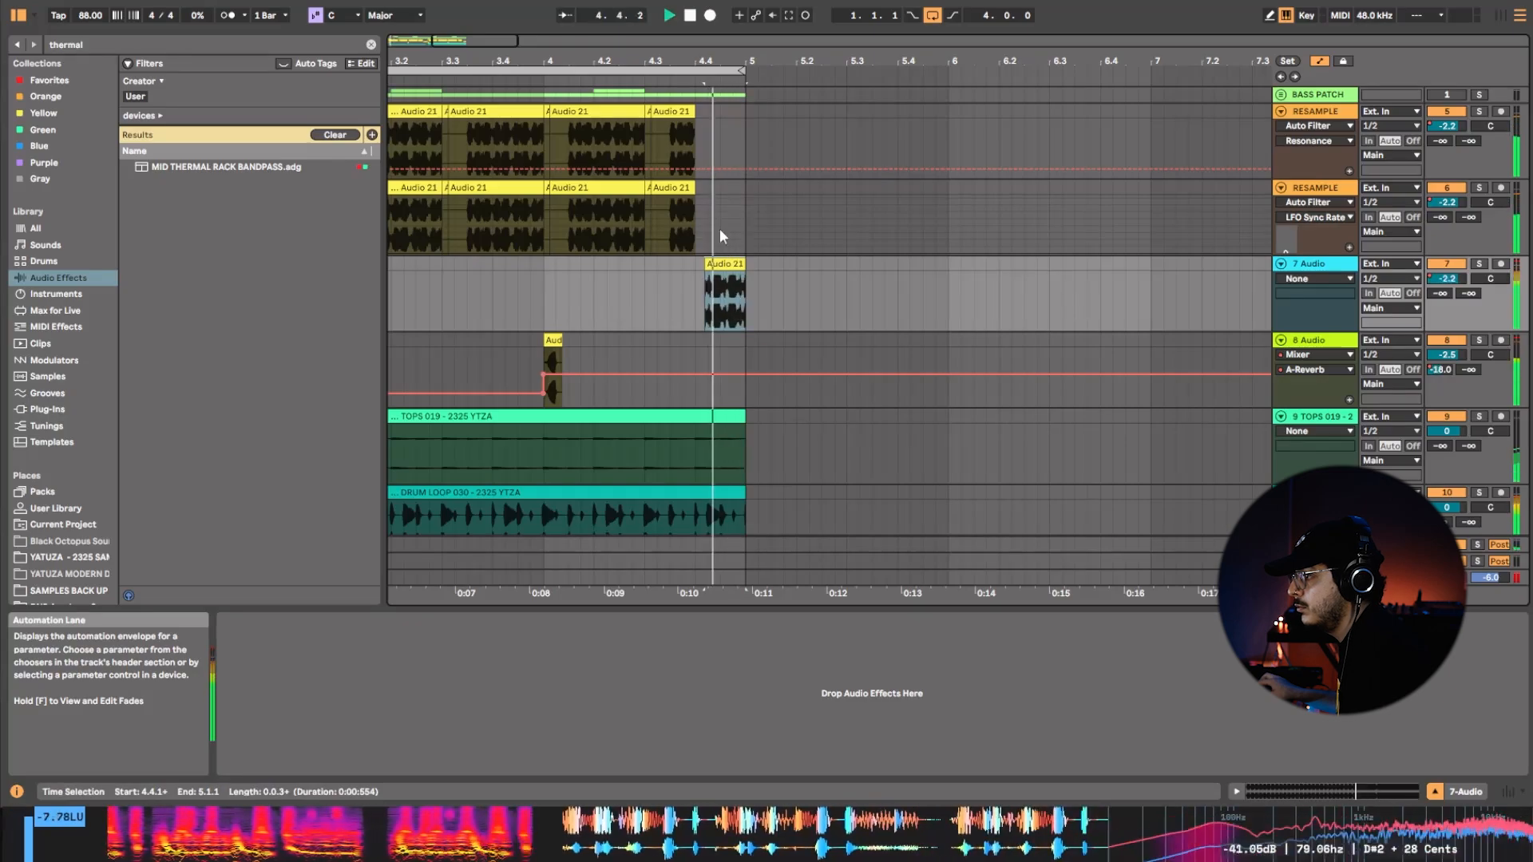
{"action": "left_click_drag", "start_coordinate": [714, 62], "coordinate": [839, 24]}
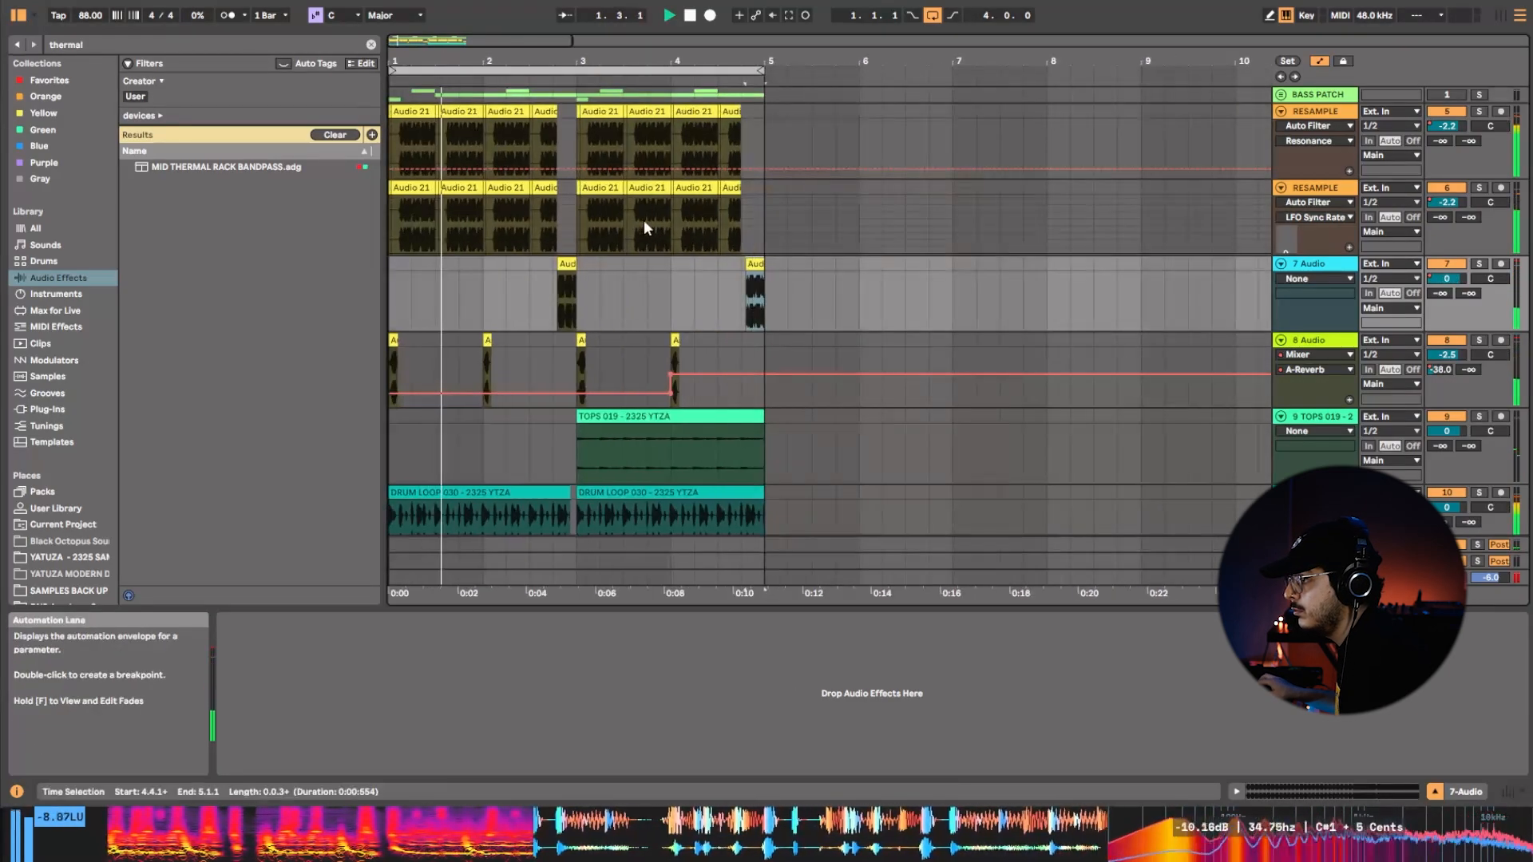
Duplicate bars 1–4 of both RESAMPLE tracks into bars 5–8.
{"action": "left_click_drag", "start_coordinate": [761, 213], "coordinate": [381, 94]}
{"action": "key", "text": "space"}
{"action": "key", "text": "ctrl+d"}
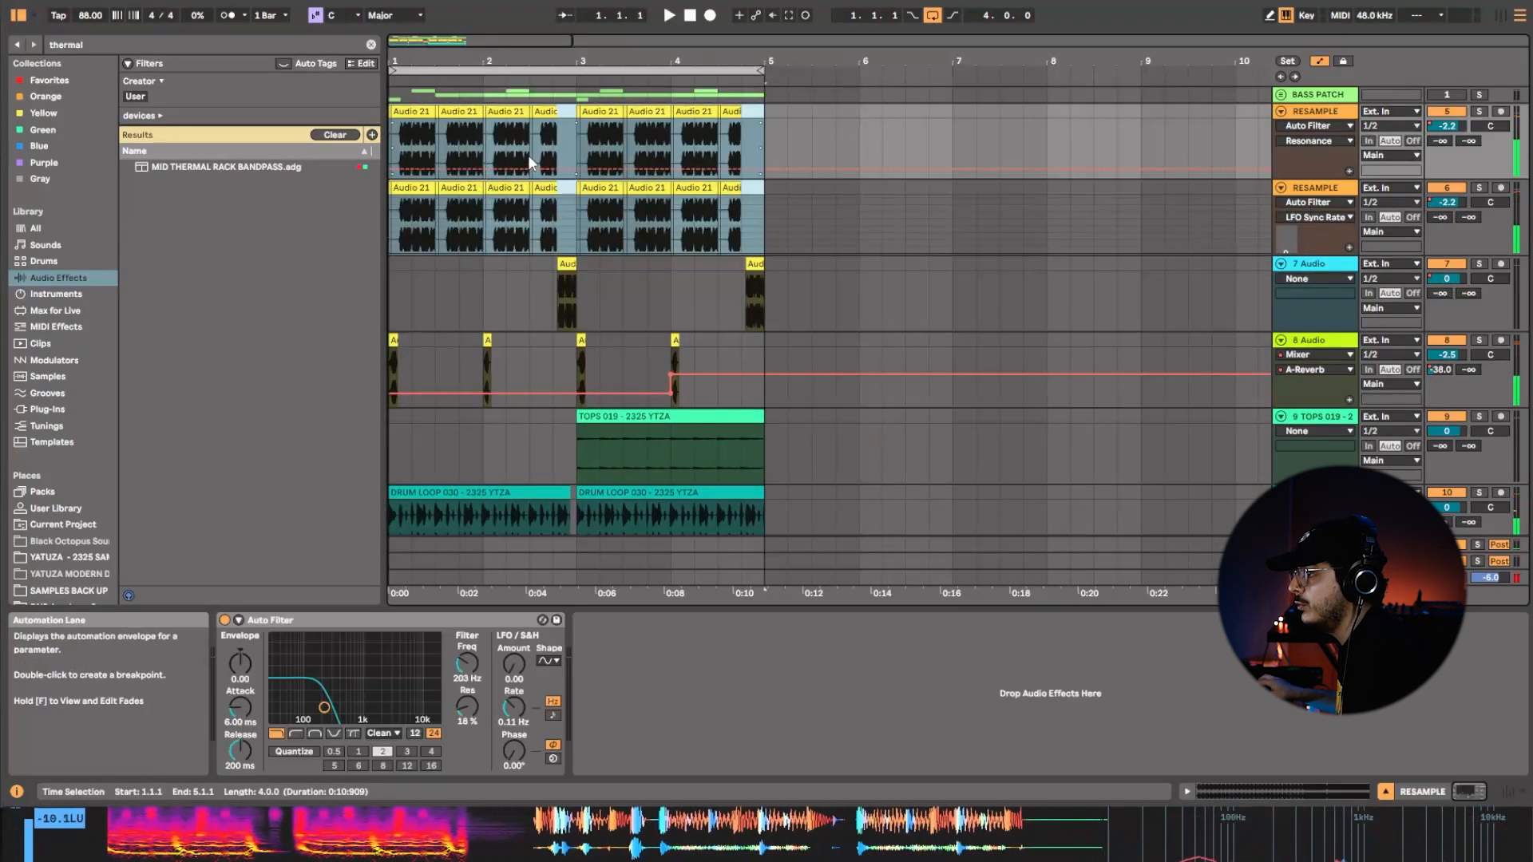
{"action": "left_click", "coordinate": [496, 69]}
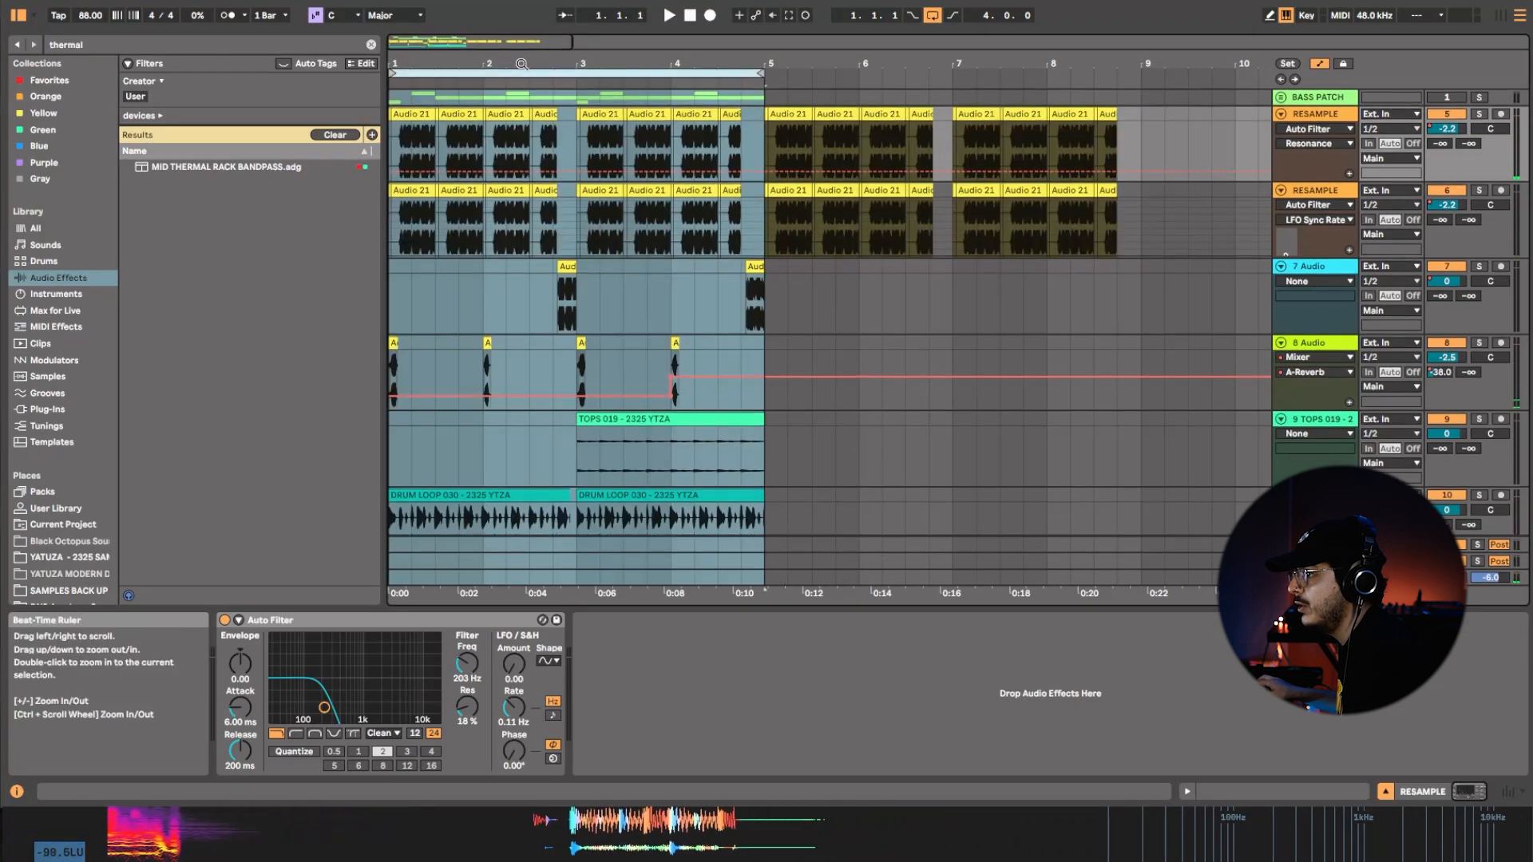
Select the bars 1–4 clips on both RESAMPLE tracks and slip their audio content to another part of the recording.
{"action": "left_click_drag", "start_coordinate": [751, 236], "coordinate": [323, 124]}
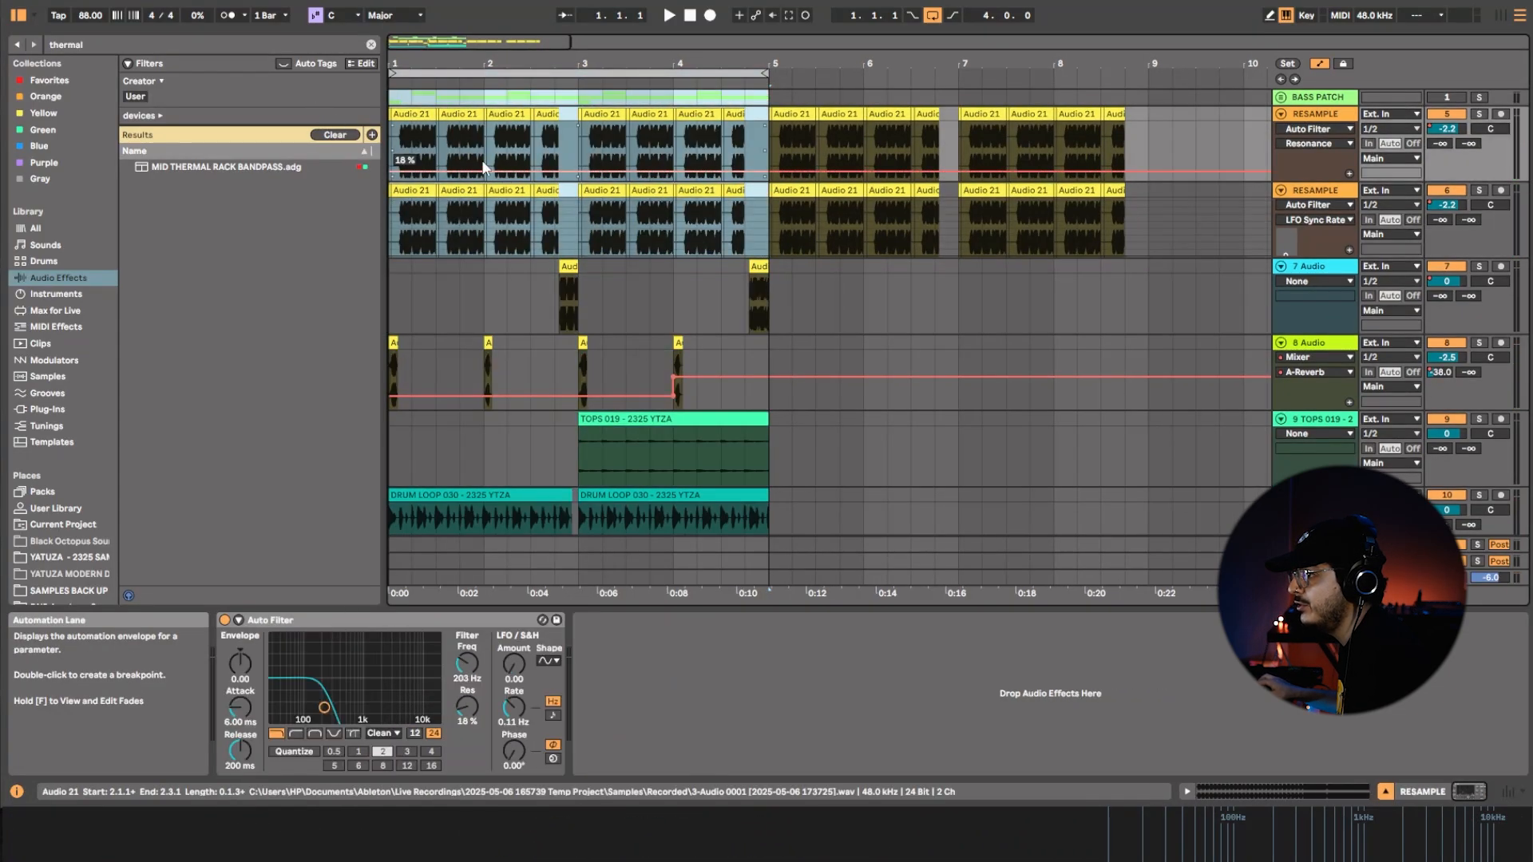
{"action": "left_click", "coordinate": [706, 232]}
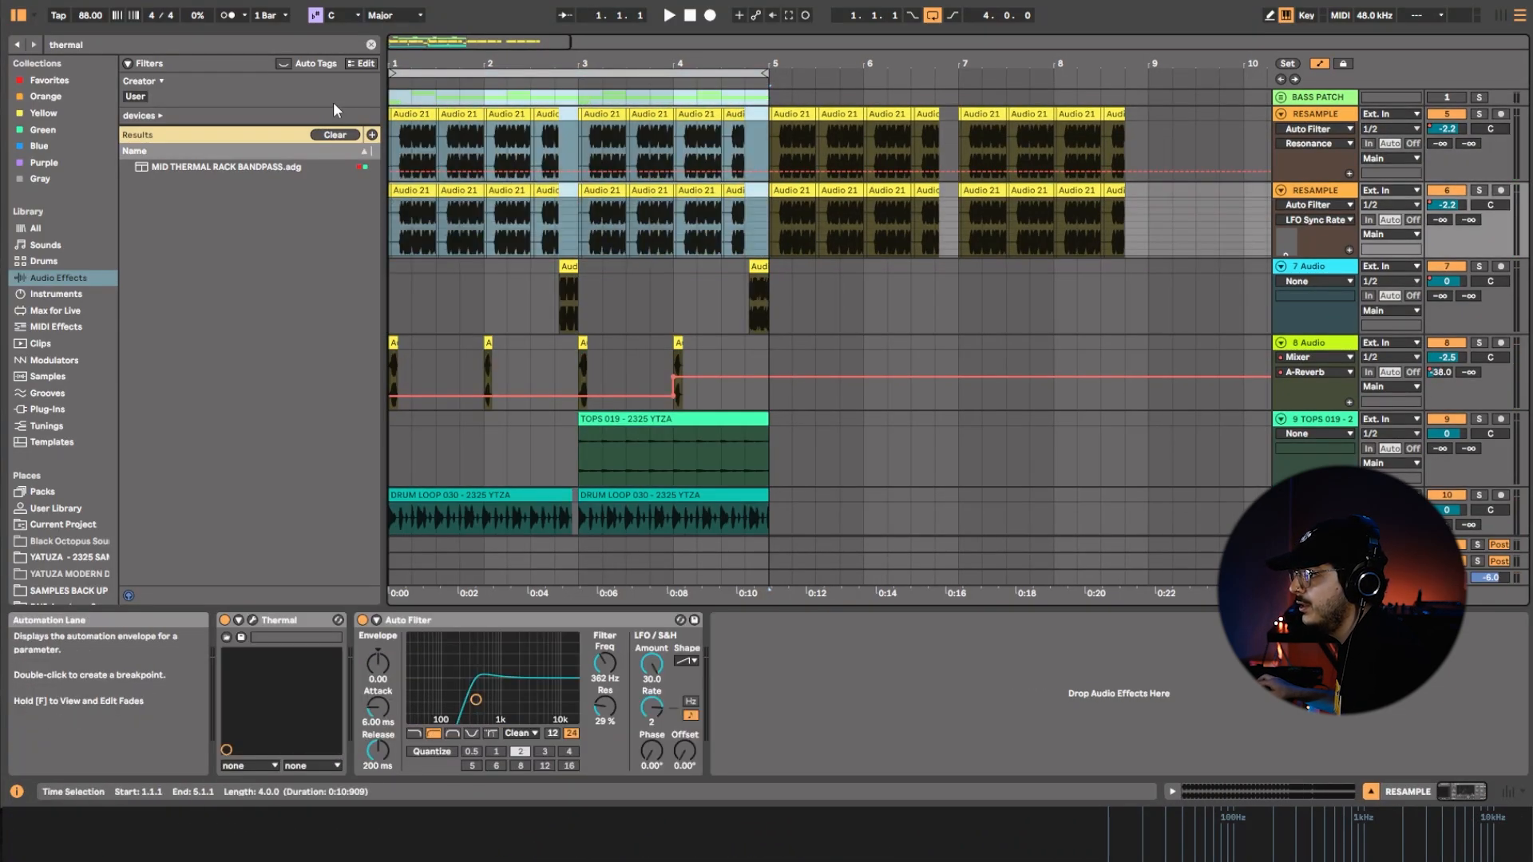
{"action": "left_click", "coordinate": [509, 164]}
{"action": "left_click_drag", "start_coordinate": [462, 154], "coordinate": [155, 206]}
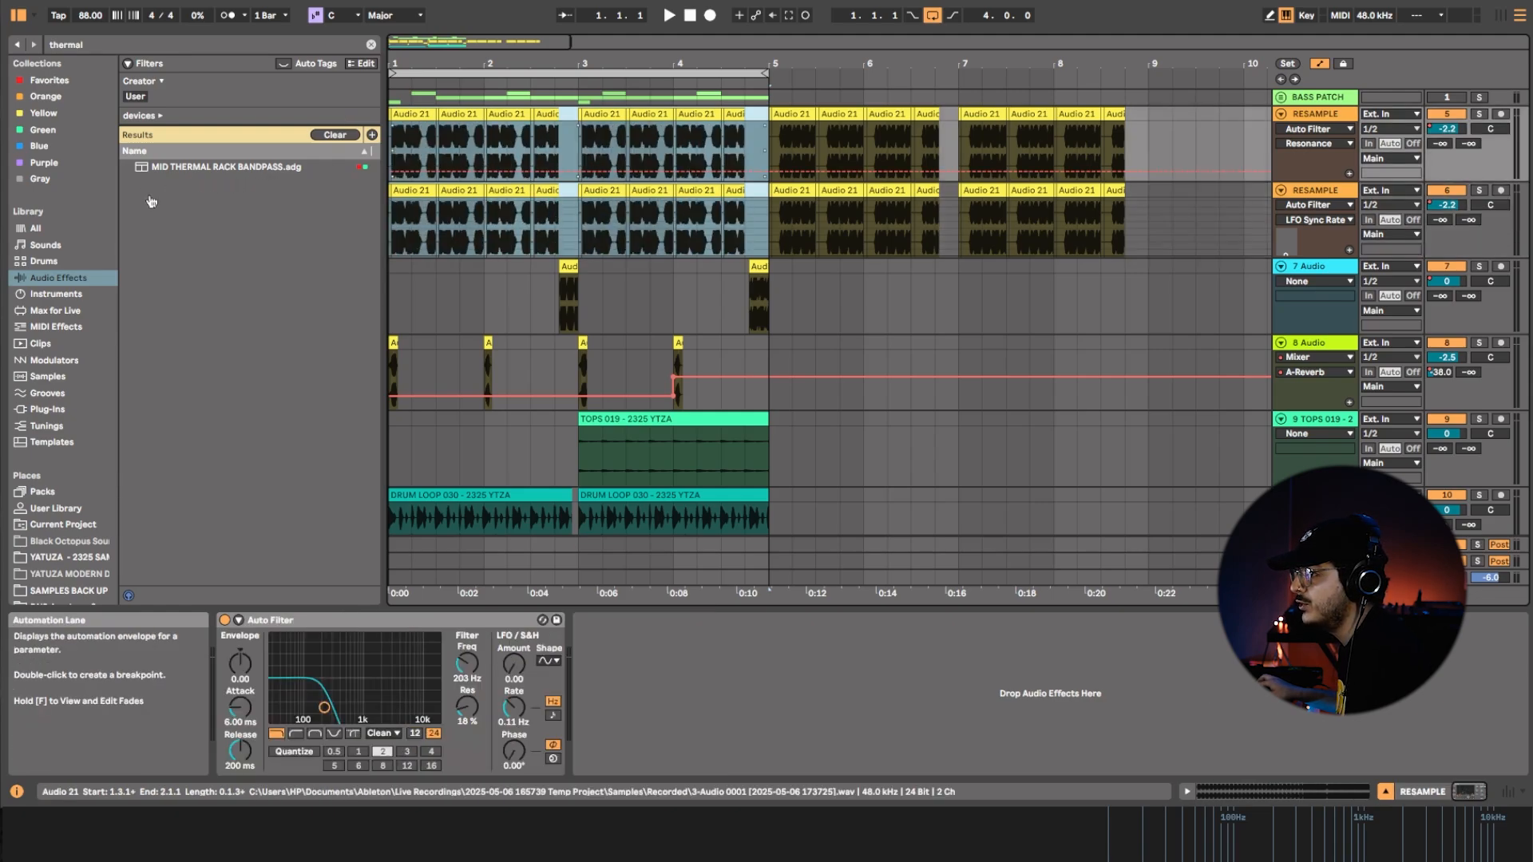
Slip the audio inside the selected RESAMPLE clips to several other positions, replaying the loop to audition each variation.
{"action": "key", "text": "space"}
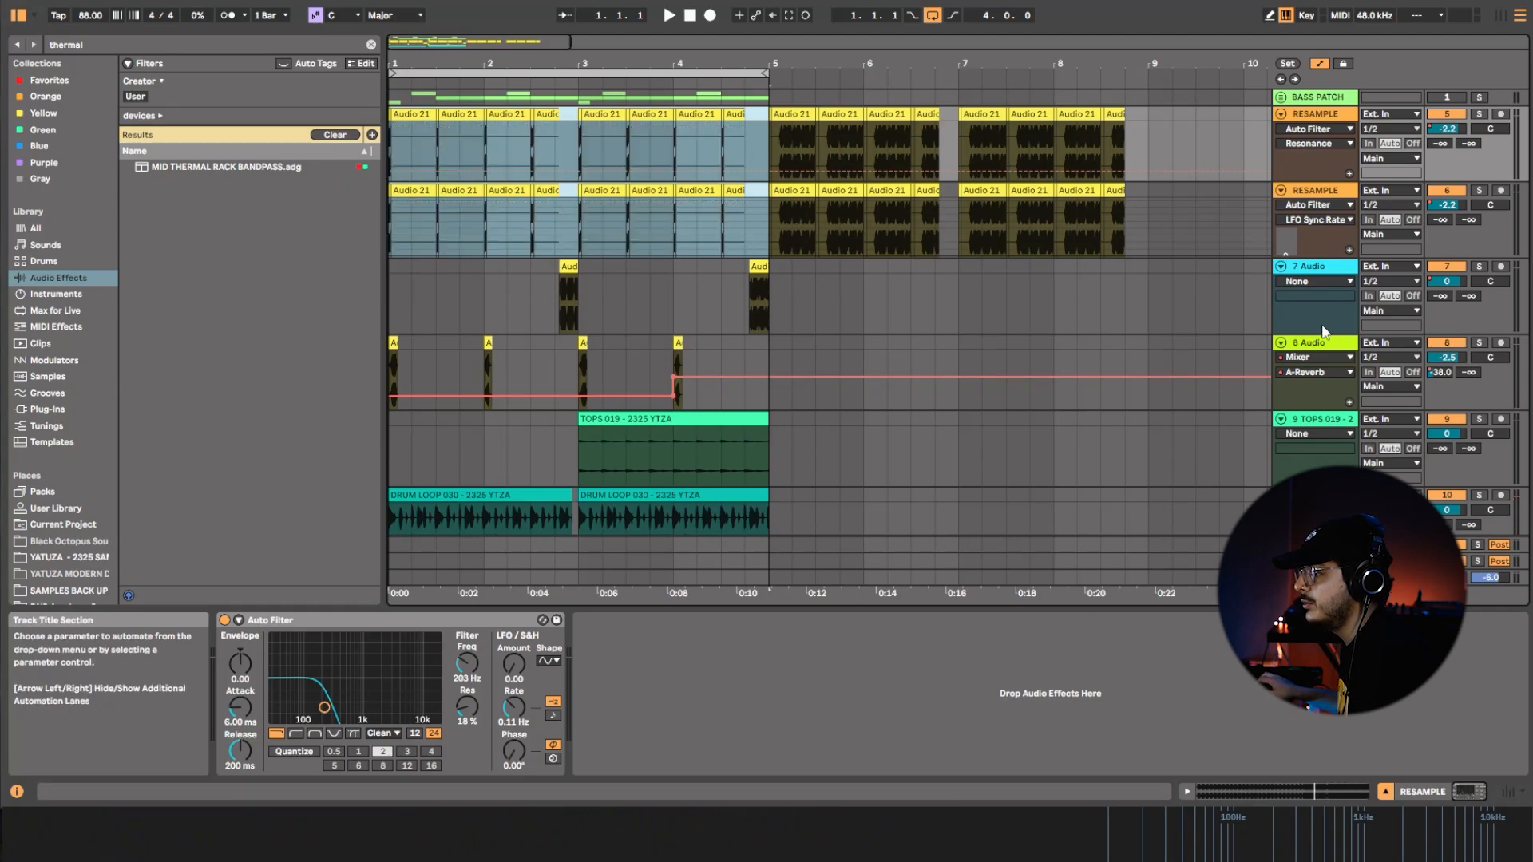
{"action": "key", "text": "space"}
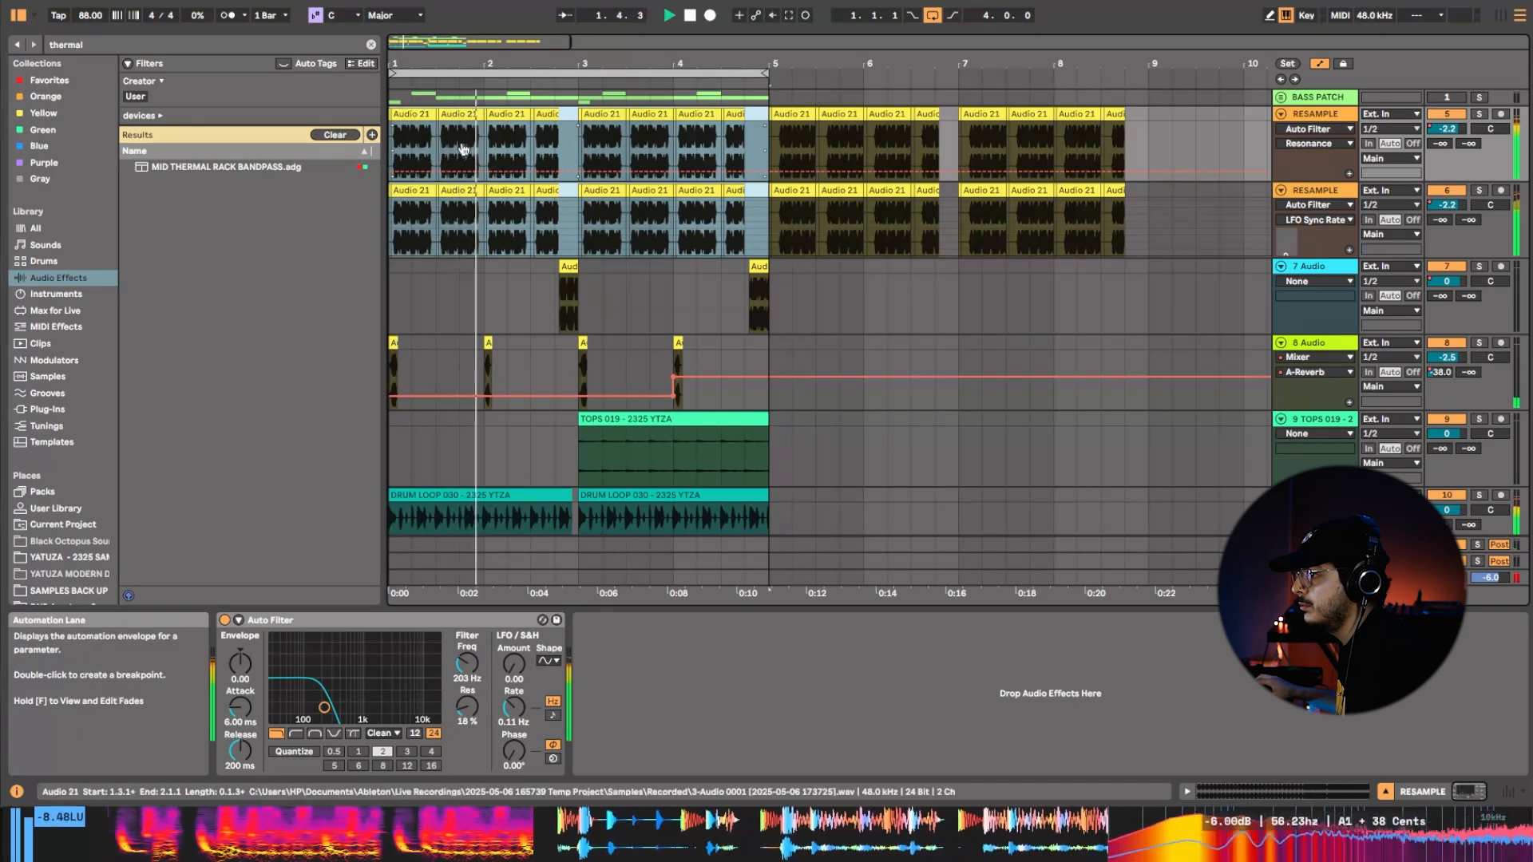
{"action": "key", "text": "space"}
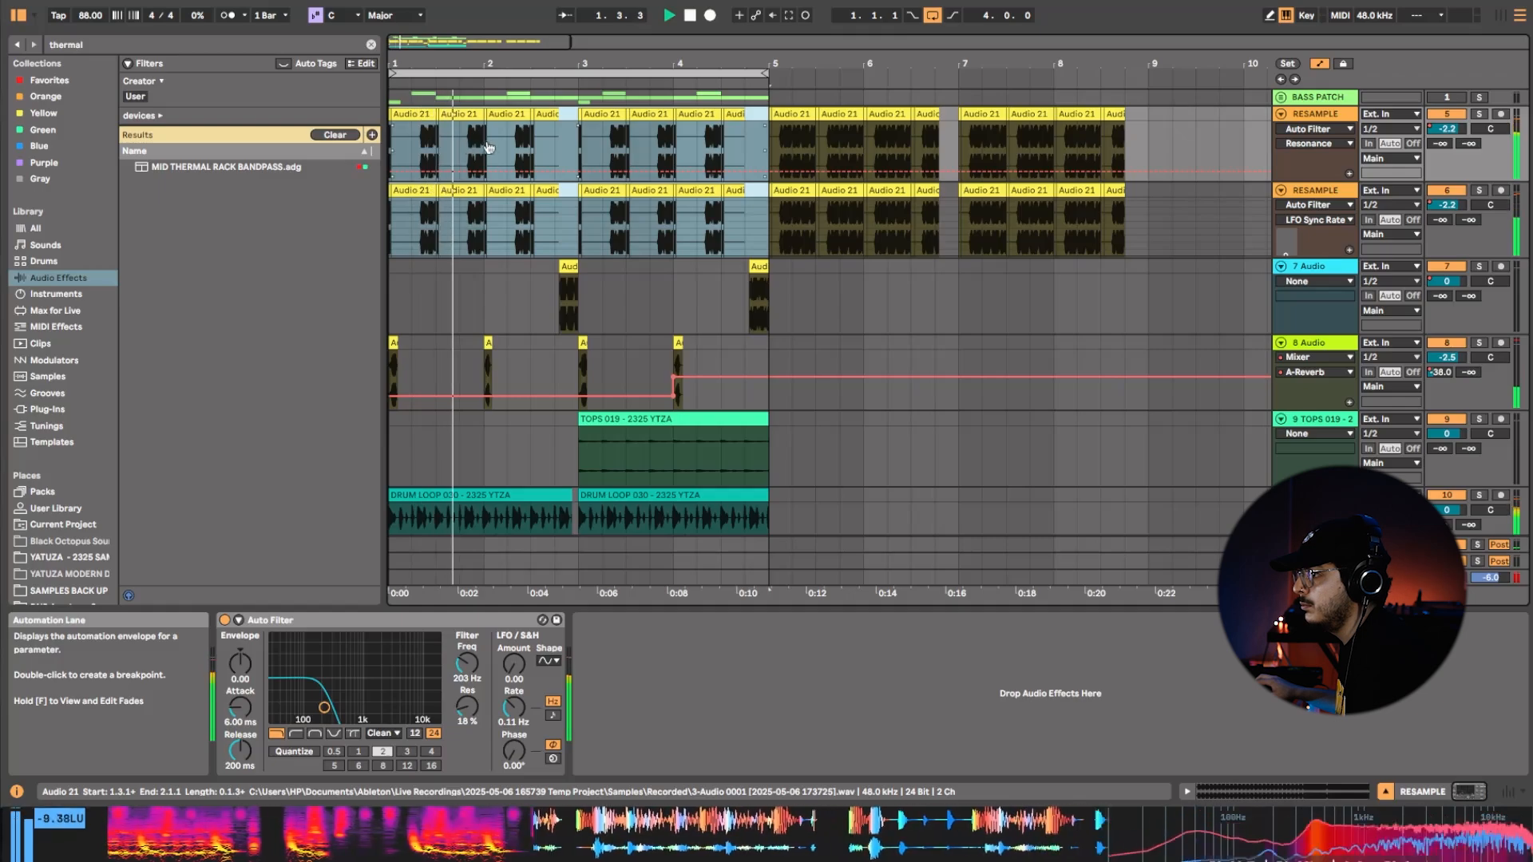
{"action": "mouse_move", "coordinate": [489, 148]}
{"action": "left_mouse_down"}
{"action": "mouse_move", "coordinate": [532, 173]}
{"action": "mouse_move", "coordinate": [471, 152]}
{"action": "left_mouse_up"}
{"action": "key", "text": "space"}
{"action": "key", "text": "space"}
{"action": "key", "text": "space"}
{"action": "key", "text": "space"}
{"action": "key", "text": "space"}
{"action": "key", "text": "space"}
{"action": "key", "text": "space"}
{"action": "key", "text": "space"}
{"action": "key", "text": "space"}
{"action": "key", "text": "space"}
{"action": "key", "text": "space"}
{"action": "key", "text": "space"}
{"action": "key", "text": "space"}
{"action": "key", "text": "space"}
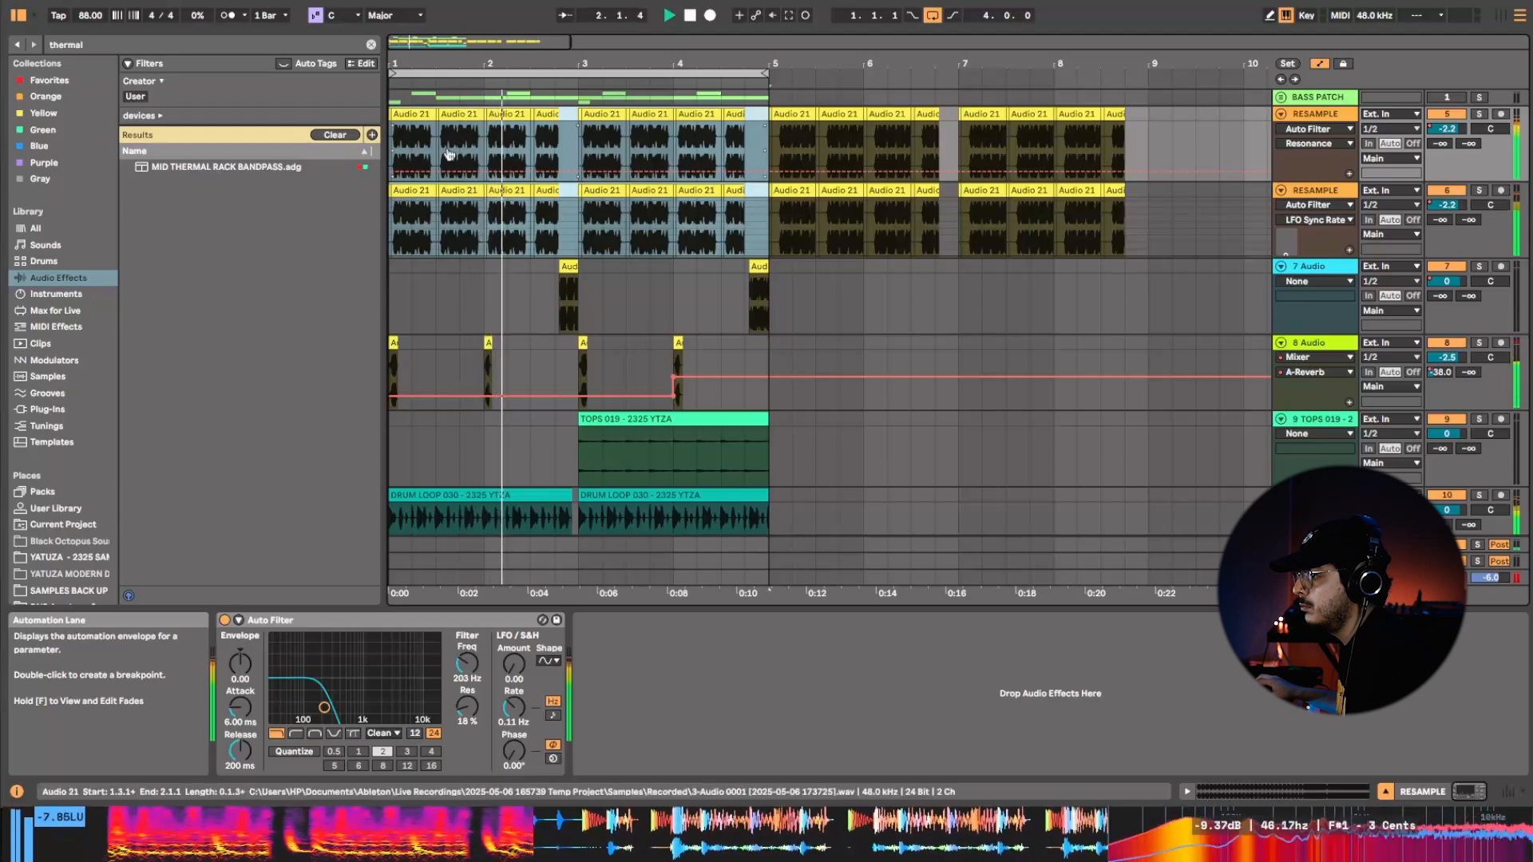
Slip the audio of the bars 1–4 RESAMPLE clips once more and audition the new variation.
{"action": "left_click_drag", "start_coordinate": [448, 156], "coordinate": [487, 158]}
{"action": "key", "text": "space"}
{"action": "key", "text": "space"}
Reselect the four-bar loop region, turn looping back on and restart playback.
{"action": "key", "text": "space"}
{"action": "key", "text": "space"}
{"action": "key", "text": "ctrl+l"}
{"action": "left_click", "coordinate": [470, 160]}
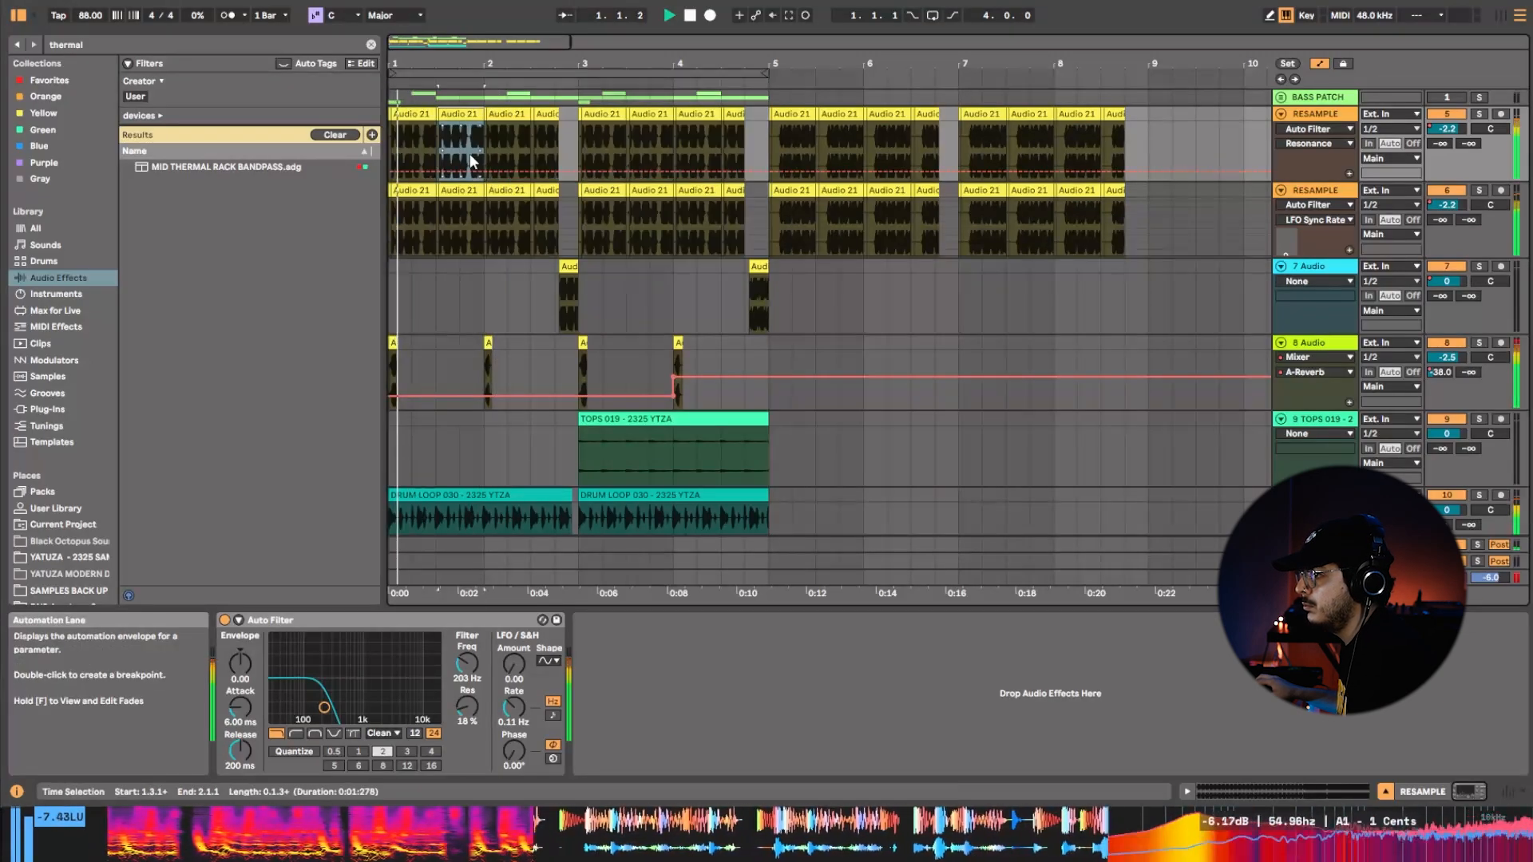
{"action": "double_click", "coordinate": [601, 74]}
{"action": "key", "text": "space"}
{"action": "key", "text": "space"}
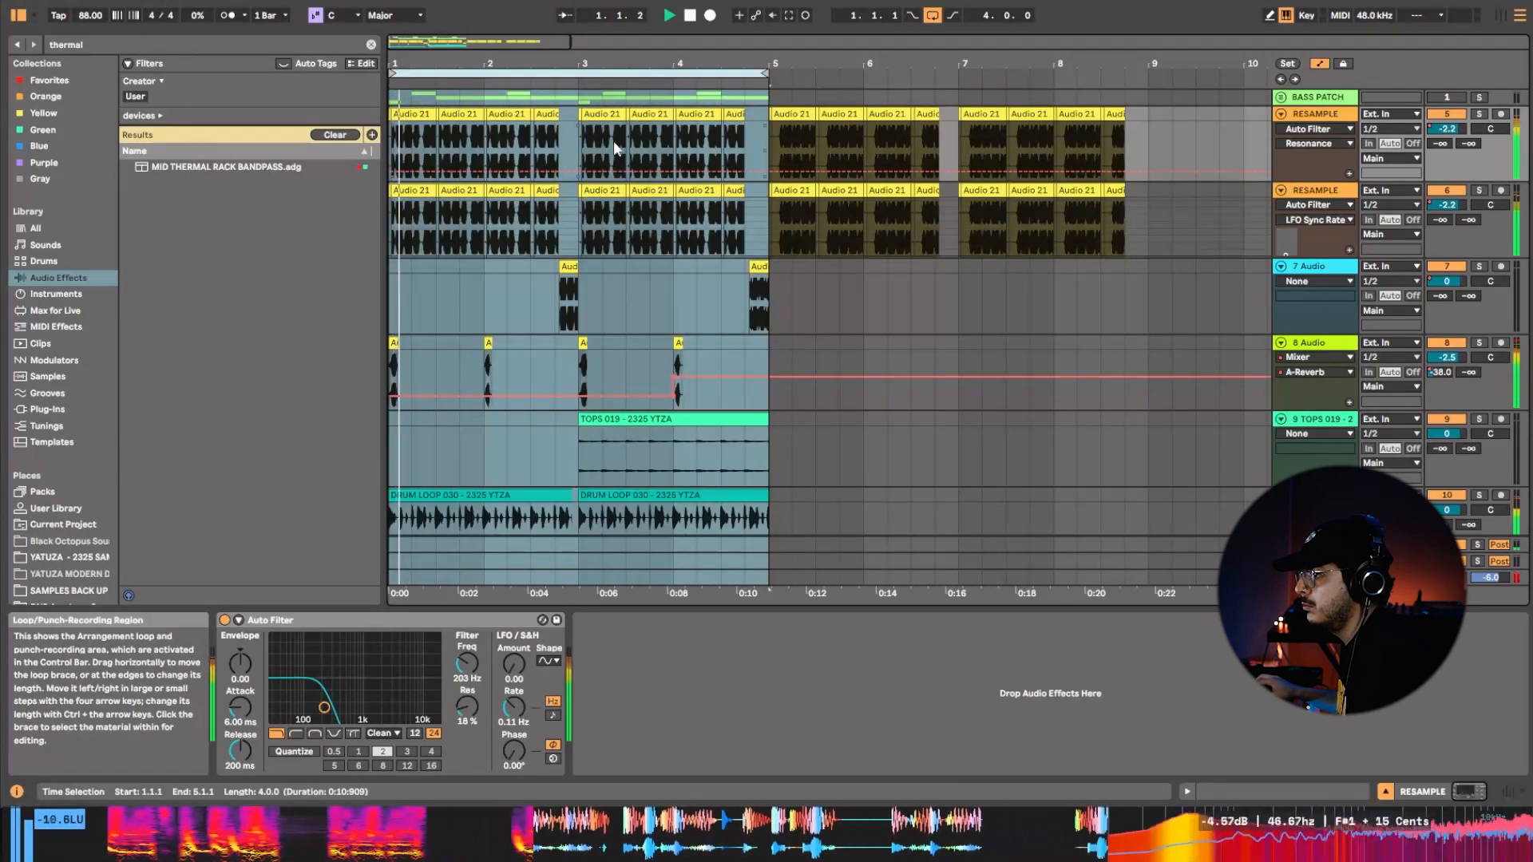
Reselect bars 1–4 on both RESAMPLE tracks, slip the clips' audio to a fuller bass passage and audition it.
{"action": "left_click_drag", "start_coordinate": [757, 232], "coordinate": [439, 232]}
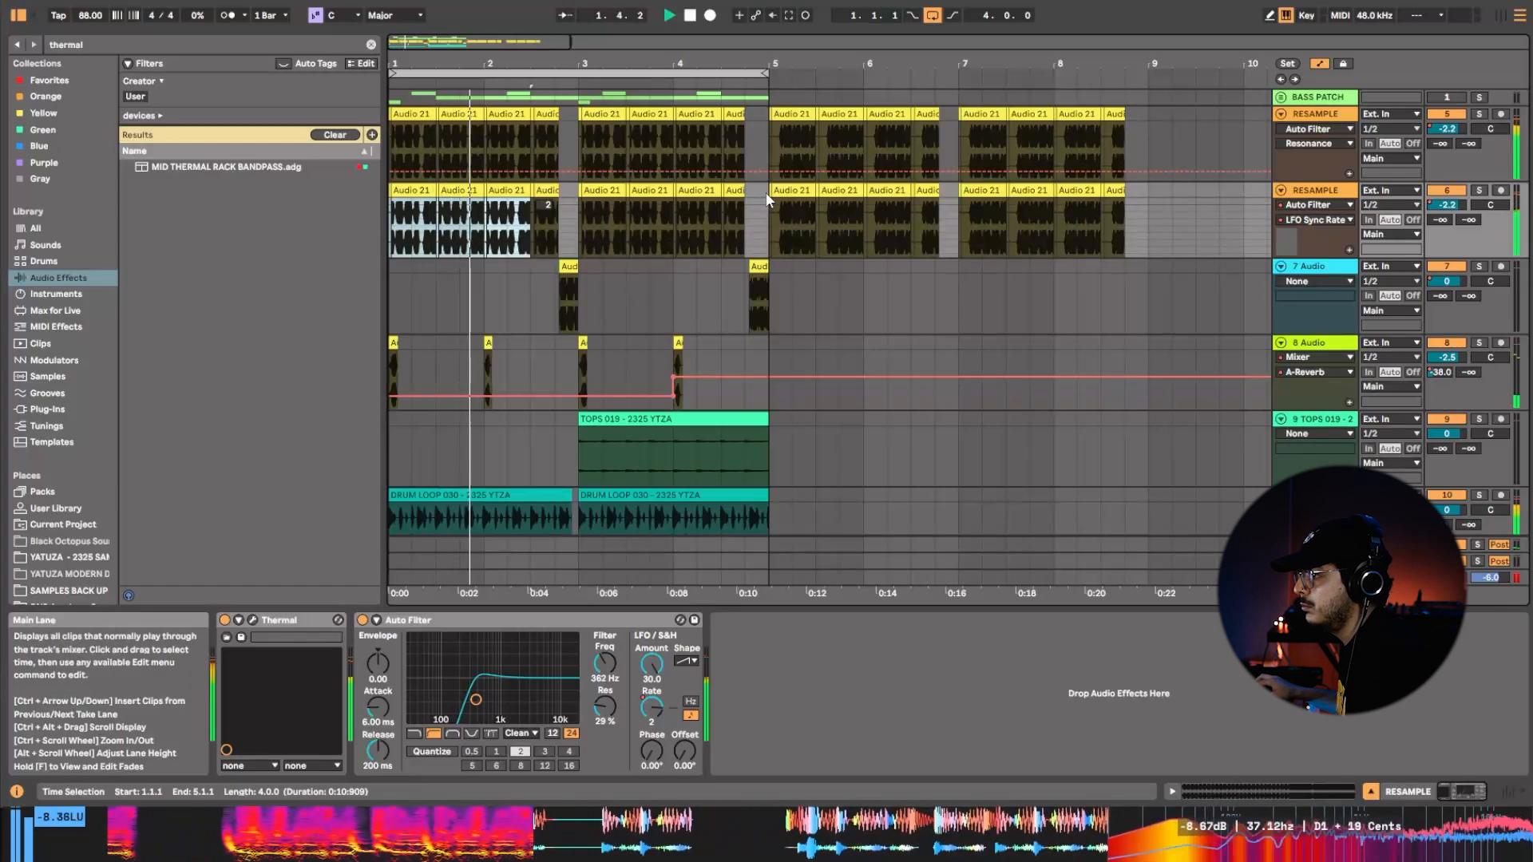
{"action": "left_click", "coordinate": [411, 125], "text": "shift"}
{"action": "key", "text": "space"}
{"action": "key", "text": "space"}
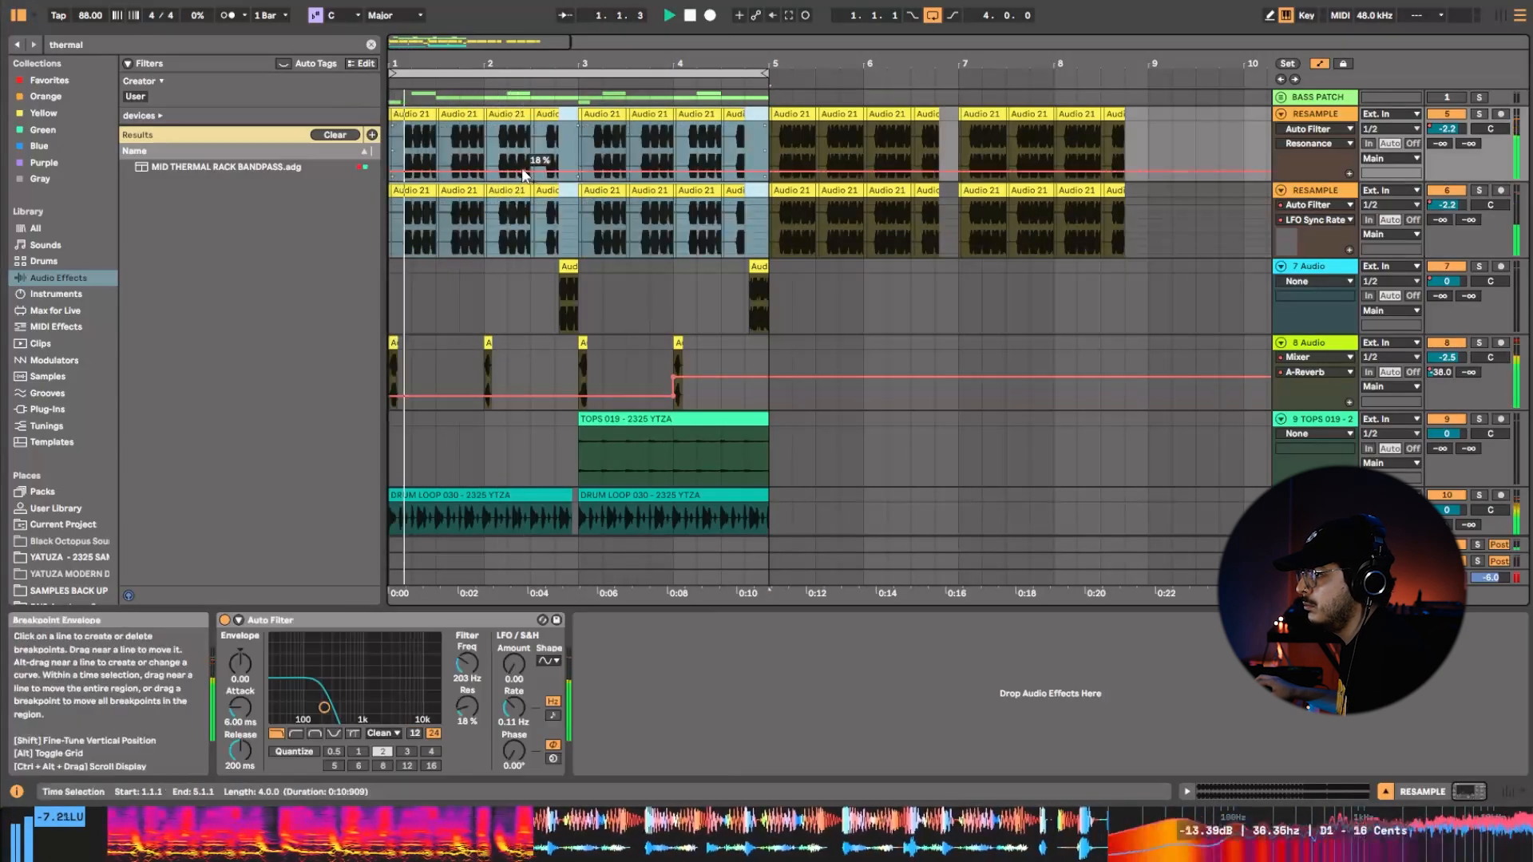
{"action": "key", "text": "space"}
{"action": "key", "text": "space"}
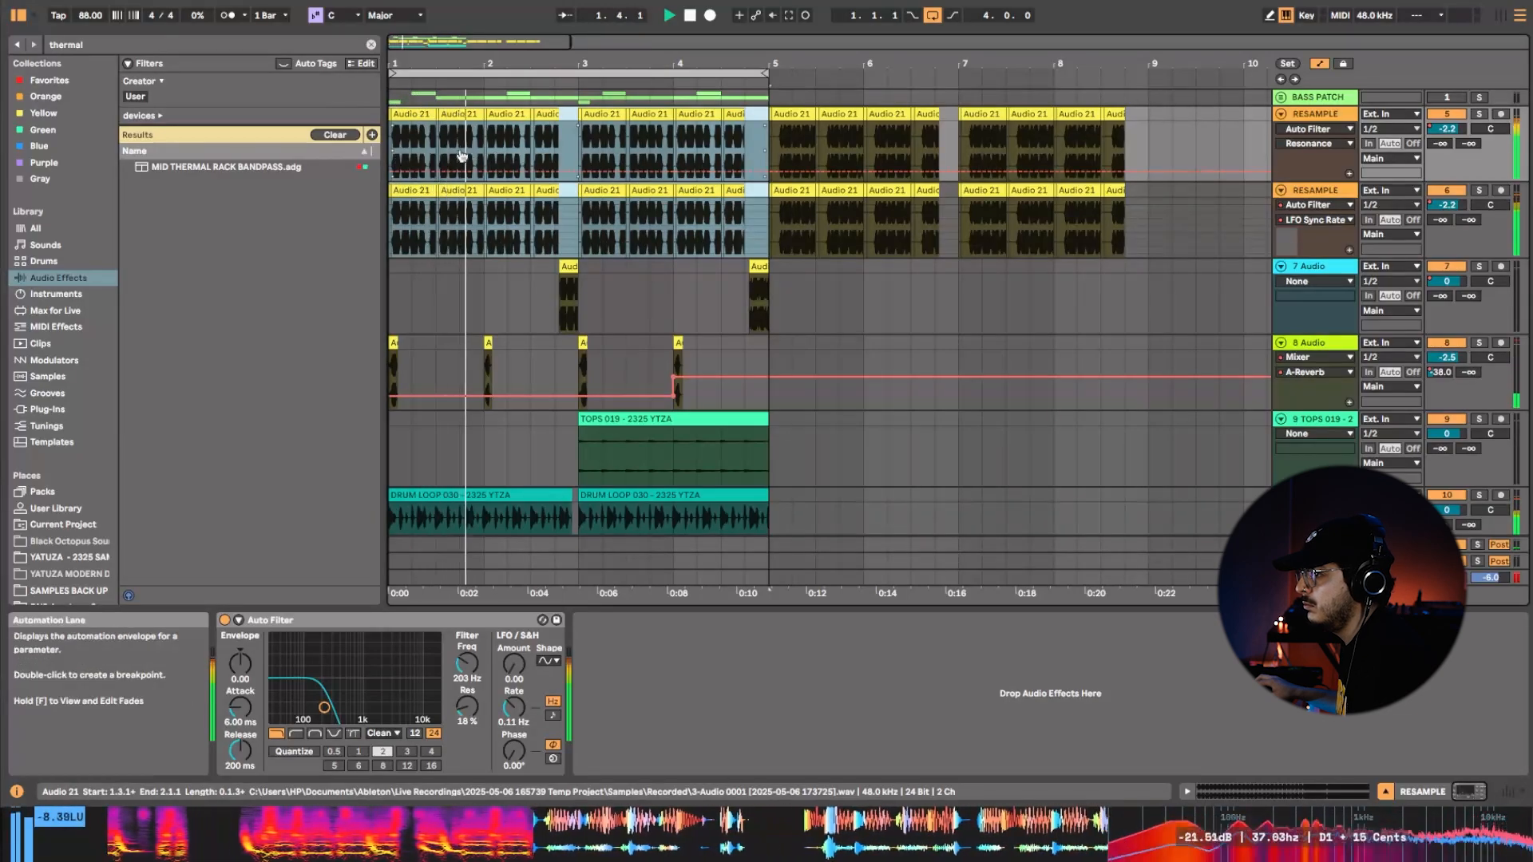
Try lowering the second RESAMPLE track's volume to -2.6 dB and select that track to show its devices.
{"action": "left_click", "coordinate": [1447, 204]}
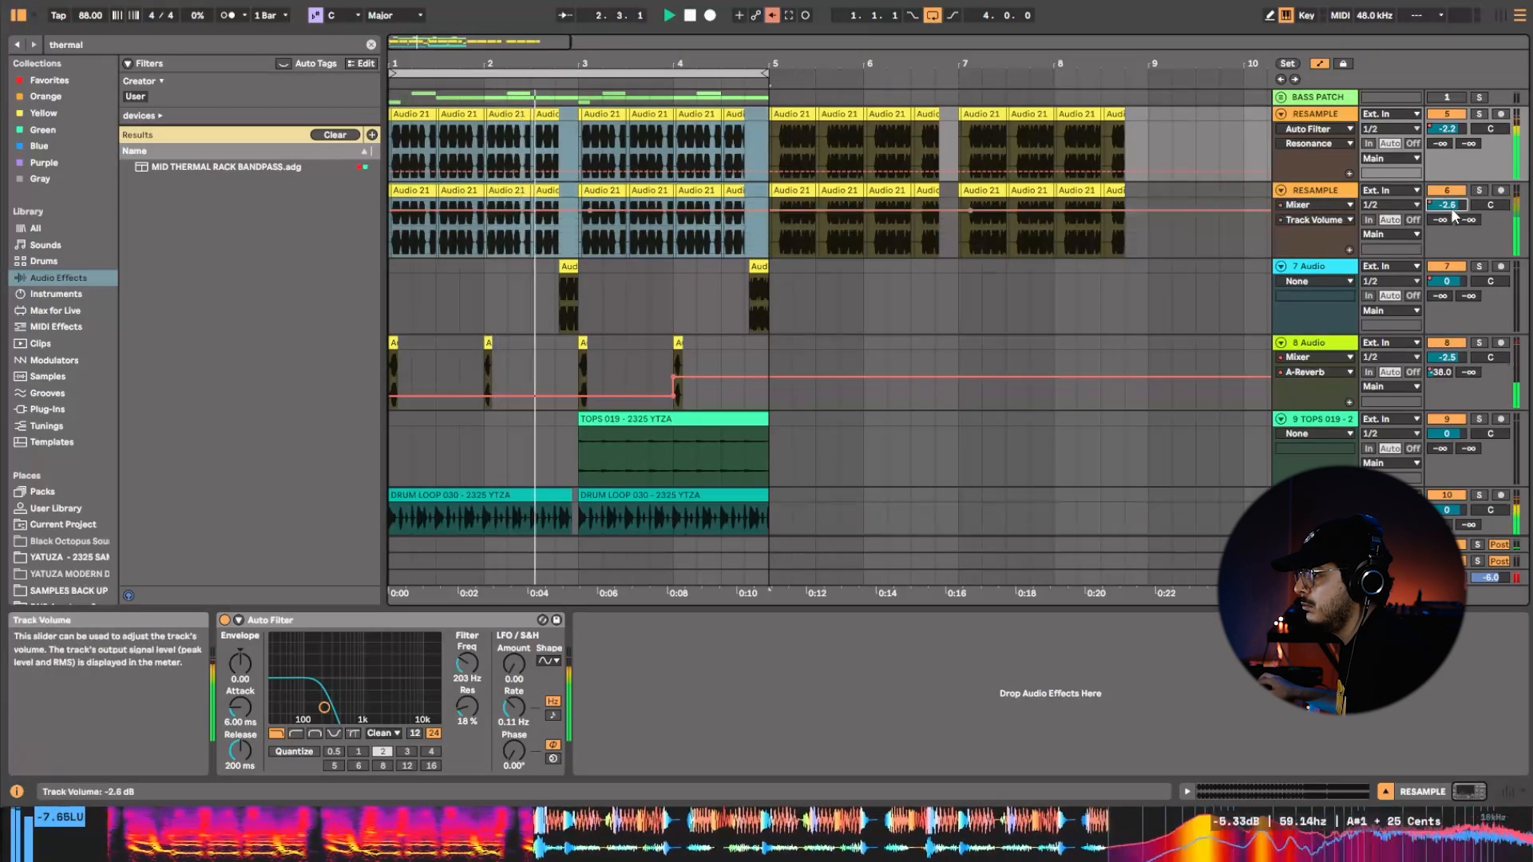
{"action": "left_click", "coordinate": [1337, 190]}
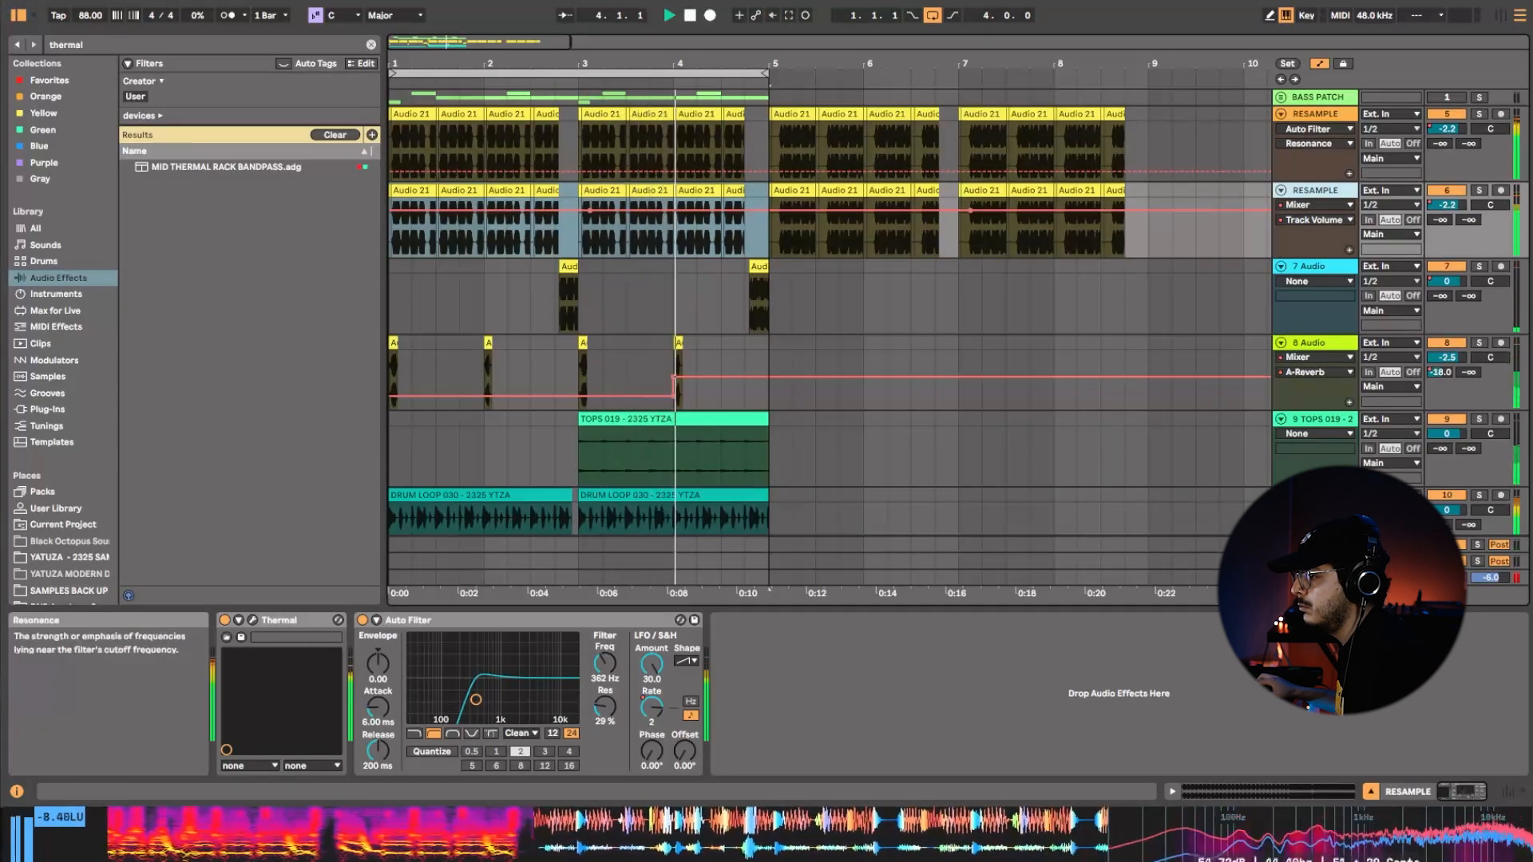
Lower the second RESAMPLE track's Auto Filter resonance to 0% and set the 8 Audio track's volume to -4.7 dB.
{"action": "left_click_drag", "start_coordinate": [606, 707], "coordinate": [605, 751]}
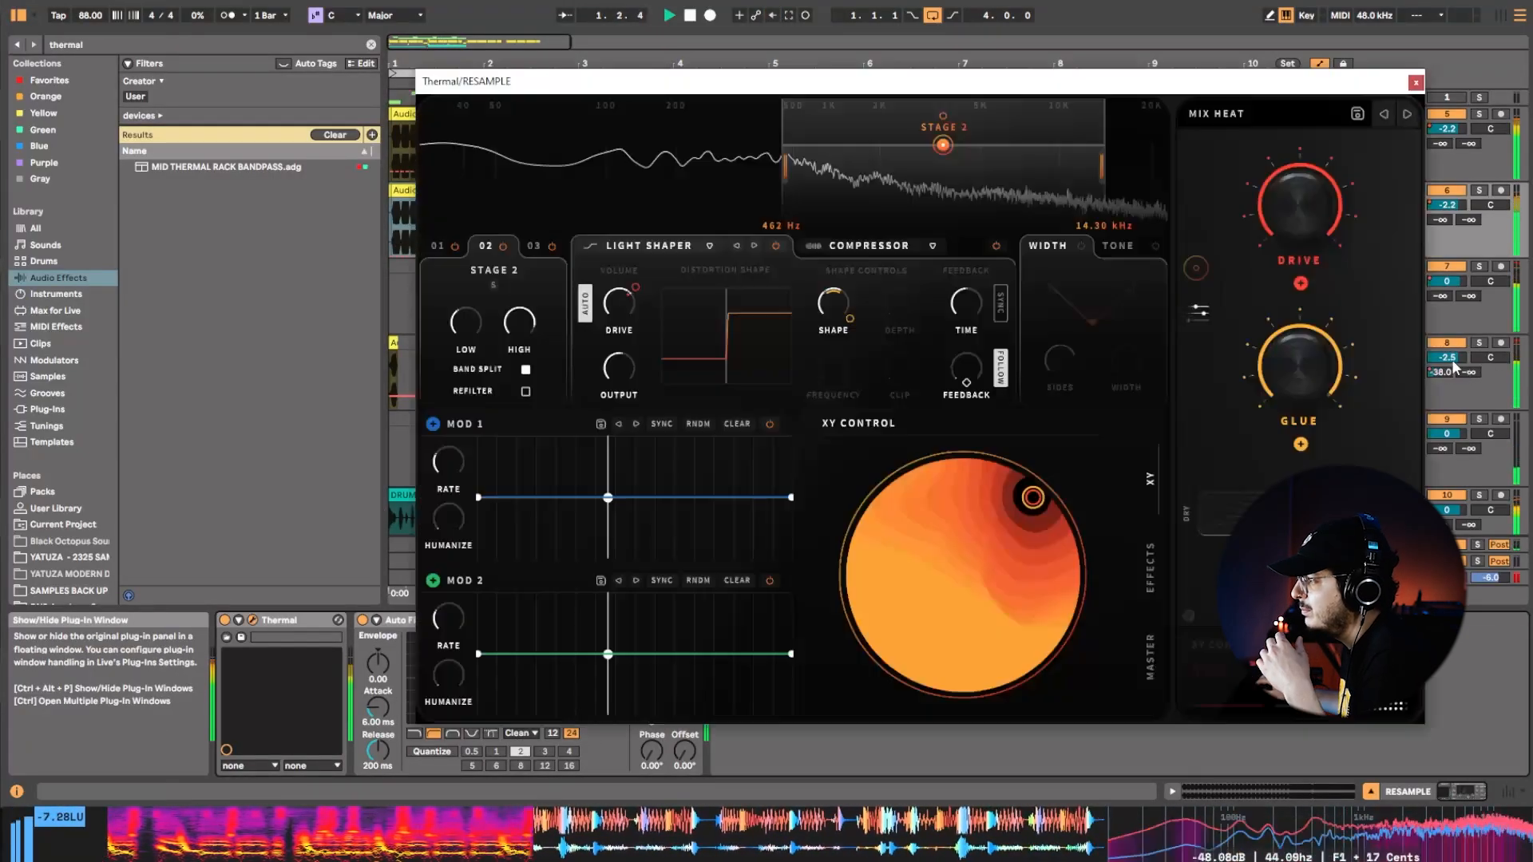
{"action": "left_click_drag", "start_coordinate": [1453, 359], "coordinate": [1454, 374]}
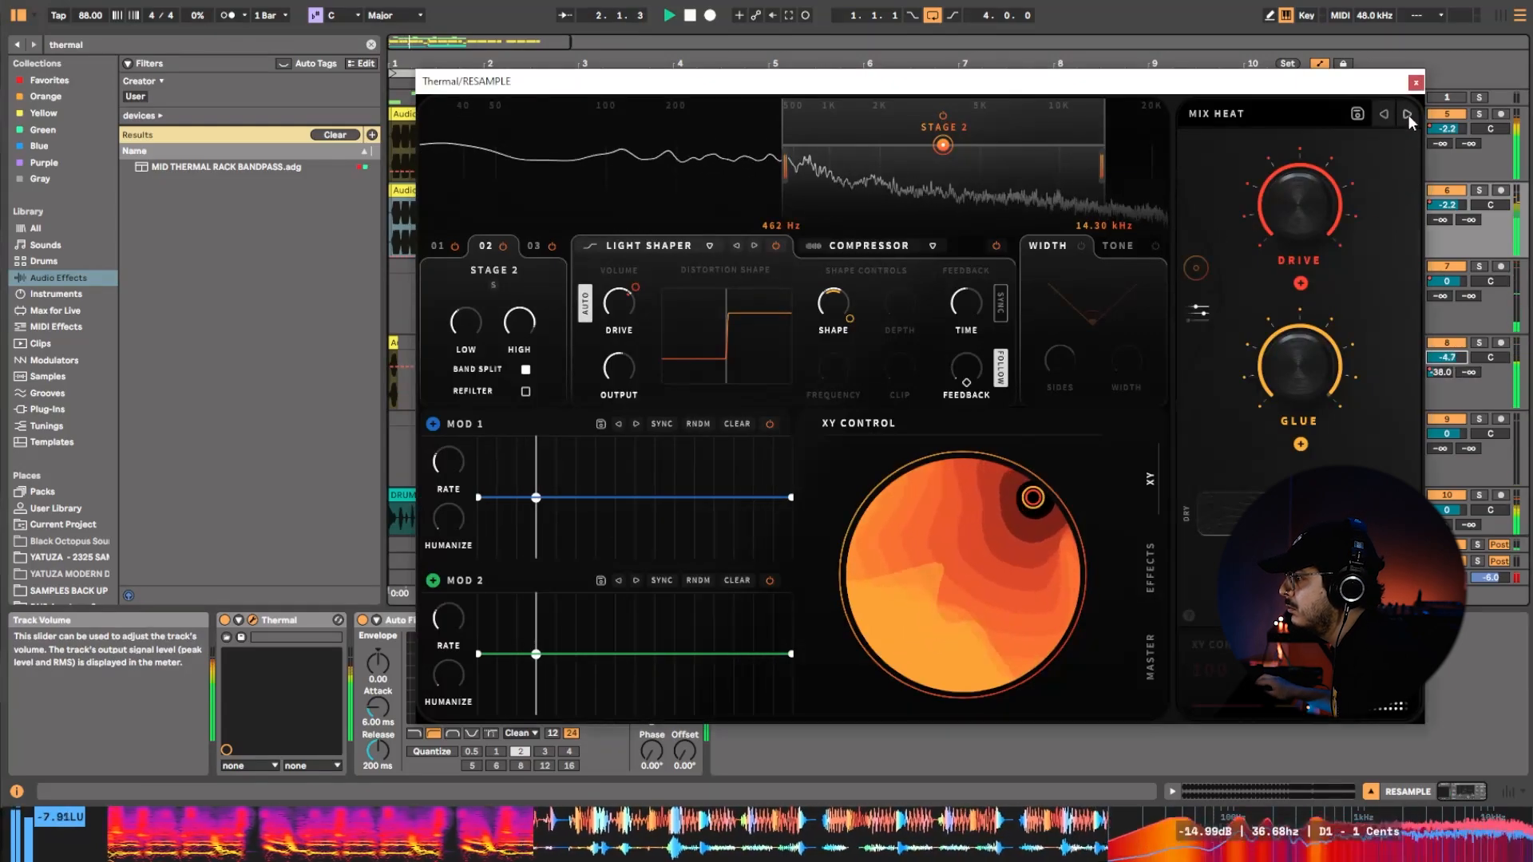
Audition Thermal presets on the second RESAMPLE track, load Gritty Enhancer and close the plug-in window.
{"action": "left_click", "coordinate": [1407, 114]}
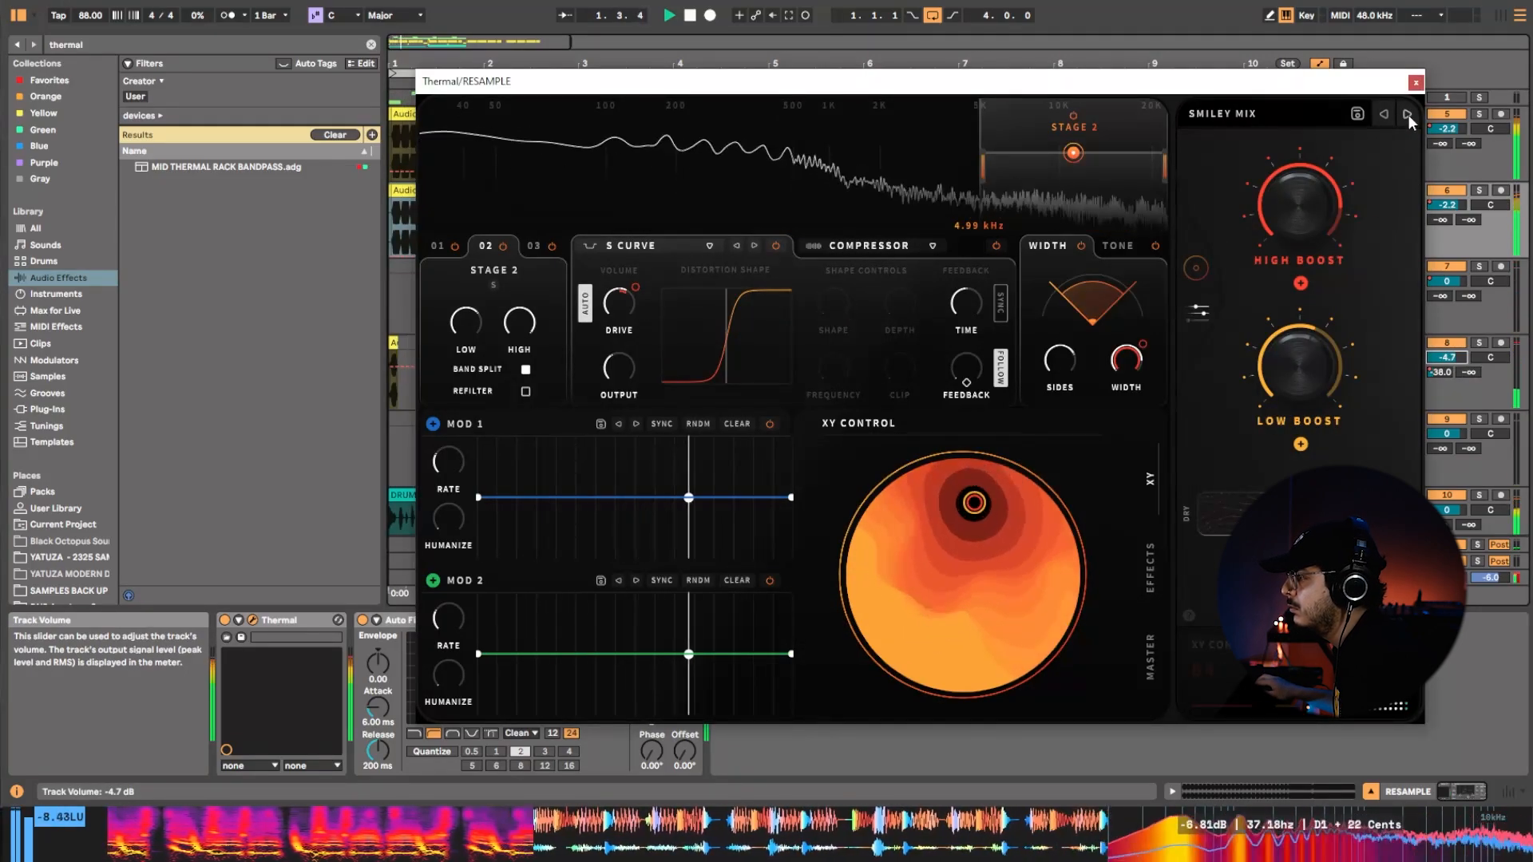
{"action": "left_click", "coordinate": [1407, 114]}
{"action": "left_click", "coordinate": [1408, 113]}
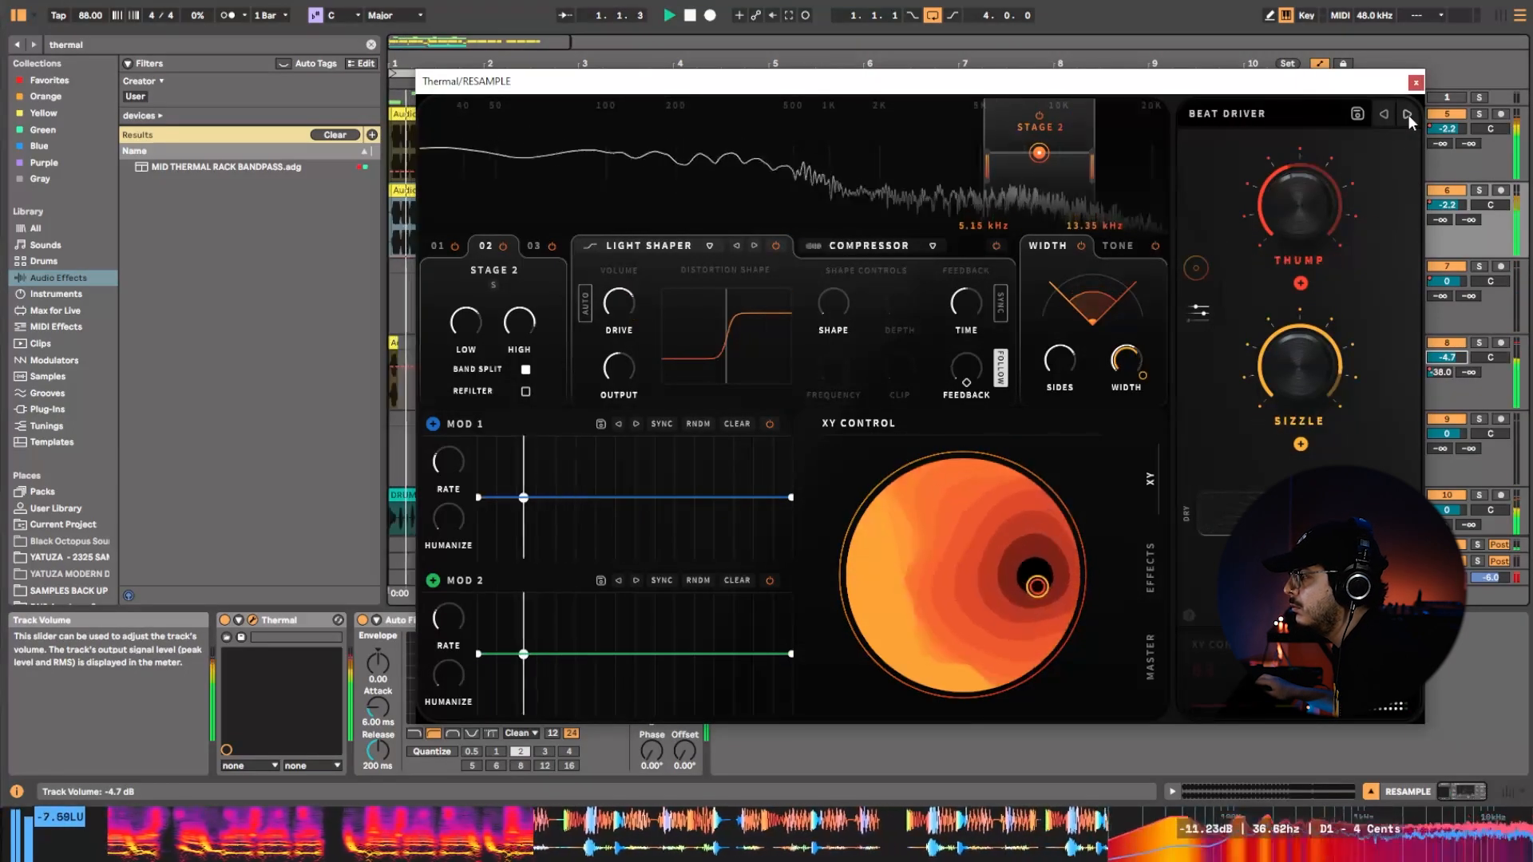
{"action": "left_click", "coordinate": [1407, 113]}
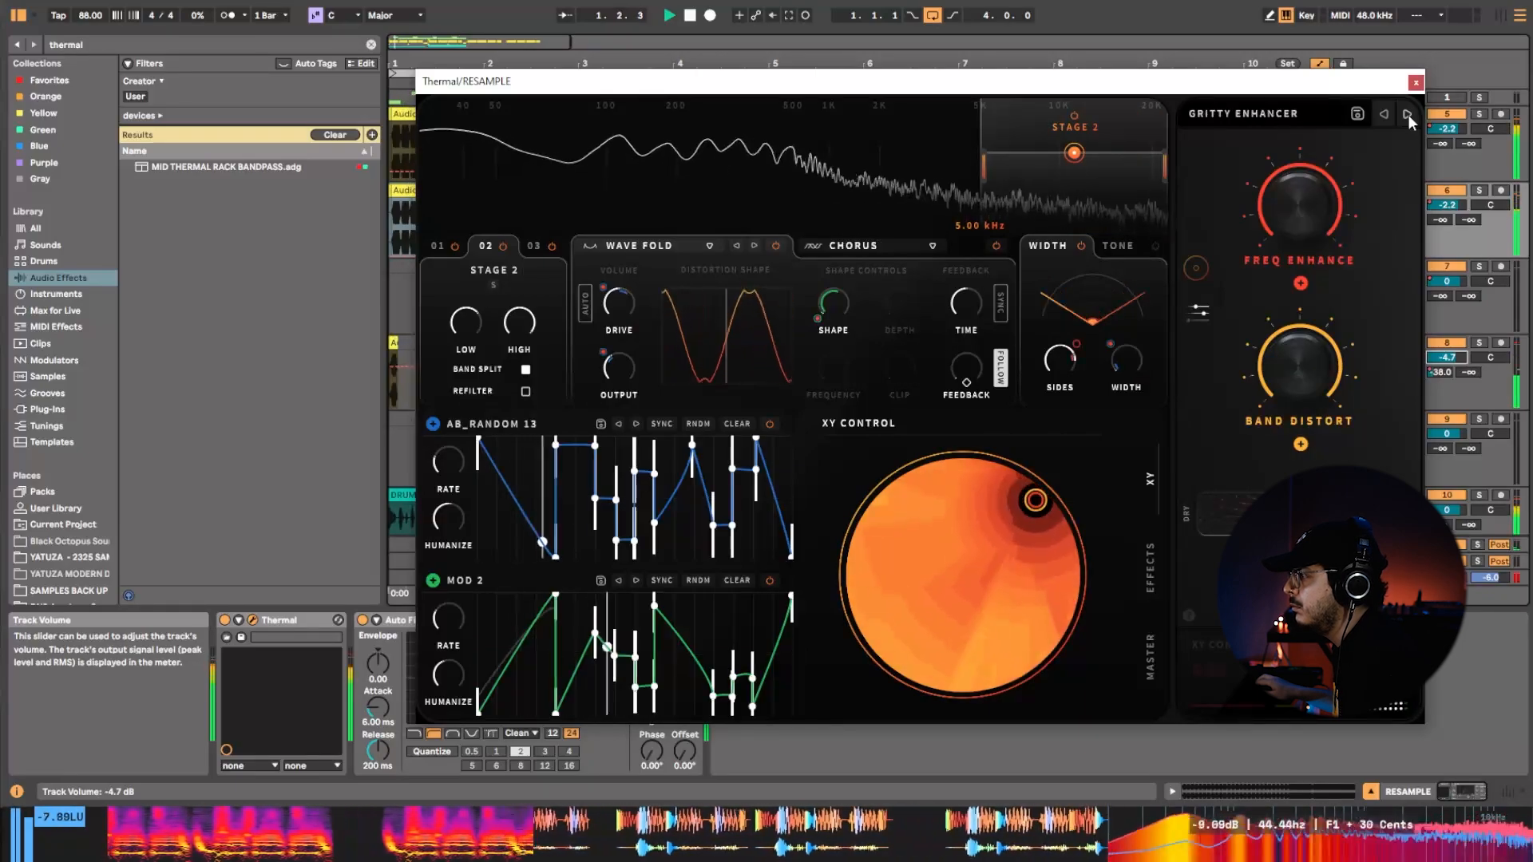
{"action": "left_click", "coordinate": [1416, 83]}
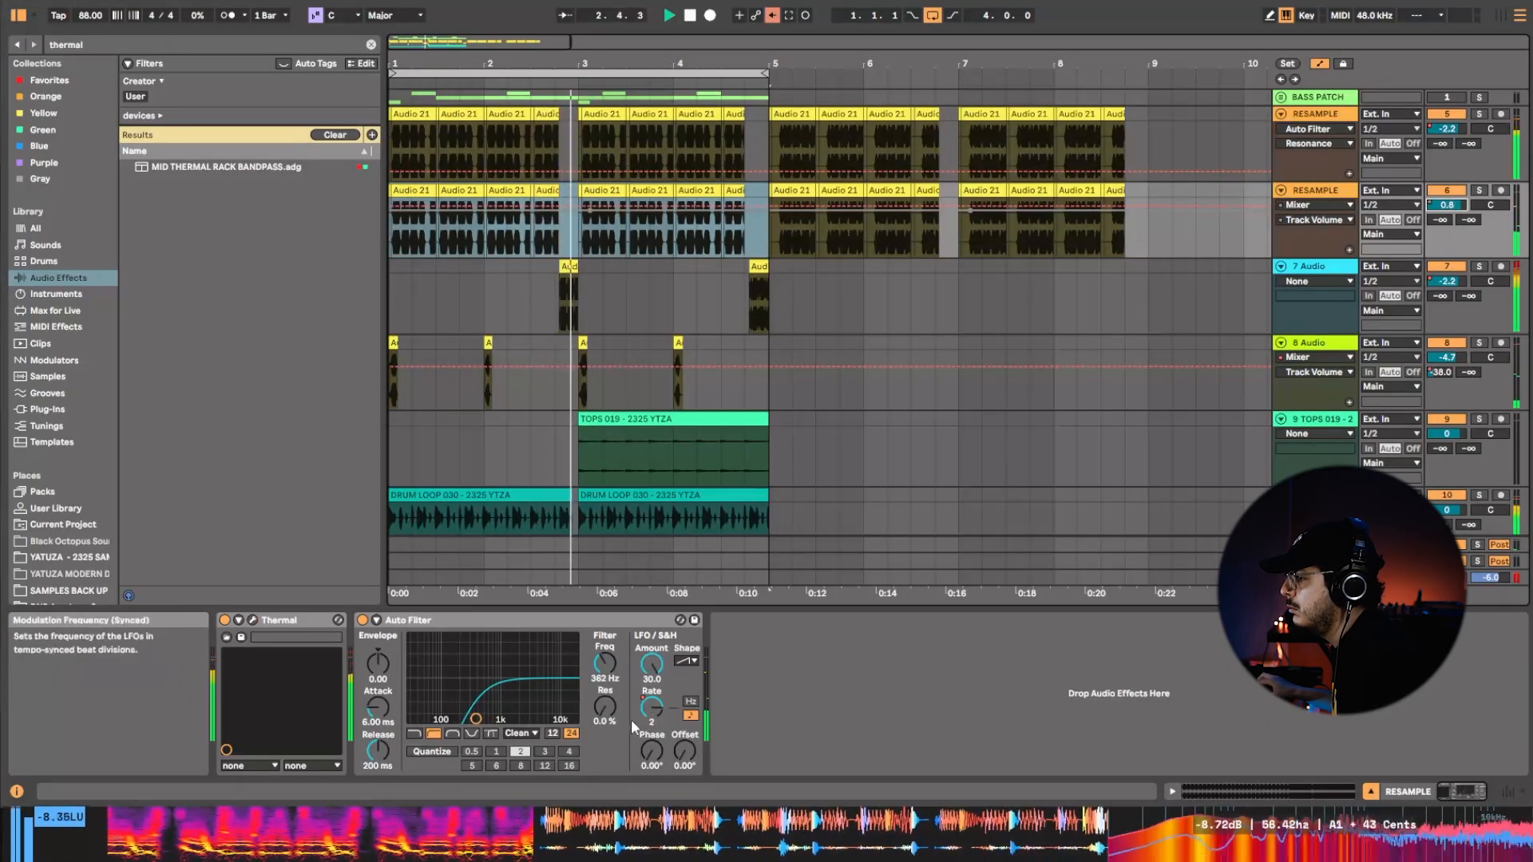
Set the second RESAMPLE track's Auto Filter resonance to 11%, re-enable the overridden automation and stop playback.
{"action": "left_click", "coordinate": [619, 713]}
{"action": "left_click", "coordinate": [772, 16]}
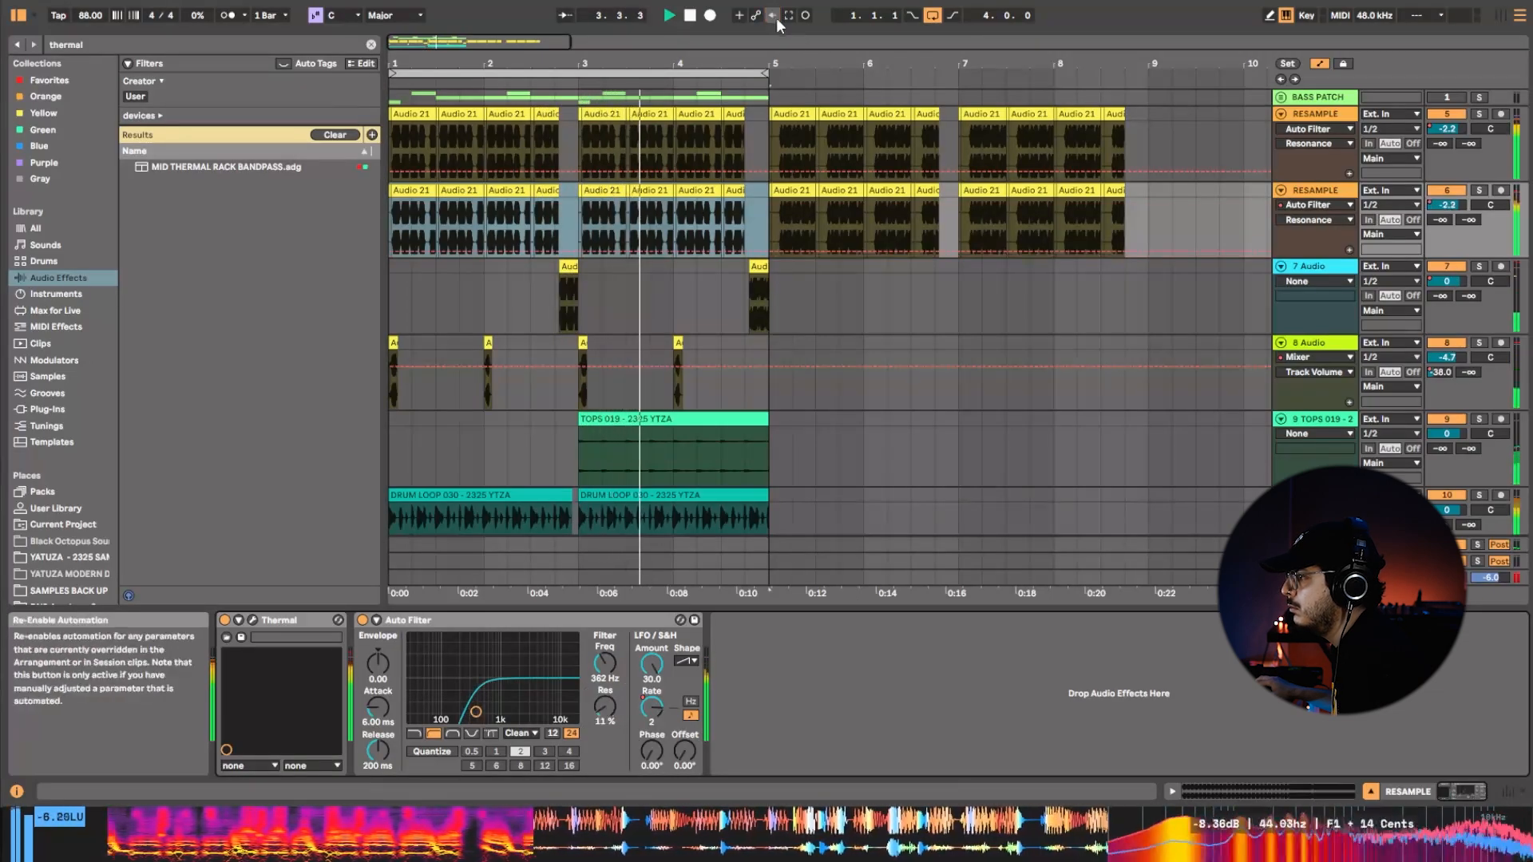
{"action": "key", "text": "space"}
Clear the browser search and insert EQ Eight between Thermal and Auto Filter on the second RESAMPLE track.
{"action": "left_click", "coordinate": [376, 53]}
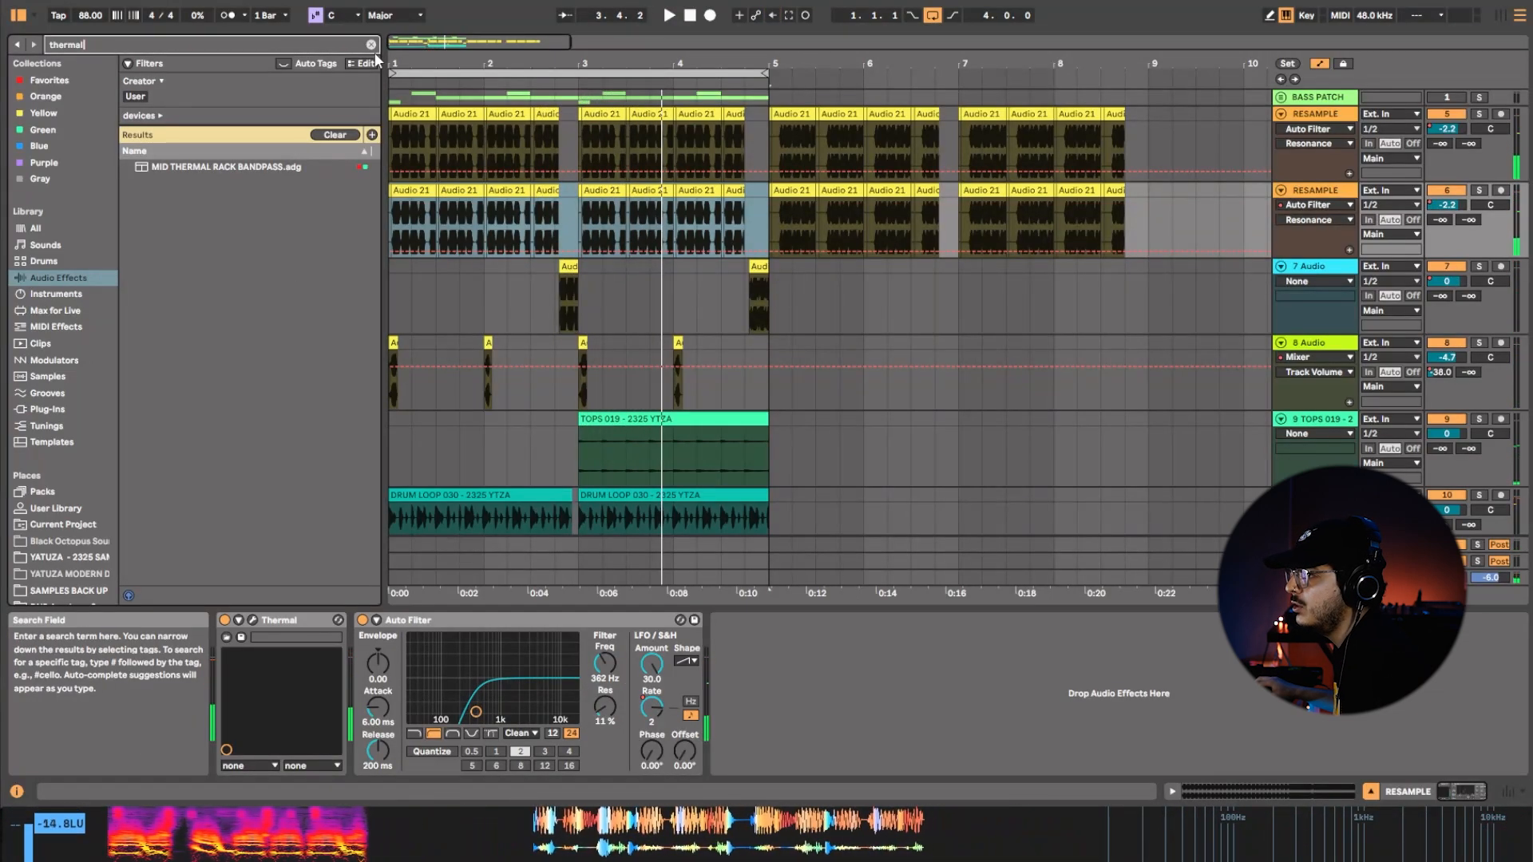
{"action": "left_click", "coordinate": [371, 44]}
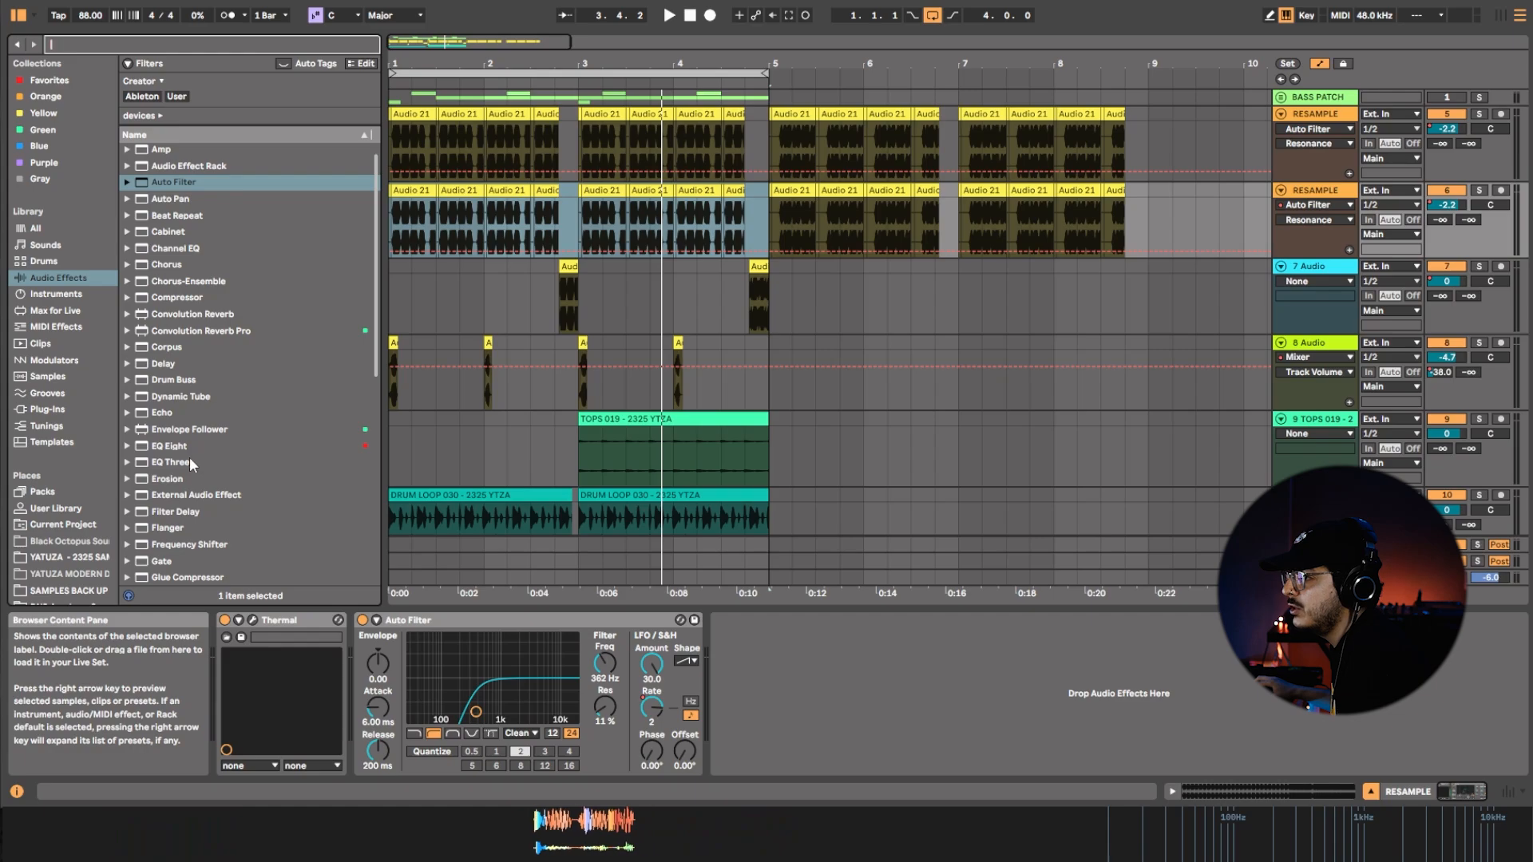
{"action": "left_click_drag", "start_coordinate": [183, 447], "coordinate": [389, 667]}
{"action": "left_click_drag", "start_coordinate": [565, 770], "coordinate": [599, 722]}
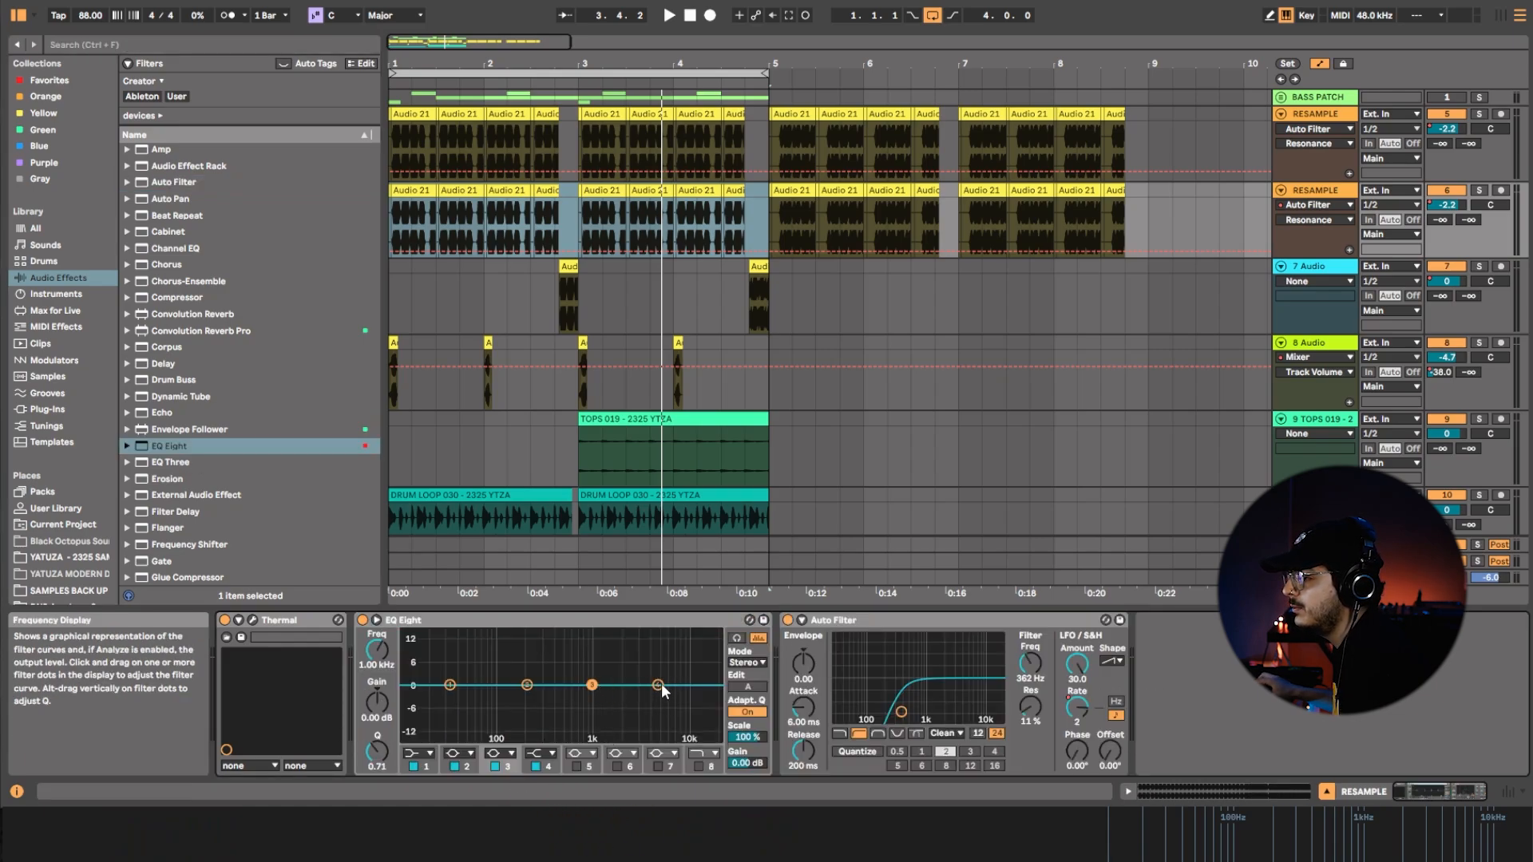
During playback, boost the highs with EQ Eight's band 4 and make band 1 a low cut at about 637 Hz.
{"action": "key", "text": "space"}
{"action": "left_click_drag", "start_coordinate": [662, 684], "coordinate": [661, 671]}
{"action": "left_click", "coordinate": [421, 753]}
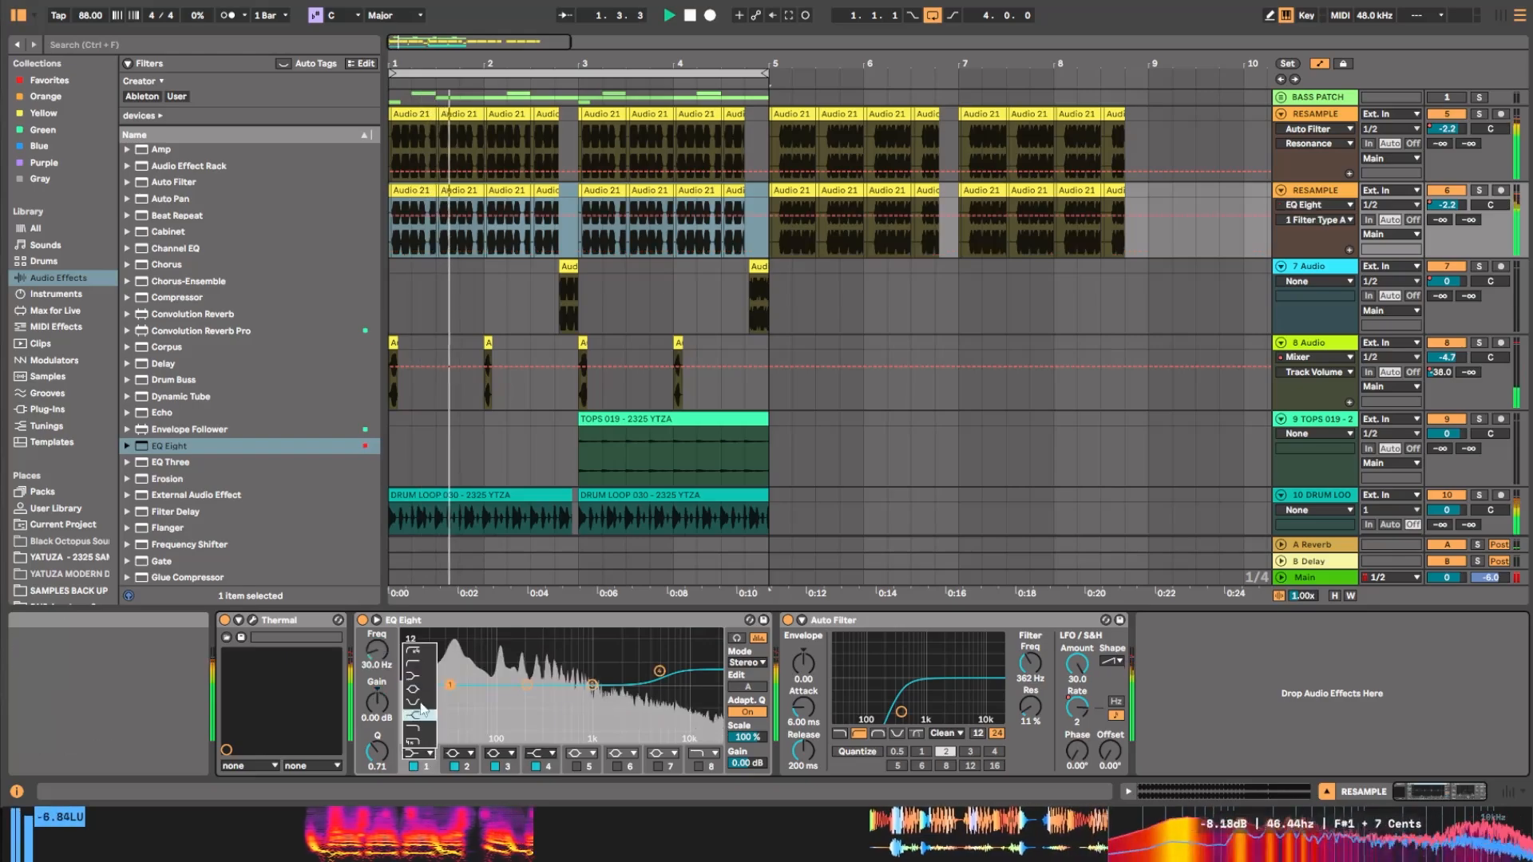
{"action": "left_click", "coordinate": [412, 671]}
{"action": "left_click_drag", "start_coordinate": [377, 650], "coordinate": [377, 587]}
{"action": "key", "text": "space"}
{"action": "key", "text": "space"}
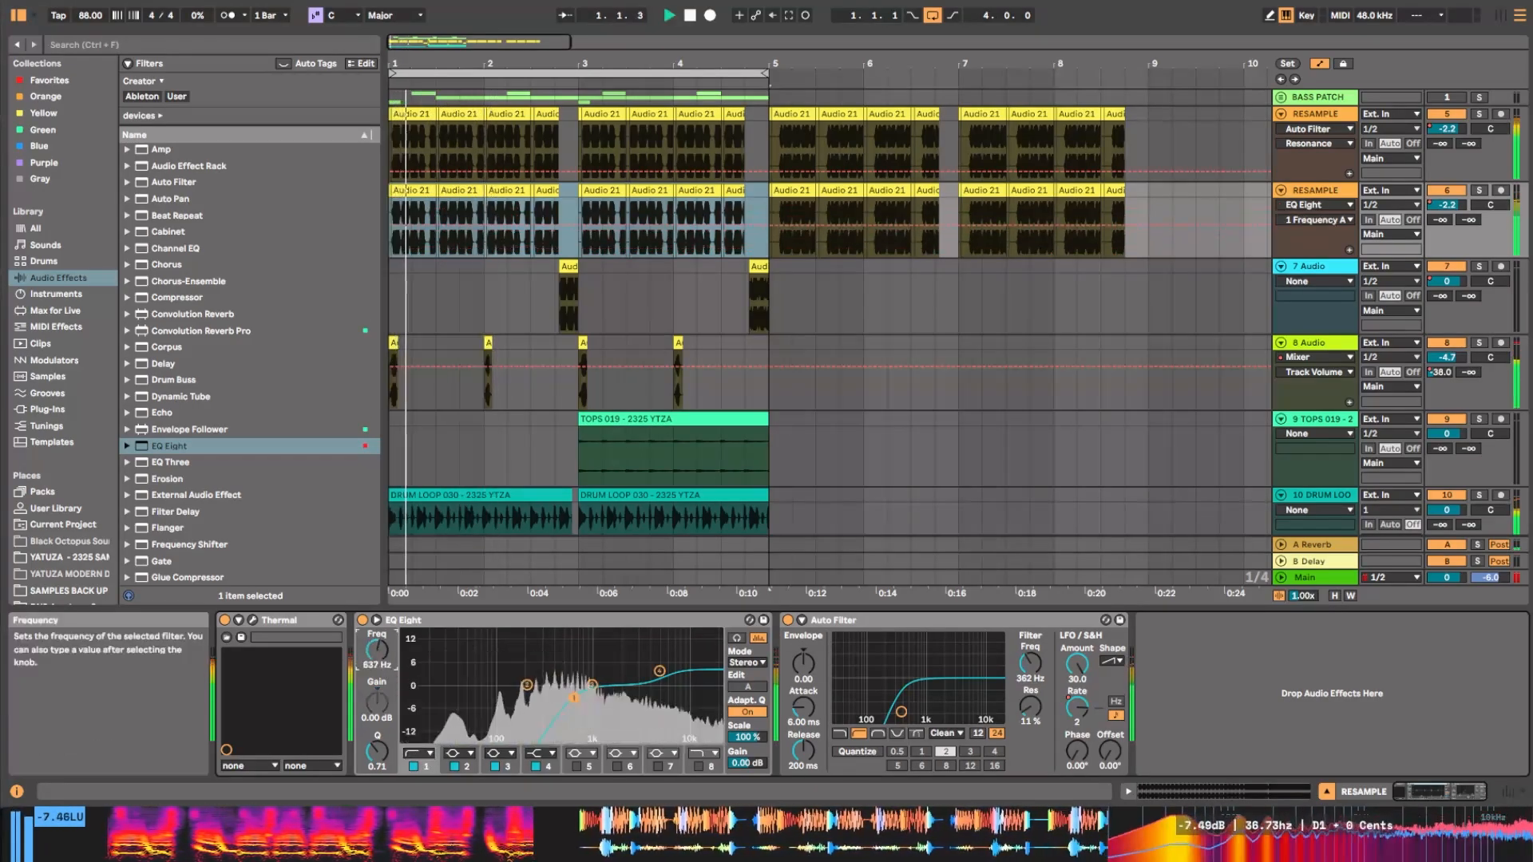
Boost EQ Eight's band 3 by 2.60 dB at 1.07 kHz and enable band 8 as a high cut at 15.3 kHz.
{"action": "left_click_drag", "start_coordinate": [566, 697], "coordinate": [595, 677]}
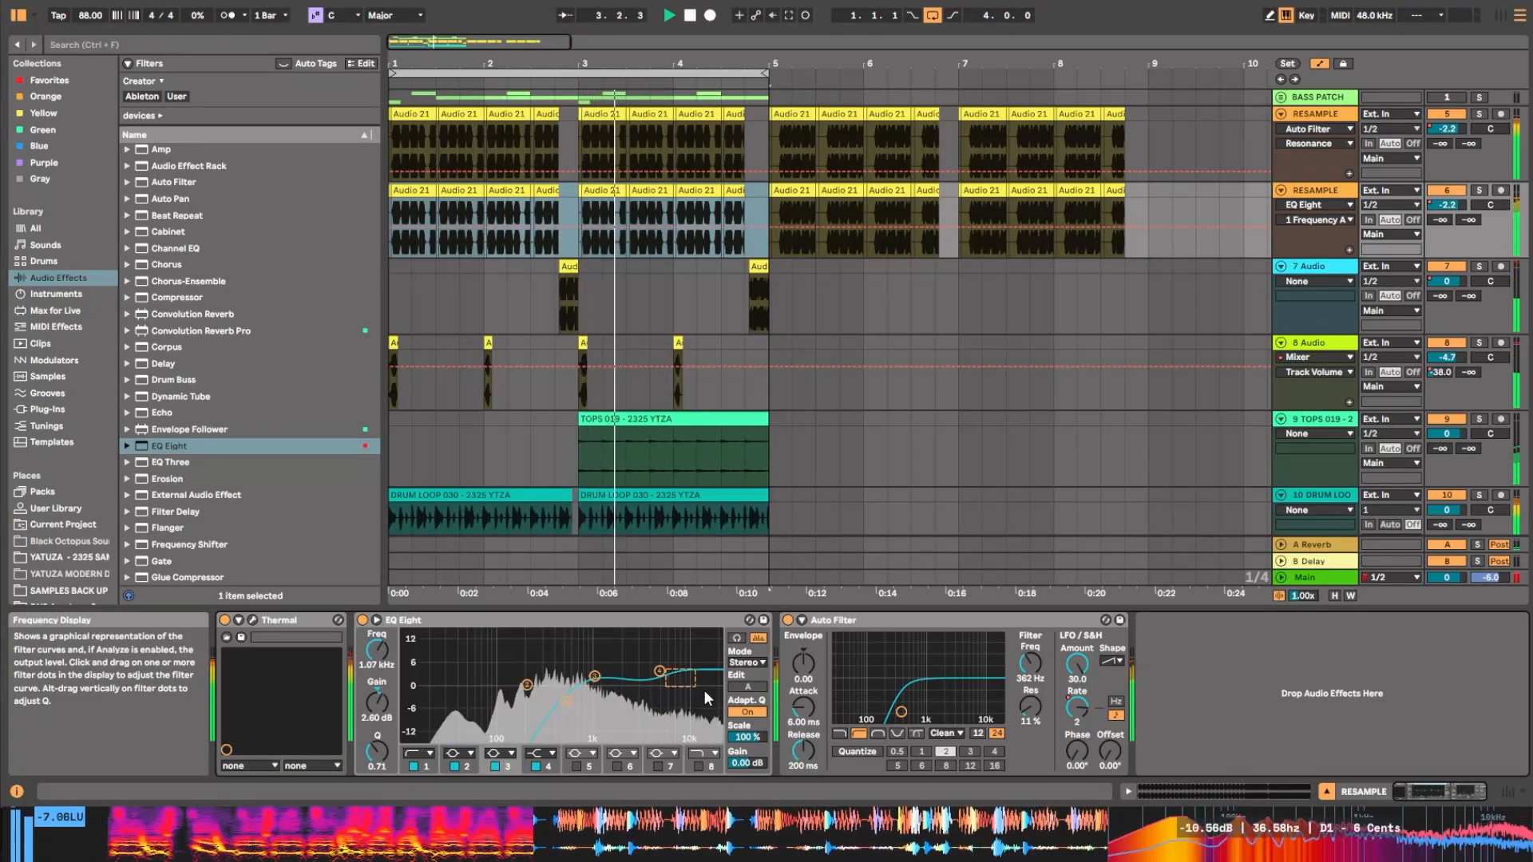
{"action": "left_click", "coordinate": [696, 769]}
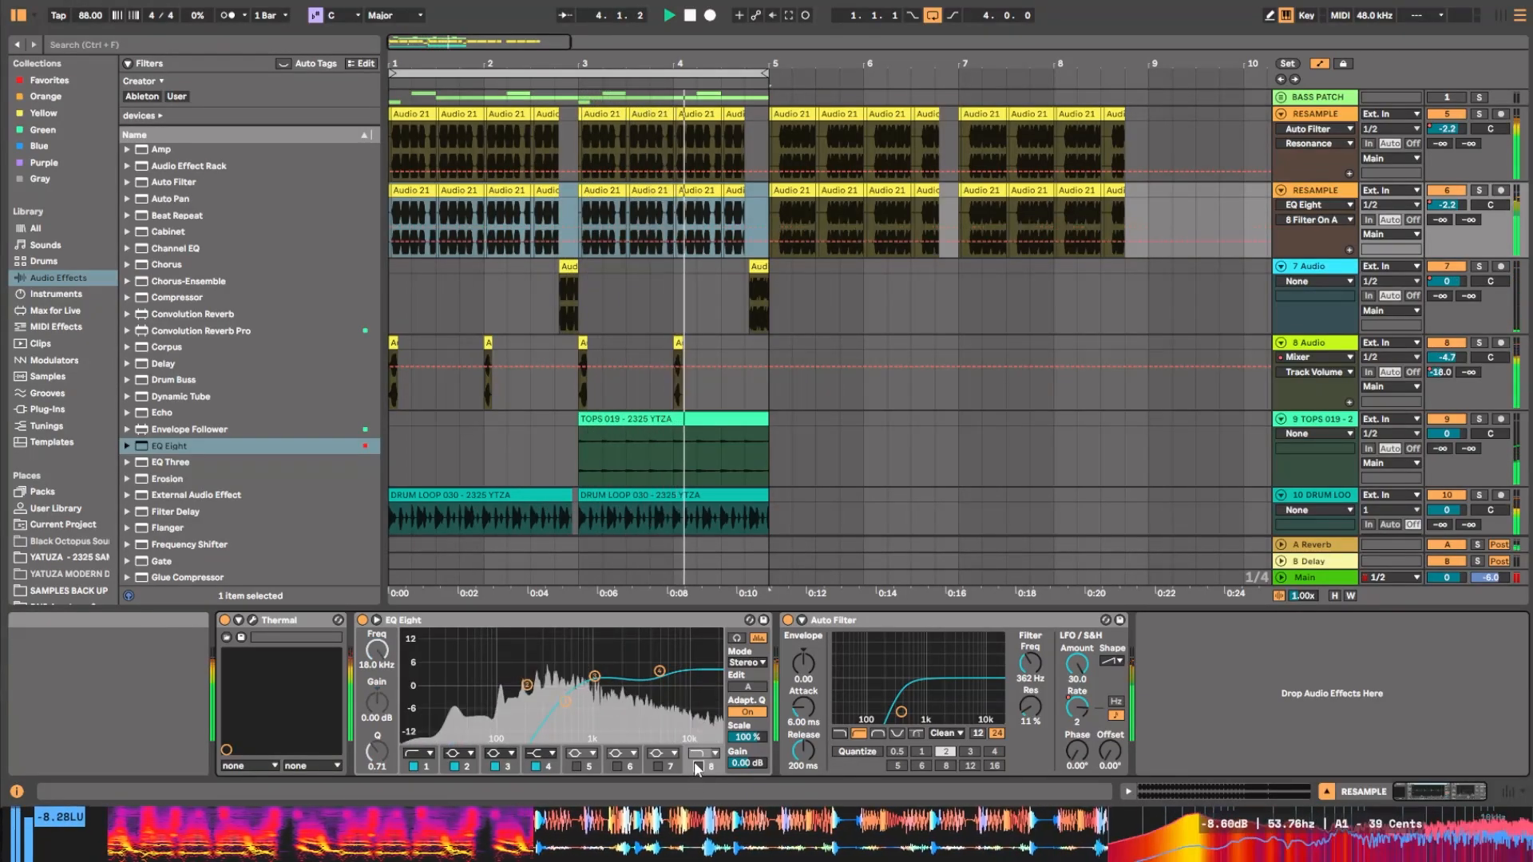
{"action": "left_click", "coordinate": [696, 768]}
{"action": "left_click_drag", "start_coordinate": [713, 701], "coordinate": [699, 695]}
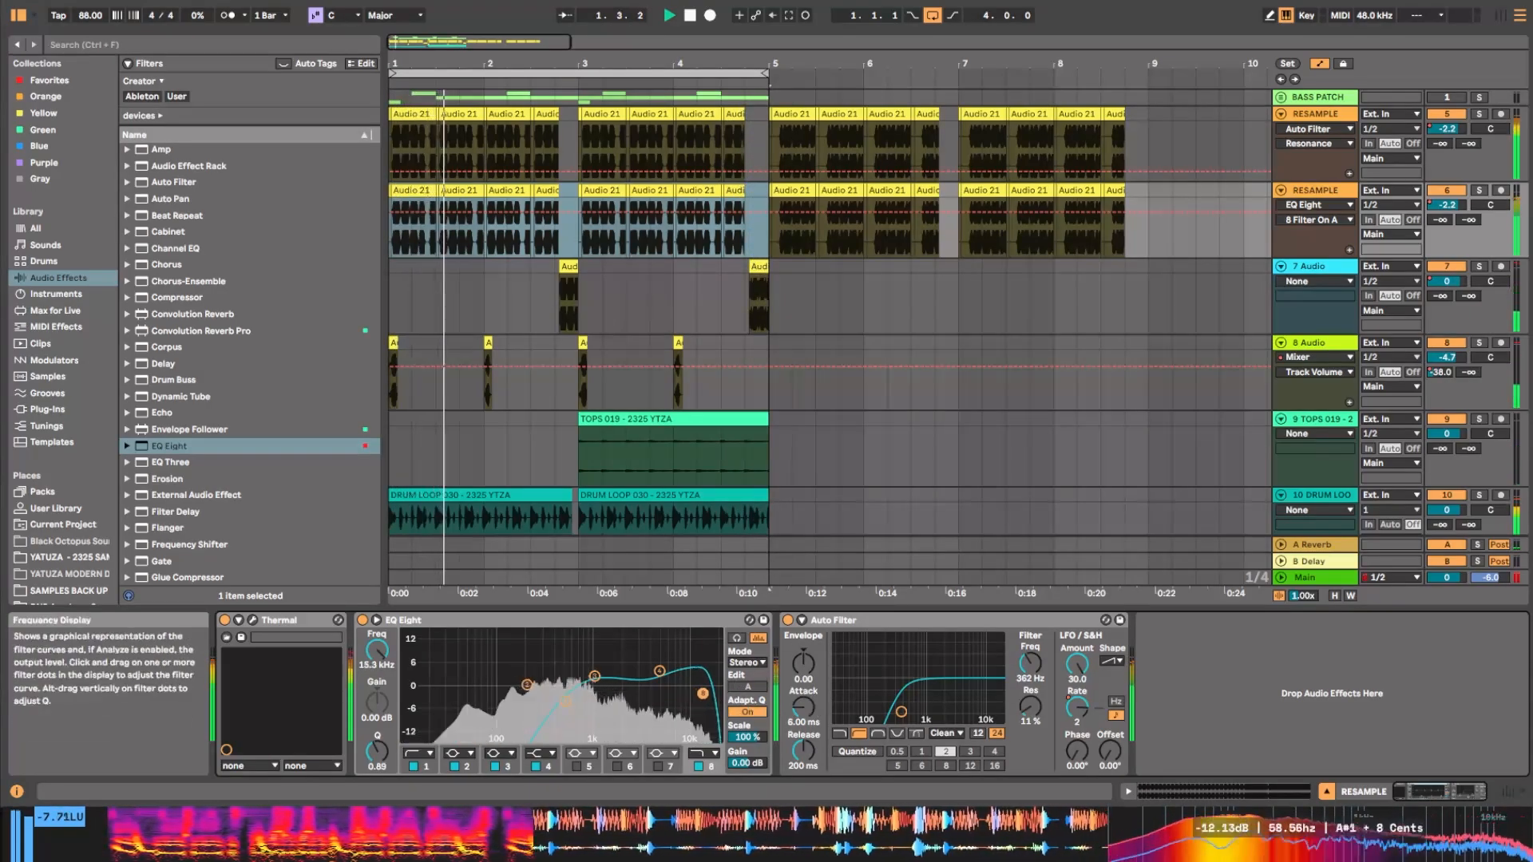
{"action": "left_click_drag", "start_coordinate": [699, 695], "coordinate": [703, 694]}
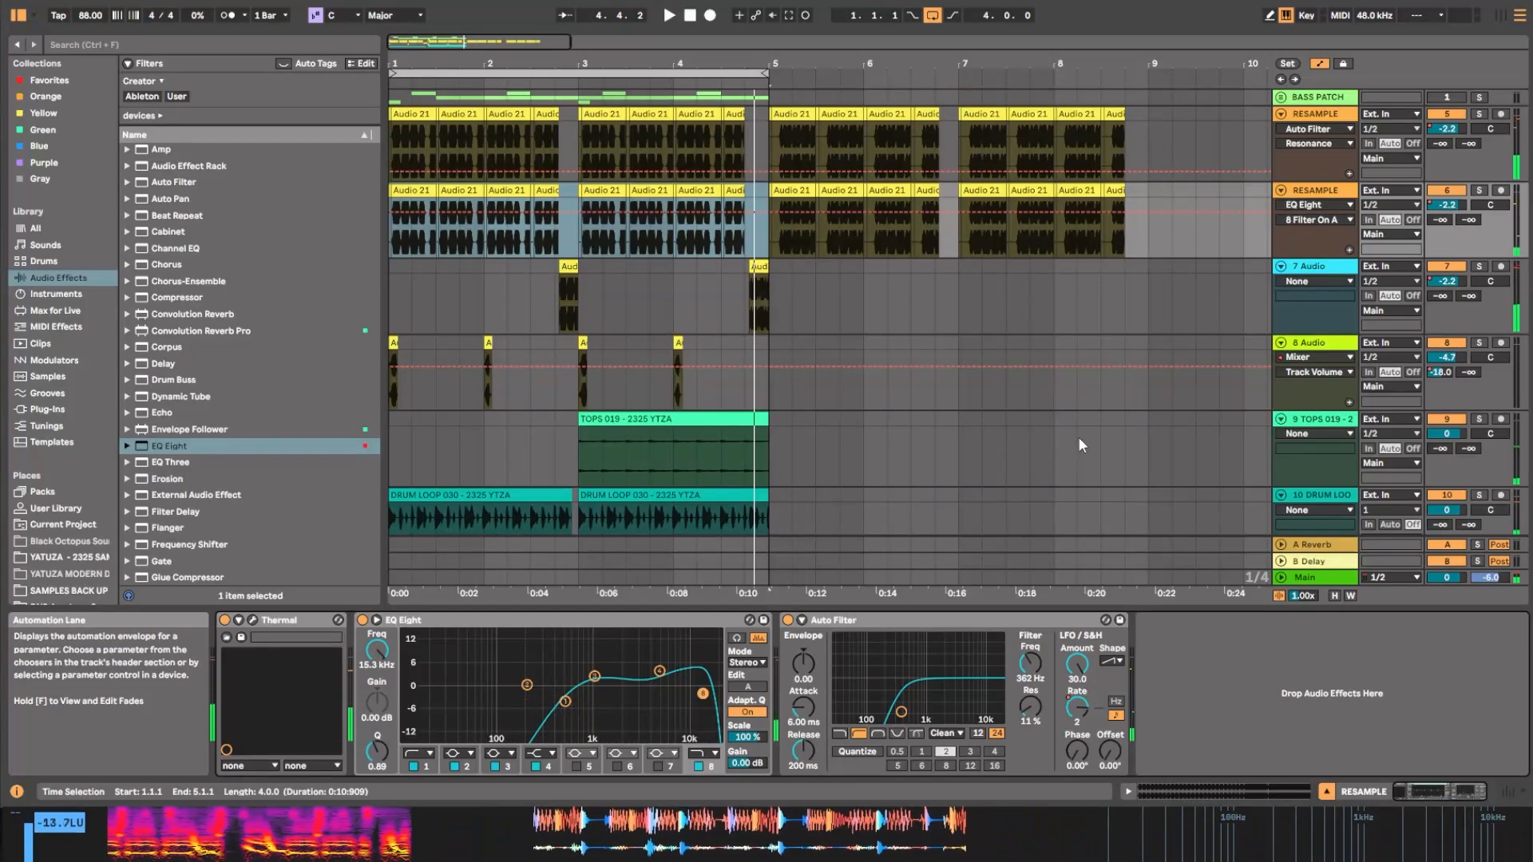
{"action": "scroll", "coordinate": [1182, 453], "scroll_direction": "down", "scroll_amount": 1}
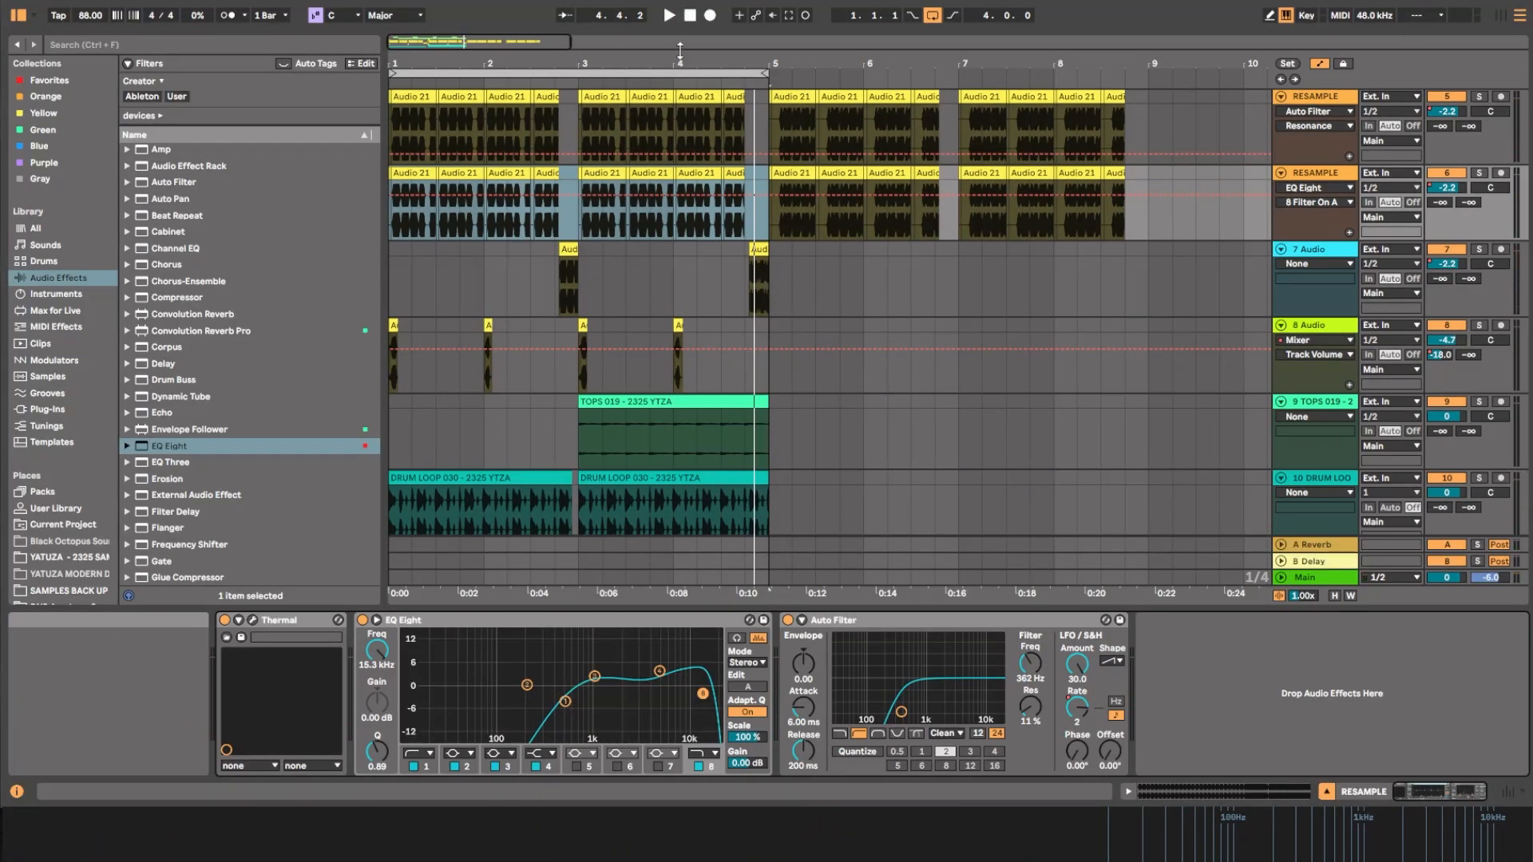
{"action": "left_click_drag", "start_coordinate": [612, 68], "coordinate": [611, 61]}
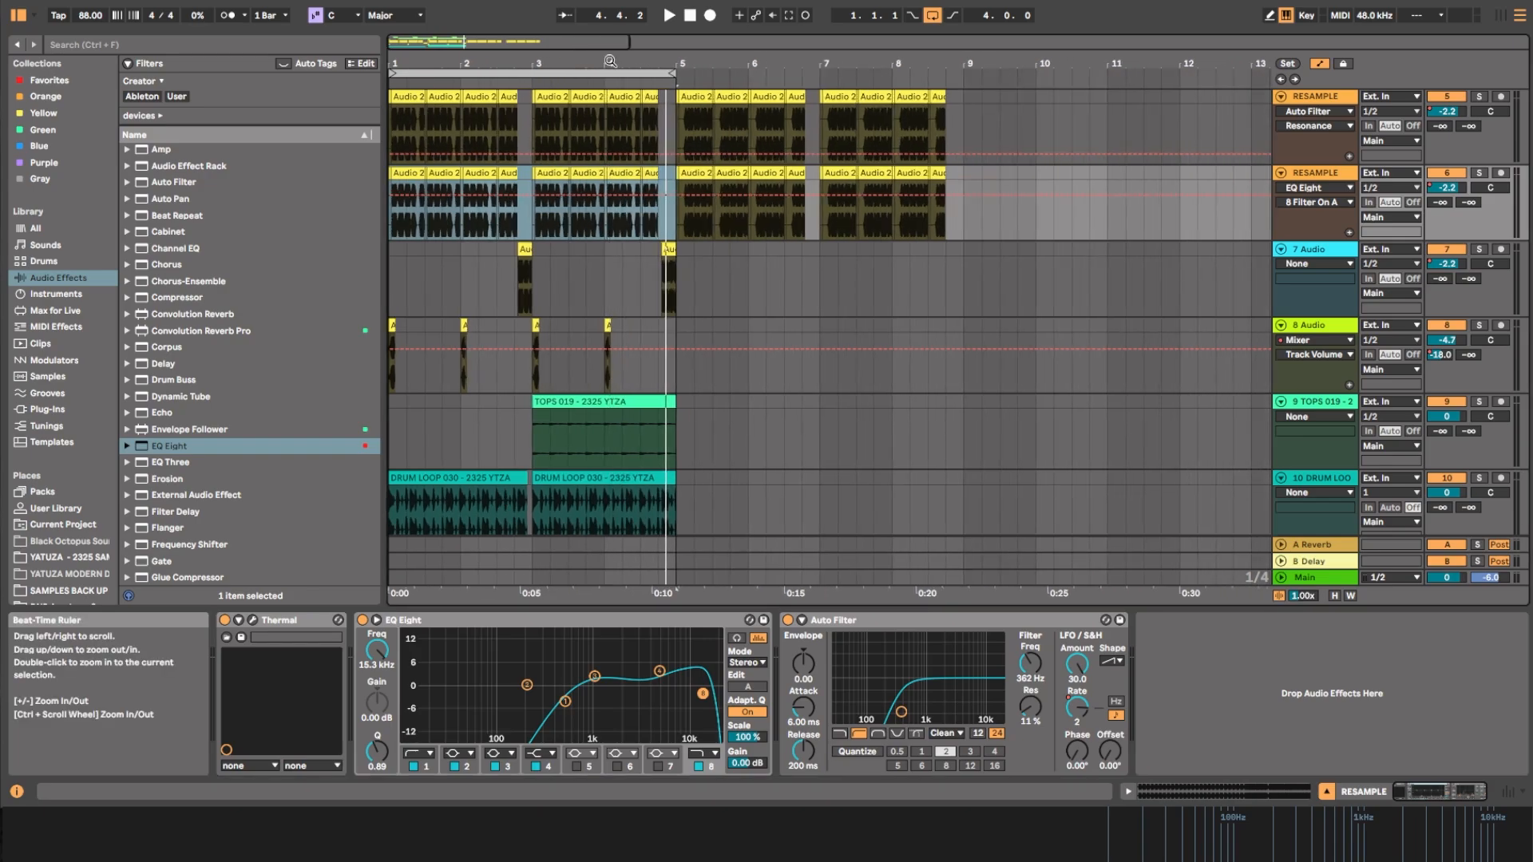